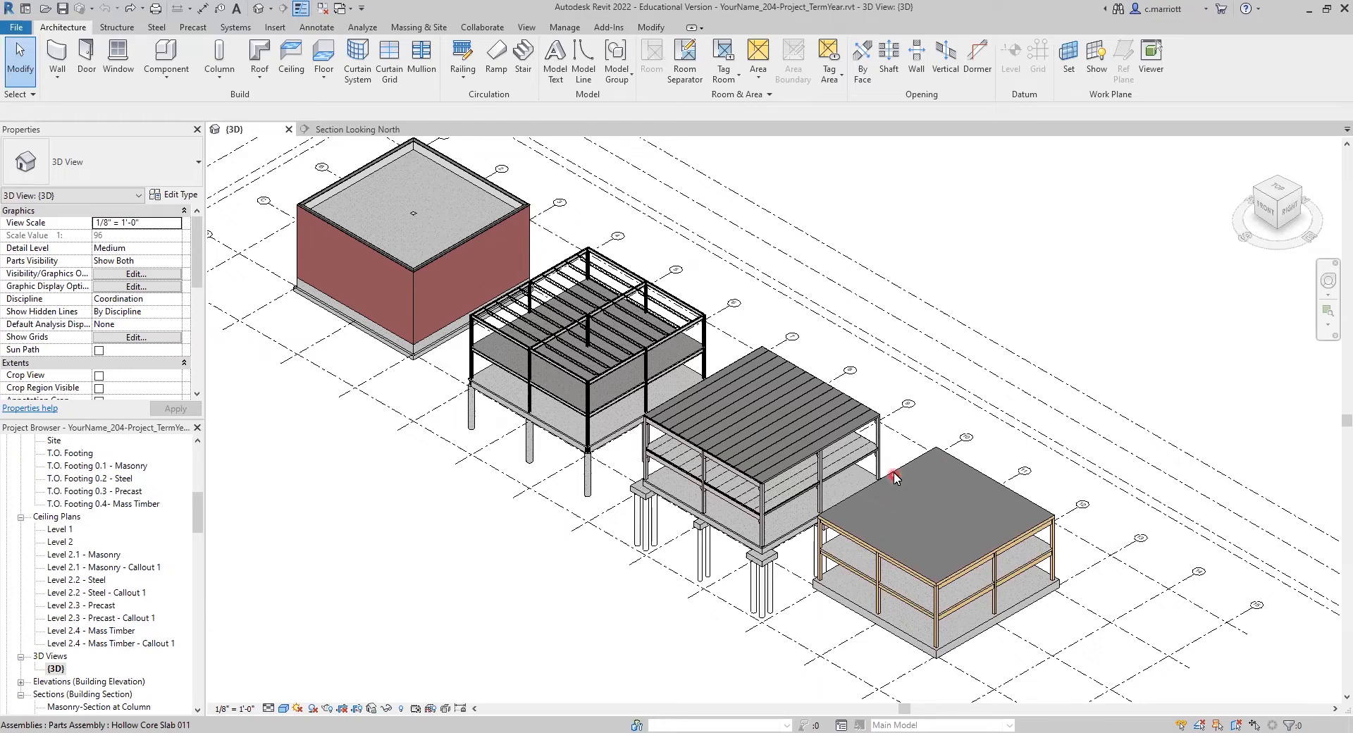
# Step: Rename the floor type of the mass timber building's roof slab to 3-layer CLT
pyautogui.click(895, 468)
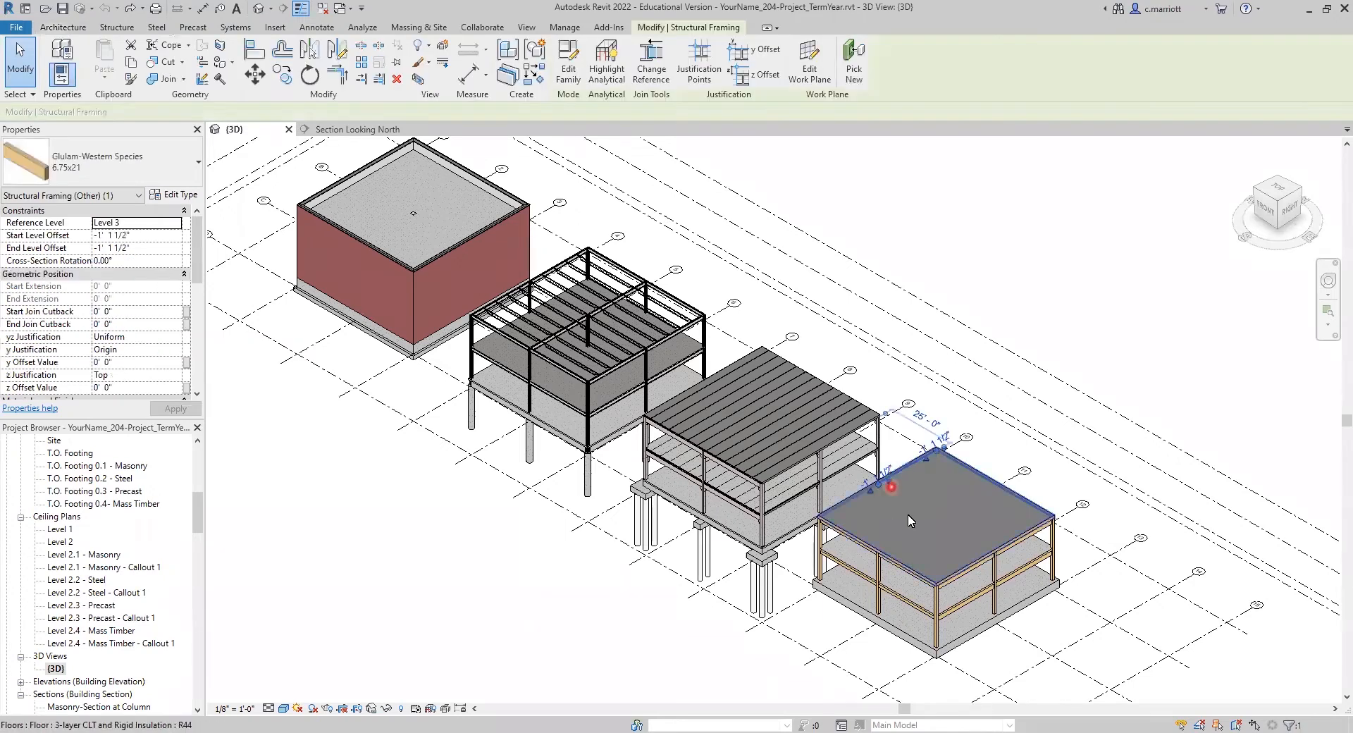
pyautogui.press('Escape')
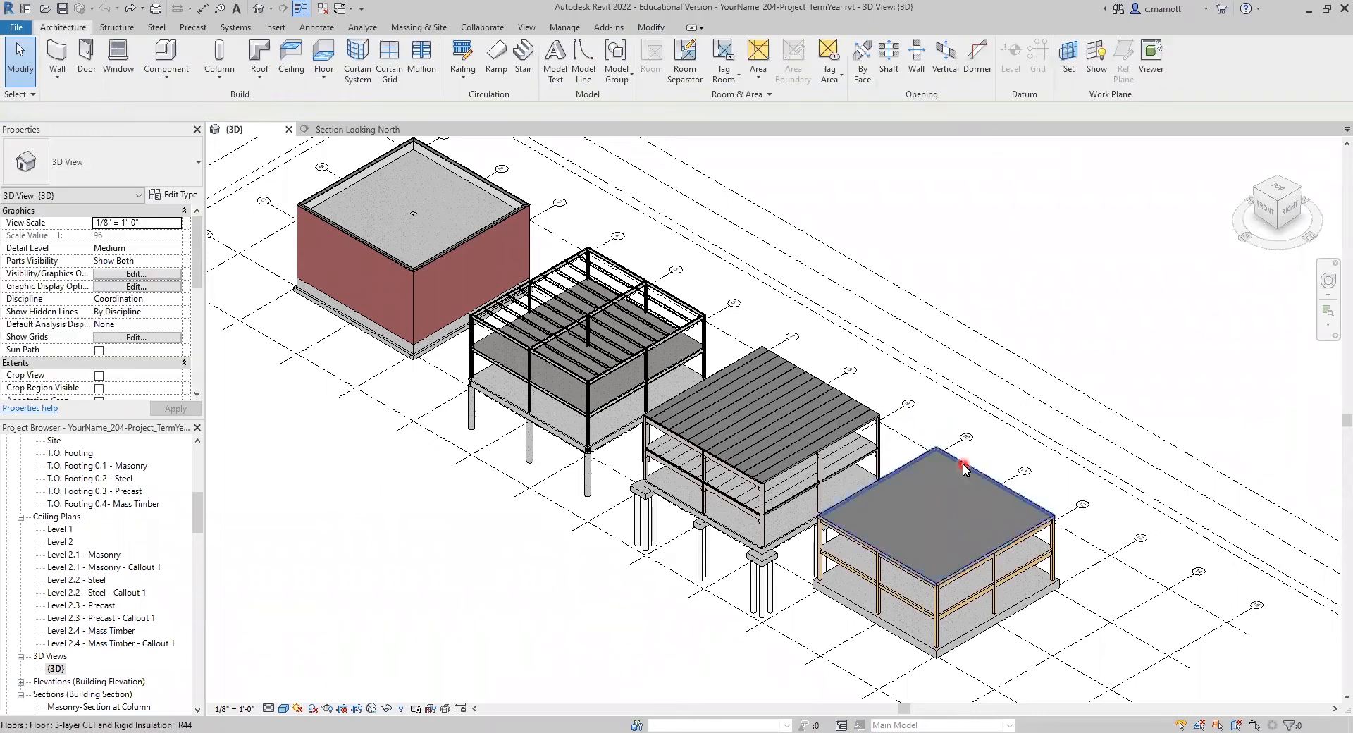
pyautogui.click(965, 469)
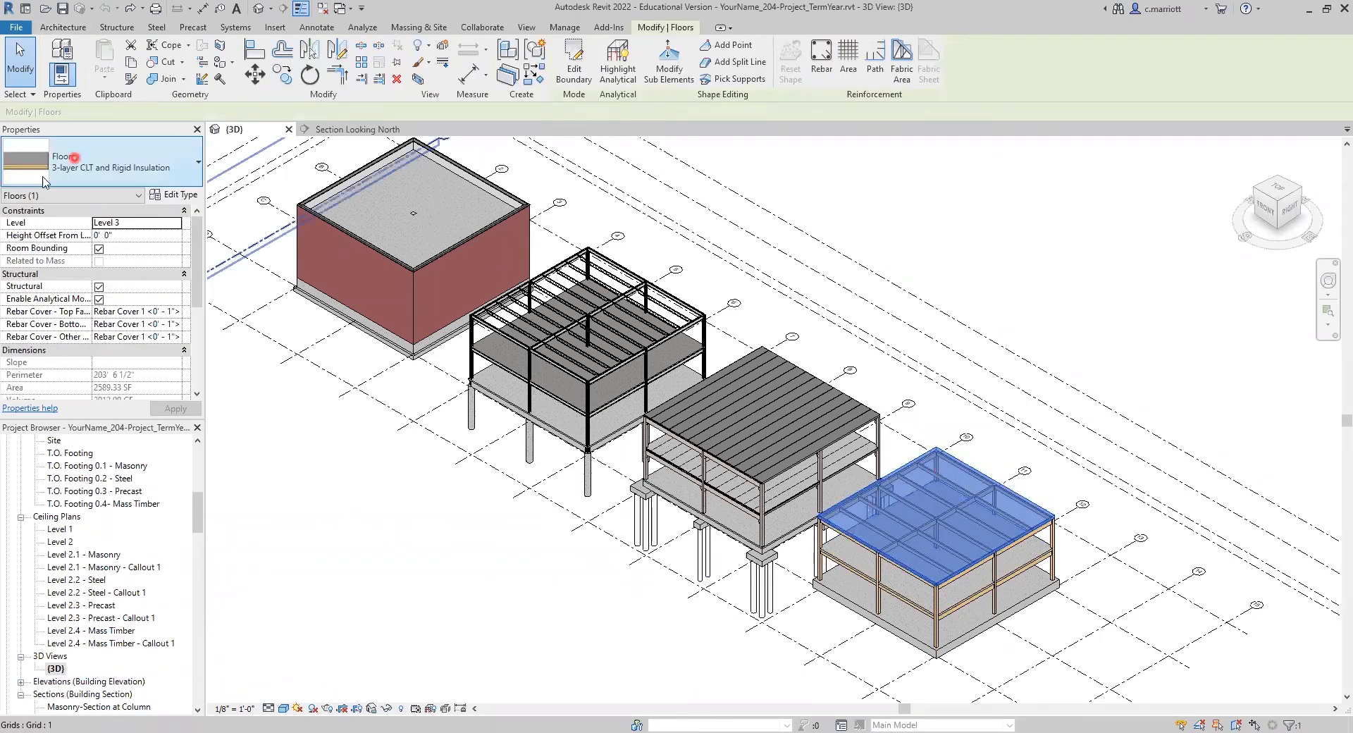
pyautogui.click(167, 195)
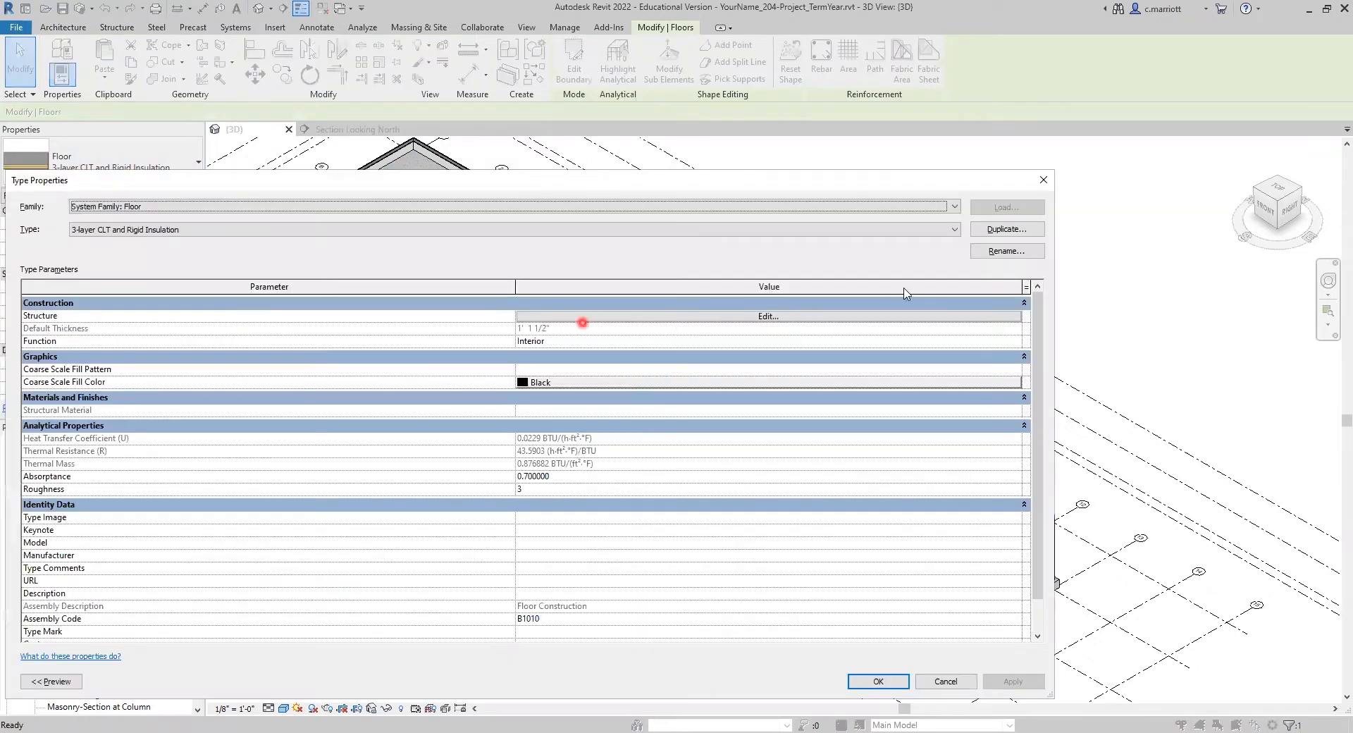
pyautogui.click(1010, 252)
pyautogui.moveTo(532, 419)
pyautogui.mouseDown()
pyautogui.moveTo(607, 423)
pyautogui.moveTo(543, 432)
pyautogui.mouseUp()
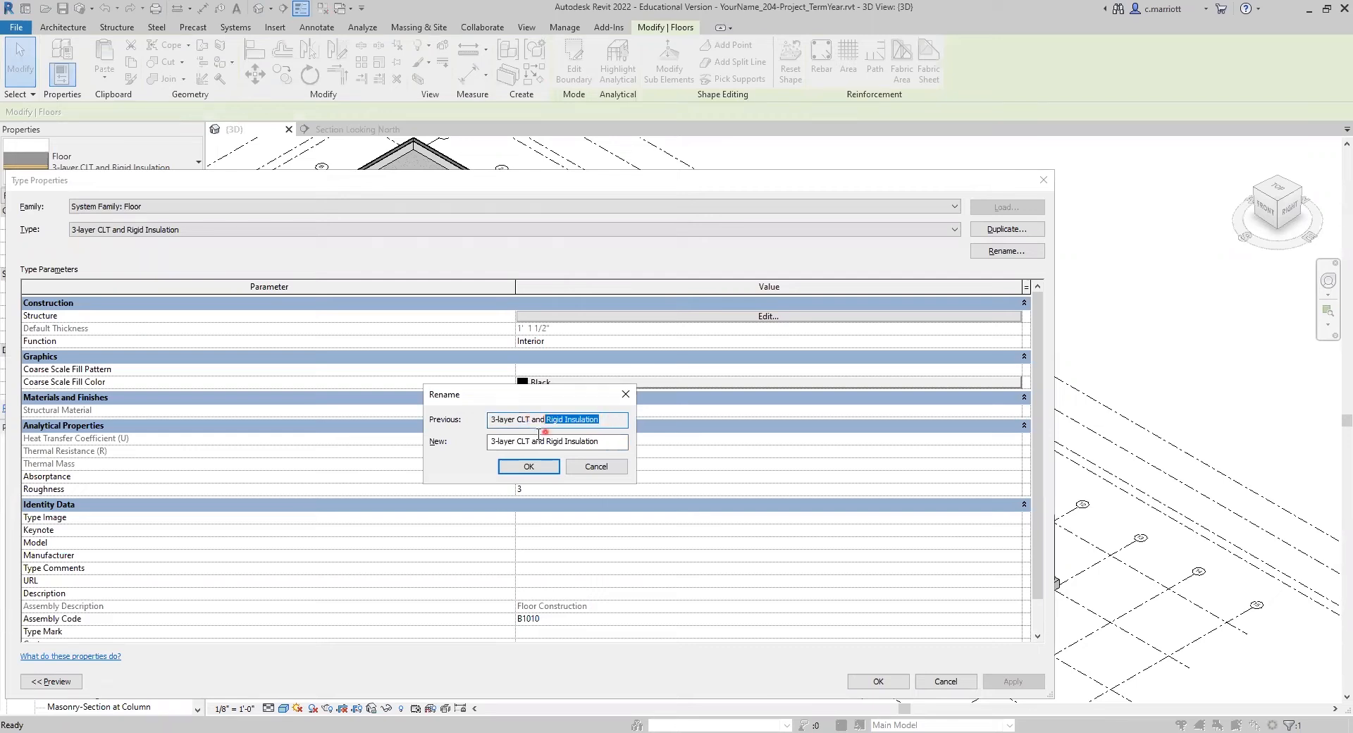
pyautogui.click(605, 444)
pyautogui.moveTo(551, 448); pyautogui.dragTo(533, 448)
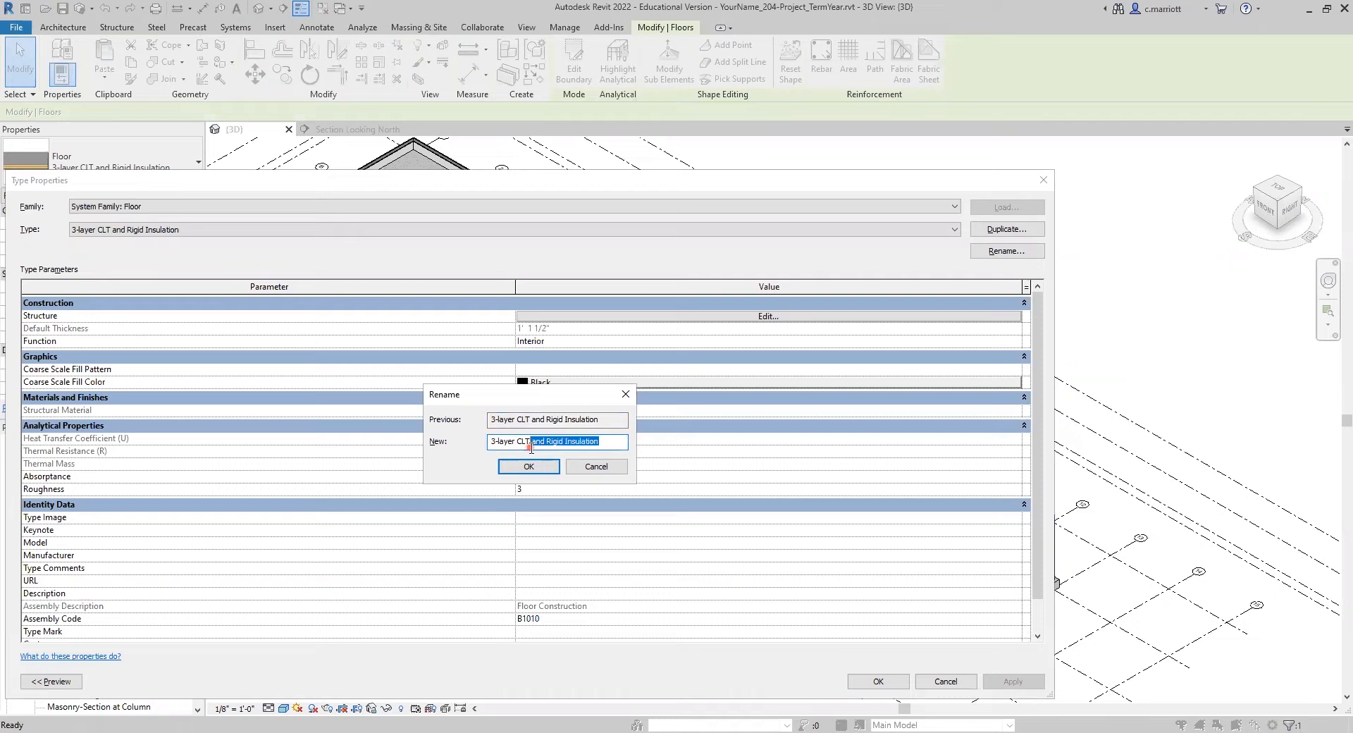
pyautogui.press('BackSpace')
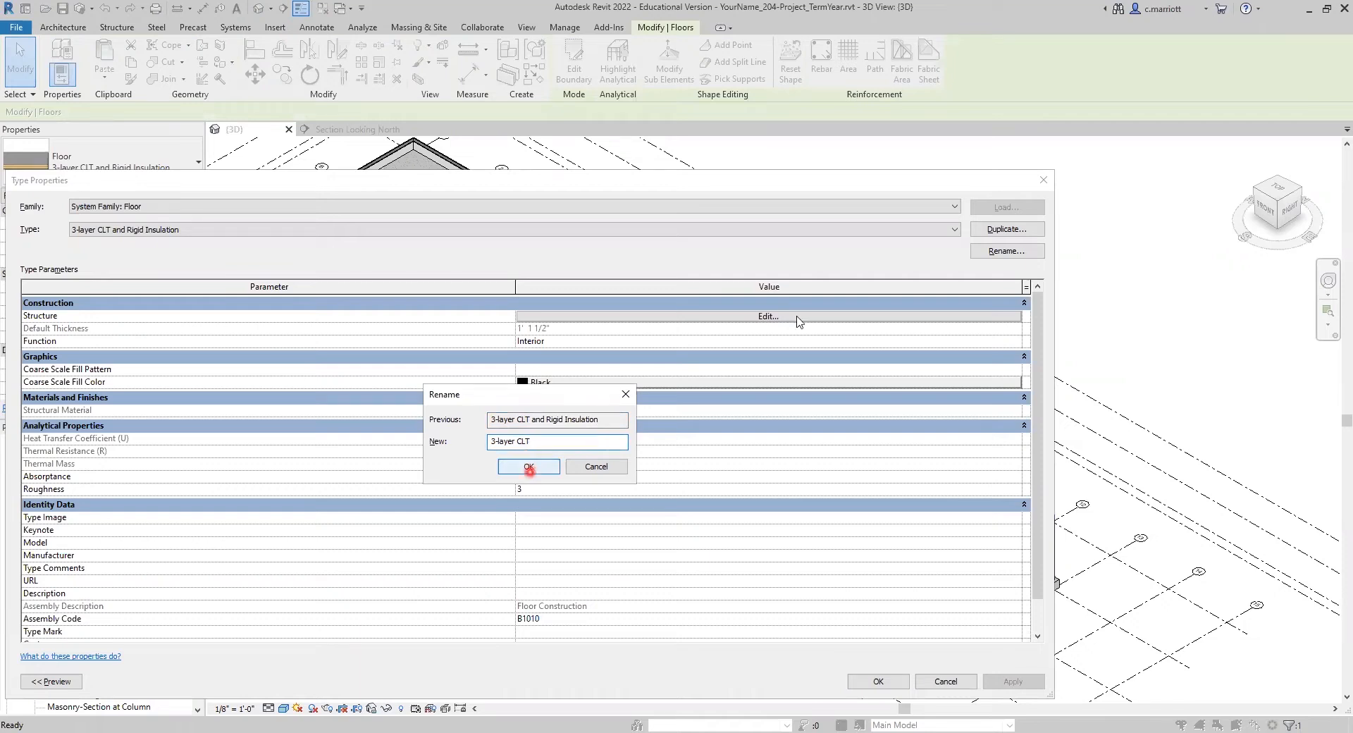
pyautogui.click(529, 467)
# Step: Delete the rigid insulation layer from the 3-layer CLT floor assembly and apply the type changes
pyautogui.click(773, 316)
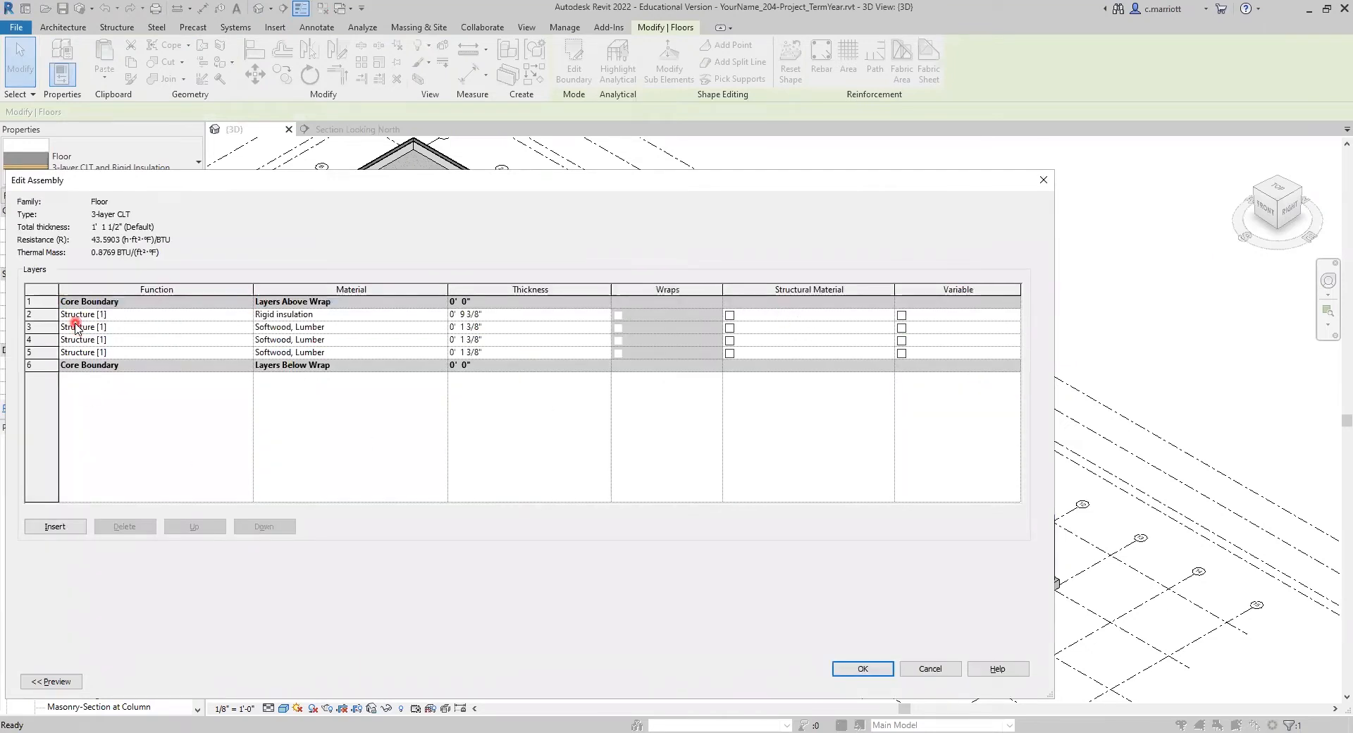
pyautogui.click(43, 314)
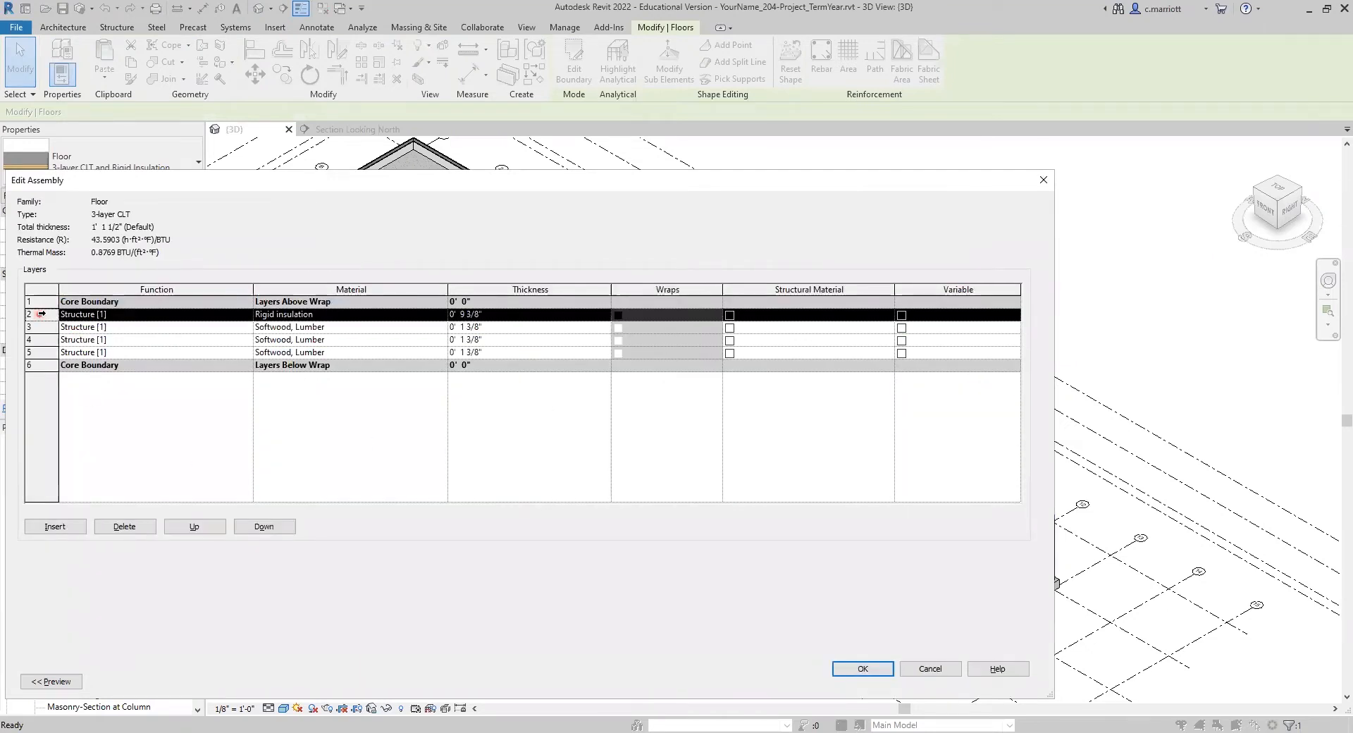
pyautogui.click(121, 528)
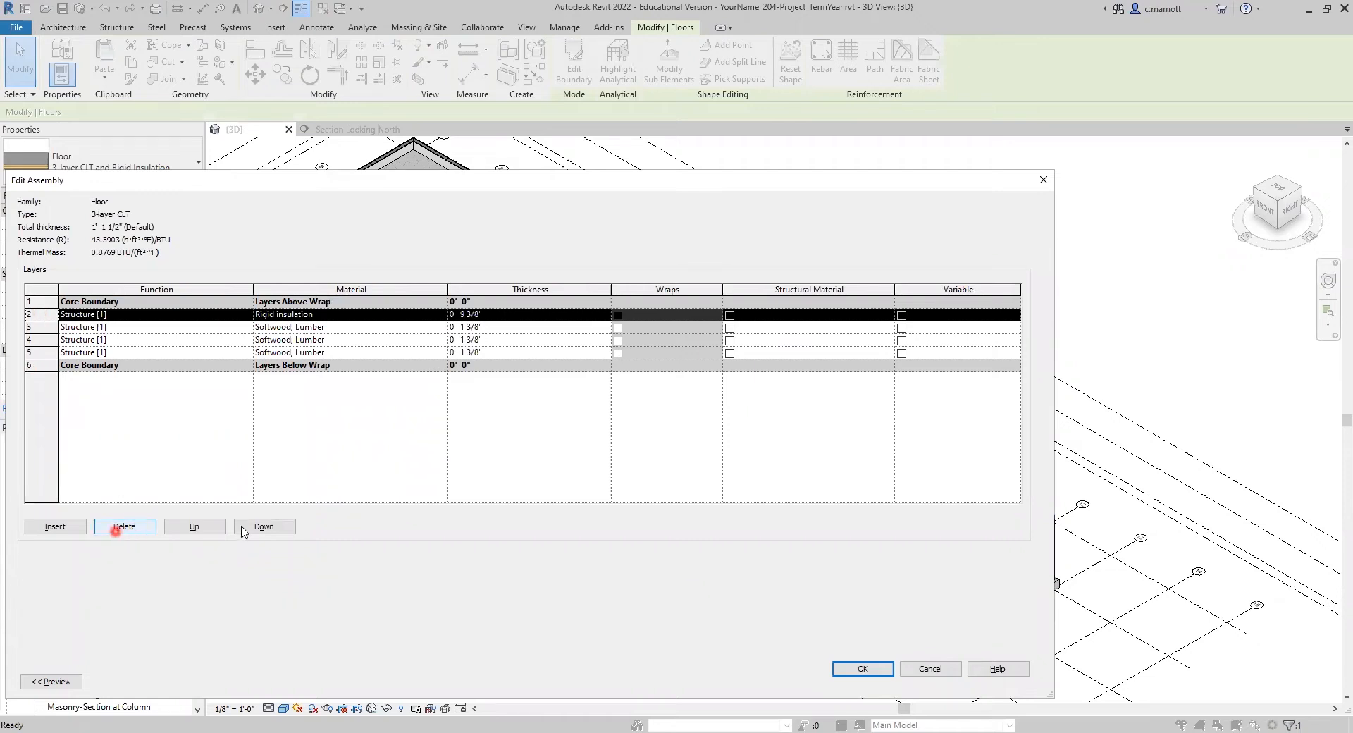
pyautogui.click(862, 669)
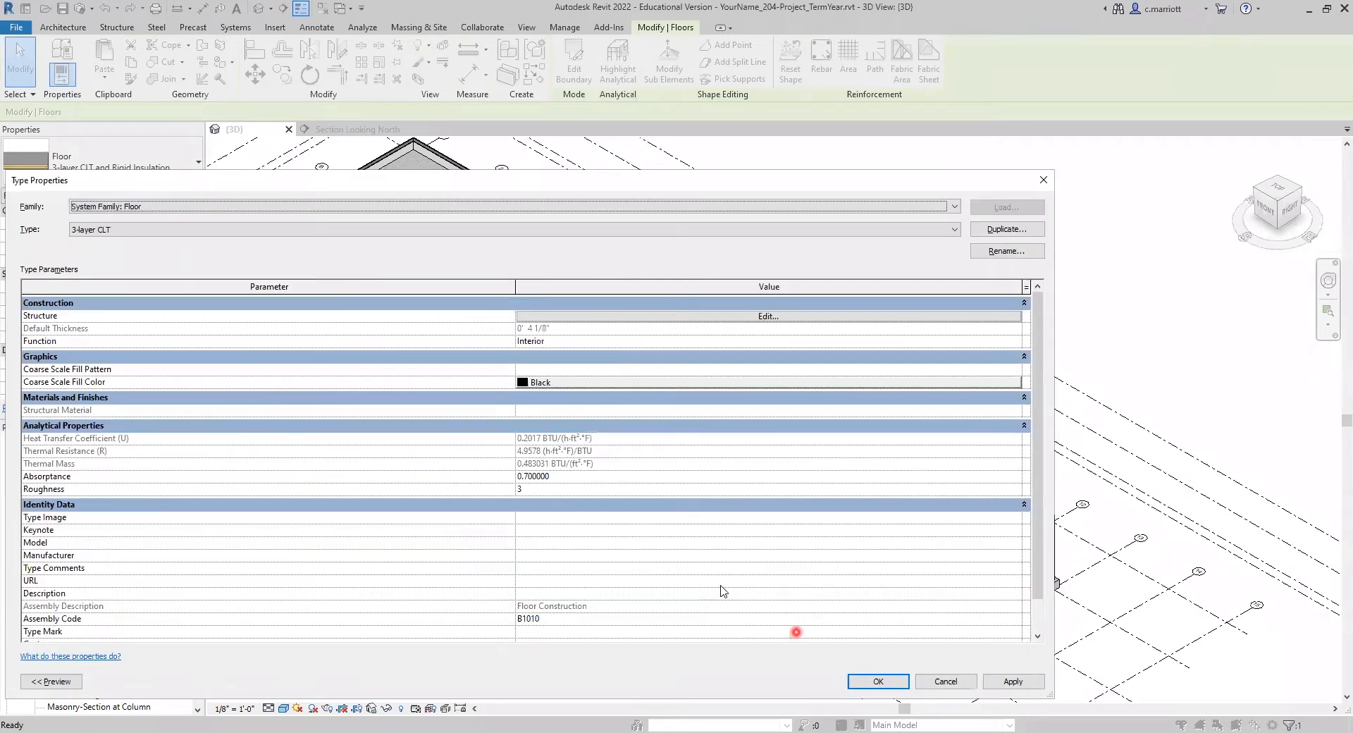
pyautogui.click(1014, 681)
pyautogui.click(874, 683)
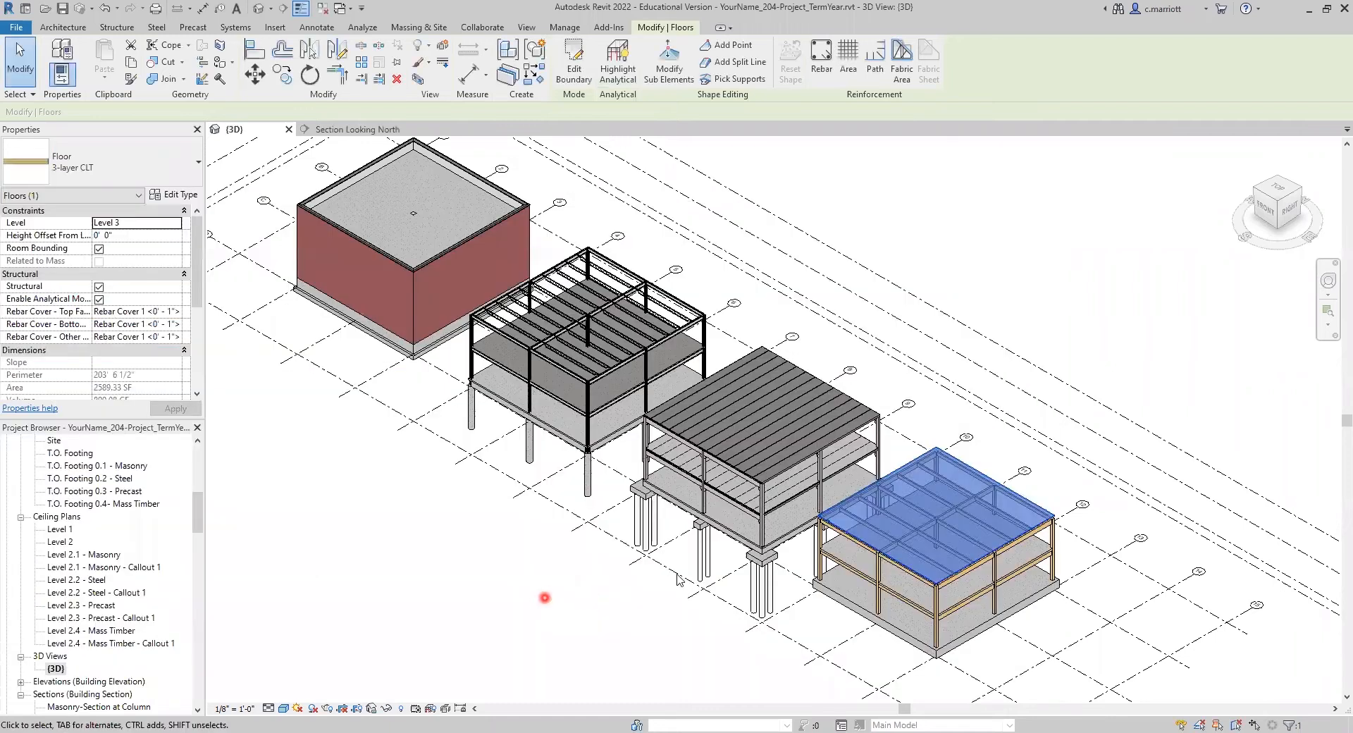
pyautogui.click(544, 598)
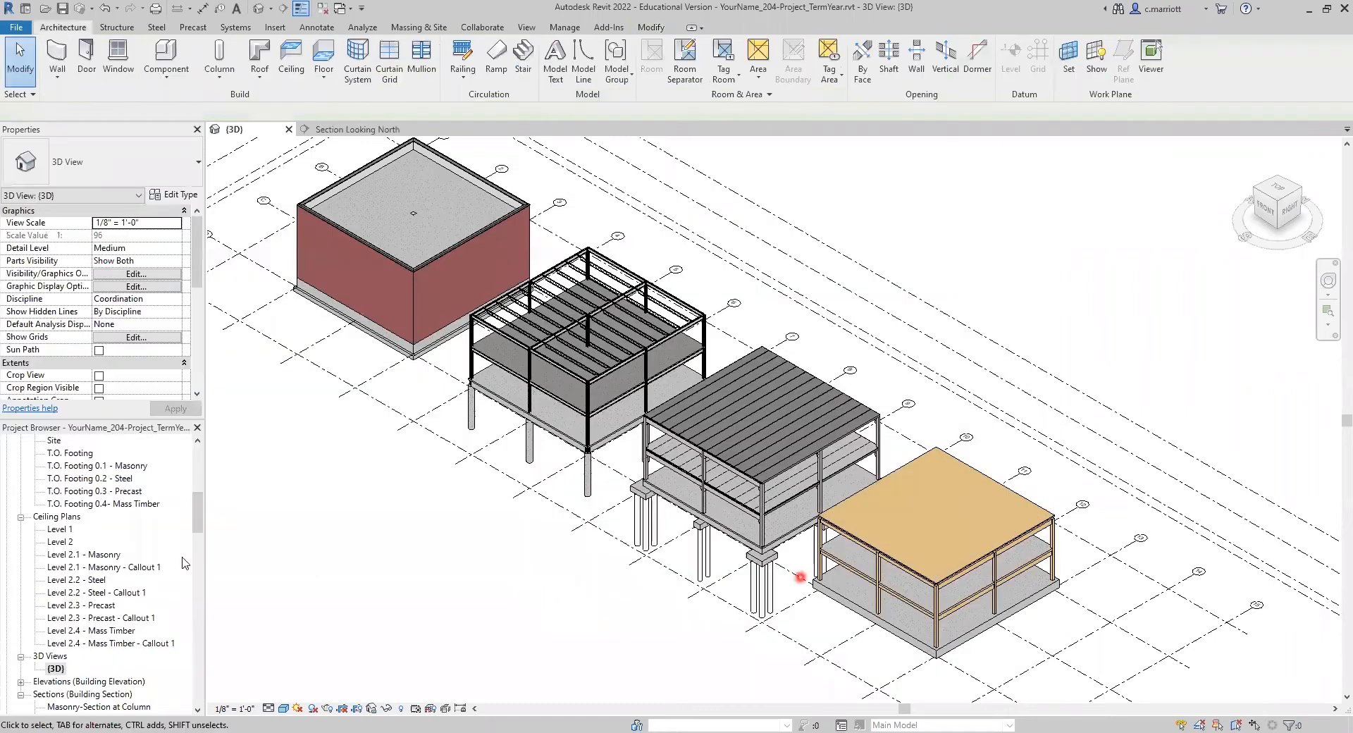
# Step: Open the Section Looking North view and examine the CLT roof slab relative to the beams between grids 11 and 13
pyautogui.scroll(-4, 71, 634)
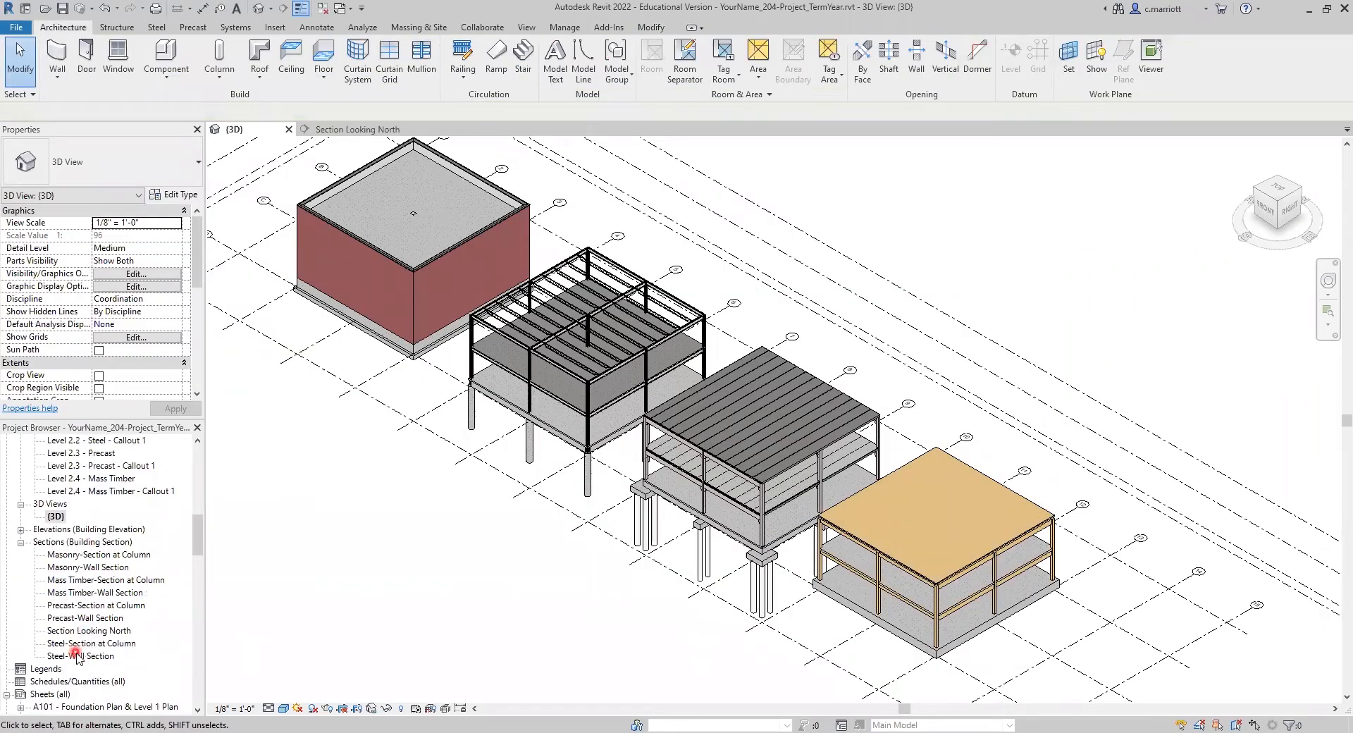
pyautogui.click(96, 619)
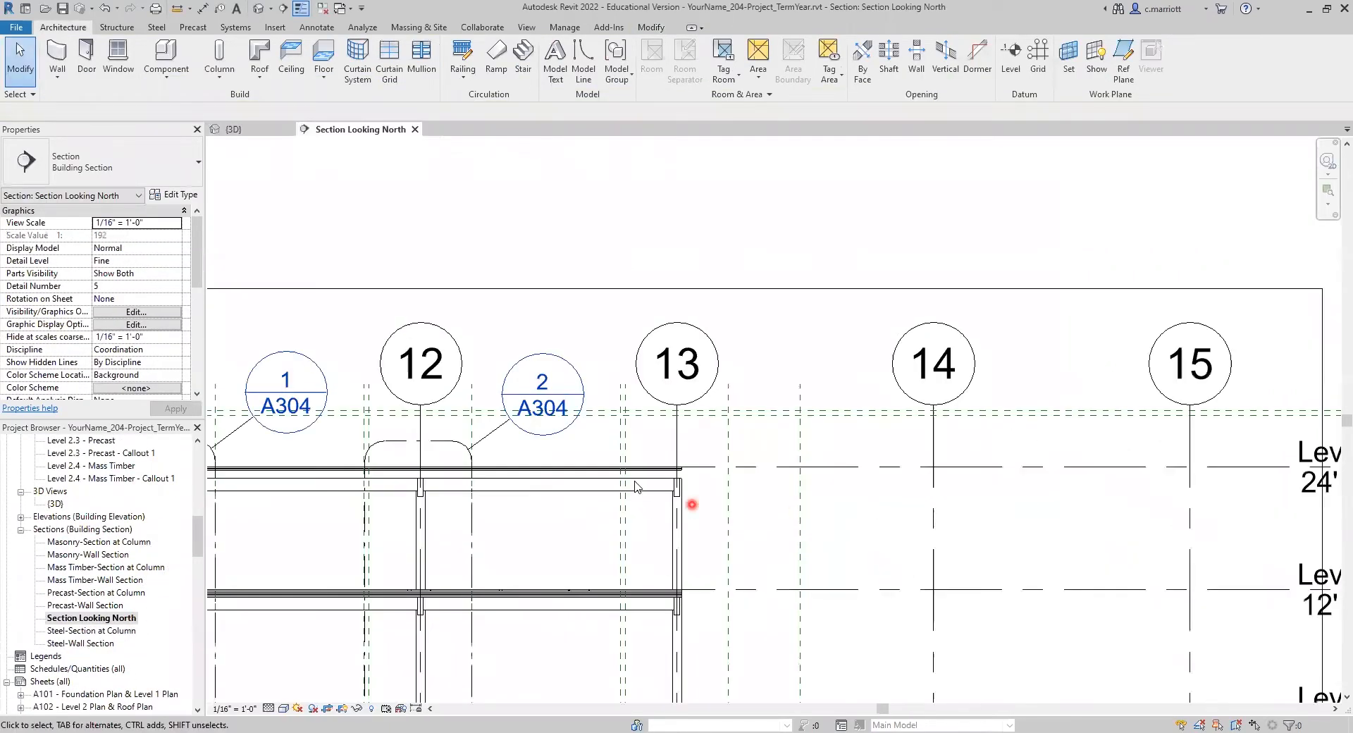
pyautogui.scroll(5, 705, 465)
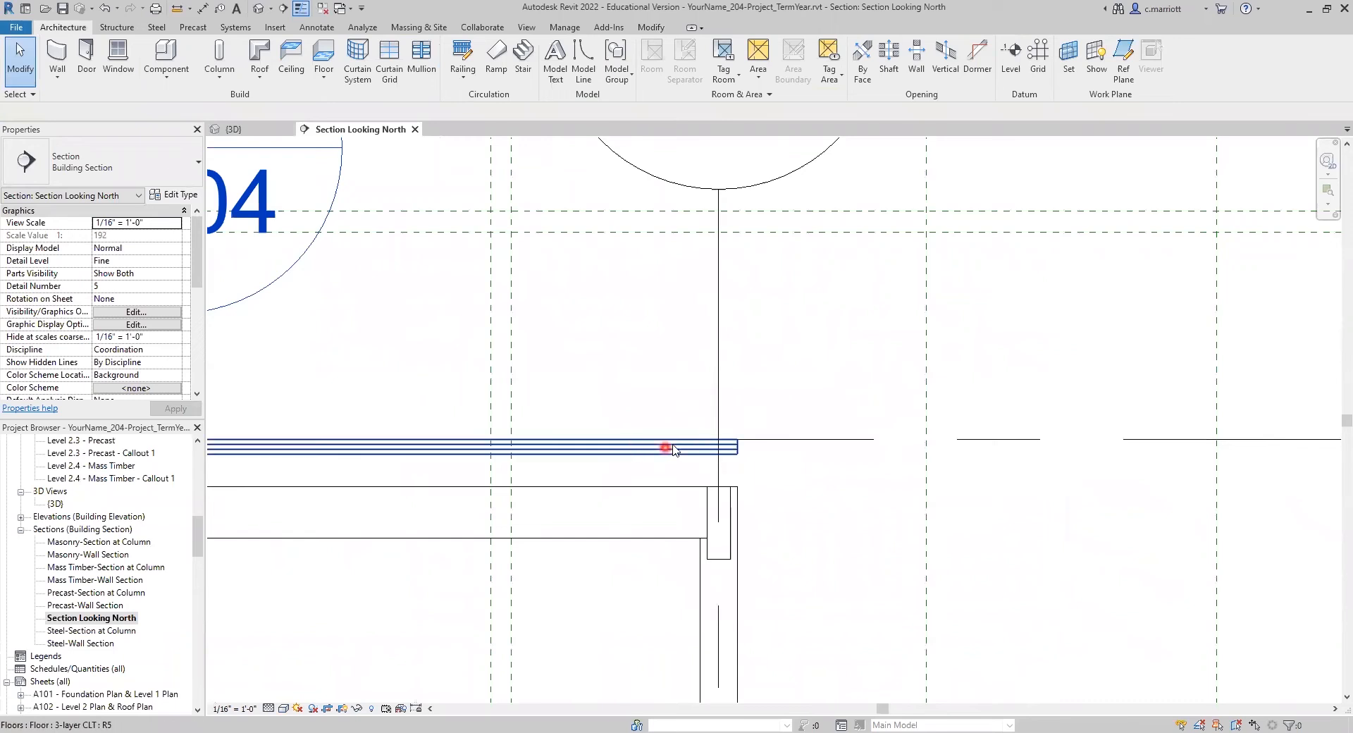
pyautogui.scroll(3, 687, 447)
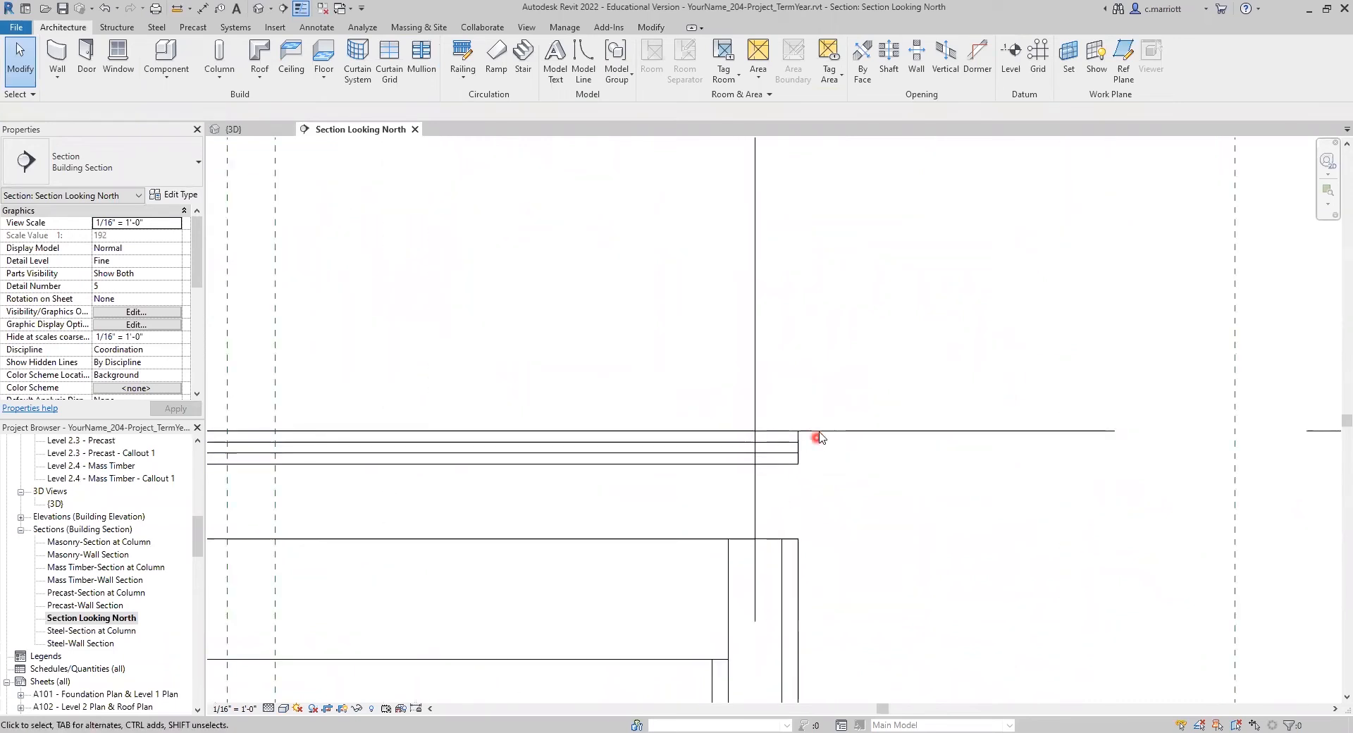
pyautogui.scroll(-4, 817, 441)
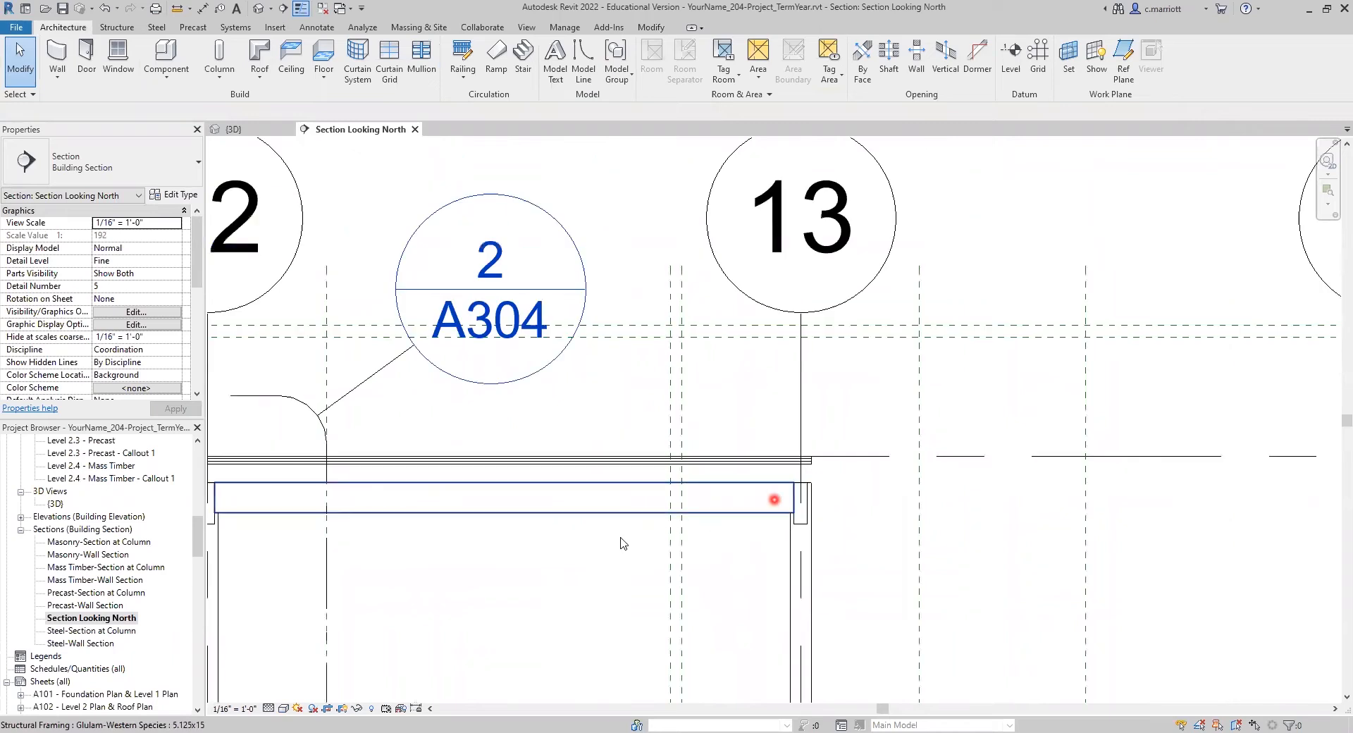
pyautogui.scroll(-3, 648, 519)
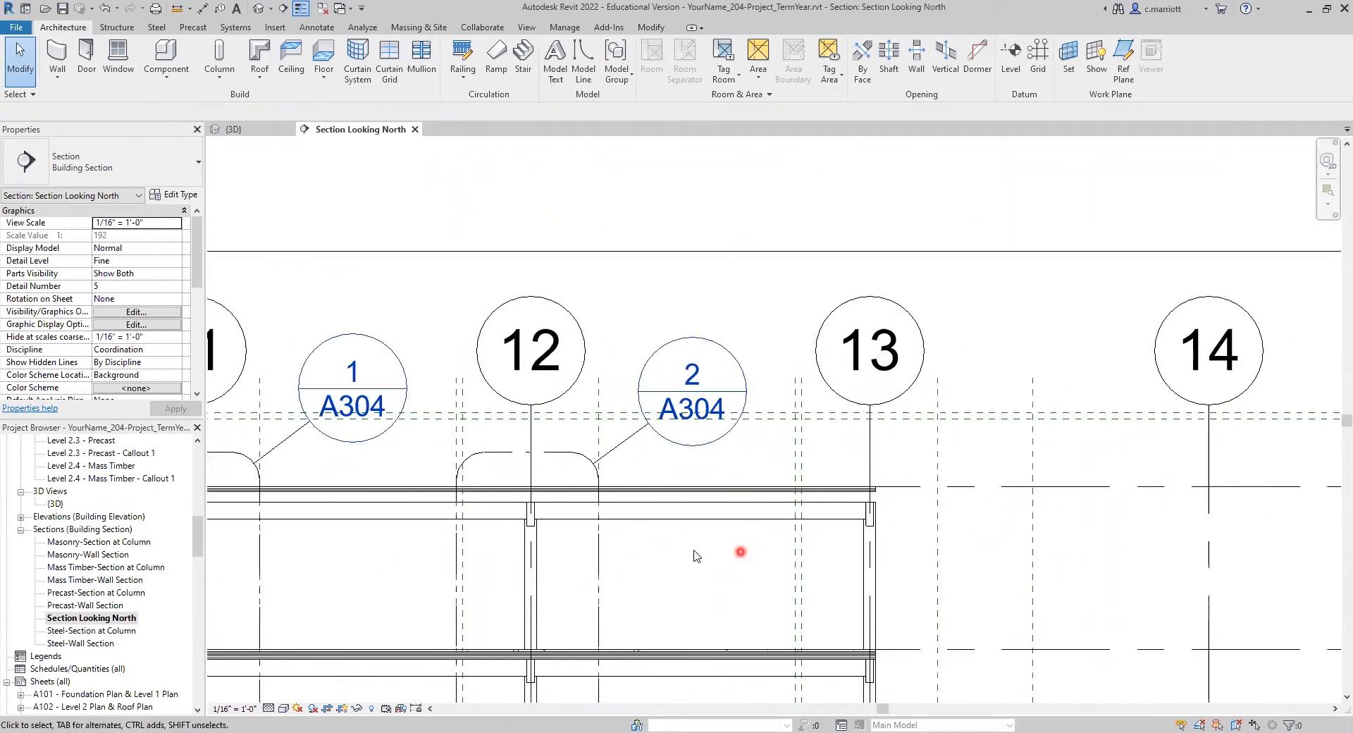
pyautogui.moveTo(597, 540); pyautogui.dragTo(702, 527, button='middle')
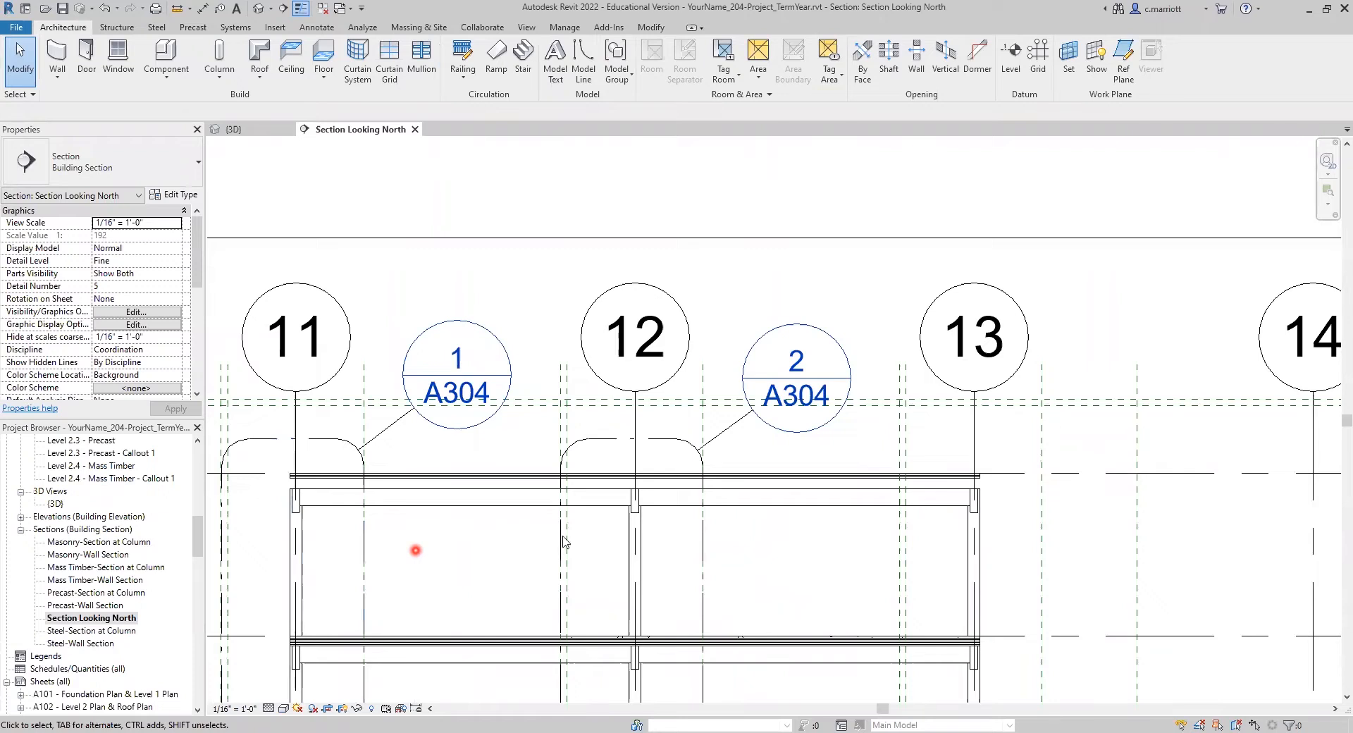
pyautogui.scroll(8, 286, 493)
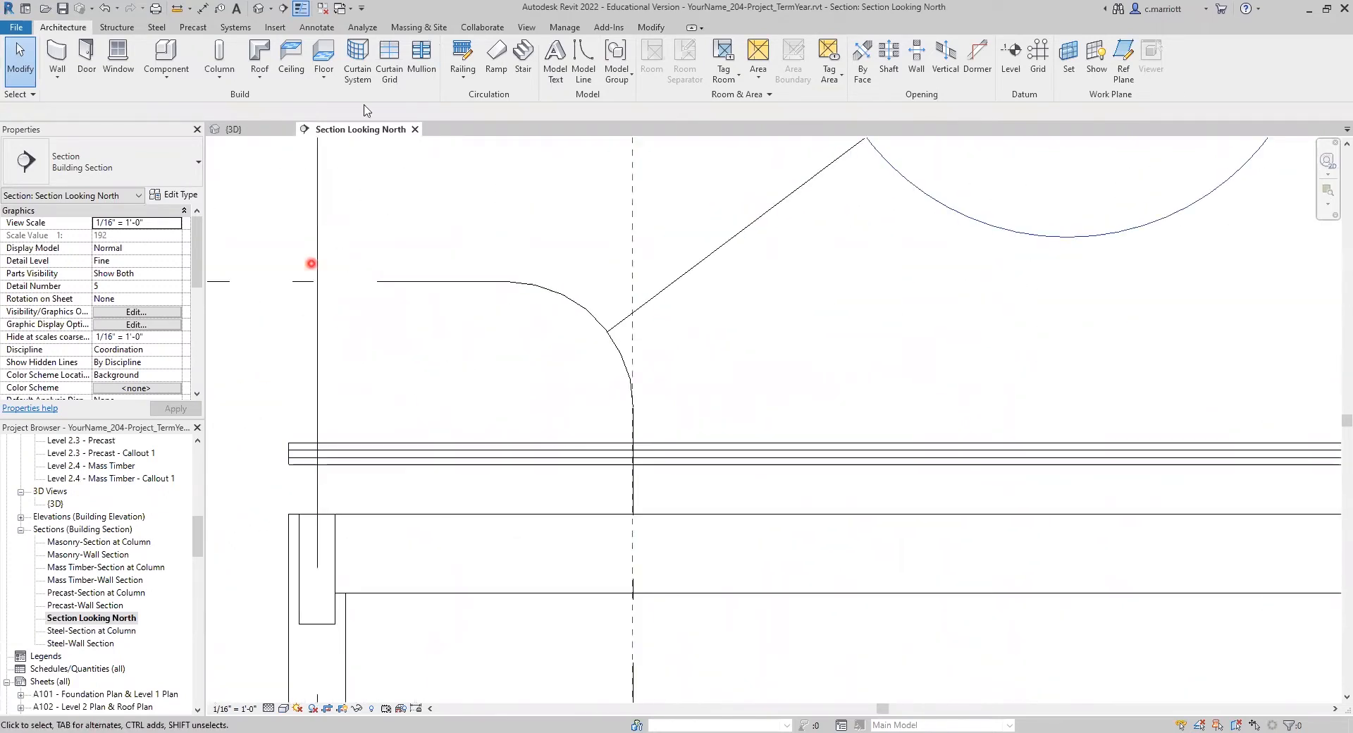
# Step: Measure the CLT roof slab's thickness at its grid 11 edge, using a perpendicular snap override
pyautogui.click(180, 9)
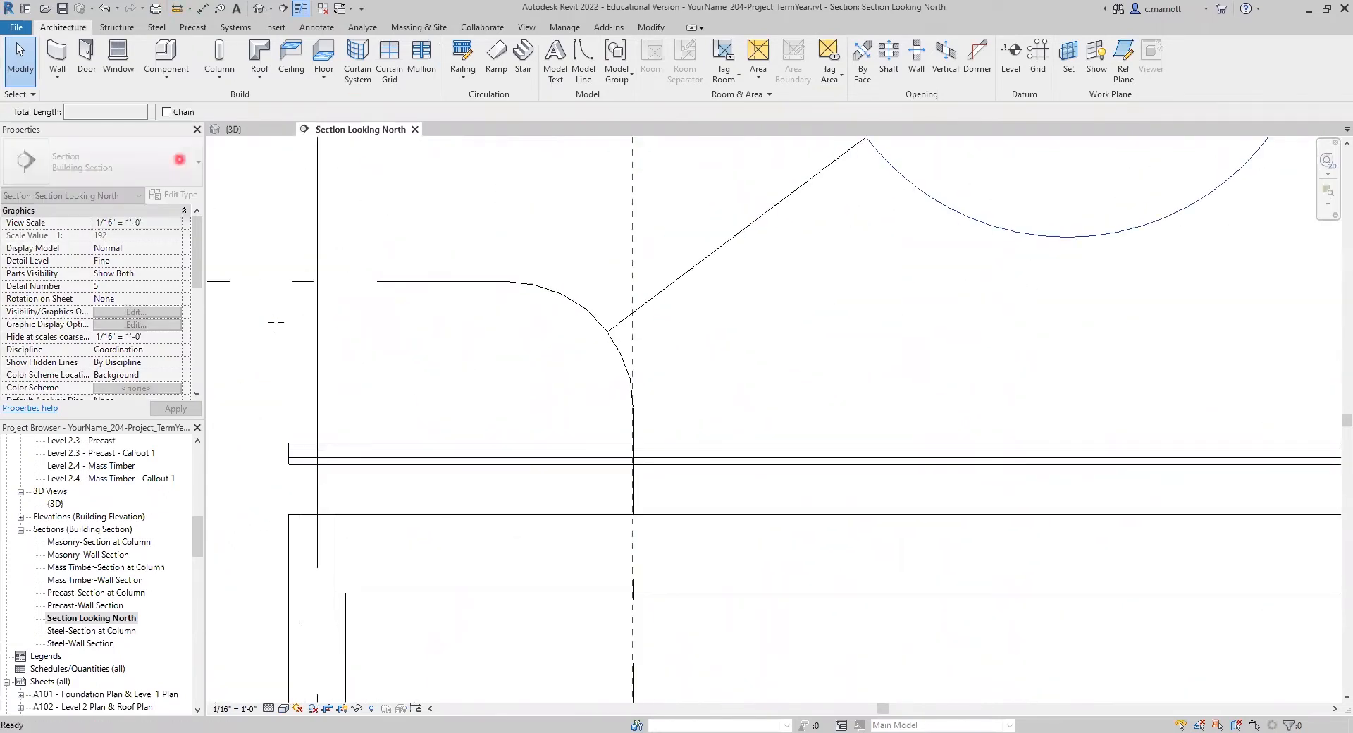
pyautogui.click(288, 442)
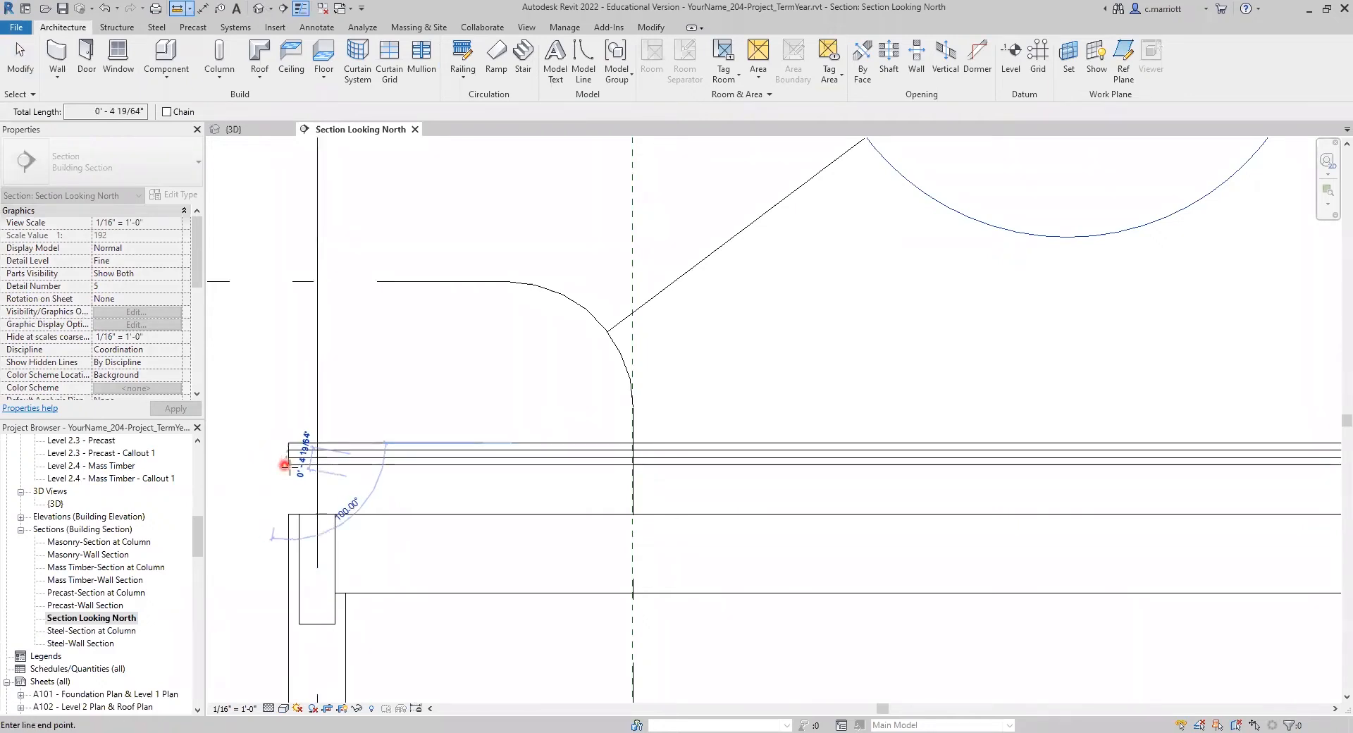
pyautogui.rightClick(315, 574)
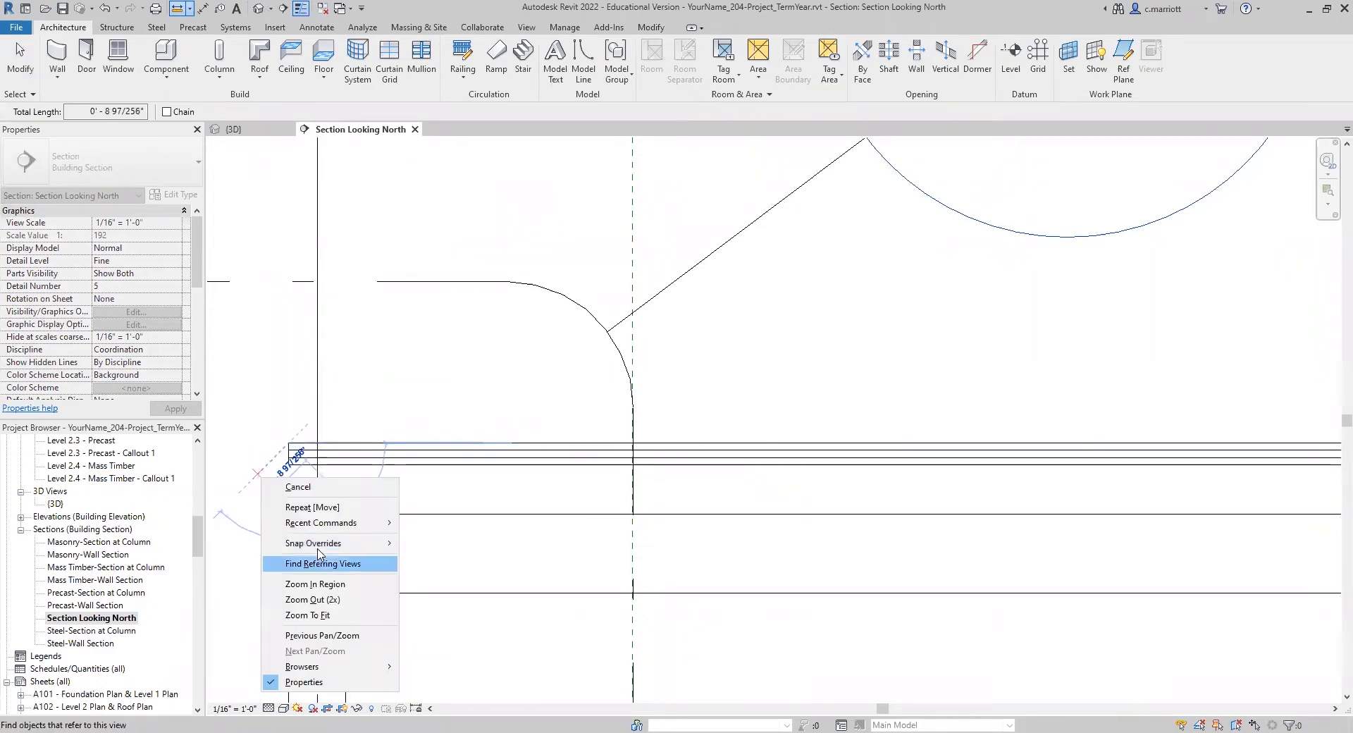
pyautogui.moveTo(314, 543)
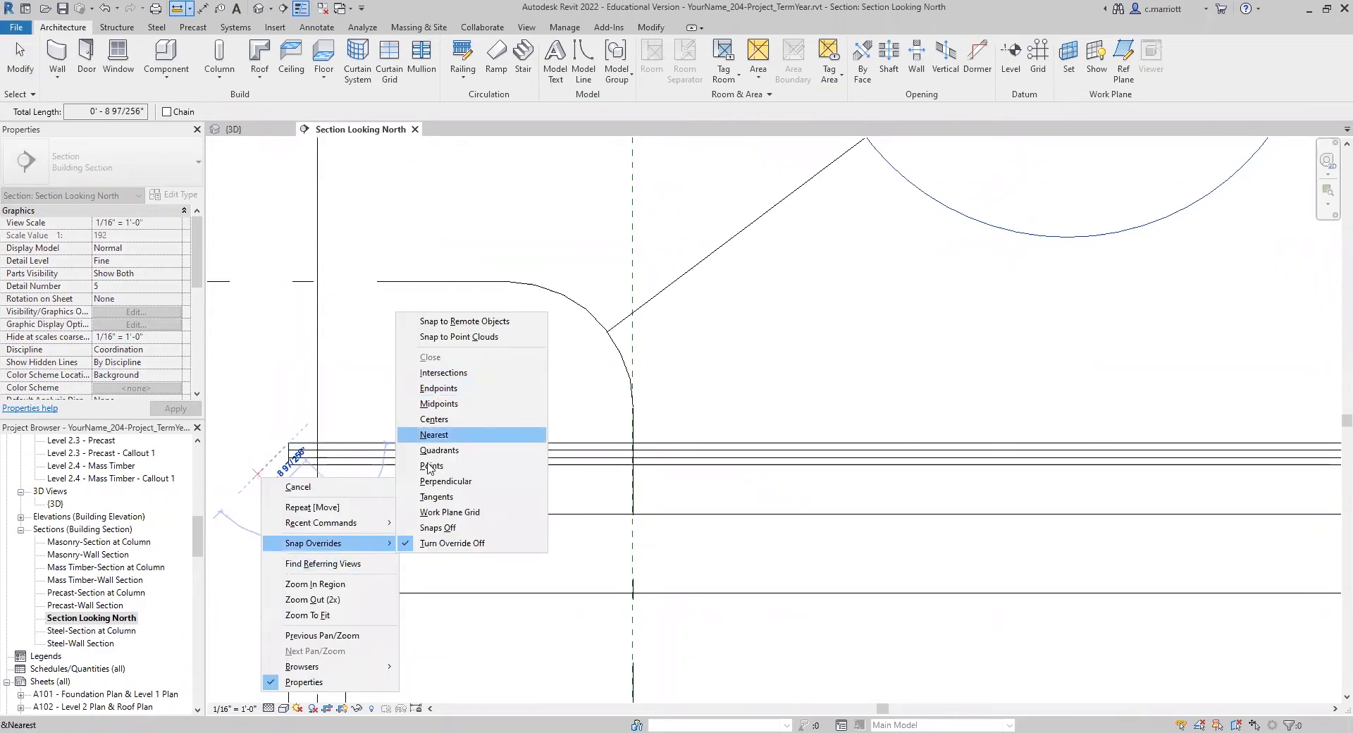
pyautogui.click(445, 481)
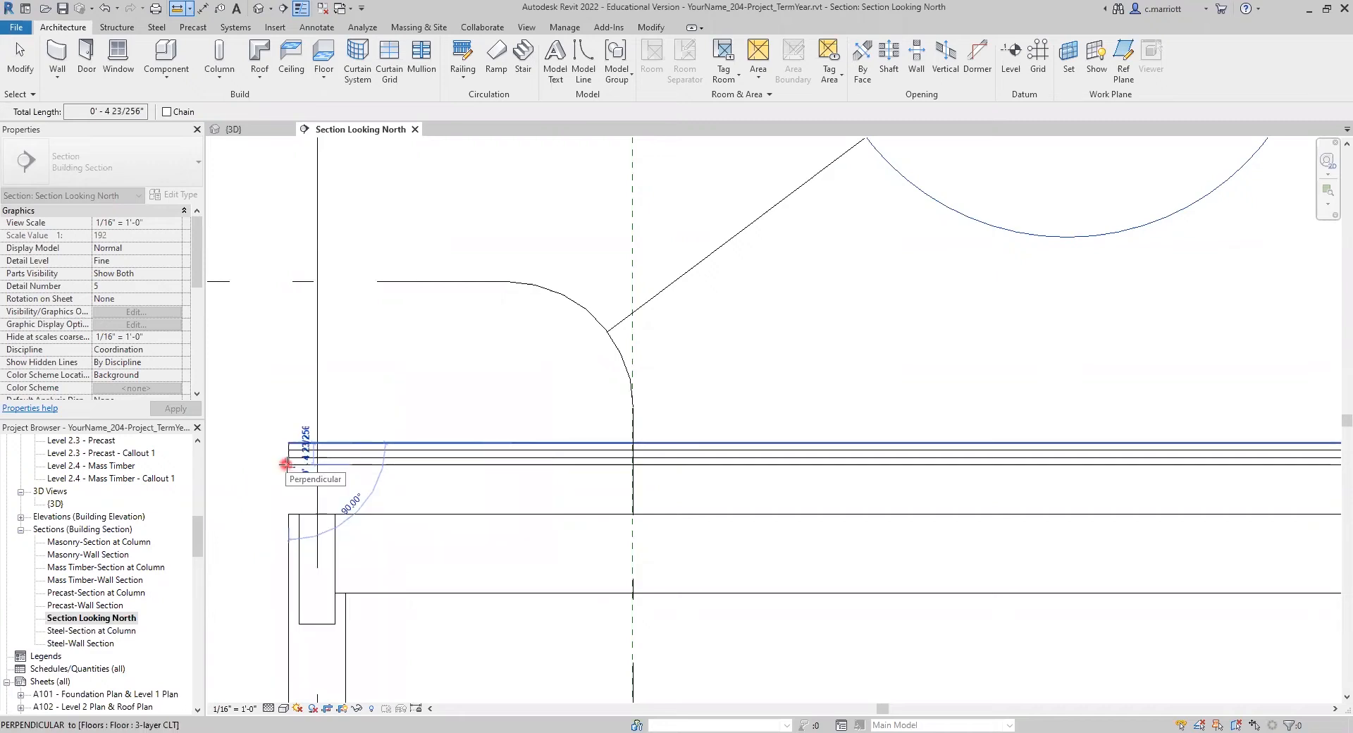
pyautogui.click(287, 461)
pyautogui.scroll(3, 284, 472)
pyautogui.press('Escape')
pyautogui.press('Escape')
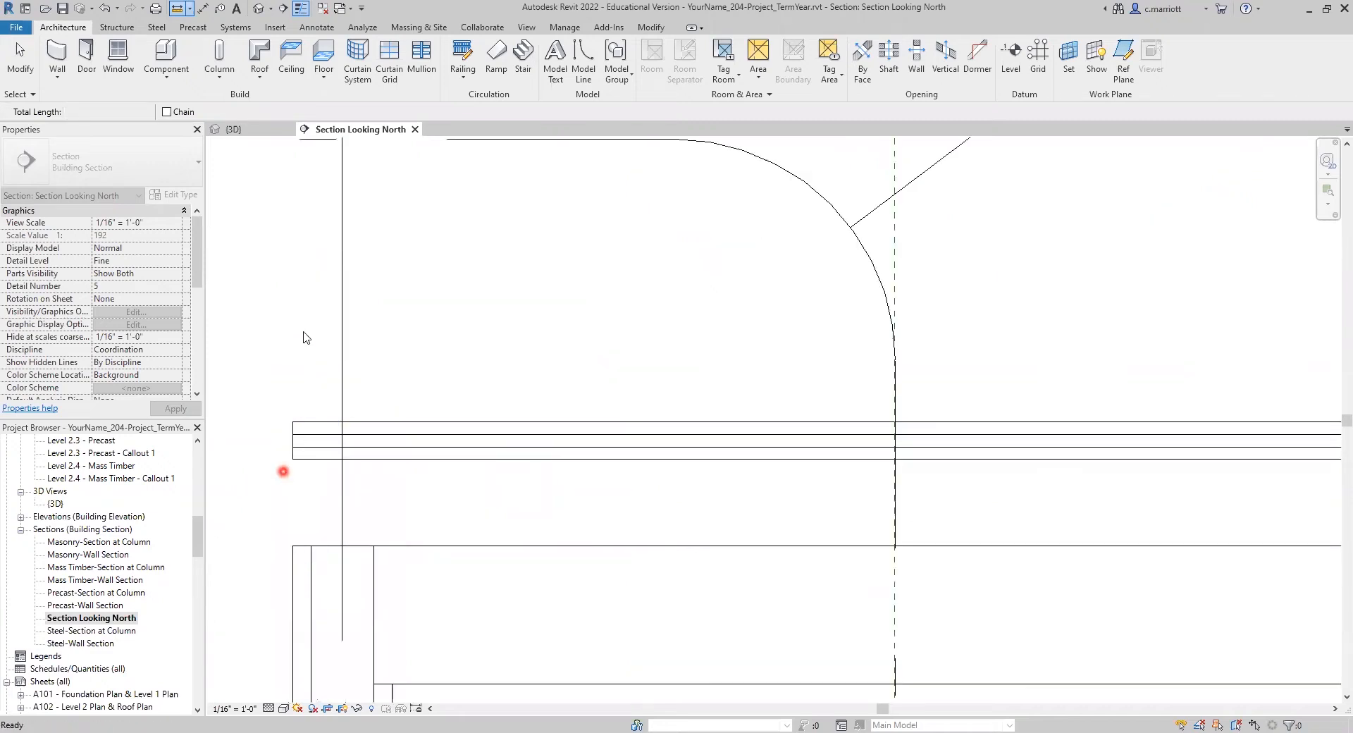
# Step: Remeasure the slab edge from its top corner perpendicular to its underside at closer zoom
pyautogui.click(177, 8)
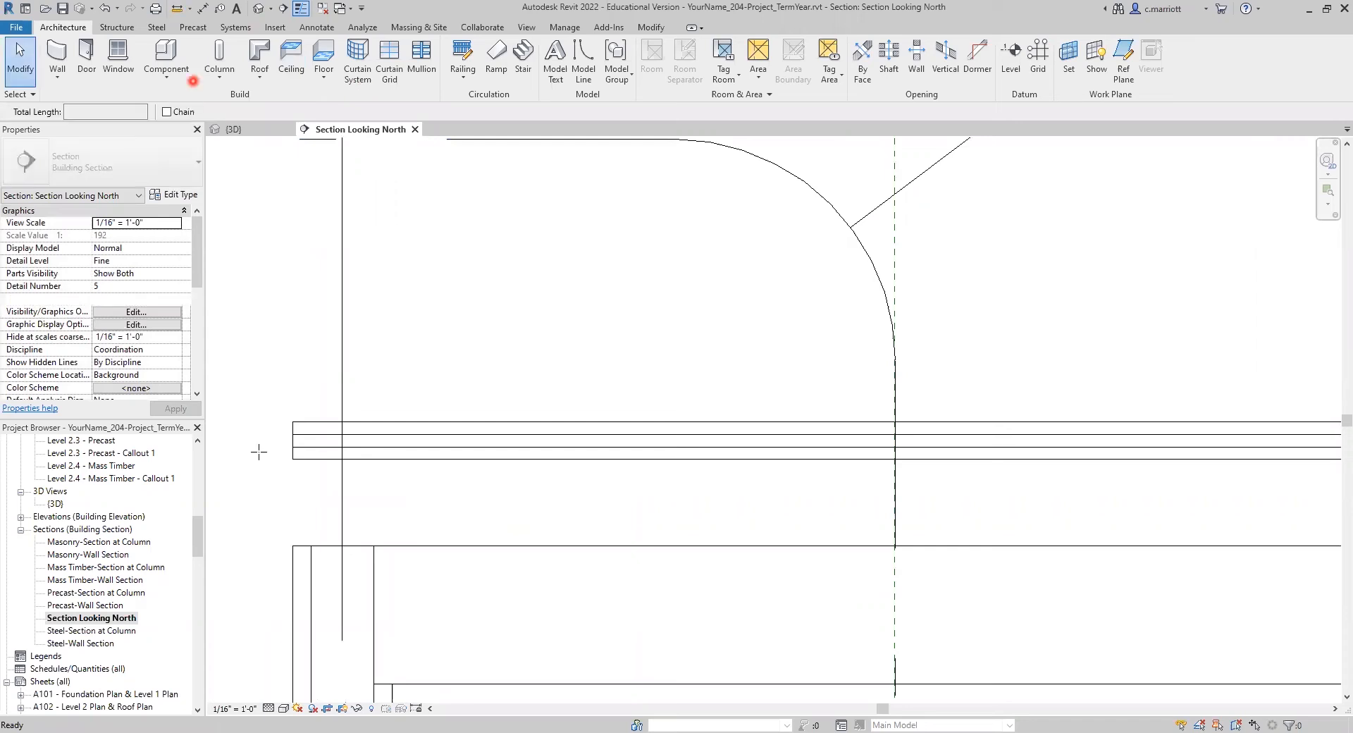
pyautogui.click(289, 420)
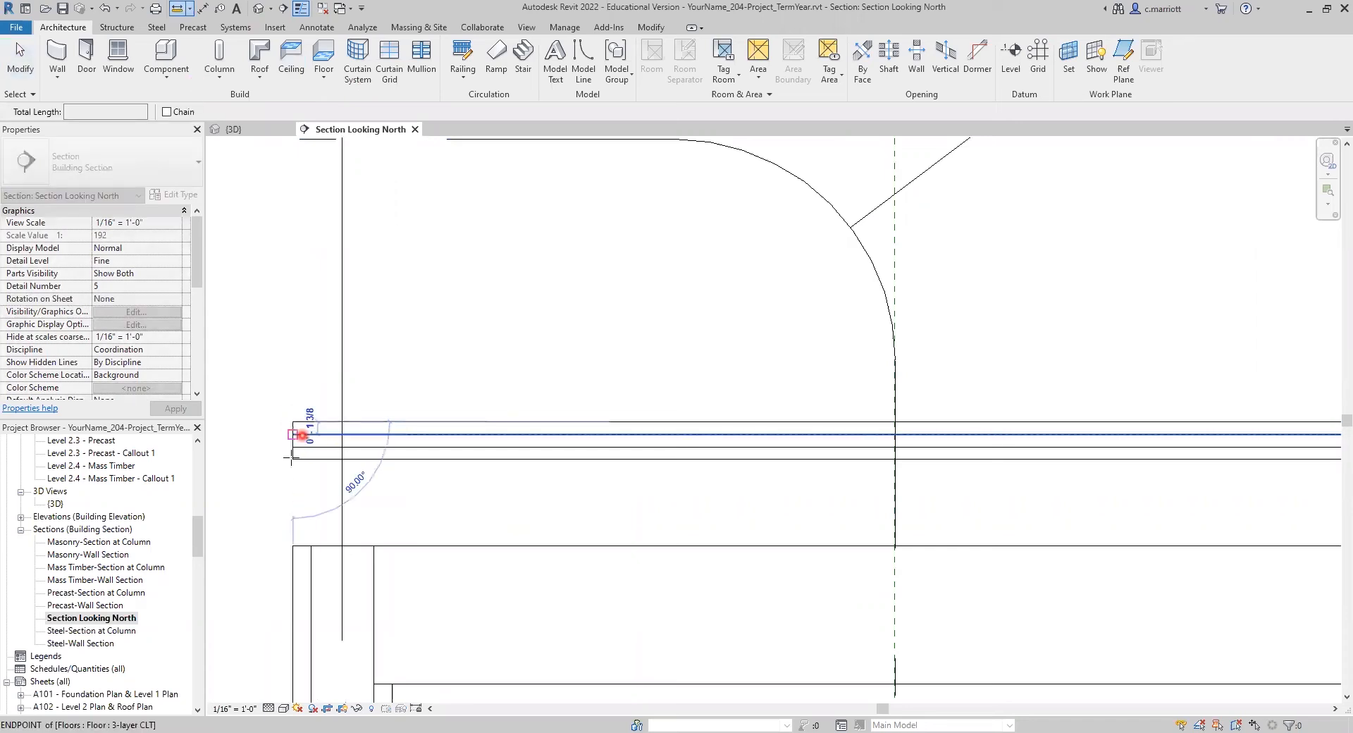
pyautogui.rightClick(293, 458)
pyautogui.moveTo(348, 524)
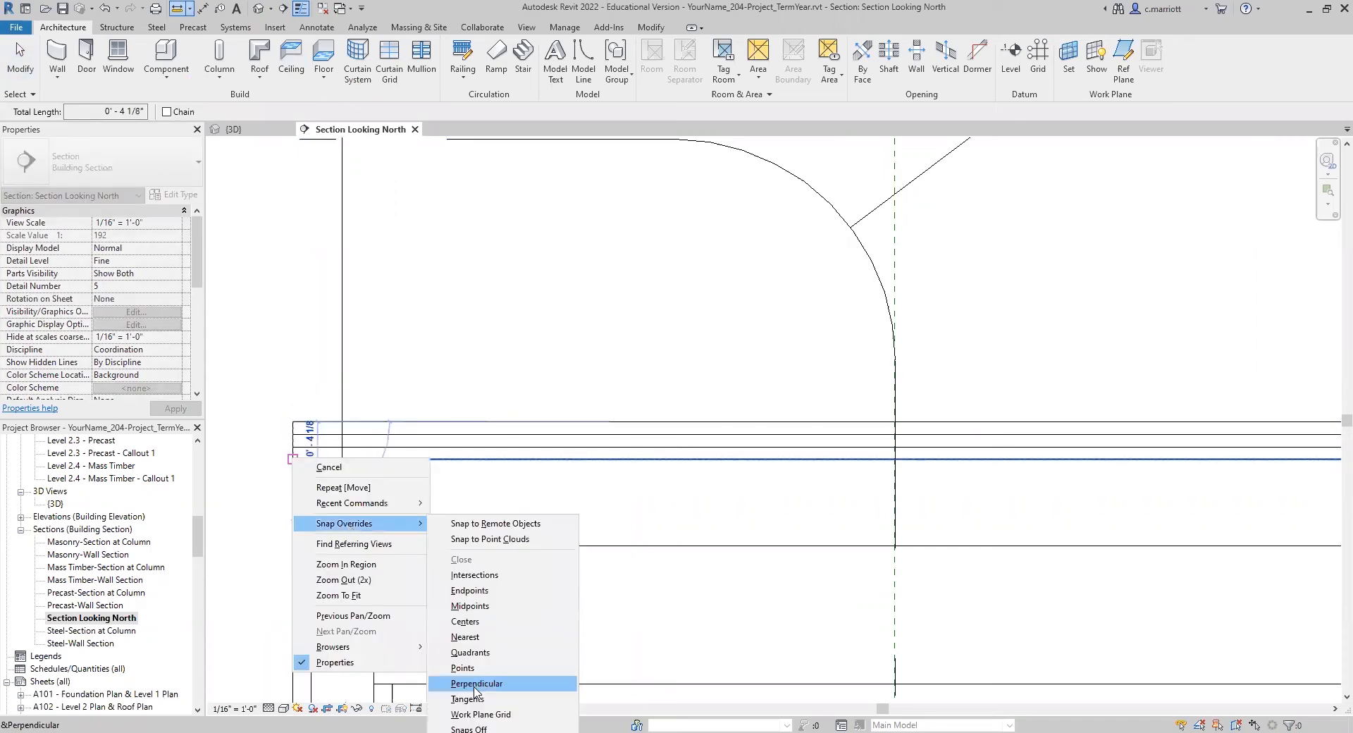
pyautogui.click(477, 683)
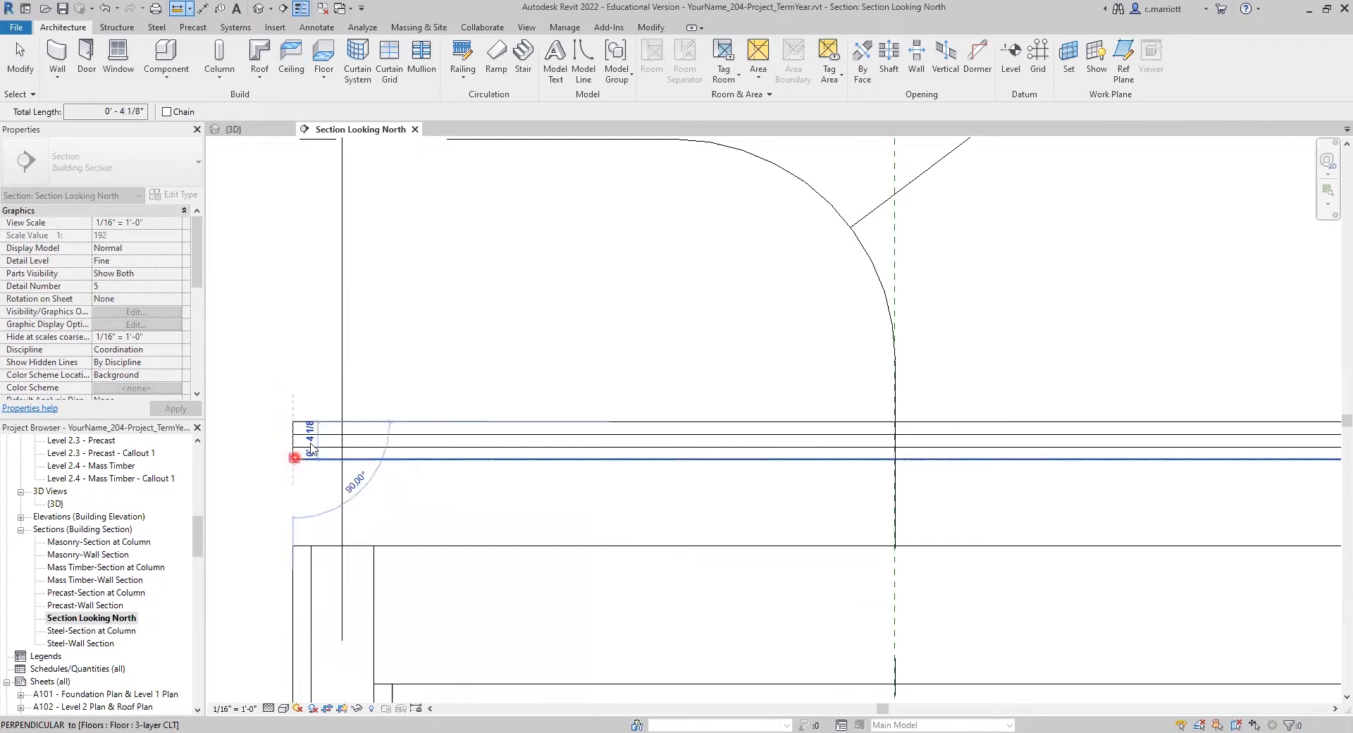
pyautogui.press('Escape')
pyautogui.press('Escape')
pyautogui.scroll(-6, 447, 417)
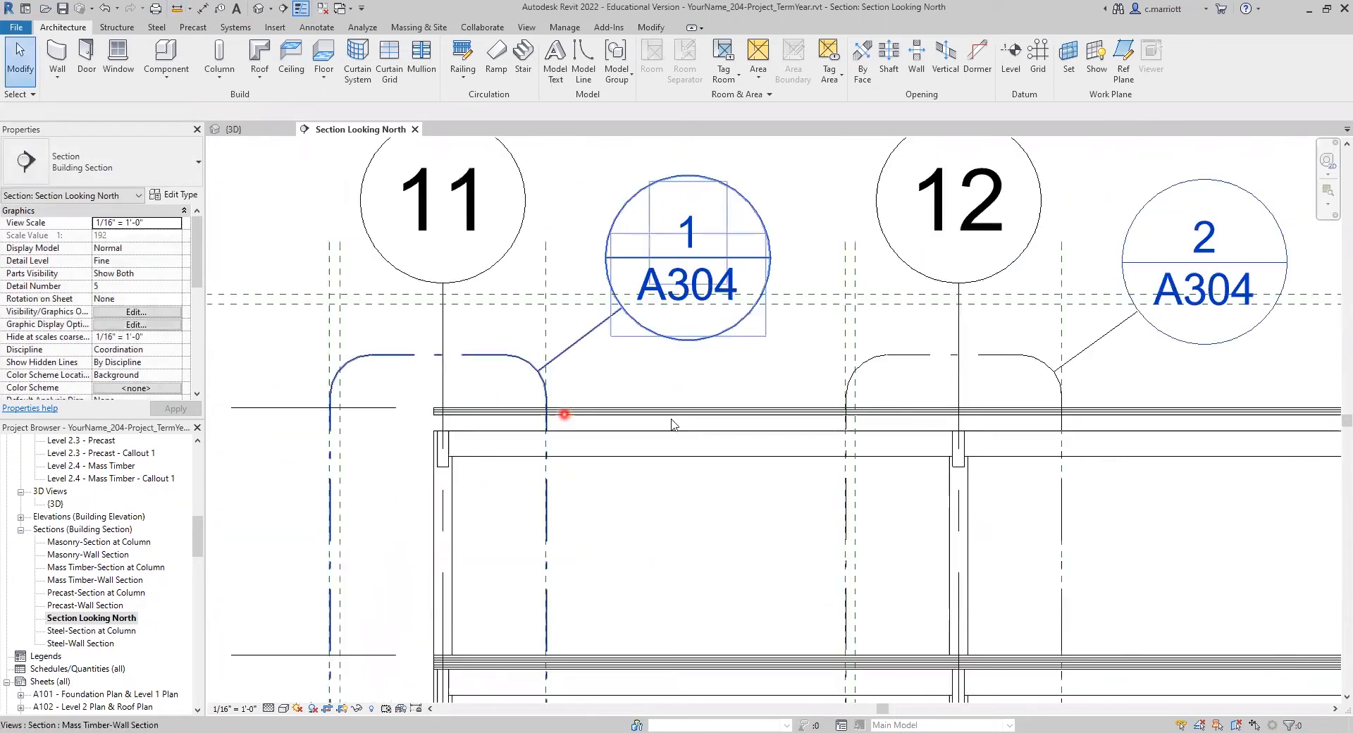
pyautogui.scroll(-2, 635, 437)
pyautogui.scroll(-2, 505, 474)
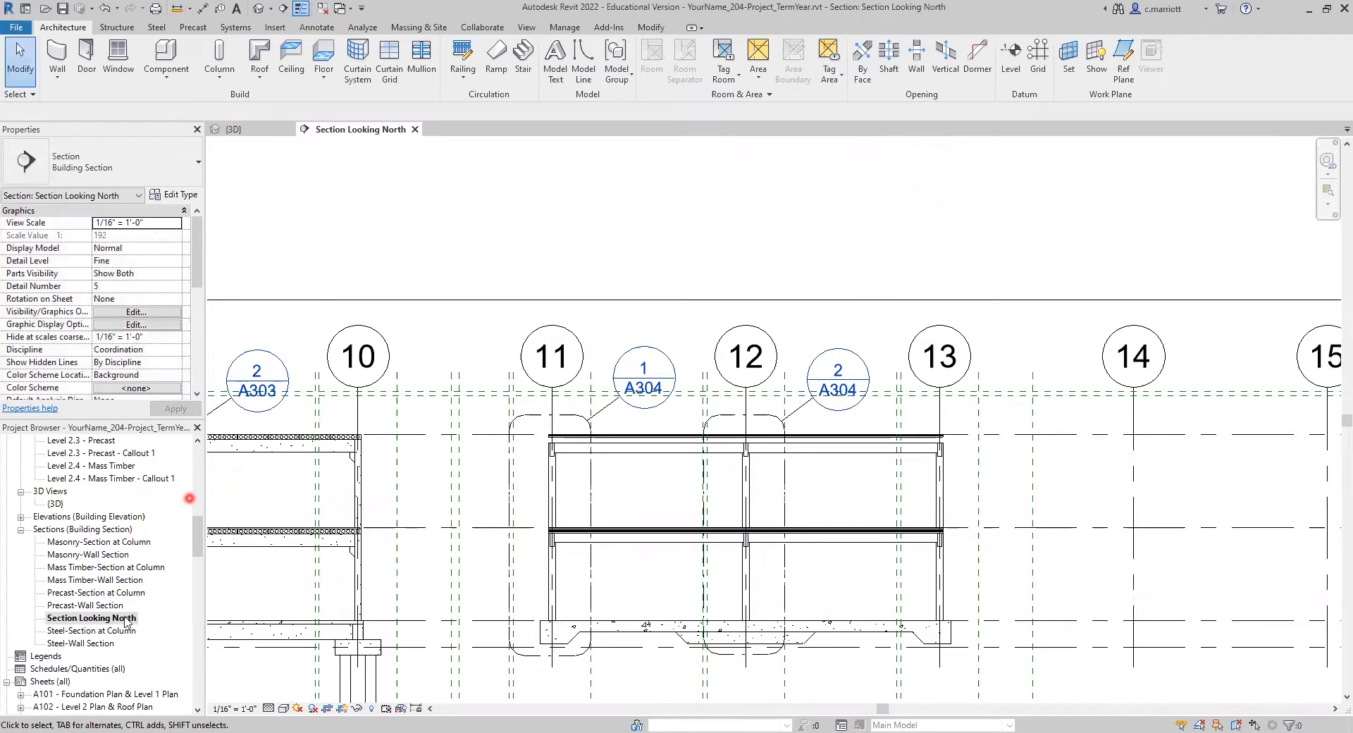
pyautogui.scroll(-1, 84, 656)
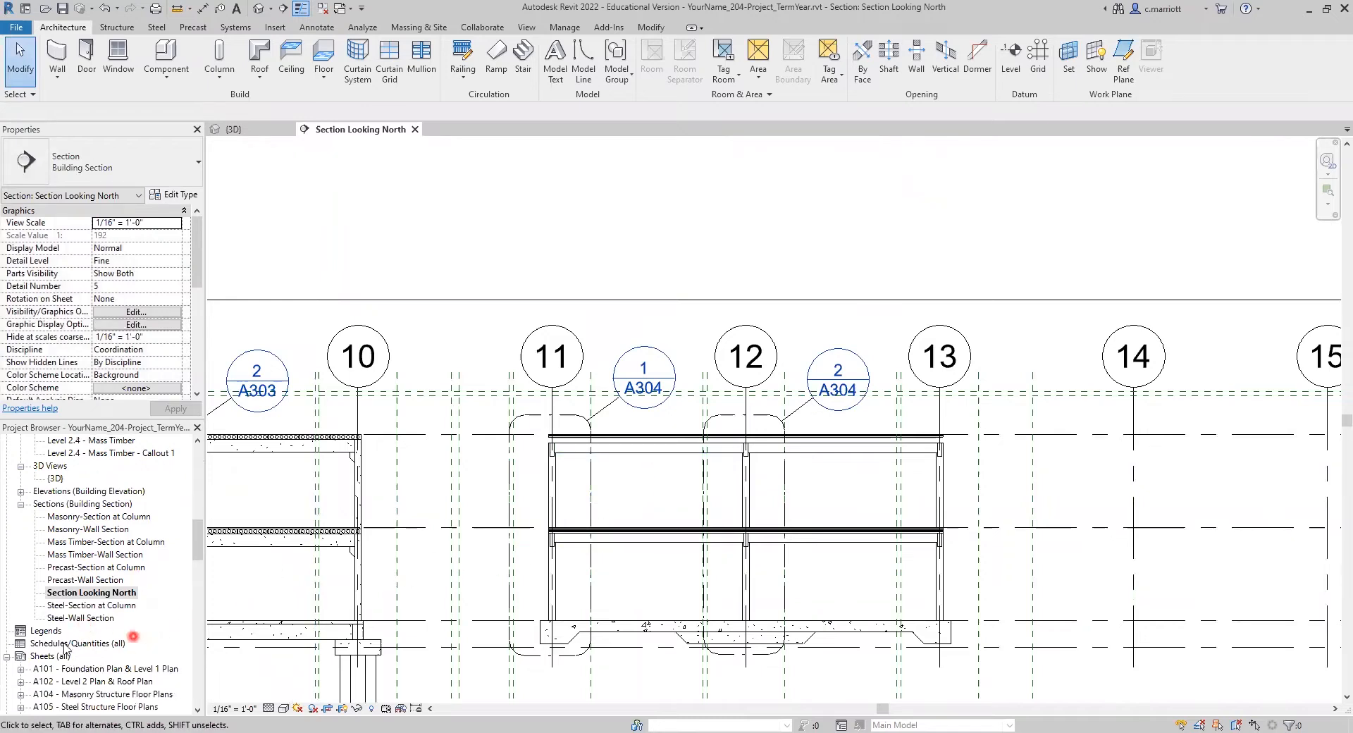
pyautogui.scroll(-3, 64, 670)
pyautogui.scroll(3, 62, 687)
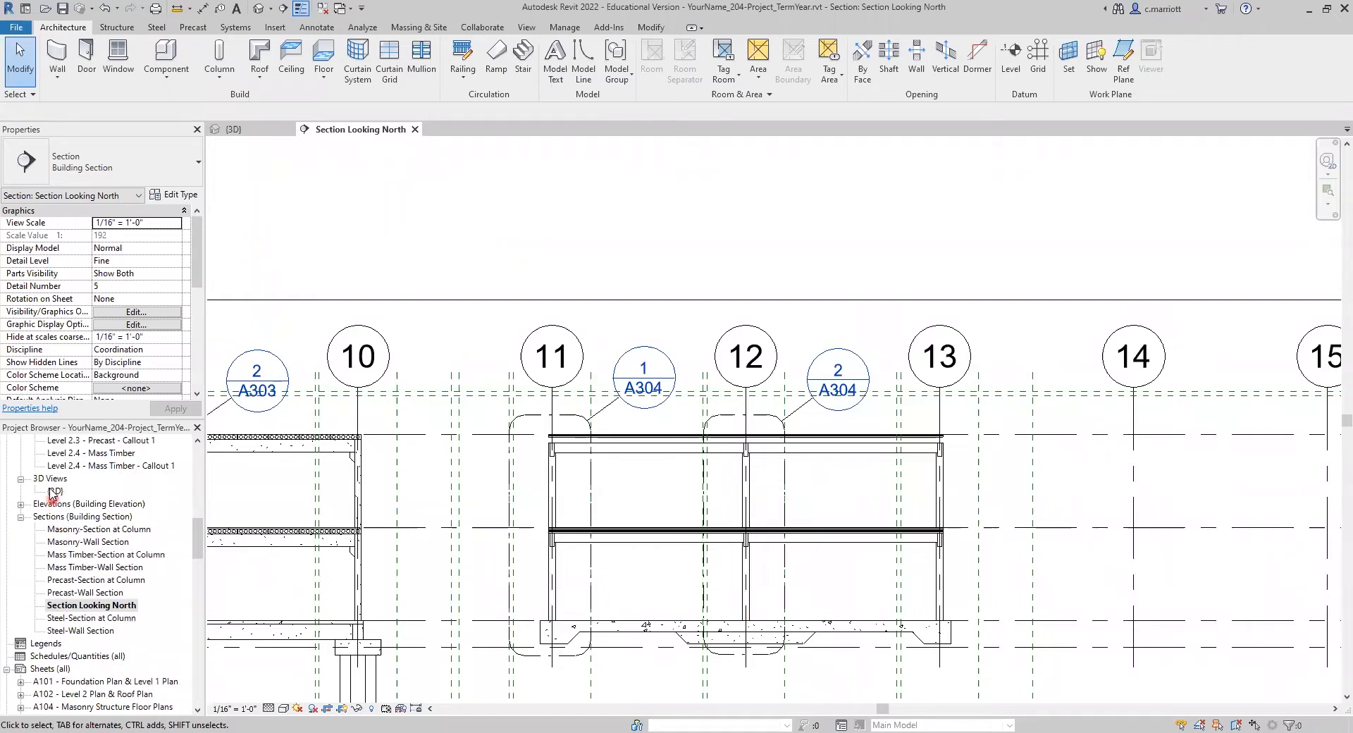
# Step: Open the {3D} view and hide the mass timber building's 3-layer CLT roof slab as an element in that view
pyautogui.doubleClick(53, 491)
pyautogui.scroll(4, 944, 466)
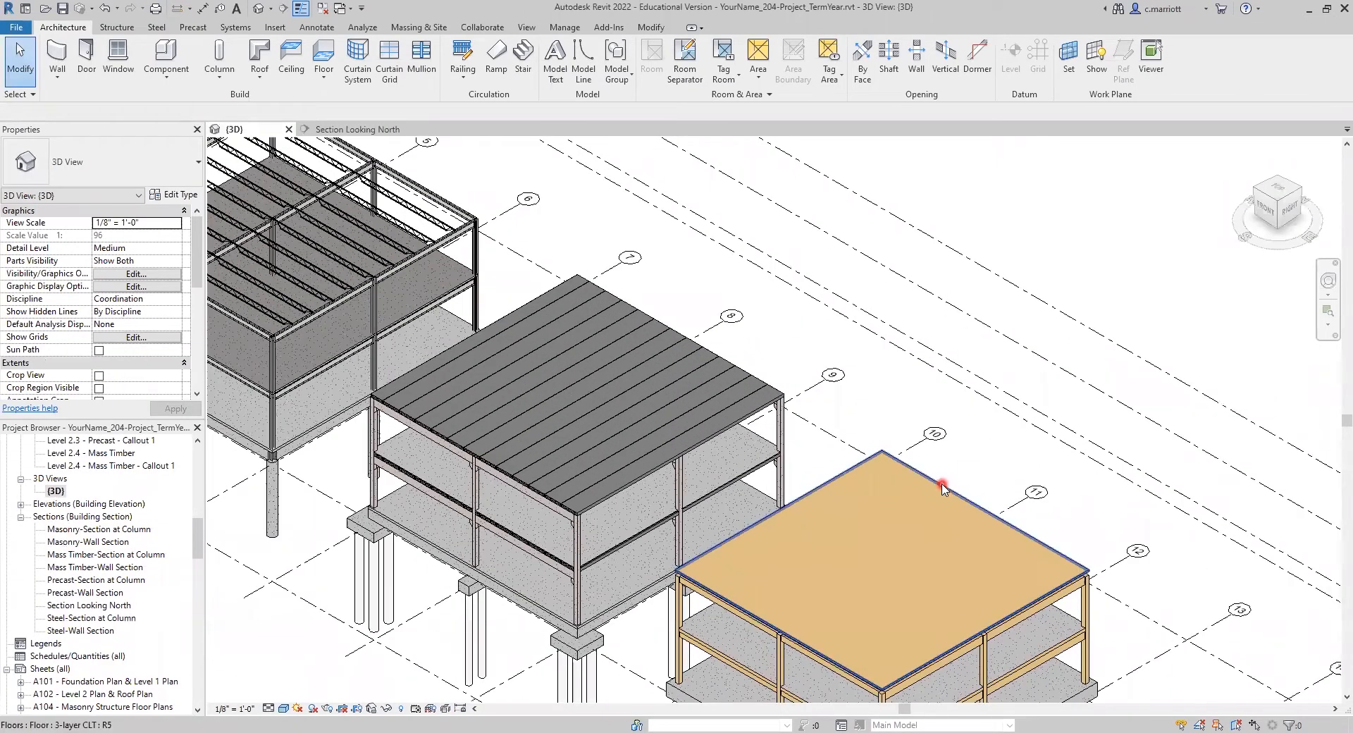
pyautogui.click(942, 487)
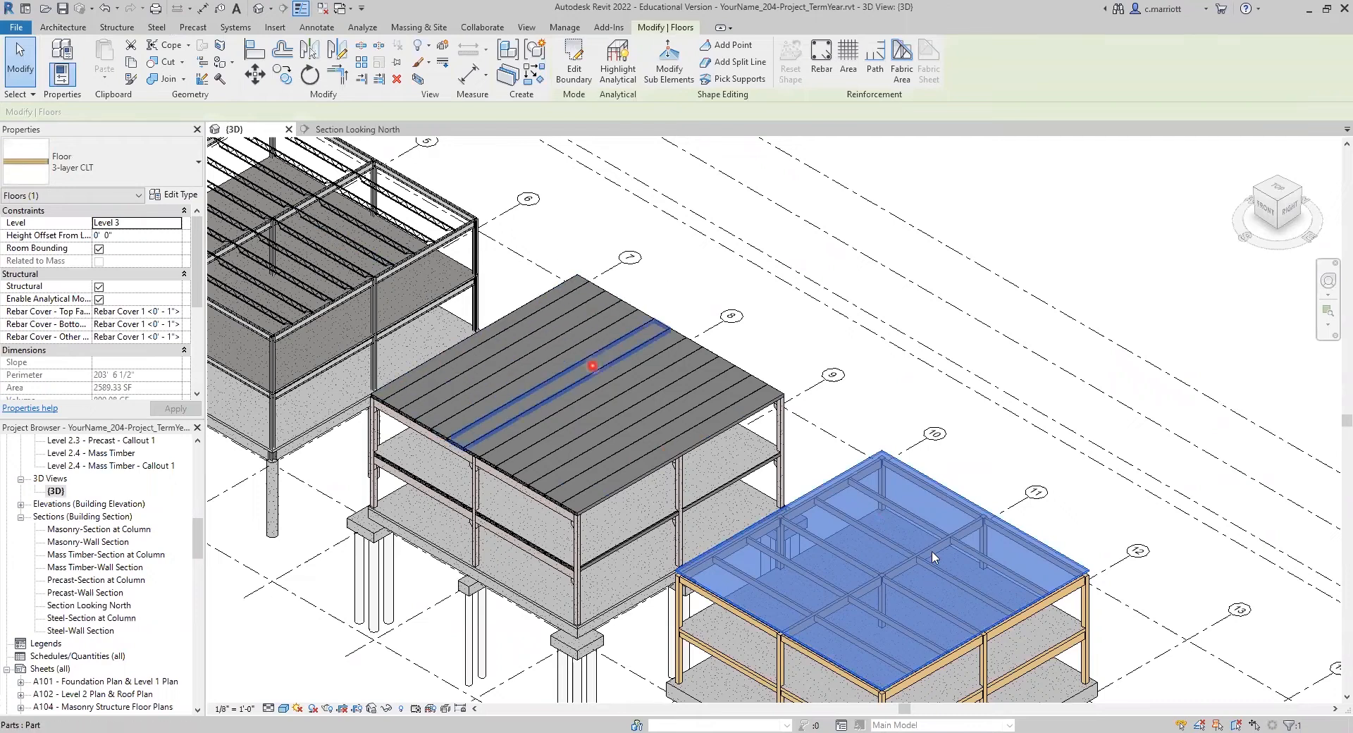
pyautogui.rightClick(978, 279)
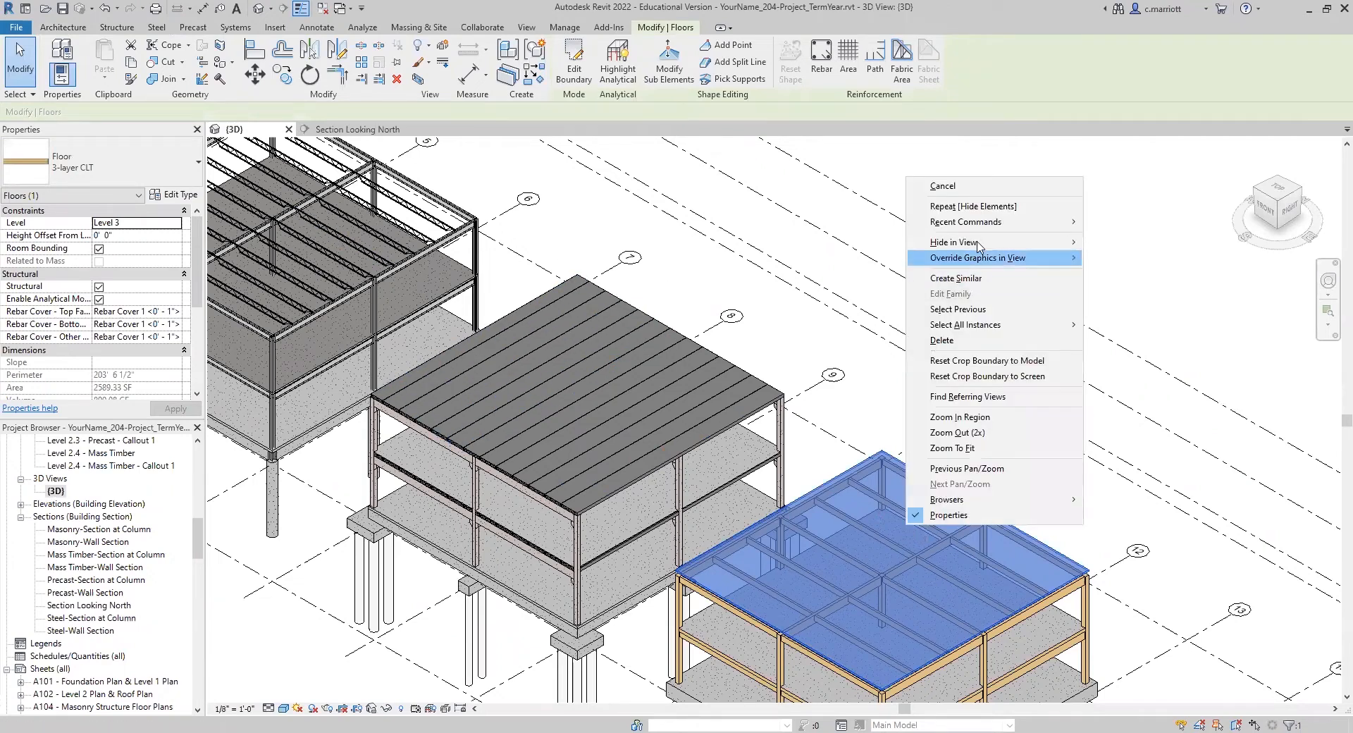
pyautogui.moveTo(978, 244)
pyautogui.click(1110, 244)
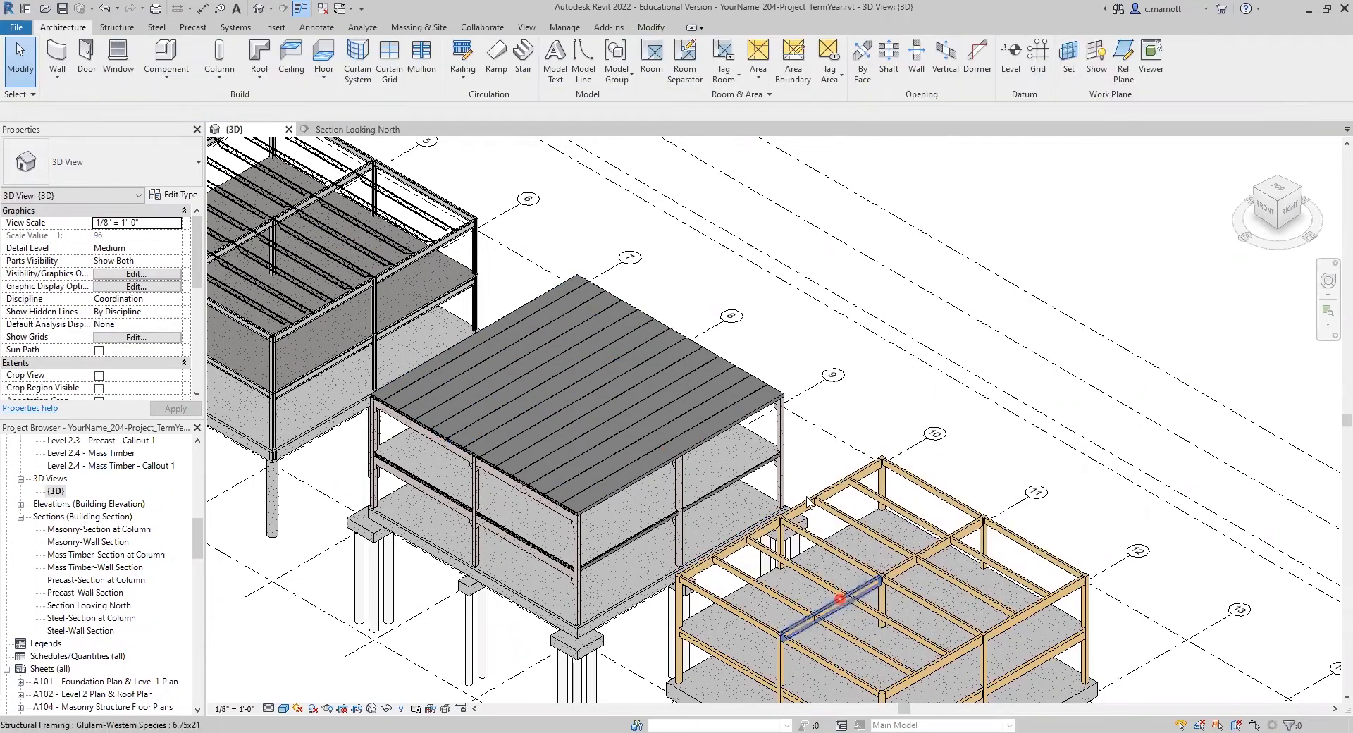
# Step: Select all of the mass timber building's Level 3 glulam roof framing together, including the 5.125x15 and 6.75x21 members
pyautogui.scroll(-1, 808, 555)
pyautogui.moveTo(809, 555); pyautogui.dragTo(723, 482, button='middle')
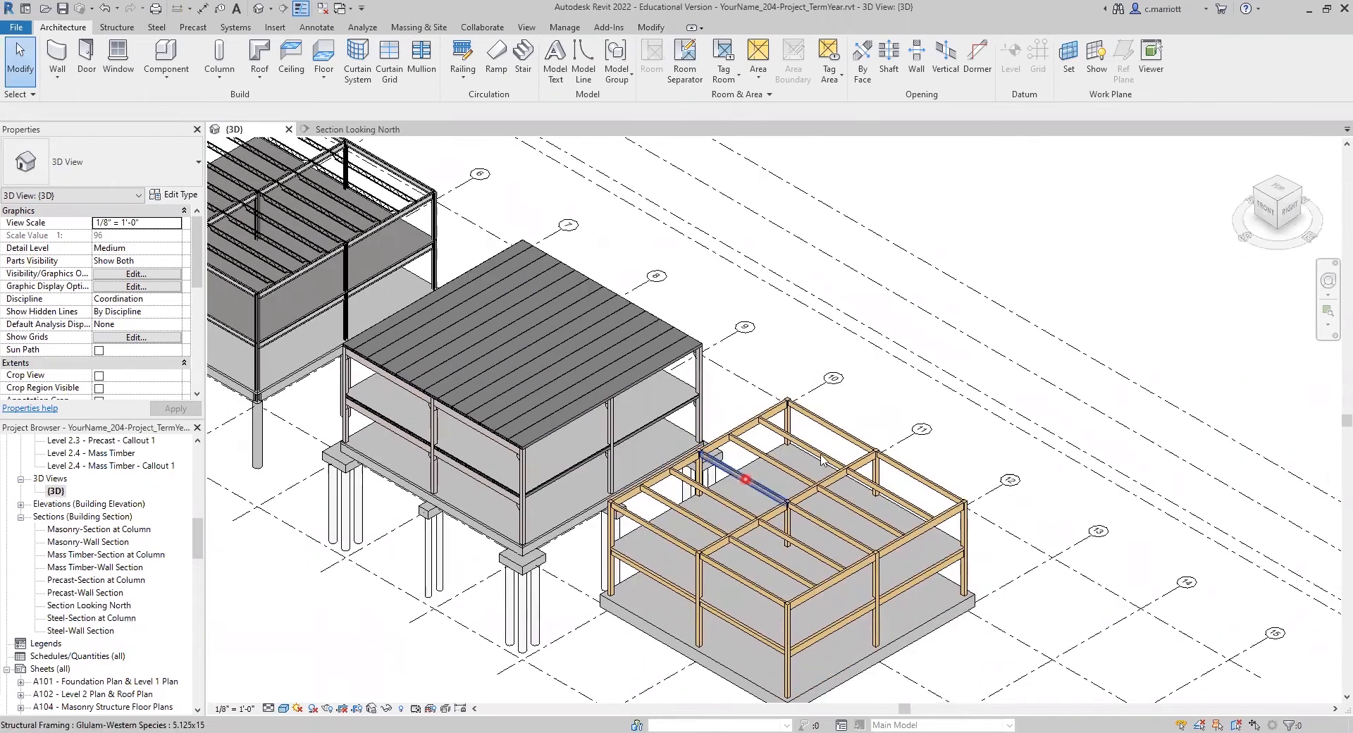
pyautogui.scroll(1, 830, 437)
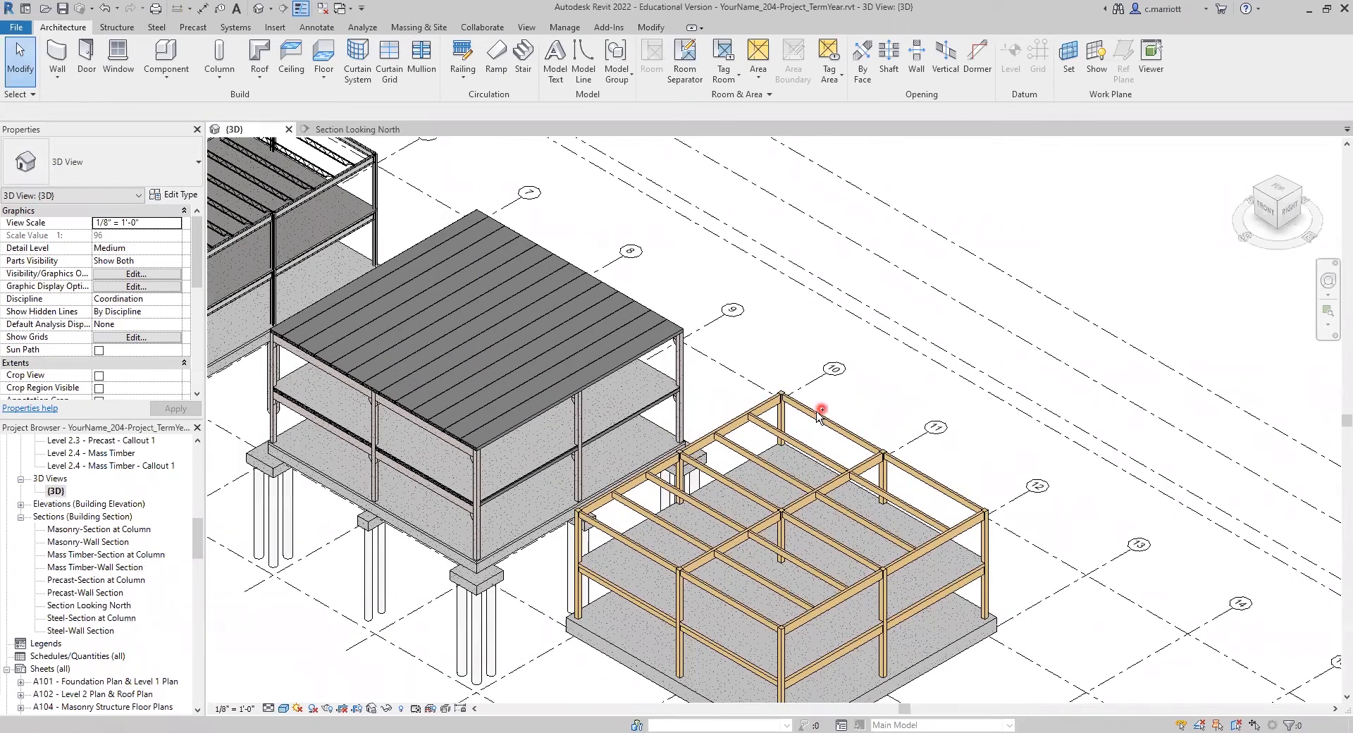
pyautogui.click(811, 409)
pyautogui.keyDown('ctrl'); pyautogui.click(749, 438); pyautogui.keyUp('ctrl')
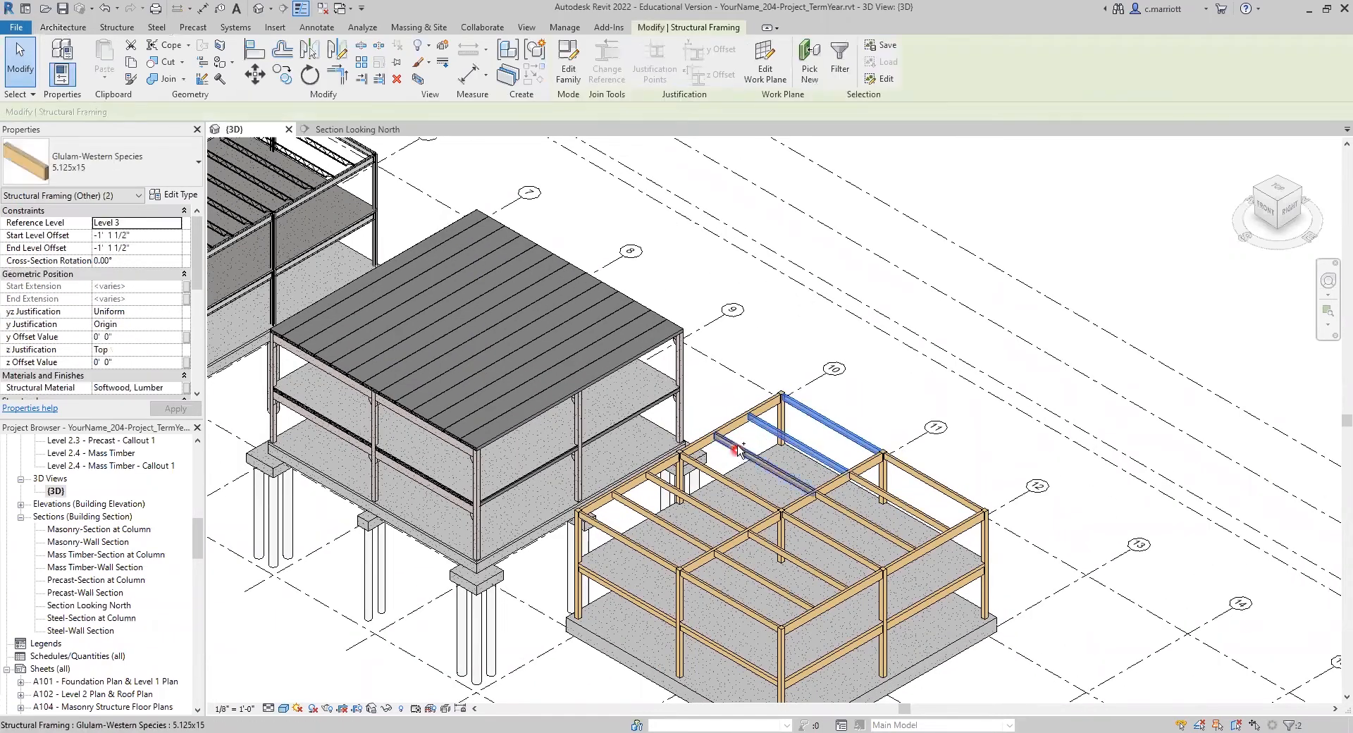
pyautogui.keyDown('ctrl'); pyautogui.click(694, 465); pyautogui.keyUp('ctrl')
pyautogui.keyDown('ctrl'); pyautogui.click(649, 493); pyautogui.keyUp('ctrl')
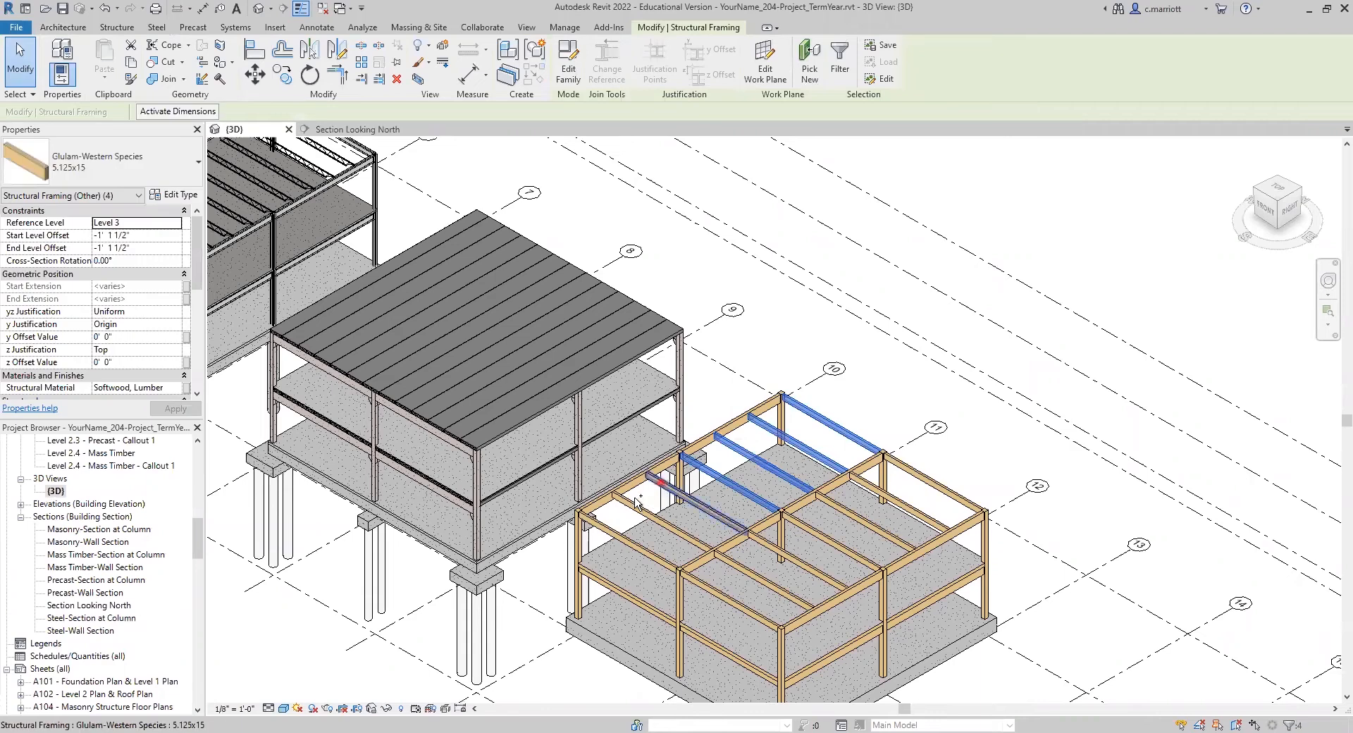
pyautogui.keyDown('ctrl'); pyautogui.click(634, 504); pyautogui.keyUp('ctrl')
pyautogui.keyDown('ctrl'); pyautogui.click(596, 519); pyautogui.keyUp('ctrl')
pyautogui.keyDown('ctrl'); pyautogui.click(650, 481); pyautogui.keyUp('ctrl')
pyautogui.keyDown('ctrl'); pyautogui.click(726, 431); pyautogui.keyUp('ctrl')
pyautogui.keyDown('ctrl'); pyautogui.click(835, 476); pyautogui.keyUp('ctrl')
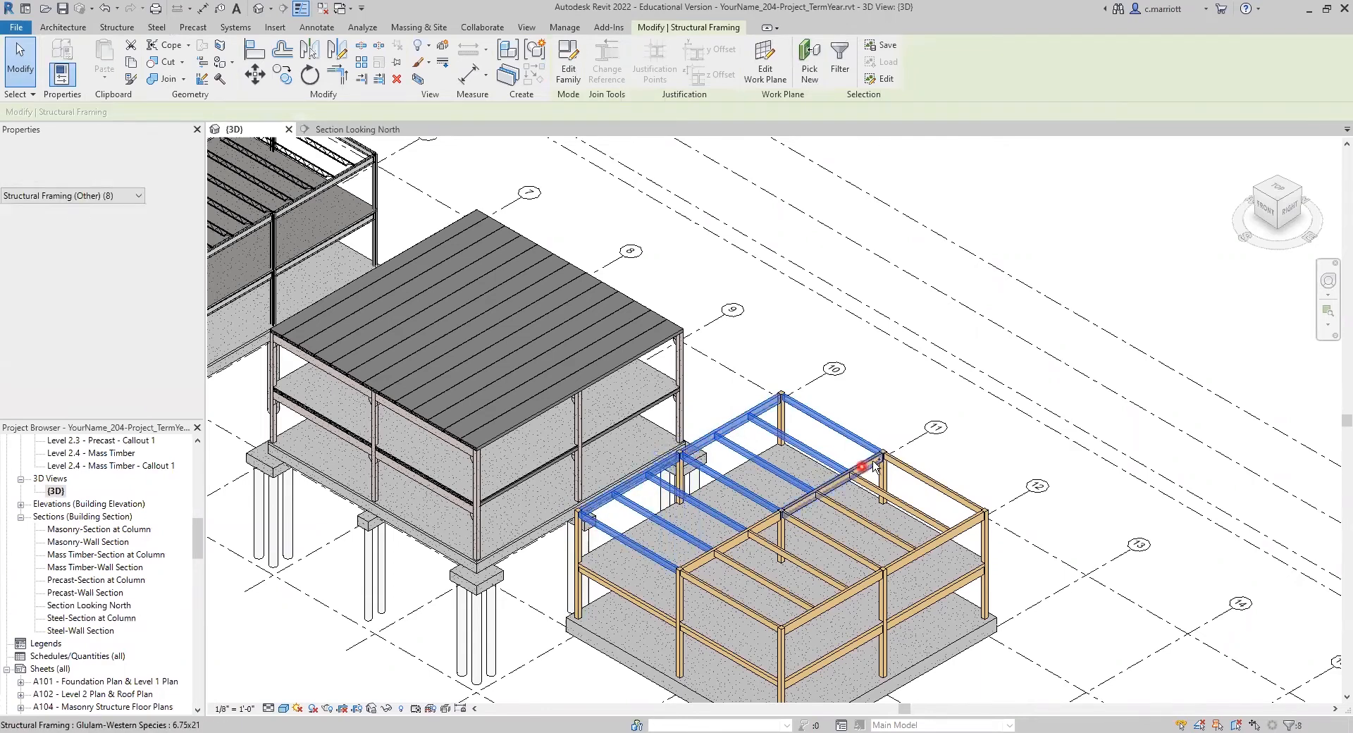
pyautogui.keyDown('ctrl'); pyautogui.click(908, 473); pyautogui.keyUp('ctrl')
pyautogui.keyDown('ctrl'); pyautogui.click(912, 509); pyautogui.keyUp('ctrl')
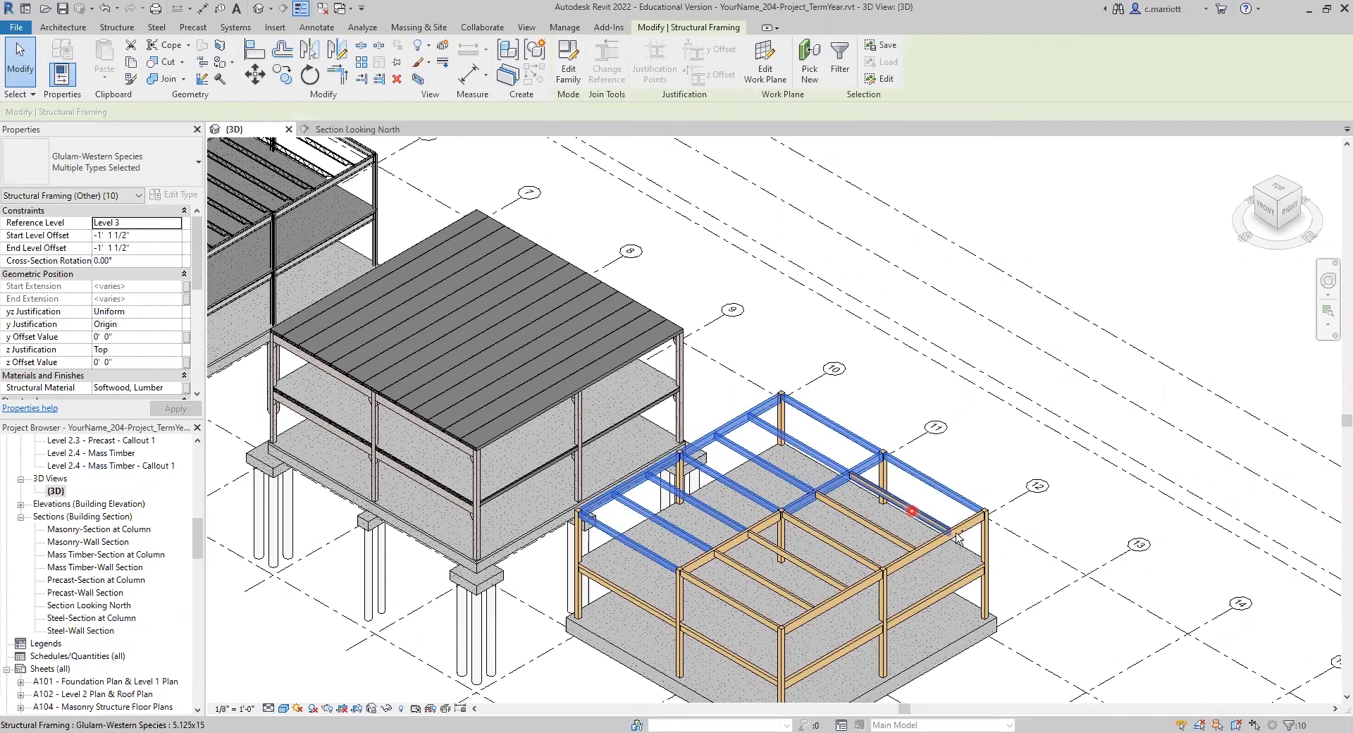
pyautogui.keyDown('ctrl'); pyautogui.click(935, 542); pyautogui.keyUp('ctrl')
pyautogui.keyDown('ctrl'); pyautogui.click(870, 523); pyautogui.keyUp('ctrl')
pyautogui.keyDown('ctrl'); pyautogui.click(835, 544); pyautogui.keyUp('ctrl')
pyautogui.keyDown('ctrl'); pyautogui.click(805, 561); pyautogui.keyUp('ctrl')
pyautogui.keyDown('ctrl'); pyautogui.click(744, 535); pyautogui.keyUp('ctrl')
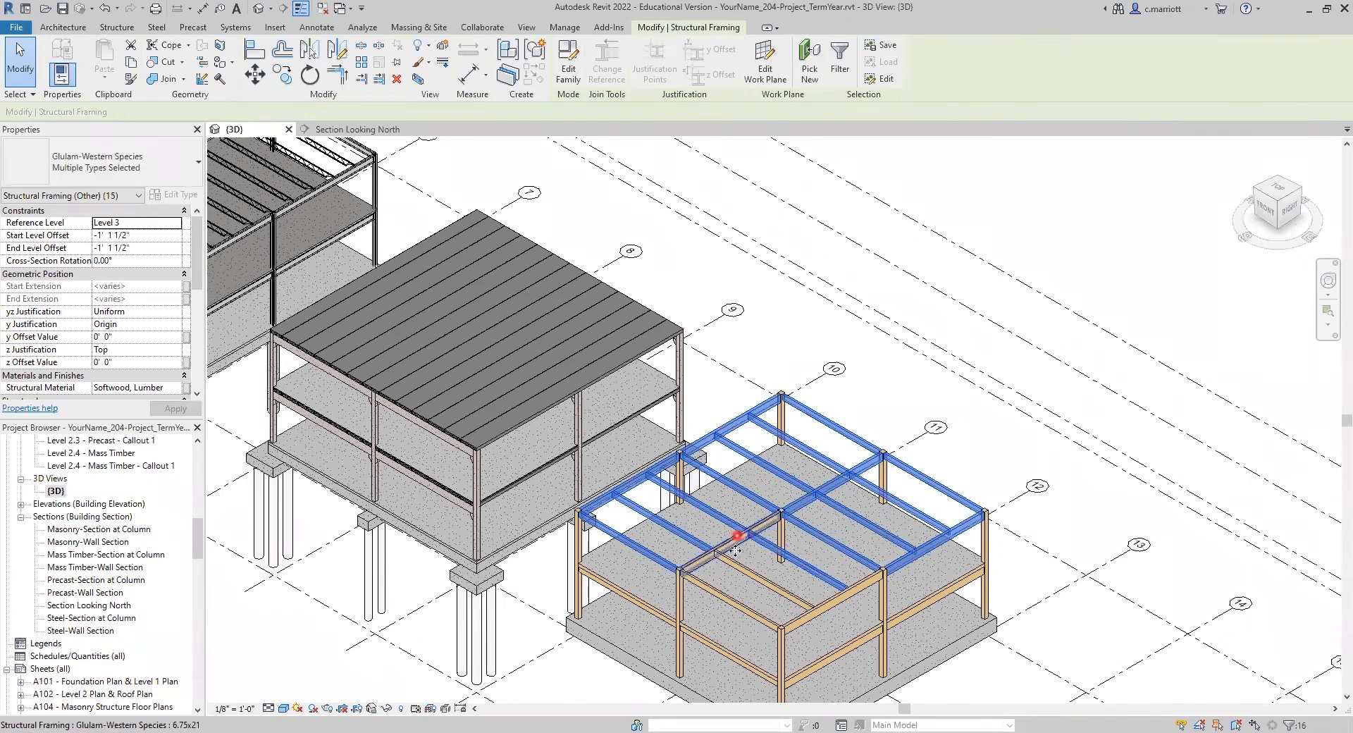
pyautogui.keyDown('ctrl'); pyautogui.click(752, 572); pyautogui.keyUp('ctrl')
pyautogui.keyDown('ctrl'); pyautogui.click(722, 587); pyautogui.keyUp('ctrl')
pyautogui.keyDown('ctrl'); pyautogui.click(804, 613); pyautogui.keyUp('ctrl')
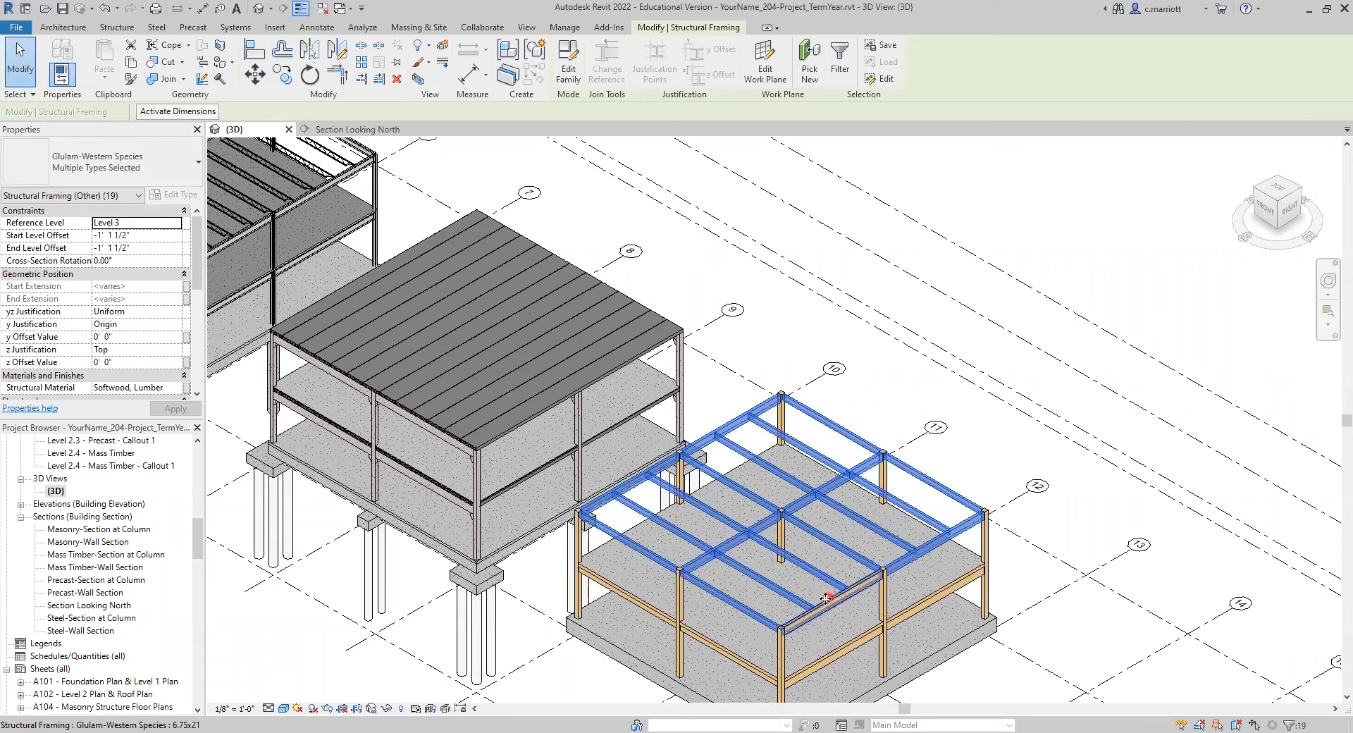
# Step: Set the start and end level offsets of the selected glulam roof framing to -0' 4 1/8" and apply the changes
pyautogui.click(142, 240)
pyautogui.write('-')
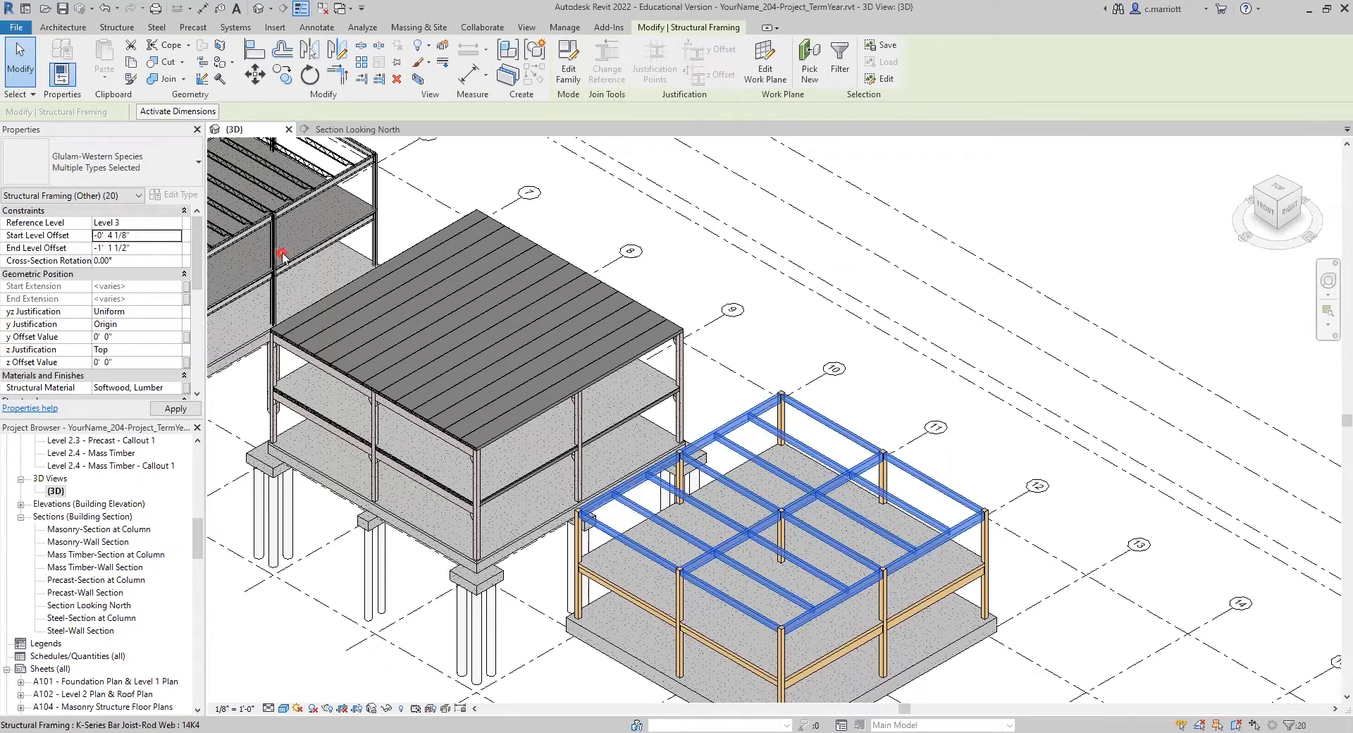
pyautogui.click(134, 252)
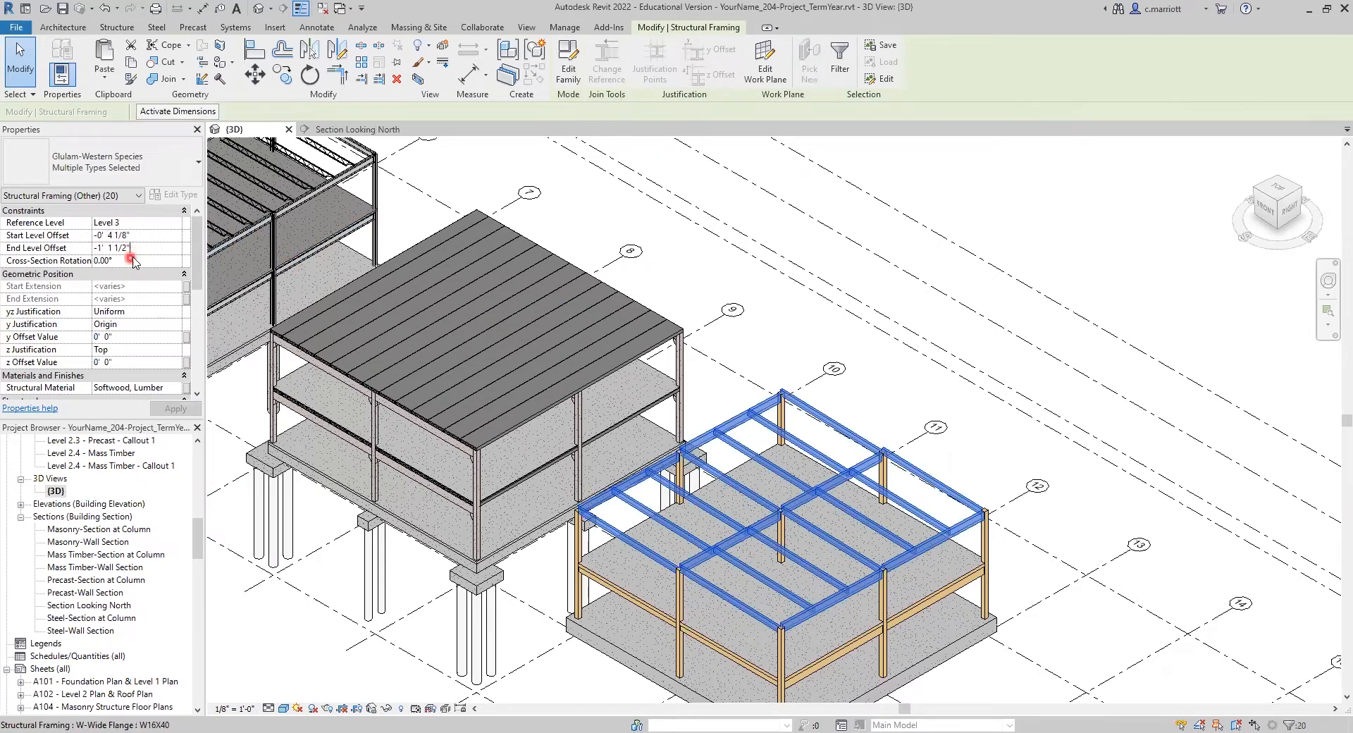
pyautogui.moveTo(143, 249); pyautogui.dragTo(3, 274)
pyautogui.write("-4.125'")
pyautogui.click(191, 410)
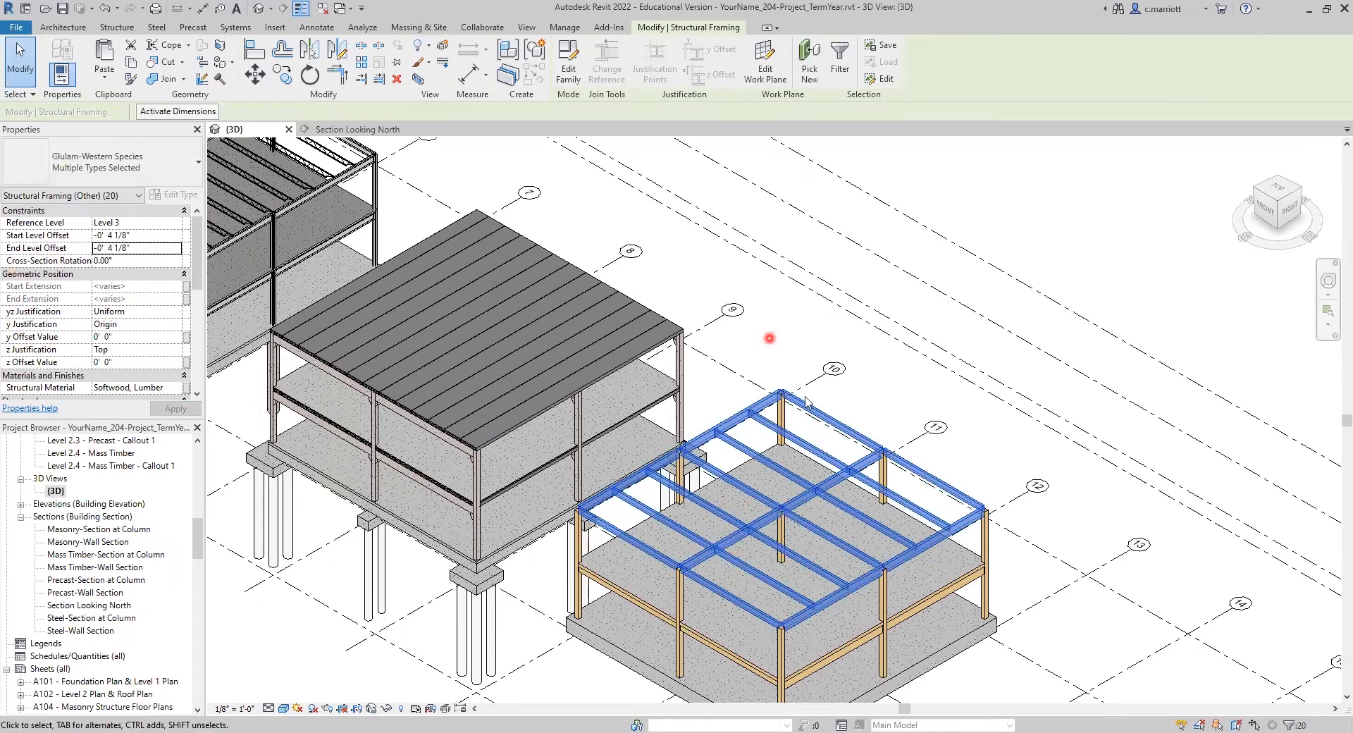
pyautogui.click(781, 354)
# Step: Set the top offset of every 10.75x10.5 Glulam-Western Species column in the entire project to -4.125" and apply it
pyautogui.scroll(2, 895, 462)
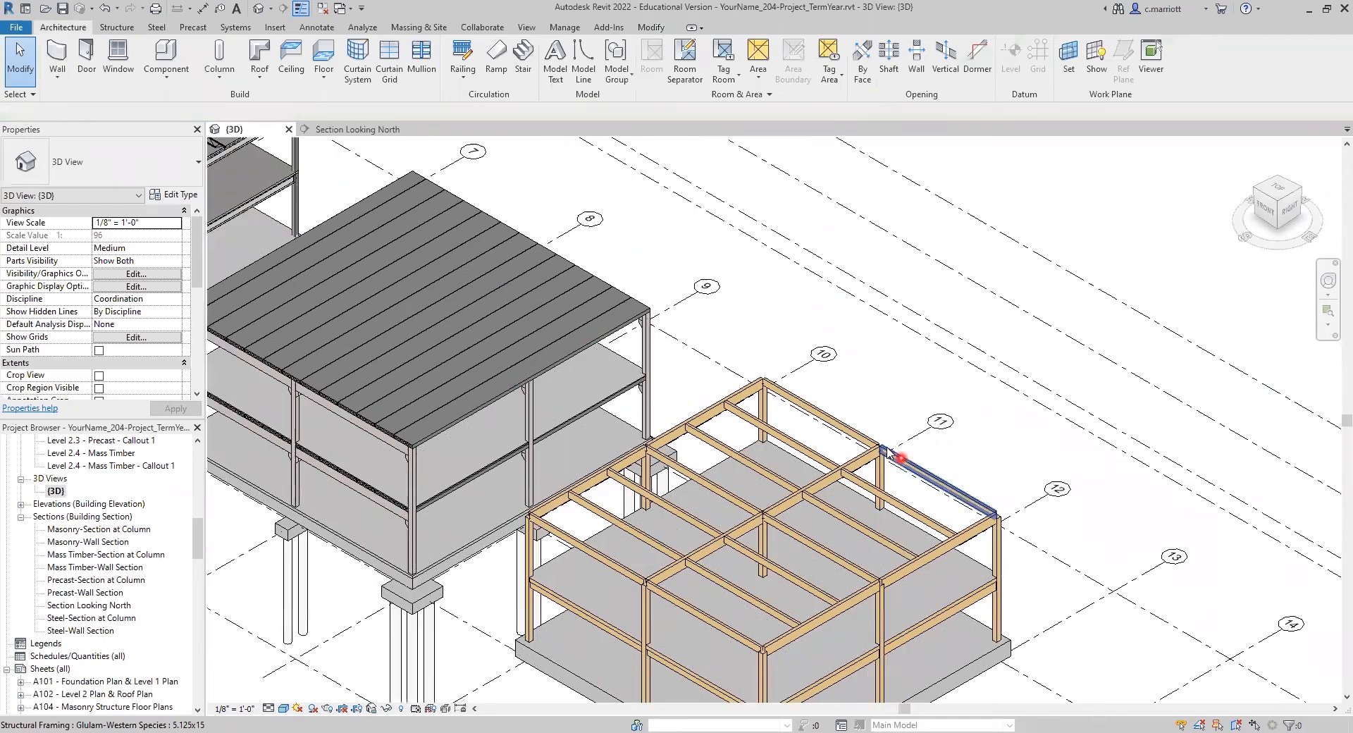
pyautogui.scroll(5, 888, 459)
pyautogui.scroll(-5, 860, 412)
pyautogui.scroll(-1, 706, 530)
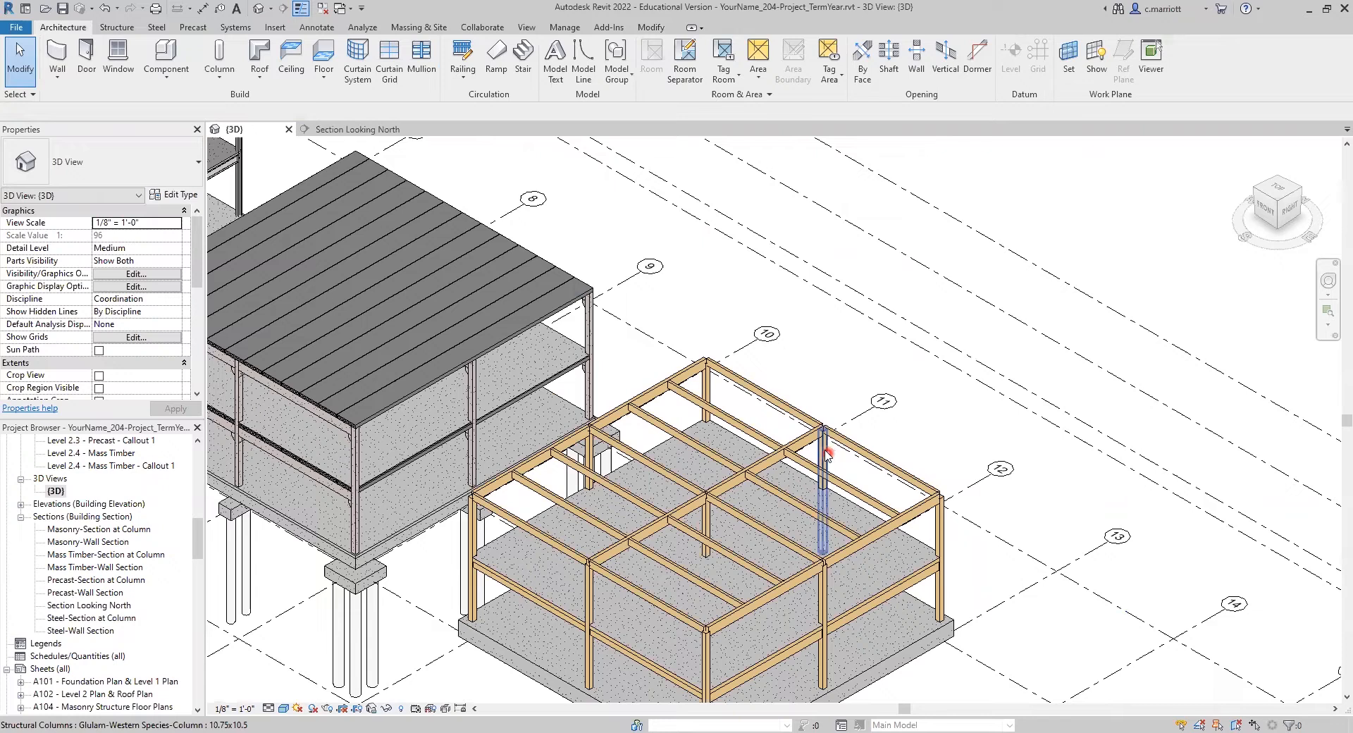
pyautogui.click(826, 455)
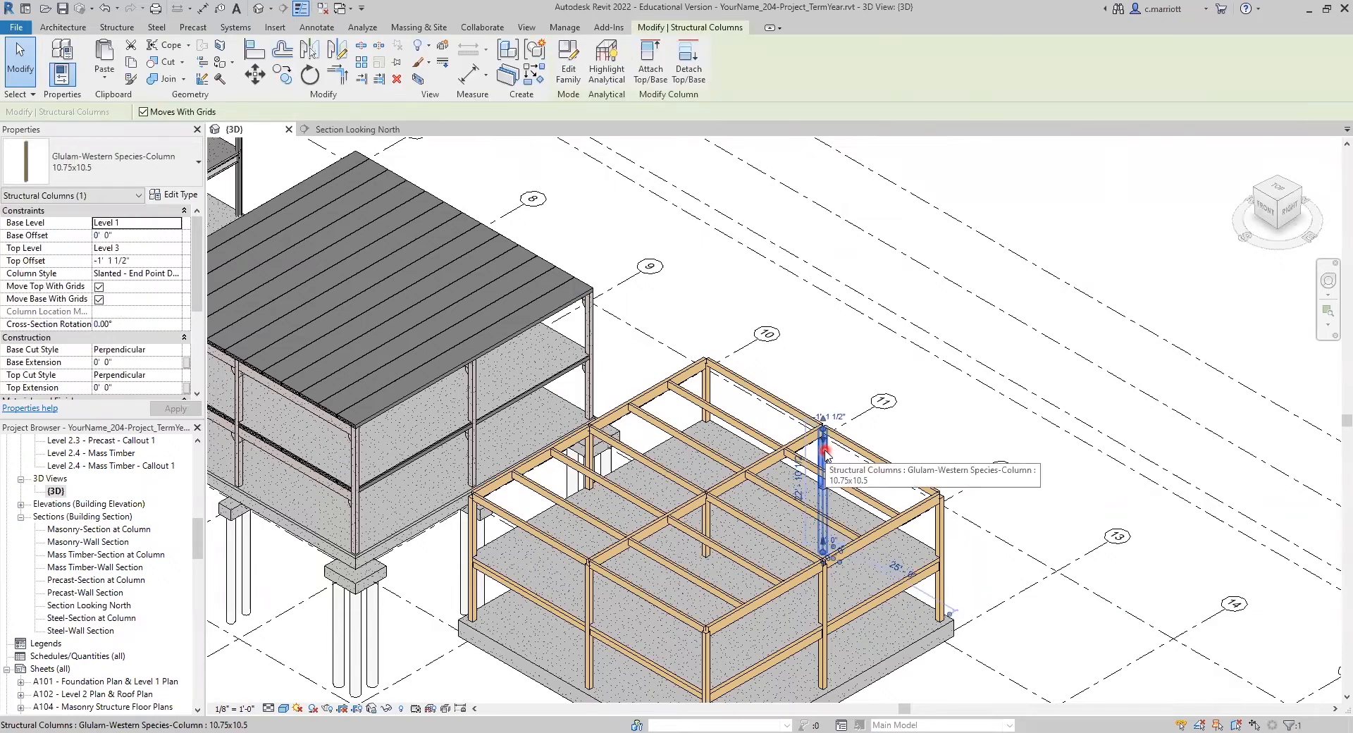
pyautogui.rightClick(826, 455)
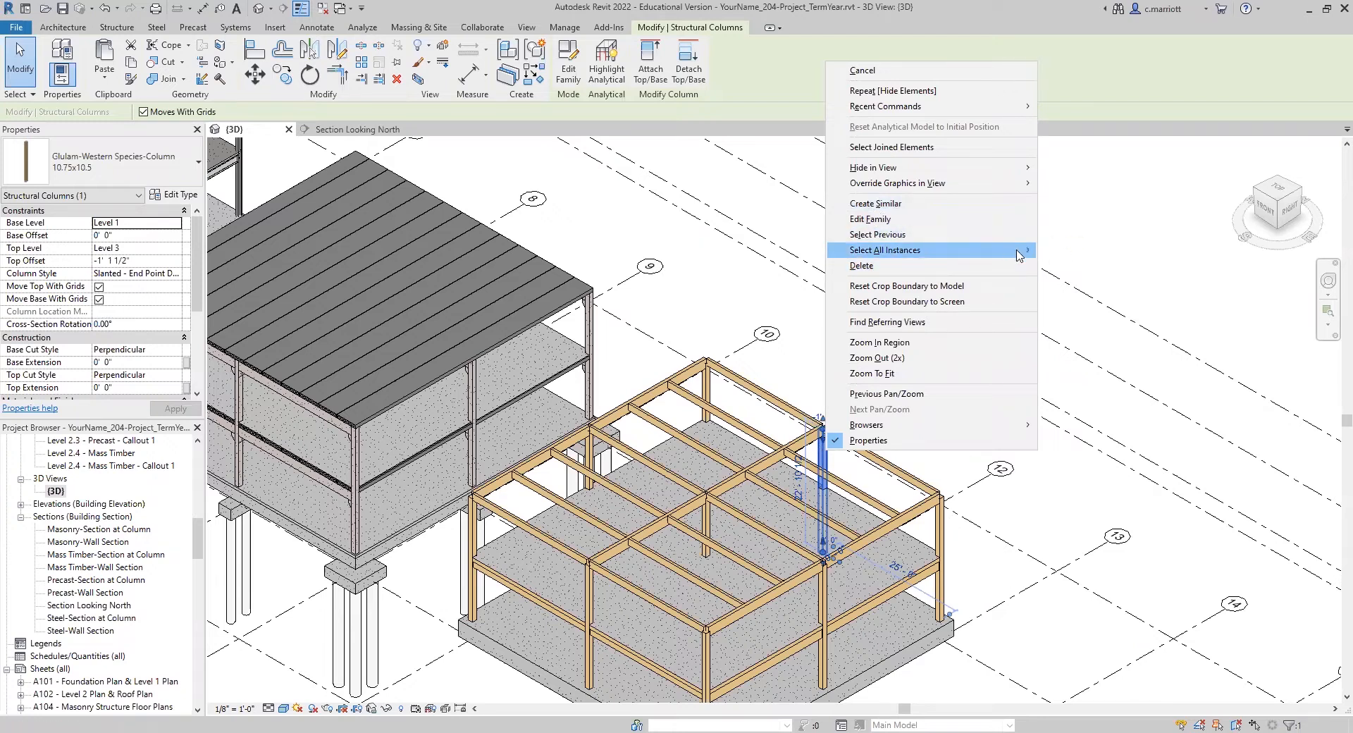
pyautogui.moveTo(1038, 256)
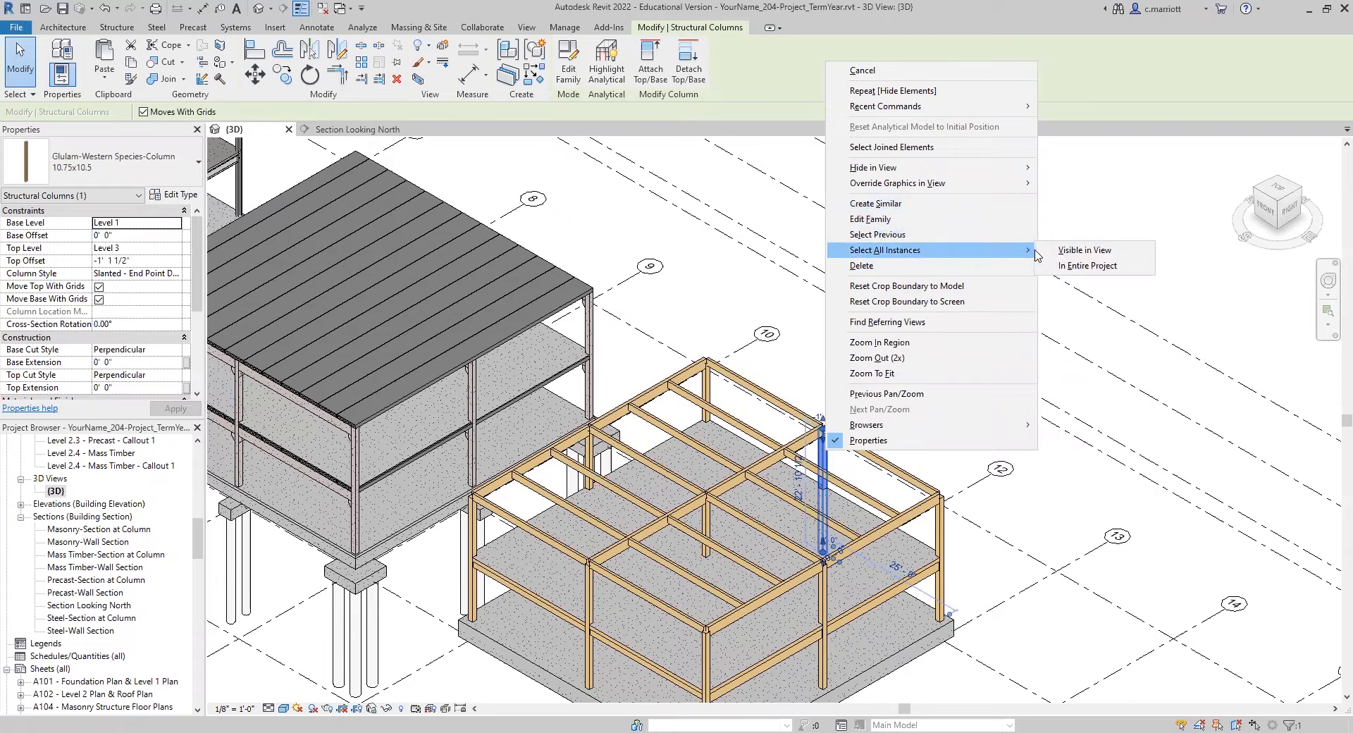
pyautogui.click(1074, 266)
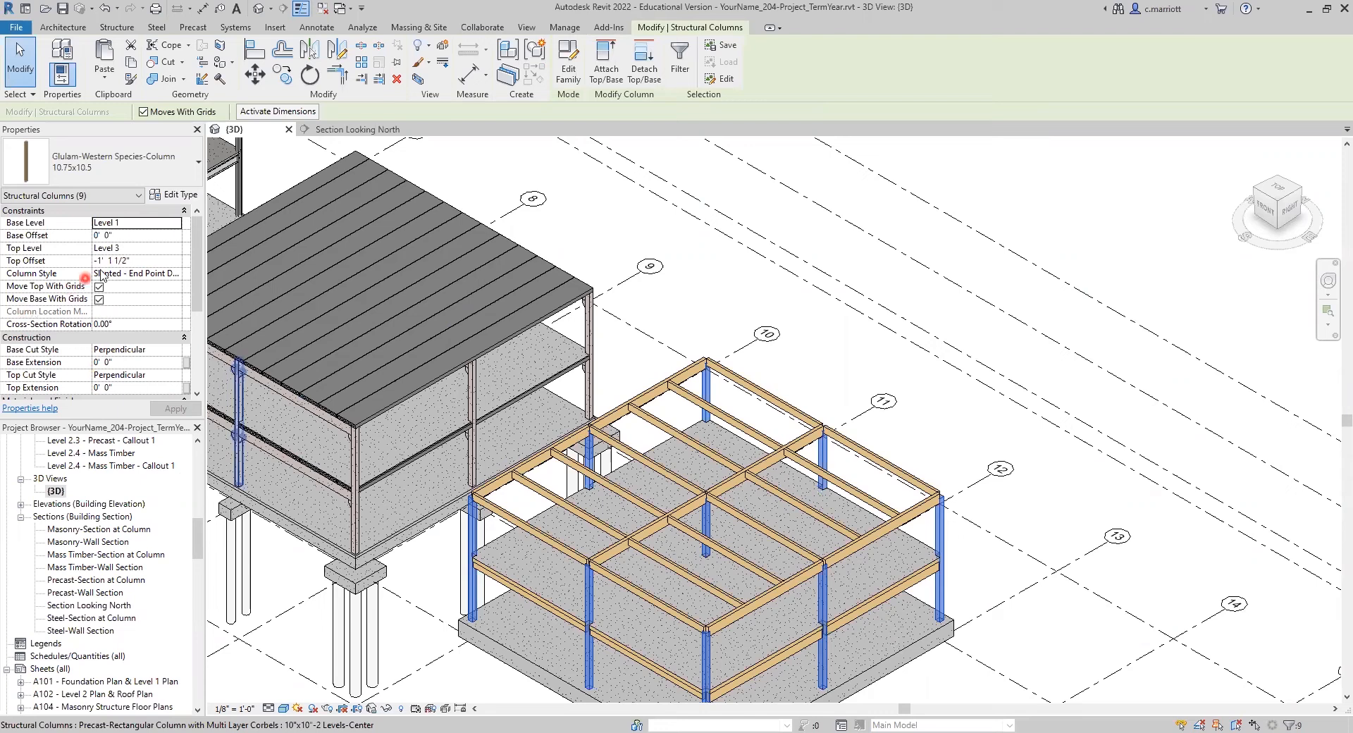
pyautogui.click(132, 262)
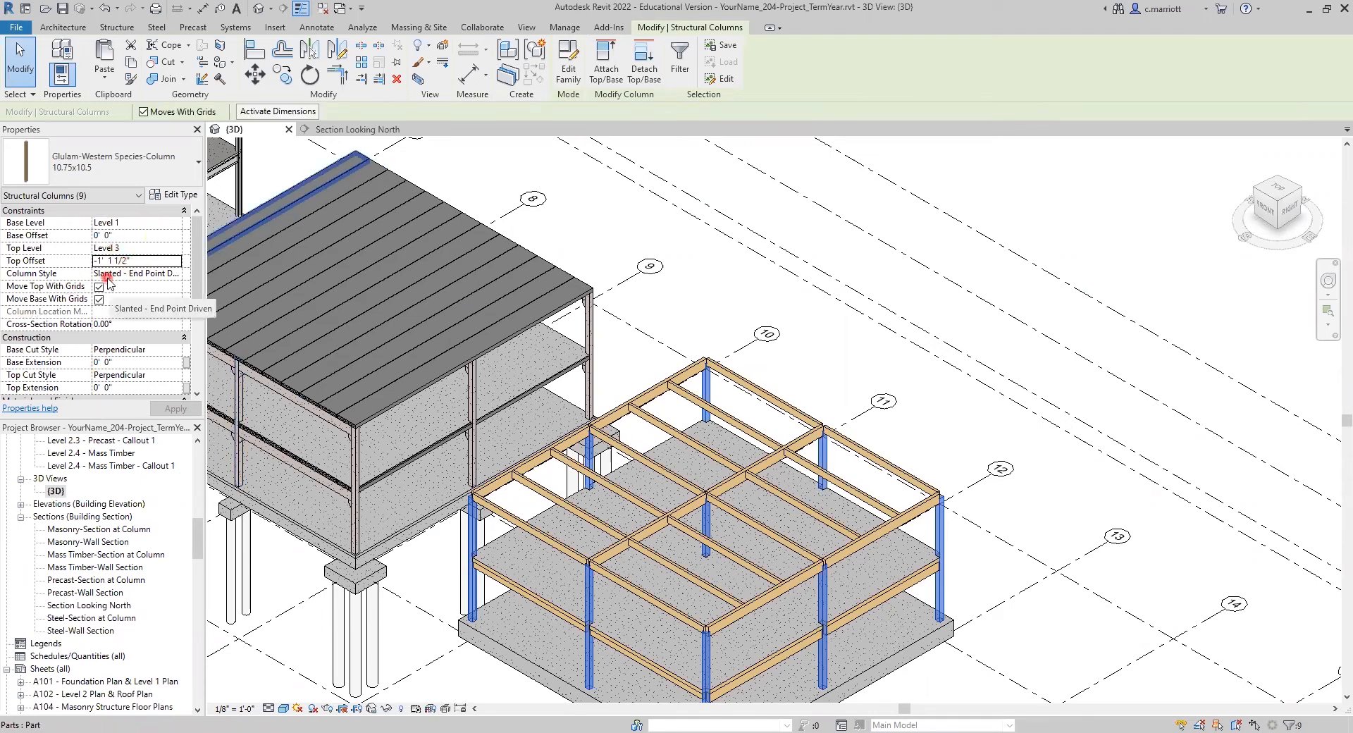
pyautogui.click(101, 260)
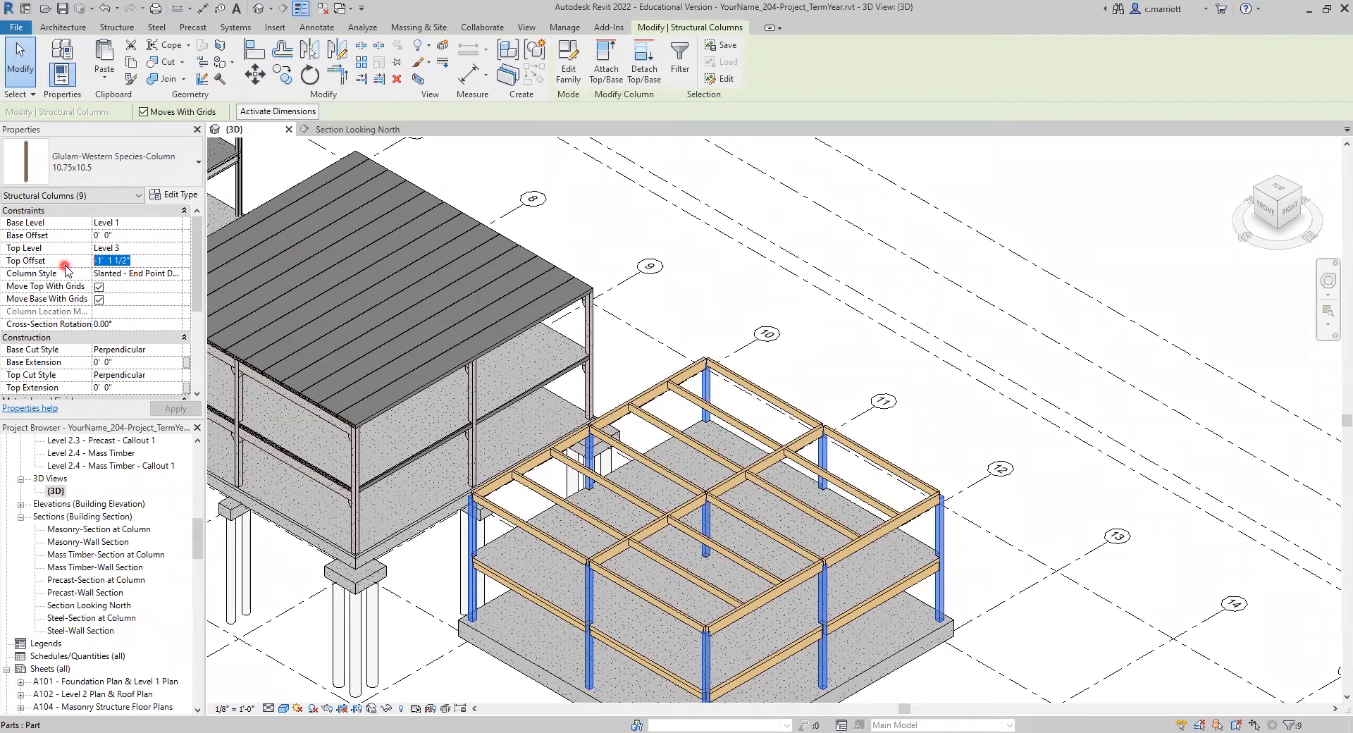
pyautogui.write('-0\' 4 1/8"')
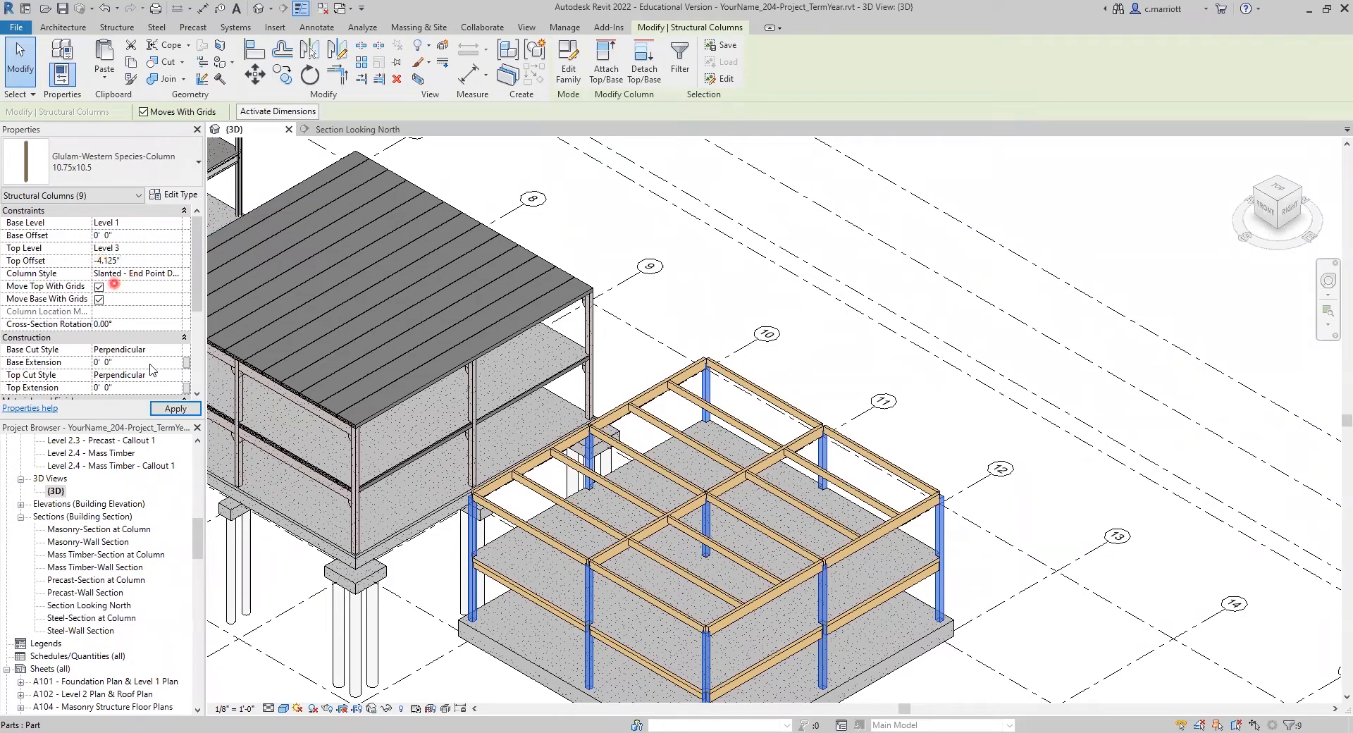
pyautogui.click(173, 411)
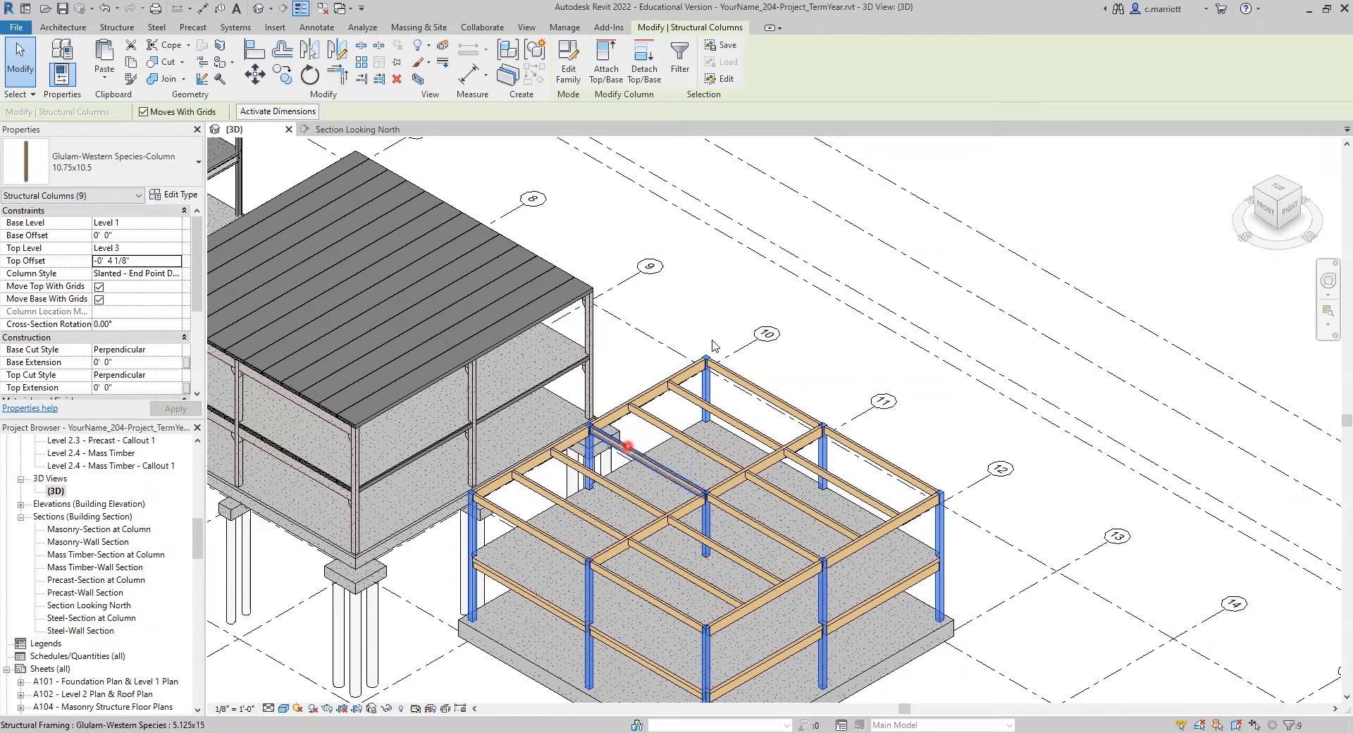
pyautogui.scroll(4, 667, 408)
pyautogui.press('Escape')
# Step: Turn on Reveal Hidden Elements for the 3D view of the mass timber building
pyautogui.scroll(-5, 745, 313)
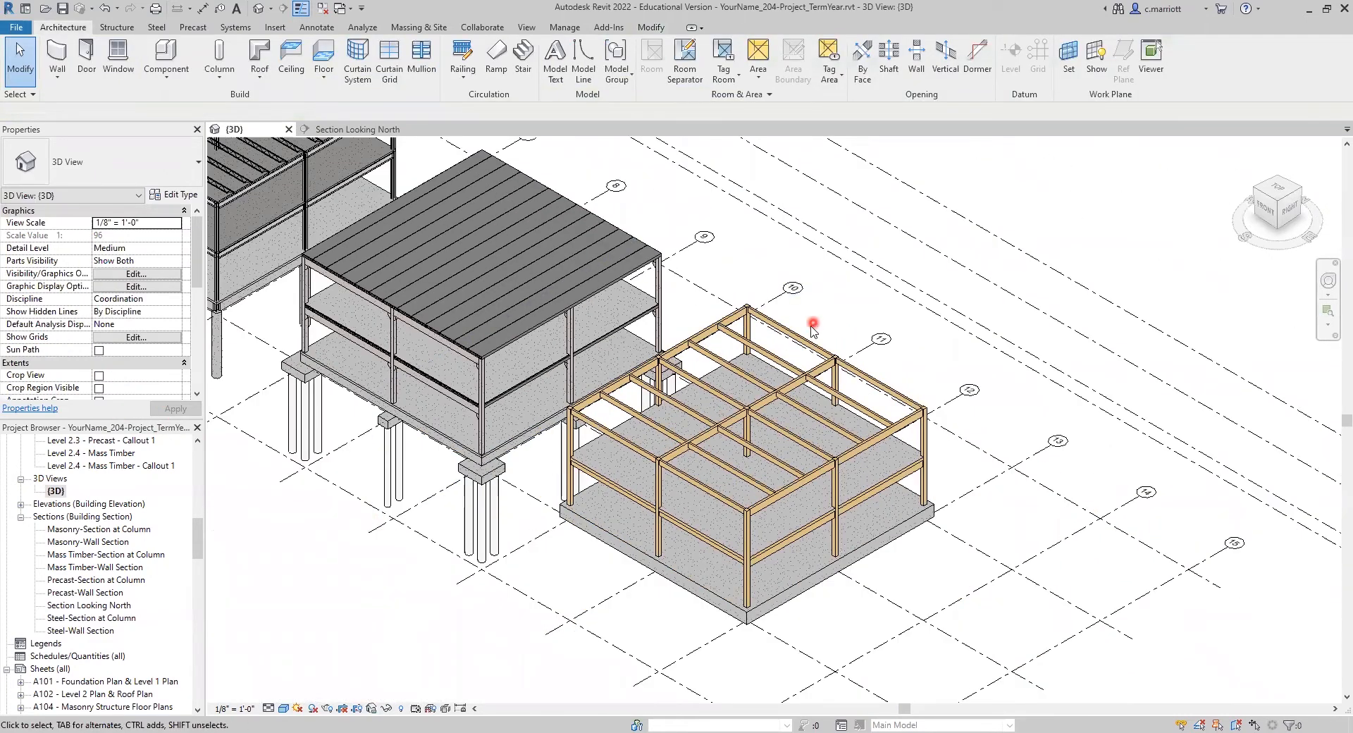
pyautogui.click(400, 710)
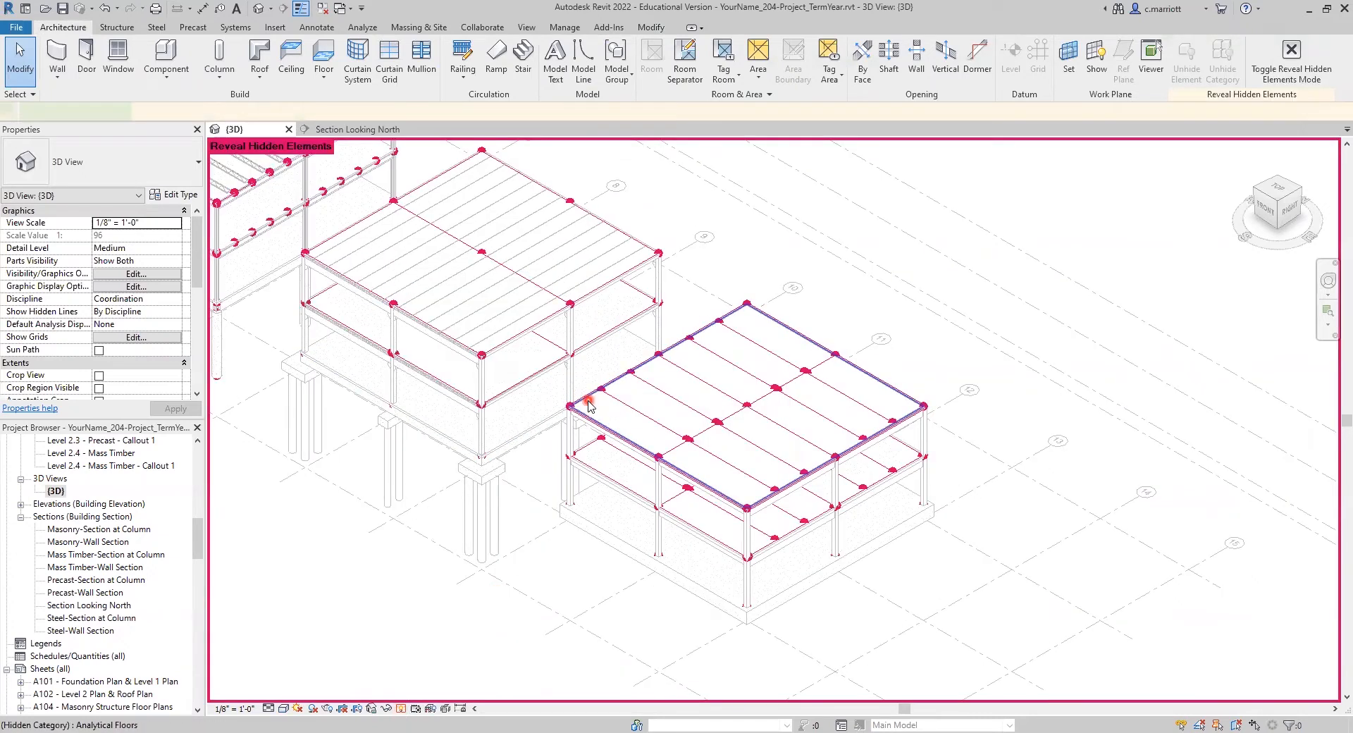
pyautogui.click(587, 399)
pyautogui.rightClick(586, 397)
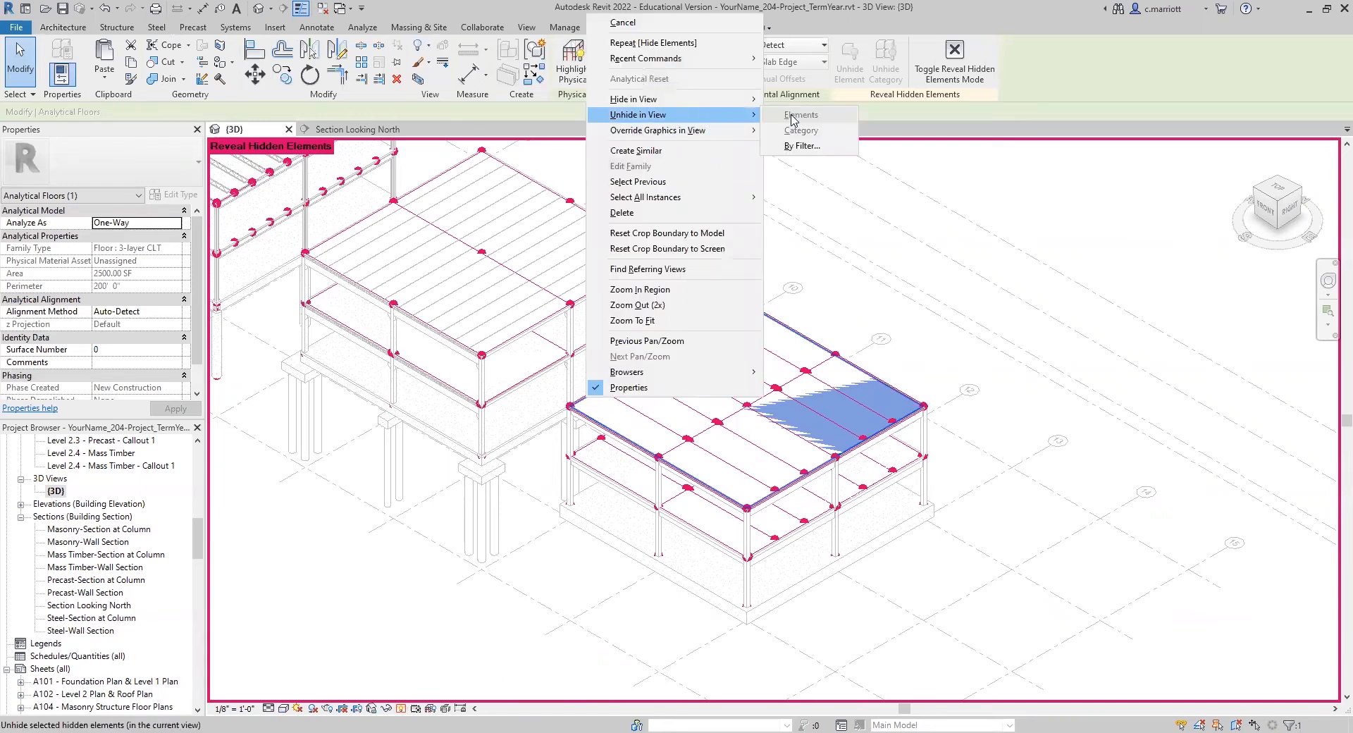
pyautogui.press('Escape')
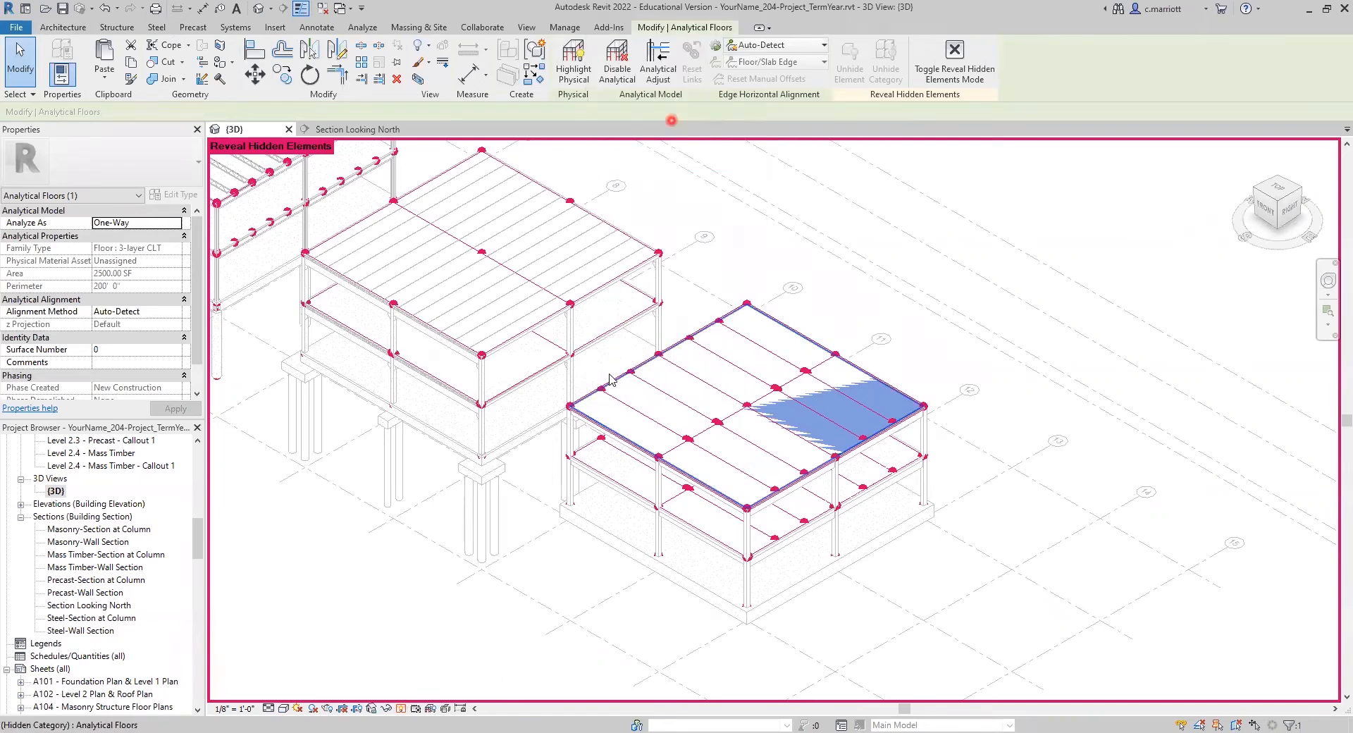
pyautogui.press('Escape')
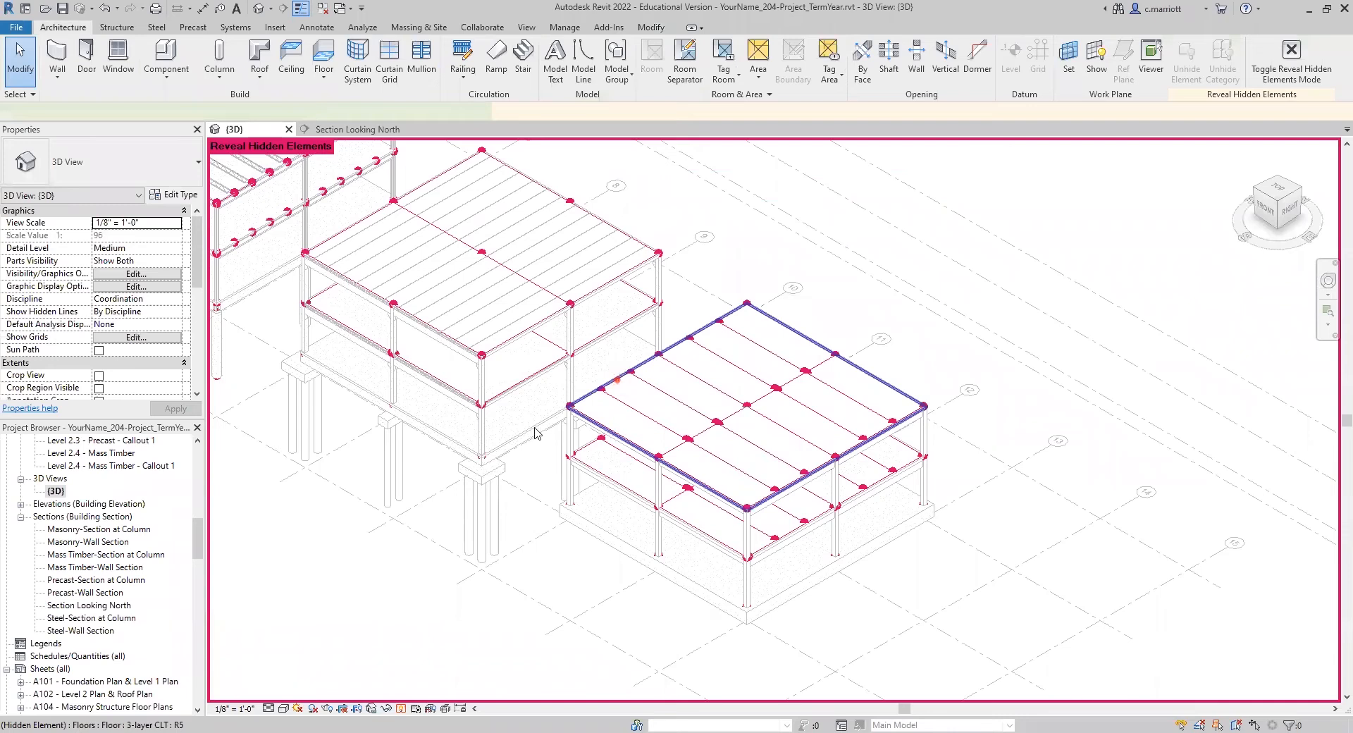
# Step: Unhide the 3-layer CLT roof slab in the 3D view and leave Reveal Hidden Elements mode
pyautogui.click(618, 383)
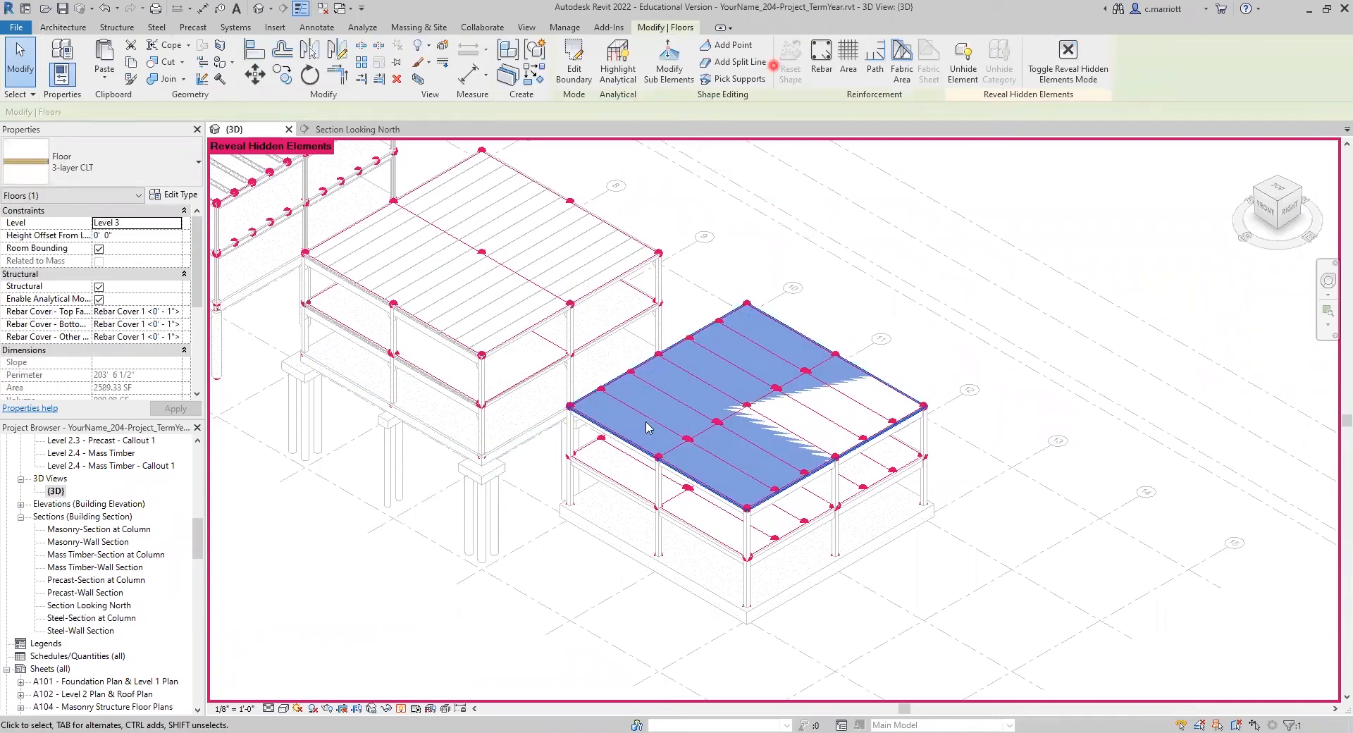
pyautogui.rightClick(733, 218)
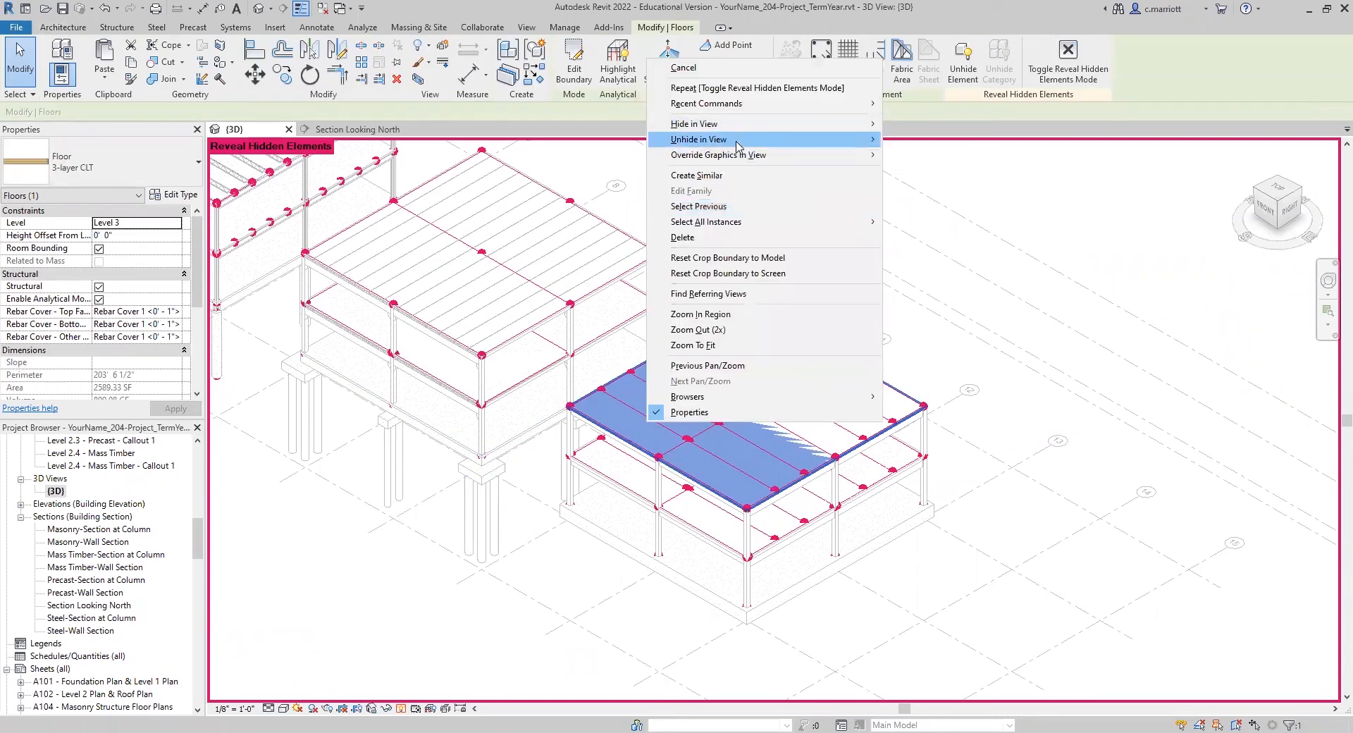
pyautogui.click(403, 708)
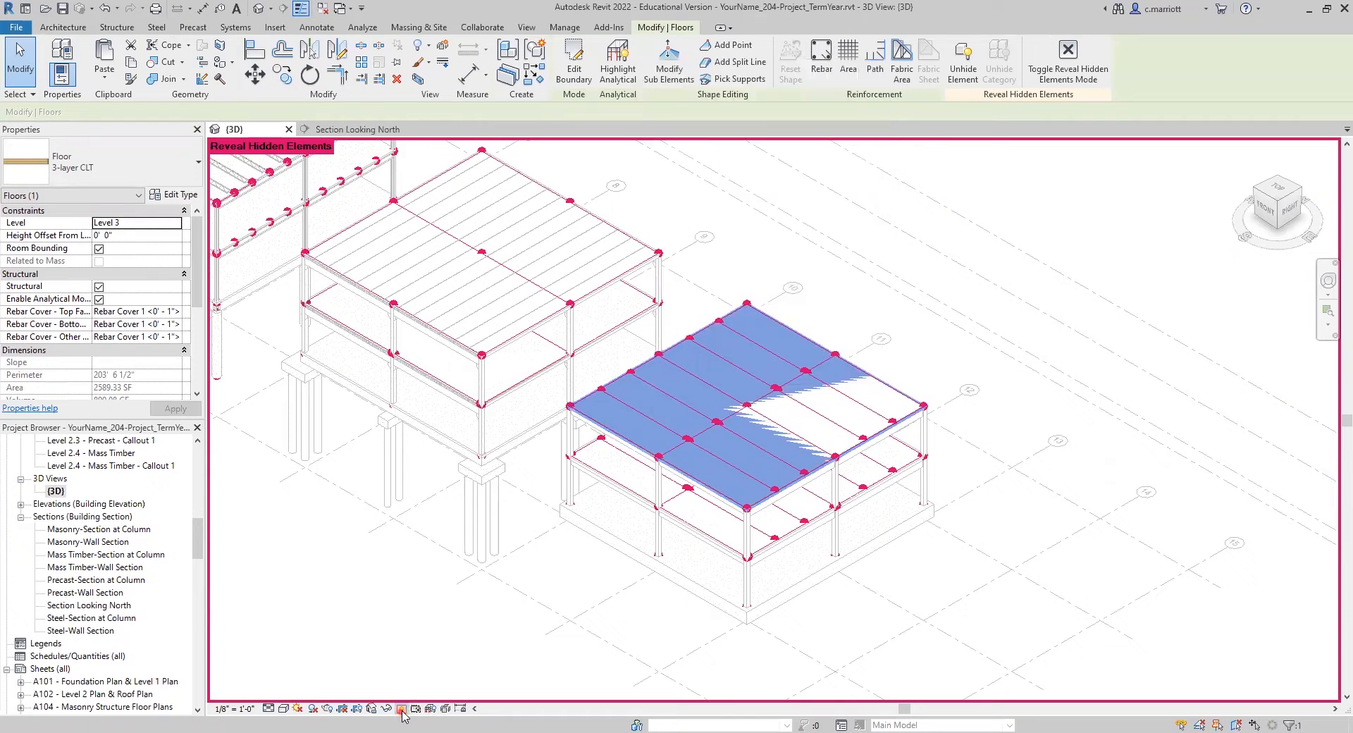
pyautogui.click(403, 708)
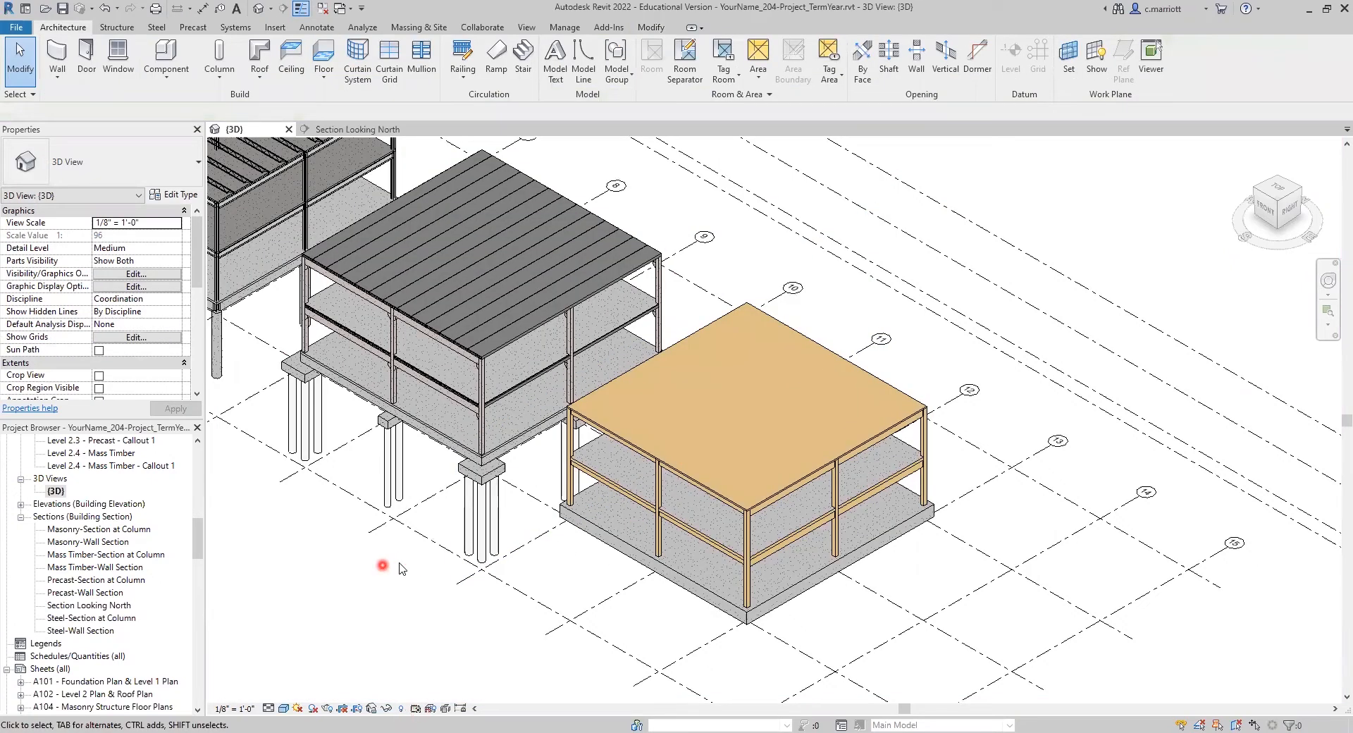
pyautogui.scroll(-2, 393, 561)
pyautogui.moveTo(402, 561); pyautogui.dragTo(571, 535, button='middle')
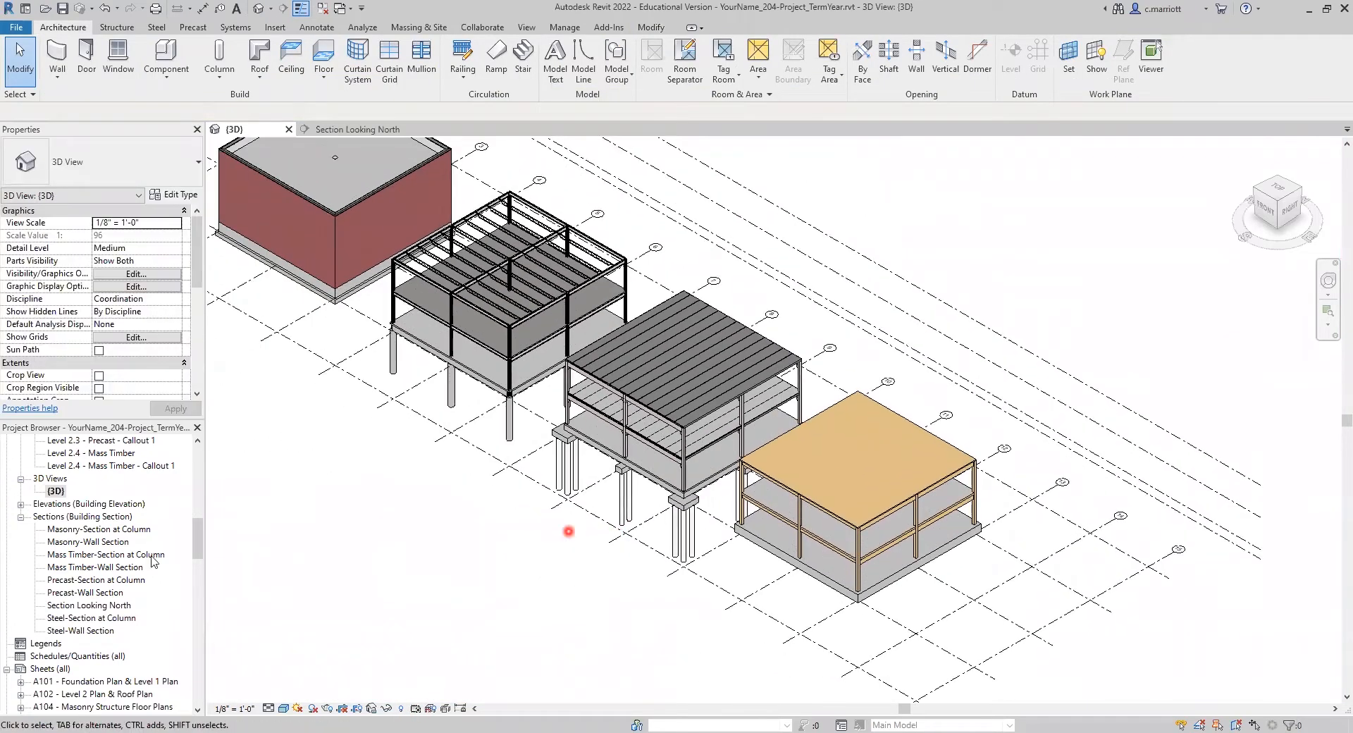
# Step: Open the Section Looking North view and examine the mass timber building's roof slab and framing between grids 11 and 13
pyautogui.doubleClick(77, 605)
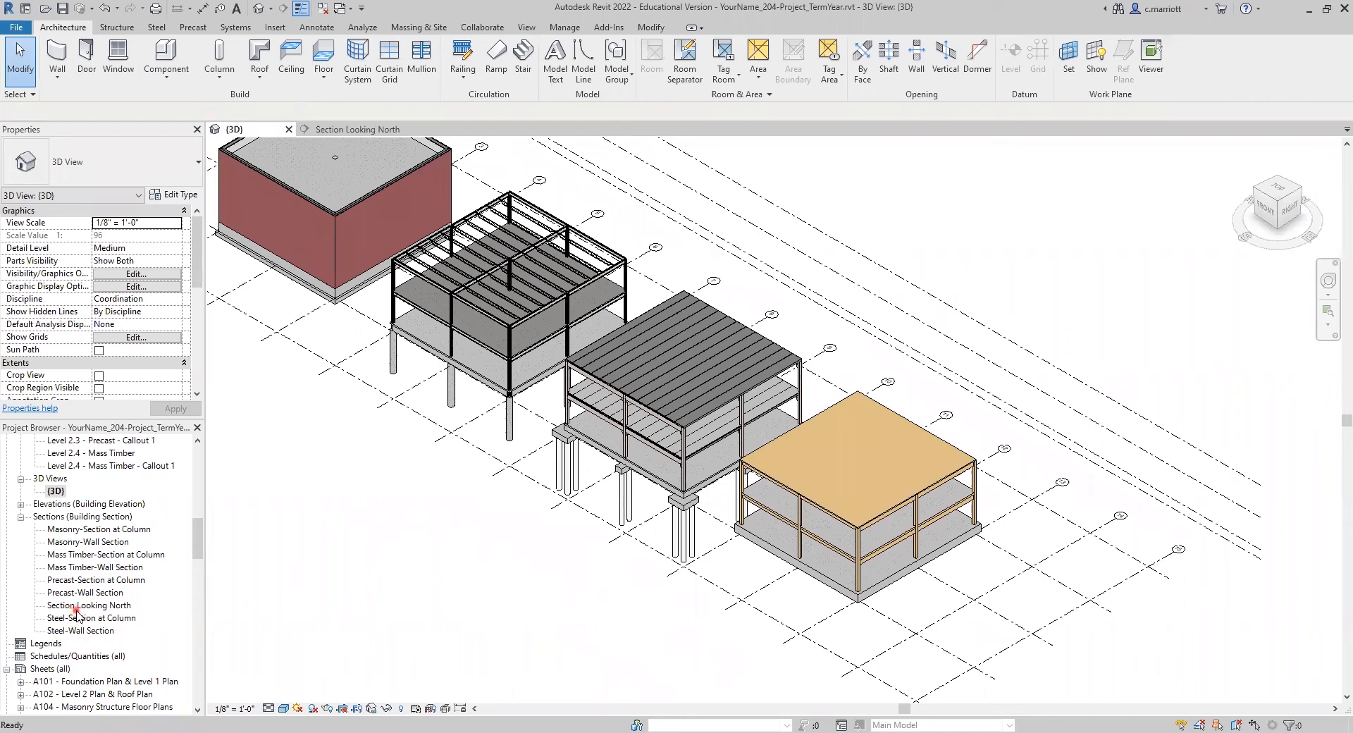
pyautogui.moveTo(716, 496); pyautogui.dragTo(610, 497, button='middle')
pyautogui.scroll(7, 842, 461)
pyautogui.scroll(4, 804, 394)
pyautogui.scroll(-6, 769, 430)
pyautogui.scroll(-6, 676, 493)
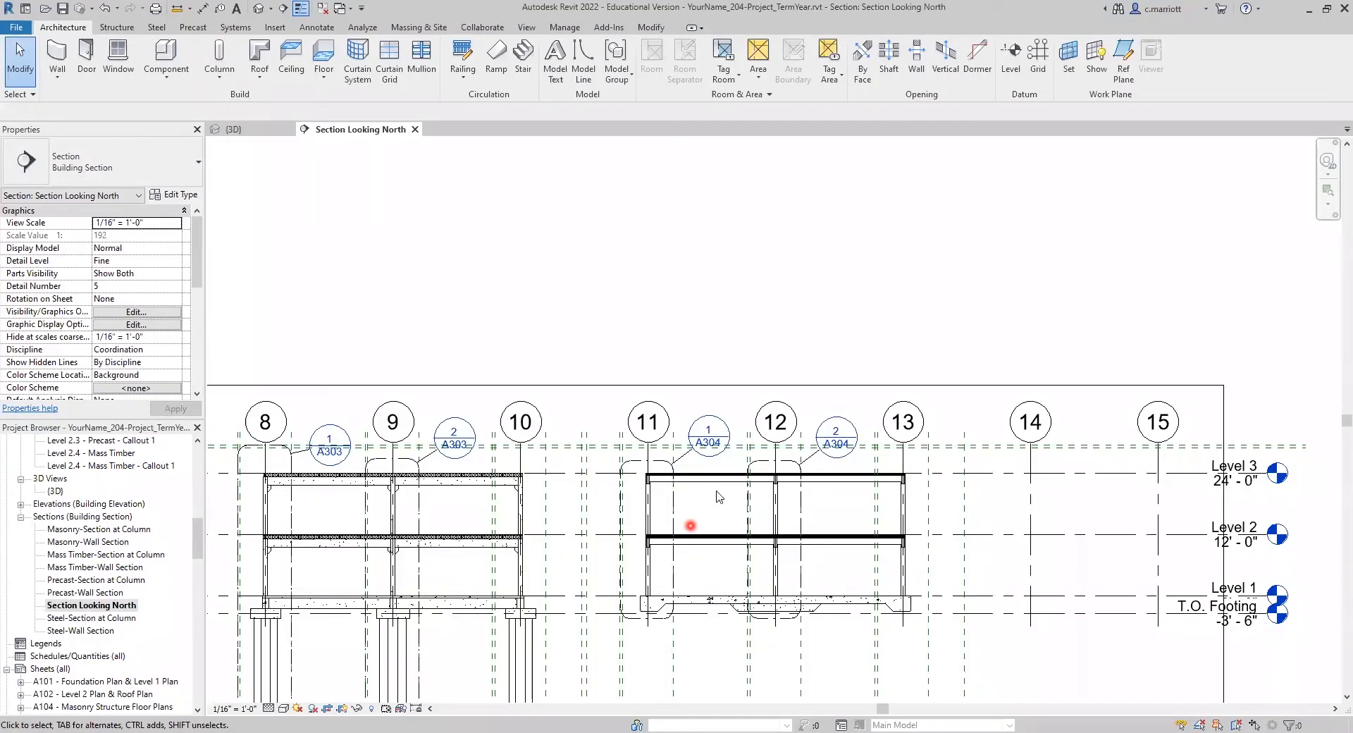
pyautogui.scroll(2, 701, 499)
pyautogui.scroll(2, 702, 499)
pyautogui.scroll(1, 553, 486)
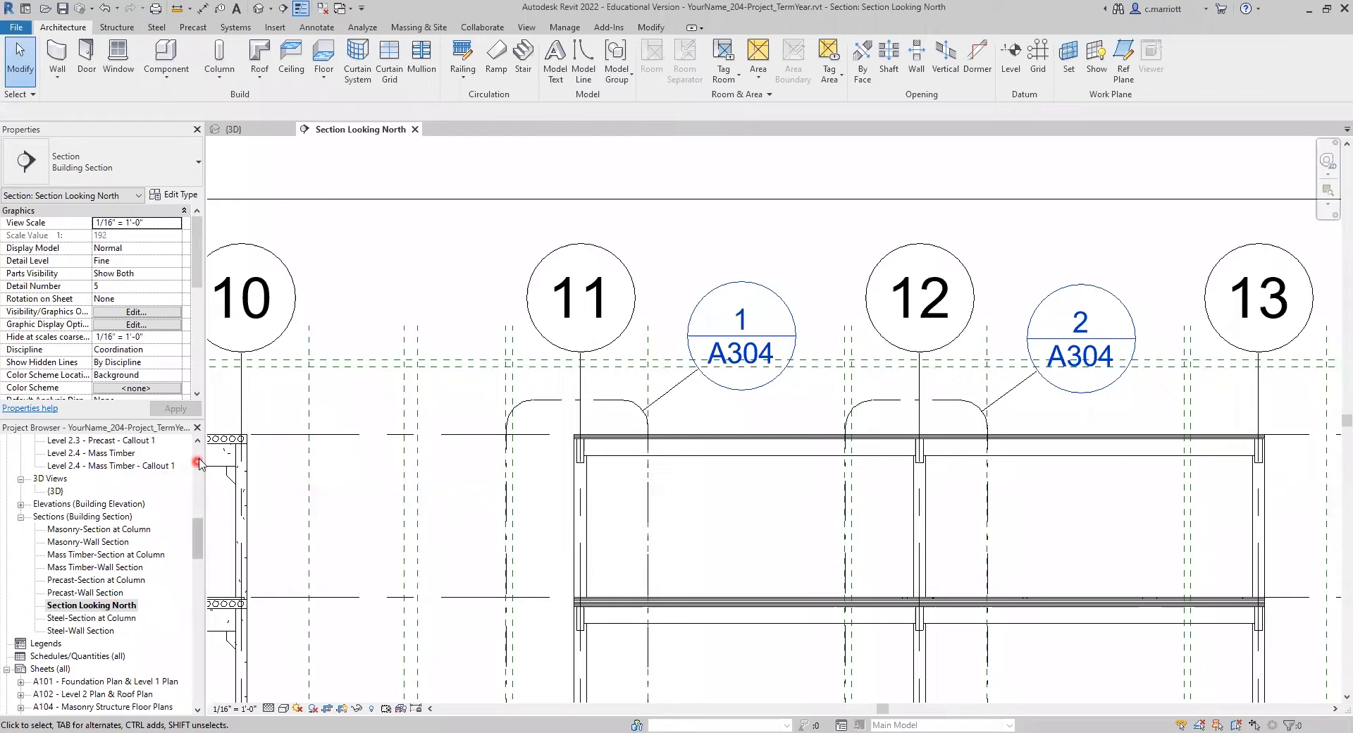
# Step: Open the Level 3 floor plan and inspect the mass timber building's 3-layer CLT roof slab there
pyautogui.scroll(10, 197, 461)
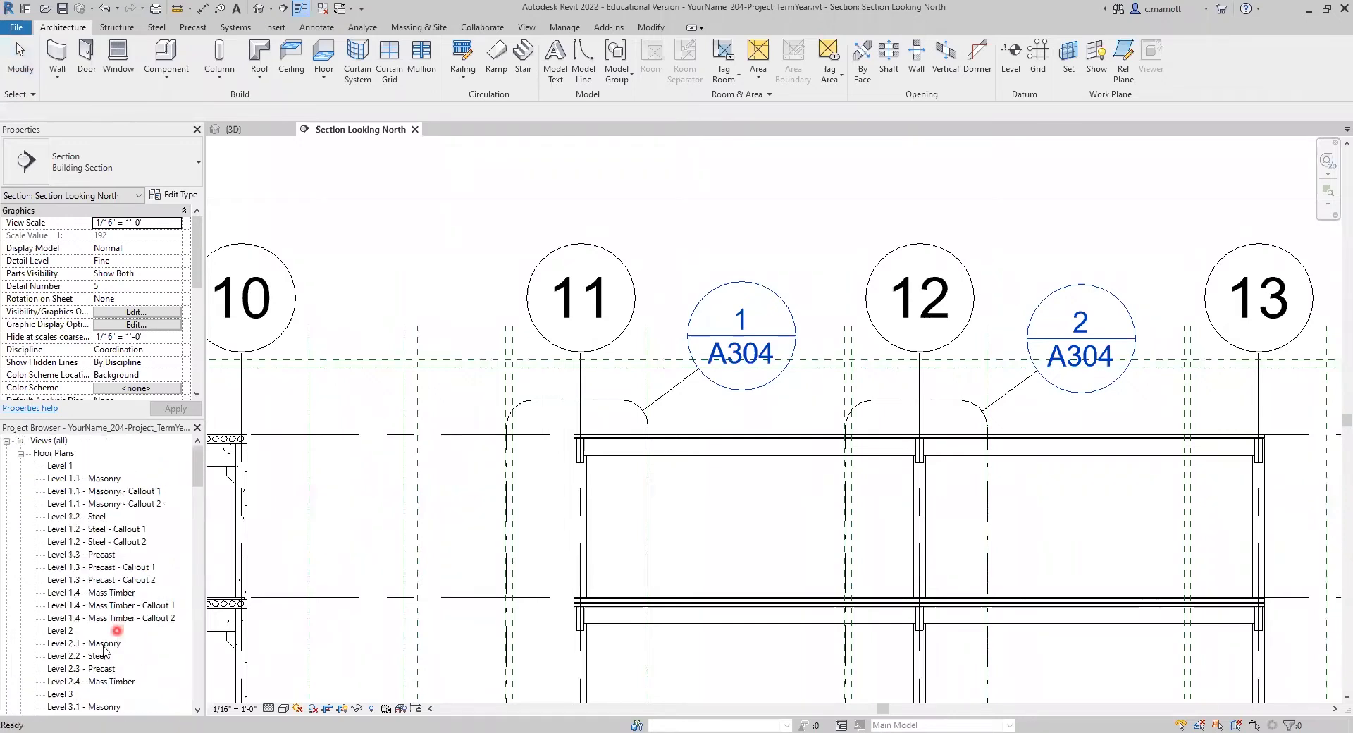
pyautogui.doubleClick(70, 644)
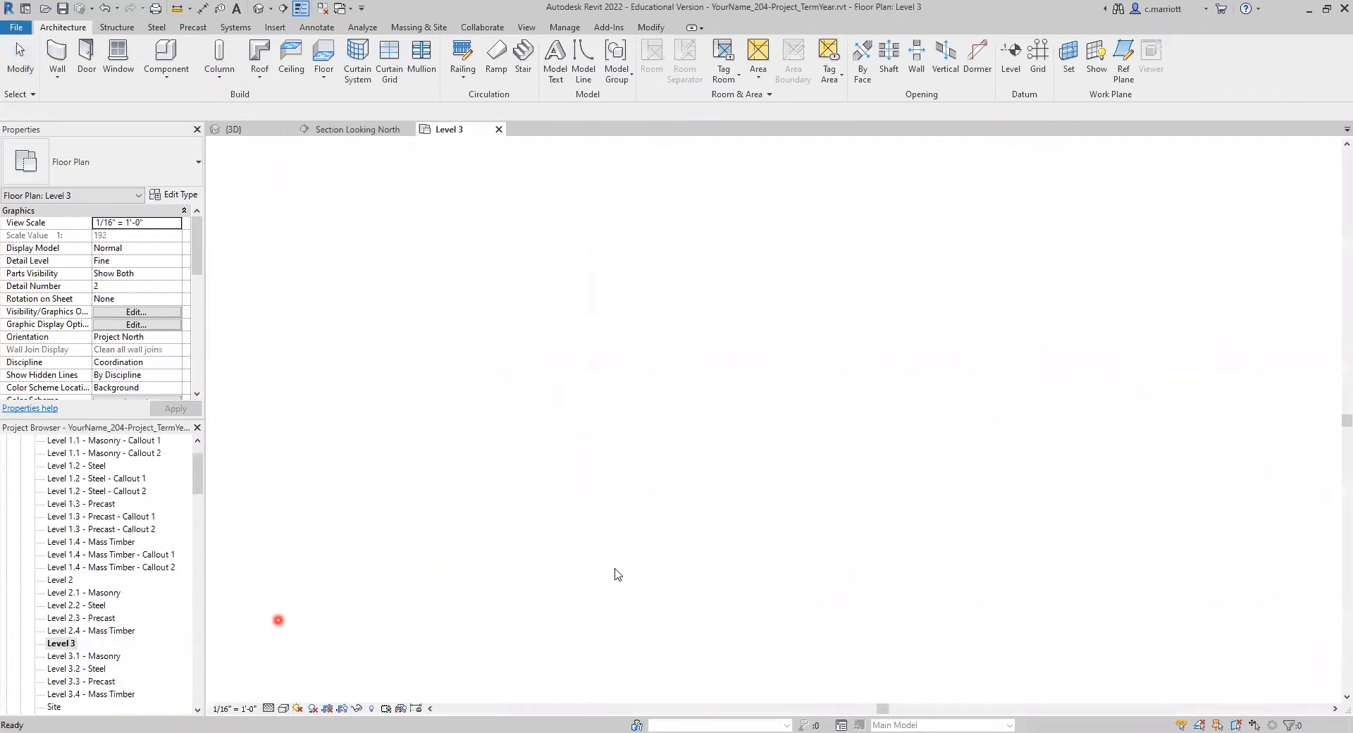
pyautogui.scroll(5, 861, 432)
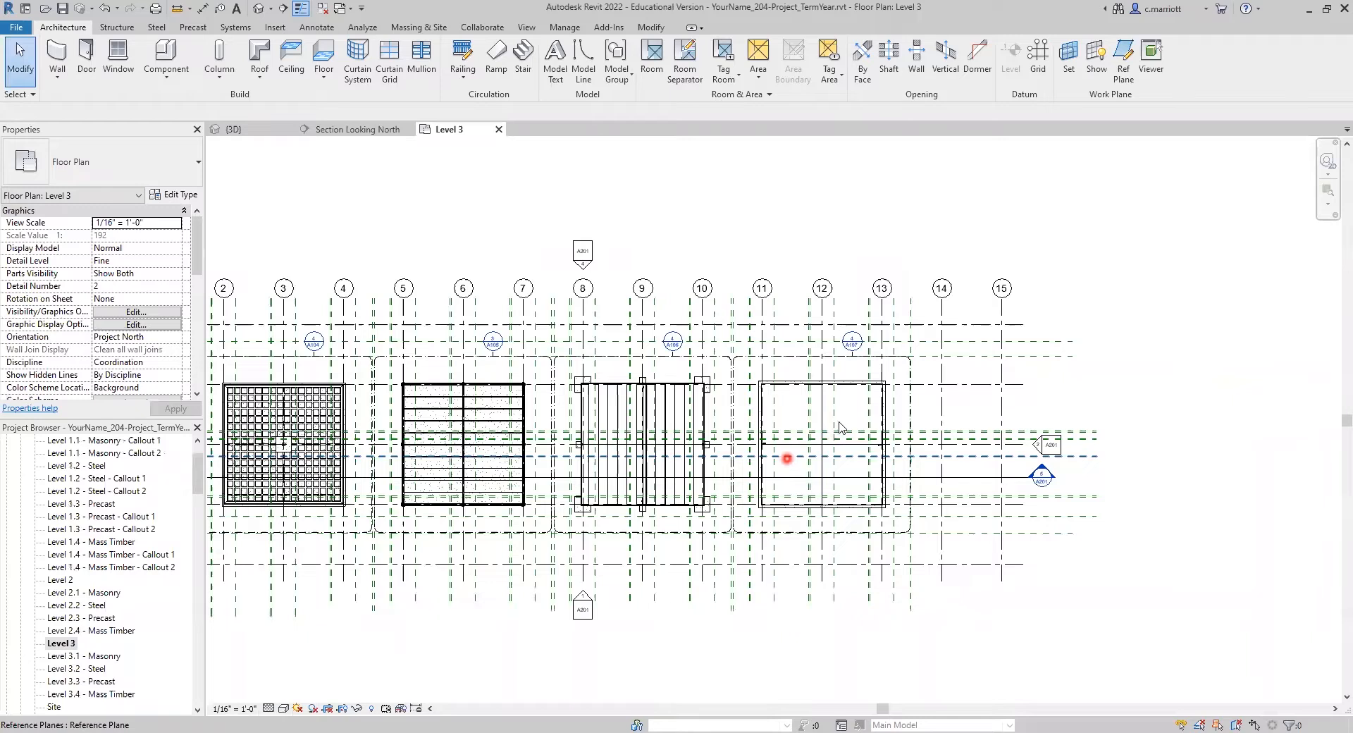
pyautogui.scroll(2, 839, 423)
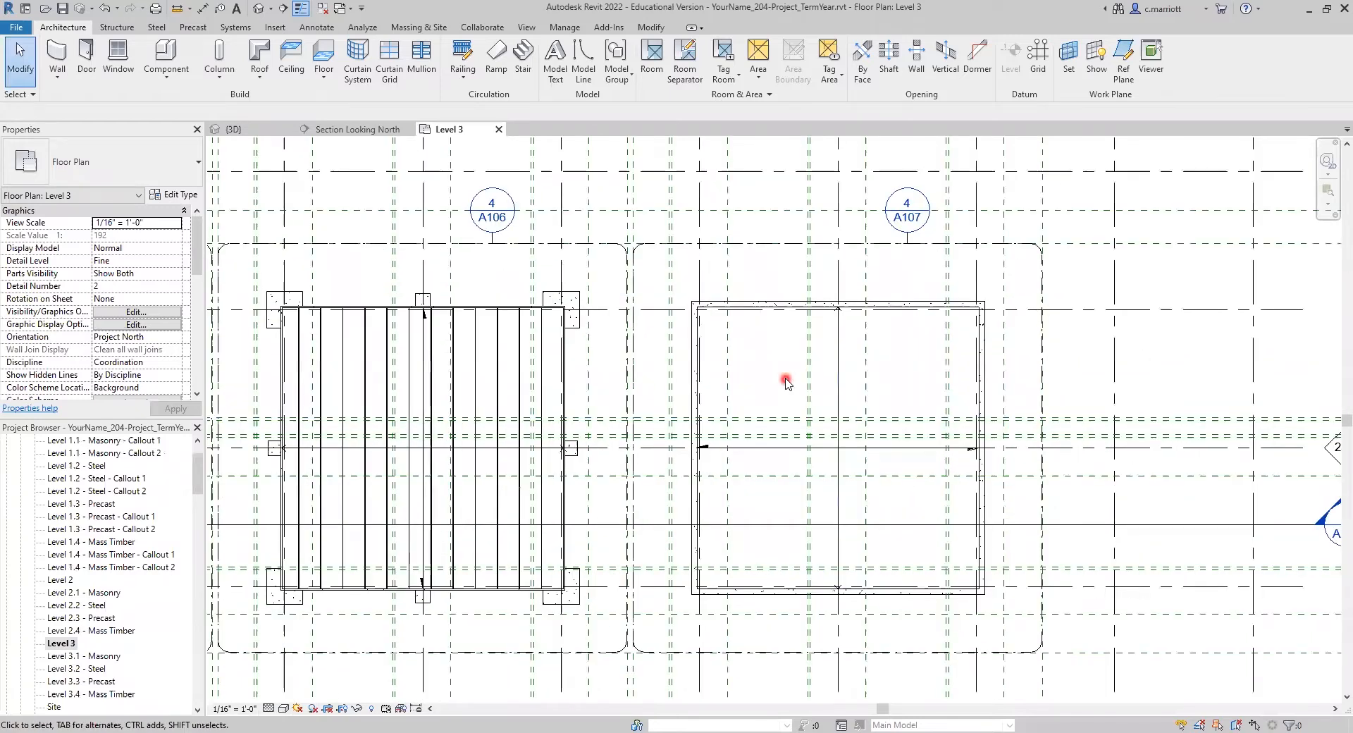
pyautogui.scroll(-3, 644, 451)
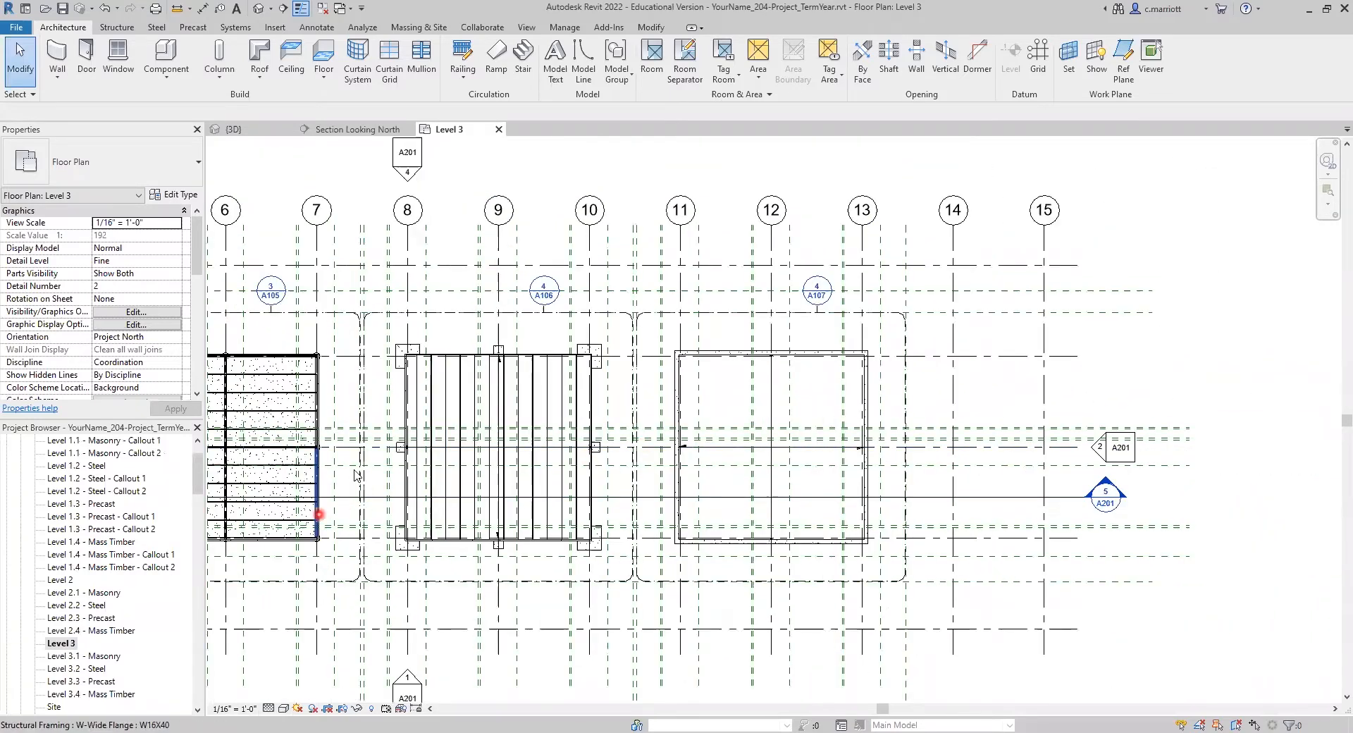
pyautogui.moveTo(355, 475); pyautogui.dragTo(816, 477, button='middle')
pyautogui.moveTo(600, 502); pyautogui.dragTo(394, 511, button='middle')
pyautogui.scroll(3, 735, 444)
pyautogui.scroll(1, 801, 426)
pyautogui.moveTo(787, 427); pyautogui.dragTo(688, 363, button='middle')
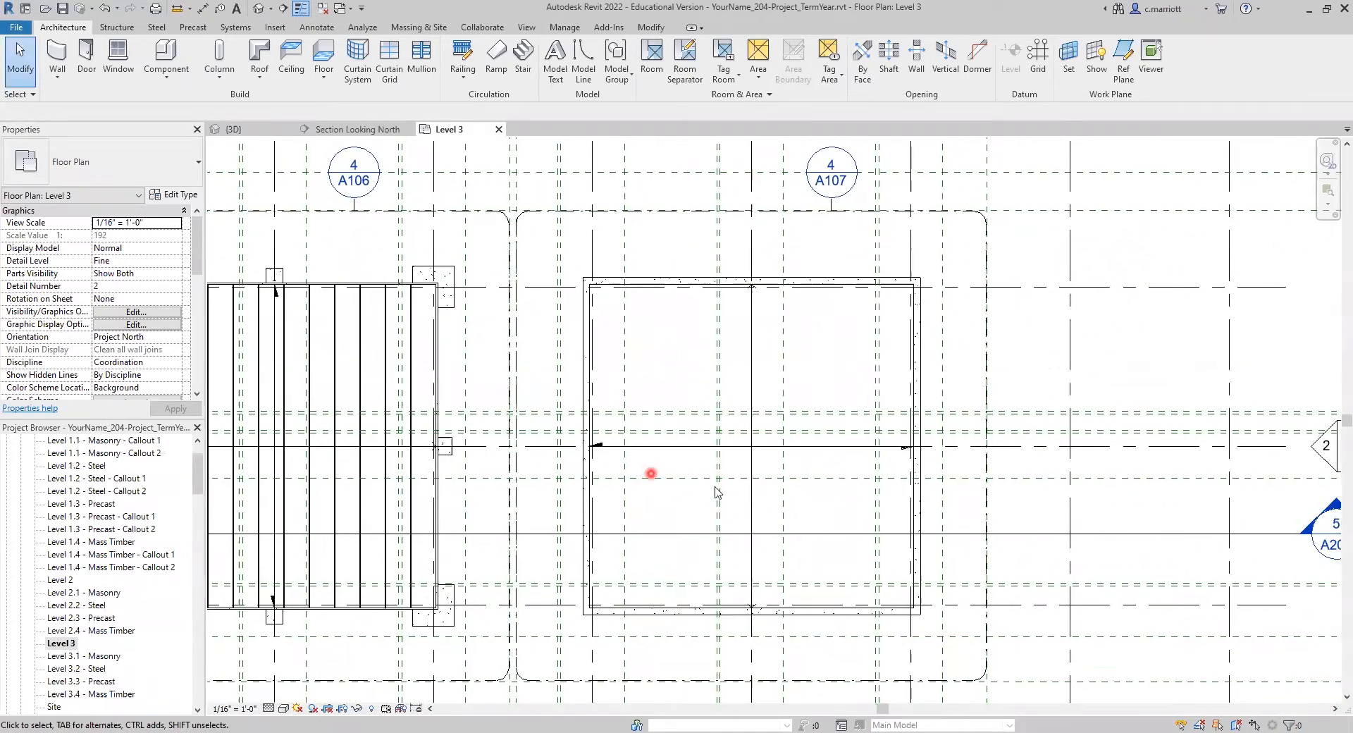
pyautogui.scroll(1, 765, 491)
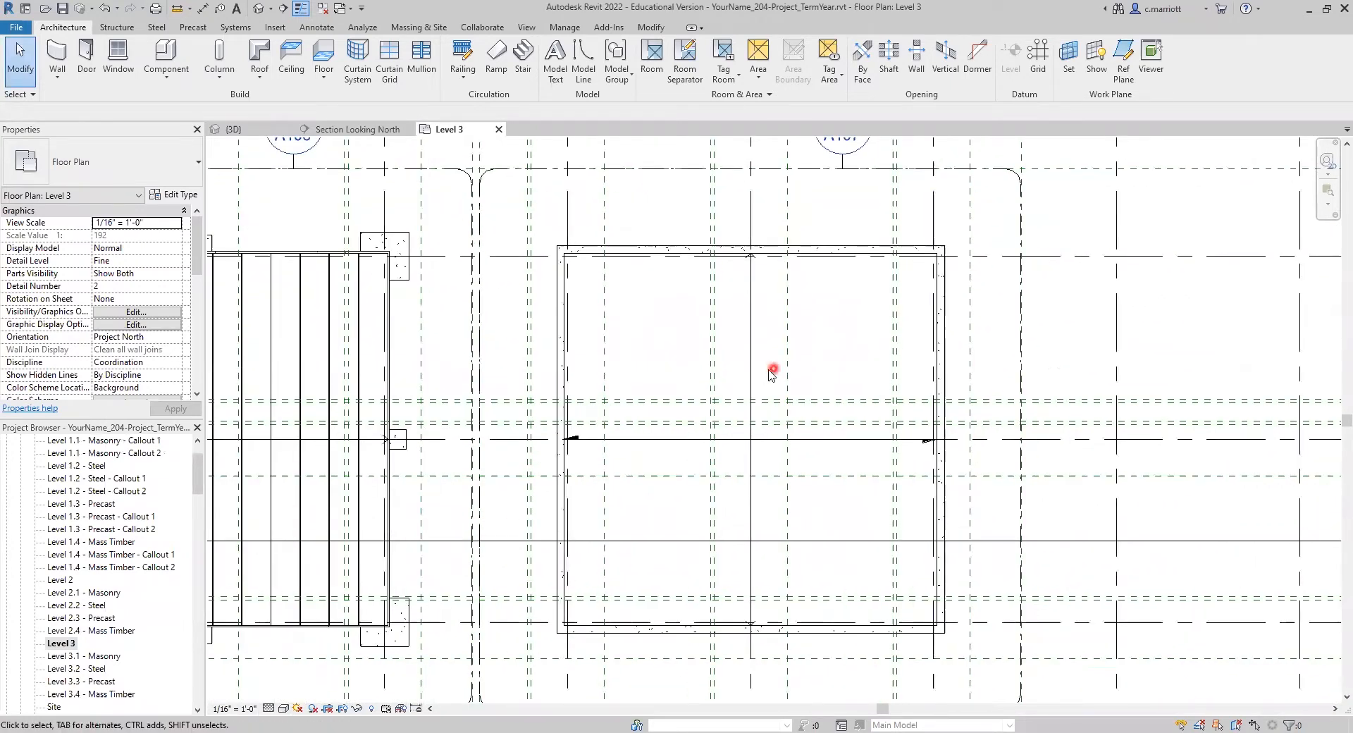
pyautogui.click(566, 407)
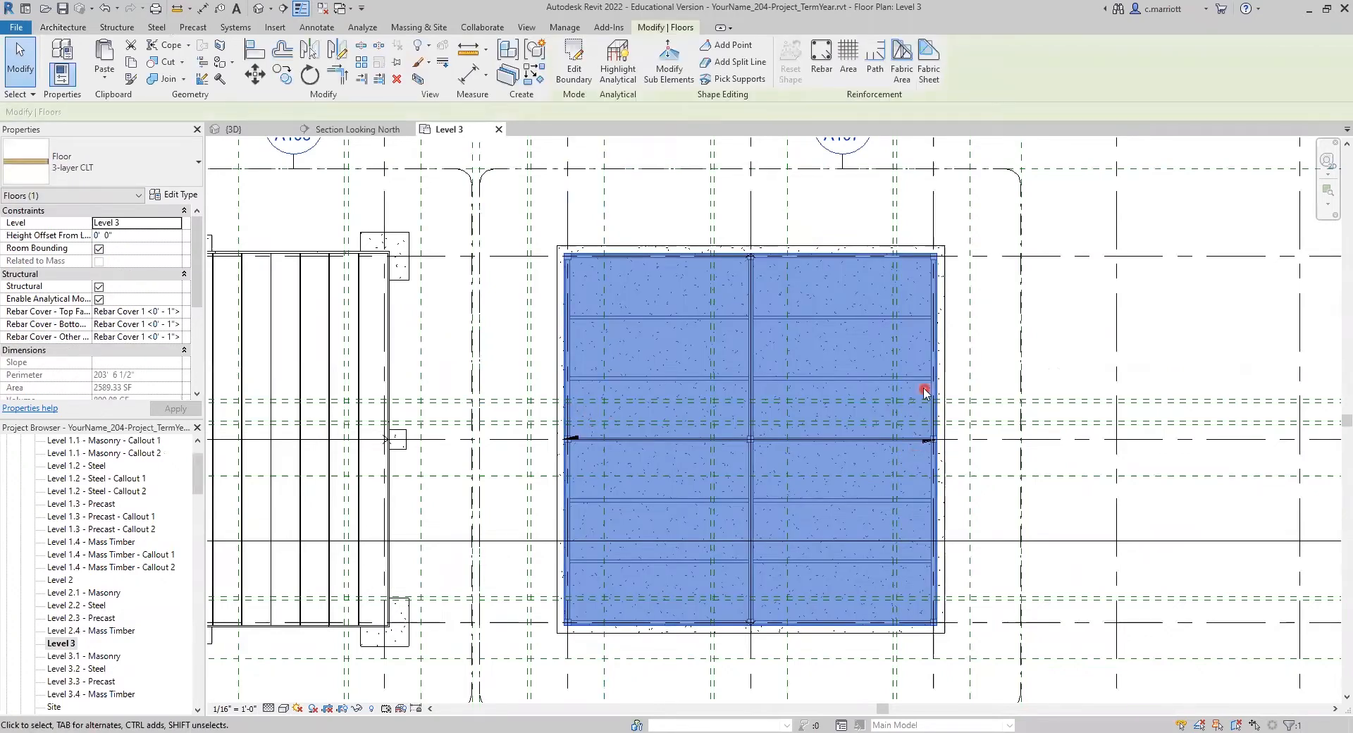
pyautogui.click(508, 354)
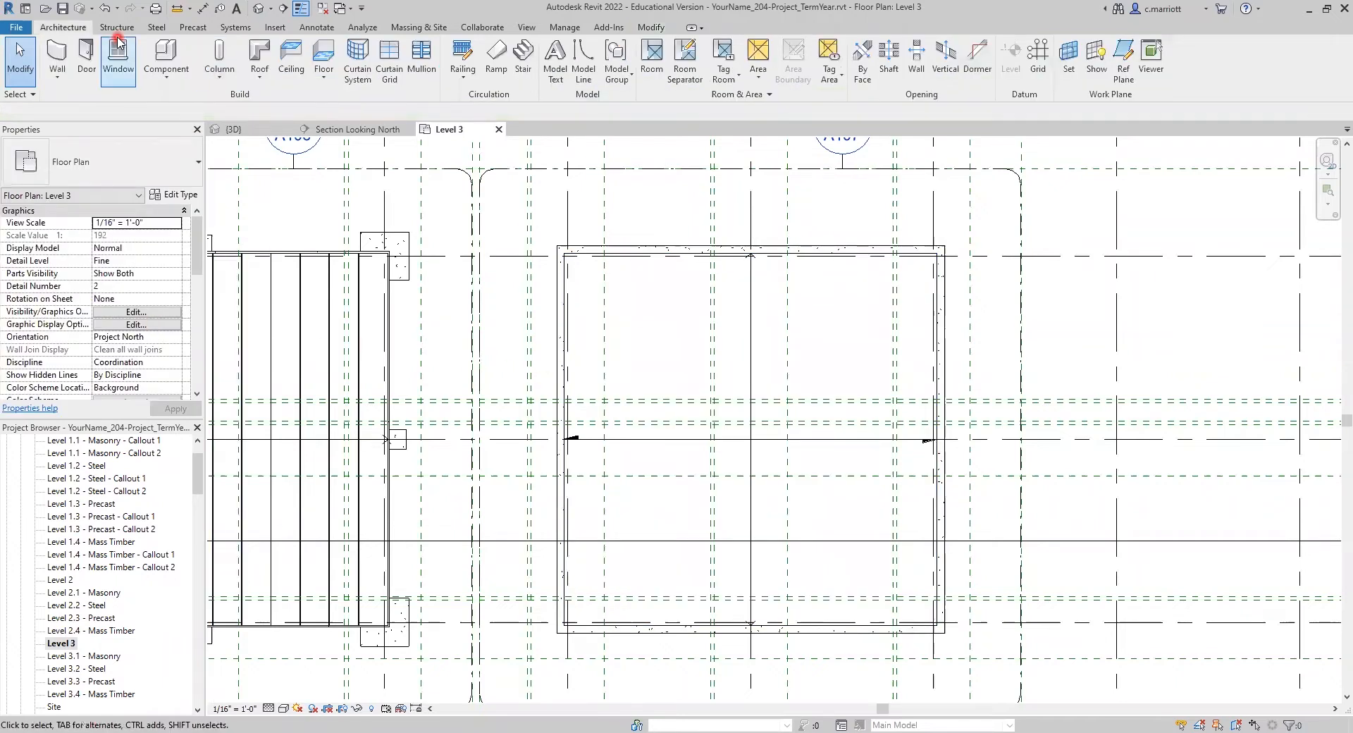
# Step: Start a new architectural floor on Level 3 using the Generic - 8" floor type
pyautogui.click(322, 75)
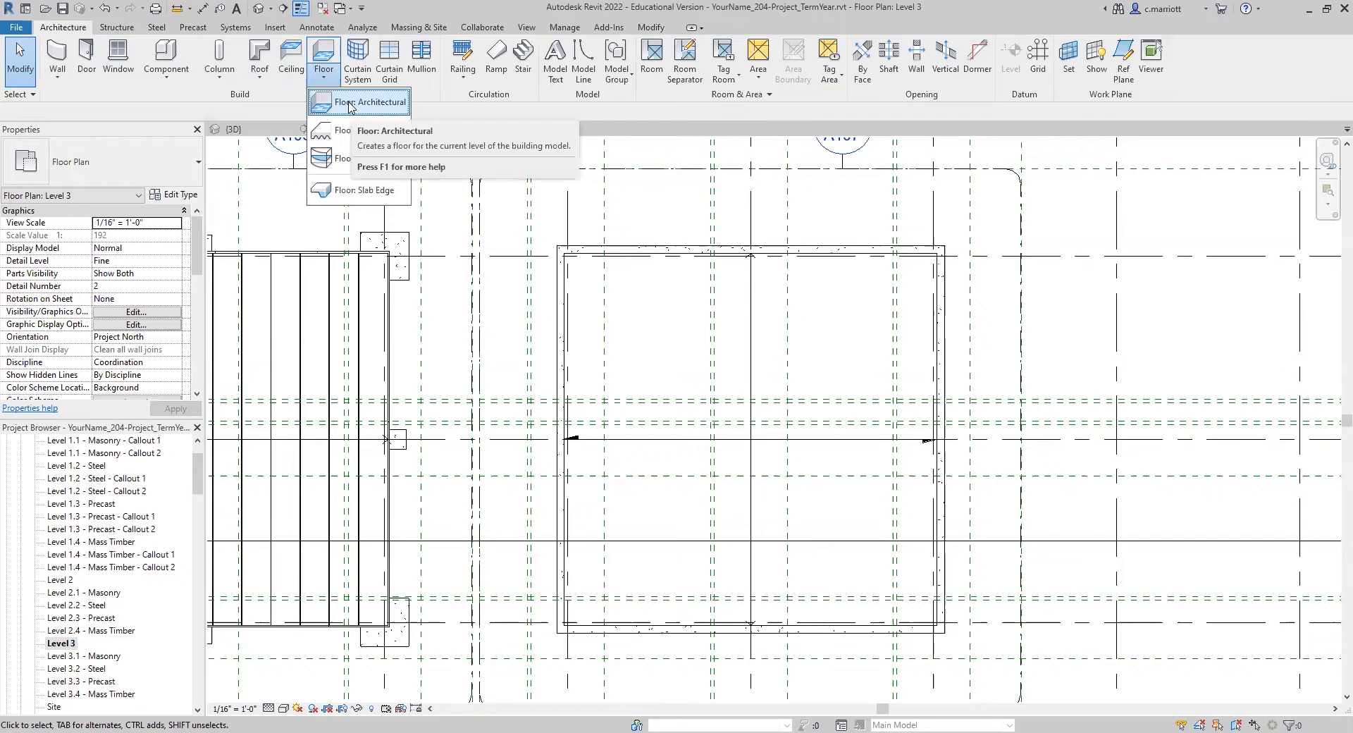
pyautogui.click(351, 105)
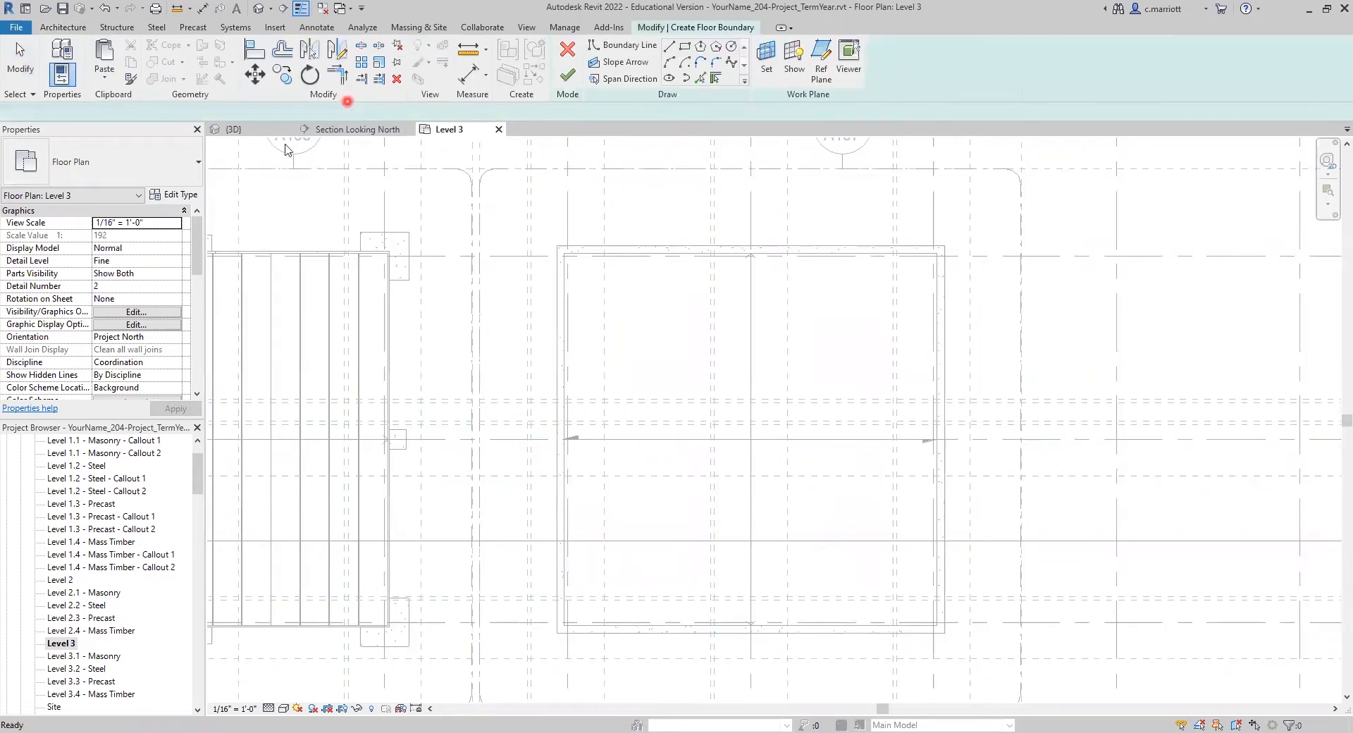
pyautogui.click(198, 173)
pyautogui.scroll(-4, 202, 363)
pyautogui.moveTo(201, 359); pyautogui.dragTo(201, 362)
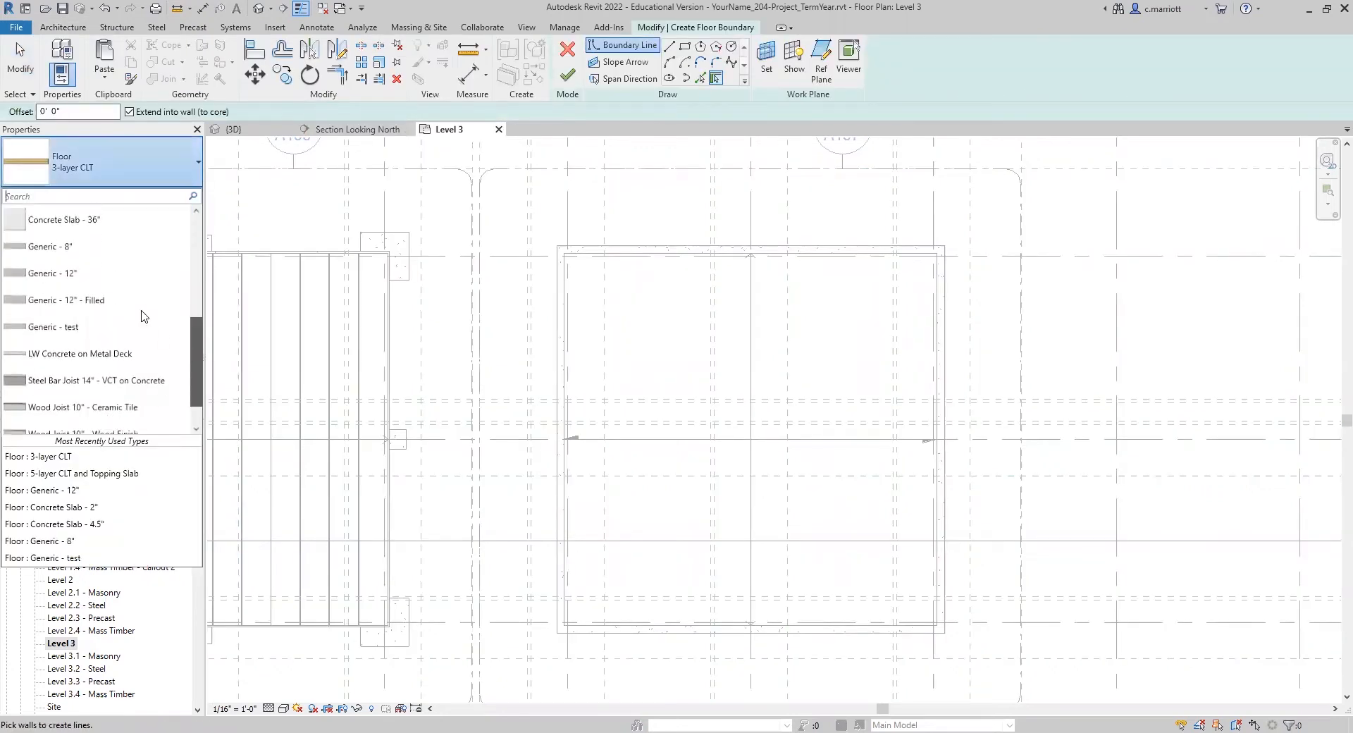
pyautogui.click(48, 248)
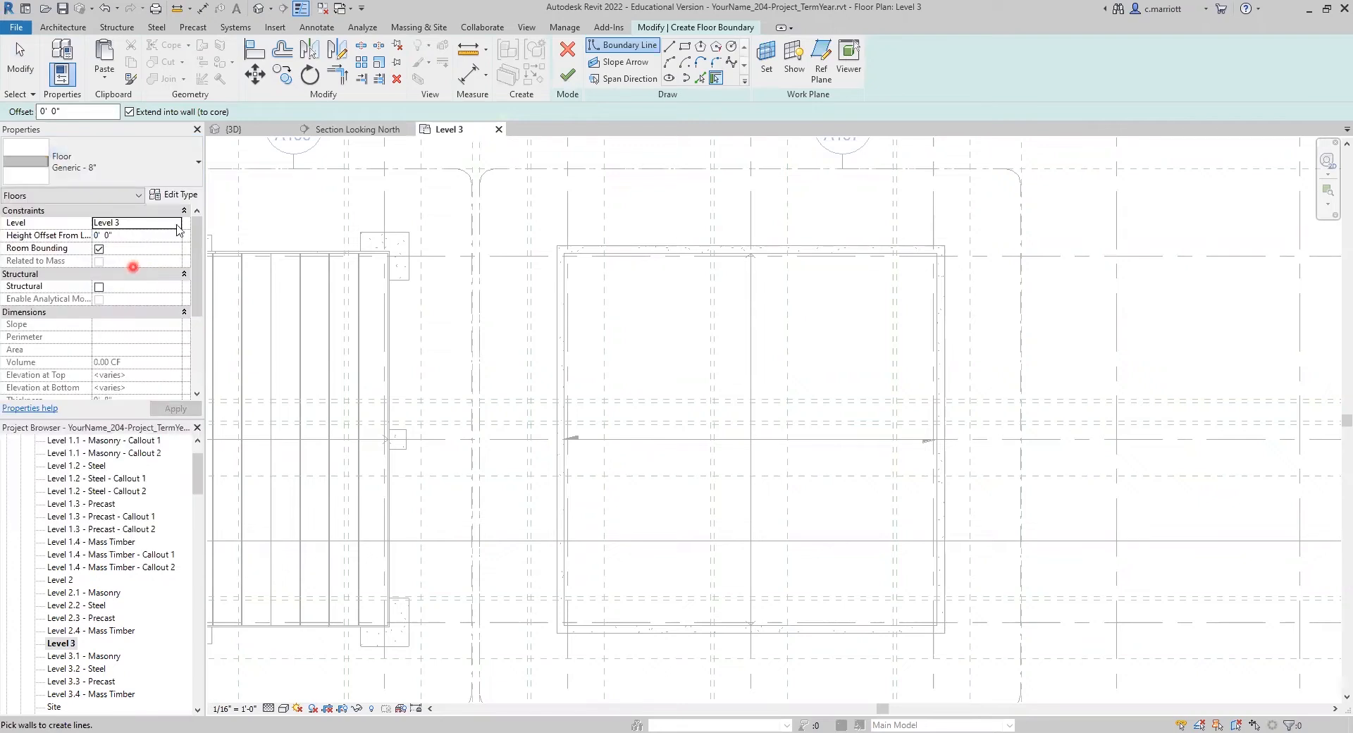
# Step: Duplicate the Generic - 8" floor type and name the copy Roof Insulation - 6.5"
pyautogui.click(178, 202)
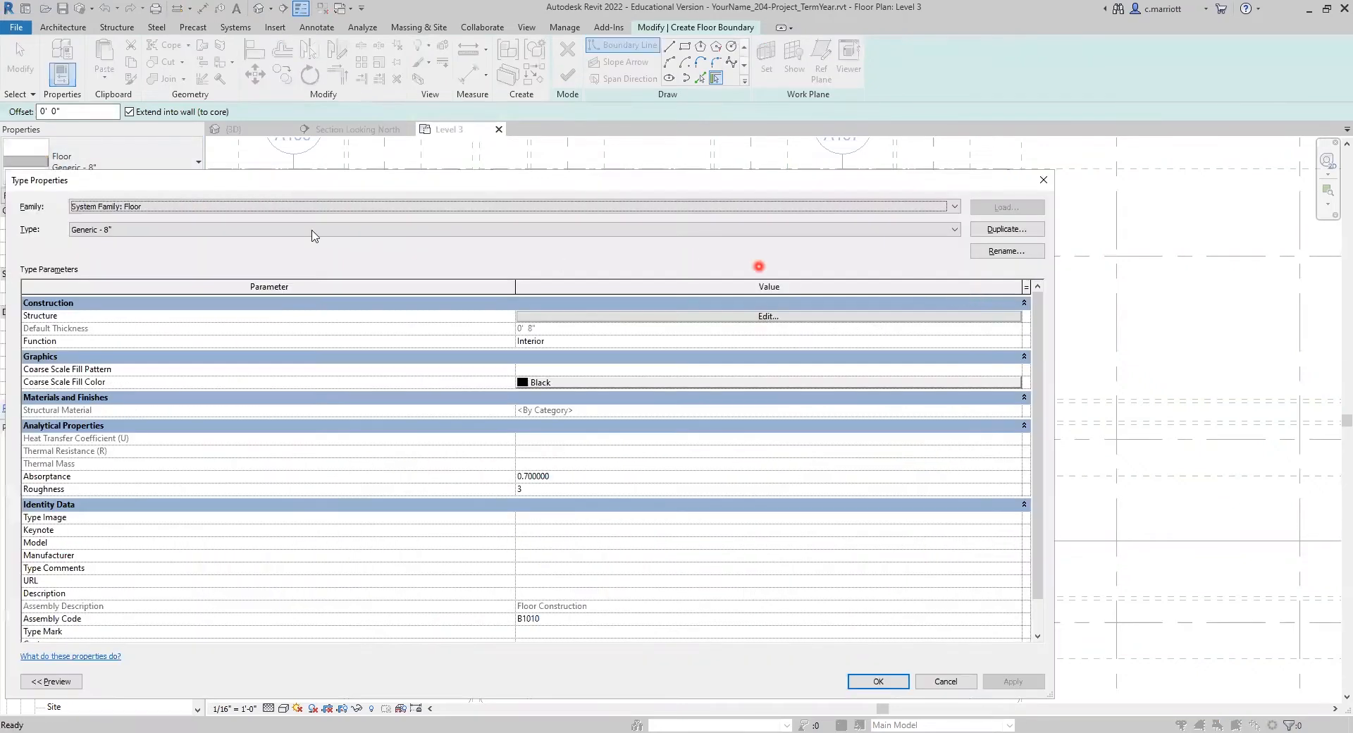
pyautogui.click(1000, 231)
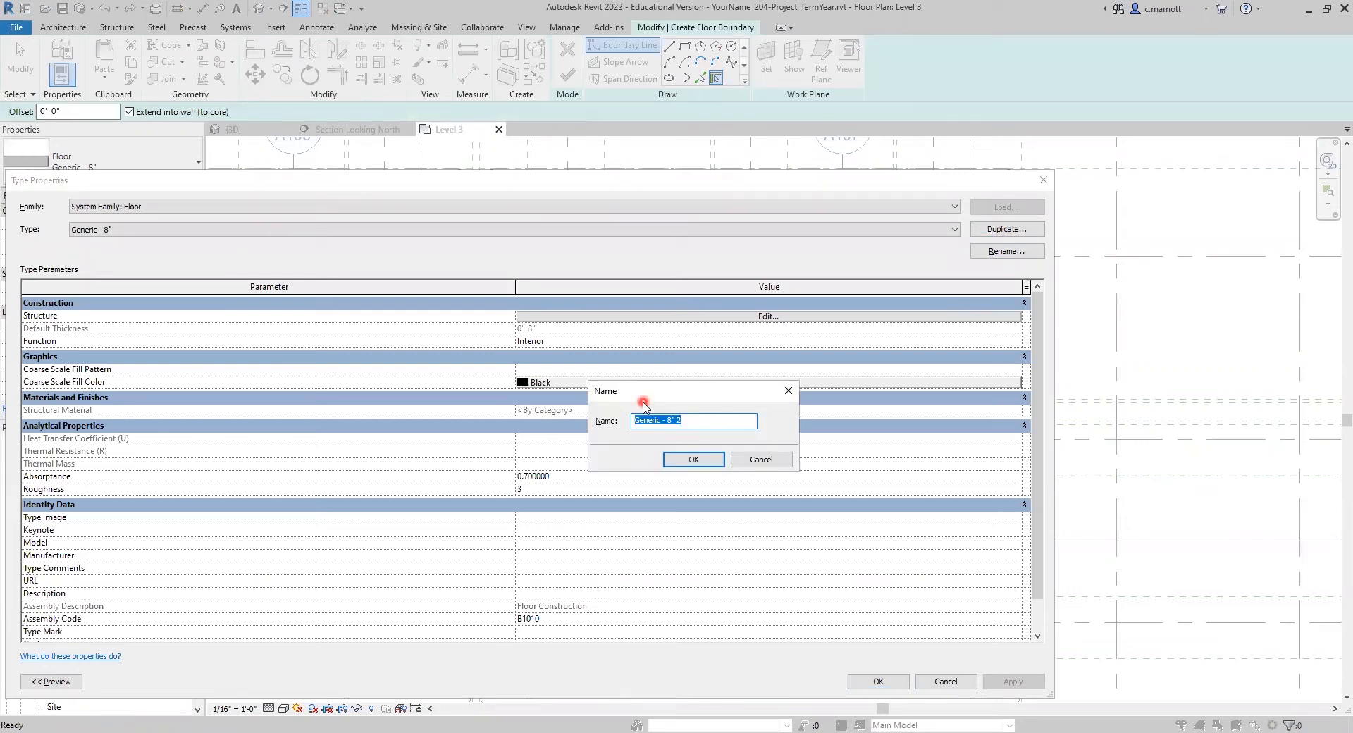
pyautogui.write('I')
pyautogui.write('6.5"')
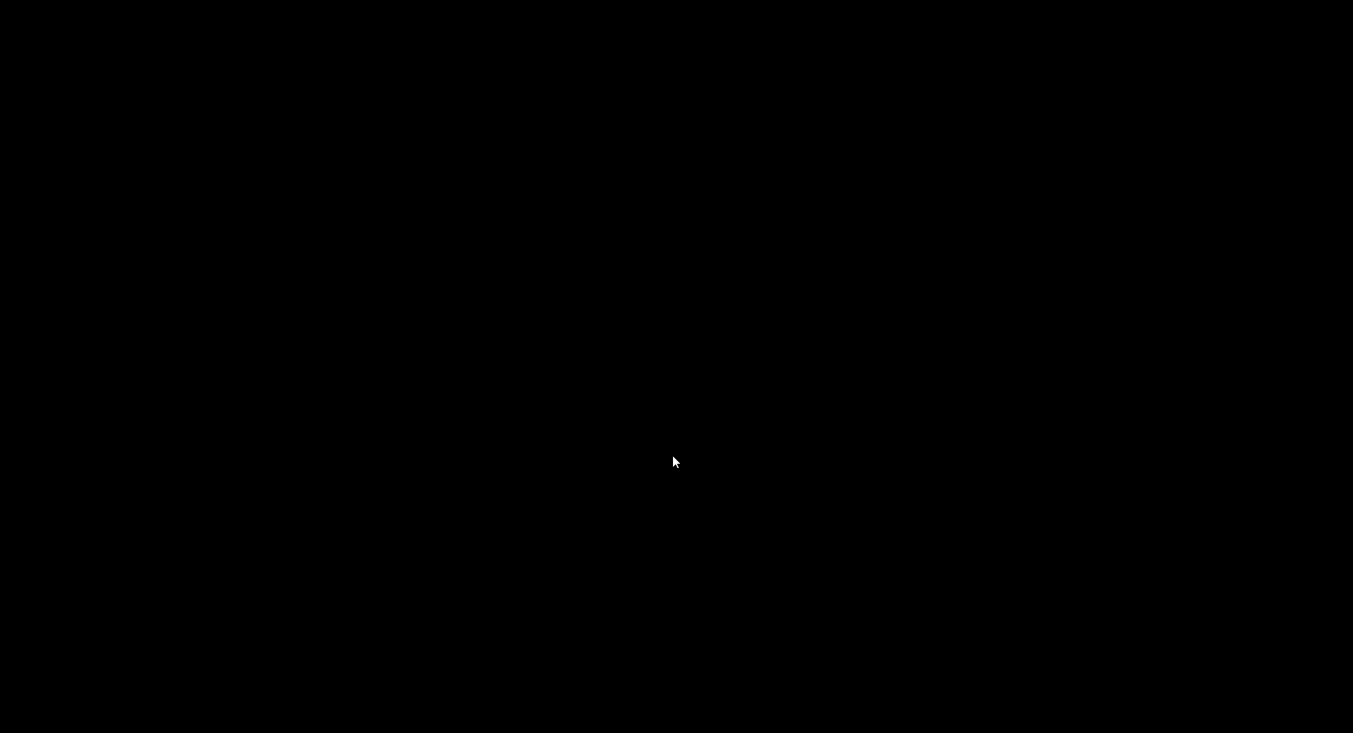
pyautogui.click(691, 460)
pyautogui.click(639, 421)
pyautogui.click(687, 461)
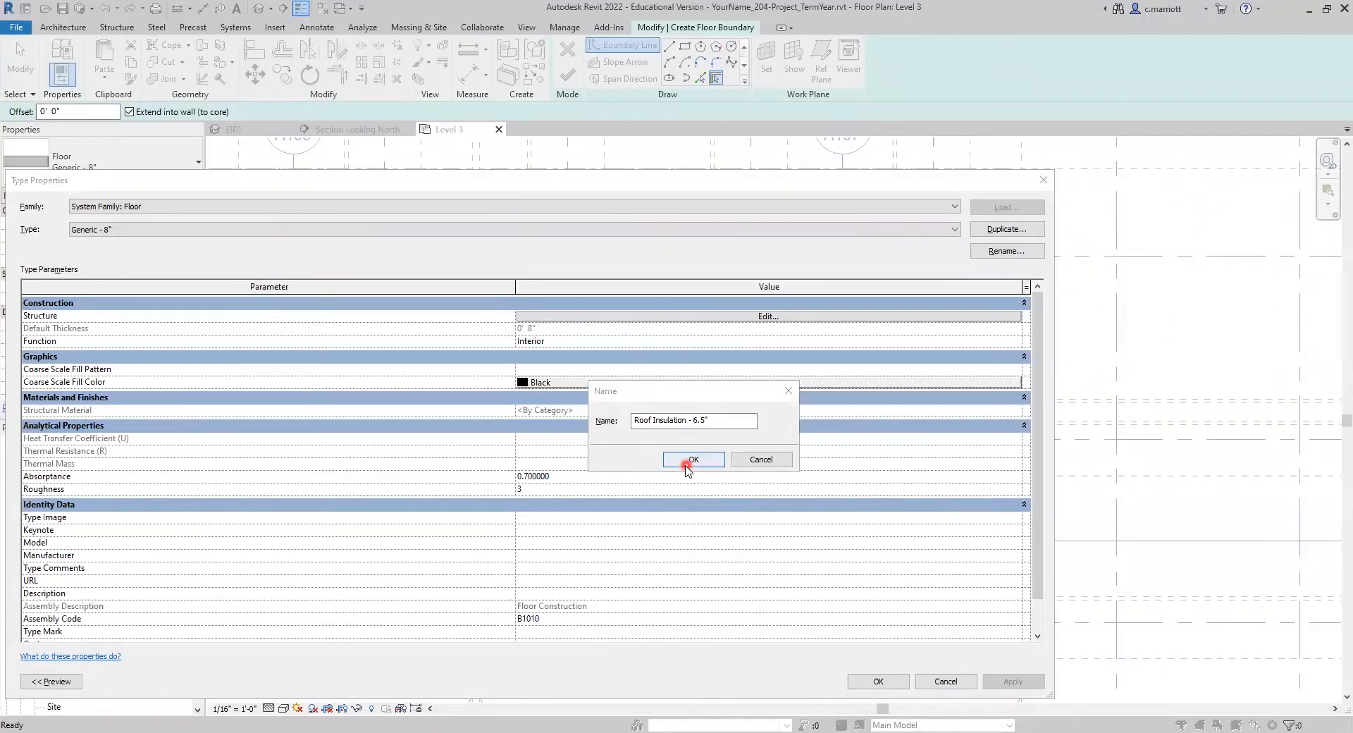
# Step: Assign the Rigid insulation material to the structure layer of the Roof Insulation - 6.5" floor type
pyautogui.click(687, 316)
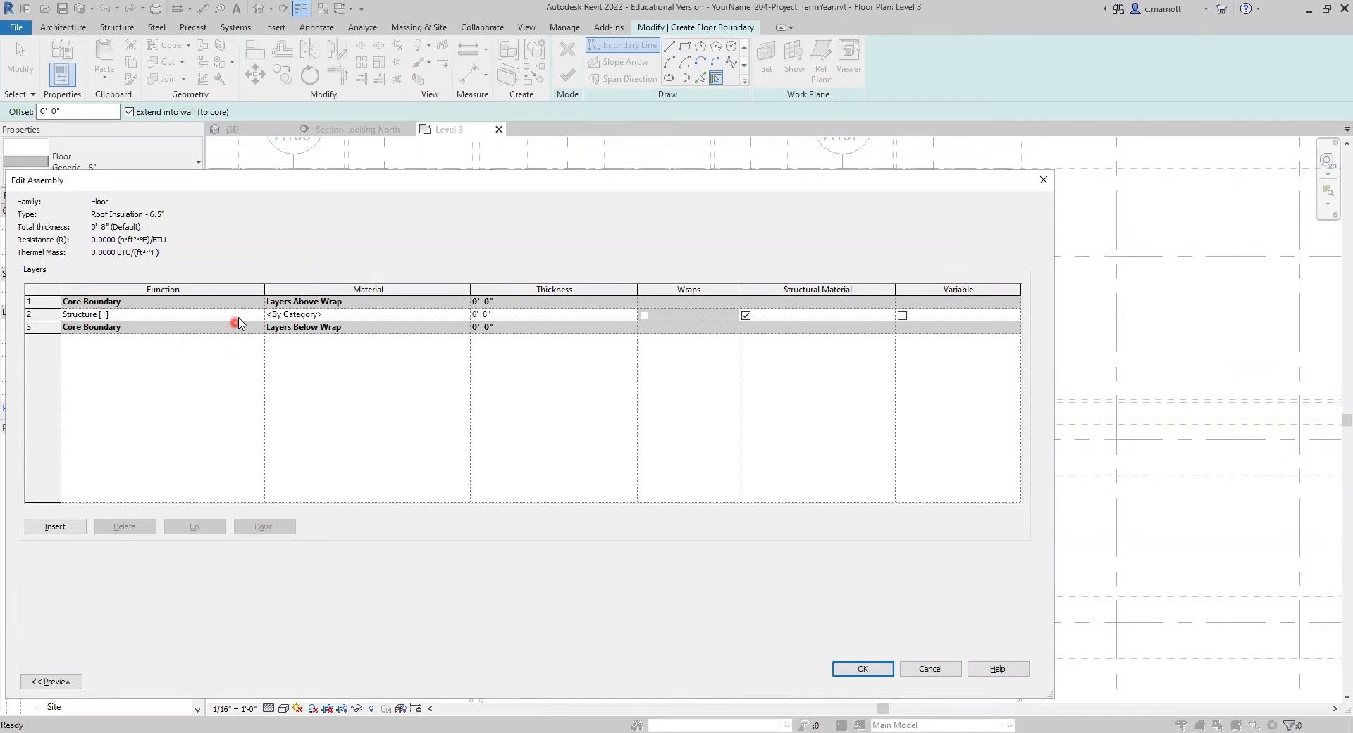
pyautogui.click(307, 315)
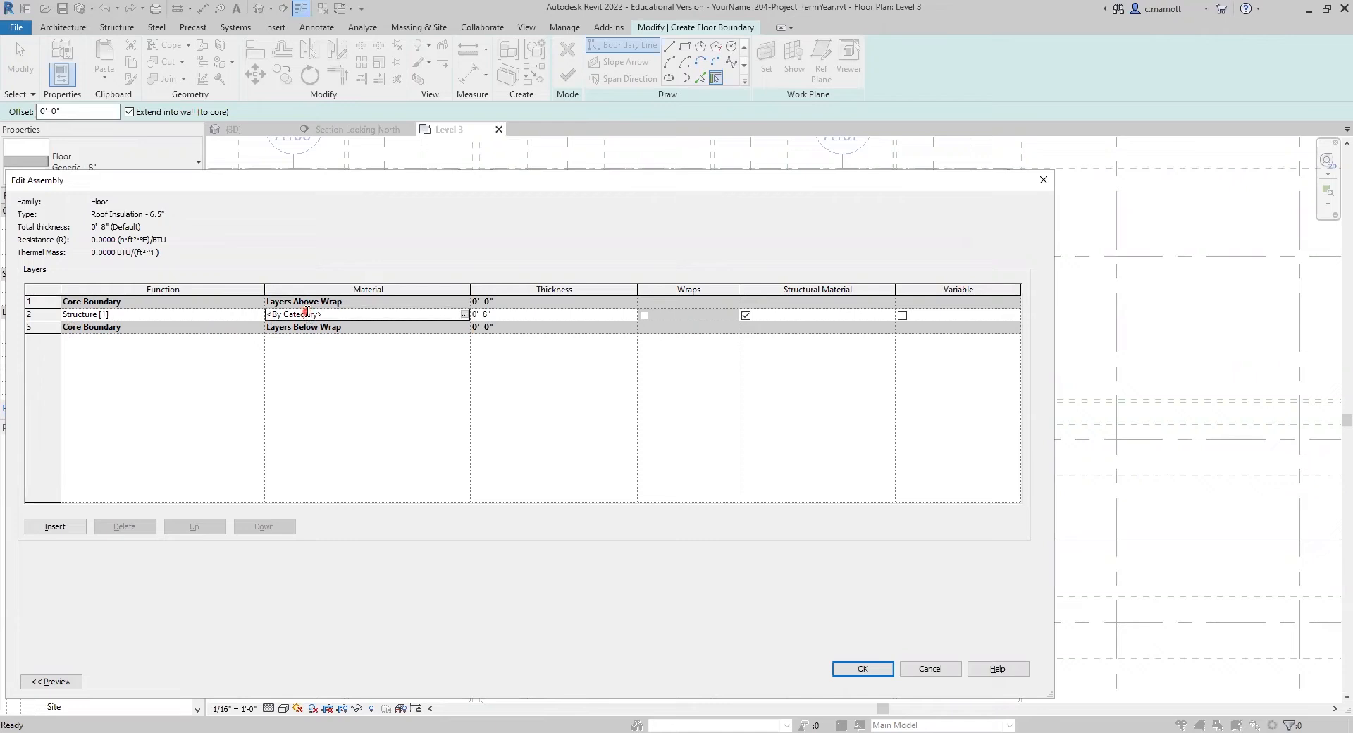
pyautogui.click(463, 315)
pyautogui.write('rig')
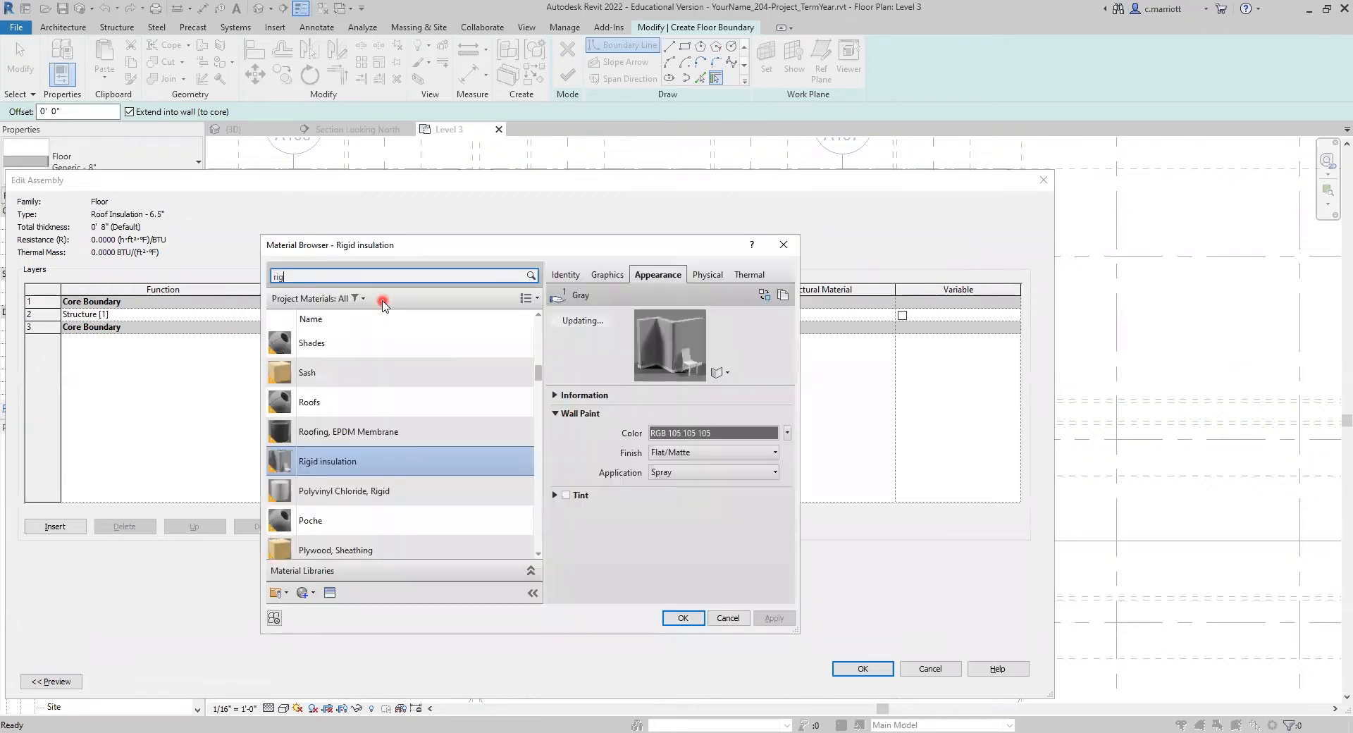
pyautogui.write('id')
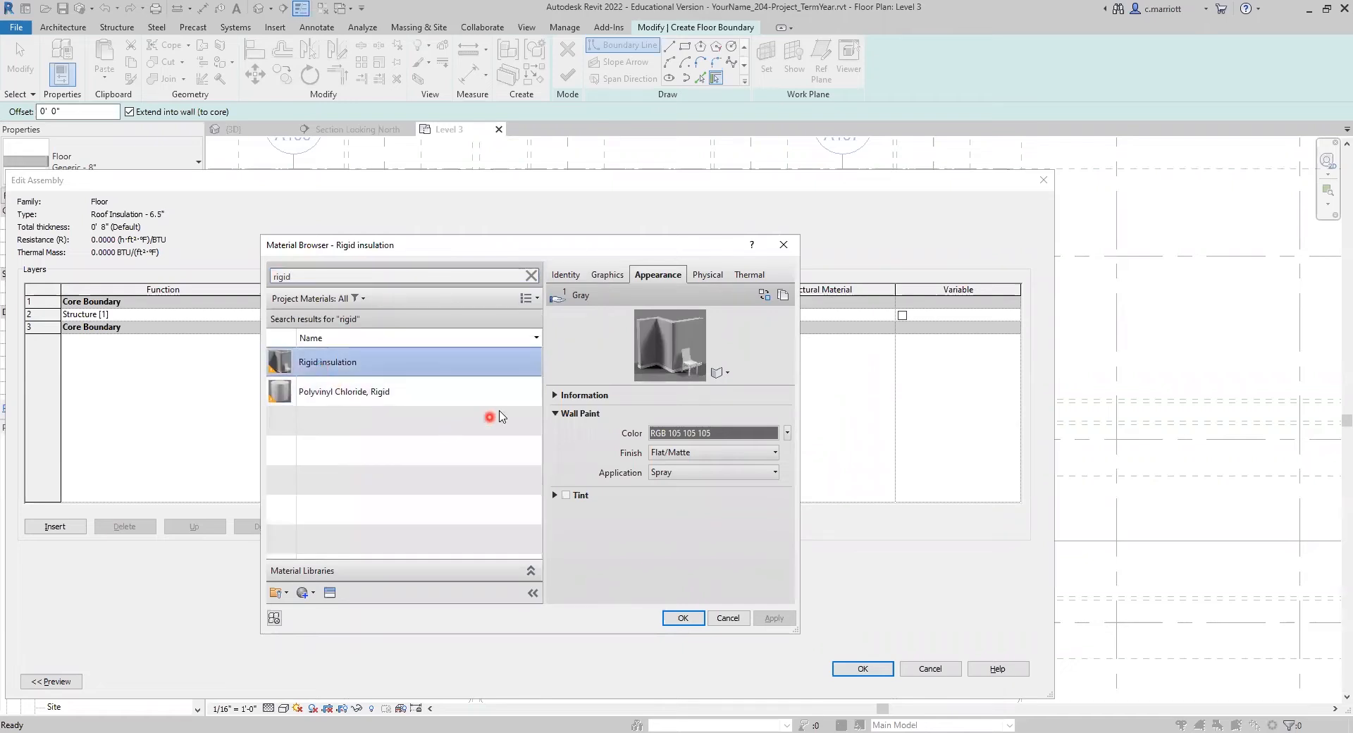
pyautogui.click(682, 618)
# Step: Set the rigid insulation layer's thickness to 6.5", make it variable, and accept the assembly and type properties
pyautogui.click(486, 315)
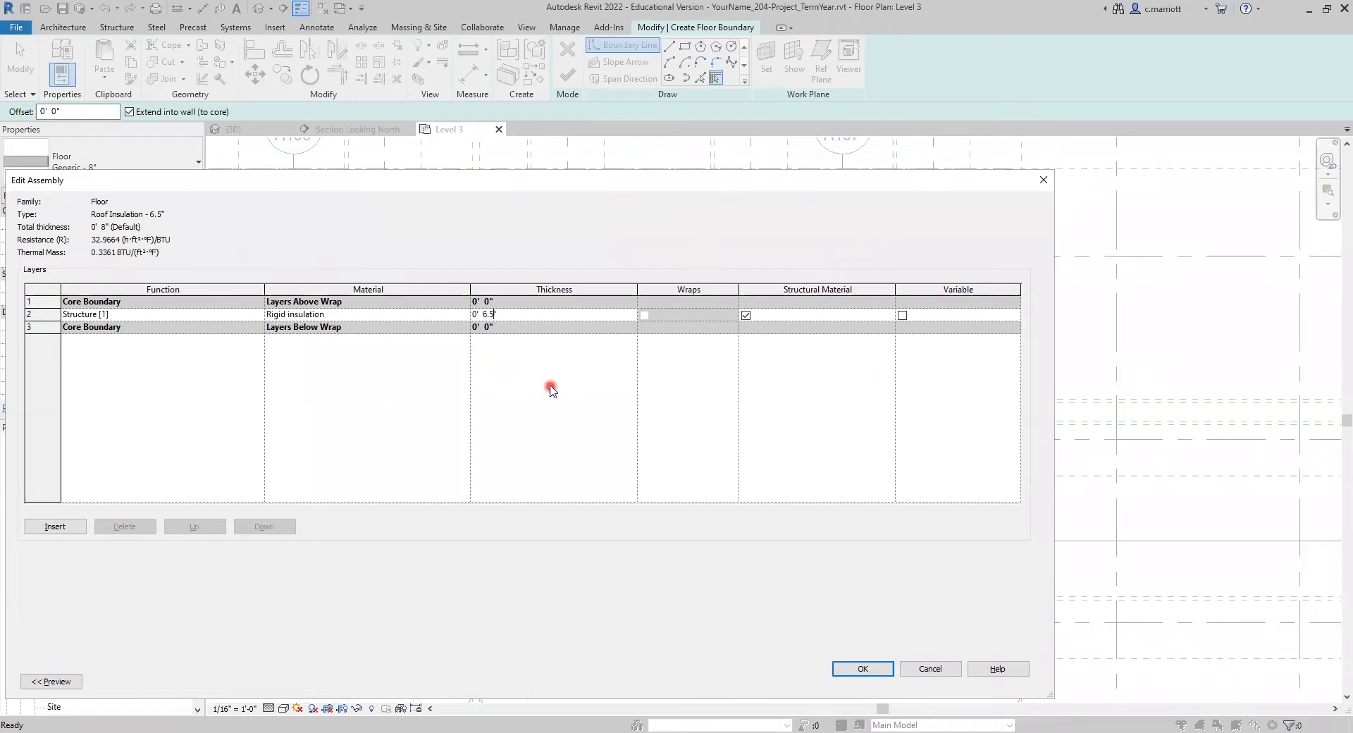
pyautogui.press('Return')
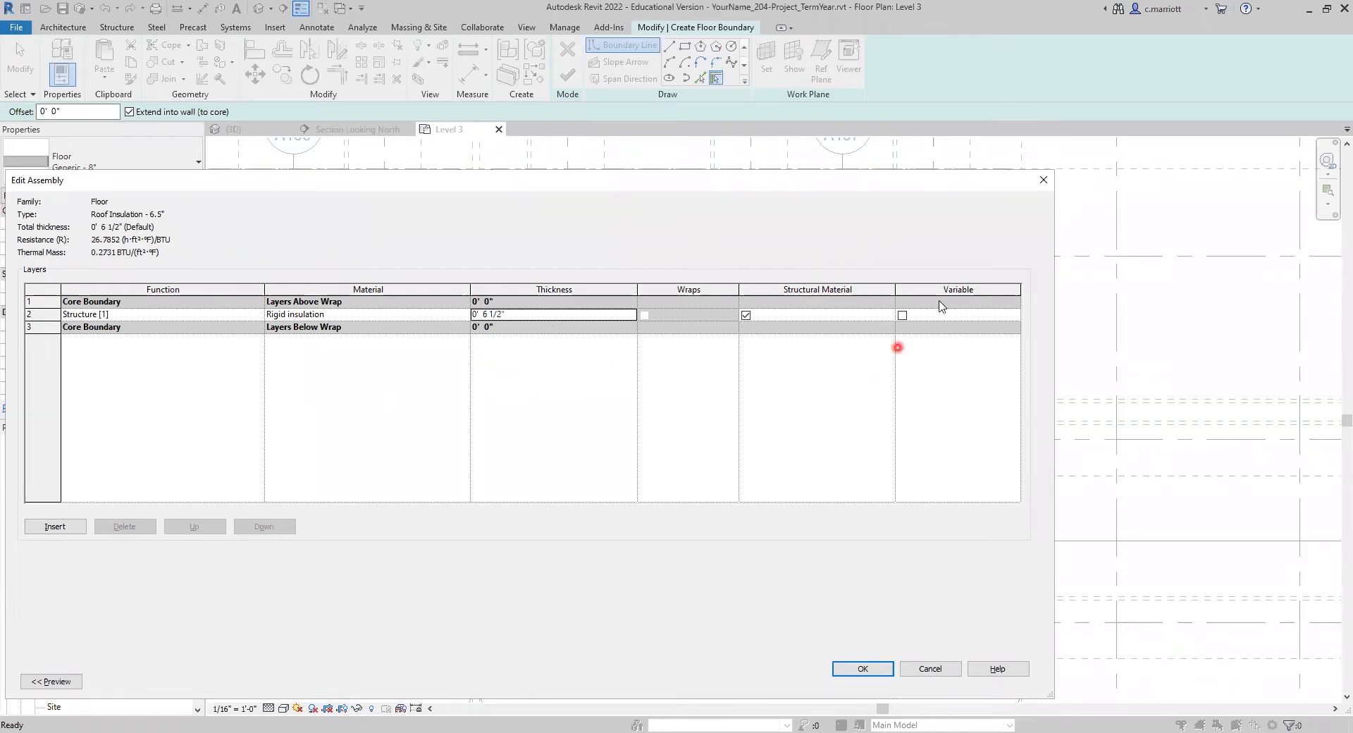
pyautogui.click(901, 315)
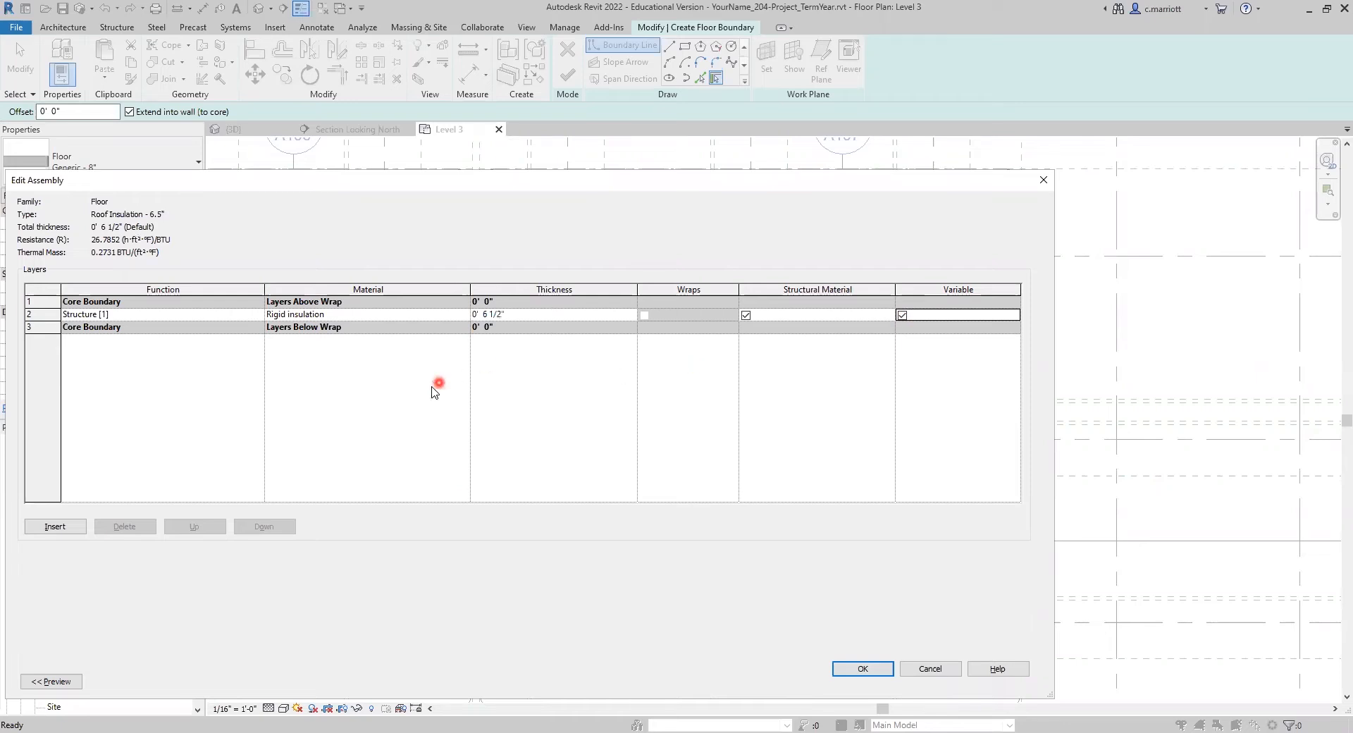
pyautogui.click(861, 670)
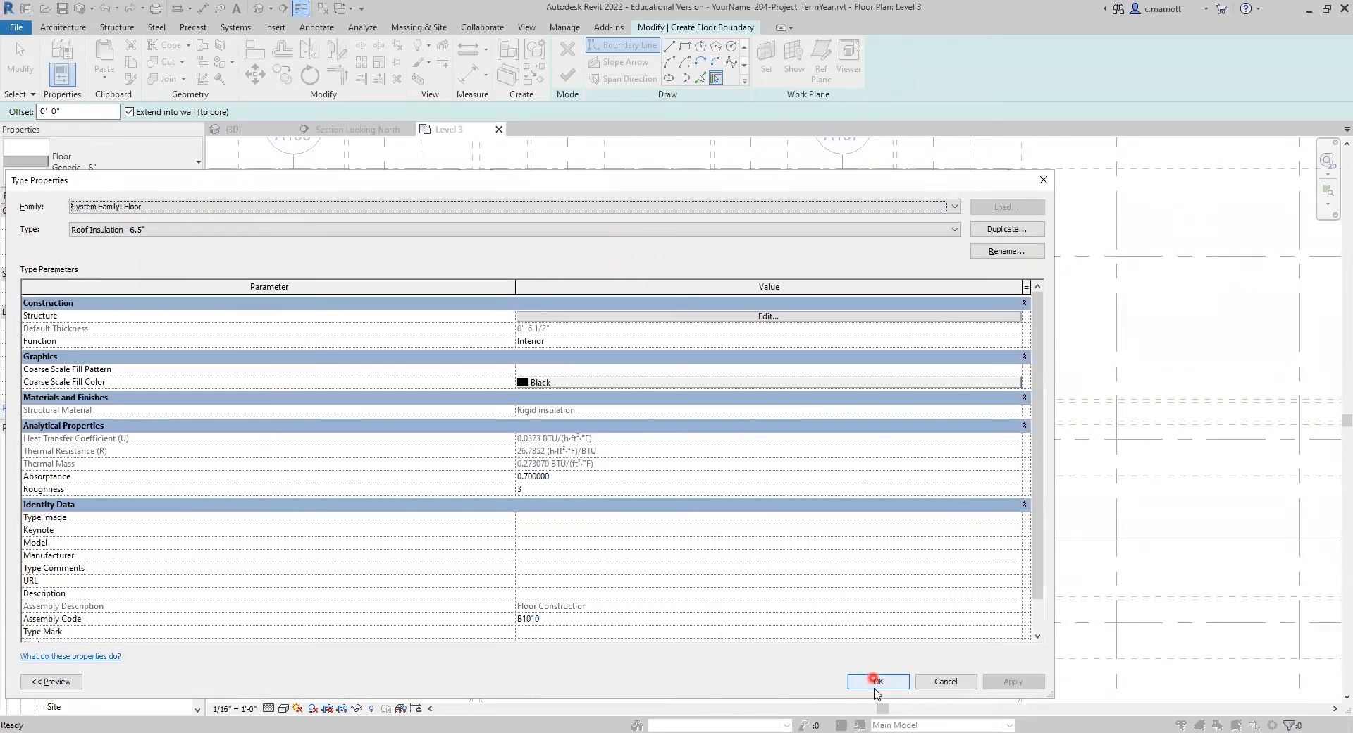
pyautogui.click(877, 683)
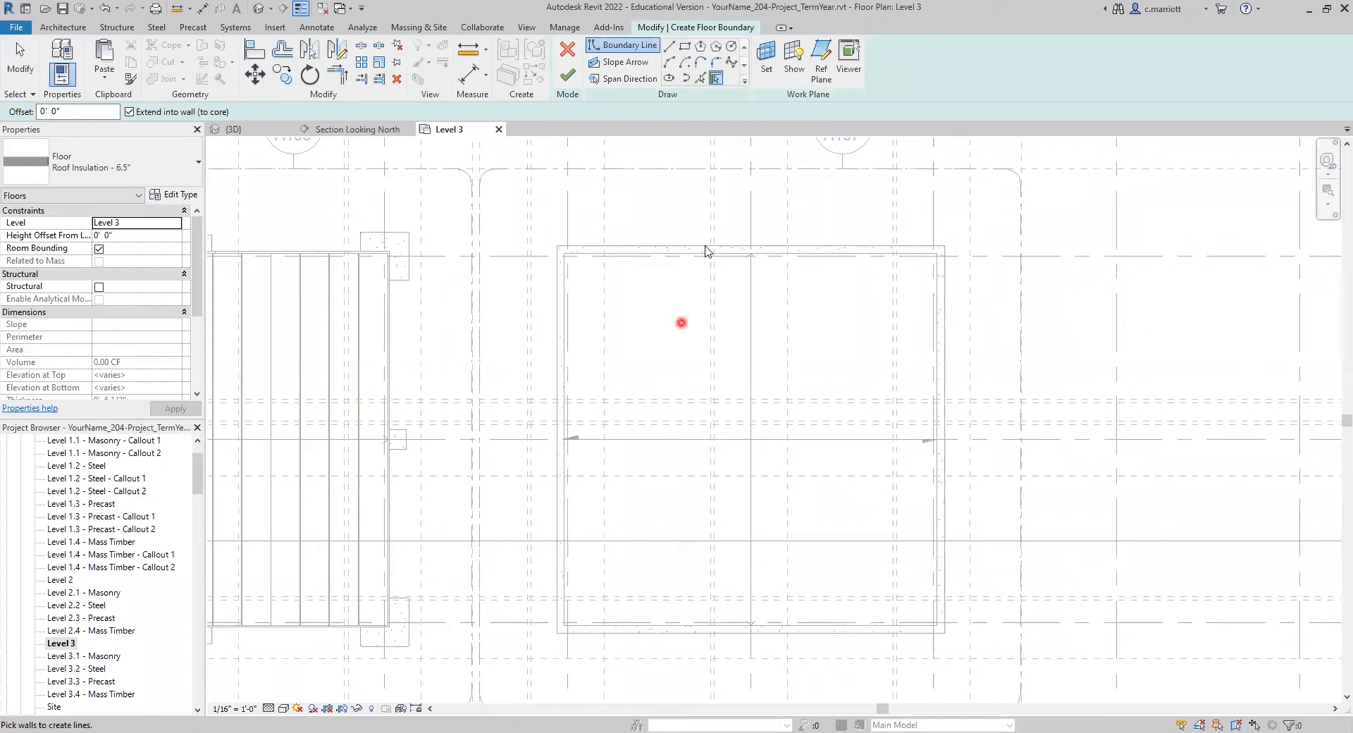
# Step: Sketch a rectangular floor boundary between opposite corners of the mass timber building's CLT roof slab and finish the insulation floor
pyautogui.click(686, 46)
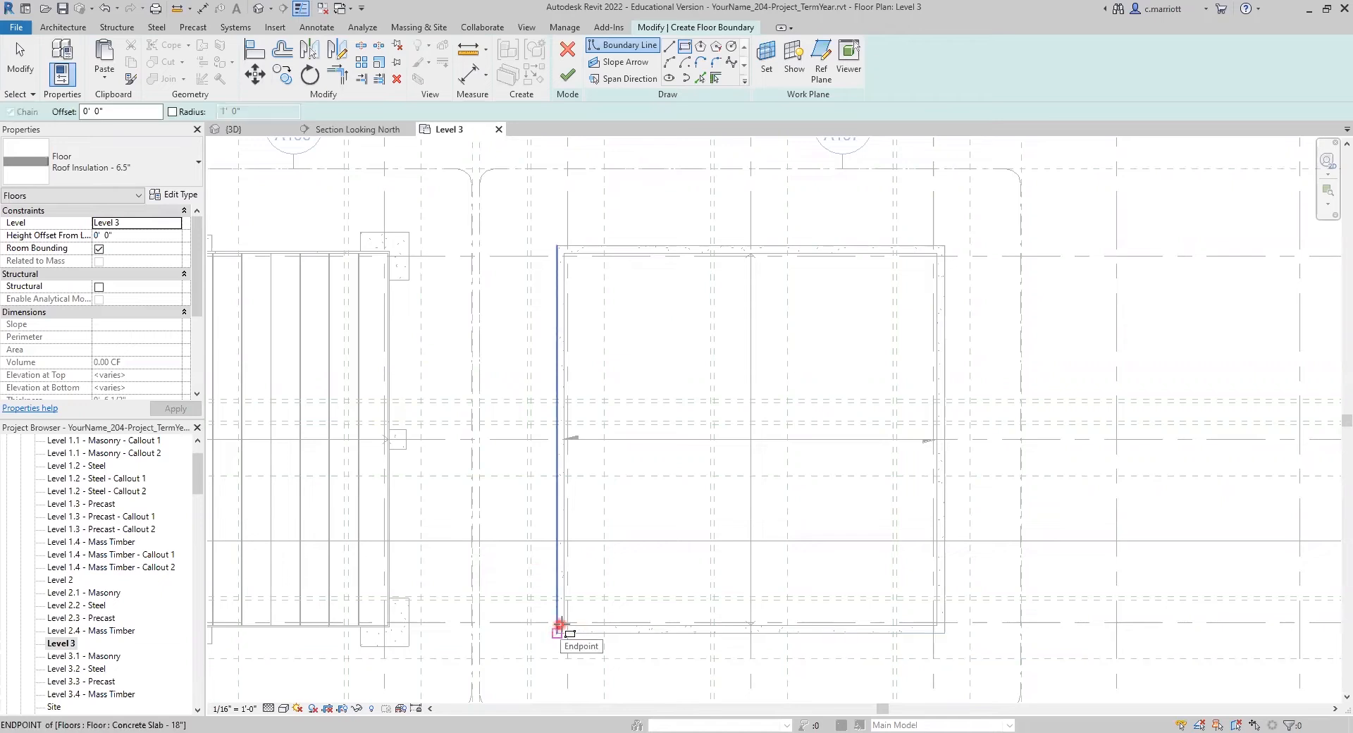
pyautogui.click(565, 625)
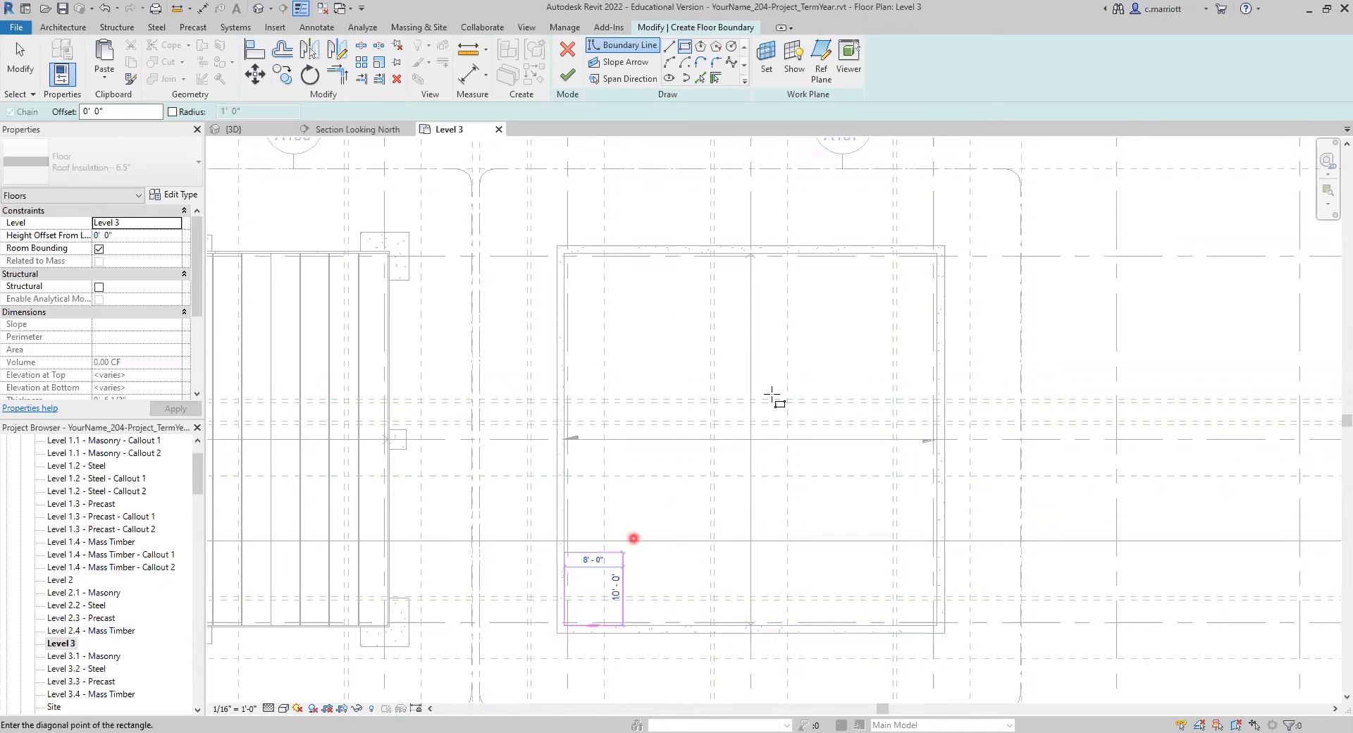
pyautogui.click(937, 252)
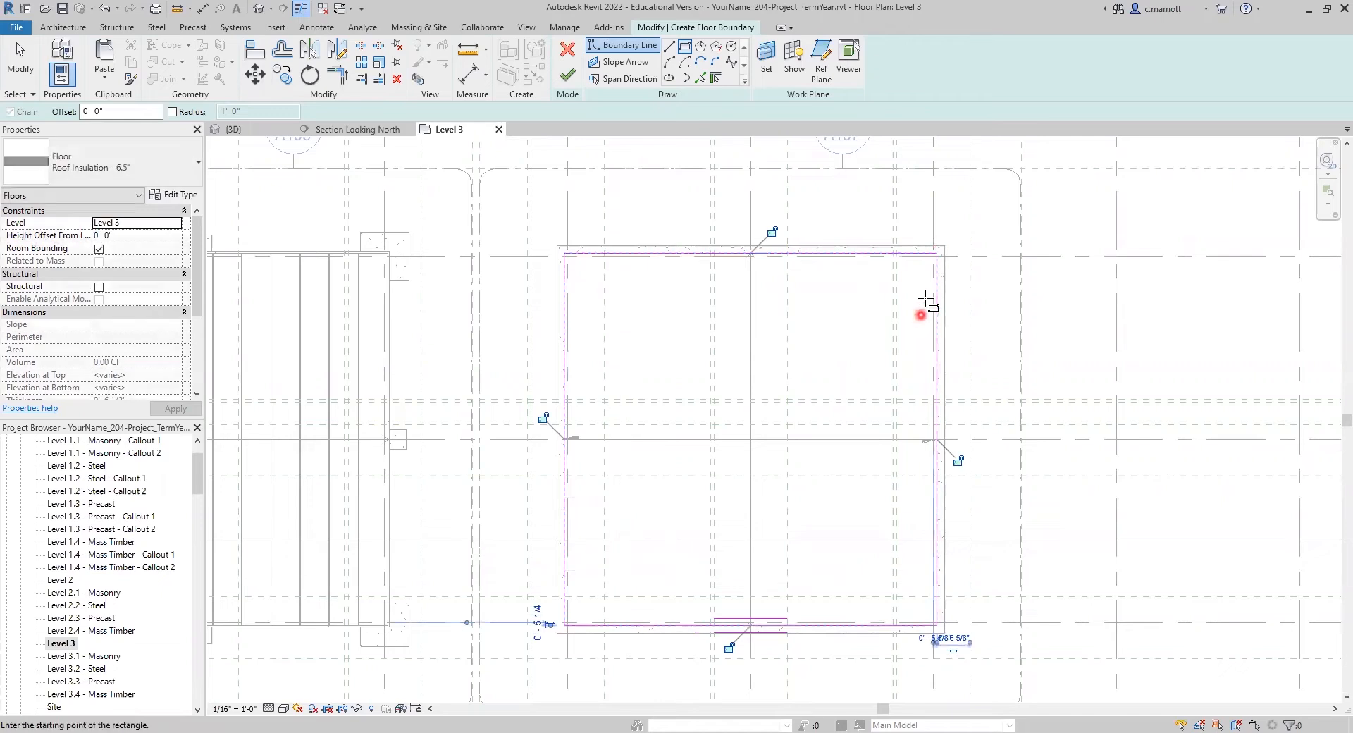
pyautogui.click(572, 79)
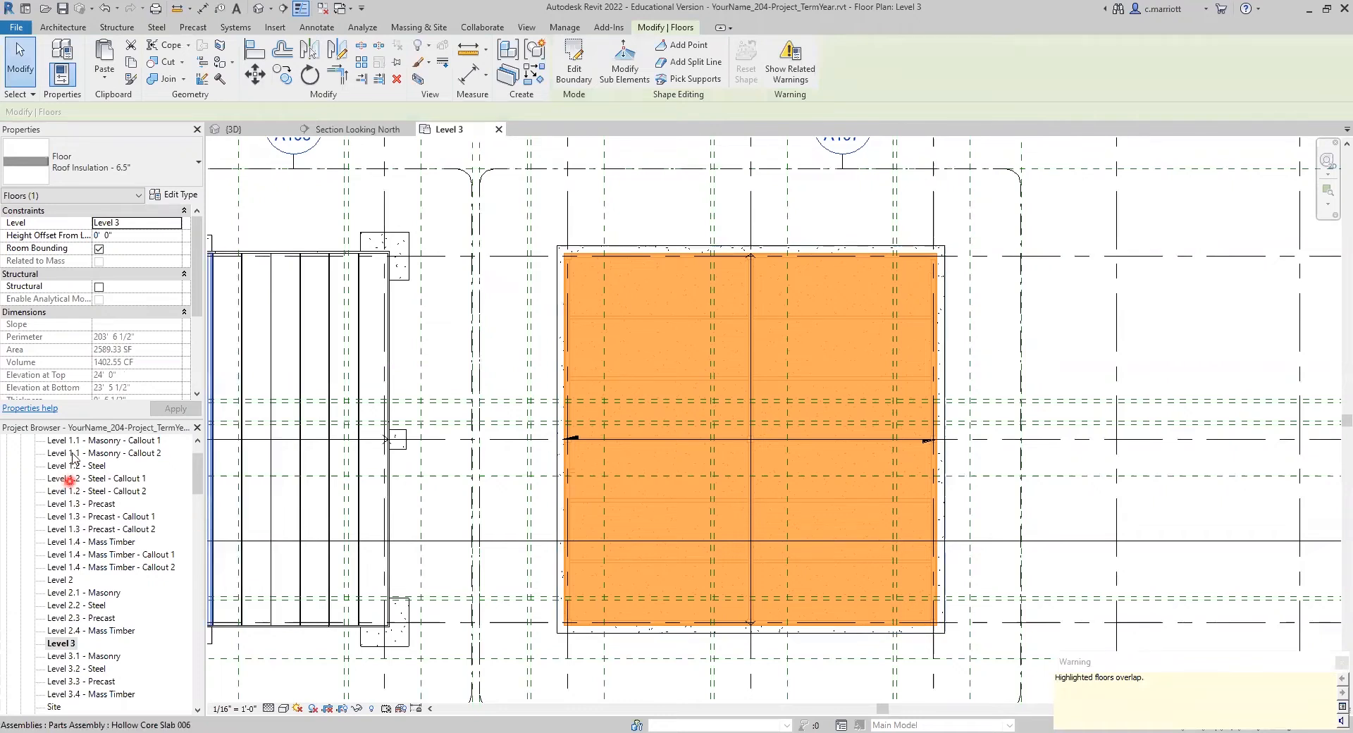
# Step: Switch to the Section Looking North view with the new roof insulation floor still selected
pyautogui.scroll(-1, 99, 659)
pyautogui.scroll(-6, 98, 659)
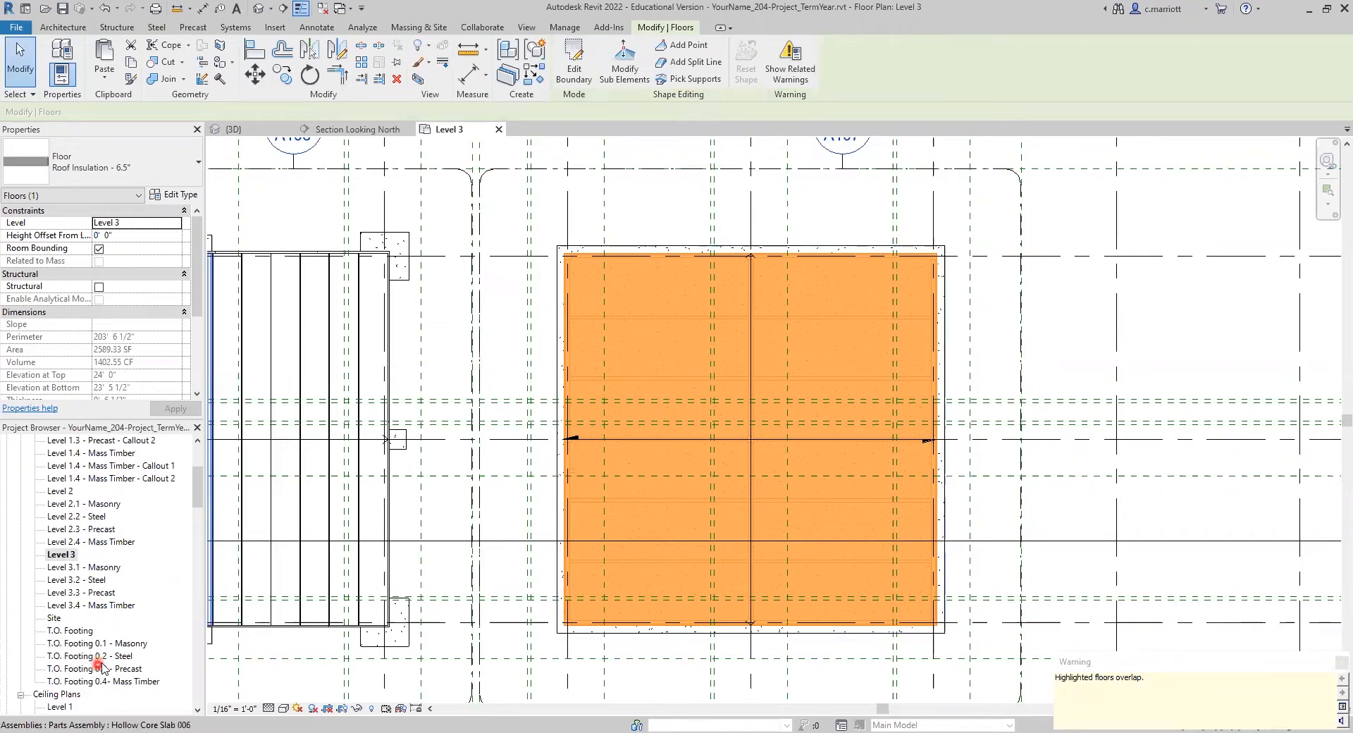
pyautogui.scroll(-3, 96, 660)
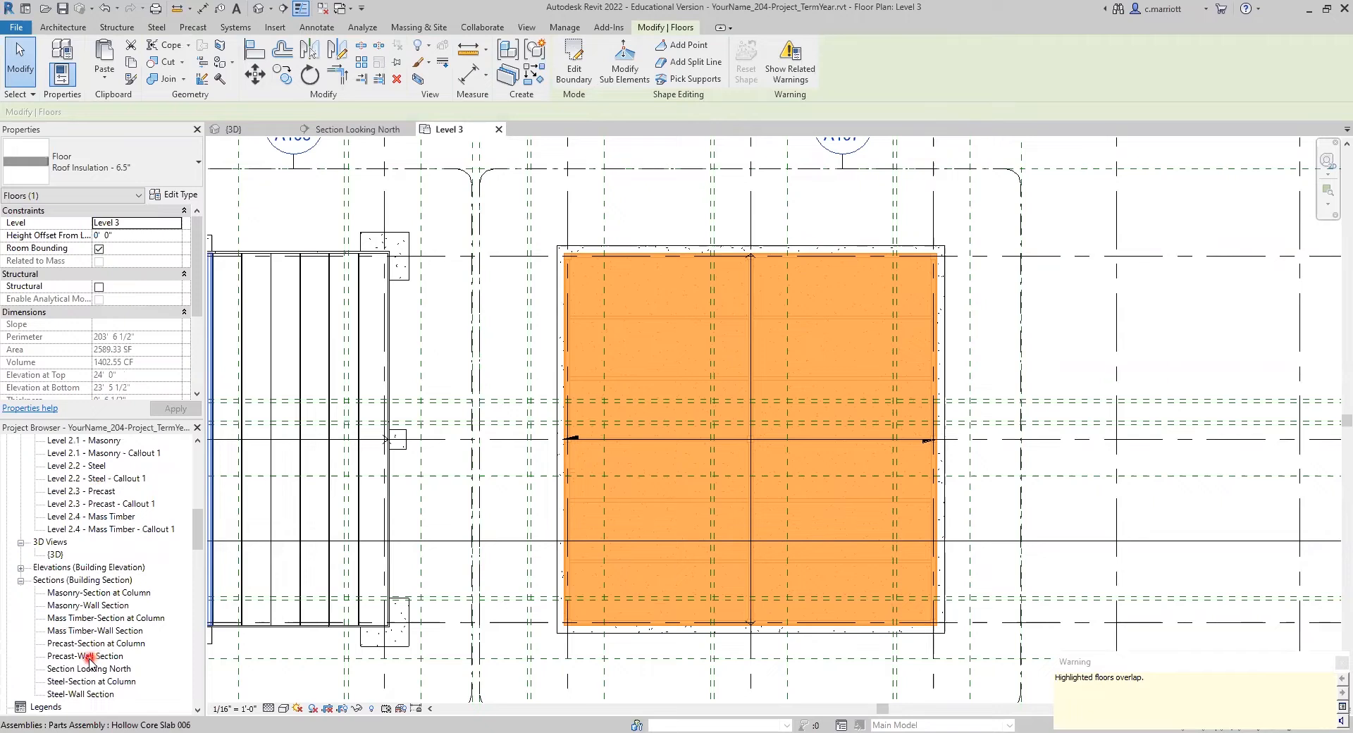
pyautogui.click(87, 669)
pyautogui.doubleClick(87, 671)
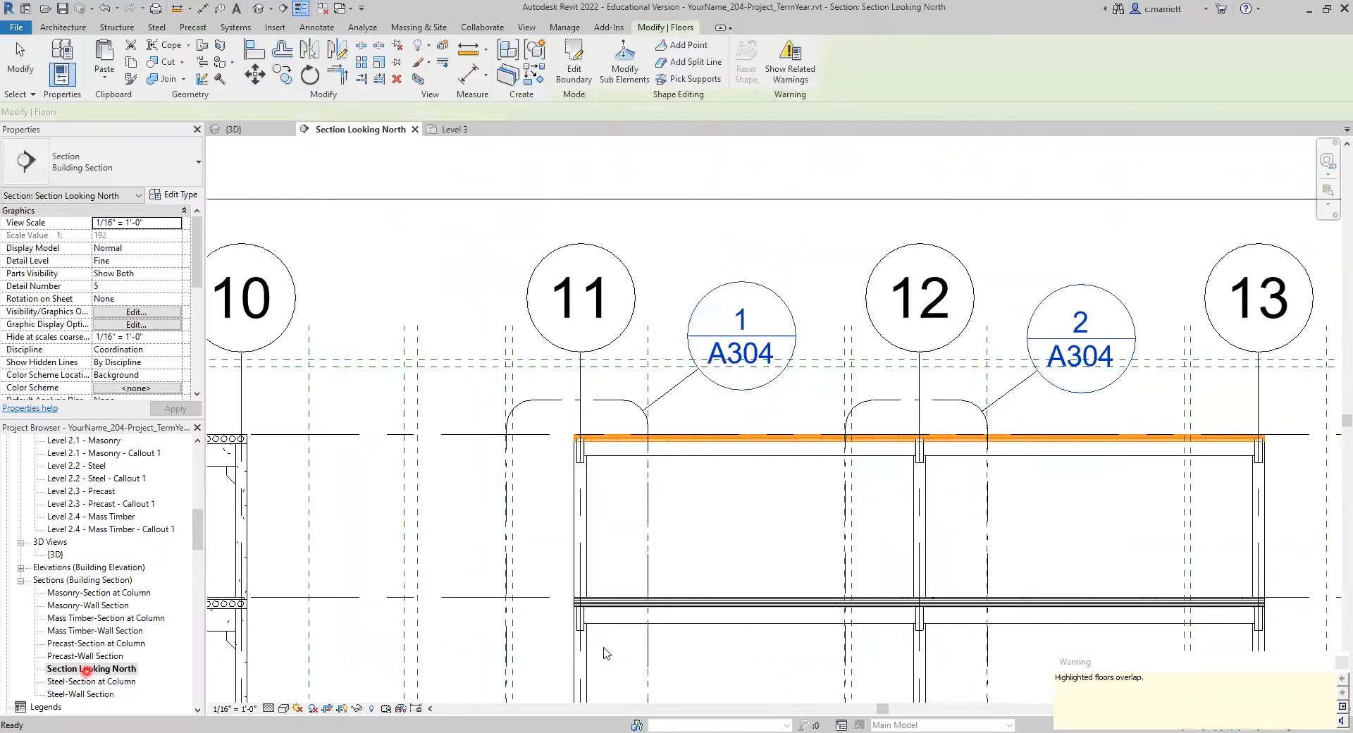
# Step: Raise the selected Roof Insulation - 6.5" floor by setting its height offset from Level 3 to 6 1/2"
pyautogui.scroll(4, 602, 444)
pyautogui.scroll(1, 438, 311)
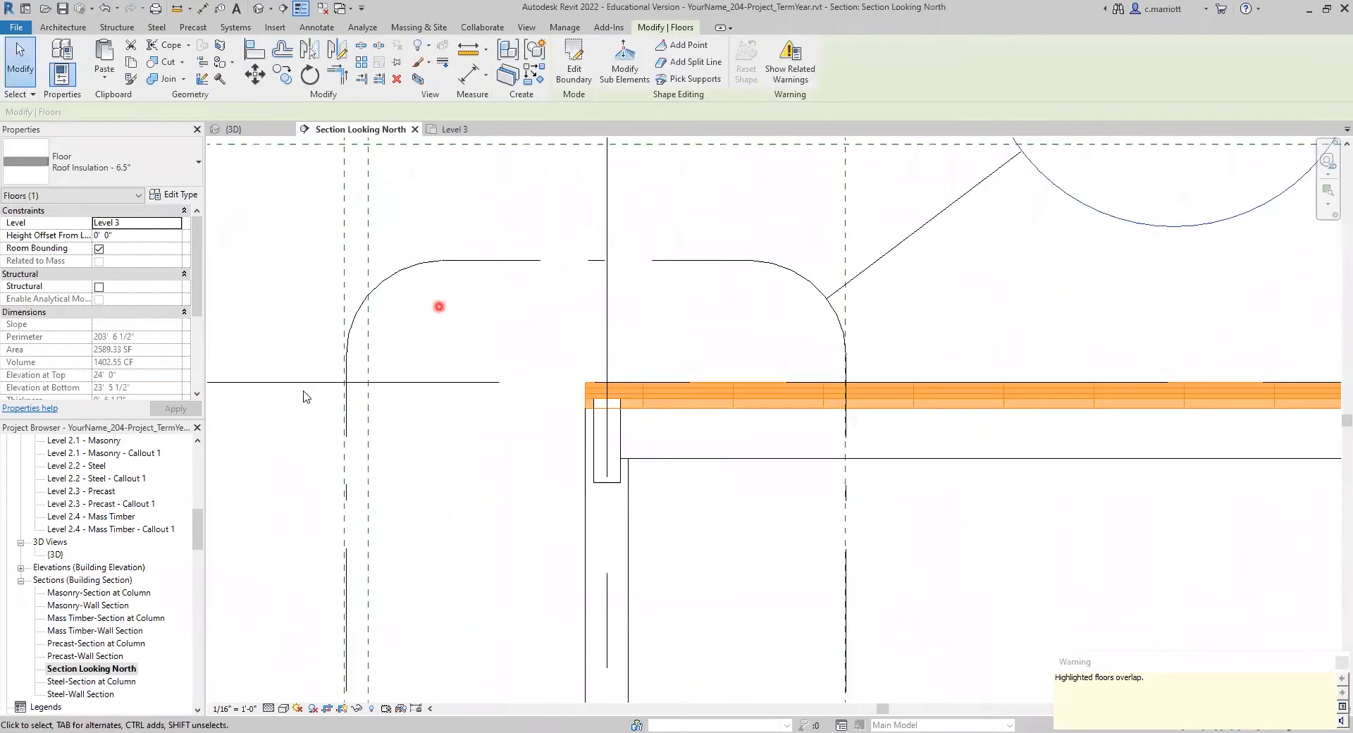
pyautogui.click(108, 235)
pyautogui.click(68, 239)
pyautogui.write('6.')
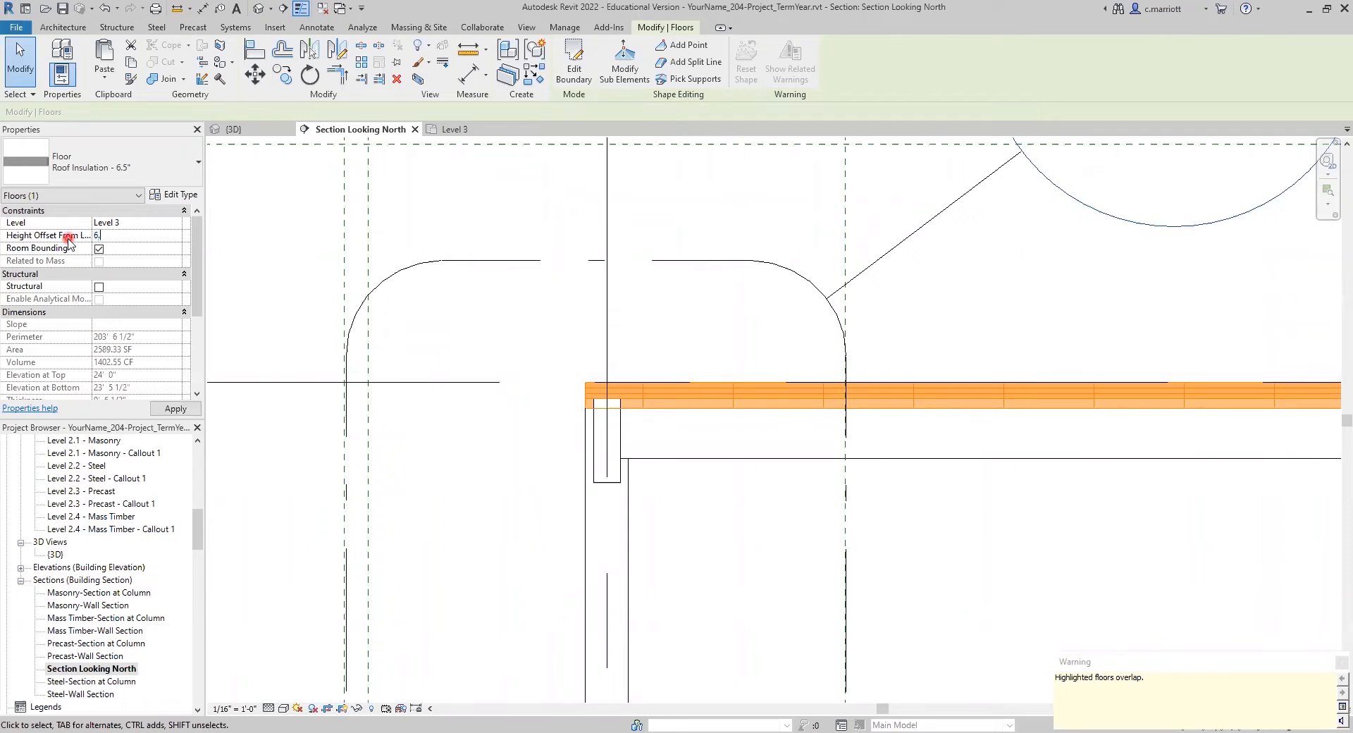
pyautogui.write('5')
pyautogui.press('Return')
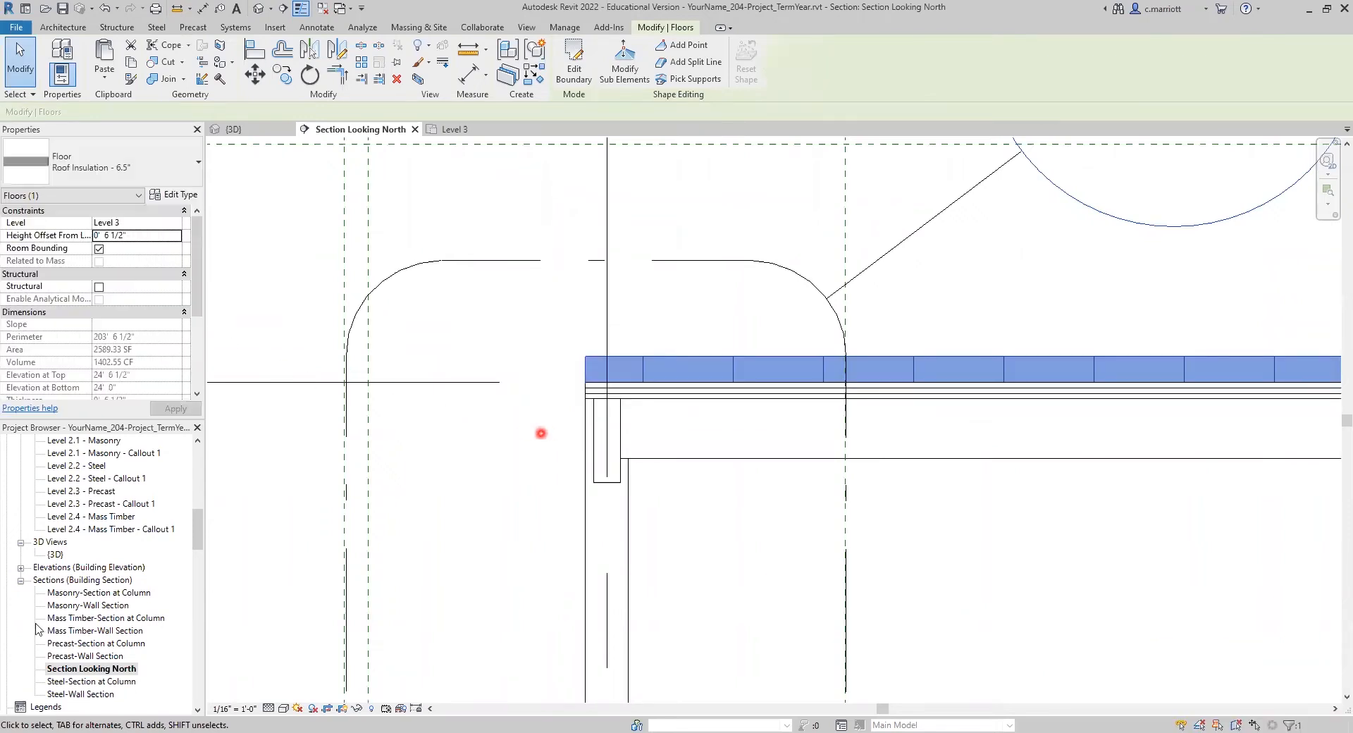
pyautogui.scroll(-5, 296, 547)
pyautogui.moveTo(590, 608); pyautogui.dragTo(451, 613, button='middle')
pyautogui.scroll(3, 360, 463)
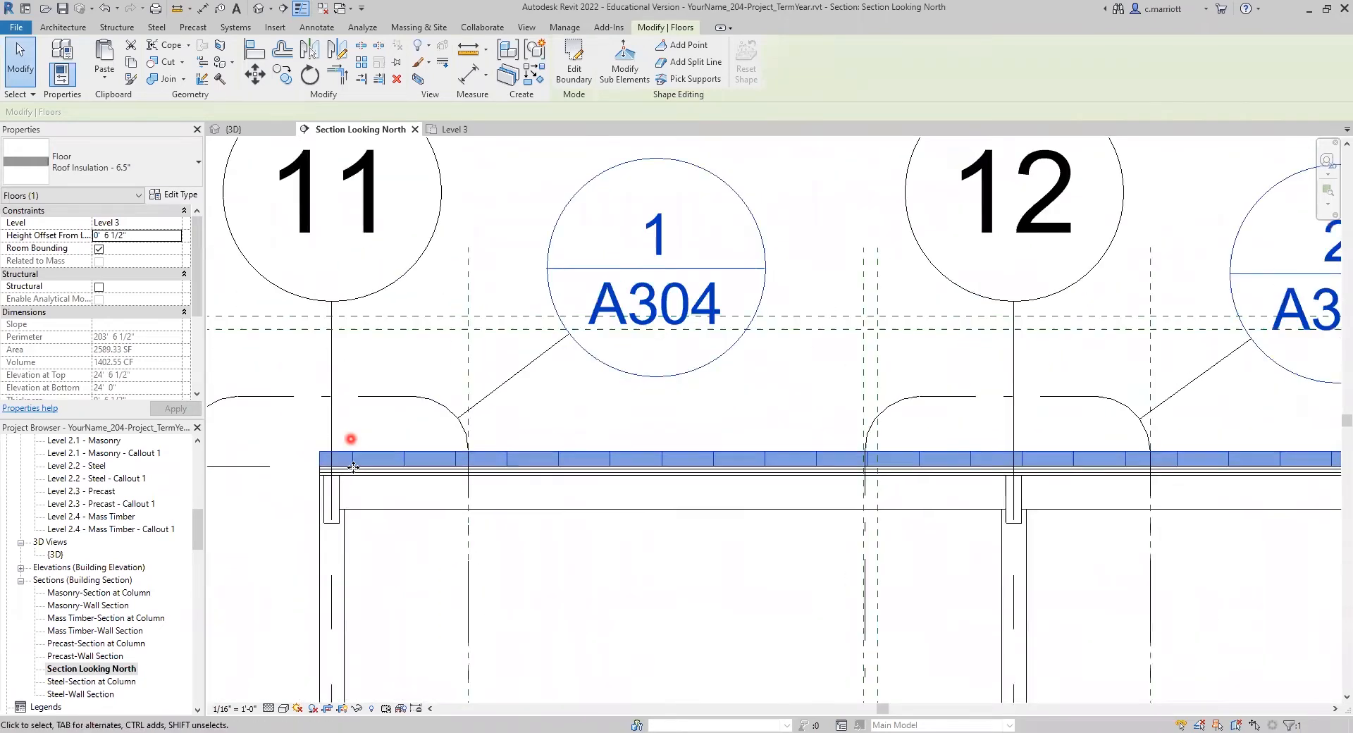
pyautogui.scroll(2, 360, 462)
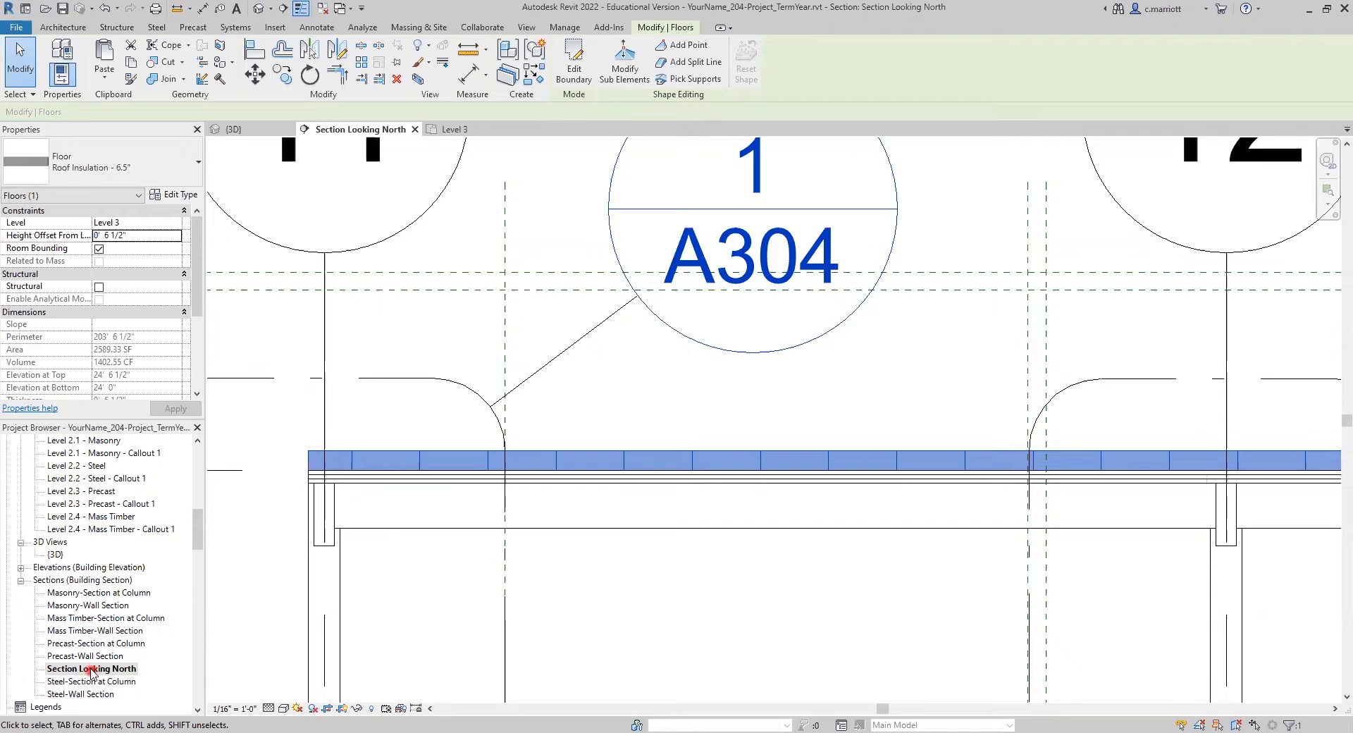
# Step: Open the Level 3 floor plan and select the mass timber building's roof insulation floor
pyautogui.click(198, 474)
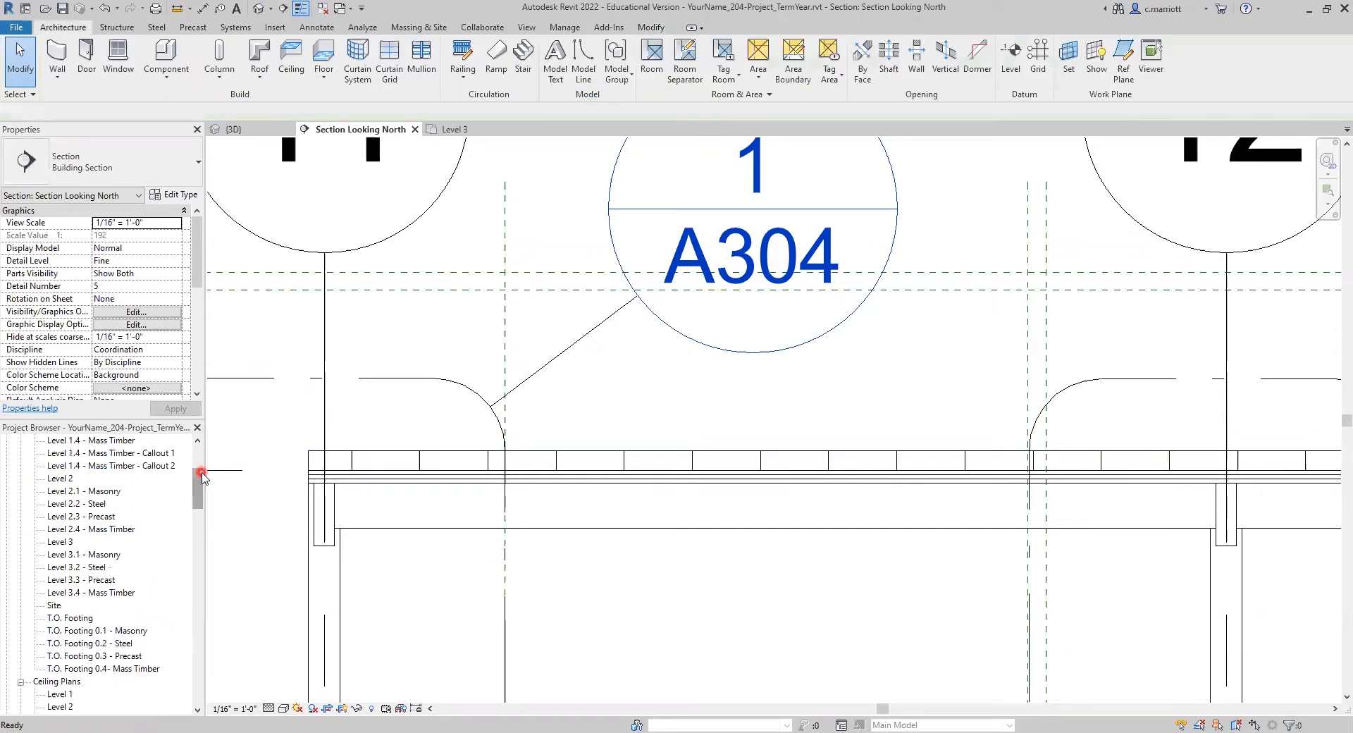
pyautogui.click(70, 542)
pyautogui.doubleClick(70, 542)
pyautogui.moveTo(740, 317); pyautogui.dragTo(580, 366, button='middle')
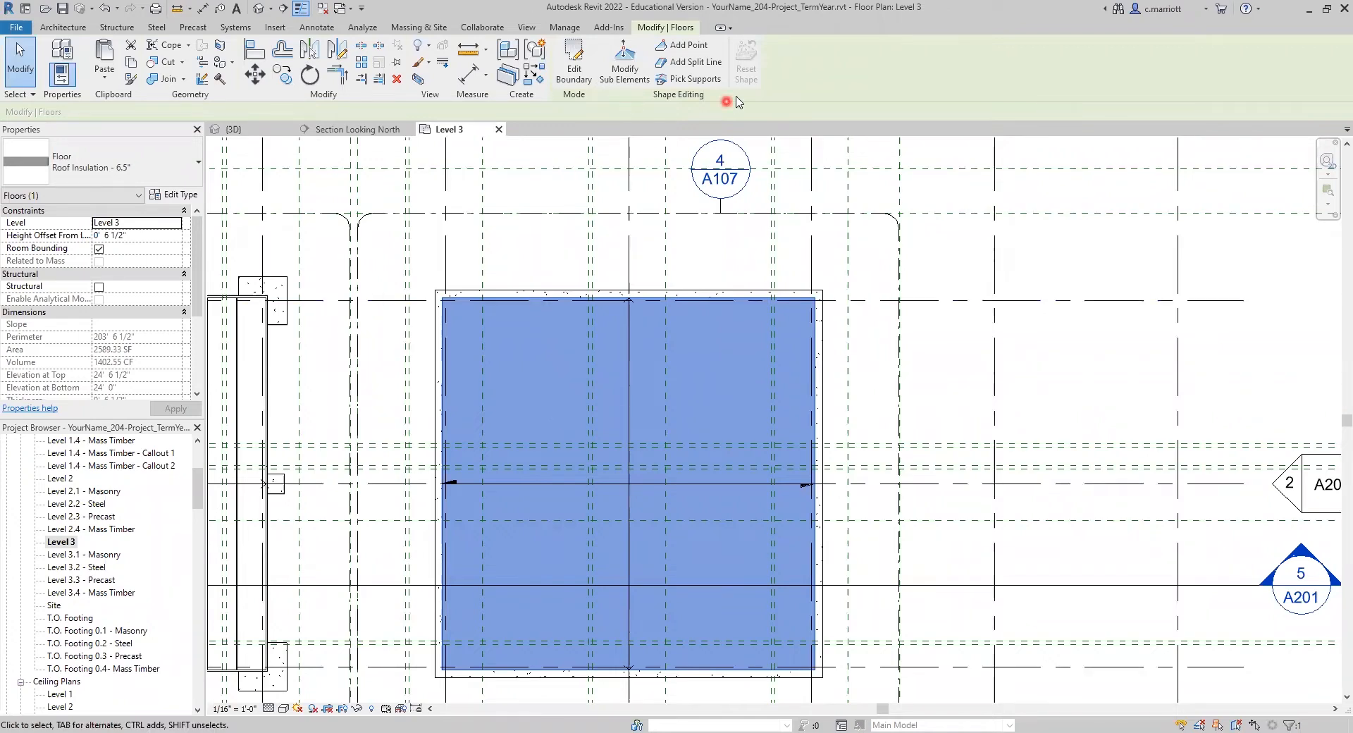
# Step: Add a split line along grid 12 between the insulation floor's north and south edges, and exit shape editing
pyautogui.click(682, 65)
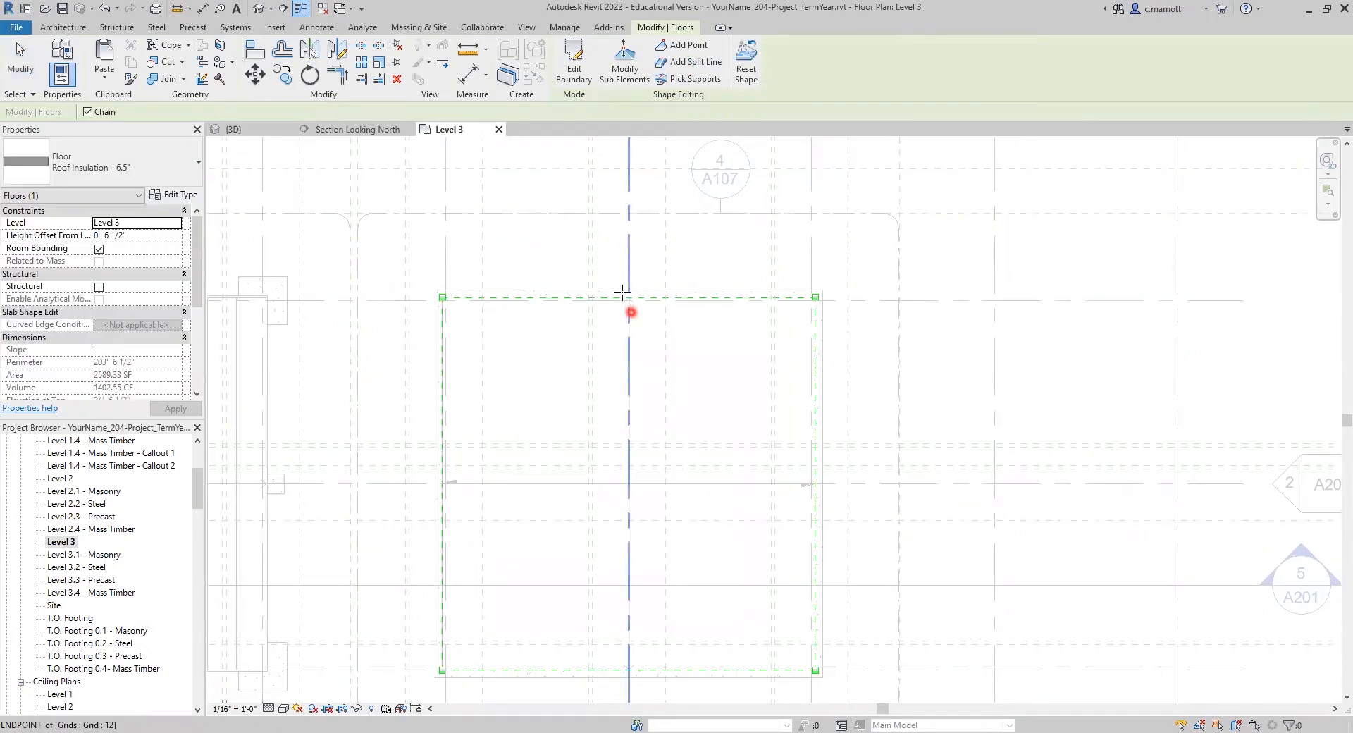
pyautogui.scroll(2, 626, 296)
pyautogui.scroll(3, 629, 317)
pyautogui.click(631, 287)
pyautogui.scroll(-5, 632, 286)
pyautogui.scroll(-4, 627, 321)
pyautogui.moveTo(632, 543); pyautogui.dragTo(644, 417, button='middle')
pyautogui.scroll(4, 626, 477)
pyautogui.scroll(1, 675, 435)
pyautogui.click(666, 430)
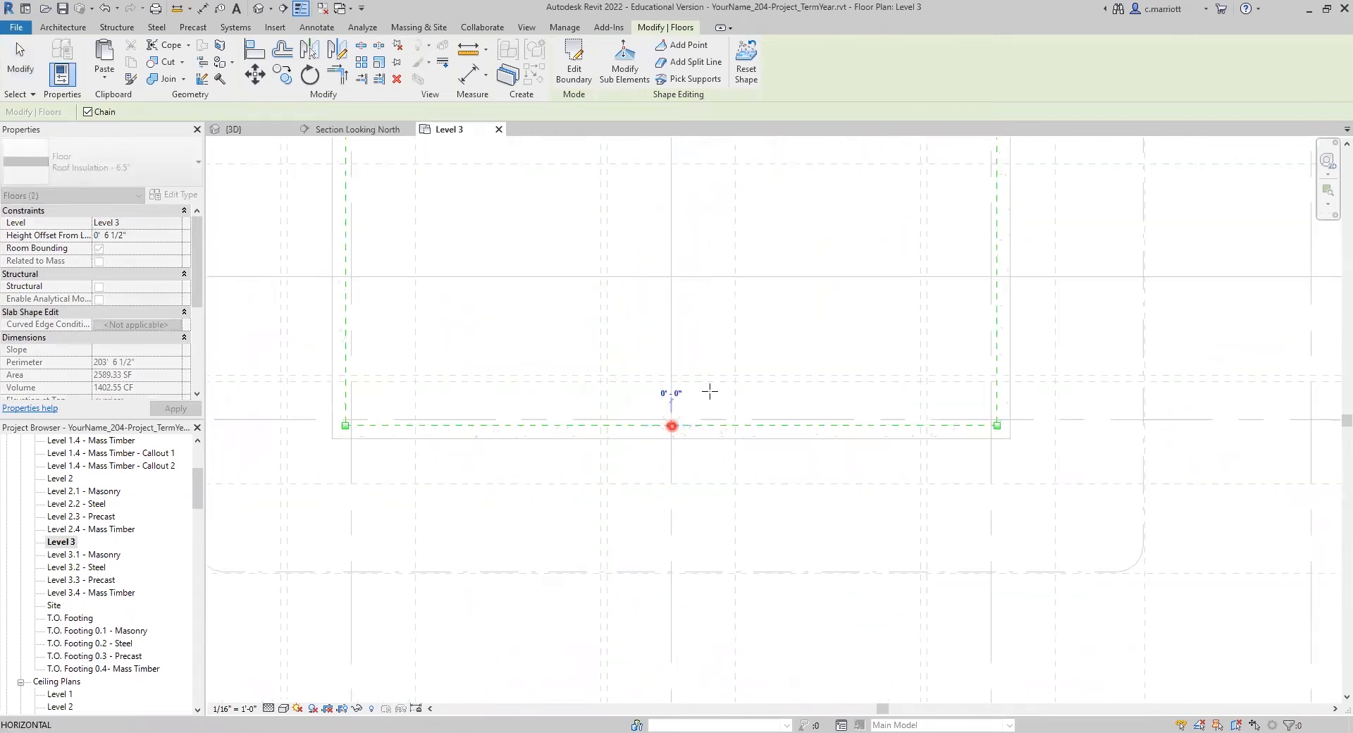
pyautogui.press('Escape')
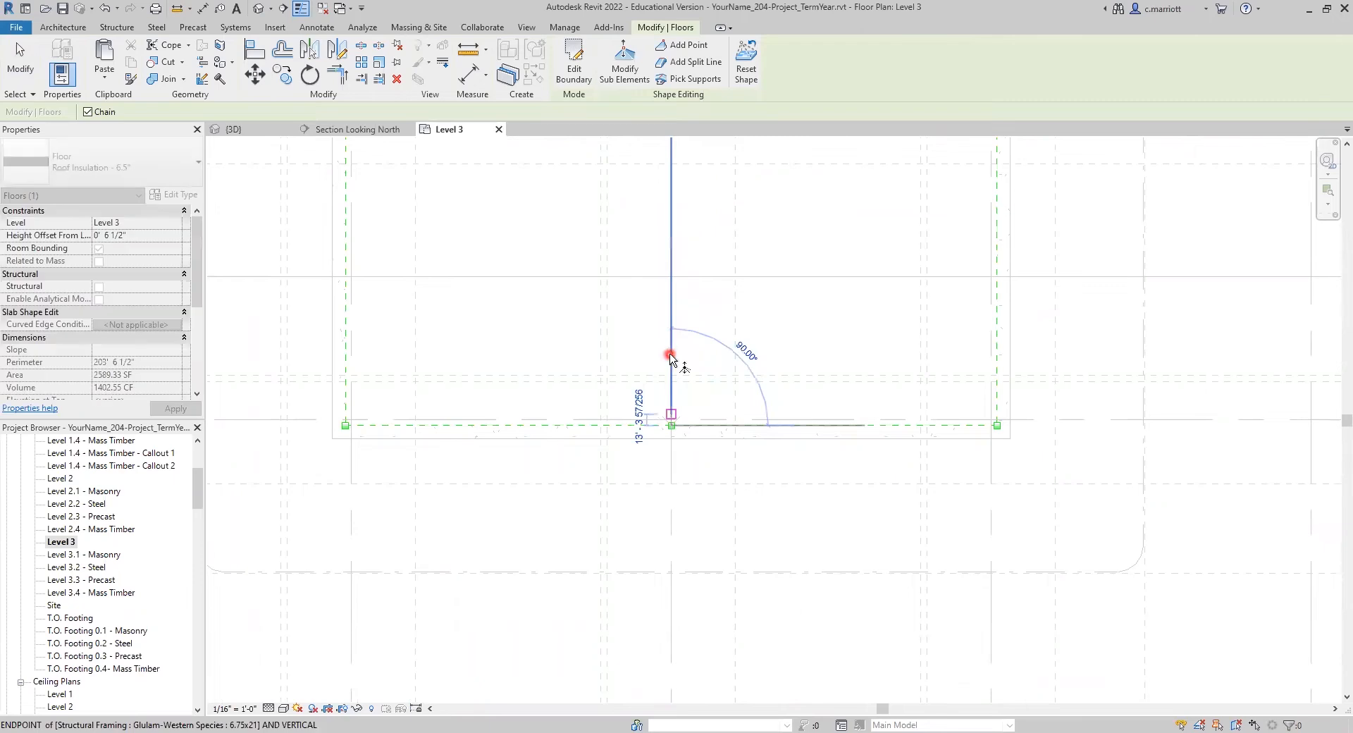
pyautogui.press('Escape')
pyautogui.scroll(-3, 680, 356)
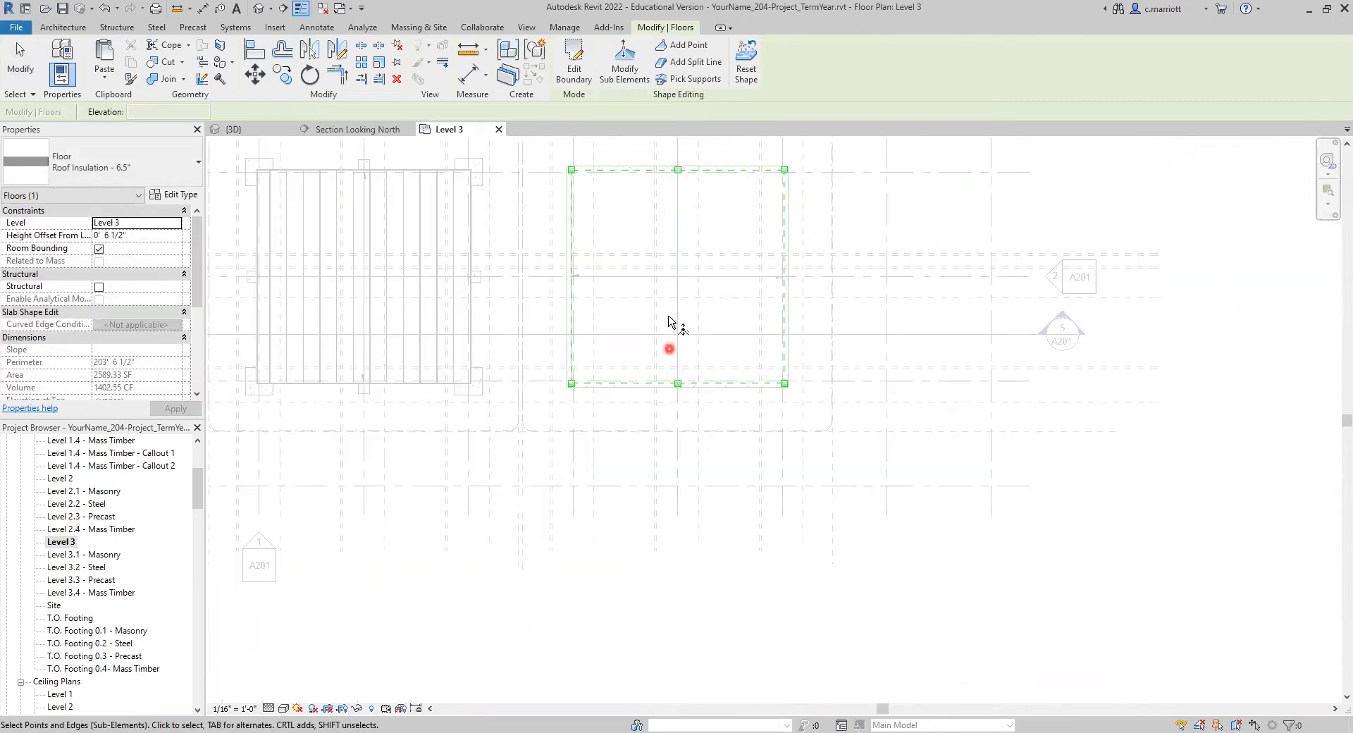
pyautogui.scroll(-2, 677, 314)
pyautogui.scroll(1, 698, 296)
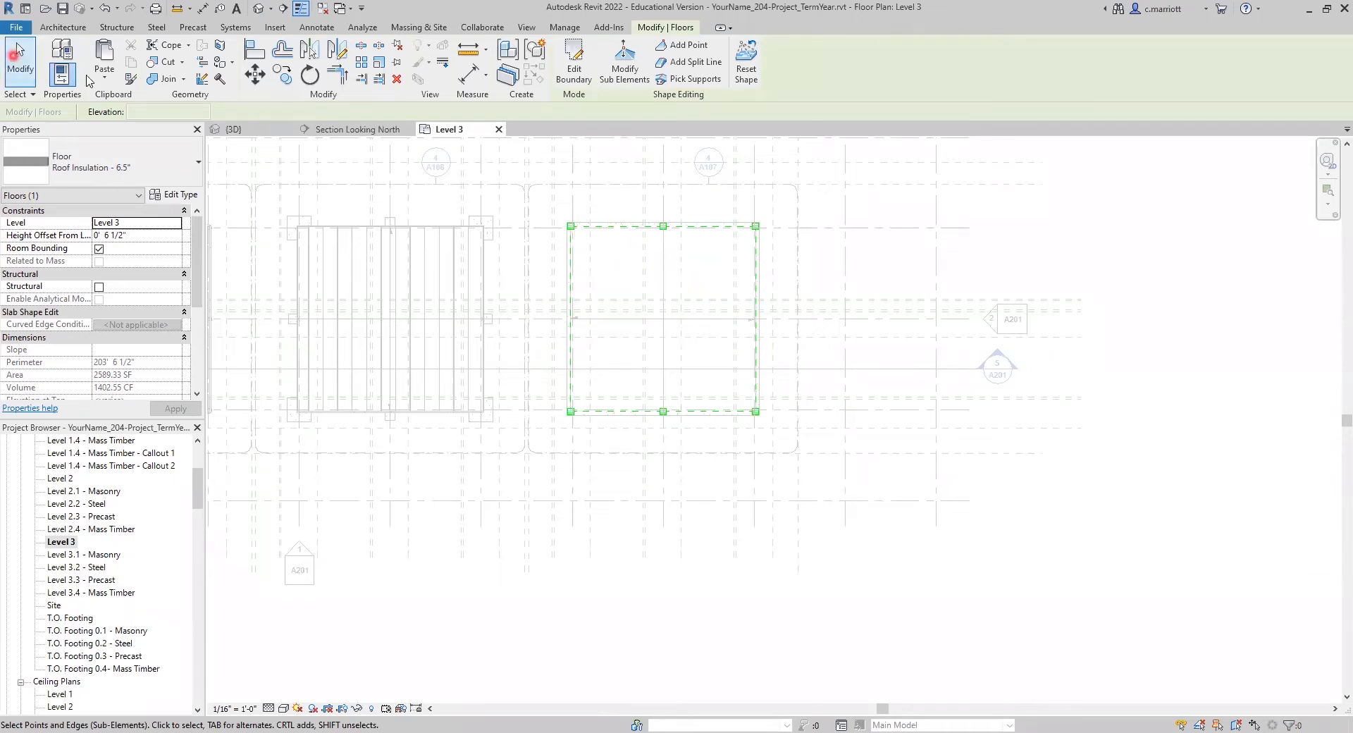
pyautogui.press('Escape')
pyautogui.press('Escape')
# Step: Open the Level 2 reflected ceiling plan and examine the mass timber building's beam and column layout
pyautogui.scroll(3, 707, 230)
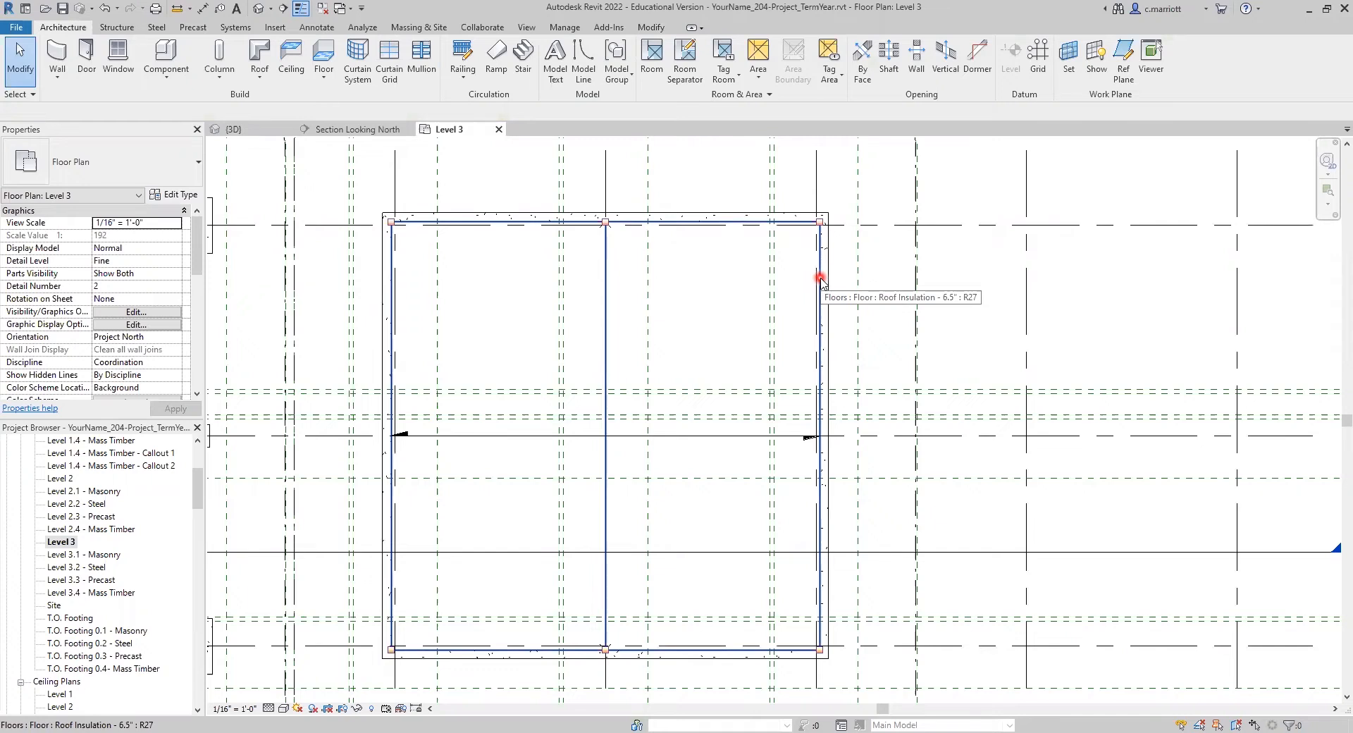
pyautogui.scroll(-5, 740, 335)
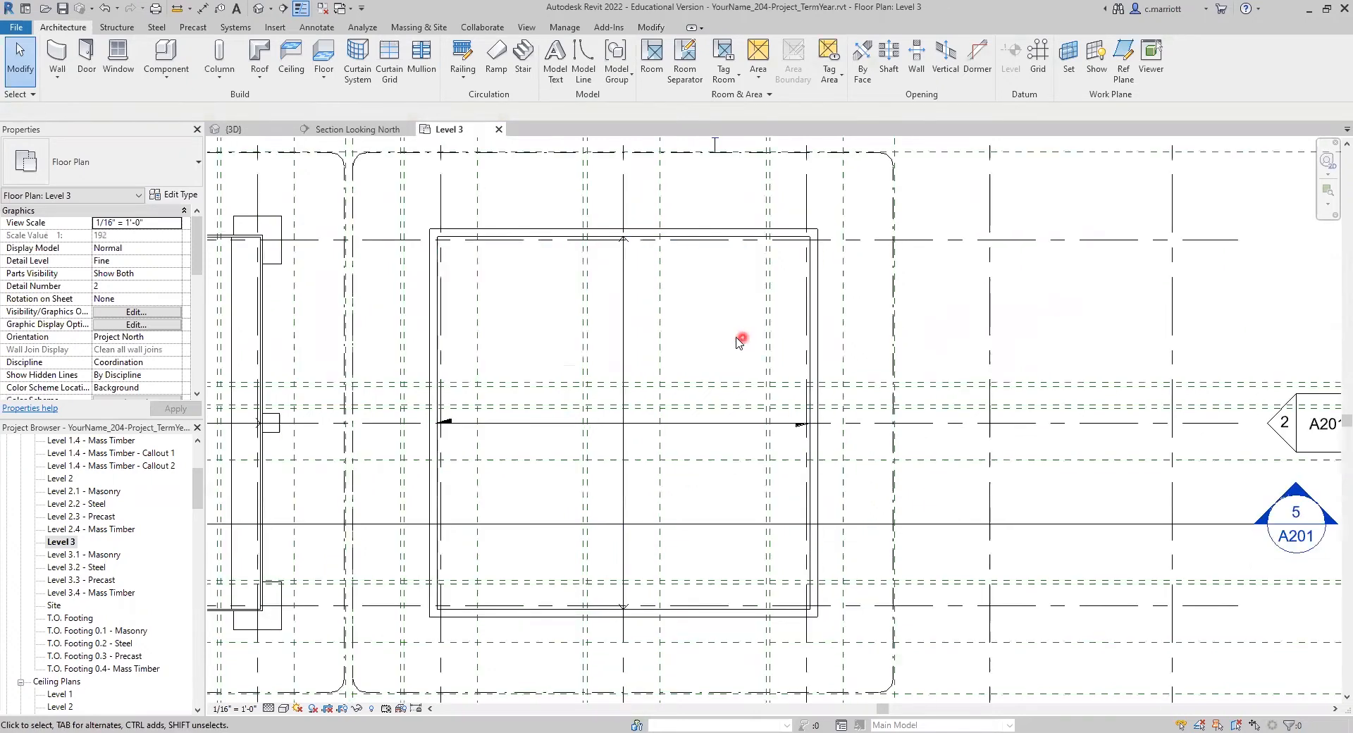
pyautogui.scroll(-2, 253, 514)
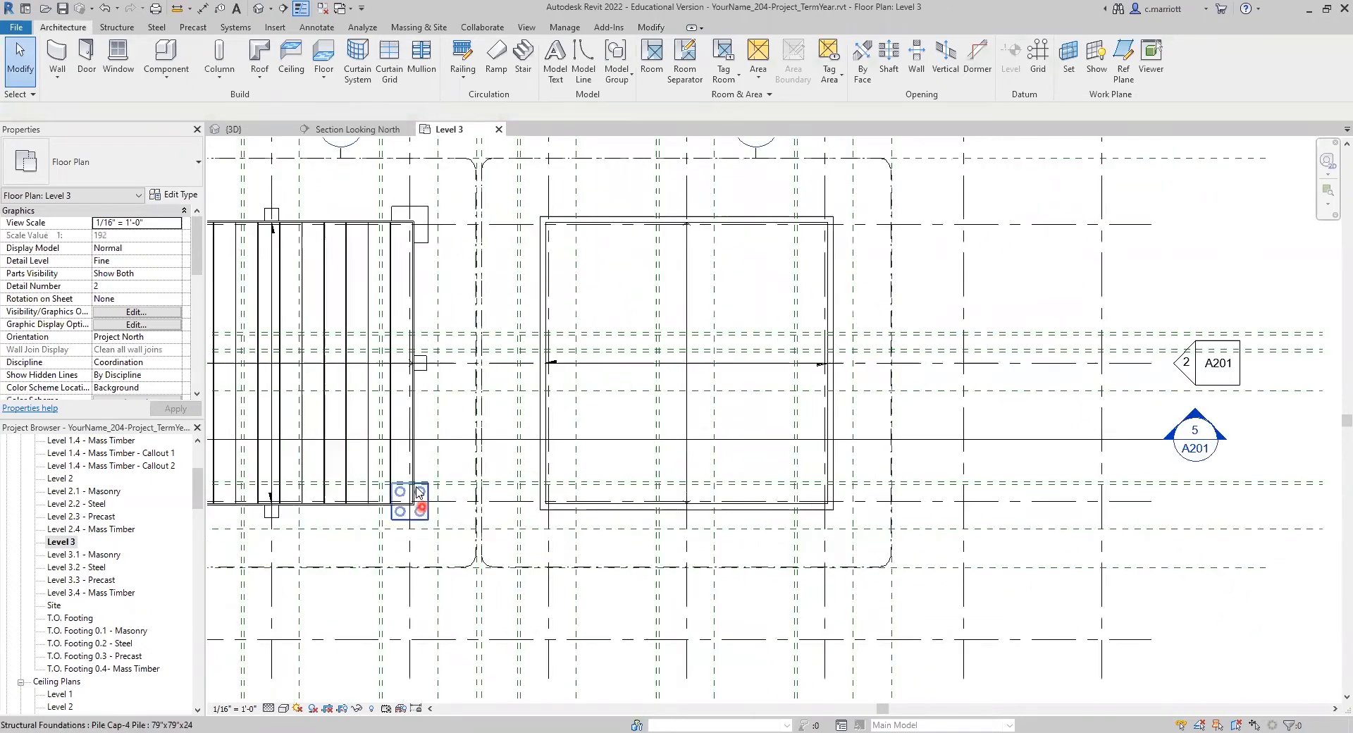
pyautogui.scroll(-4, 150, 589)
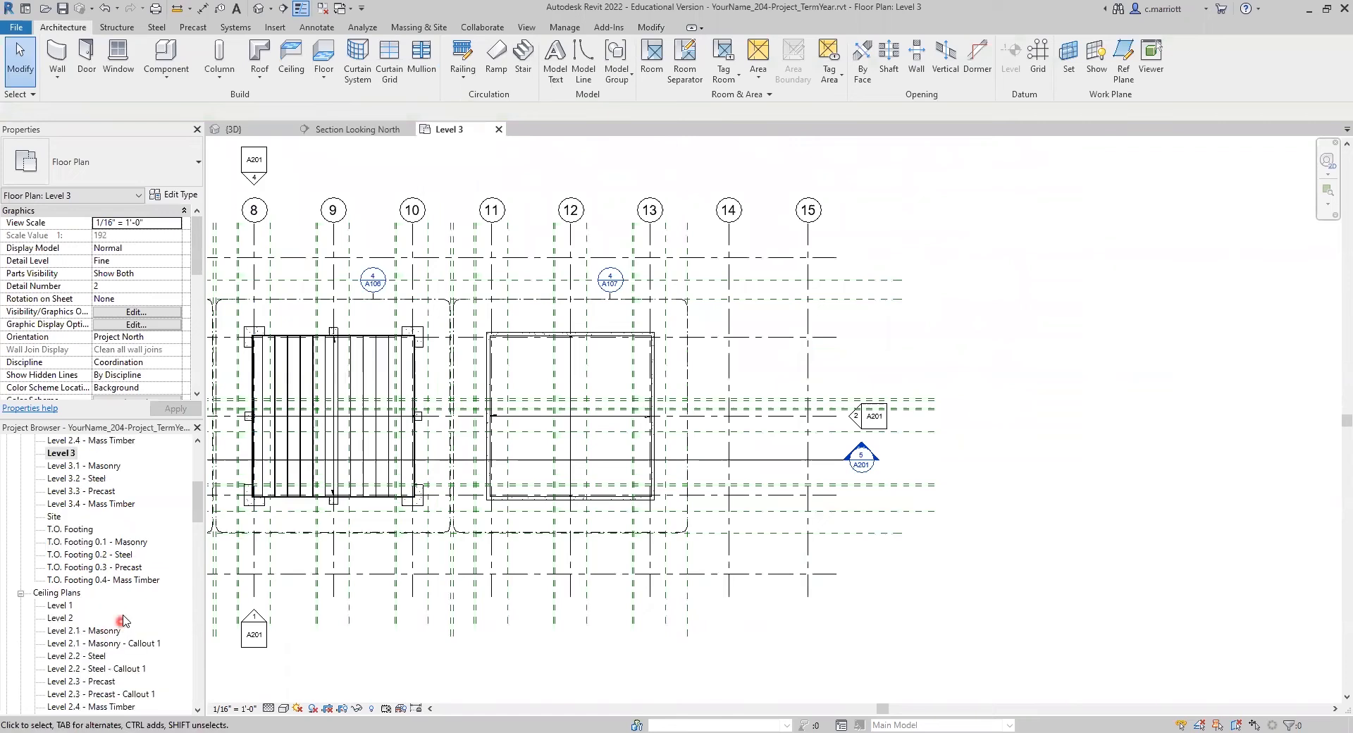
pyautogui.scroll(-1, 95, 645)
pyautogui.doubleClick(60, 542)
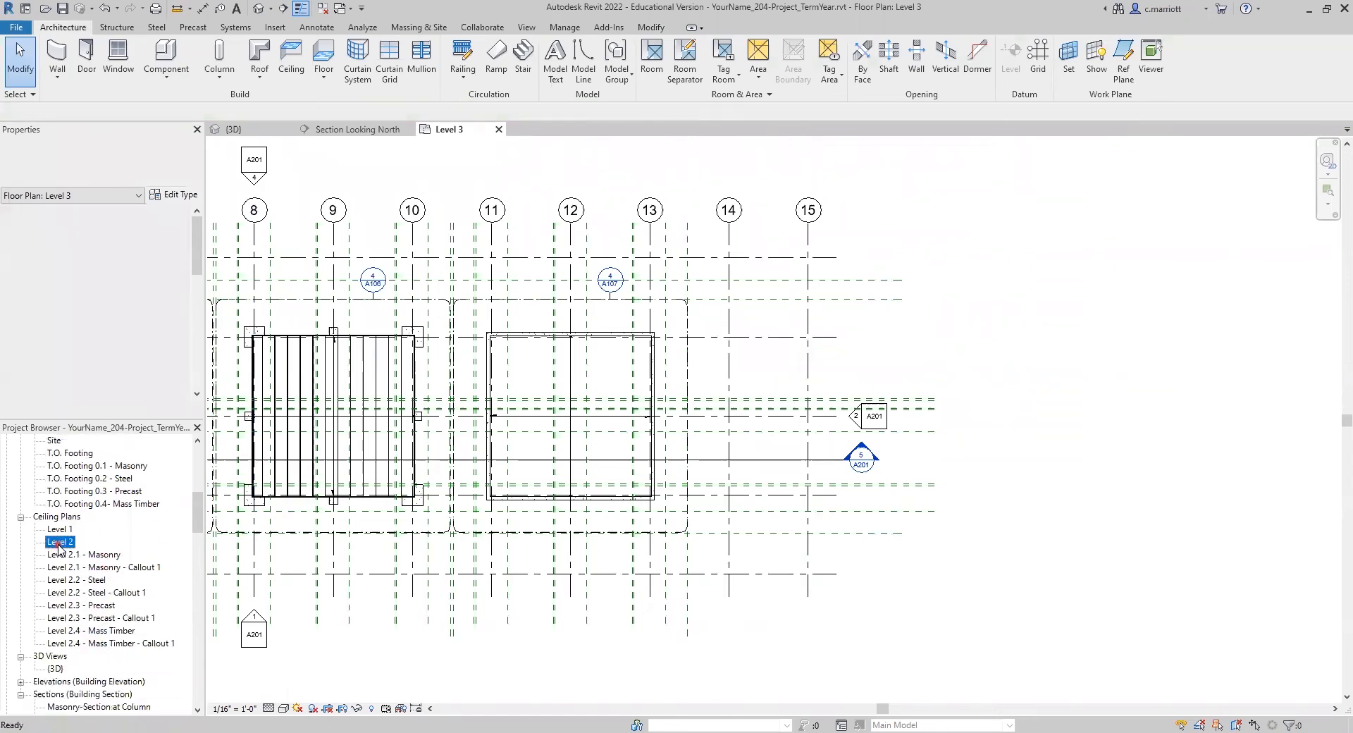
pyautogui.scroll(3, 611, 411)
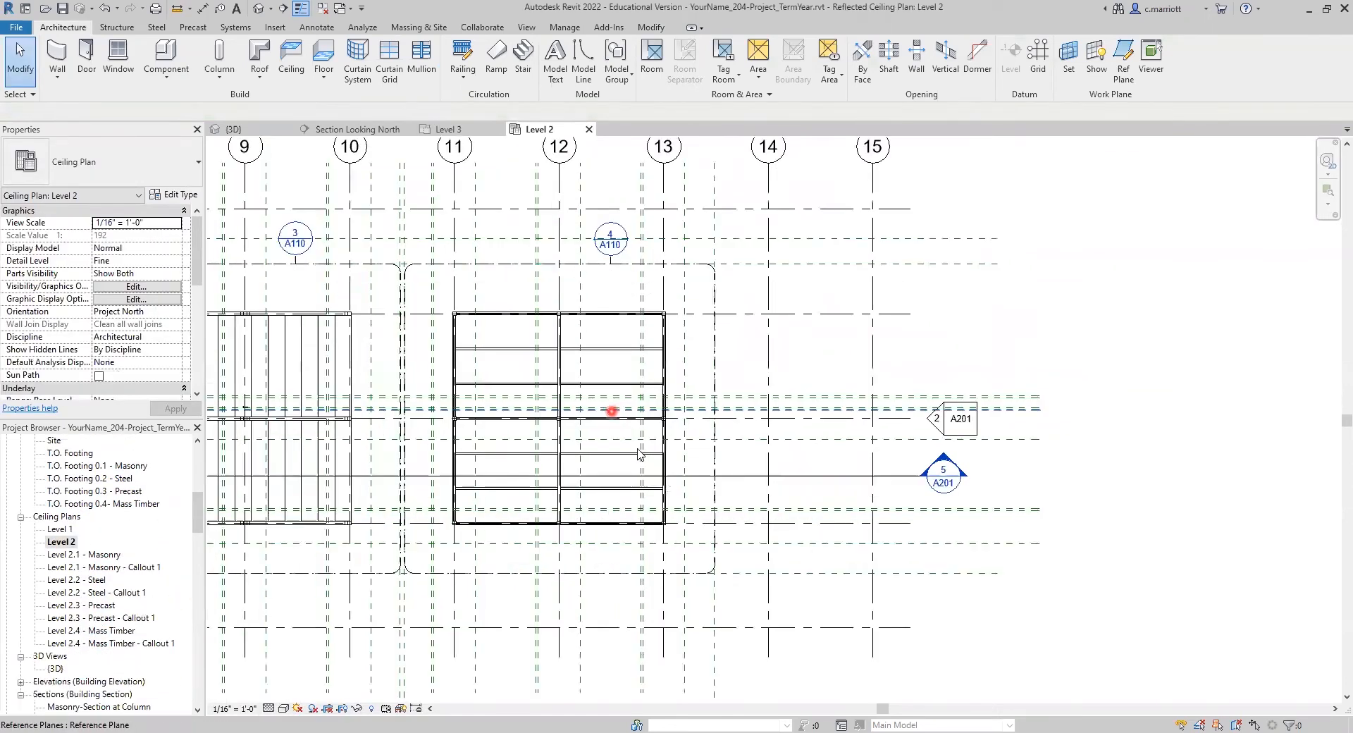
pyautogui.scroll(4, 631, 450)
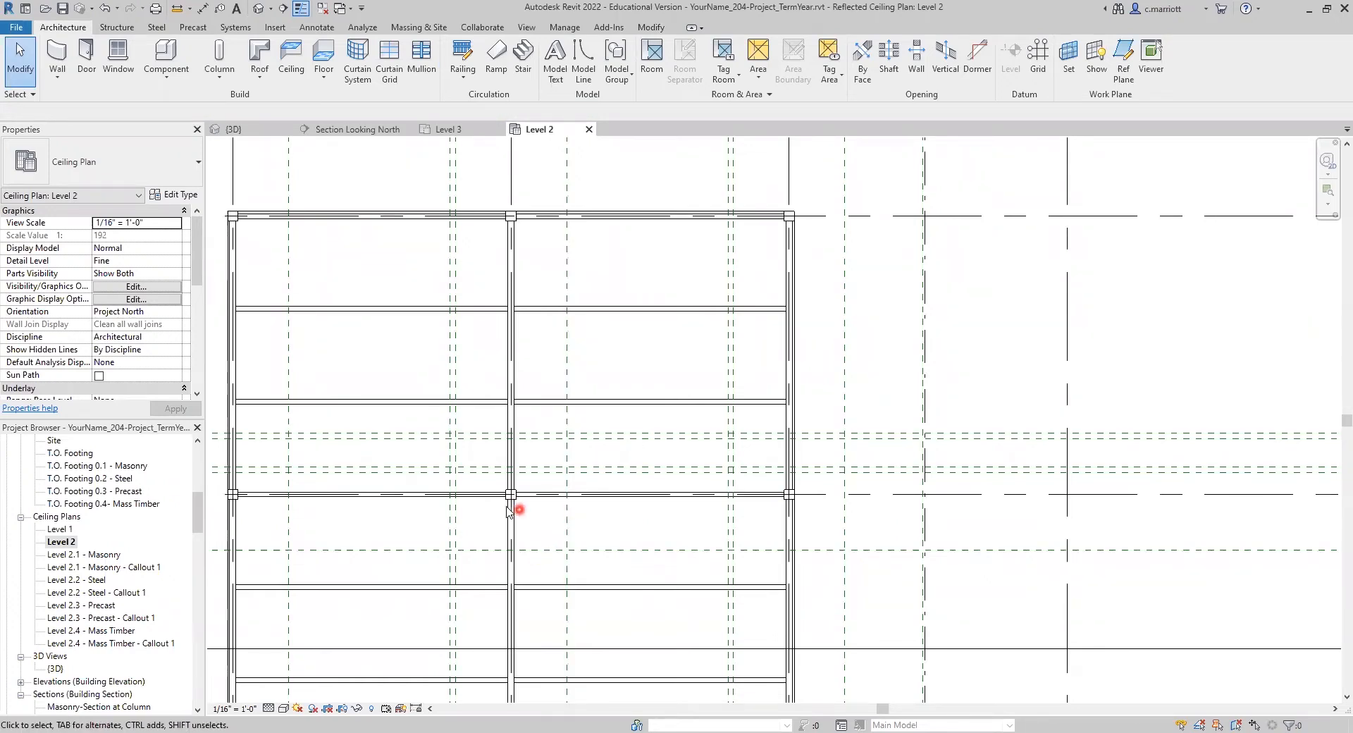
pyautogui.scroll(1, 510, 506)
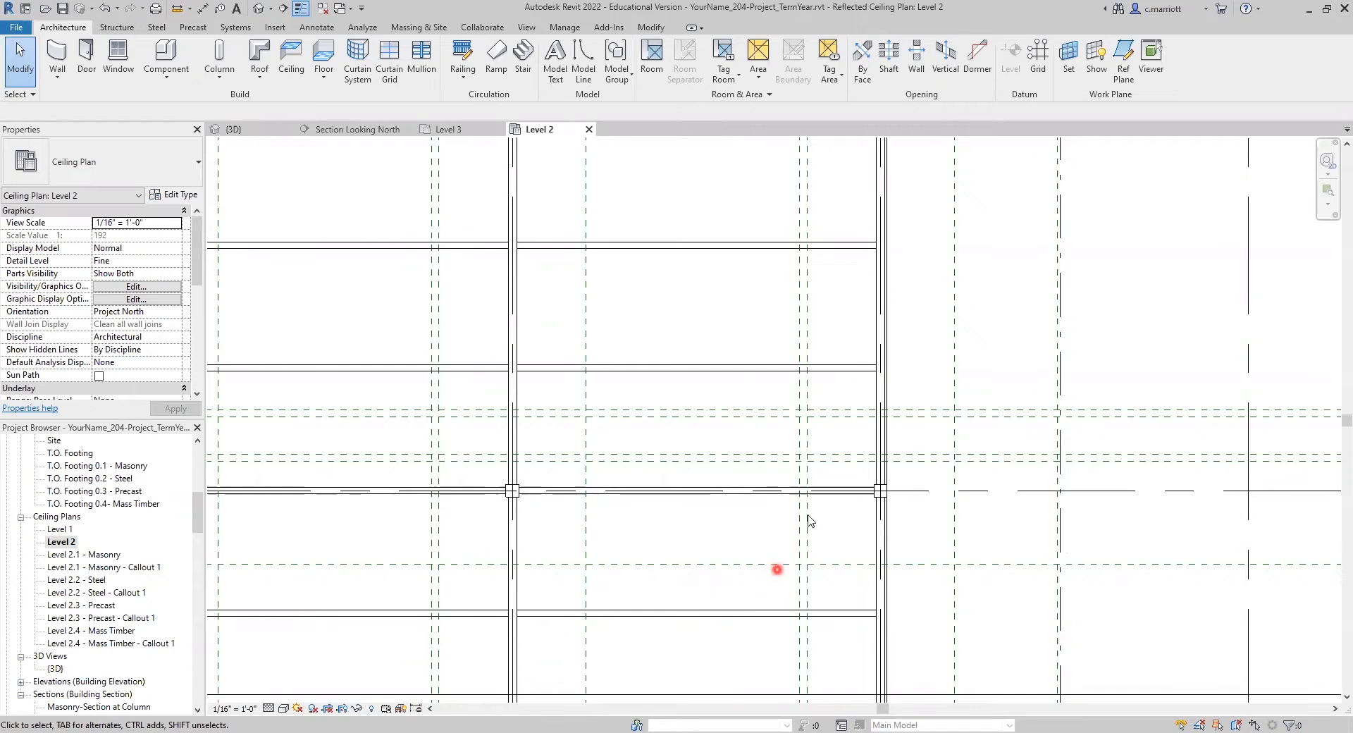
pyautogui.scroll(-5, 705, 506)
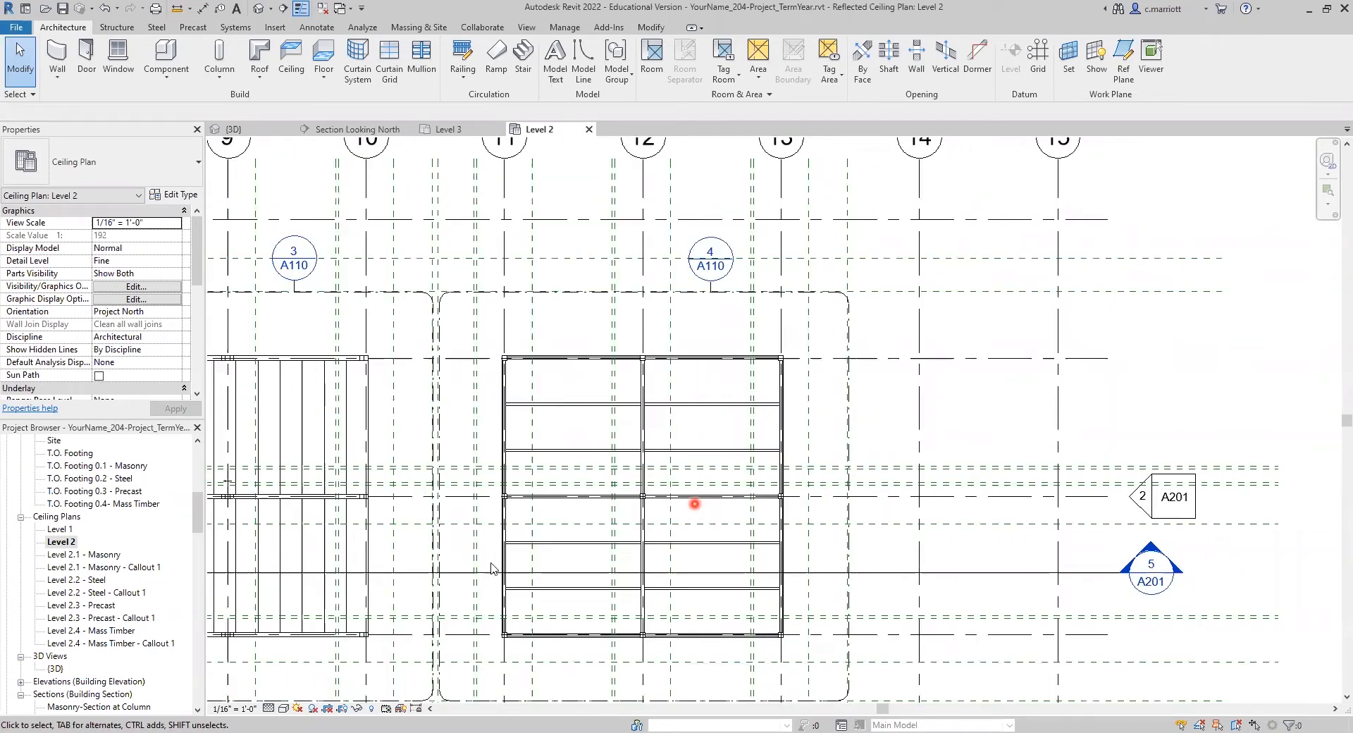
# Step: Examine the masonry building's pan joist grid around its central column in the Level 2 reflected ceiling plan
pyautogui.scroll(2, 404, 502)
pyautogui.moveTo(374, 494)
pyautogui.mouseDown(button='middle')
pyautogui.moveTo(466, 557)
pyautogui.moveTo(734, 539)
pyautogui.mouseUp(button='middle')
pyautogui.moveTo(388, 518); pyautogui.dragTo(753, 503, button='middle')
pyautogui.moveTo(381, 490); pyautogui.dragTo(730, 490, button='middle')
pyautogui.scroll(2, 553, 468)
pyautogui.scroll(2, 553, 484)
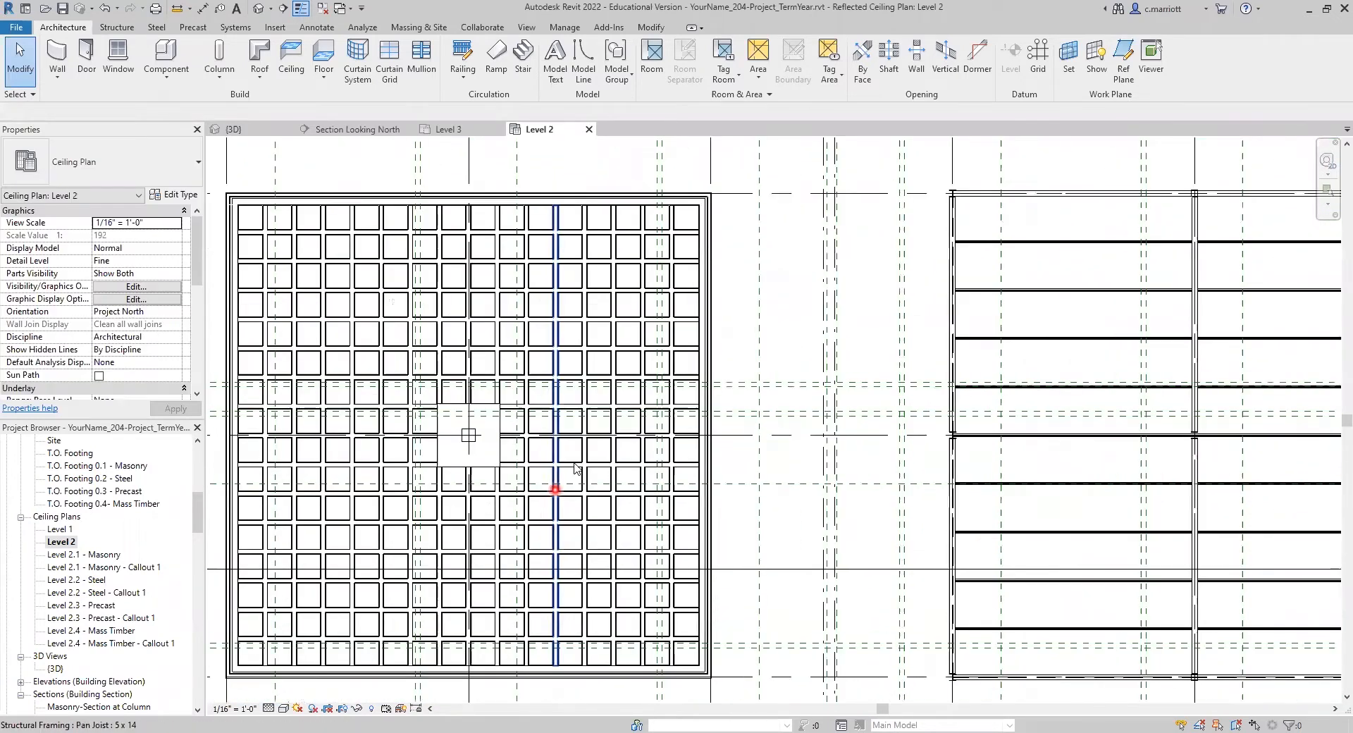
pyautogui.scroll(2, 574, 464)
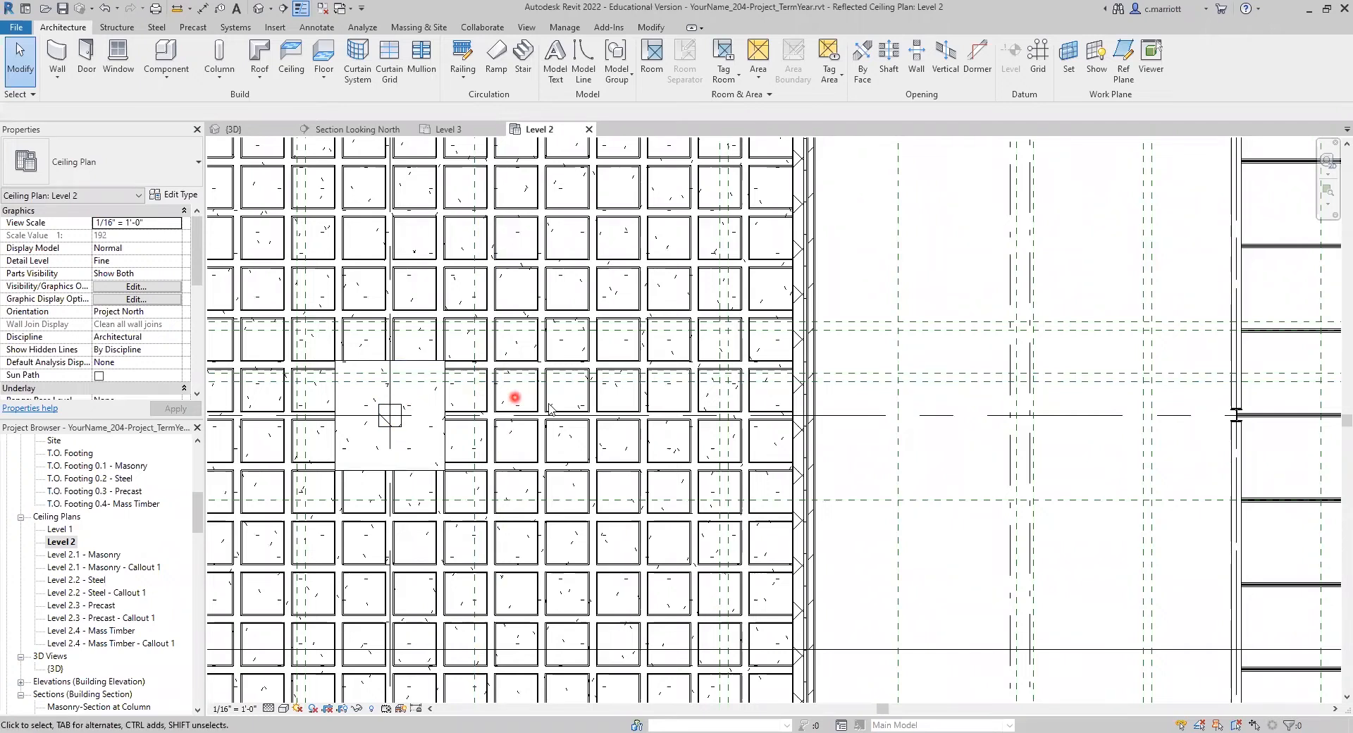
pyautogui.scroll(-4, 595, 477)
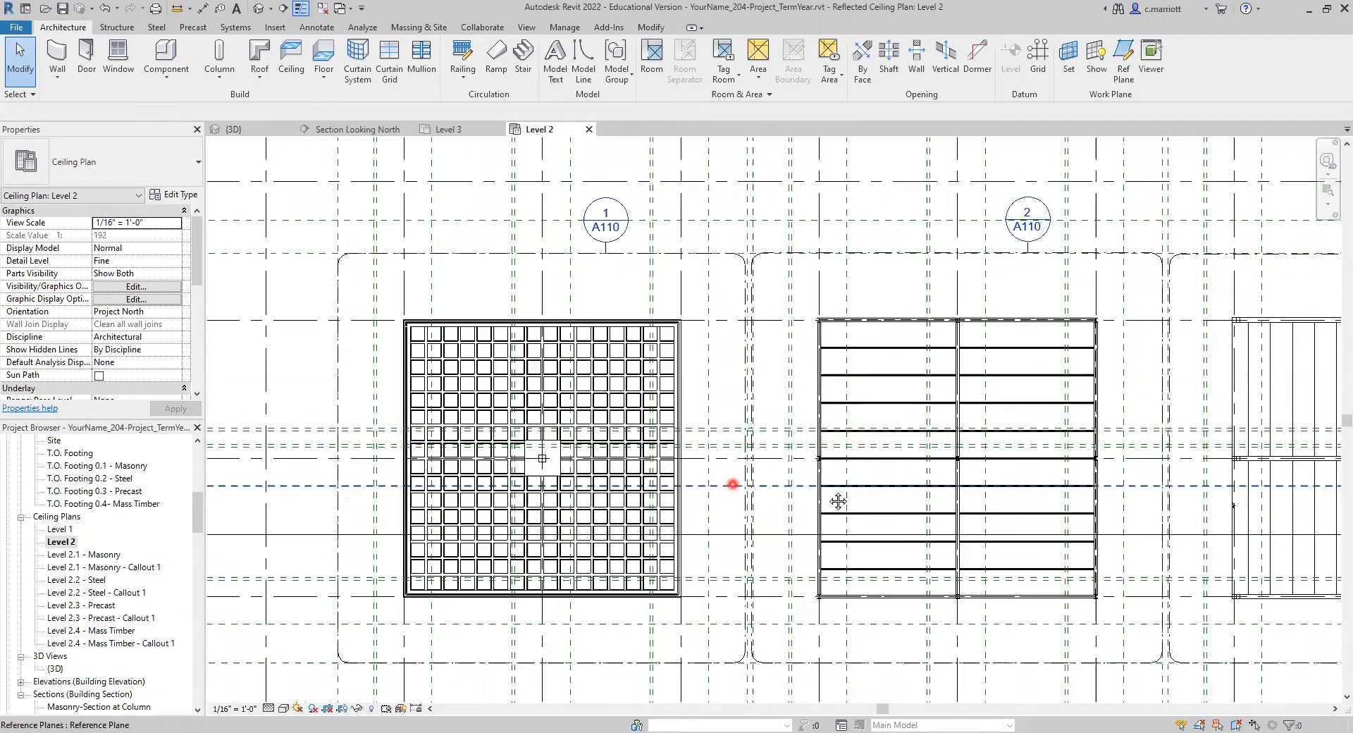
# Step: Compare the steel building's bar joist framing with the mass timber building's glulam beams in the ceiling plan
pyautogui.moveTo(945, 486); pyautogui.dragTo(624, 465, button='middle')
pyautogui.moveTo(830, 445); pyautogui.dragTo(642, 437, button='middle')
pyautogui.scroll(2, 542, 448)
pyautogui.scroll(1, 511, 434)
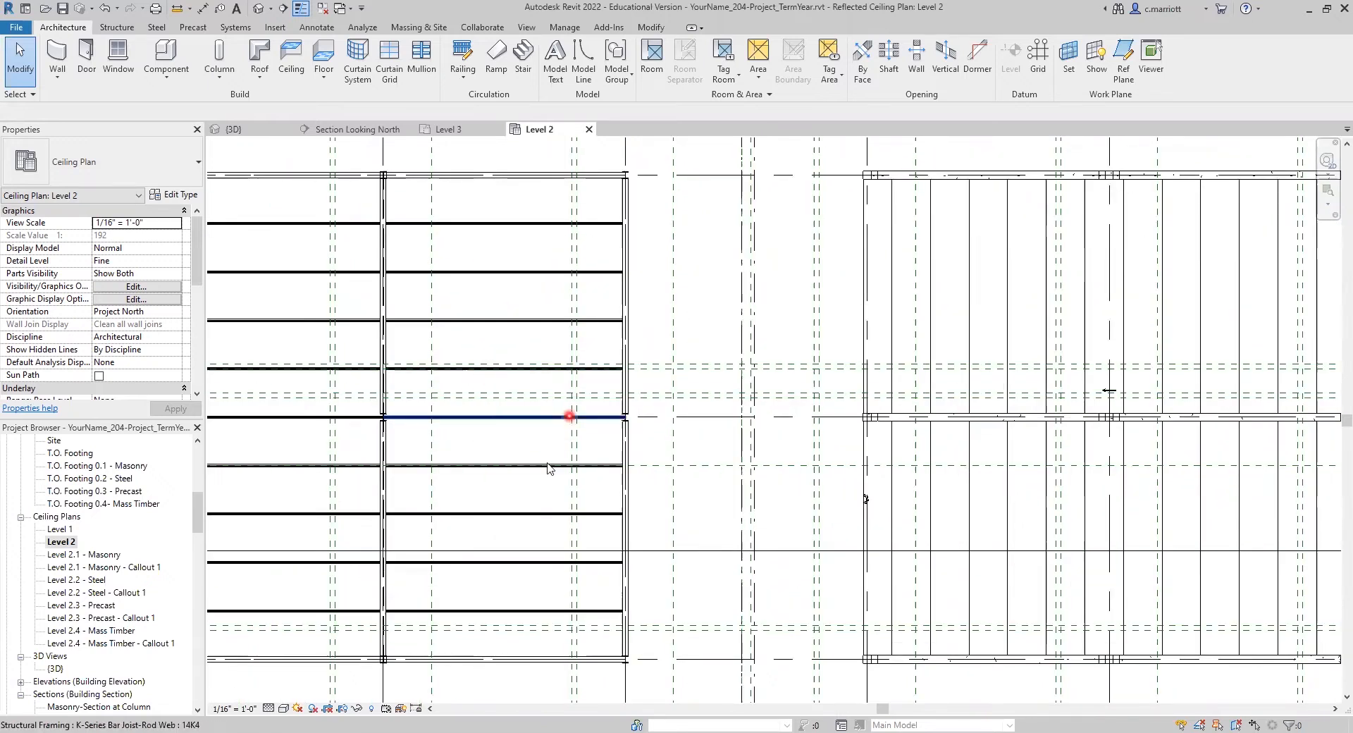
pyautogui.scroll(-3, 719, 455)
pyautogui.moveTo(1114, 470); pyautogui.dragTo(591, 476, button='middle')
pyautogui.scroll(4, 740, 508)
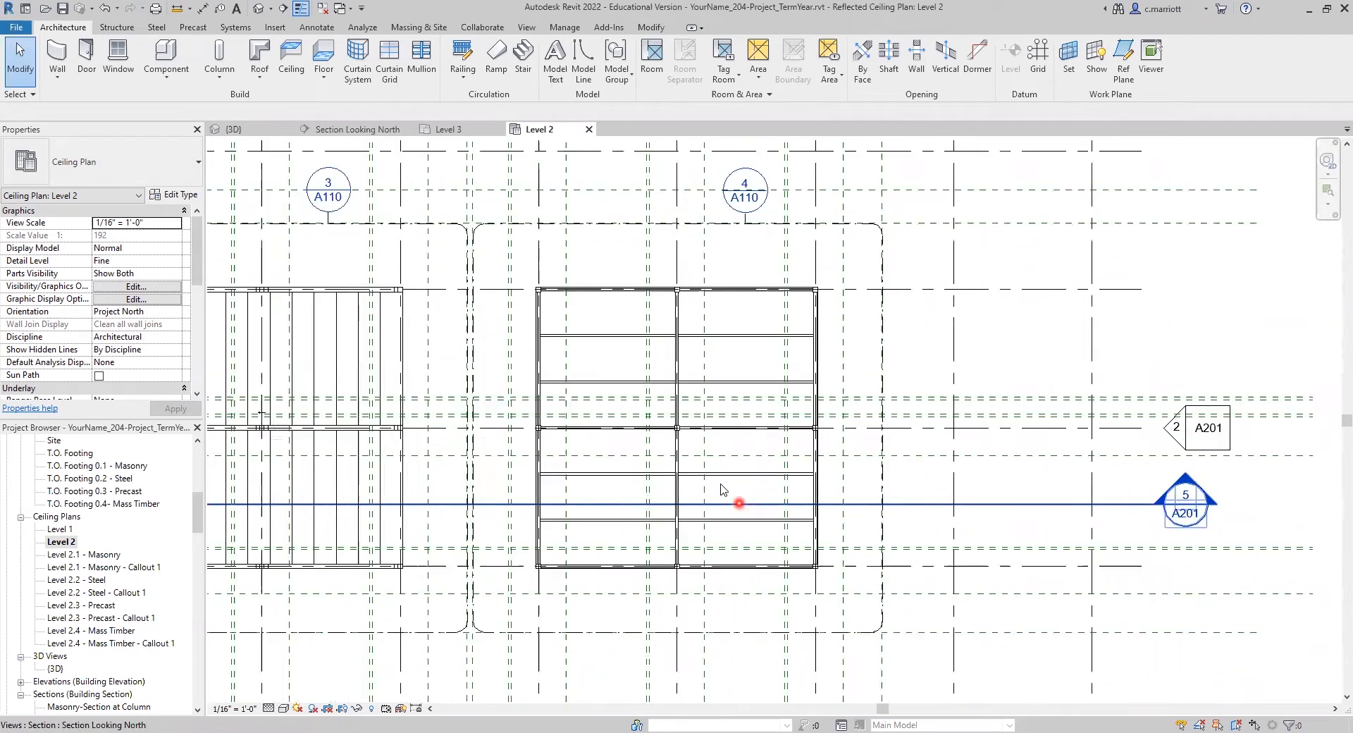
pyautogui.scroll(-2, 759, 472)
pyautogui.moveTo(752, 505); pyautogui.dragTo(746, 577, button='middle')
pyautogui.scroll(2, 731, 472)
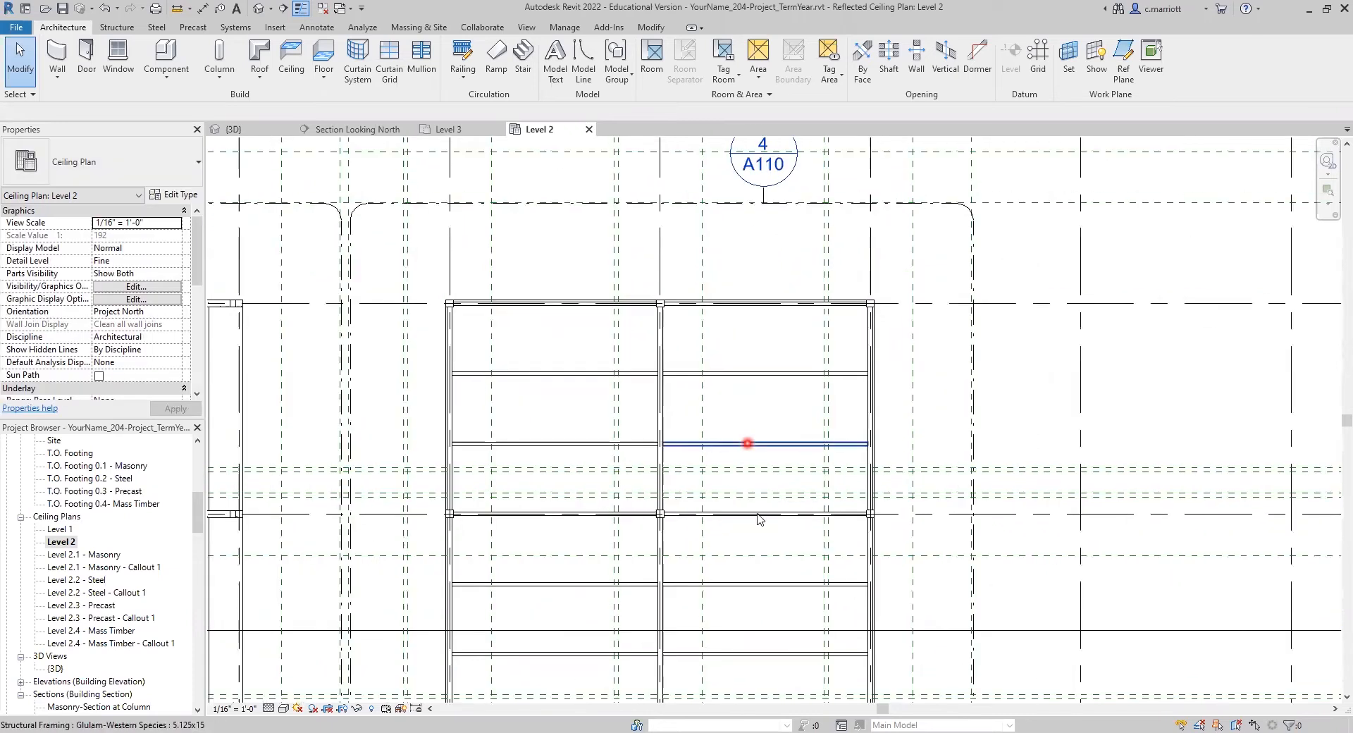
pyautogui.scroll(-1, 743, 492)
pyautogui.scroll(-1, 742, 495)
pyautogui.moveTo(734, 504); pyautogui.dragTo(715, 435, button='middle')
pyautogui.scroll(2, 766, 576)
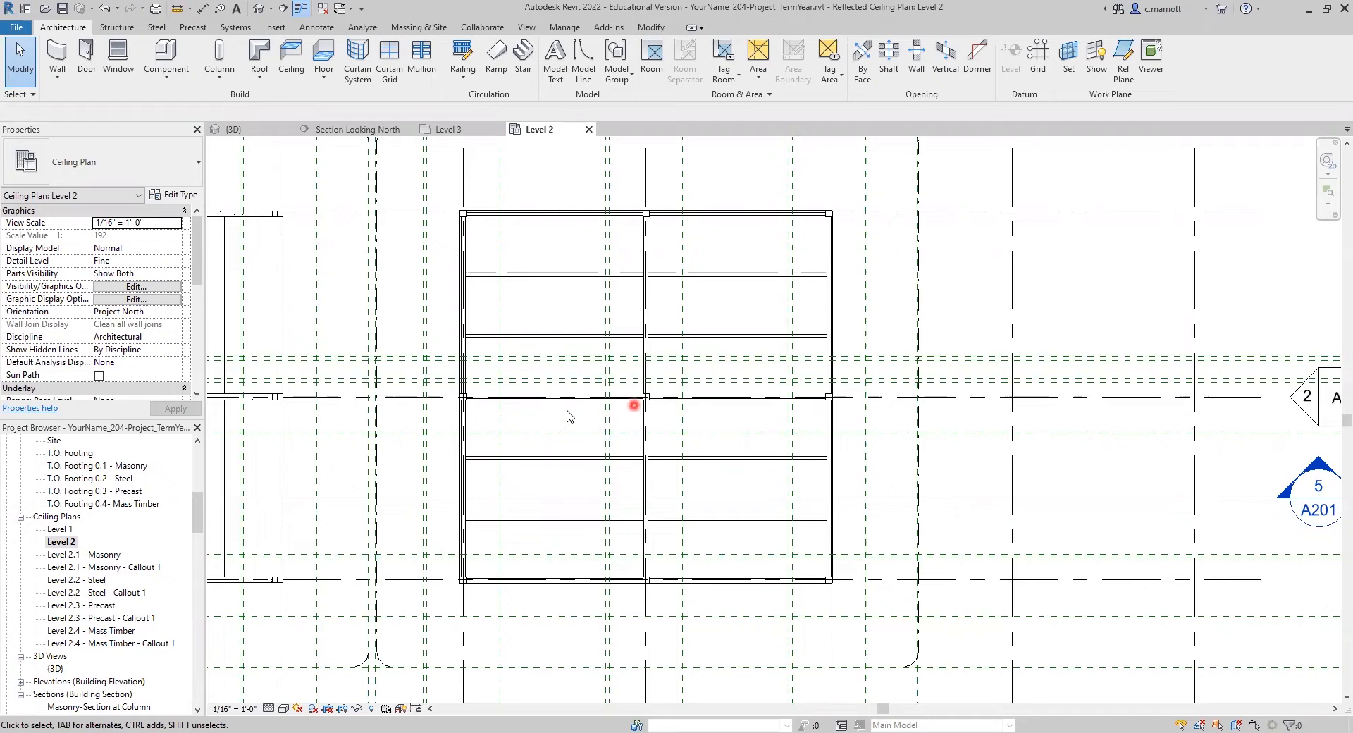
# Step: Return to the Level 3 floor plan and select the mass timber building's roof insulation floor again
pyautogui.scroll(-5, 91, 645)
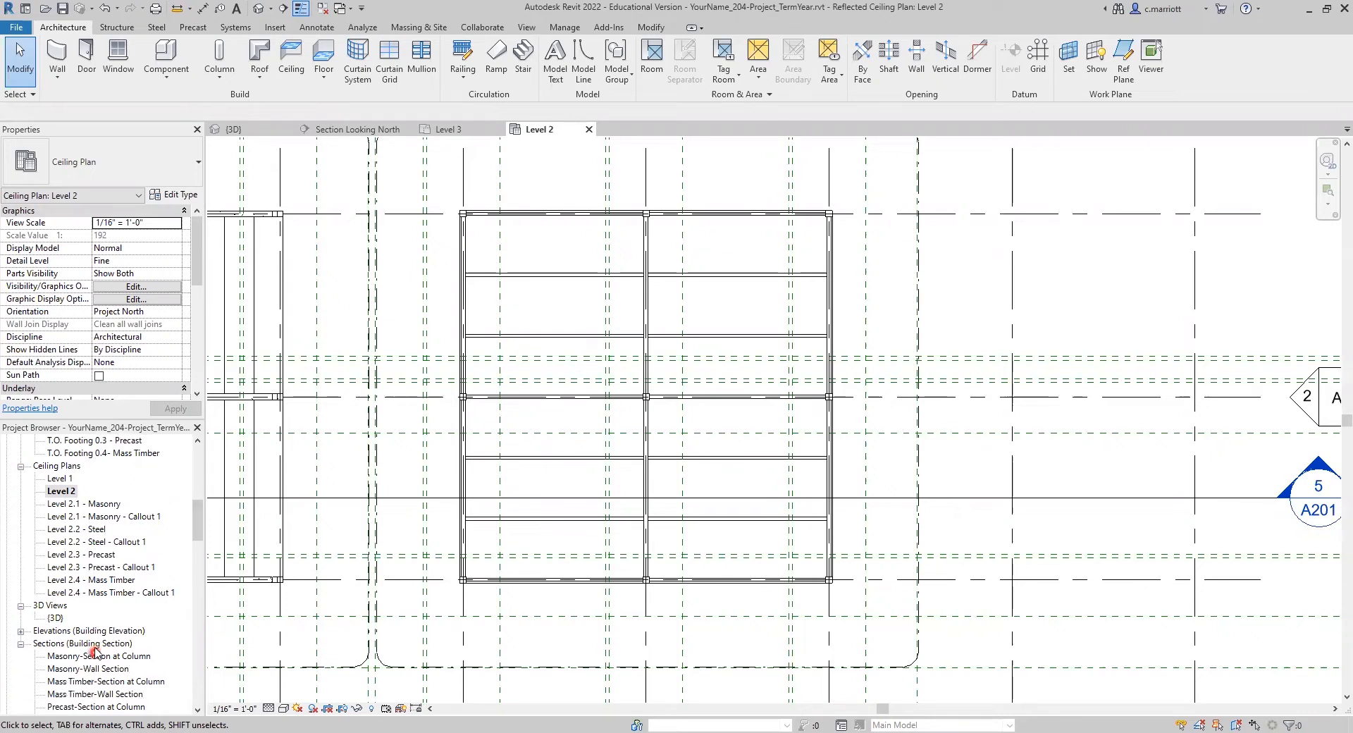
pyautogui.scroll(7, 122, 546)
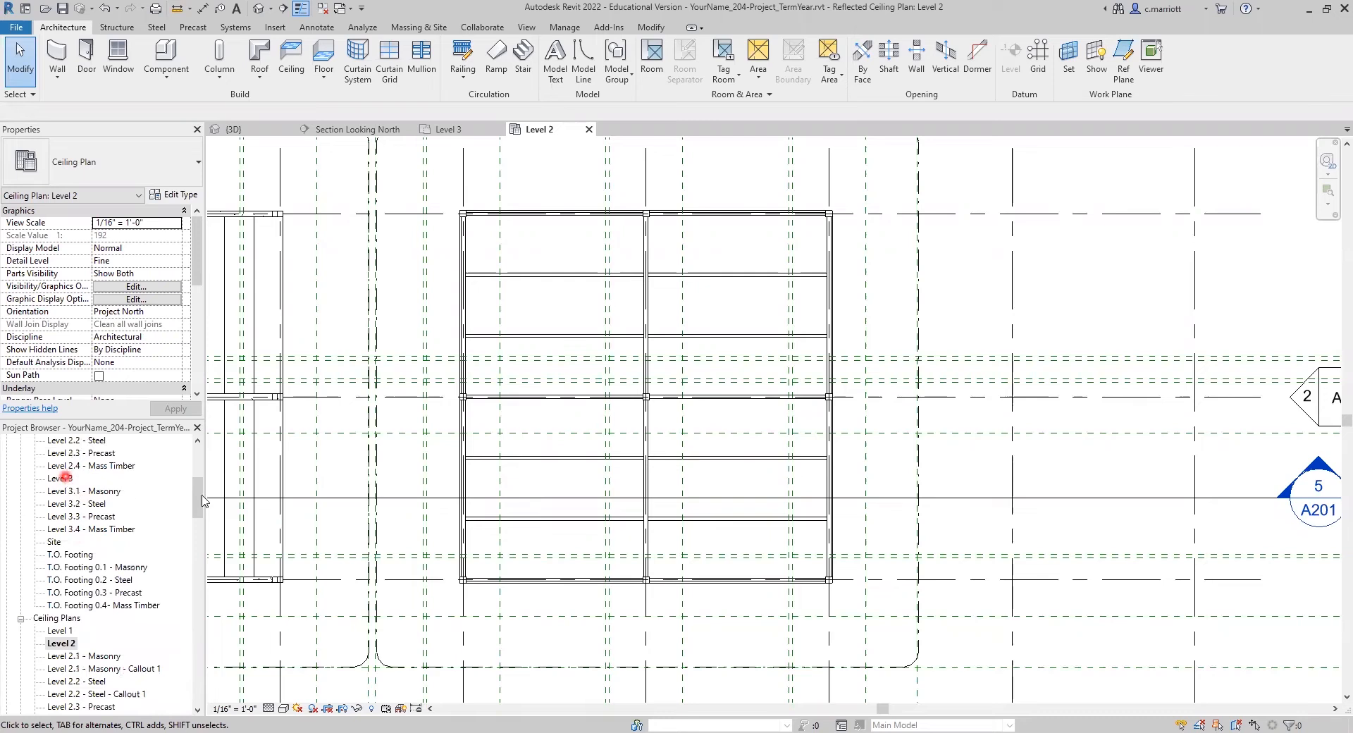
pyautogui.doubleClick(60, 478)
pyautogui.scroll(5, 634, 395)
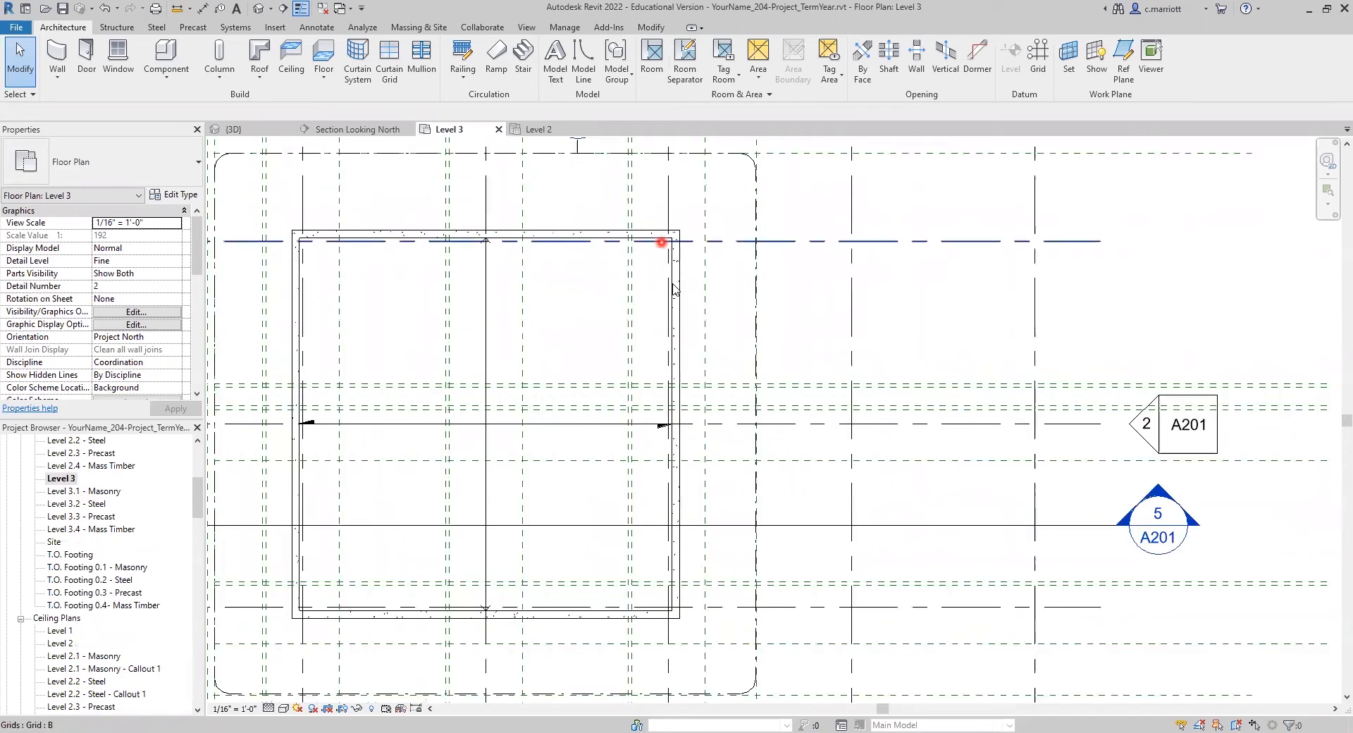
pyautogui.click(673, 286)
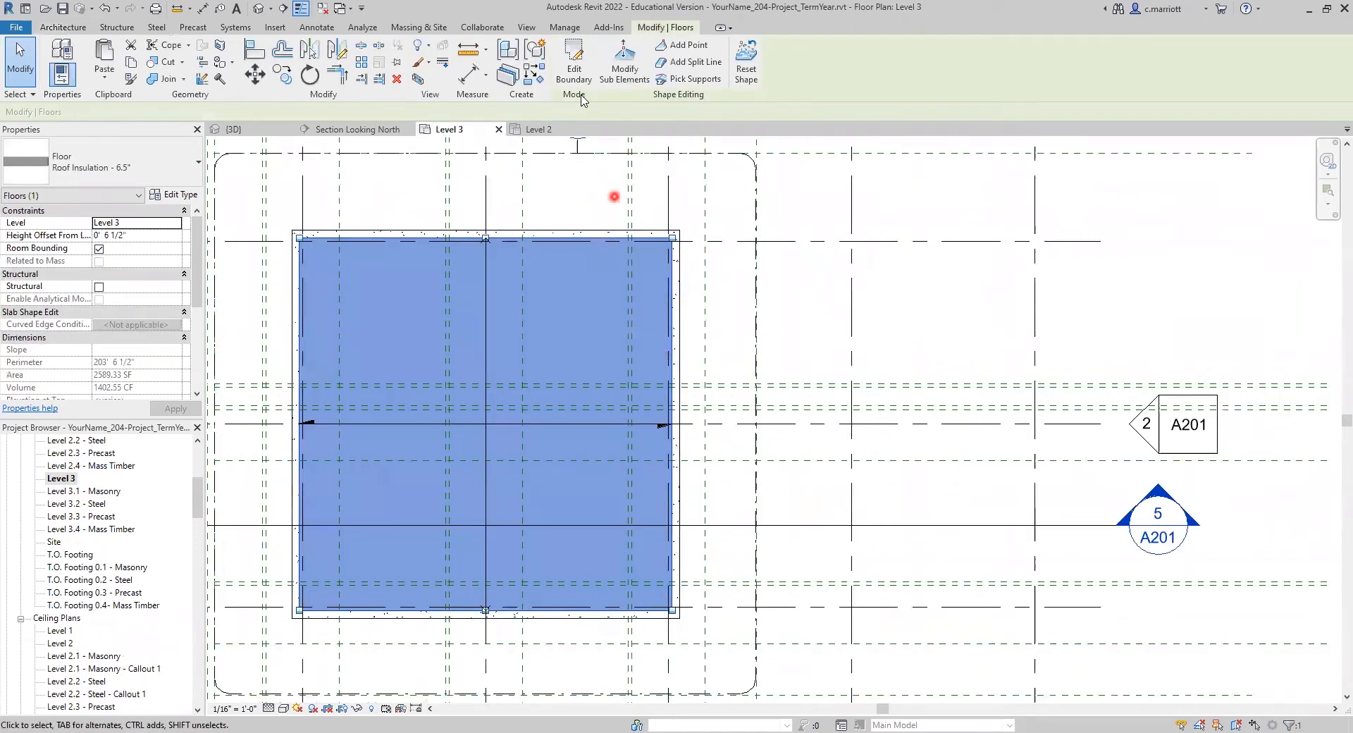
# Step: Add a shape point on the insulation floor's split line at the centre of the roof
pyautogui.click(680, 48)
pyautogui.scroll(4, 487, 426)
pyautogui.scroll(2, 486, 425)
pyautogui.click(486, 419)
pyautogui.click(255, 74)
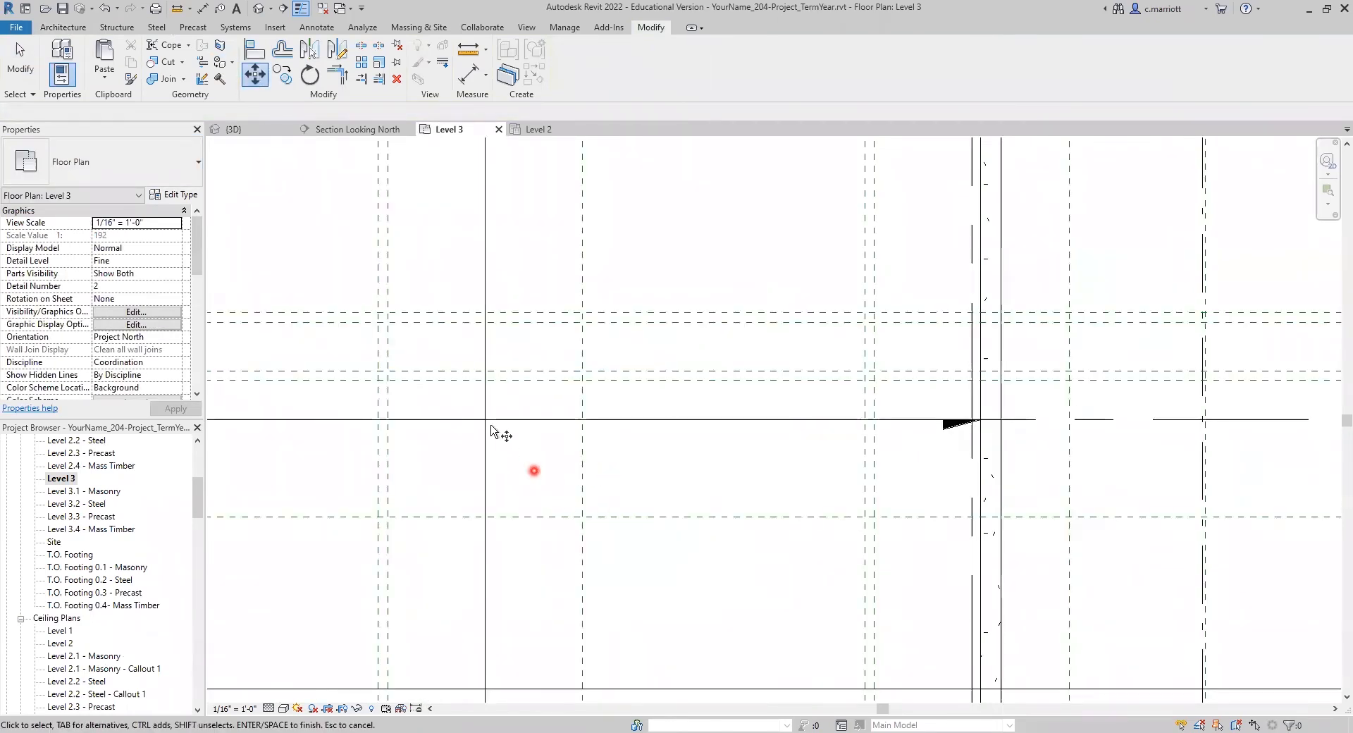
pyautogui.click(516, 436)
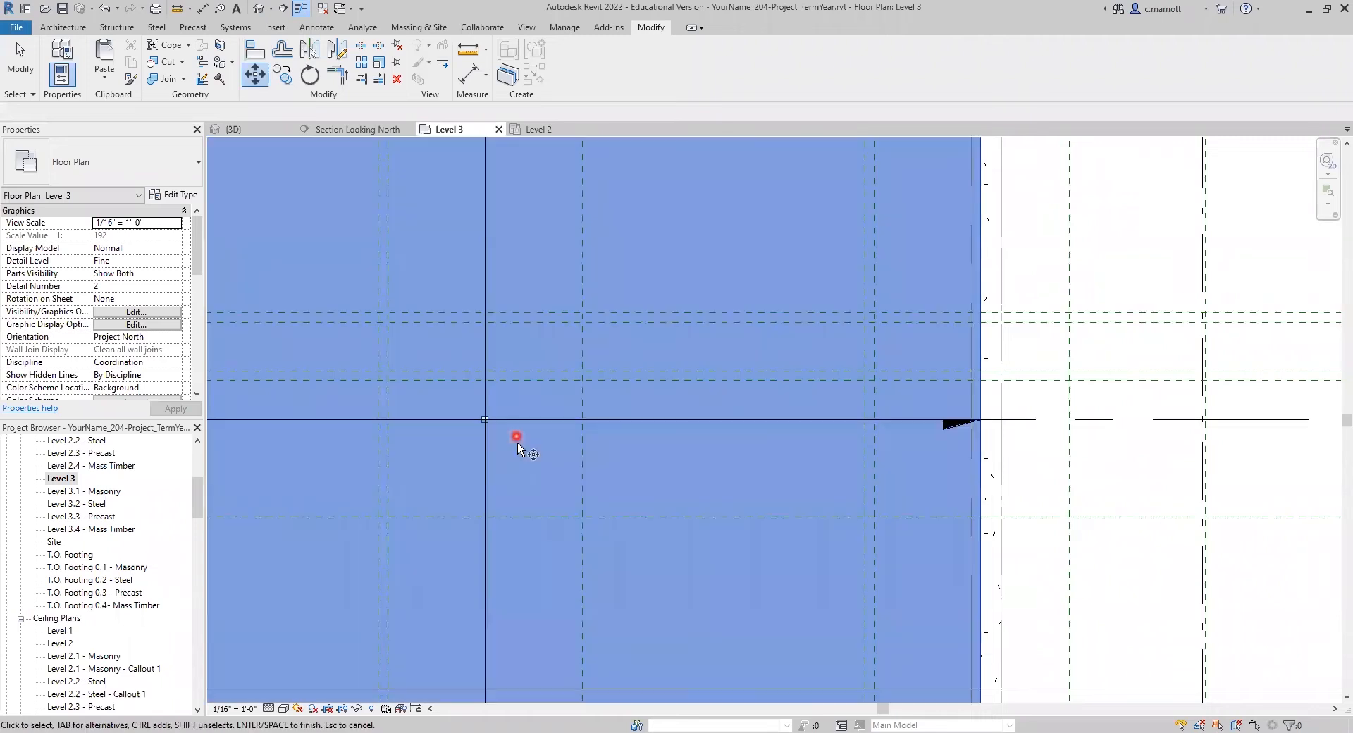
pyautogui.click(249, 79)
pyautogui.press('Escape')
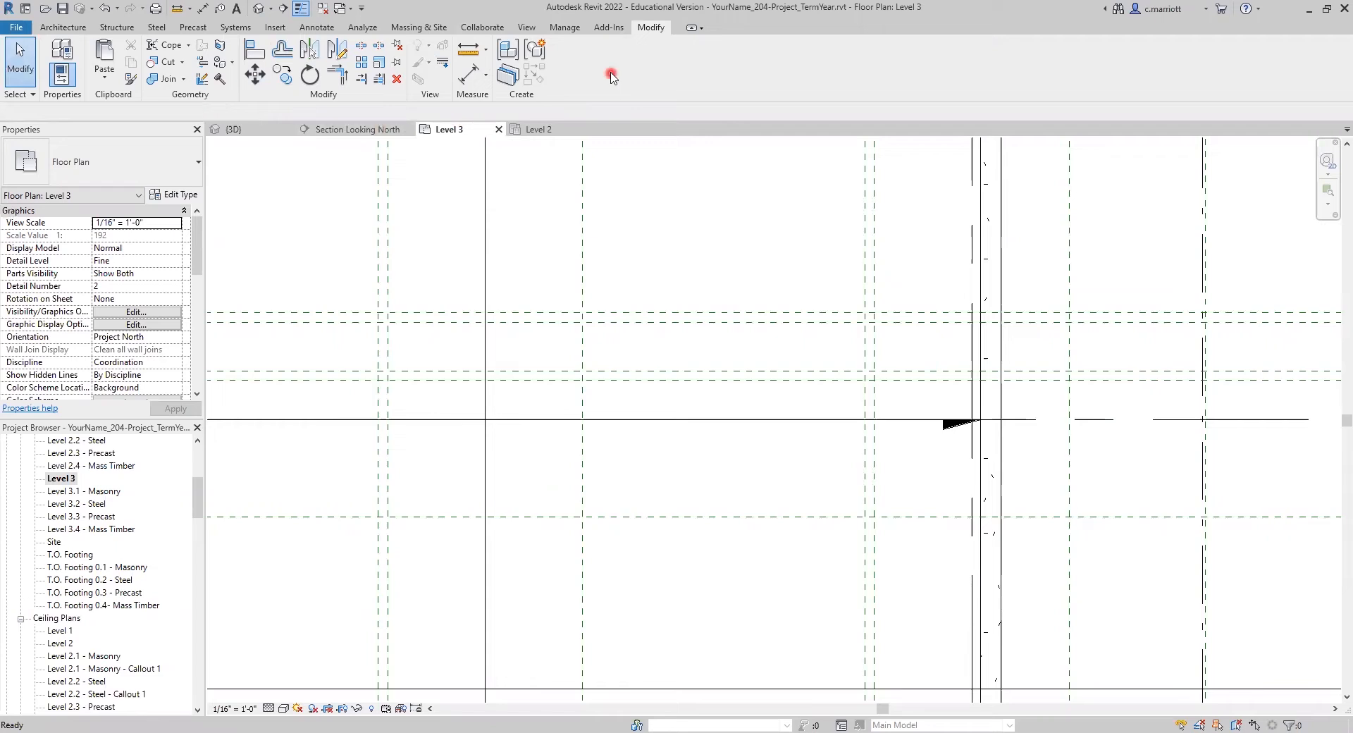
# Step: Move the insulation floor's central shape point horizontally by about 12.5 feet towards the building's east edge
pyautogui.click(981, 407)
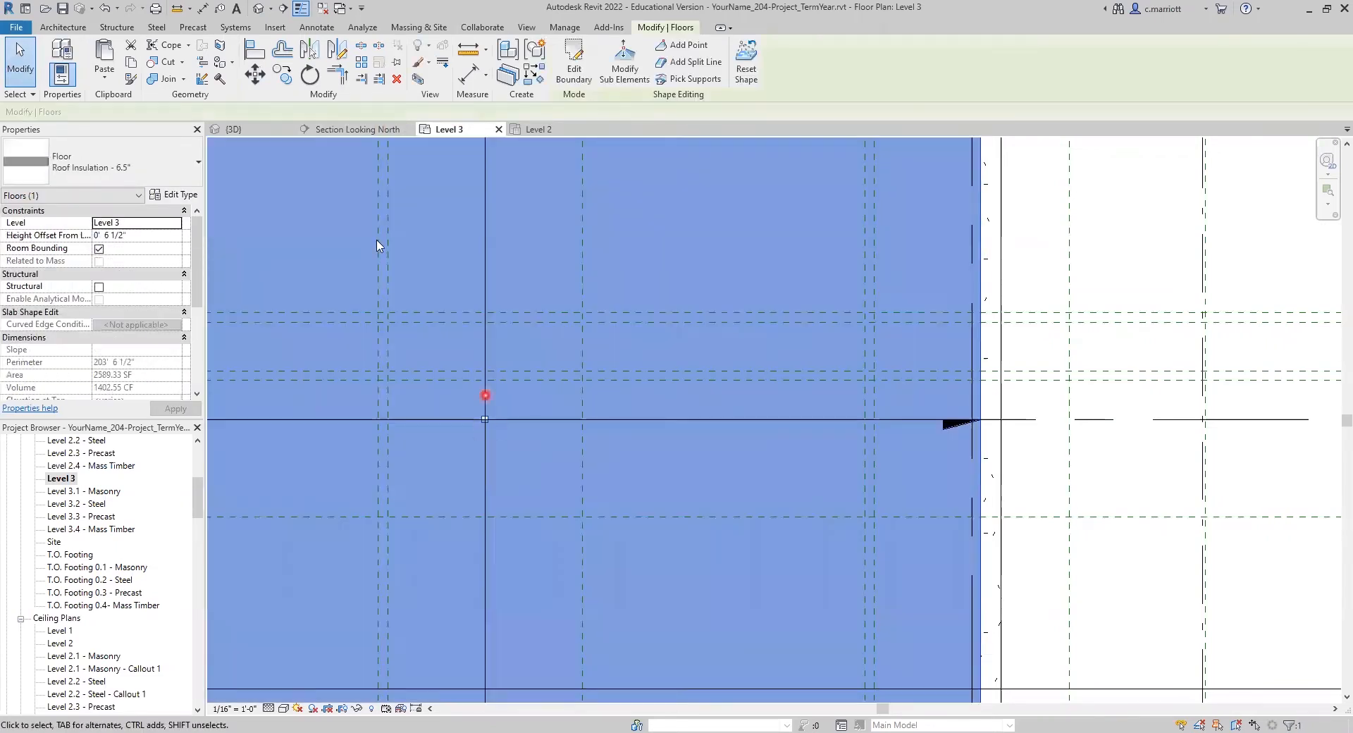
pyautogui.click(624, 71)
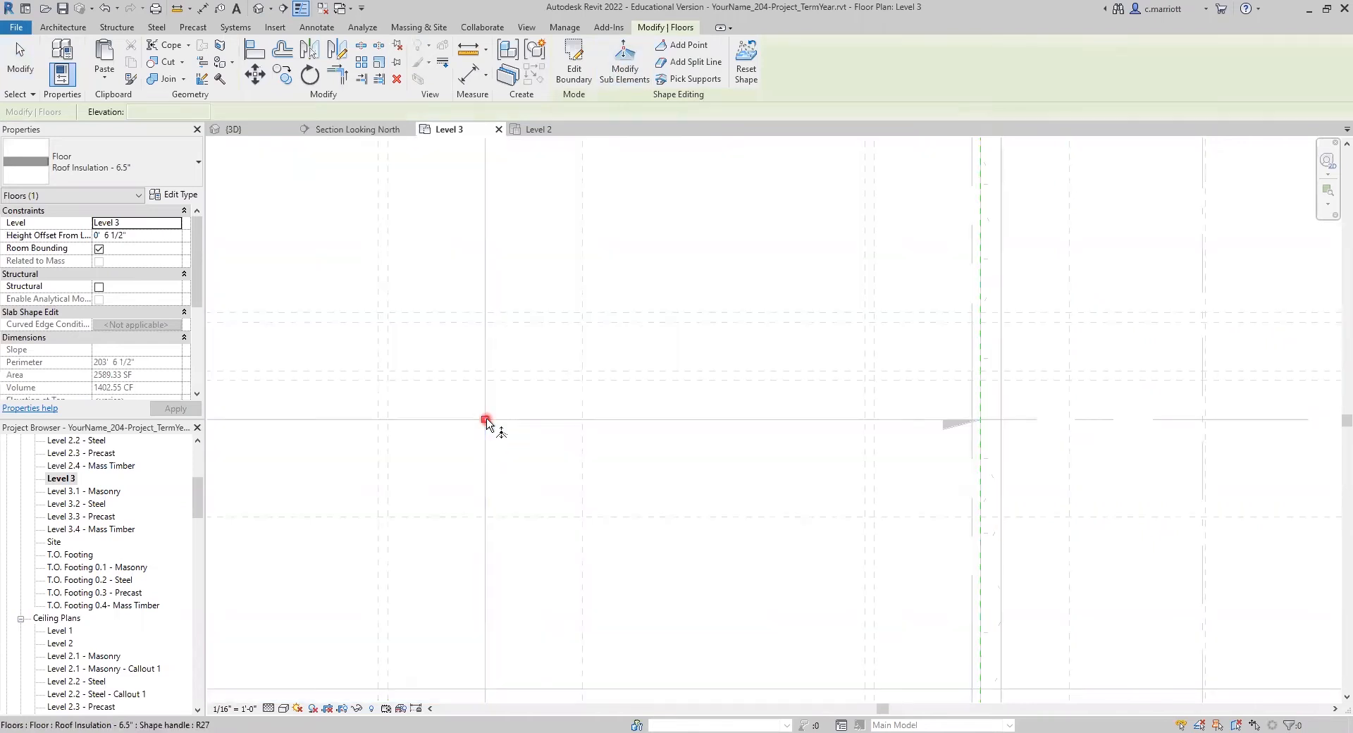
pyautogui.click(485, 420)
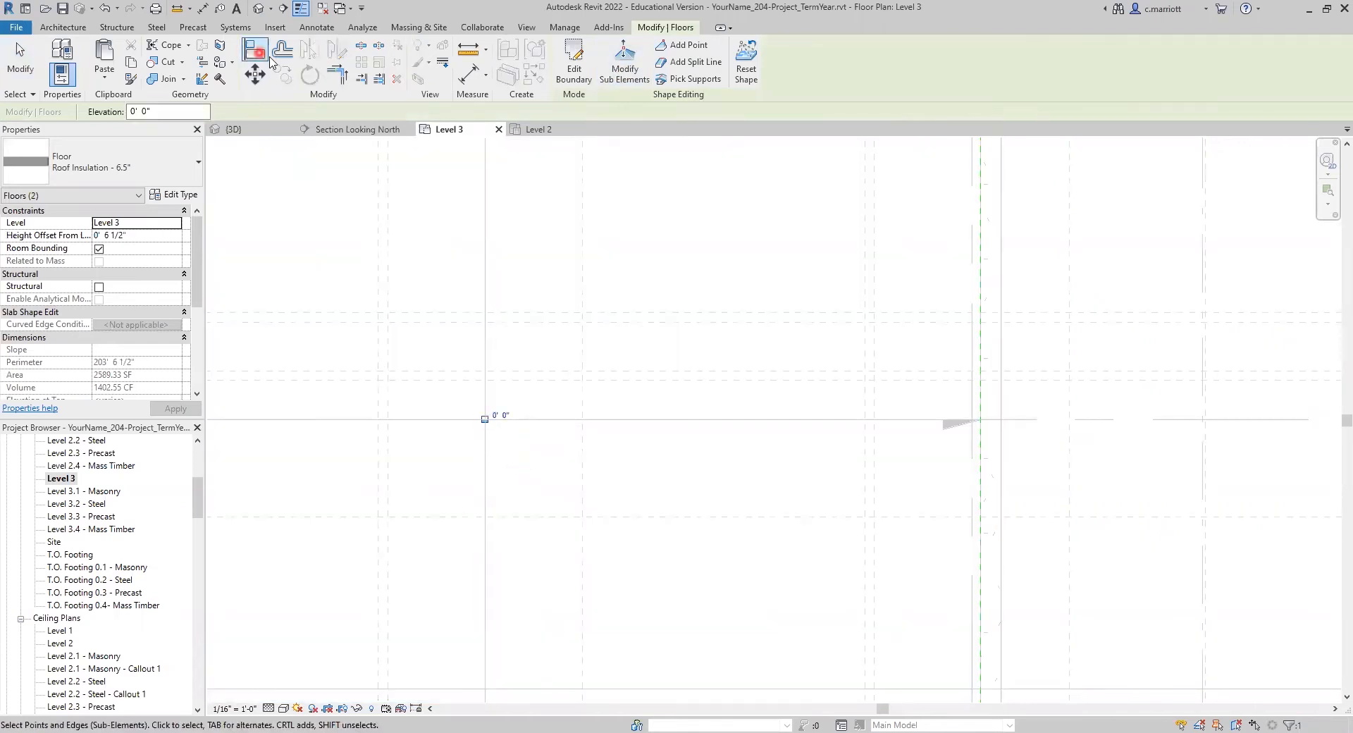
pyautogui.click(258, 78)
pyautogui.click(625, 459)
pyautogui.click(674, 460)
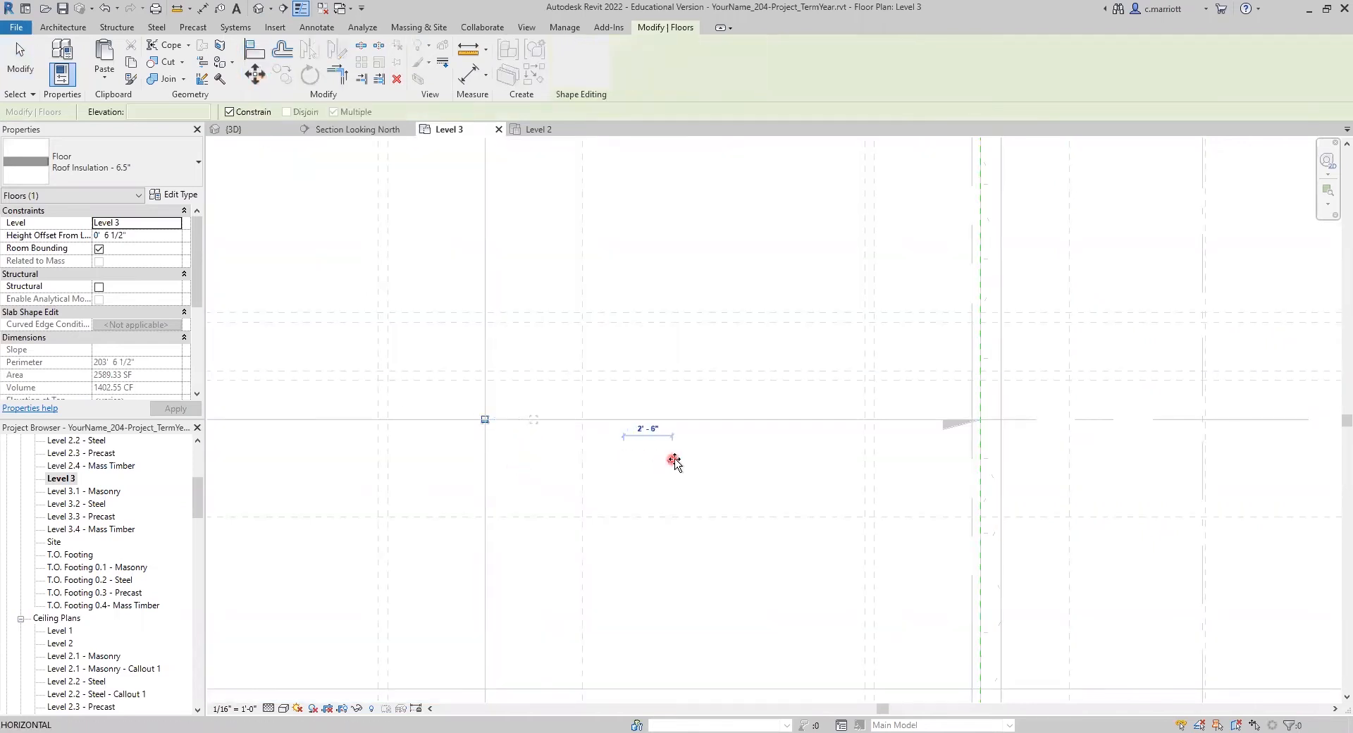
pyautogui.write("12.5'")
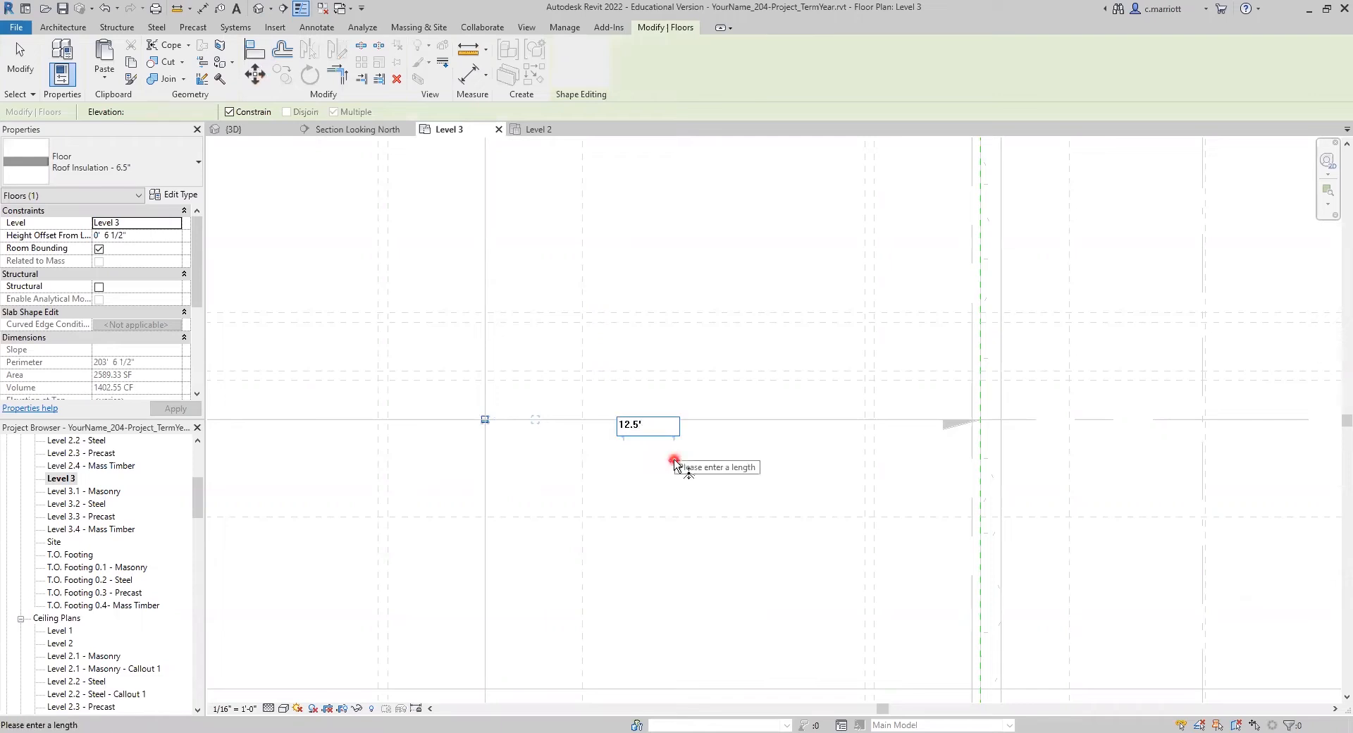
pyautogui.press('Return')
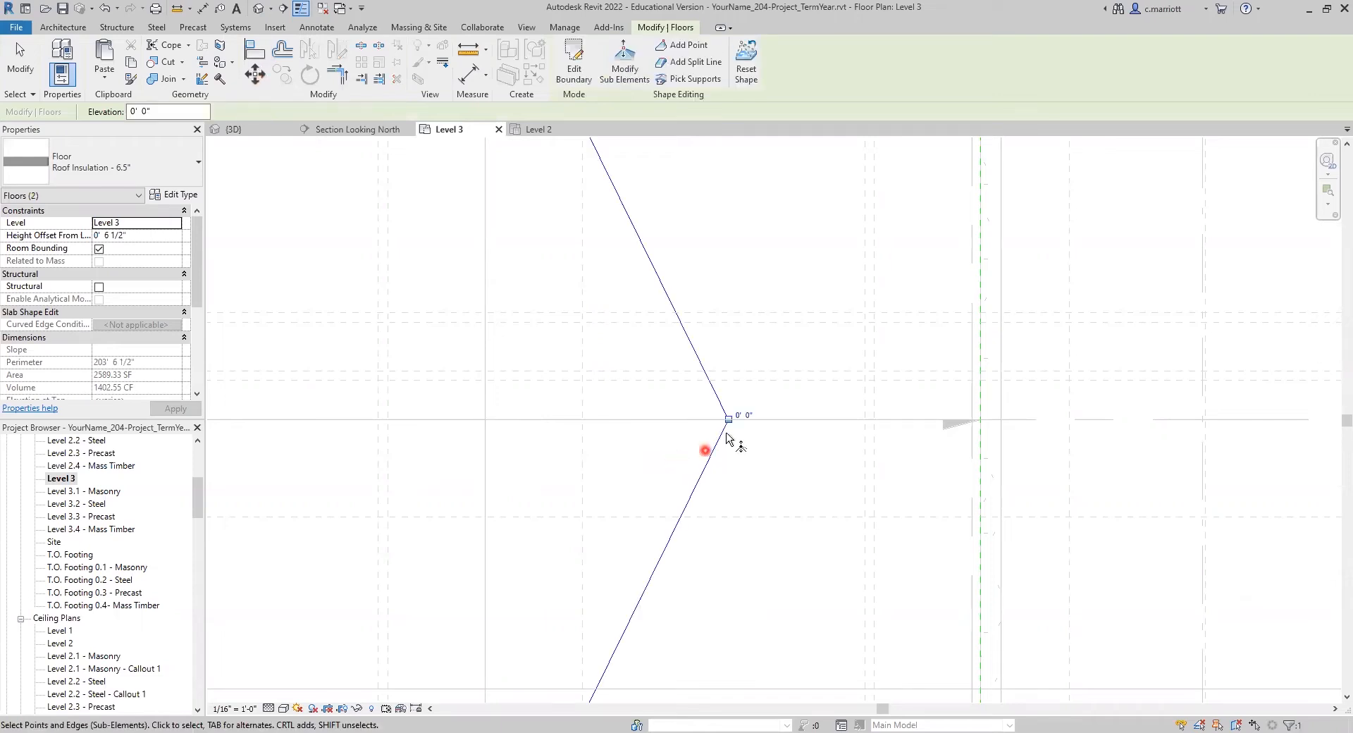
# Step: Move the same shape point 4'2" north and finish editing the insulation floor's sub-elements
pyautogui.click(253, 78)
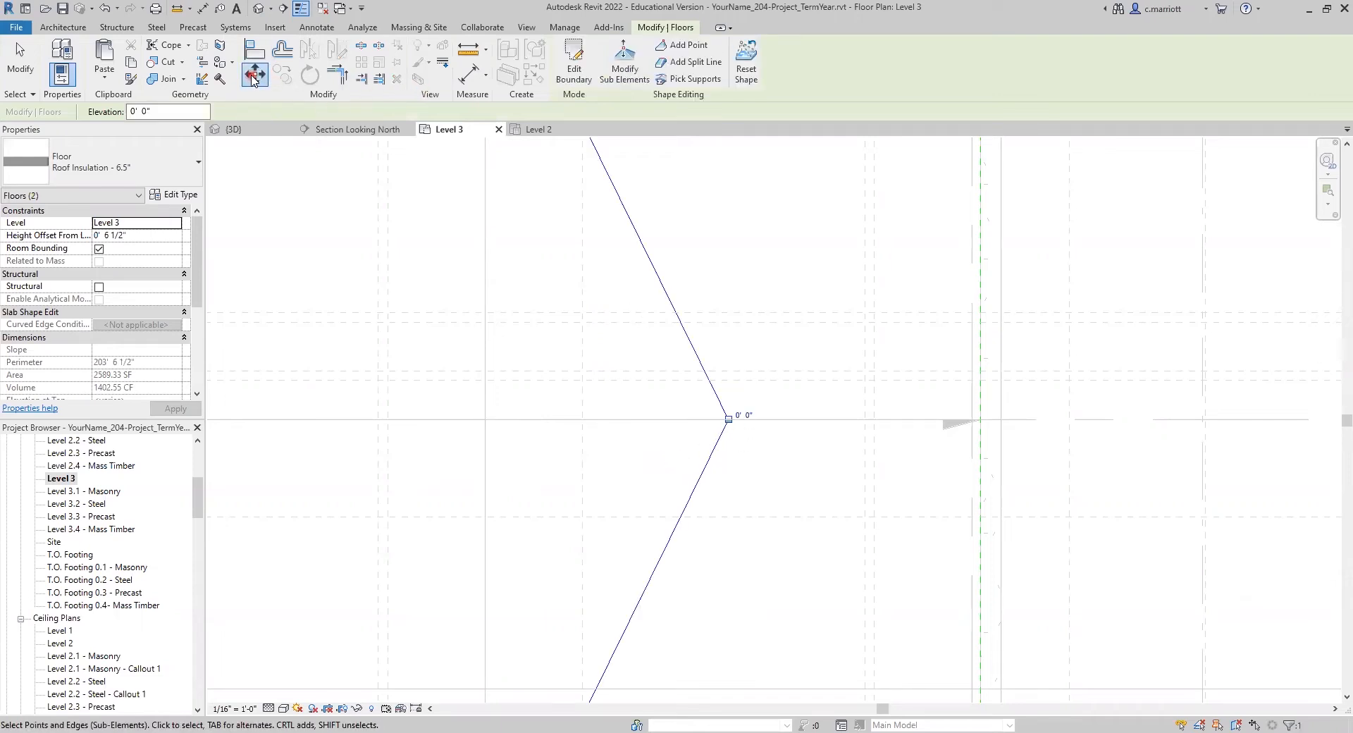
pyautogui.click(777, 282)
pyautogui.write("4'")
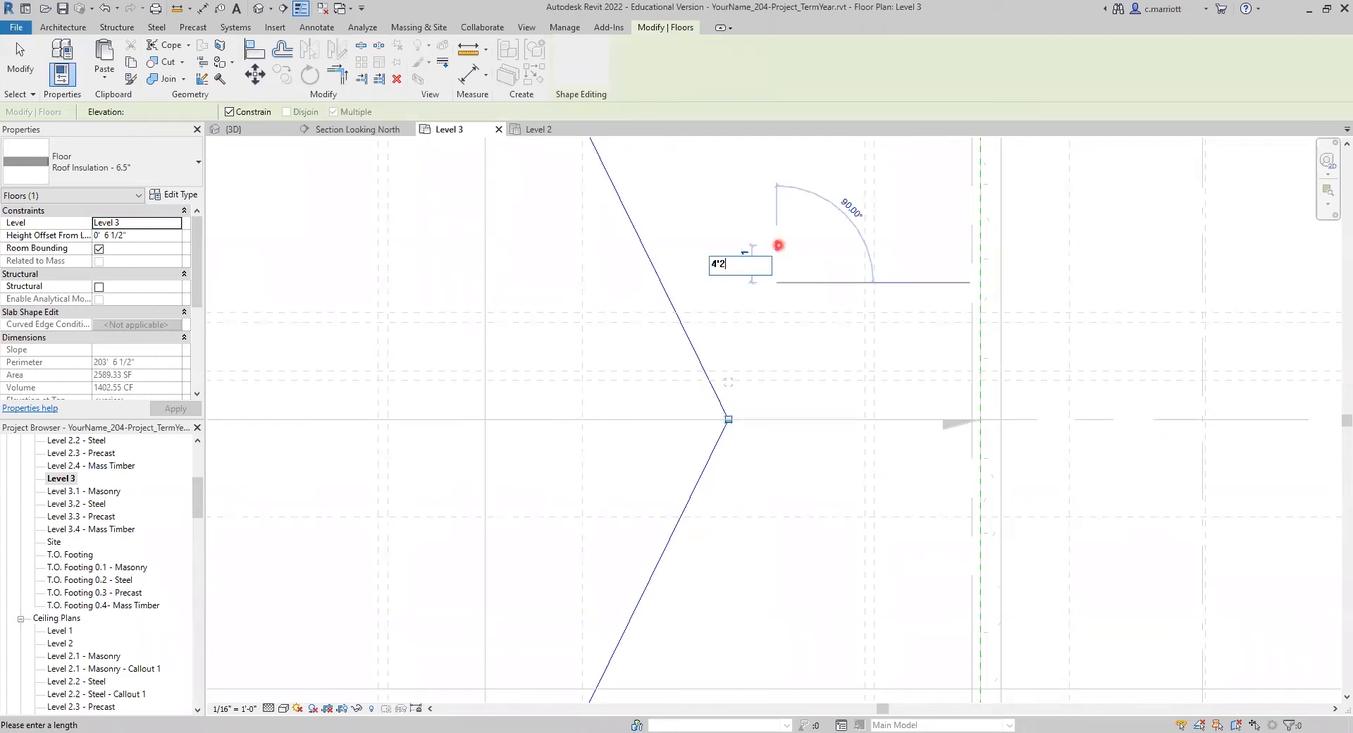
pyautogui.write('2')
pyautogui.press('Return')
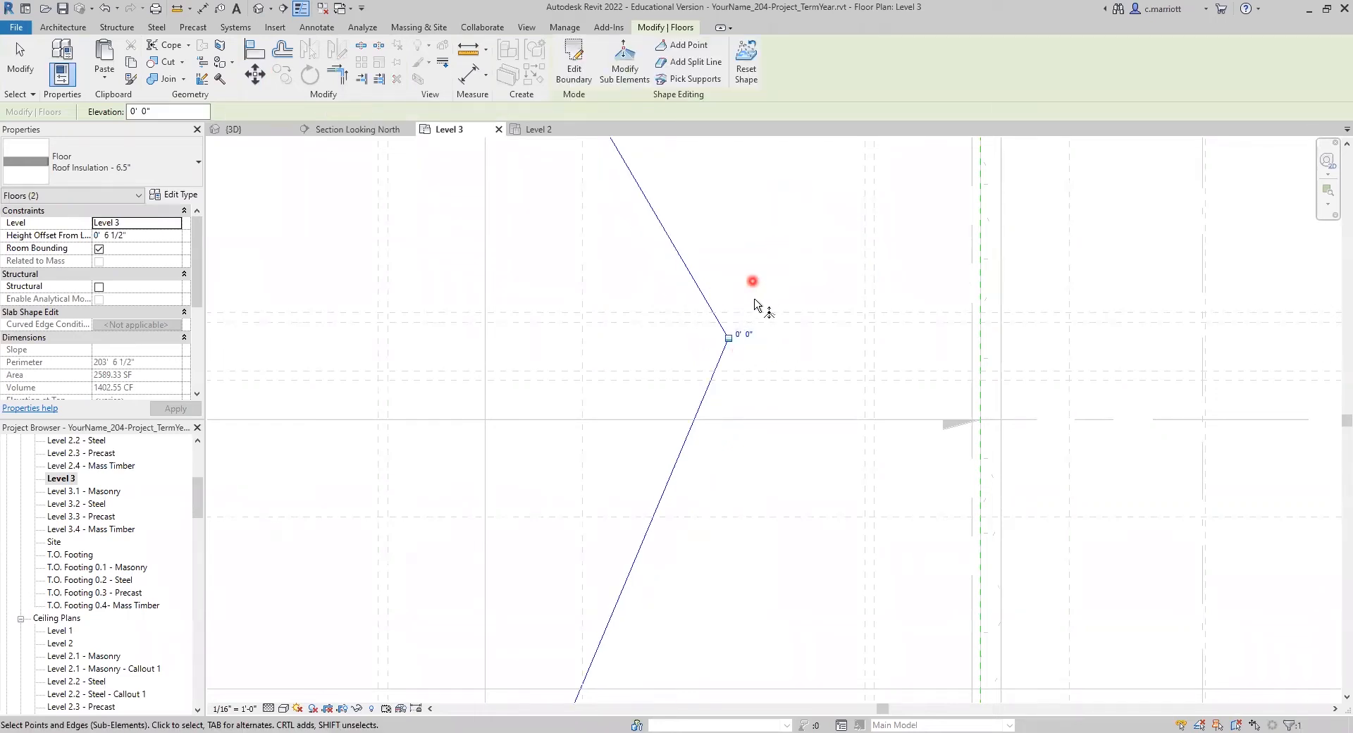
pyautogui.scroll(-4, 754, 300)
pyautogui.moveTo(753, 289); pyautogui.dragTo(708, 368, button='middle')
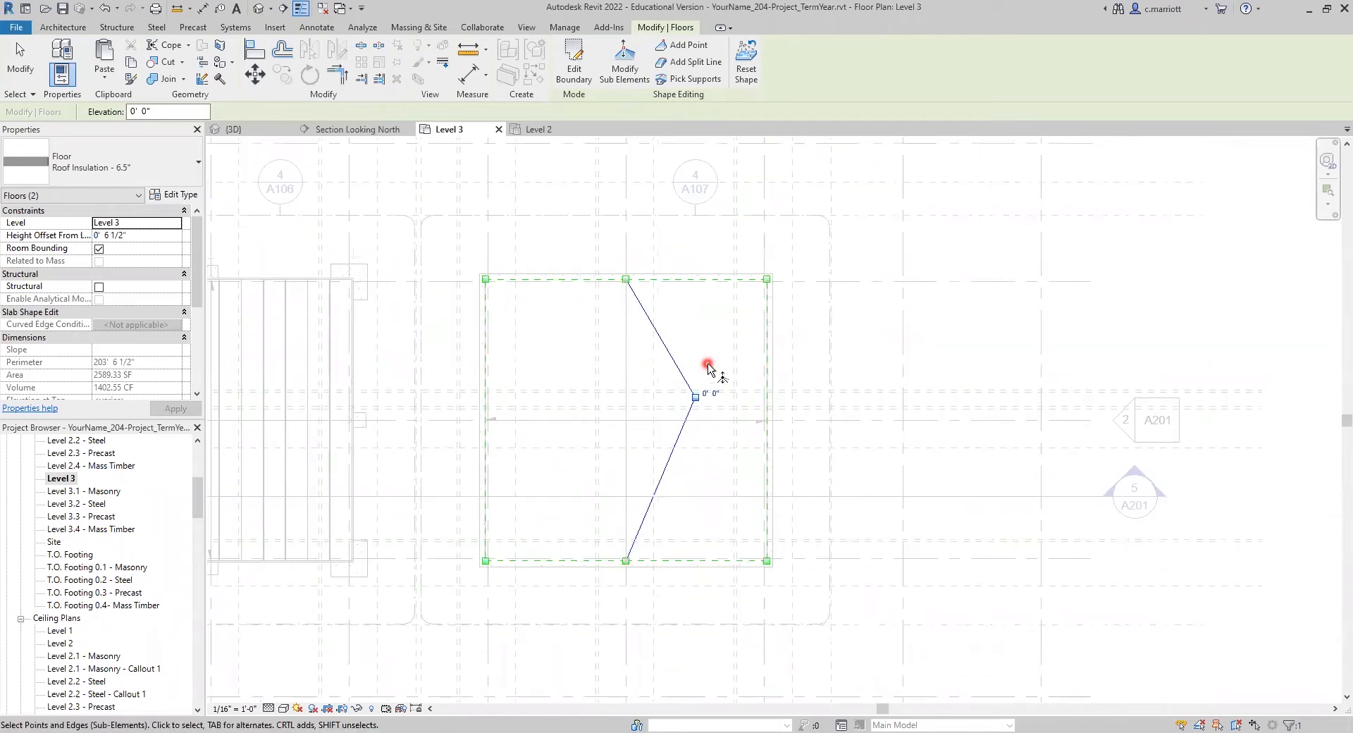
pyautogui.click(17, 52)
# Step: Set the elevation of the insulation floor's relocated shape point to -2.5" and leave sub-element editing
pyautogui.scroll(5, 683, 385)
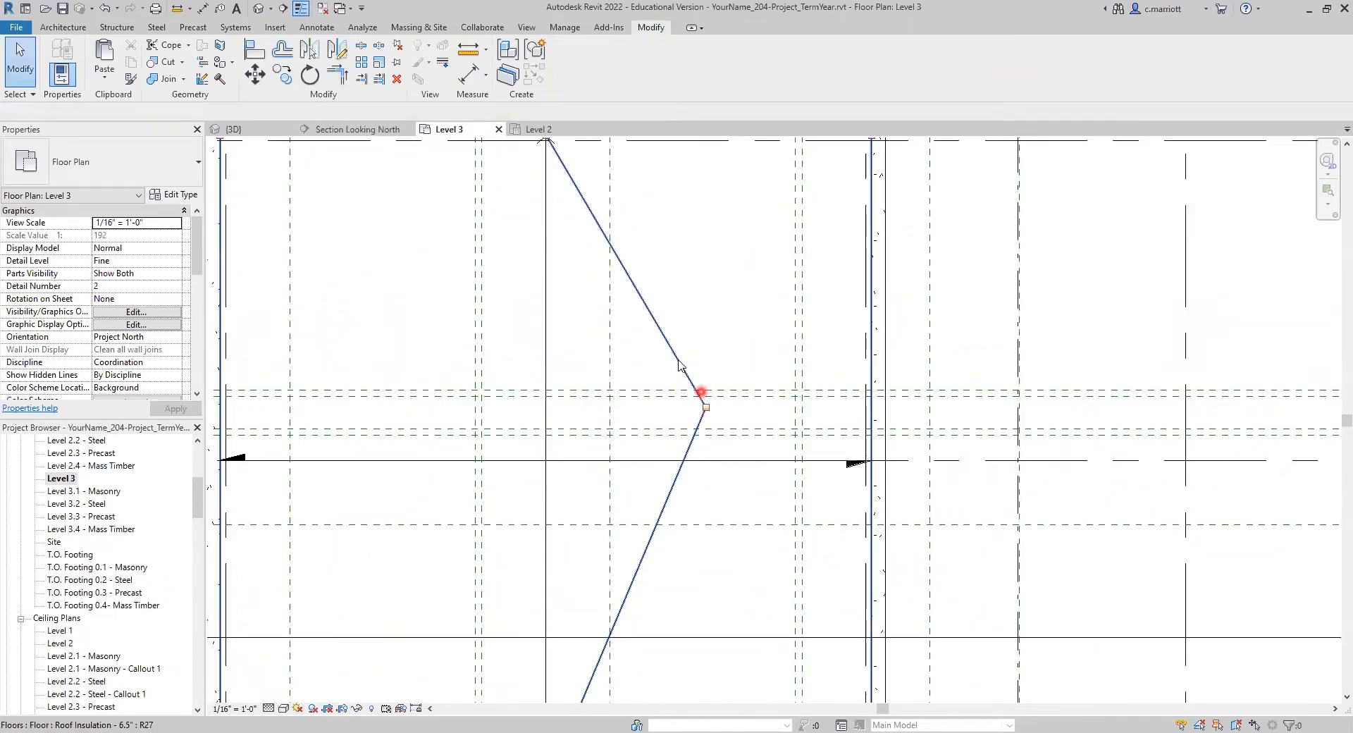
pyautogui.scroll(-2, 678, 375)
pyautogui.scroll(3, 610, 406)
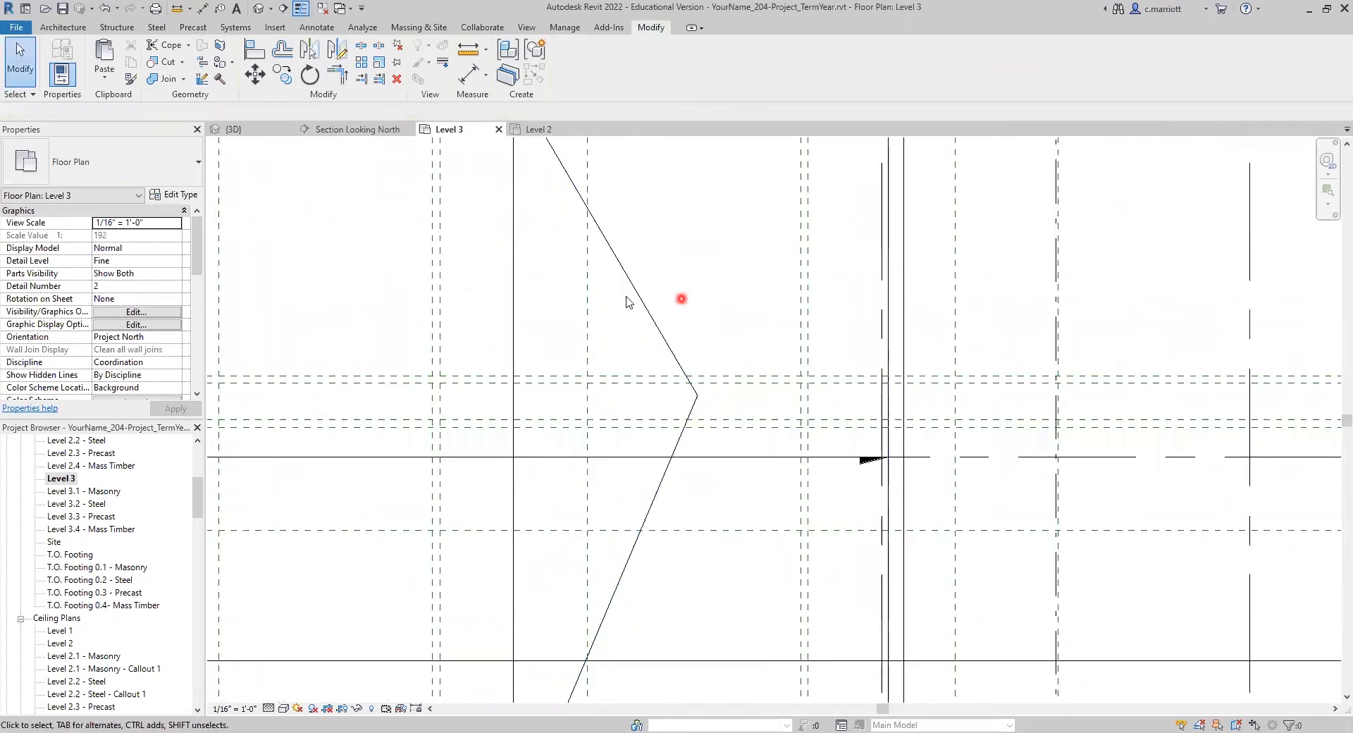
pyautogui.click(885, 349)
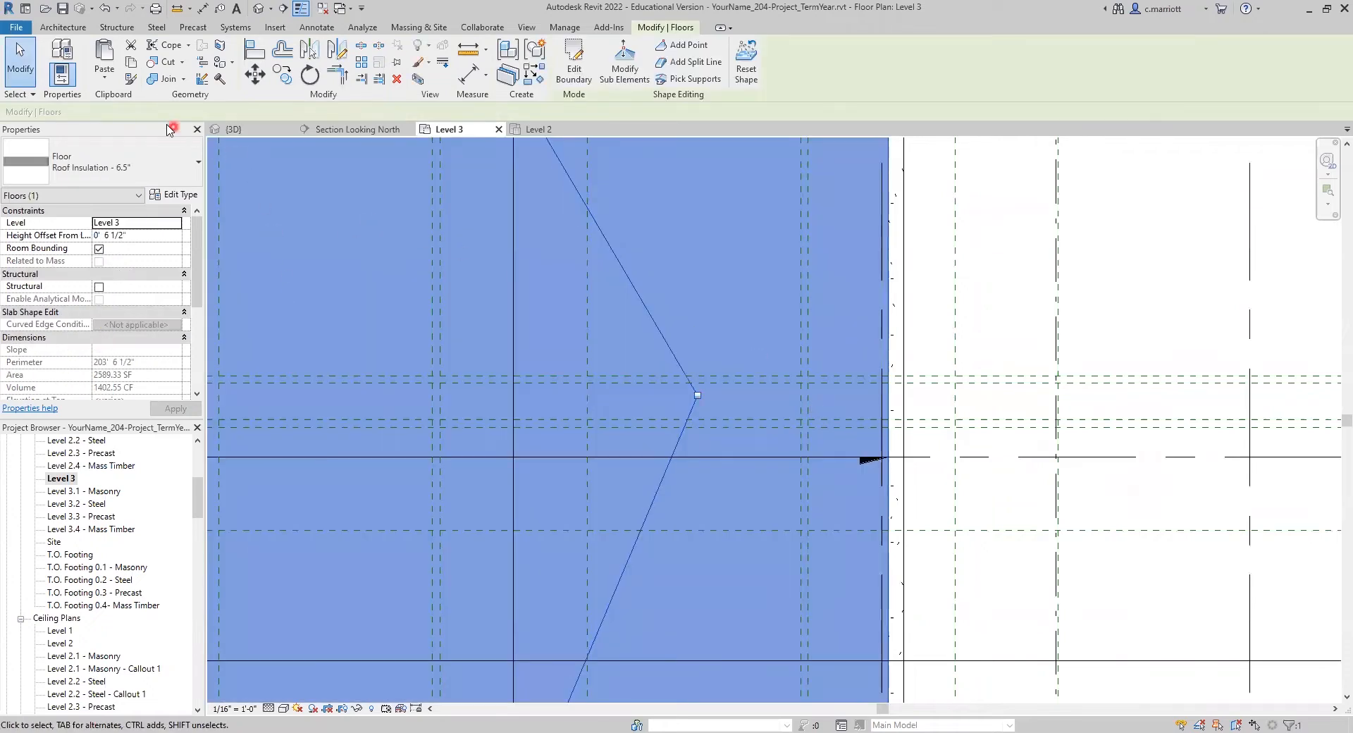
pyautogui.click(624, 80)
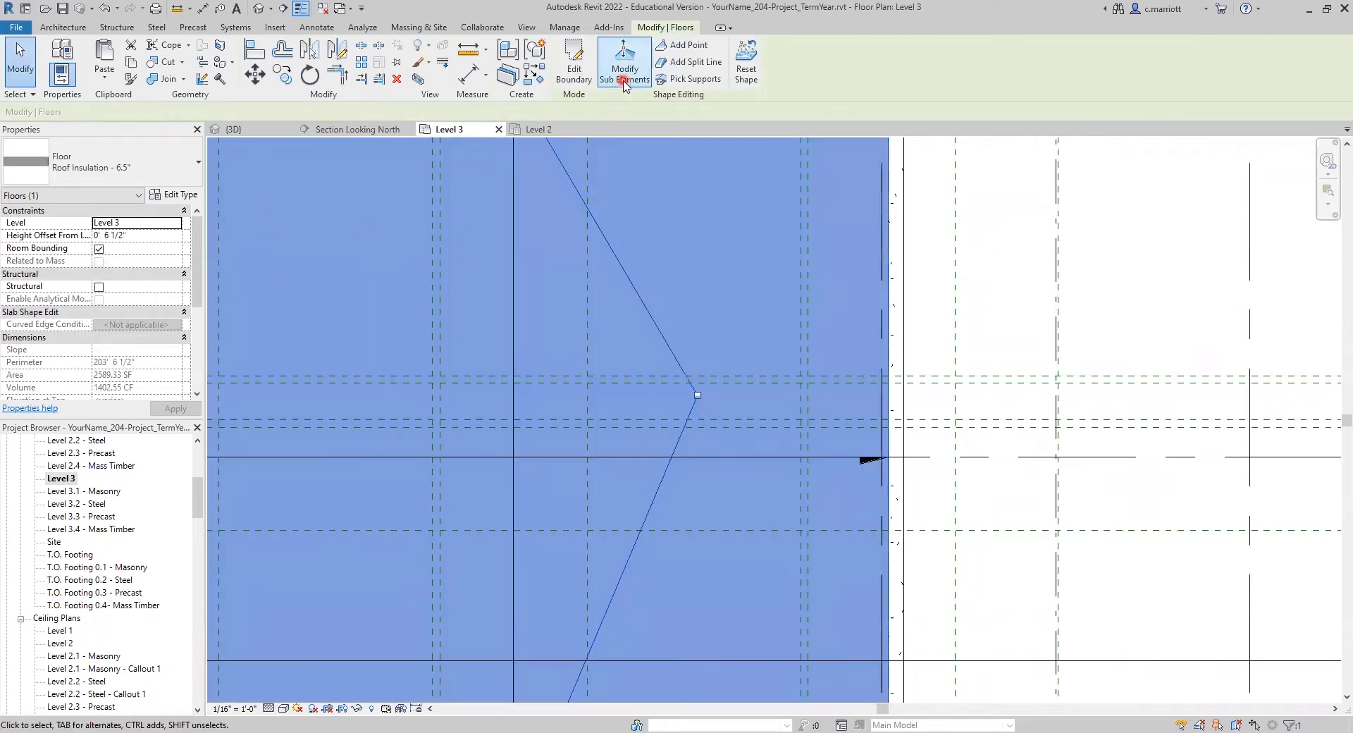
pyautogui.click(698, 395)
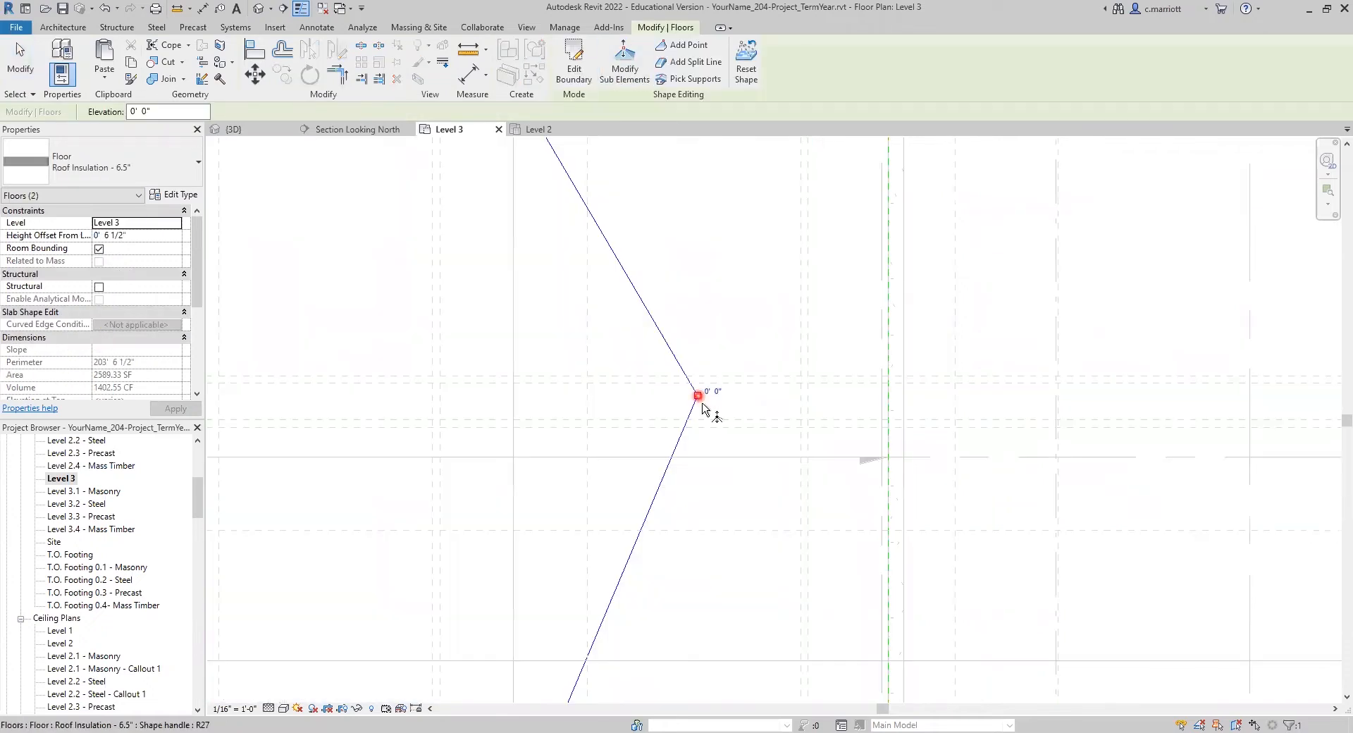
pyautogui.click(621, 392)
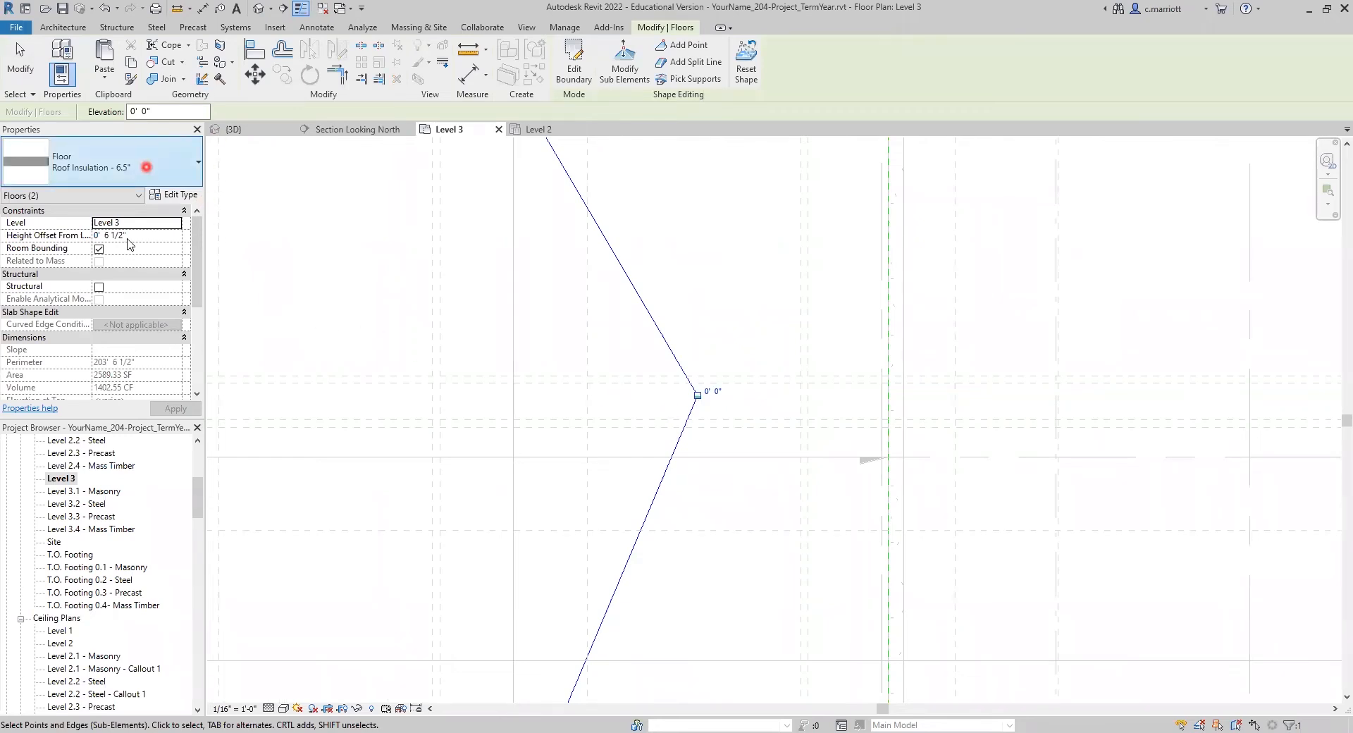
pyautogui.moveTo(153, 113); pyautogui.dragTo(102, 115)
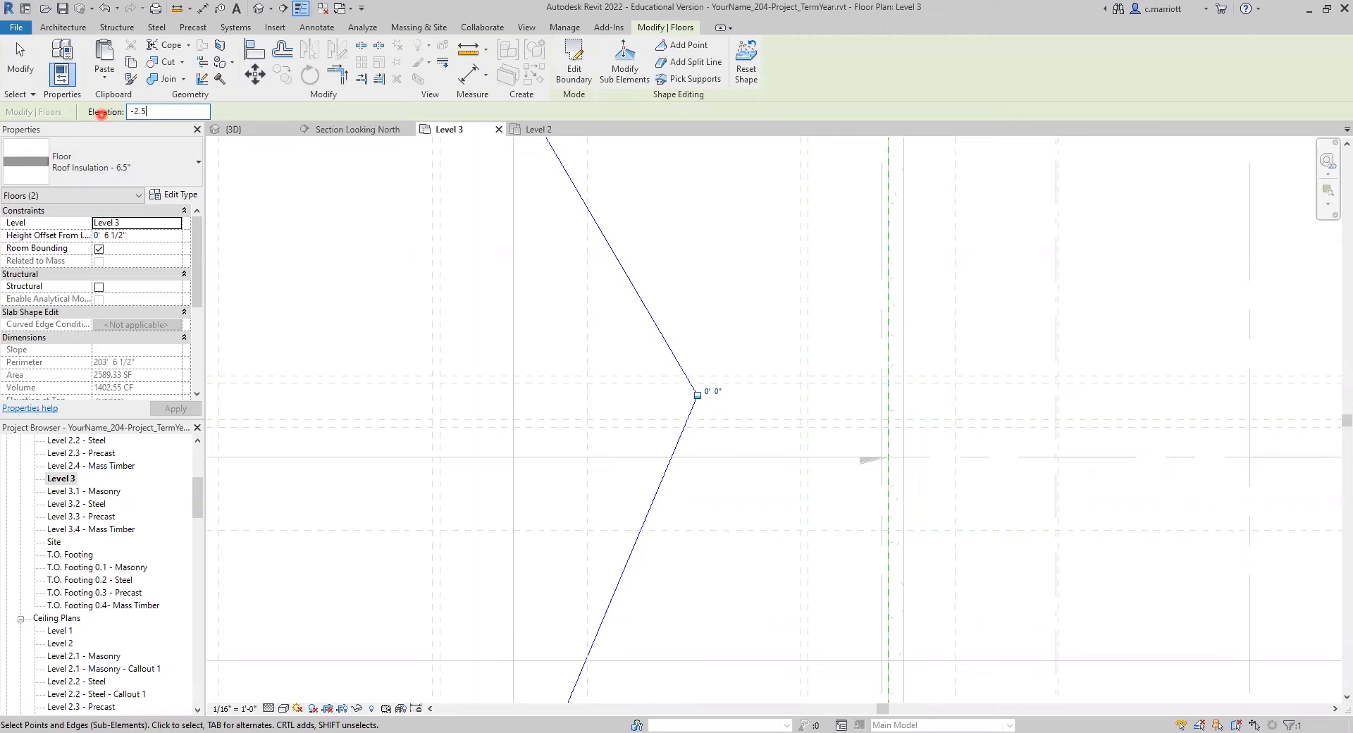
pyautogui.press('Return')
pyautogui.click(587, 388)
pyautogui.scroll(-10, 684, 300)
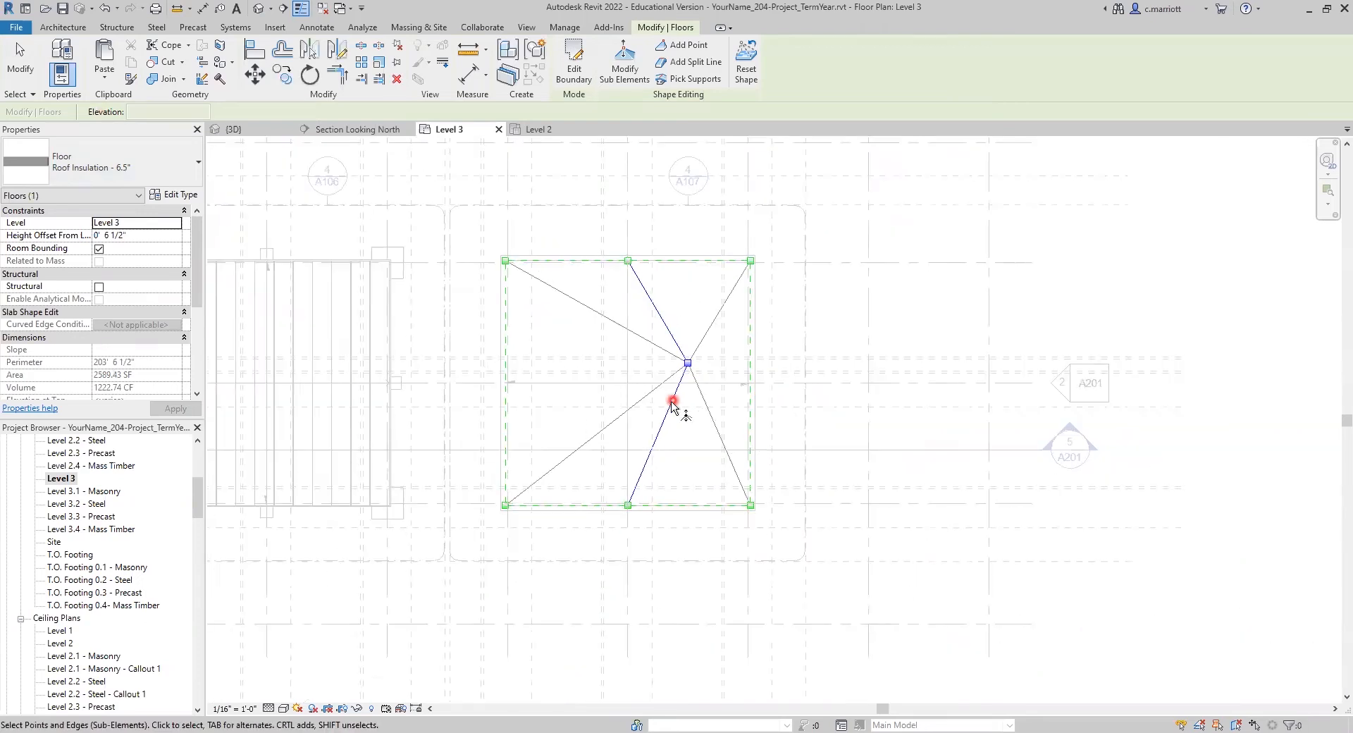
pyautogui.scroll(5, 659, 358)
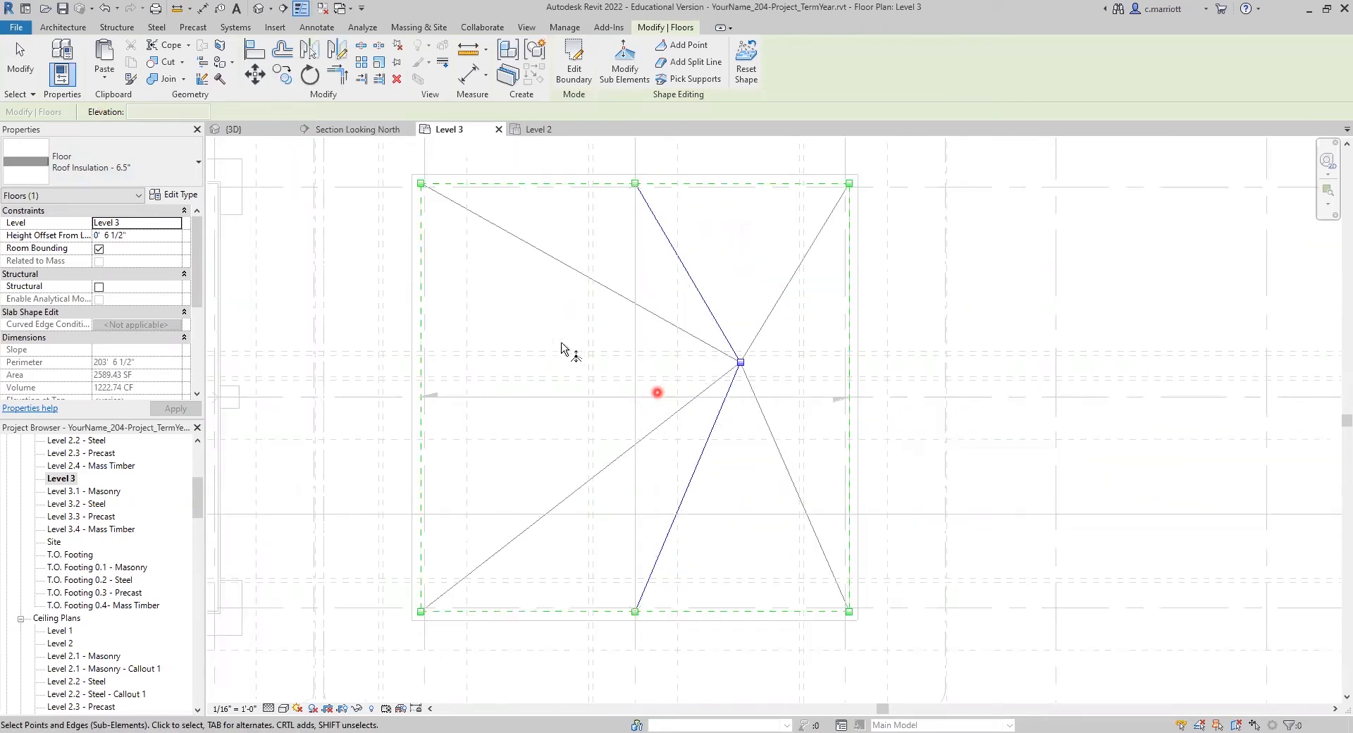
pyautogui.click(564, 240)
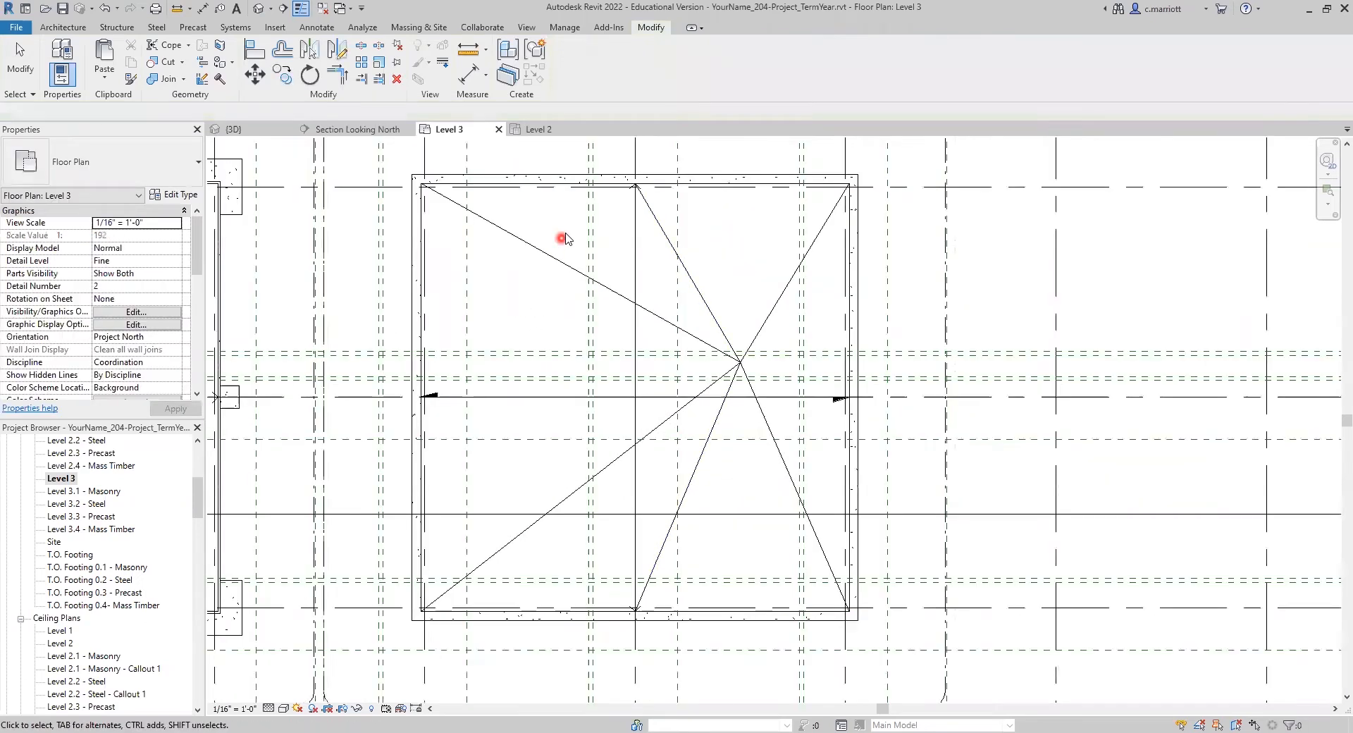
# Step: Examine the fold lines running from the lowered shape point to the insulation floor's corners and edges
pyautogui.click(753, 346)
pyautogui.scroll(-3, 634, 385)
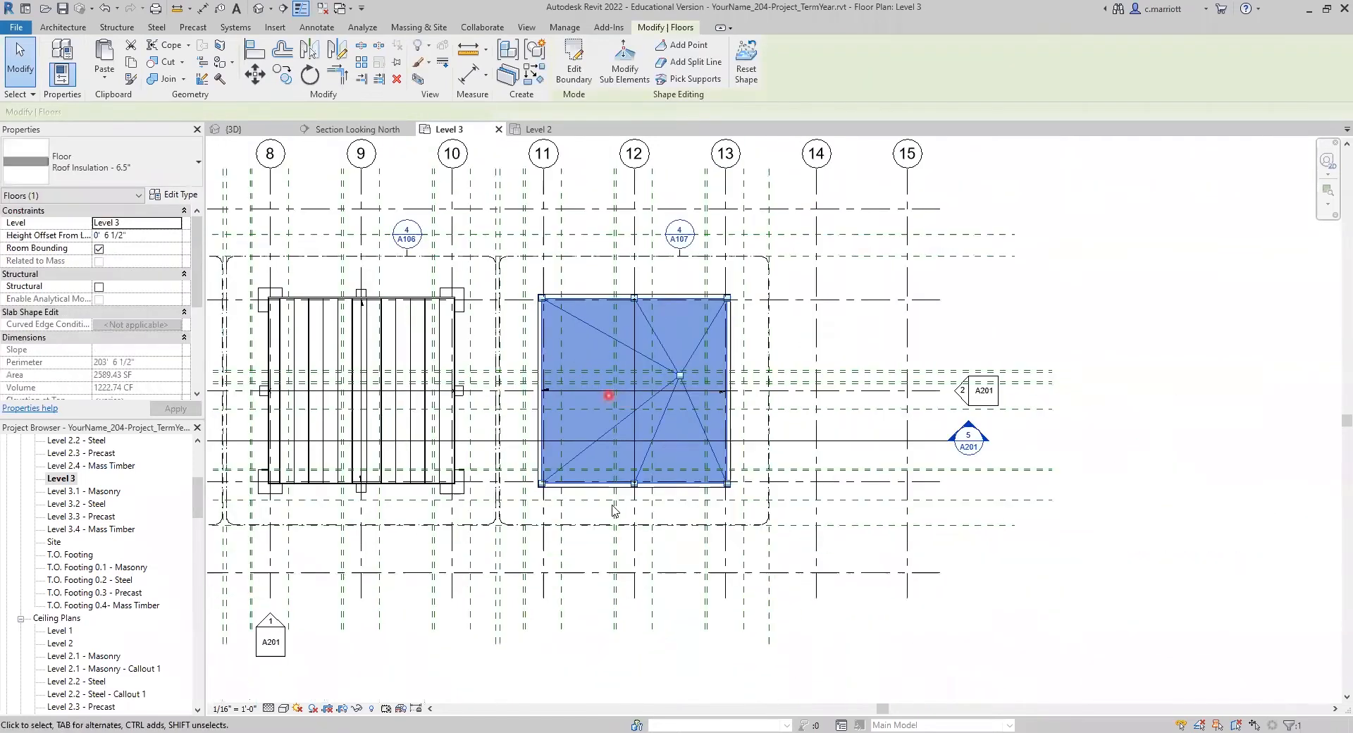
pyautogui.scroll(3, 606, 487)
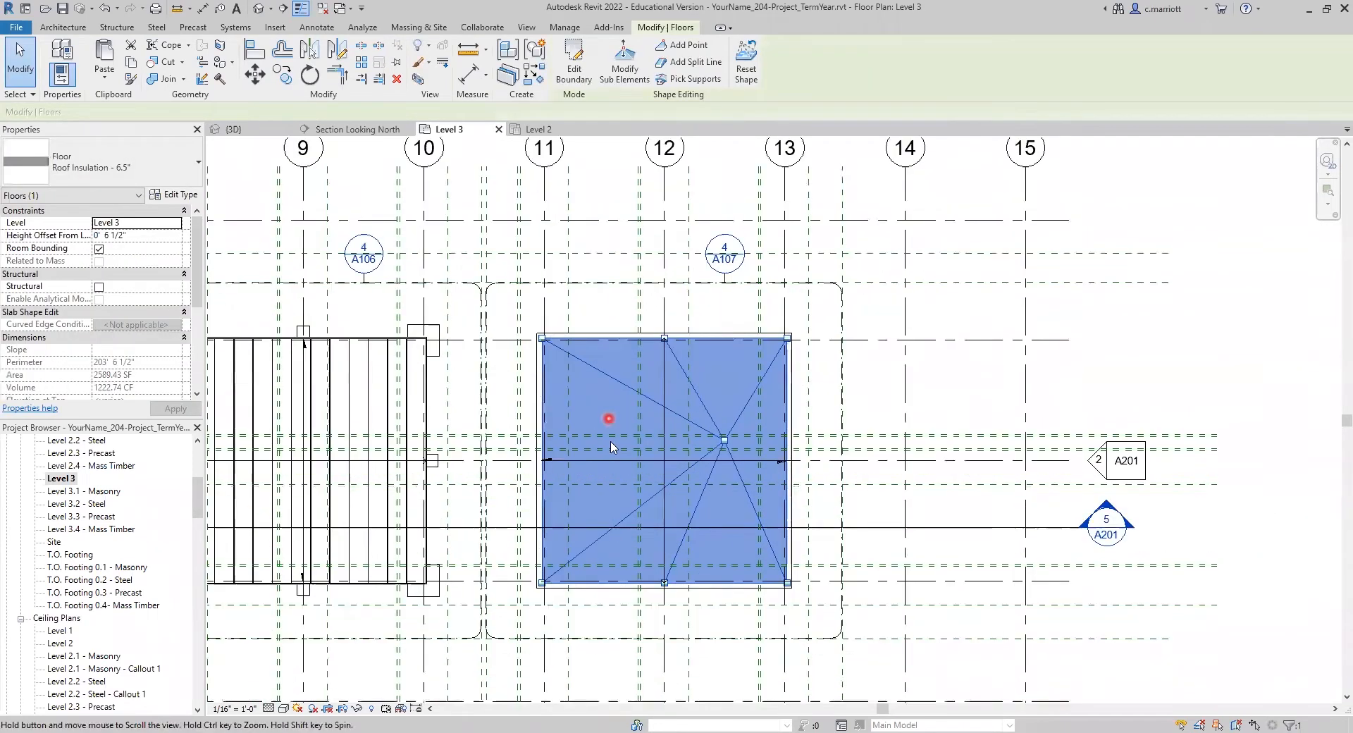
pyautogui.scroll(2, 725, 439)
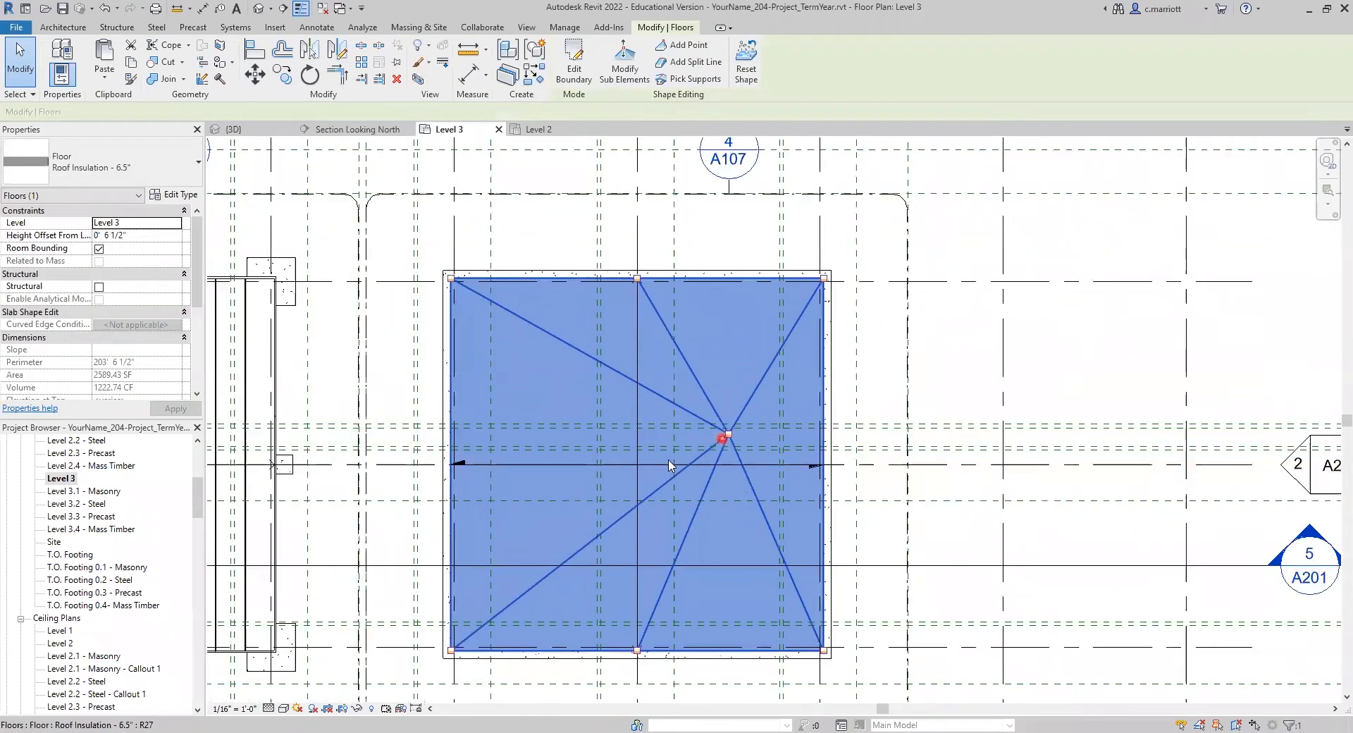
pyautogui.click(539, 438)
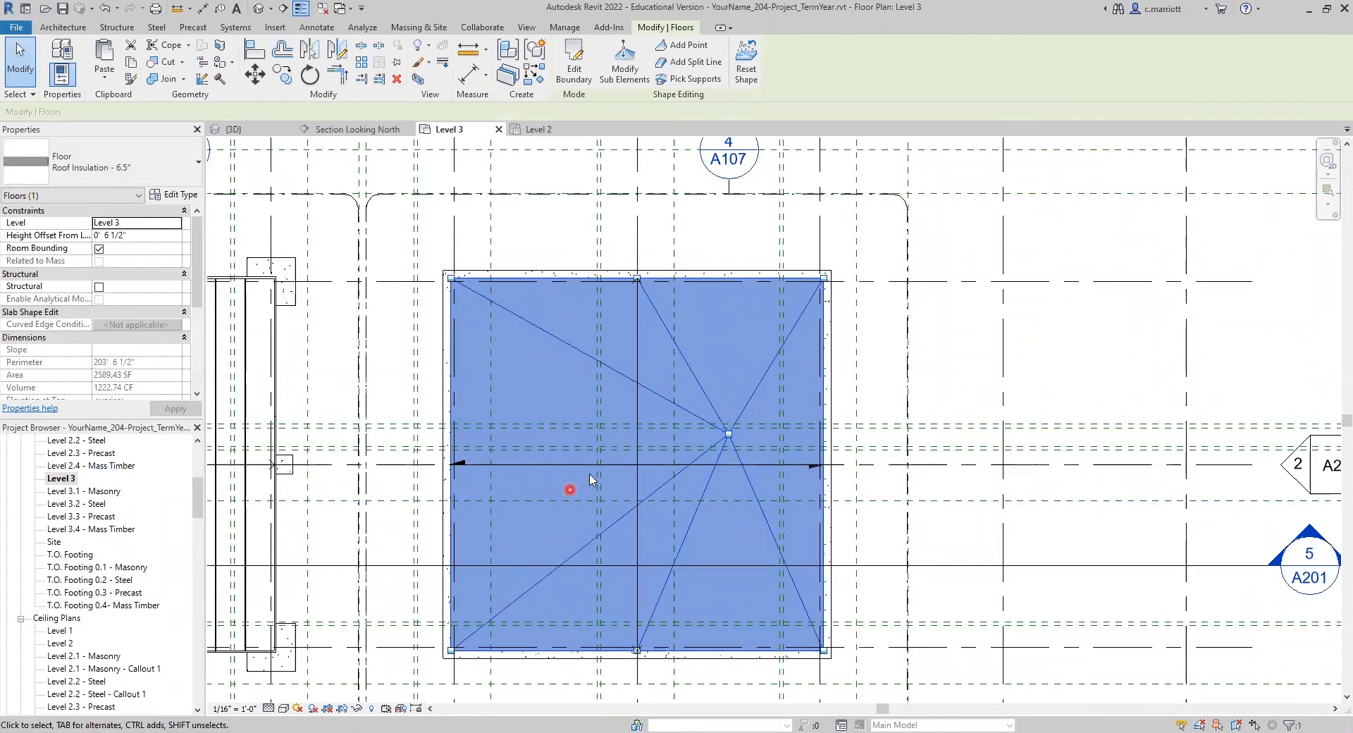
pyautogui.scroll(2, 620, 444)
pyautogui.click(654, 352)
pyautogui.scroll(-1, 770, 251)
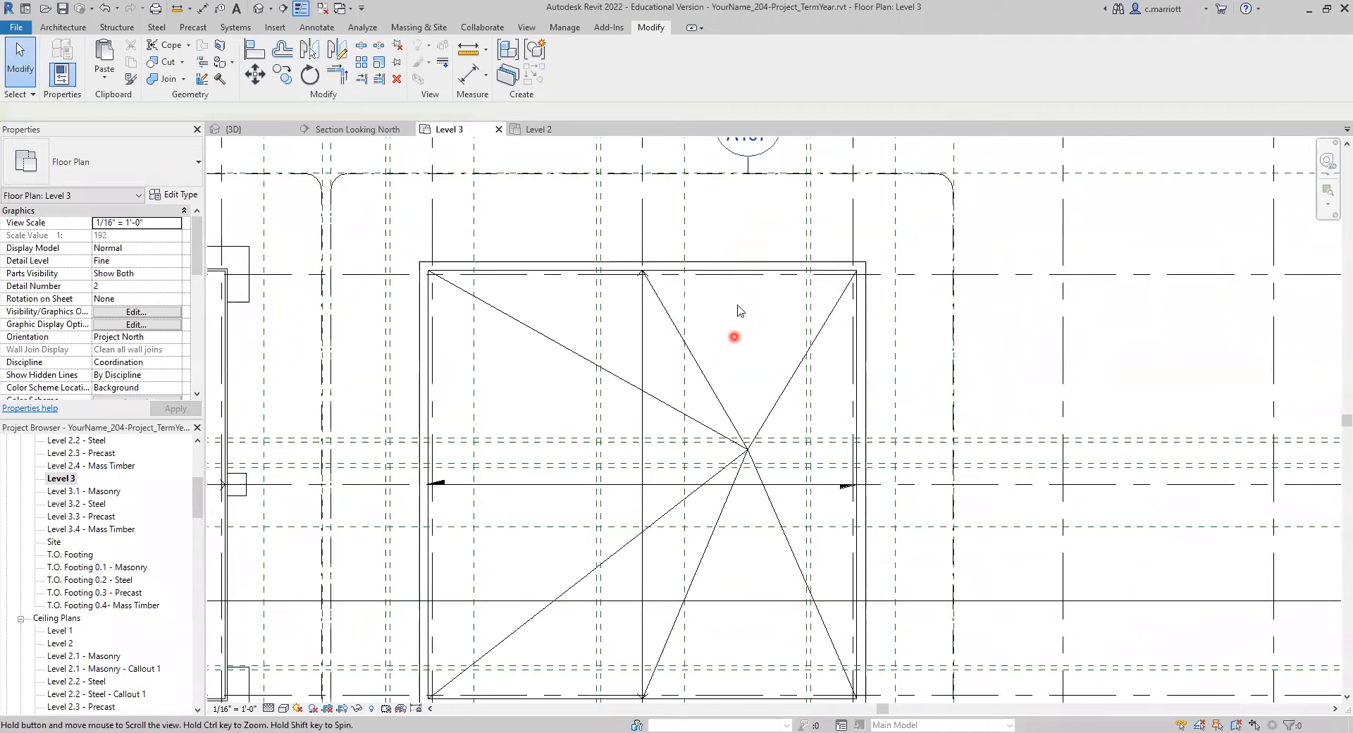
pyautogui.scroll(-1, 740, 308)
# Step: Add a second shape point at the roof's centre on grid 12 and enter -0' 2 1/2" as the point elevation
pyautogui.click(728, 296)
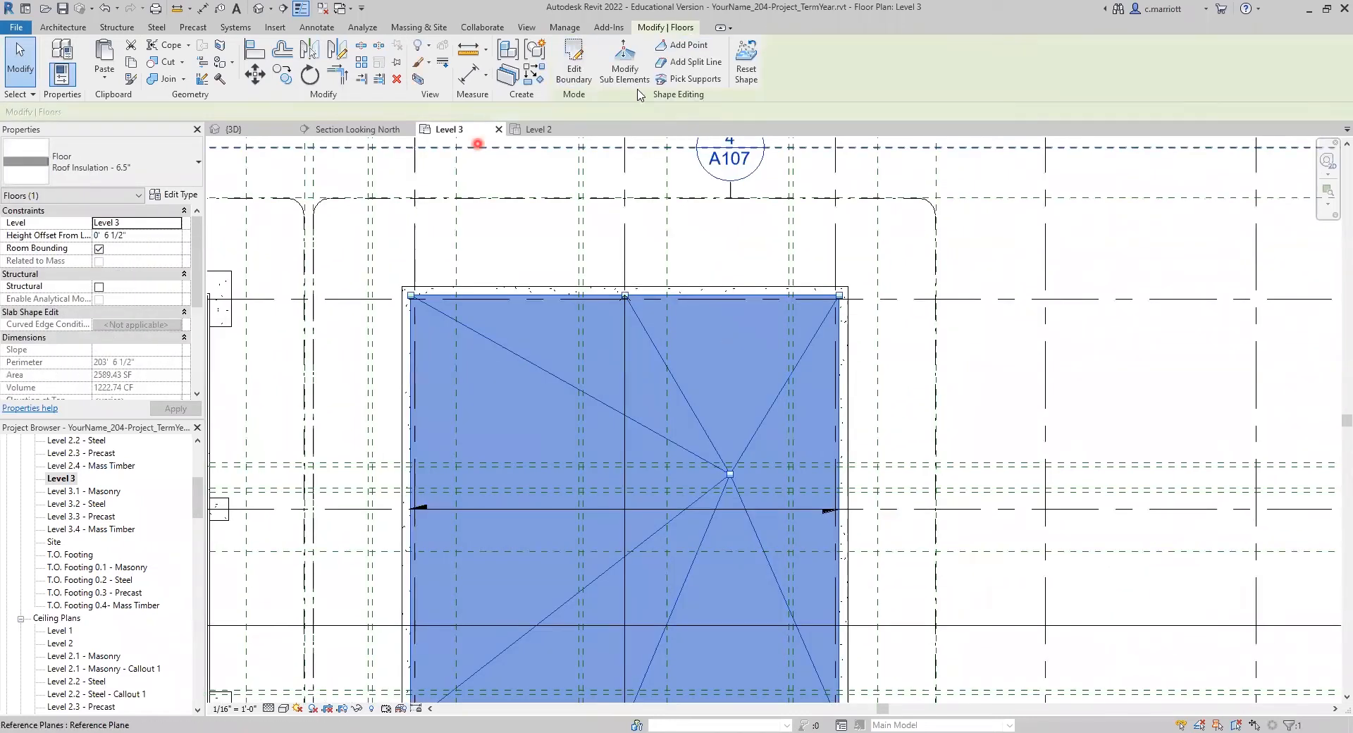
pyautogui.click(677, 46)
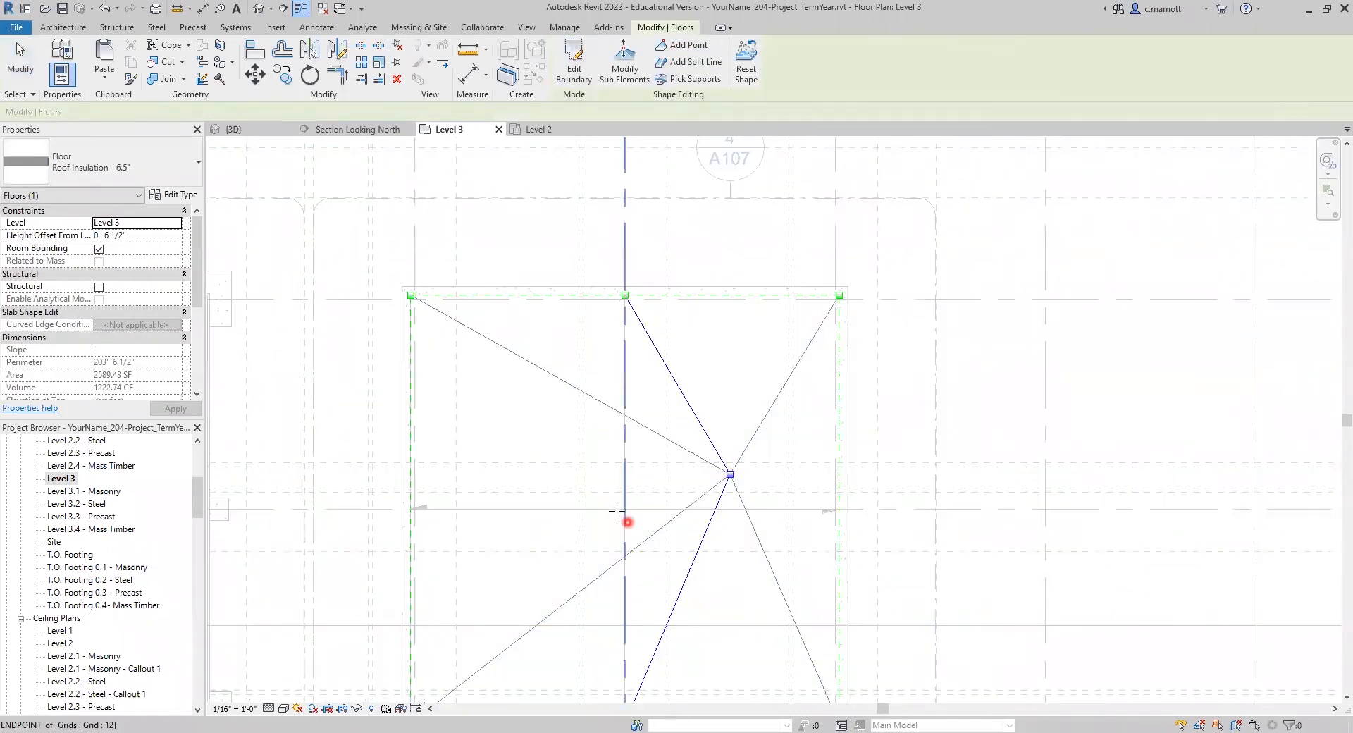
pyautogui.click(625, 509)
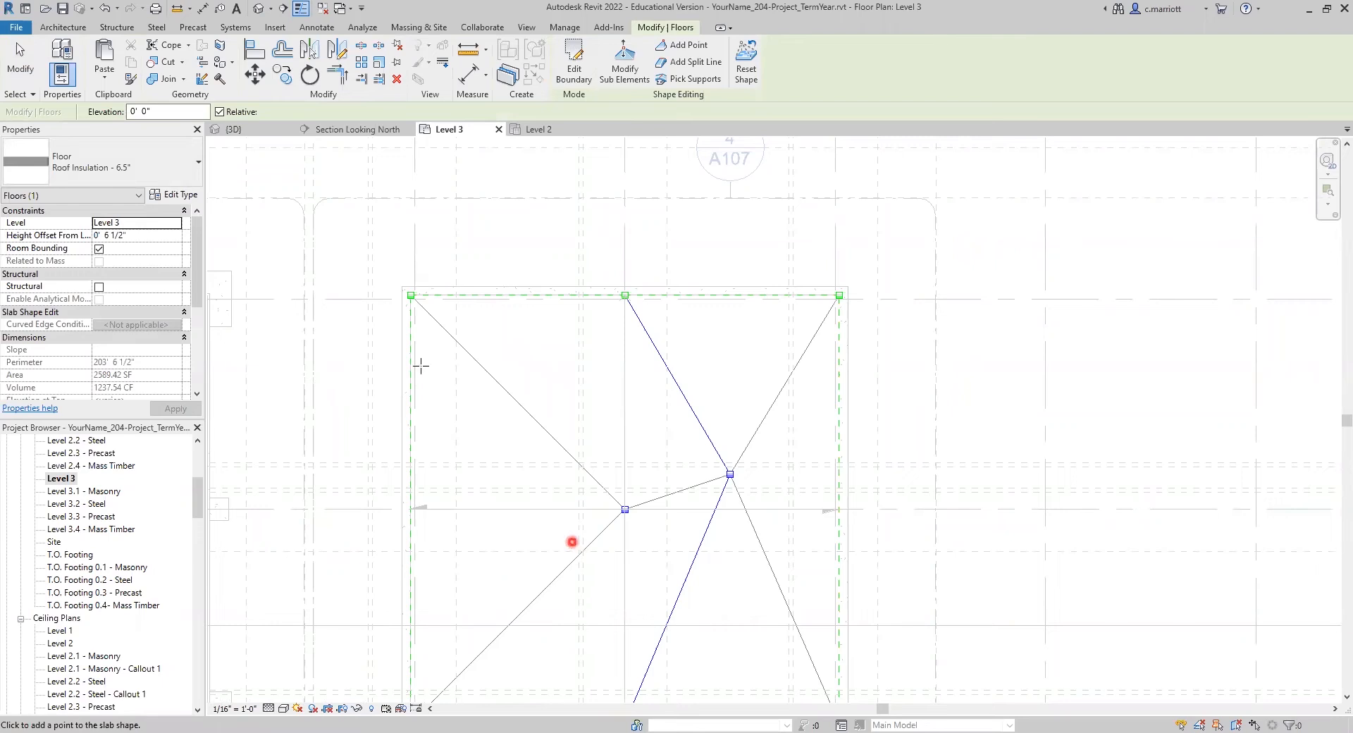
pyautogui.click(150, 112)
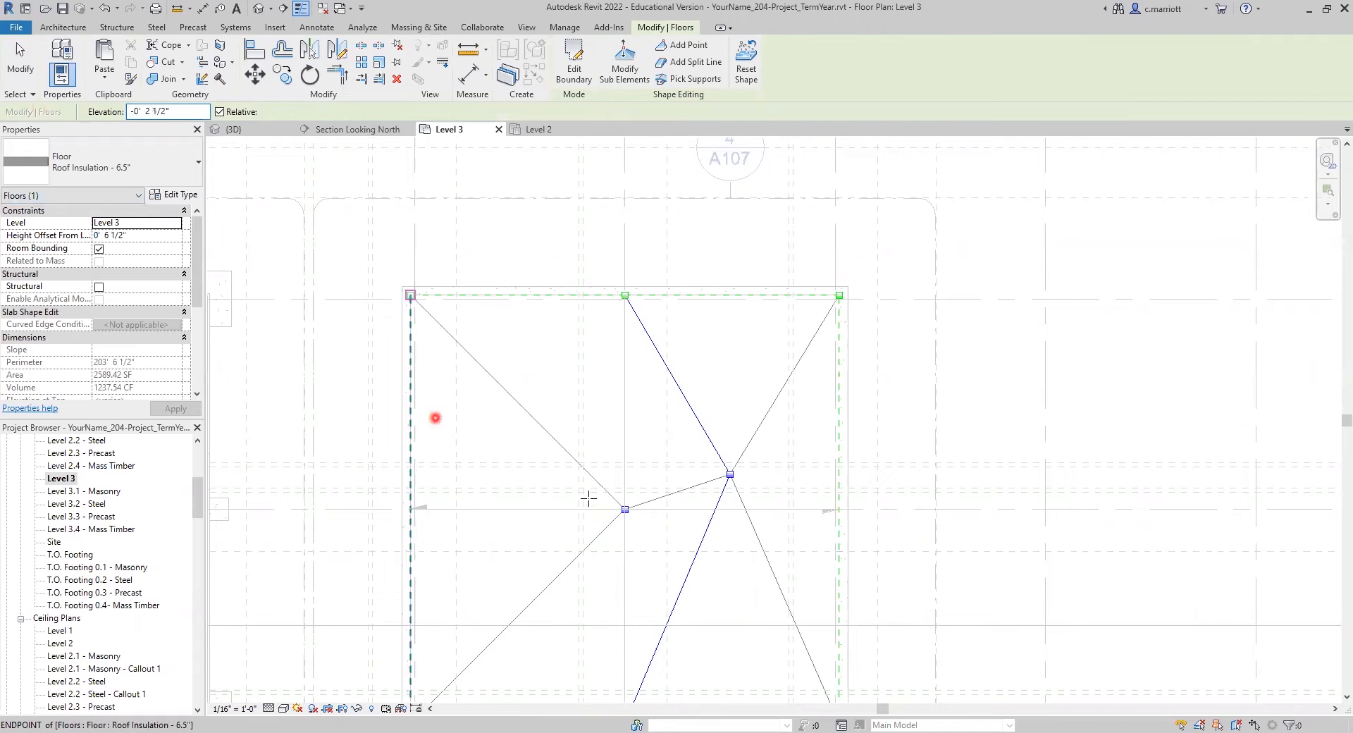
pyautogui.click(255, 75)
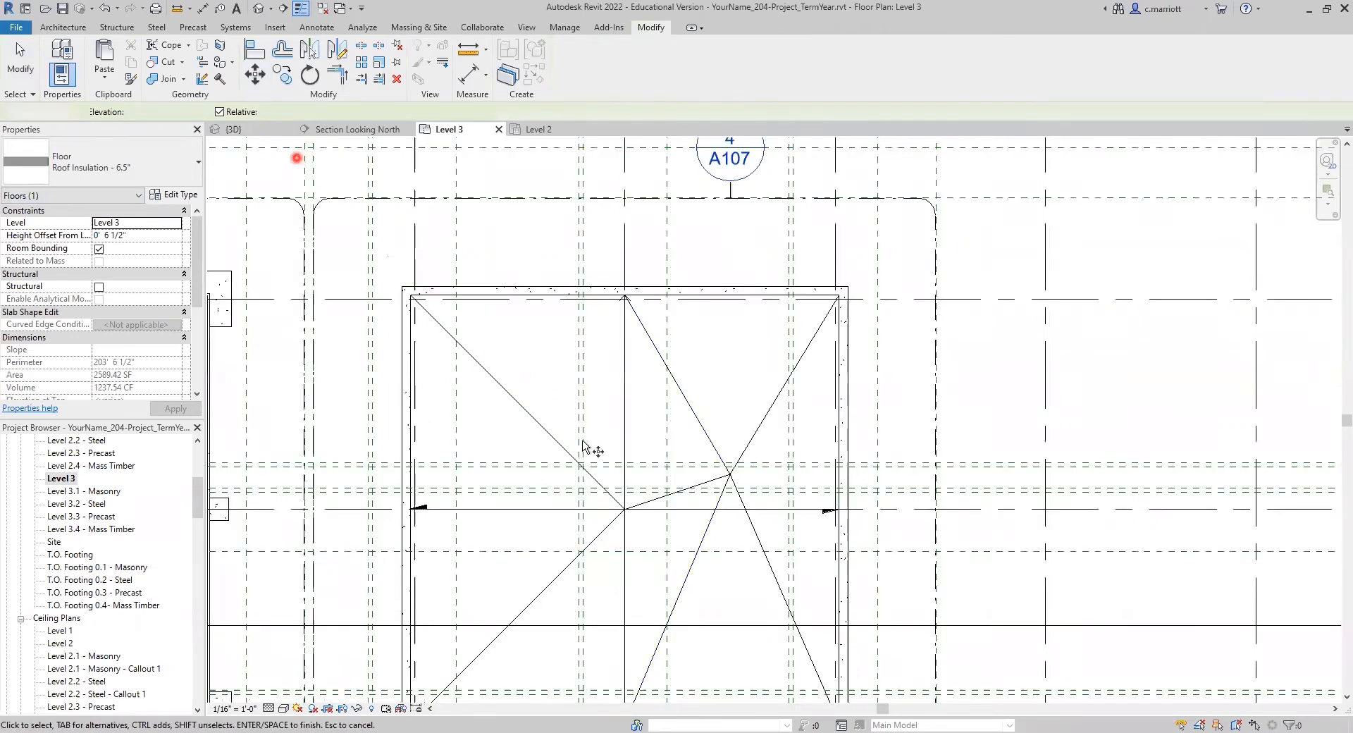
pyautogui.press('Escape')
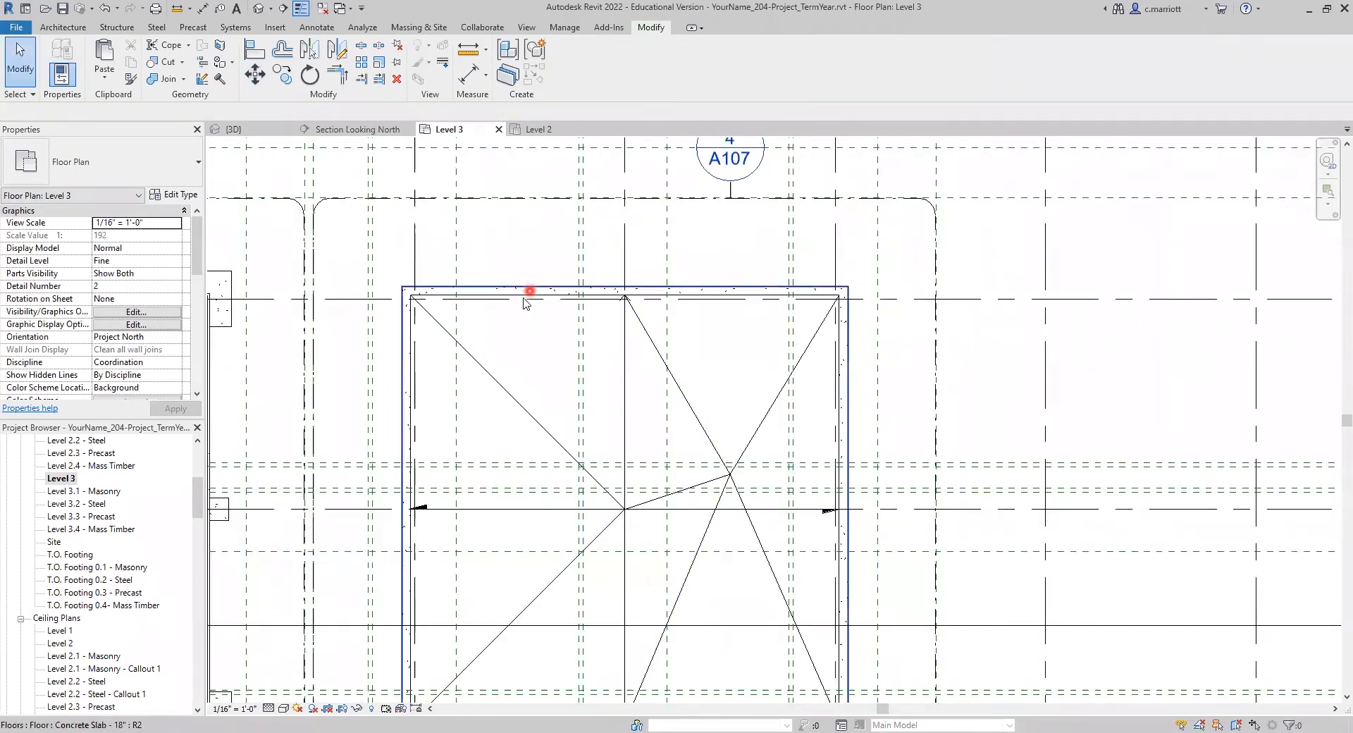
# Step: Try to move the insulation floor's central shape point 12.5" west along the roof's east-west centreline, and undo the move
pyautogui.click(524, 297)
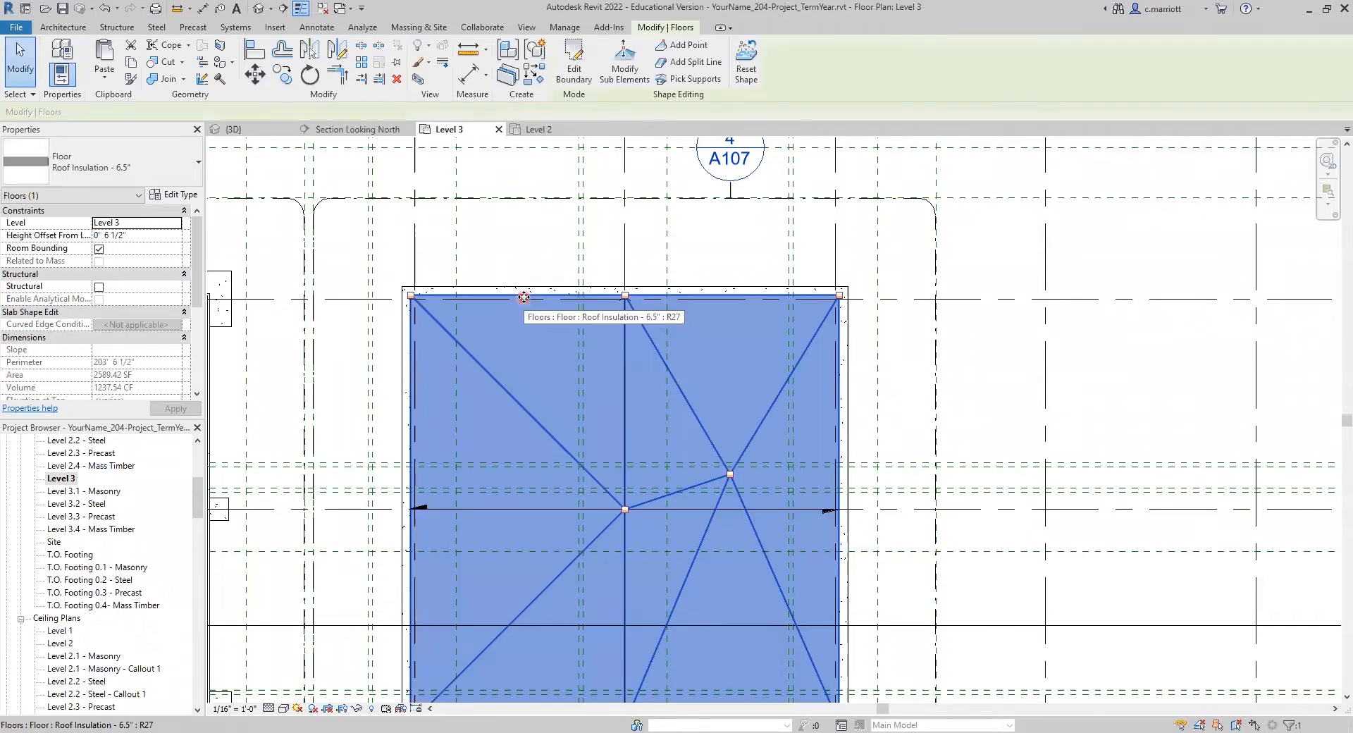
pyautogui.click(621, 83)
pyautogui.click(626, 509)
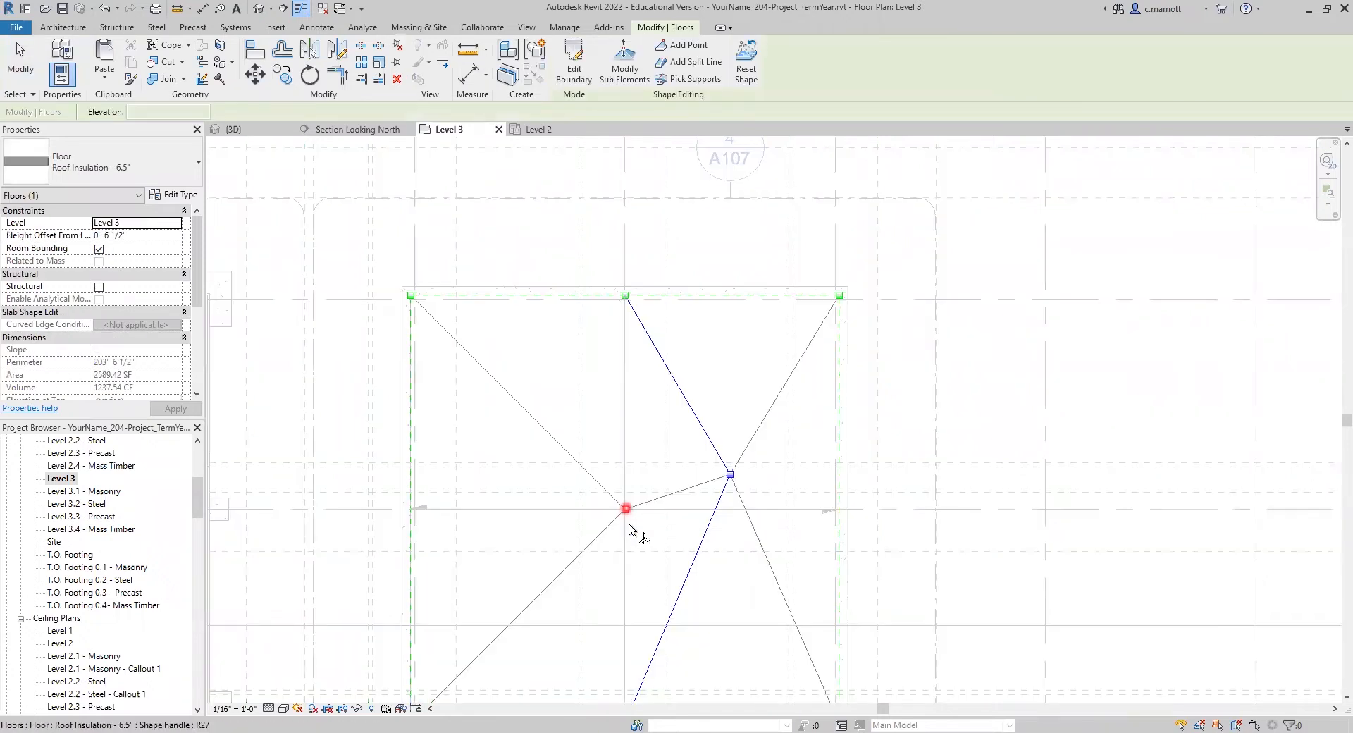
pyautogui.scroll(1, 629, 525)
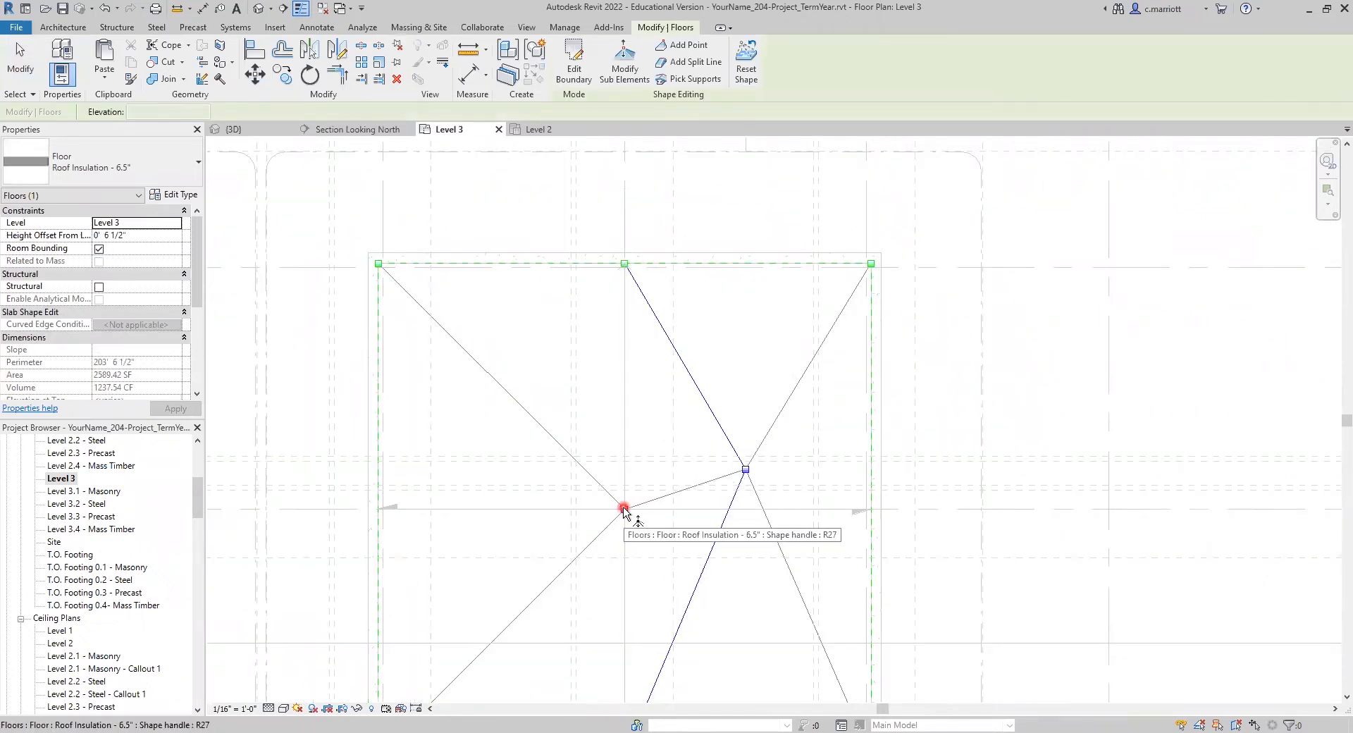
pyautogui.press('Tab')
pyautogui.press('Tab')
pyautogui.press('Tab')
pyautogui.press('Tab')
pyautogui.click(626, 509)
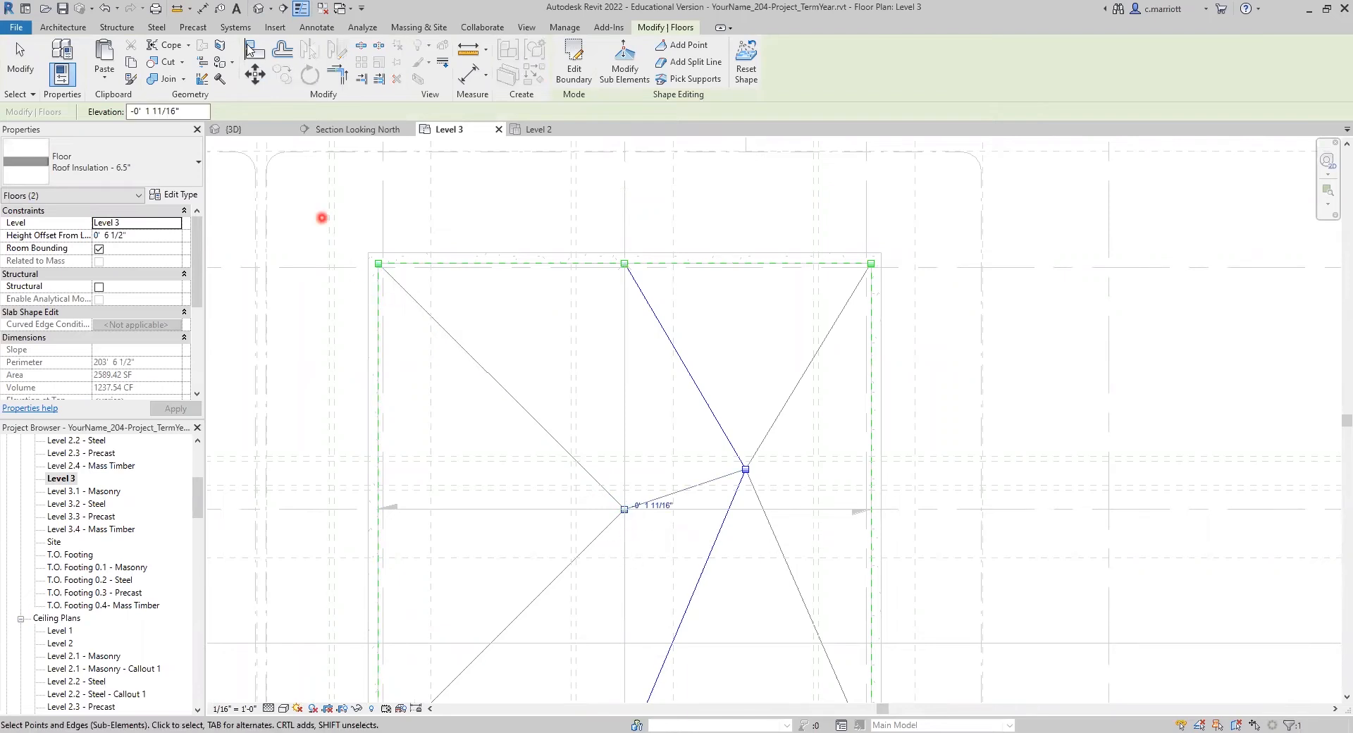
pyautogui.click(255, 74)
pyautogui.click(492, 343)
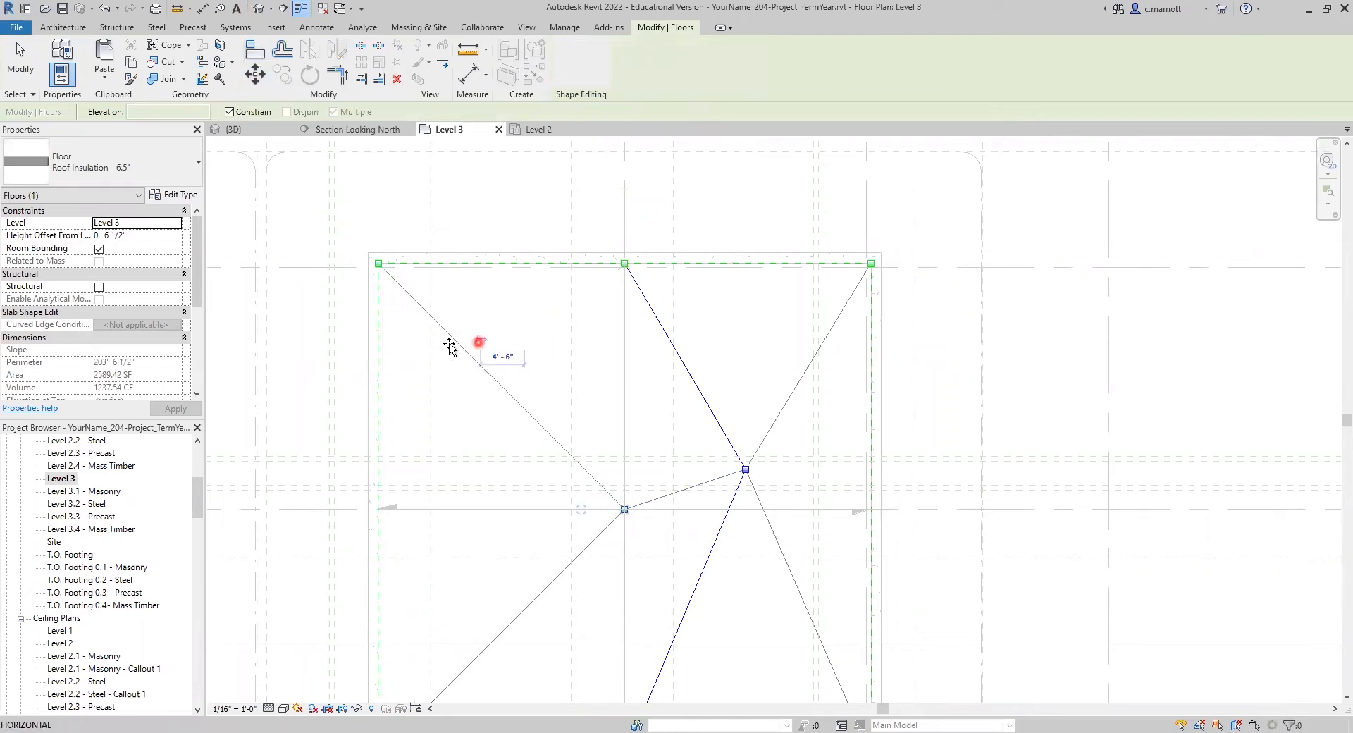
pyautogui.write('12.5"')
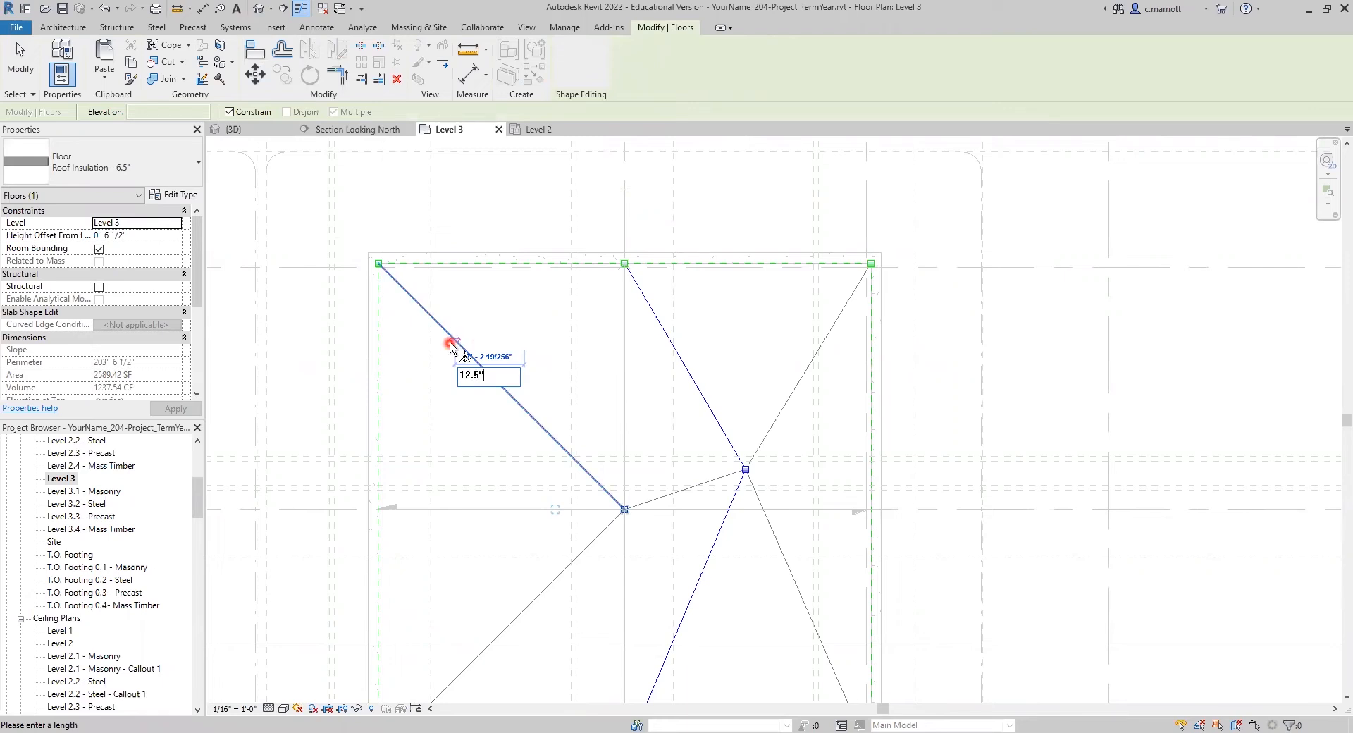
pyautogui.press('Return')
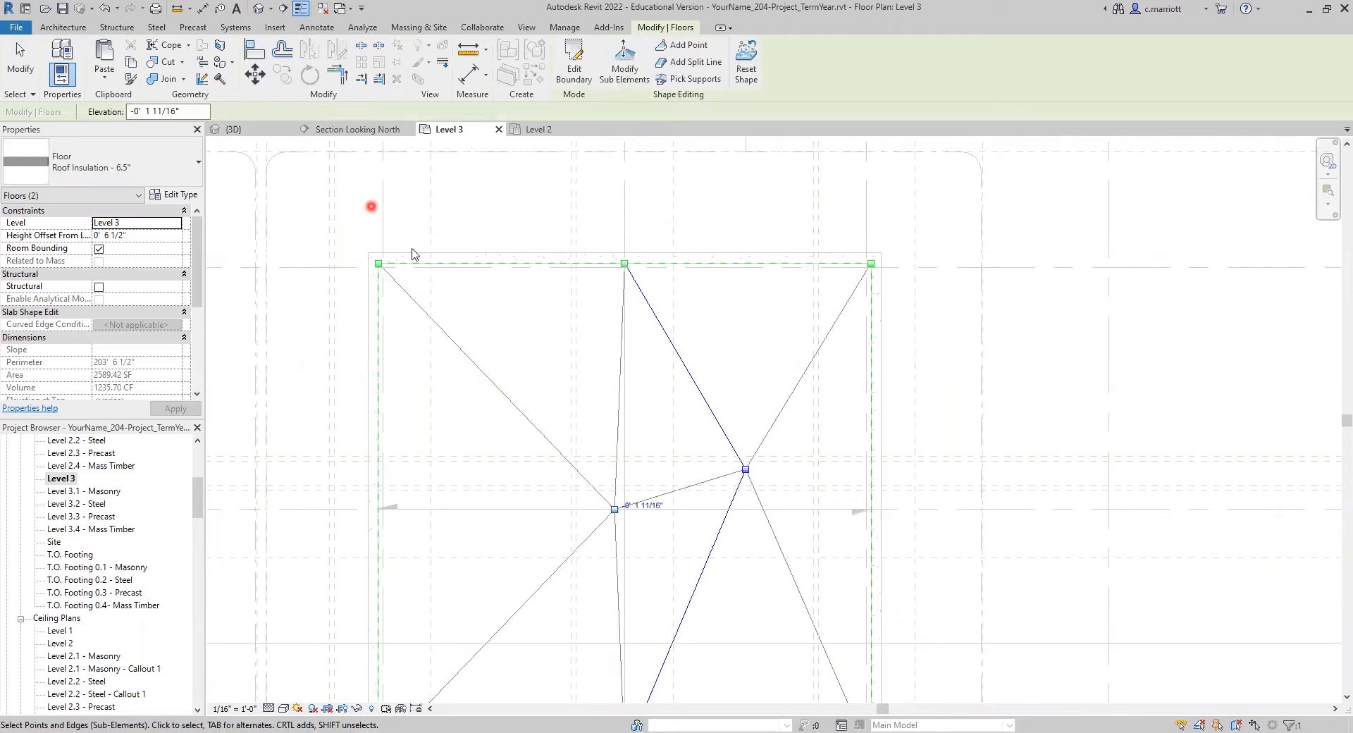
pyautogui.hotkey('ctrl', 'z')
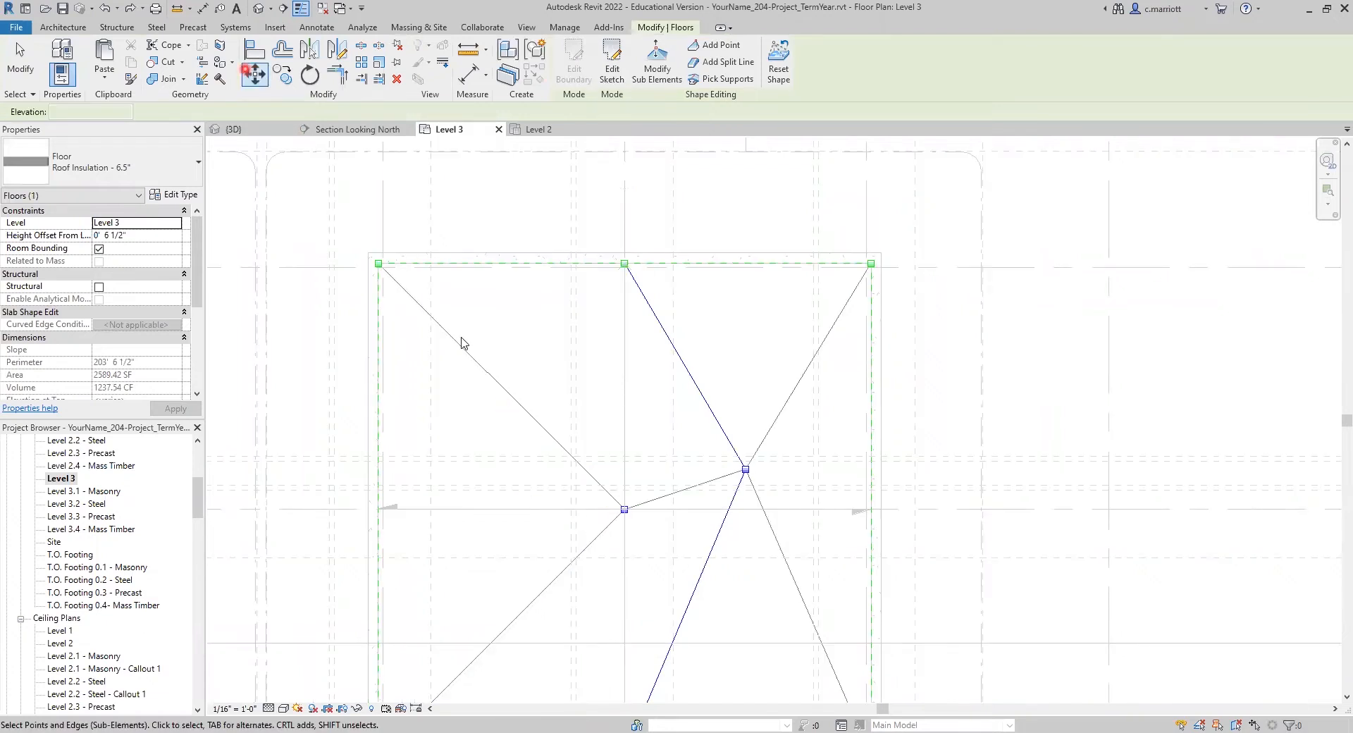
# Step: Reselect the insulation floor and move its central shape point on grid 12 west by 12.5'
pyautogui.click(459, 251)
pyautogui.click(591, 497)
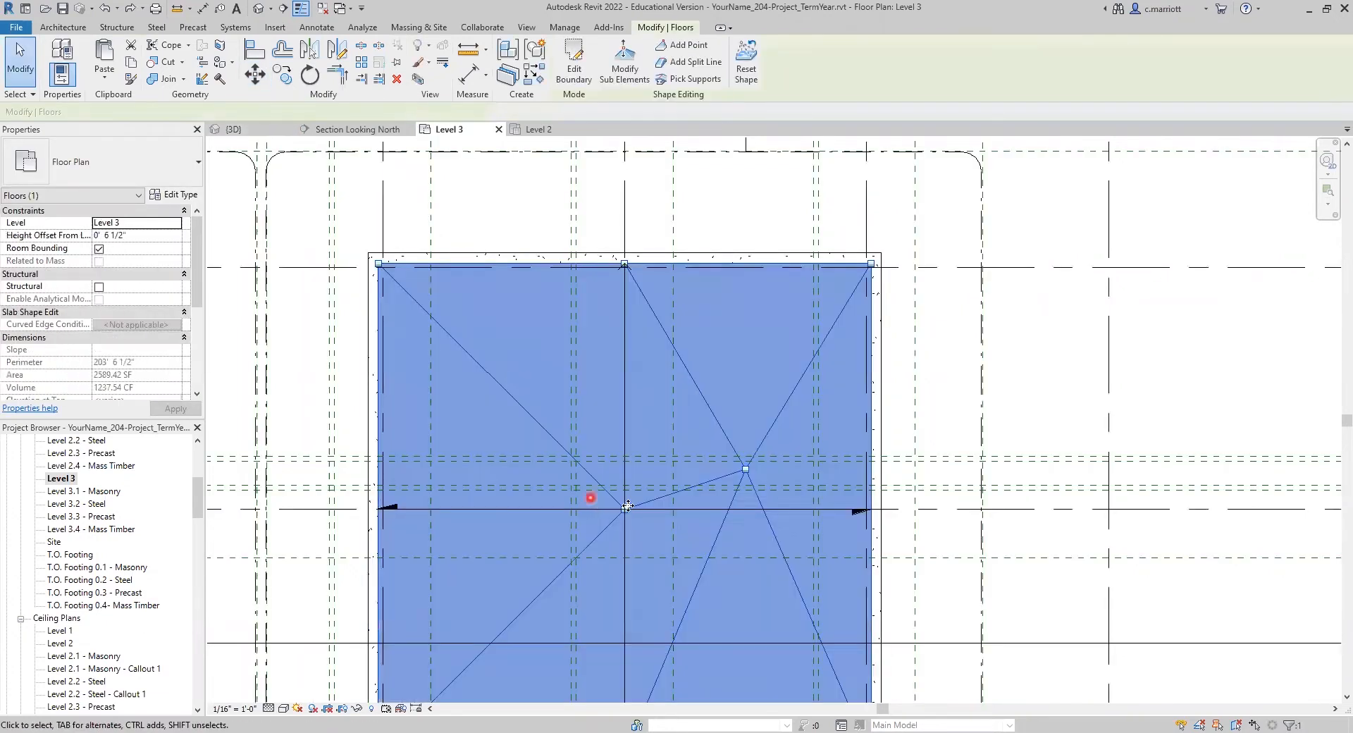
pyautogui.click(628, 507)
pyautogui.click(624, 67)
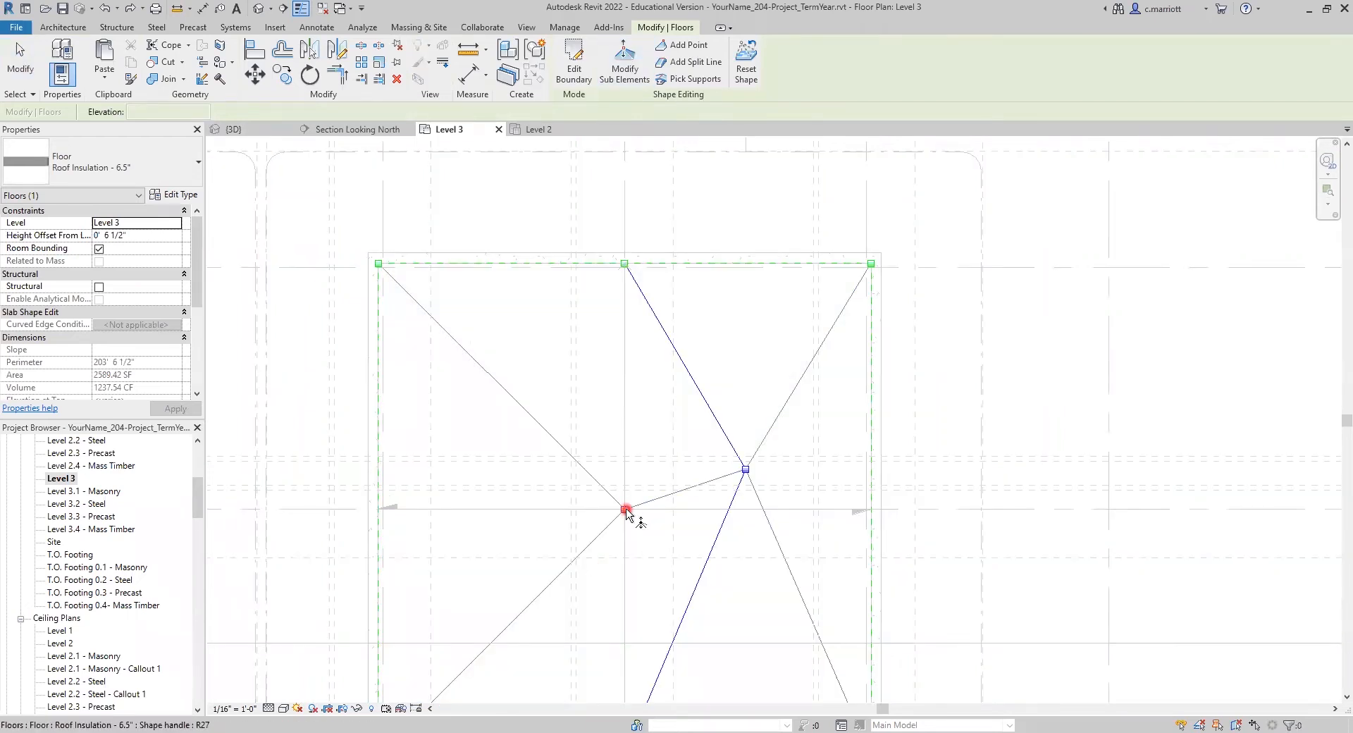
pyautogui.press('Tab')
pyautogui.press('Tab')
pyautogui.press('Tab')
pyautogui.click(625, 509)
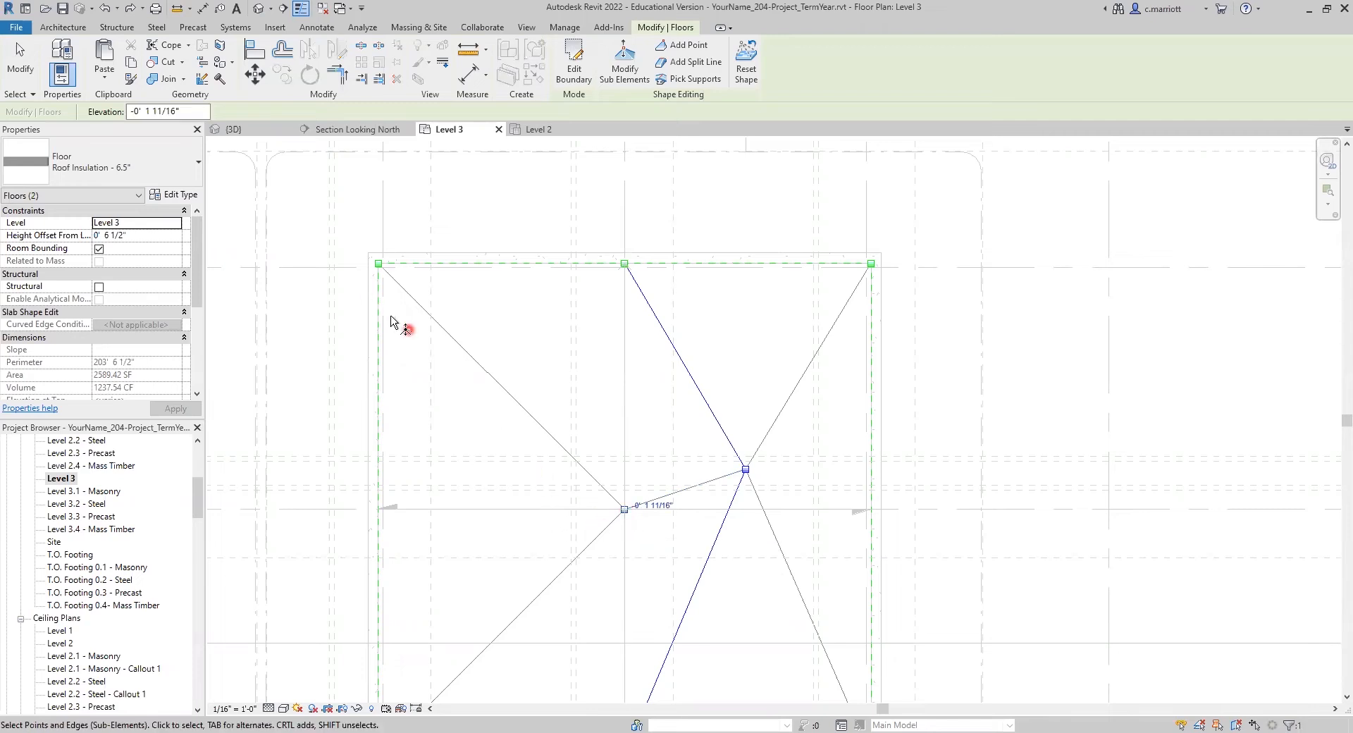
pyautogui.click(255, 74)
pyautogui.click(531, 340)
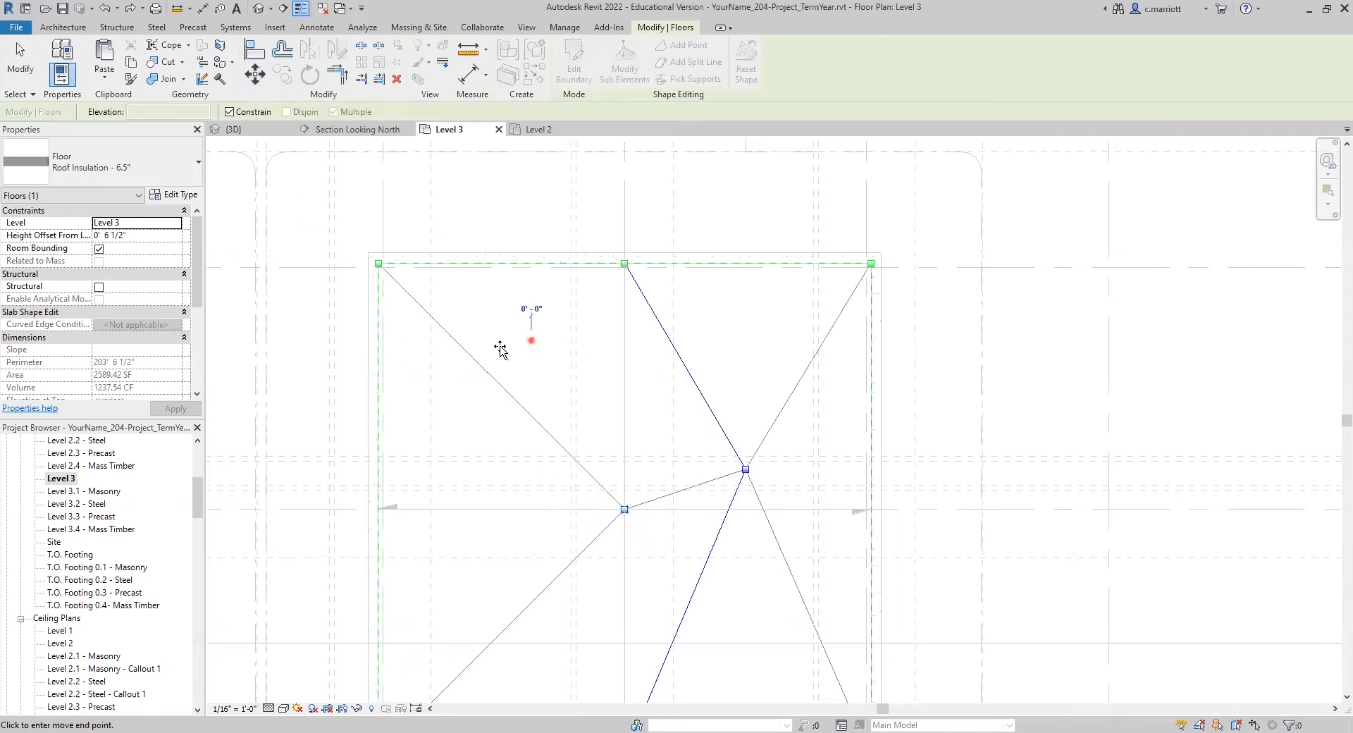
pyautogui.write('12')
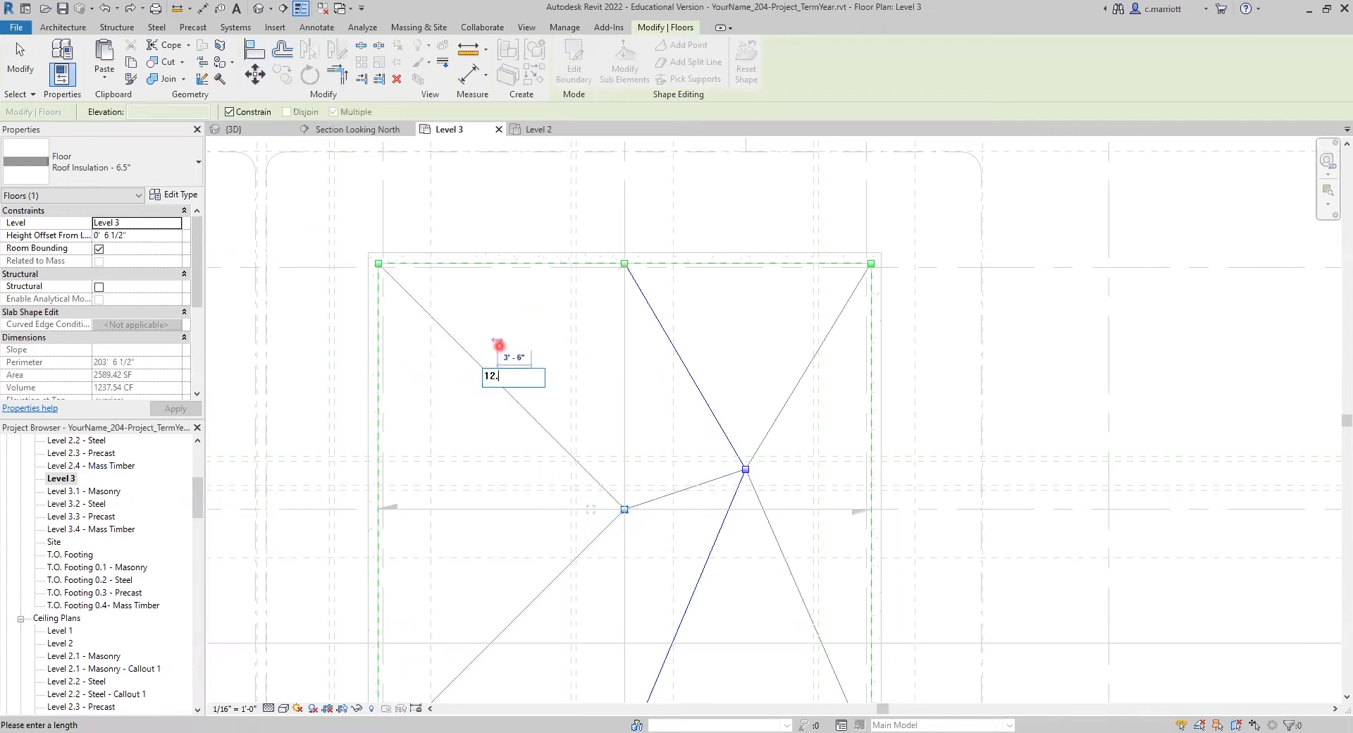
pyautogui.write('.5')
pyautogui.press('Return')
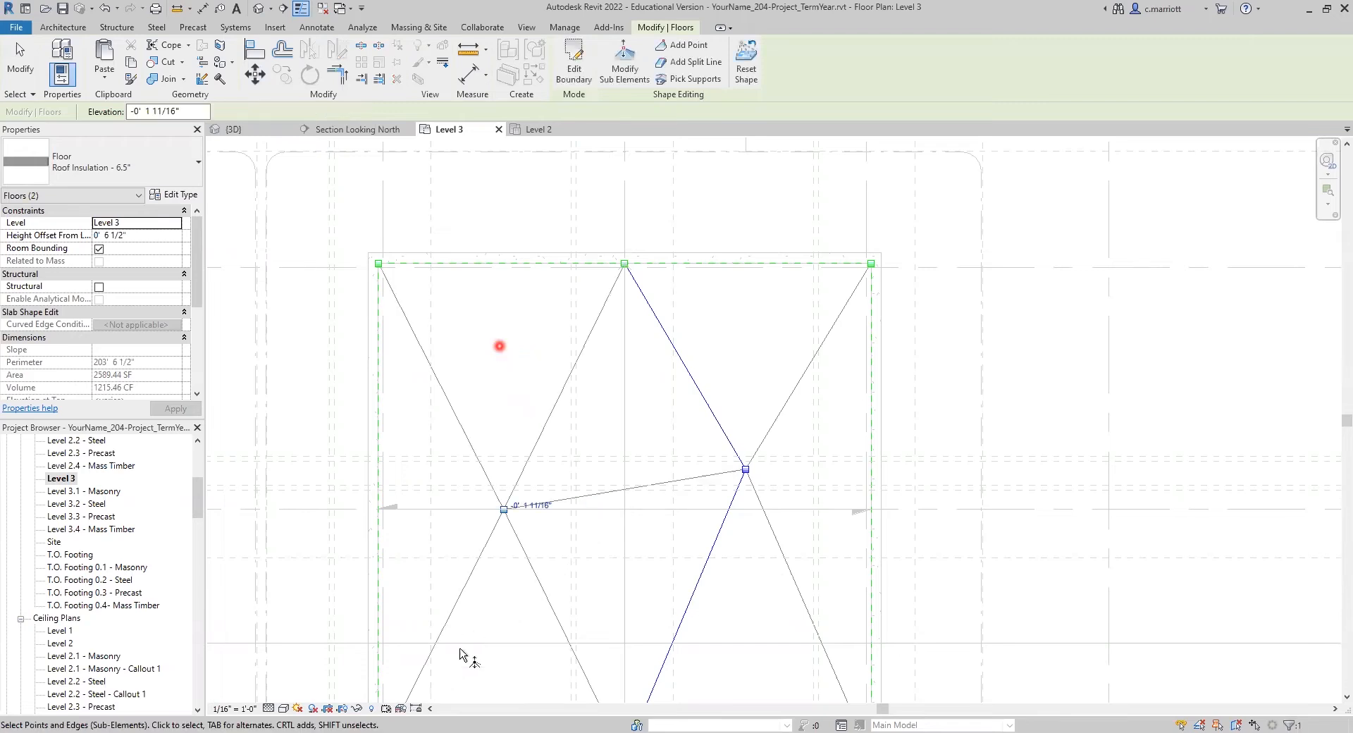
# Step: Move the same shape point 4'2" south and finish editing the insulation floor's sub-elements
pyautogui.click(255, 74)
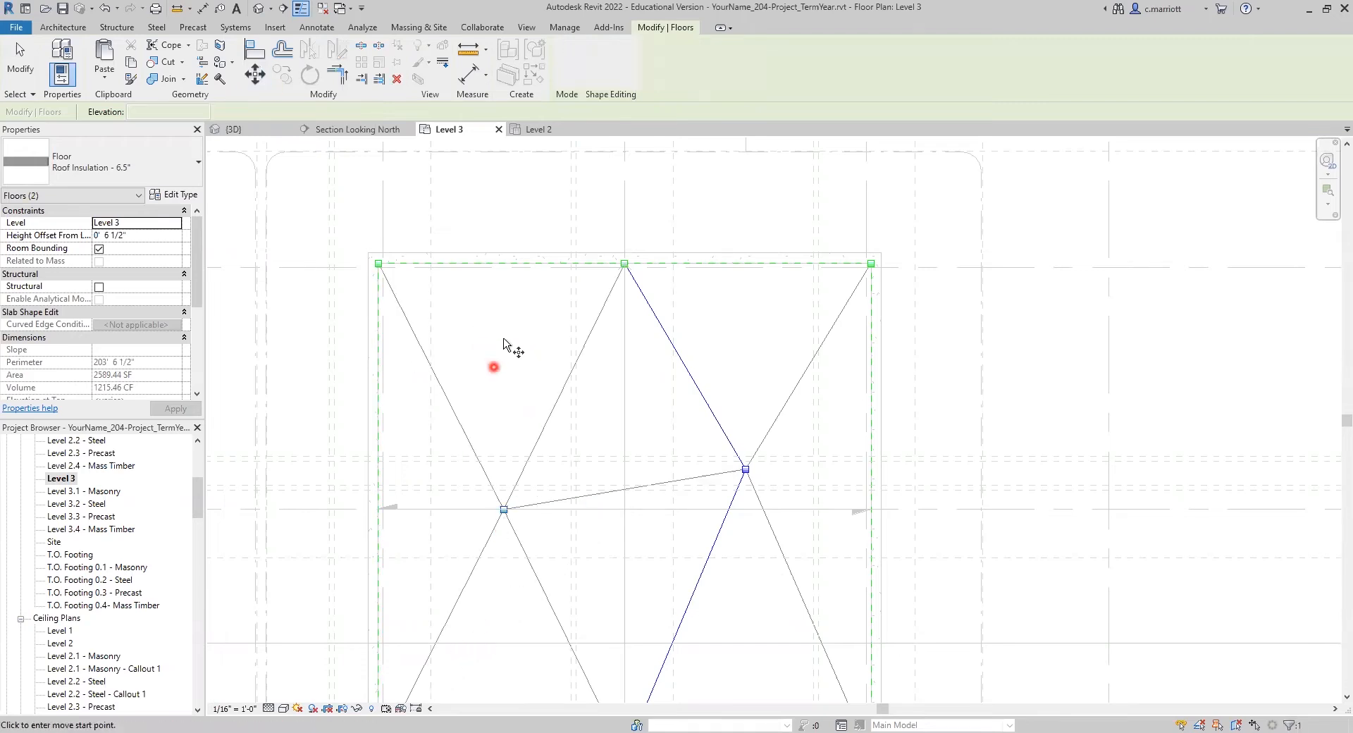
pyautogui.click(505, 339)
pyautogui.write('4\'2"')
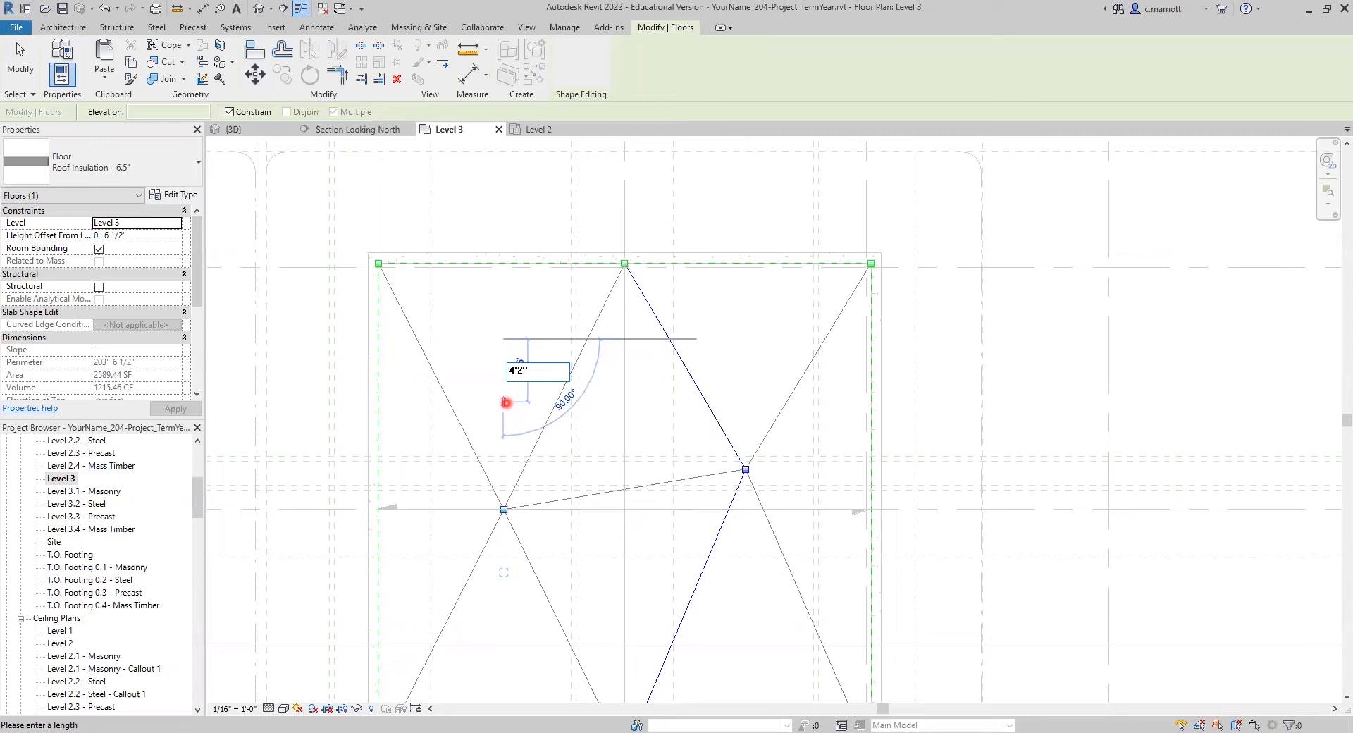
pyautogui.press('Return')
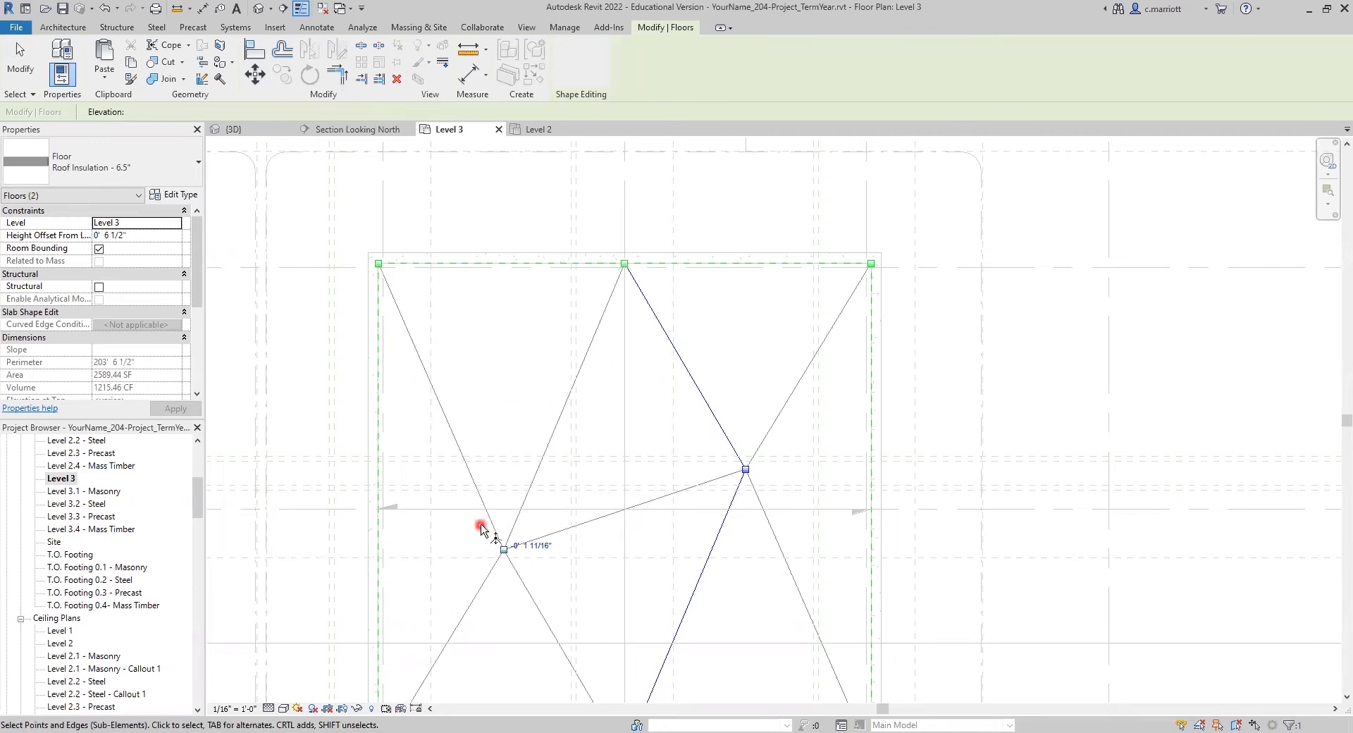
pyautogui.press('Escape')
pyautogui.press('Escape')
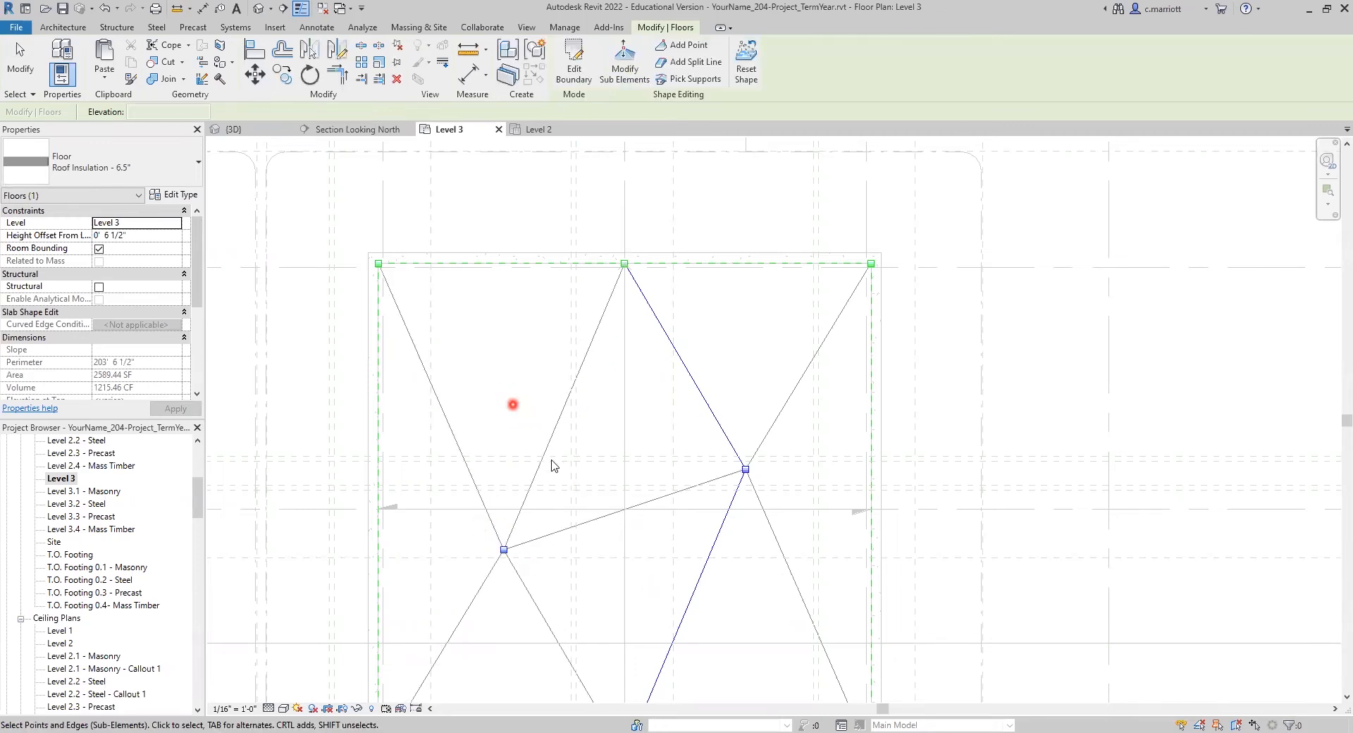
pyautogui.scroll(-2, 578, 551)
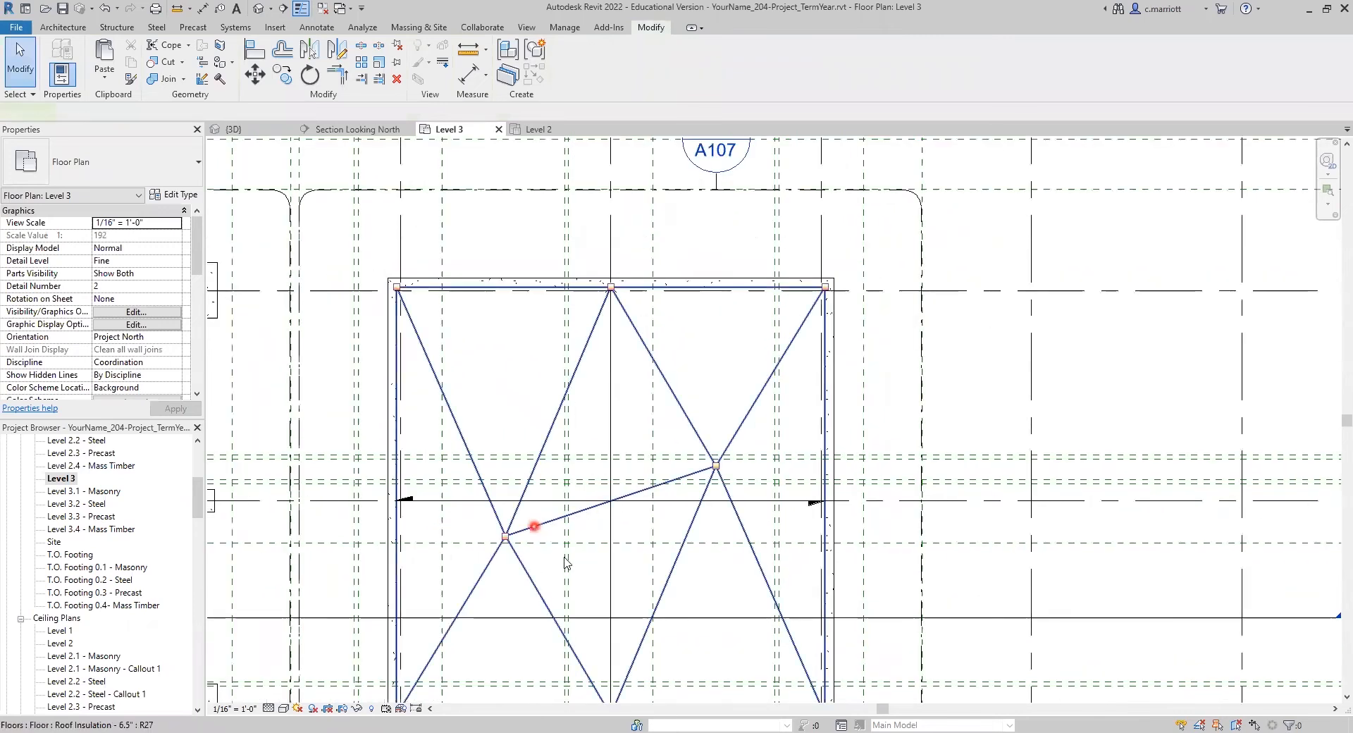
# Step: Open Section Looking North and examine the sloped roof insulation between grids 11 and 13
pyautogui.click(565, 562)
pyautogui.click(601, 527)
pyautogui.scroll(-2, 610, 520)
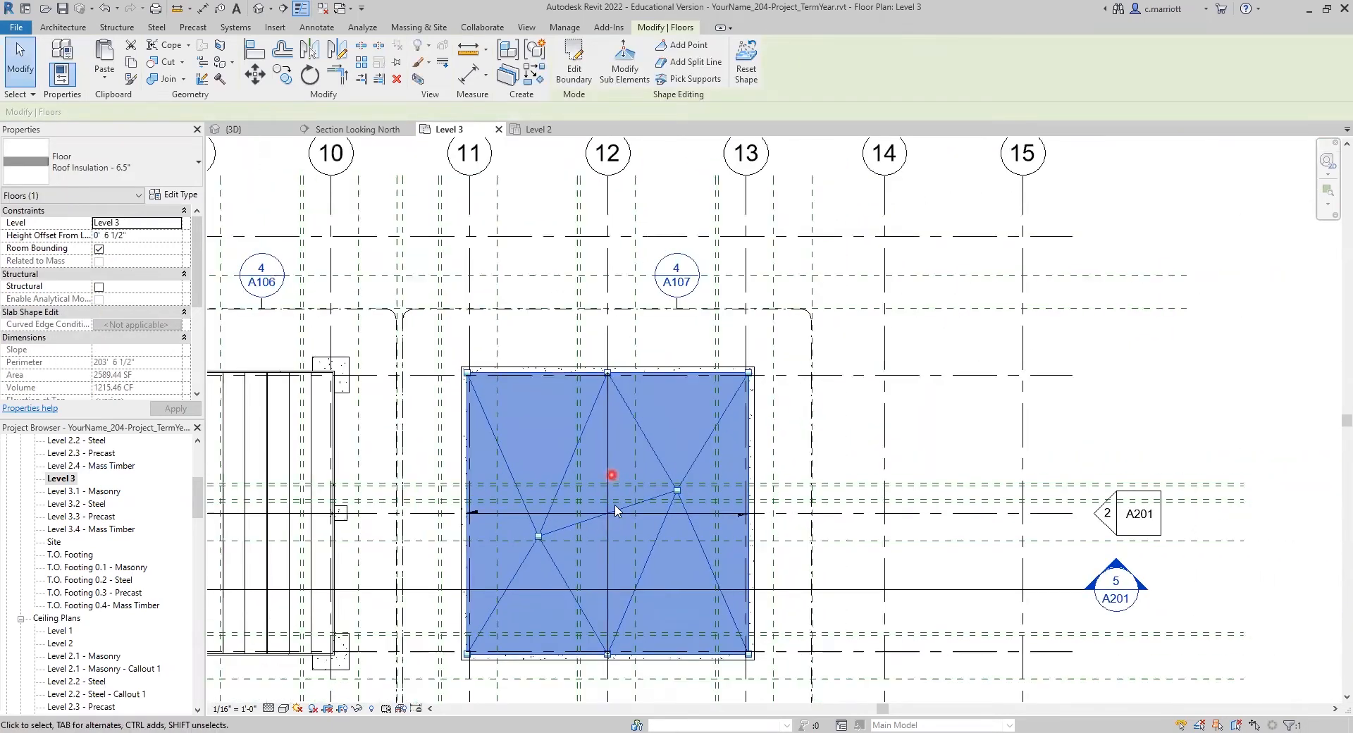
pyautogui.click(615, 505)
pyautogui.scroll(-3, 621, 486)
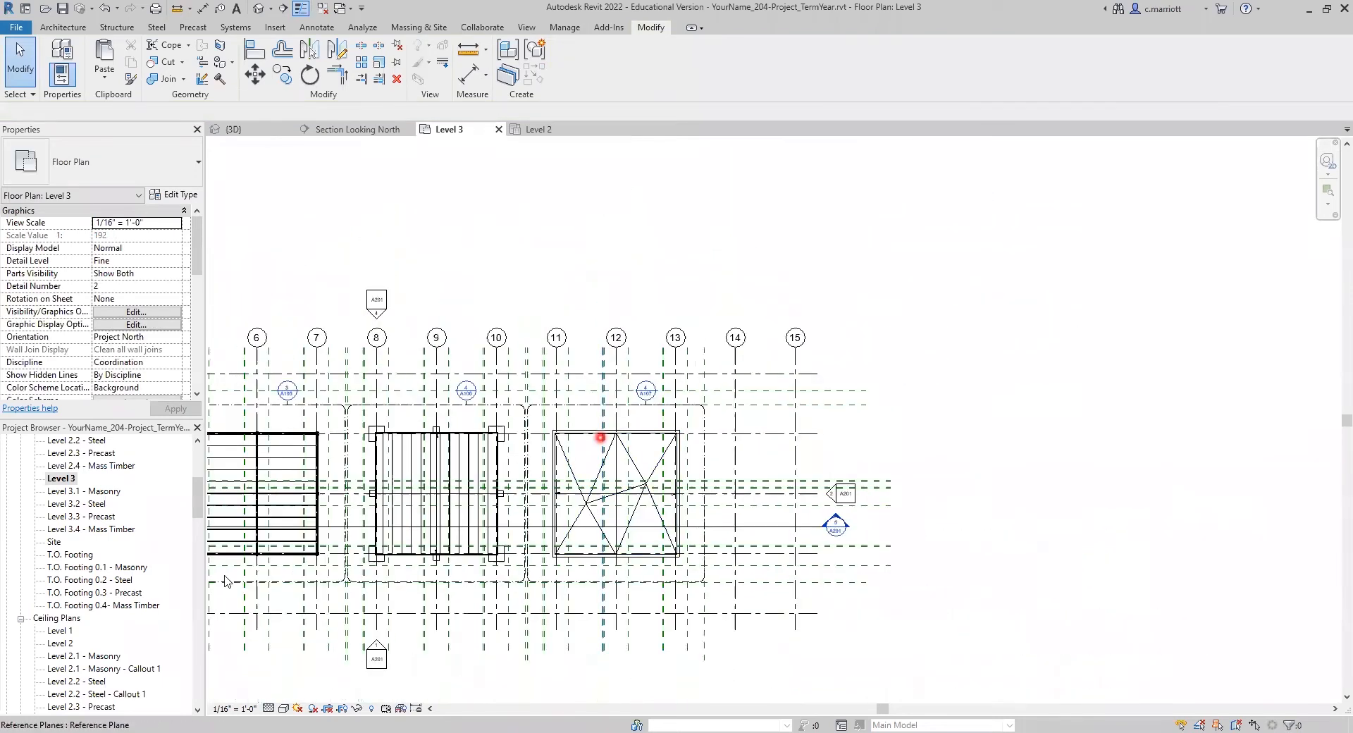
pyautogui.scroll(-6, 103, 627)
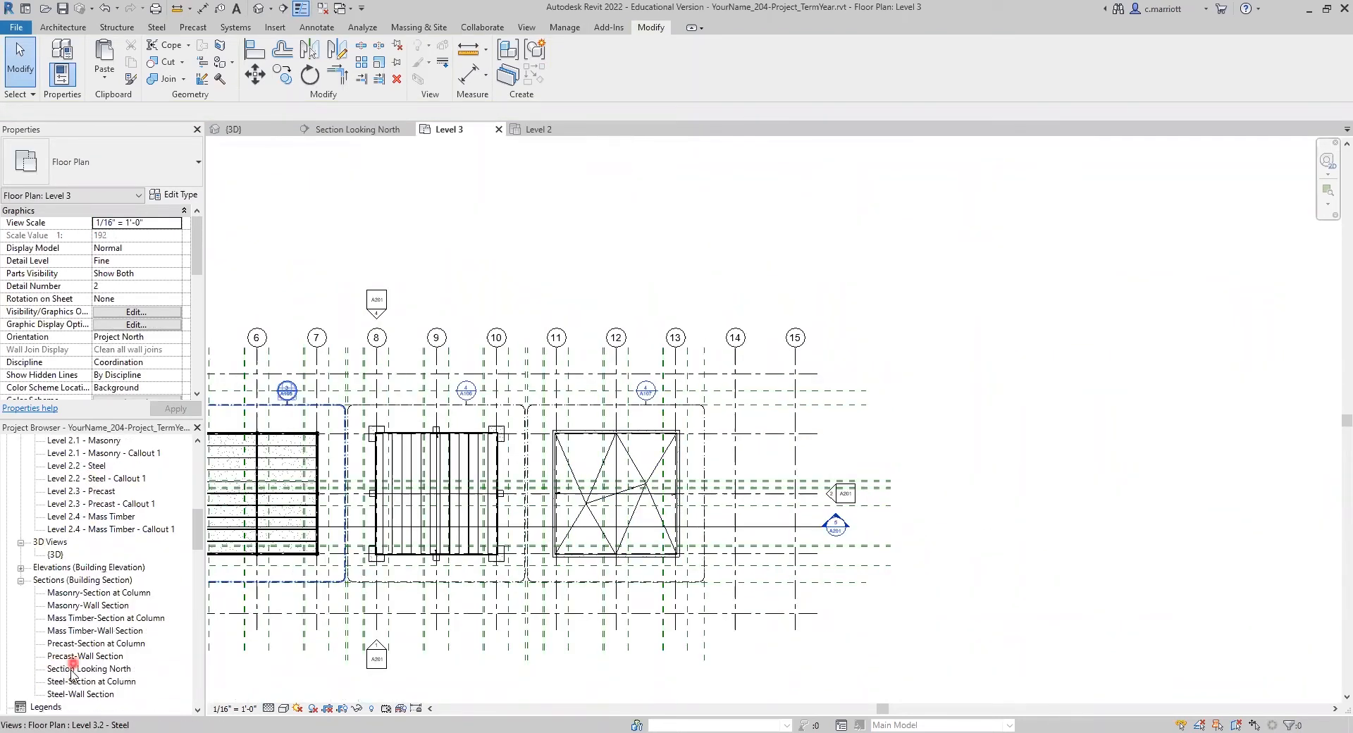
pyautogui.doubleClick(72, 670)
pyautogui.scroll(4, 839, 534)
pyautogui.scroll(-3, 967, 528)
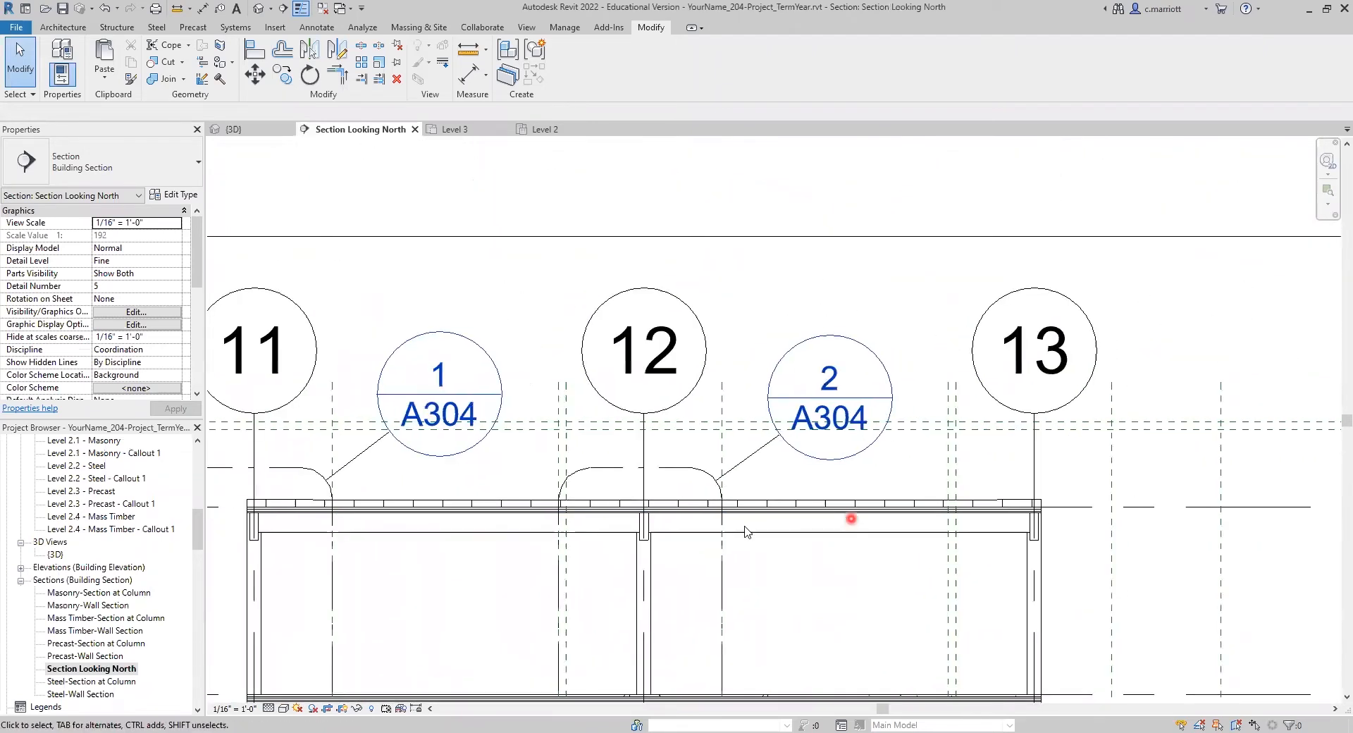
pyautogui.scroll(3, 745, 530)
pyautogui.scroll(-5, 509, 539)
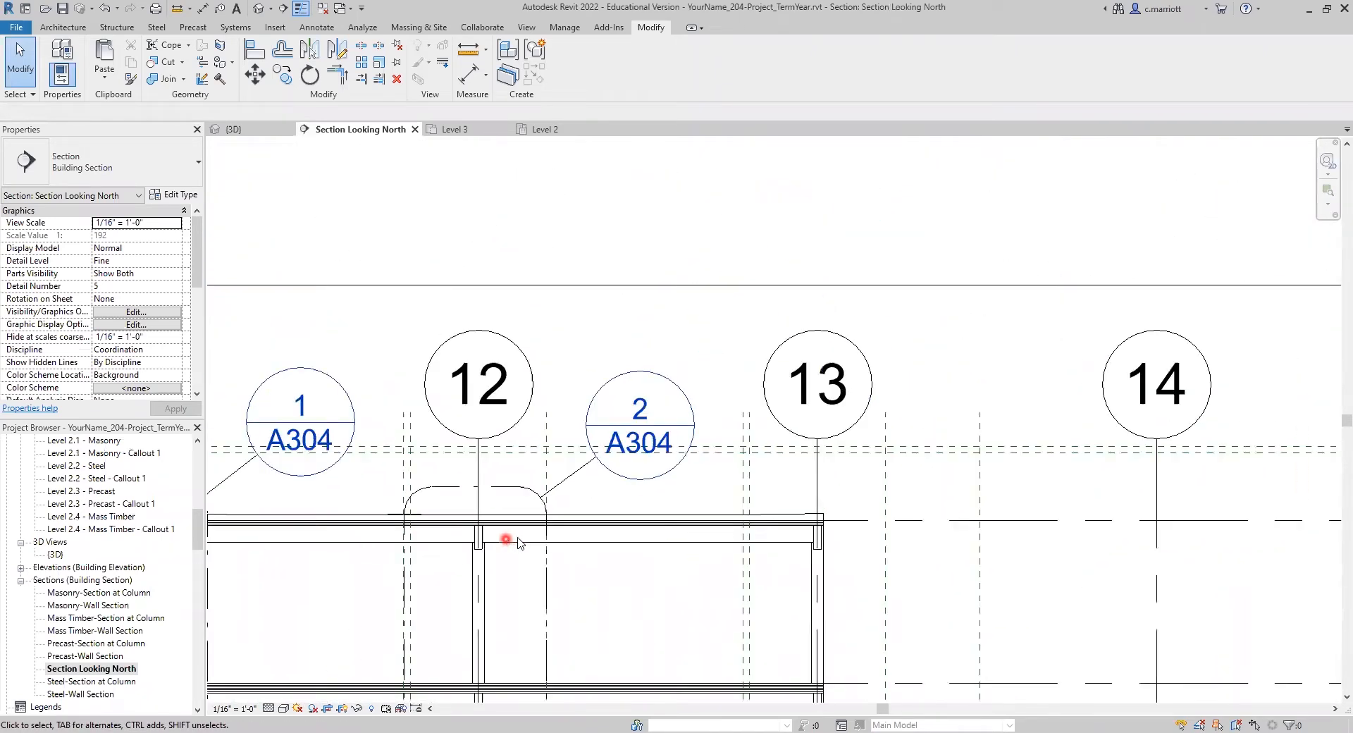
pyautogui.scroll(-2, 498, 549)
pyautogui.scroll(4, 492, 550)
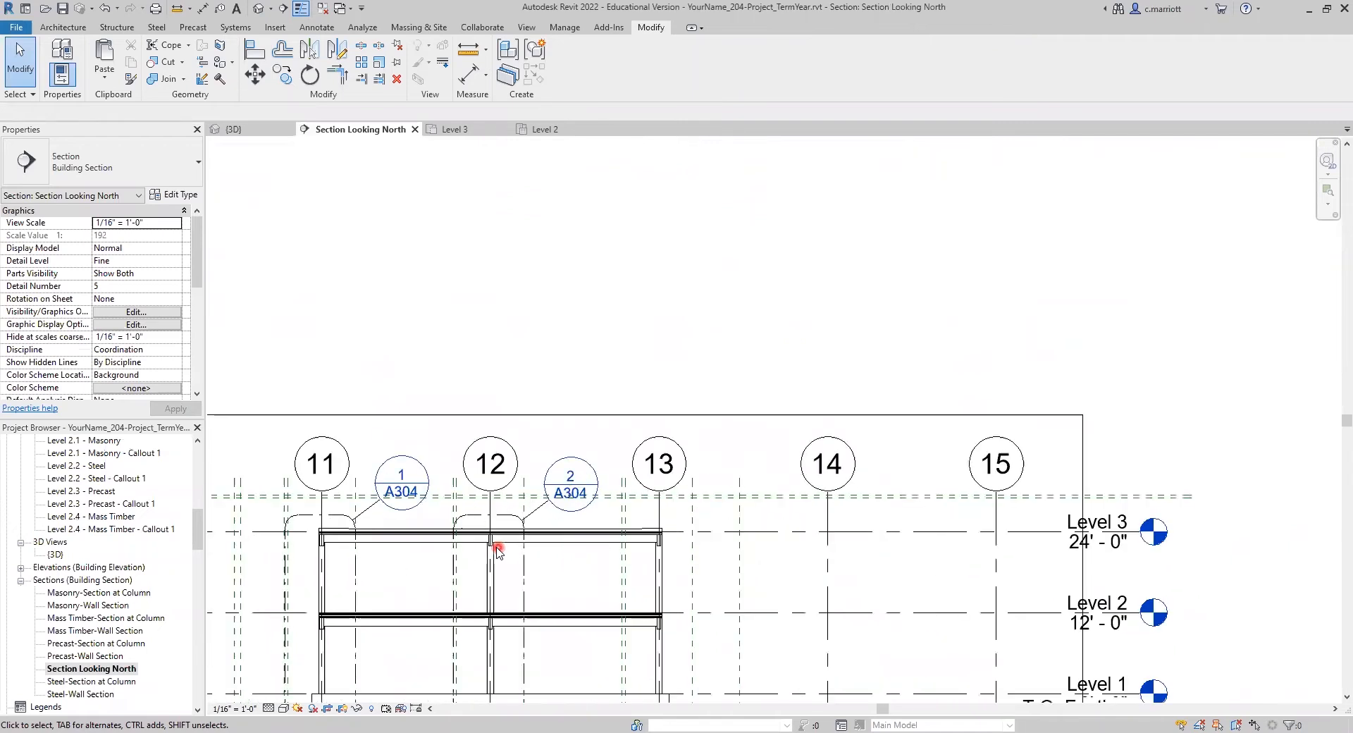
pyautogui.scroll(-2, 492, 547)
pyautogui.scroll(2, 84, 571)
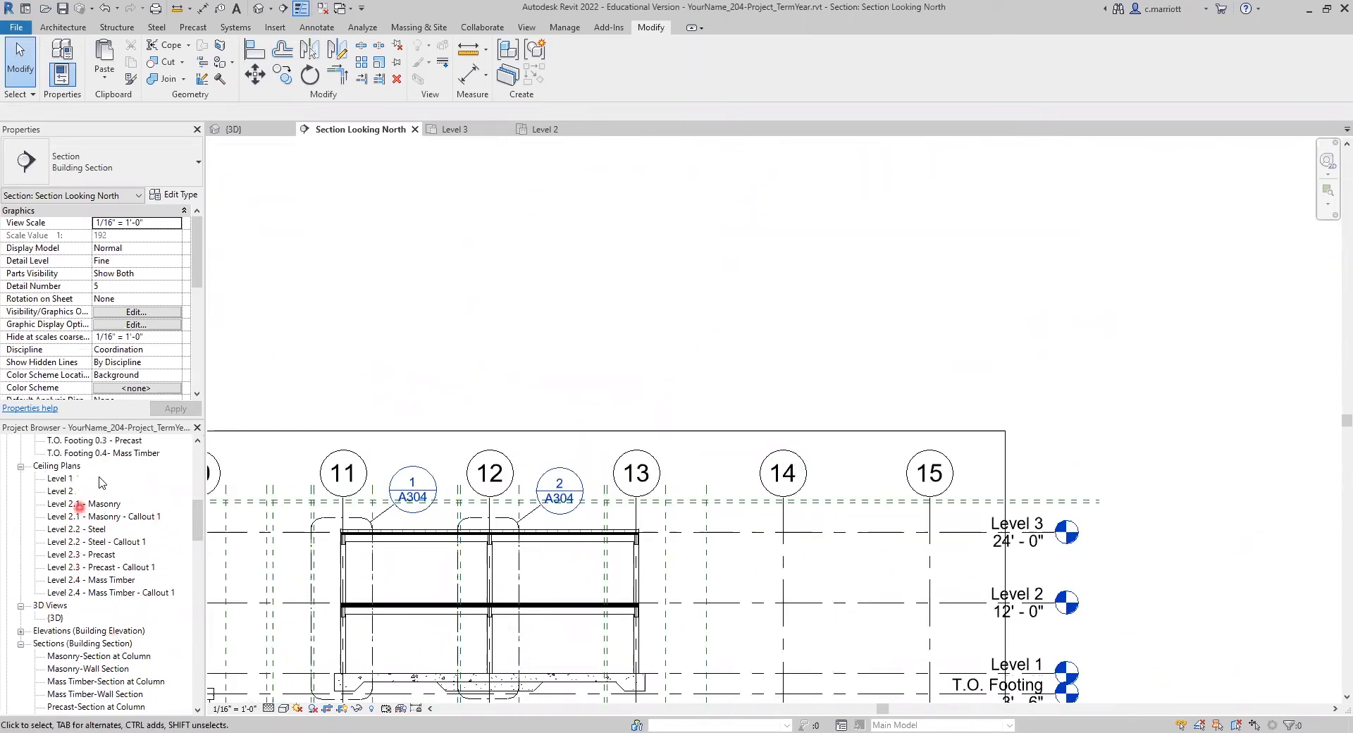
# Step: Revisit the Level 3 plan and examine the roof insulation's fold lines around both drain points in 3D
pyautogui.scroll(3, 76, 505)
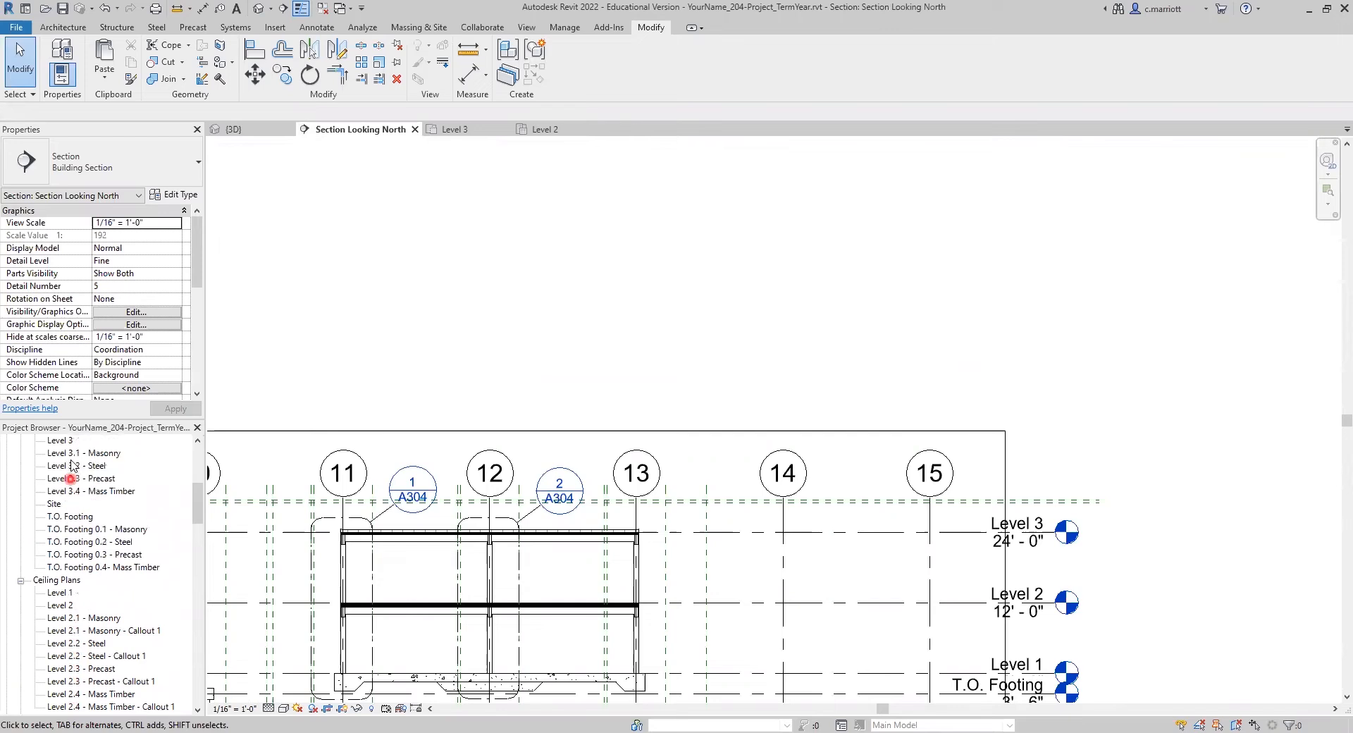
pyautogui.doubleClick(60, 440)
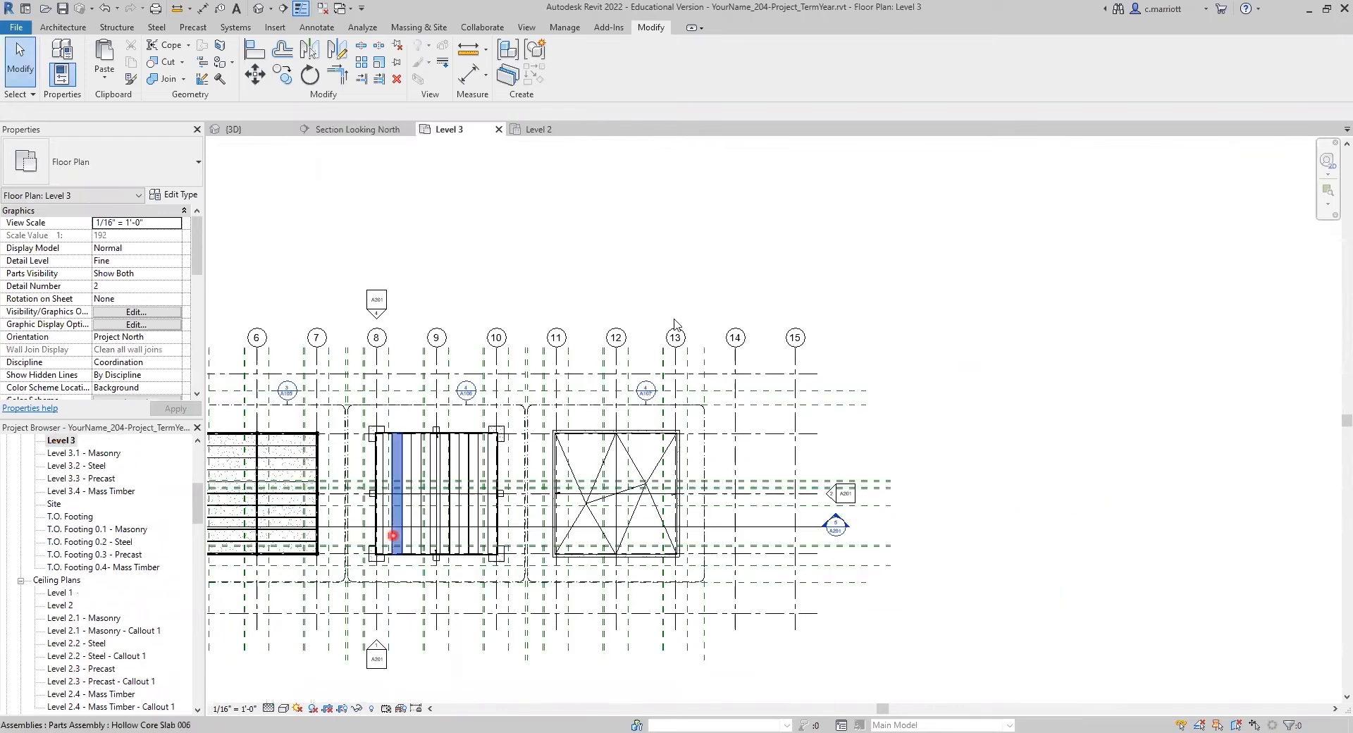
pyautogui.scroll(-2, 106, 600)
pyautogui.doubleClick(77, 629)
pyautogui.scroll(5, 880, 476)
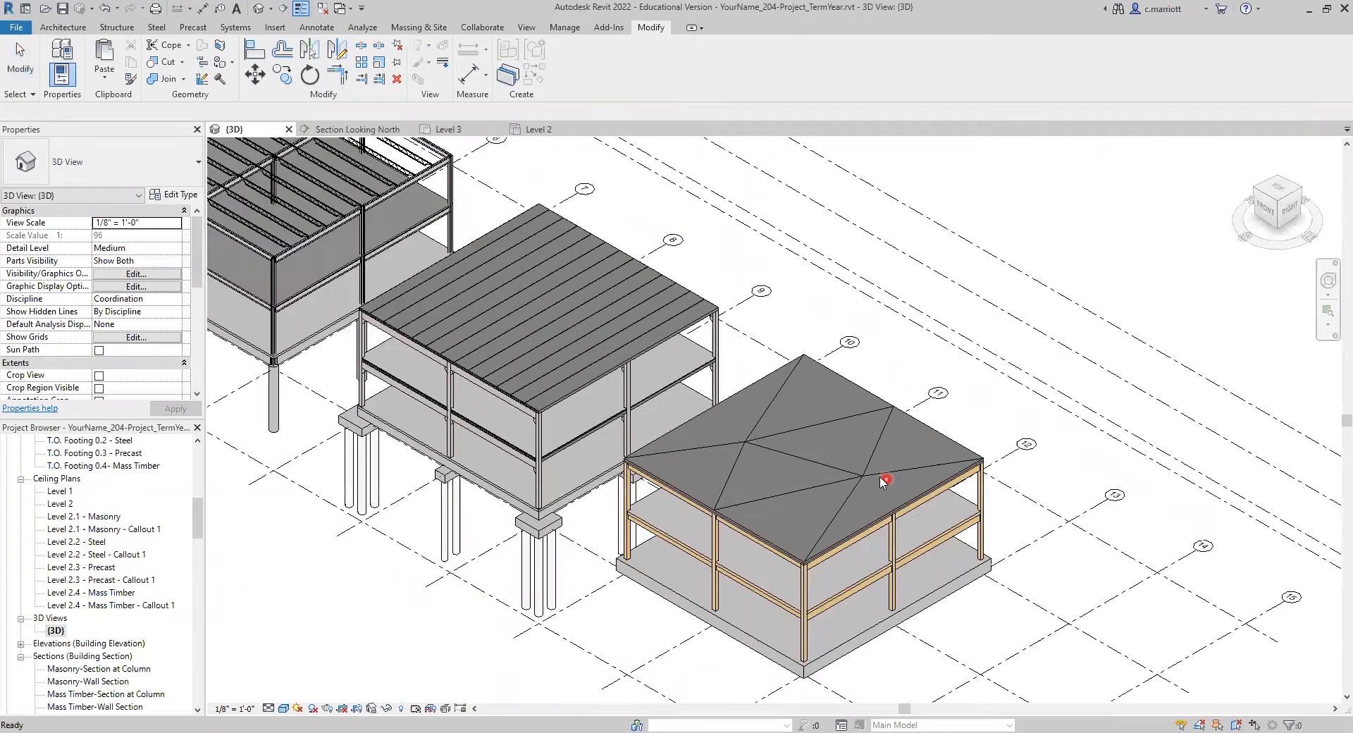
pyautogui.scroll(5, 792, 461)
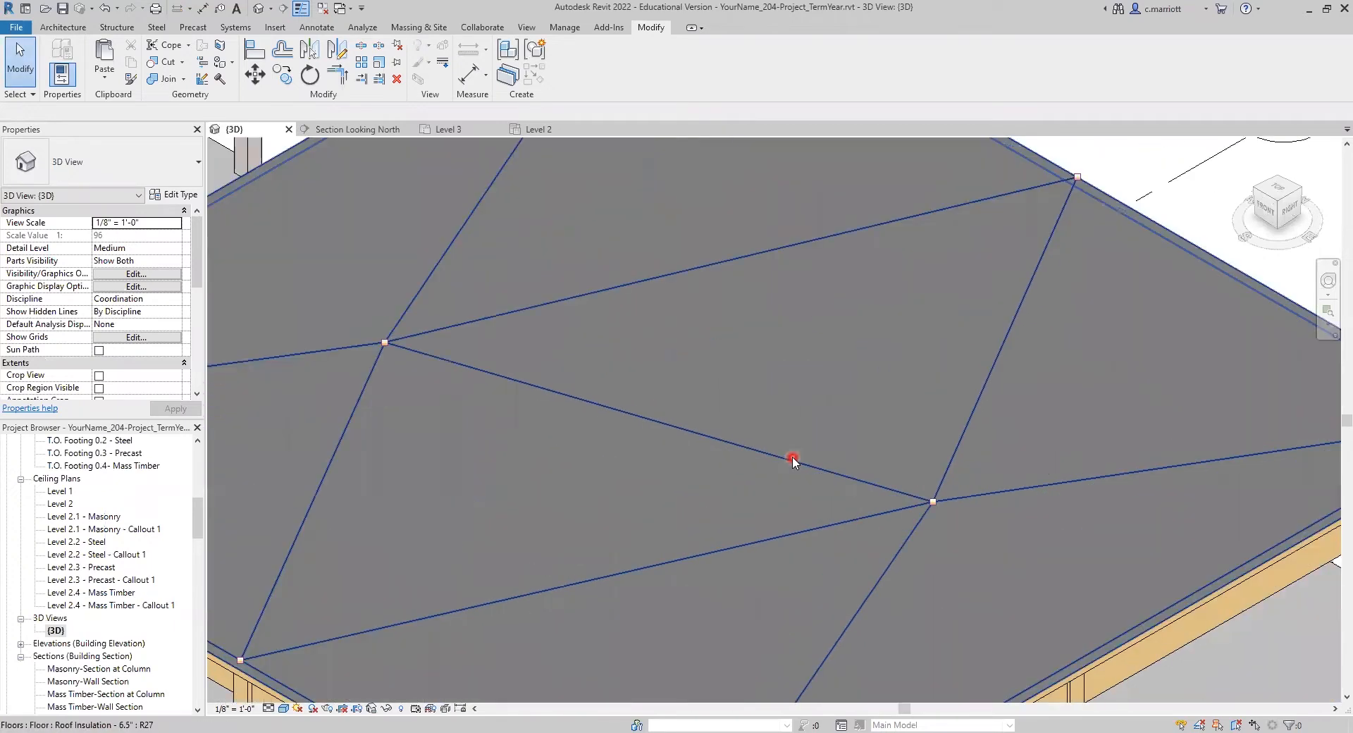
pyautogui.scroll(-3, 762, 493)
pyautogui.click(695, 448)
pyautogui.click(741, 395)
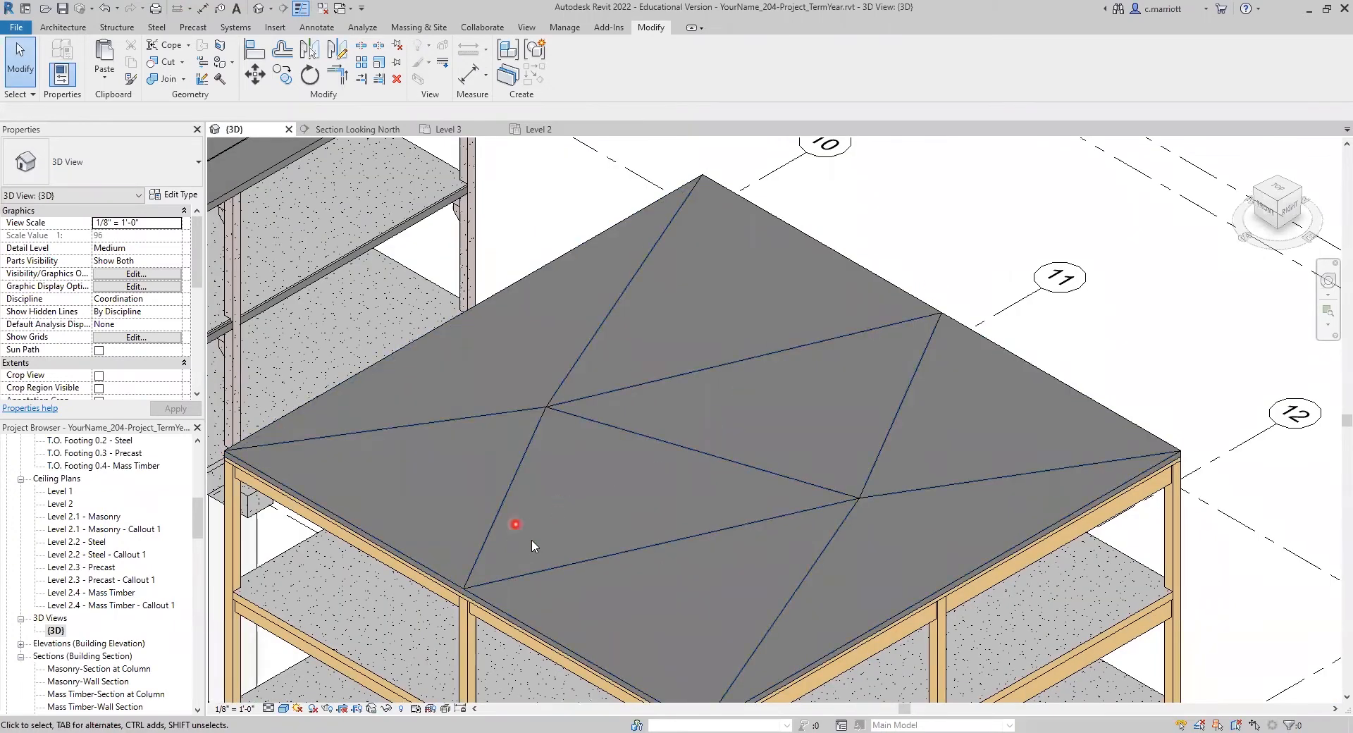
# Step: Add a split line along grid 12 between the 6.5" insulation floor's north and south edge midpoints to form the ridge
pyautogui.click(579, 522)
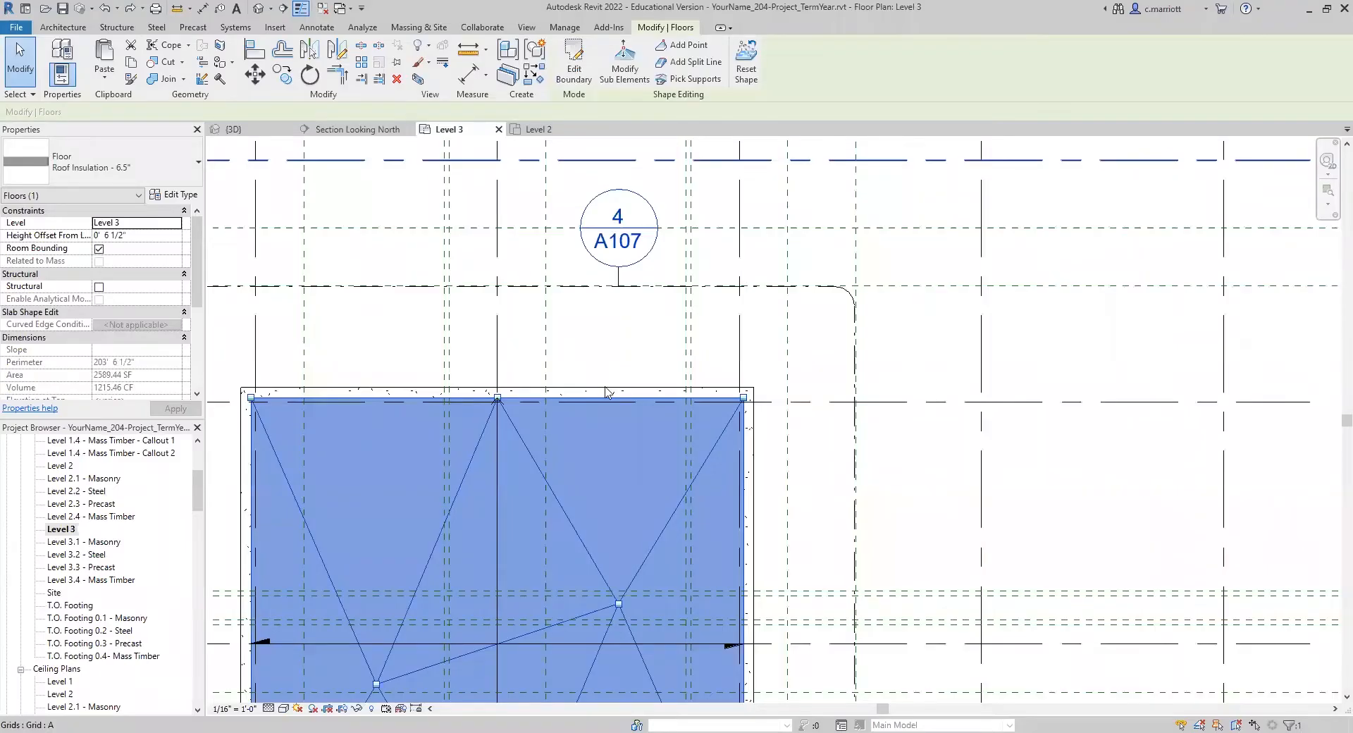
pyautogui.scroll(-4, 571, 370)
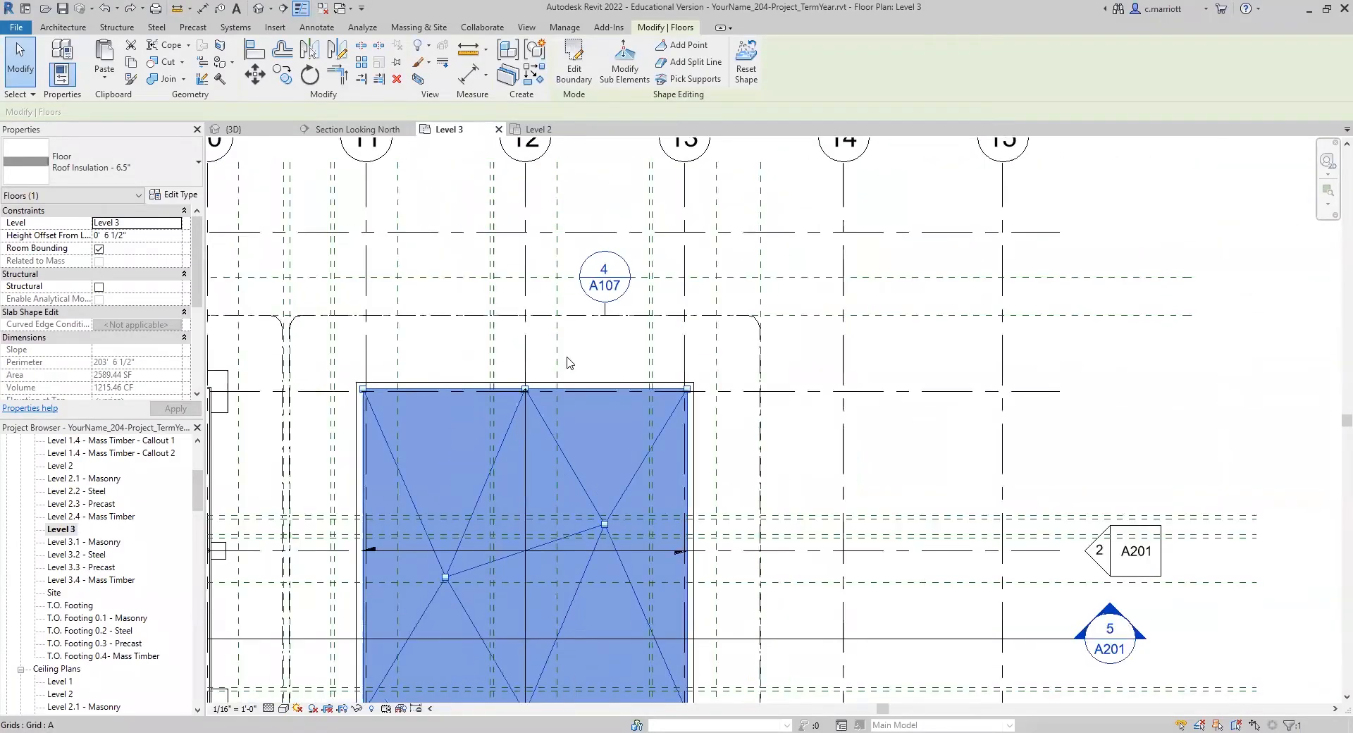
pyautogui.scroll(1, 575, 340)
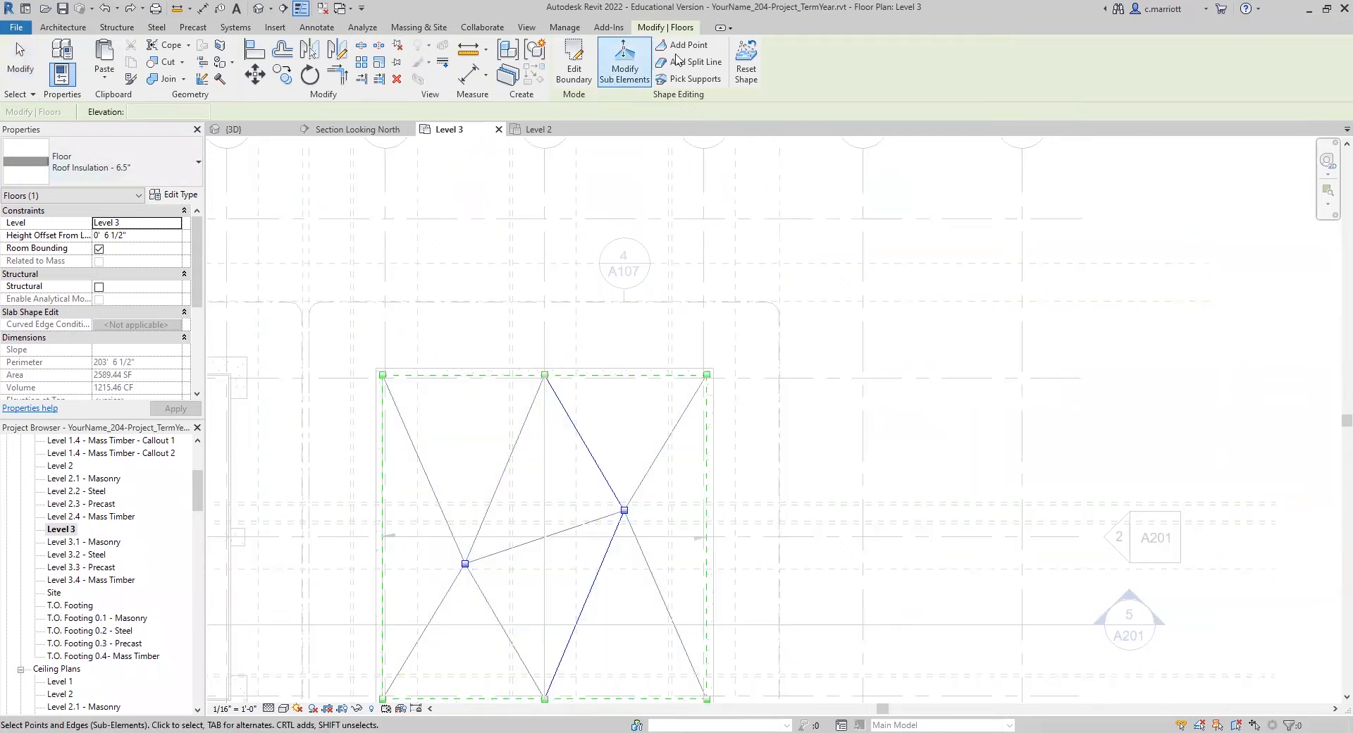
pyautogui.click(545, 374)
pyautogui.scroll(-2, 535, 518)
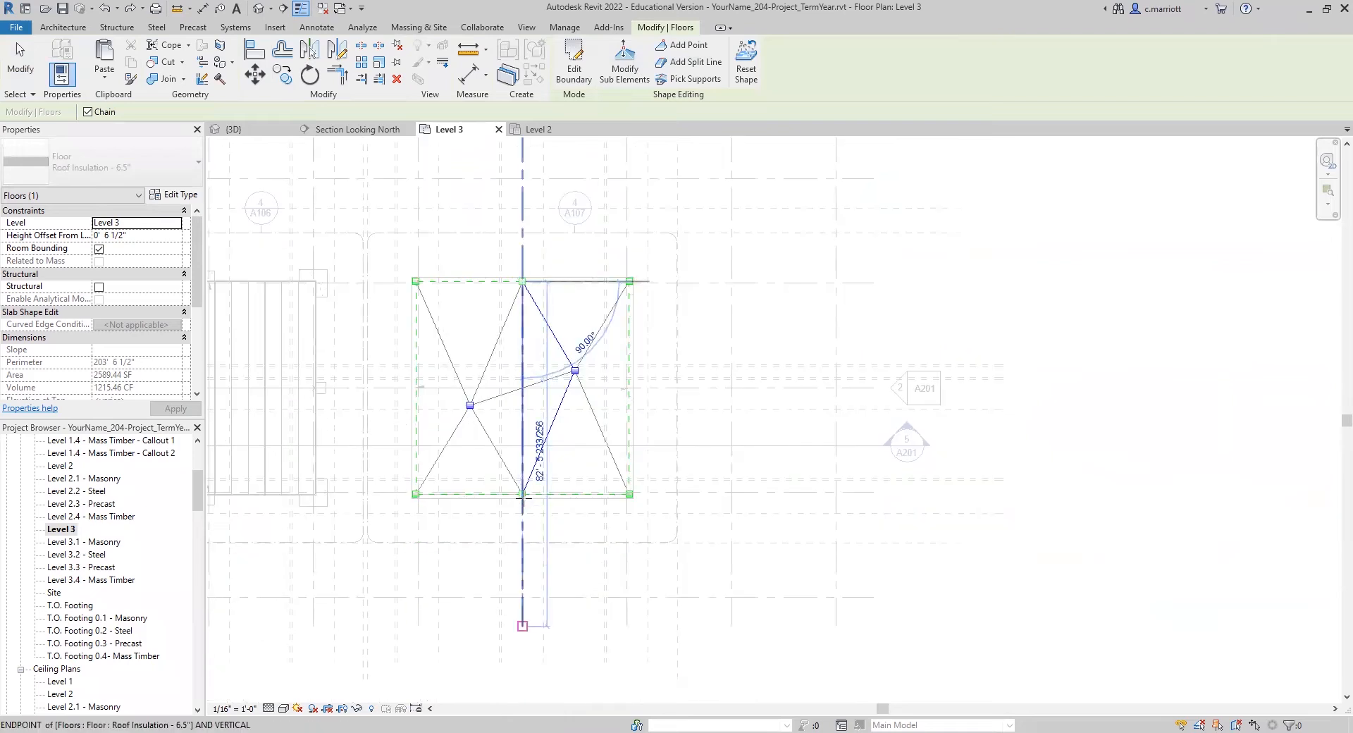
pyautogui.click(523, 494)
pyautogui.press('Escape')
pyautogui.press('Escape')
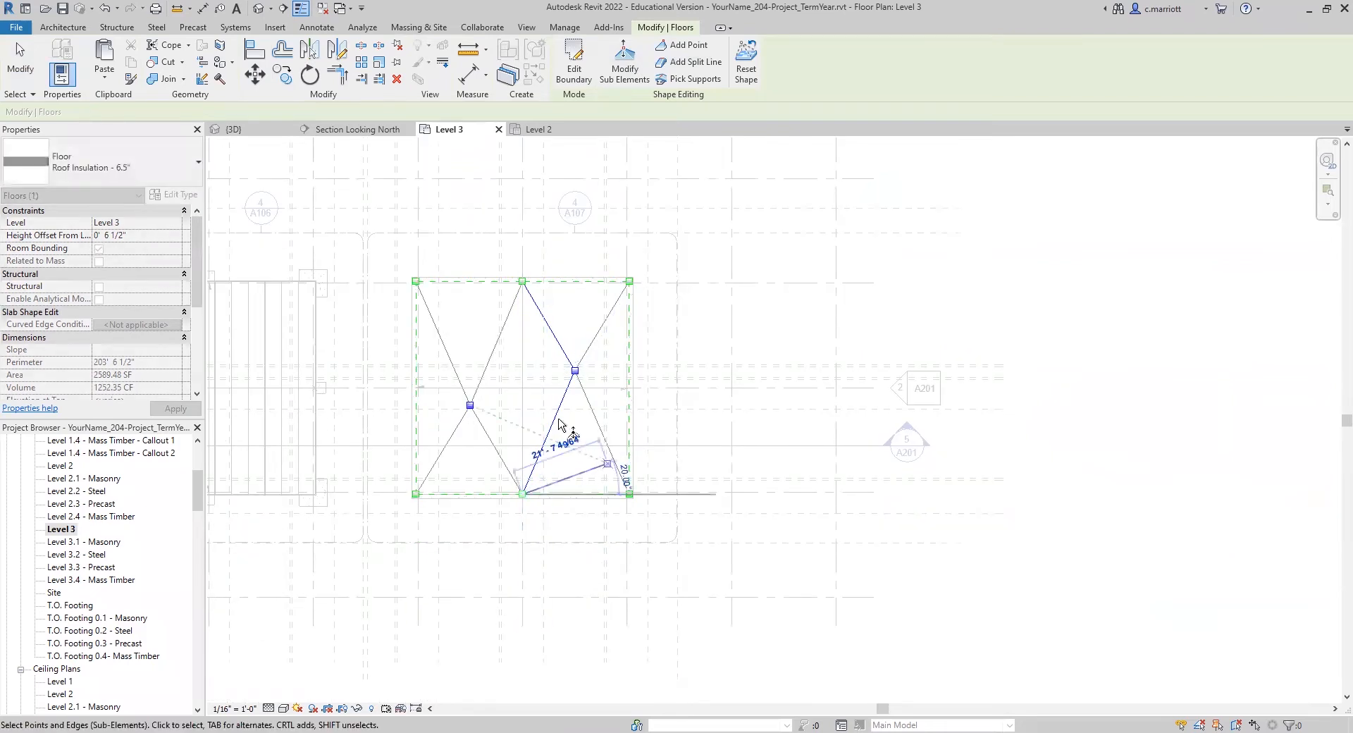
pyautogui.press('Escape')
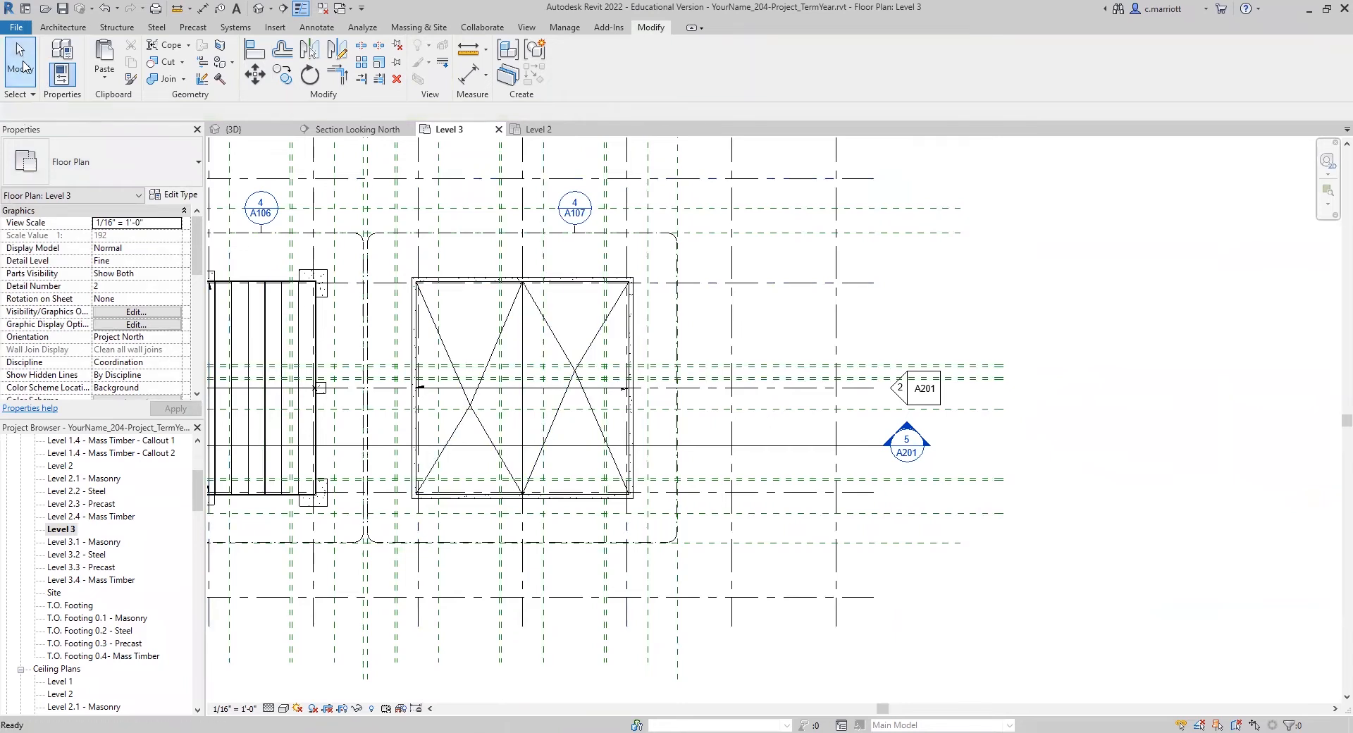
pyautogui.click(621, 371)
pyautogui.press('Escape')
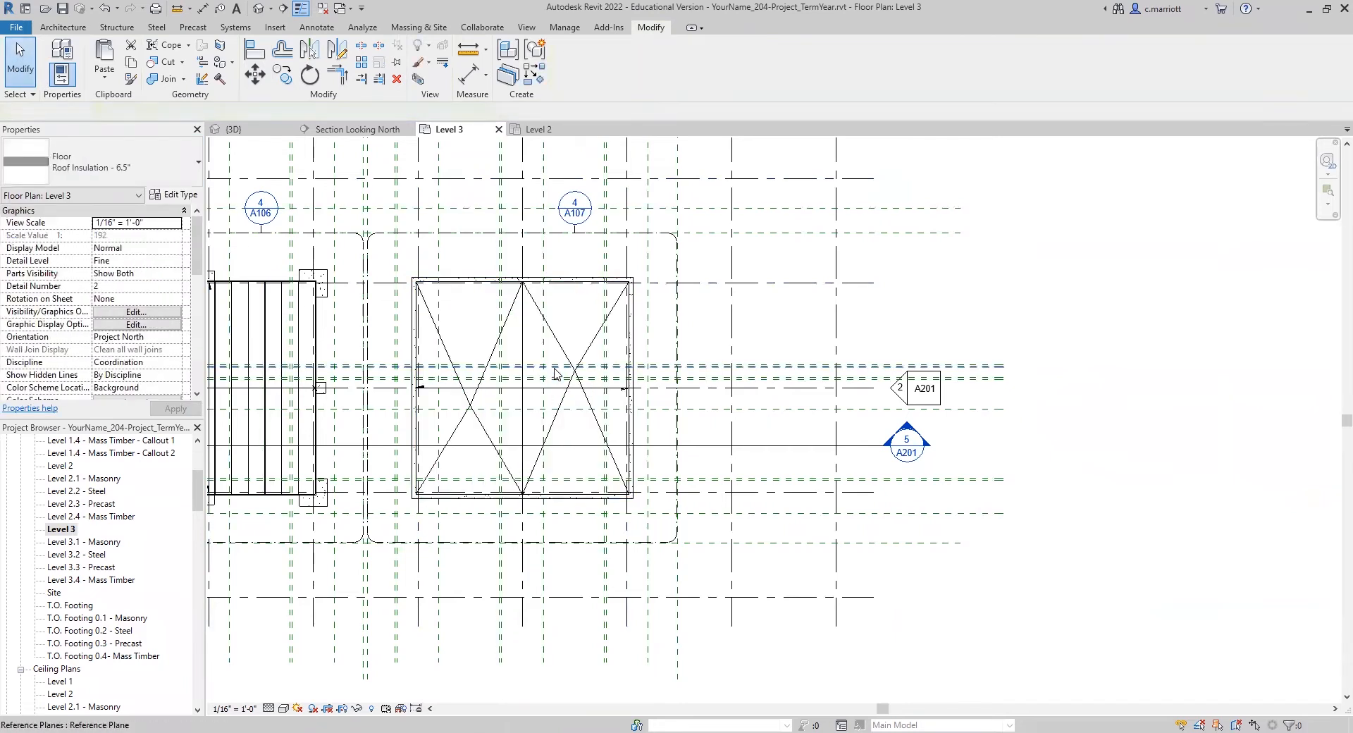
# Step: Examine the ridge and fold lines around both drain points in the Level 3 plan and in 3D
pyautogui.scroll(3, 458, 423)
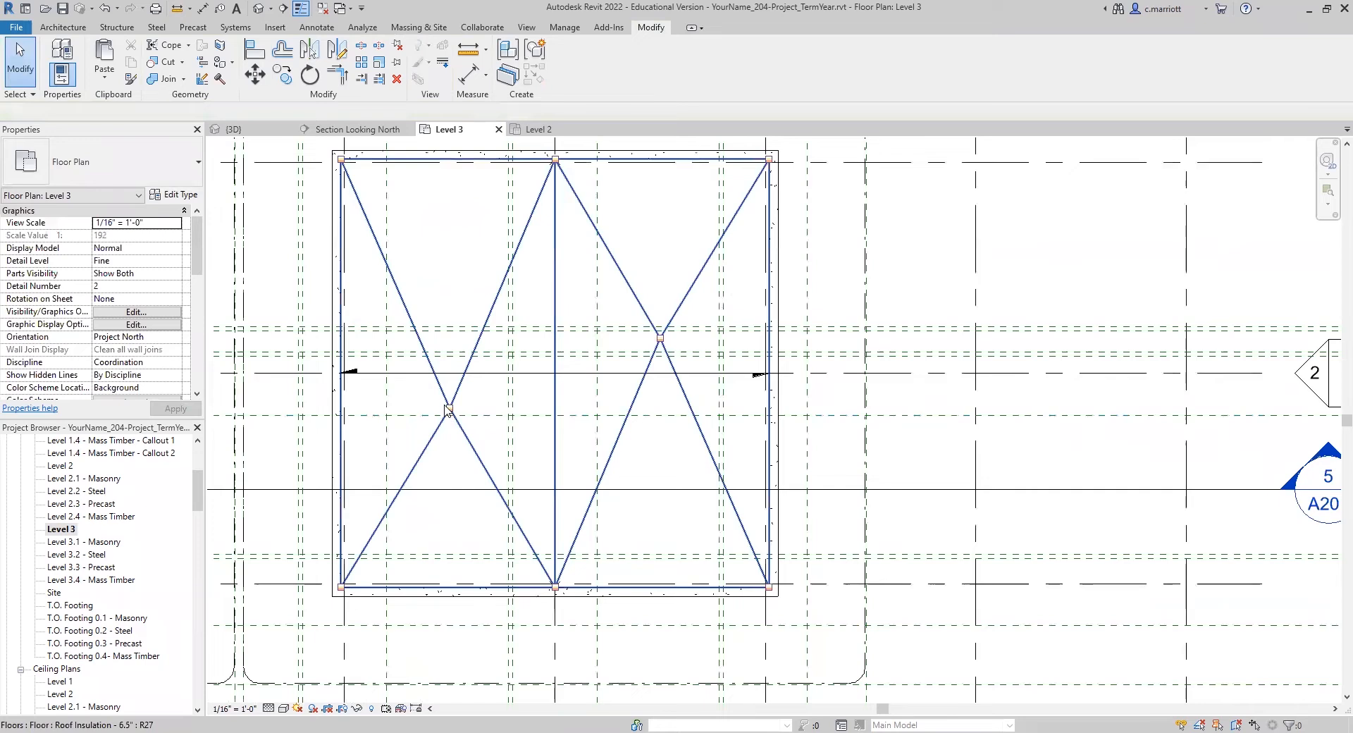
pyautogui.scroll(-2, 494, 416)
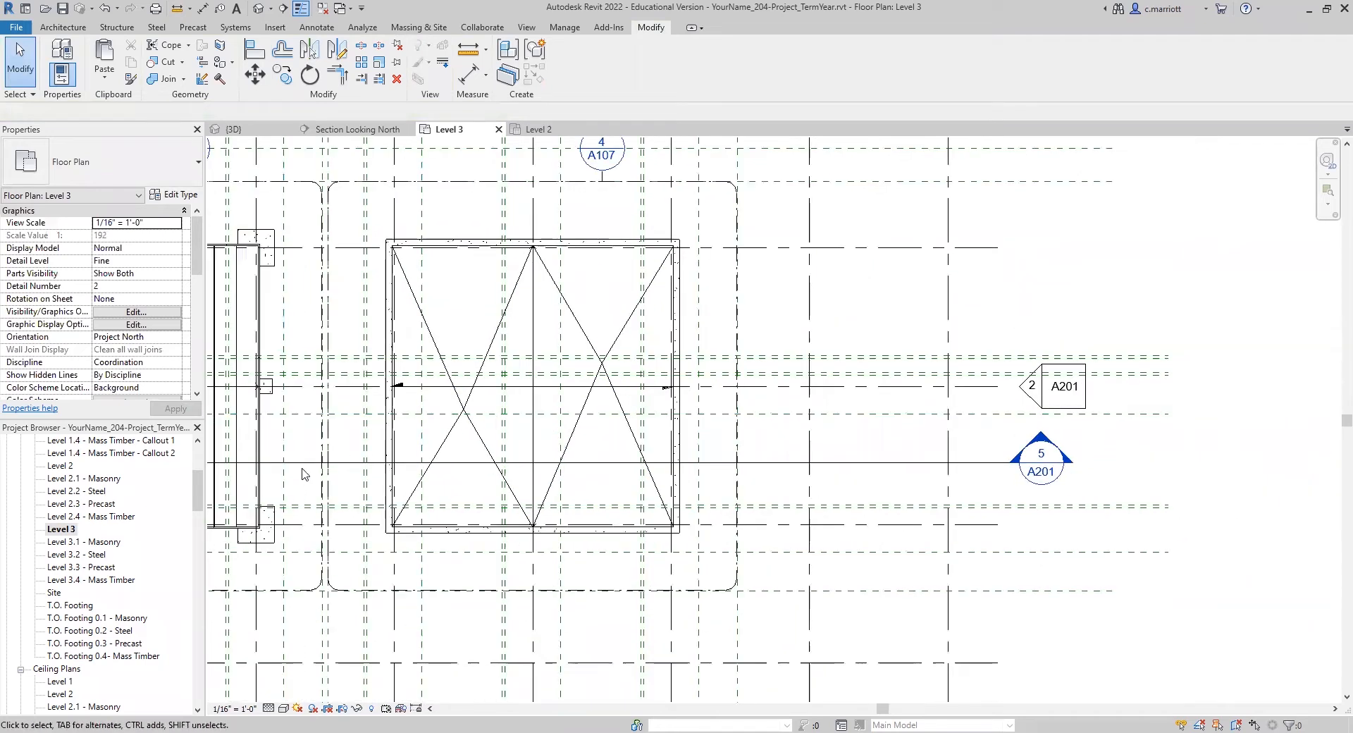
pyautogui.scroll(-3, 84, 659)
pyautogui.scroll(-3, 84, 659)
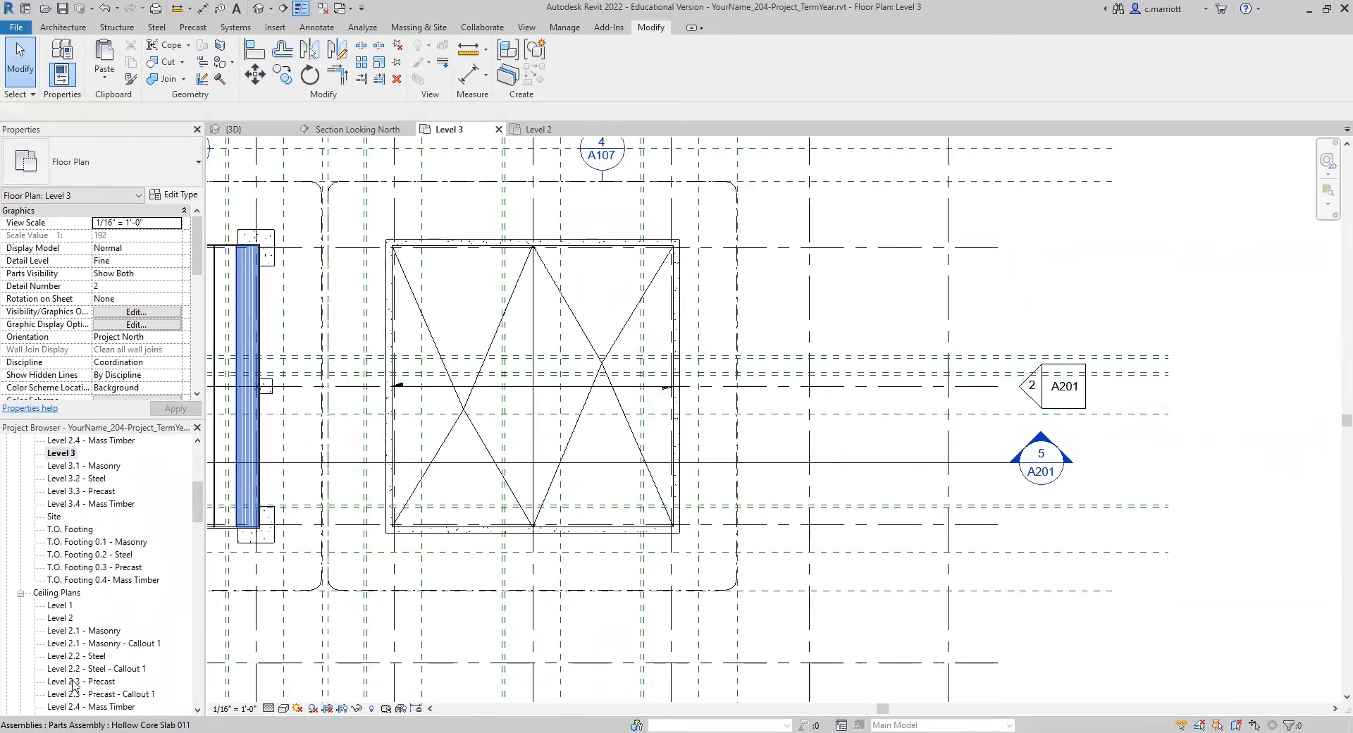
pyautogui.doubleClick(54, 681)
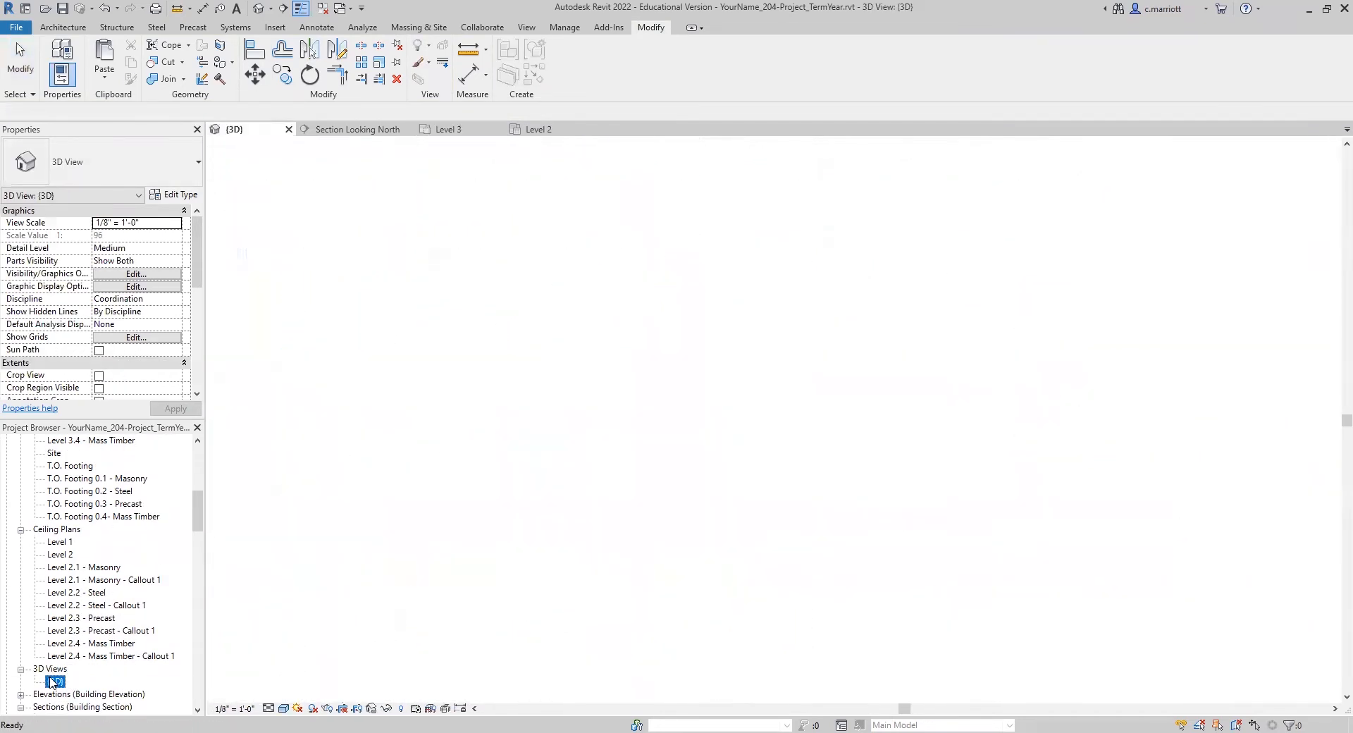
pyautogui.click(798, 518)
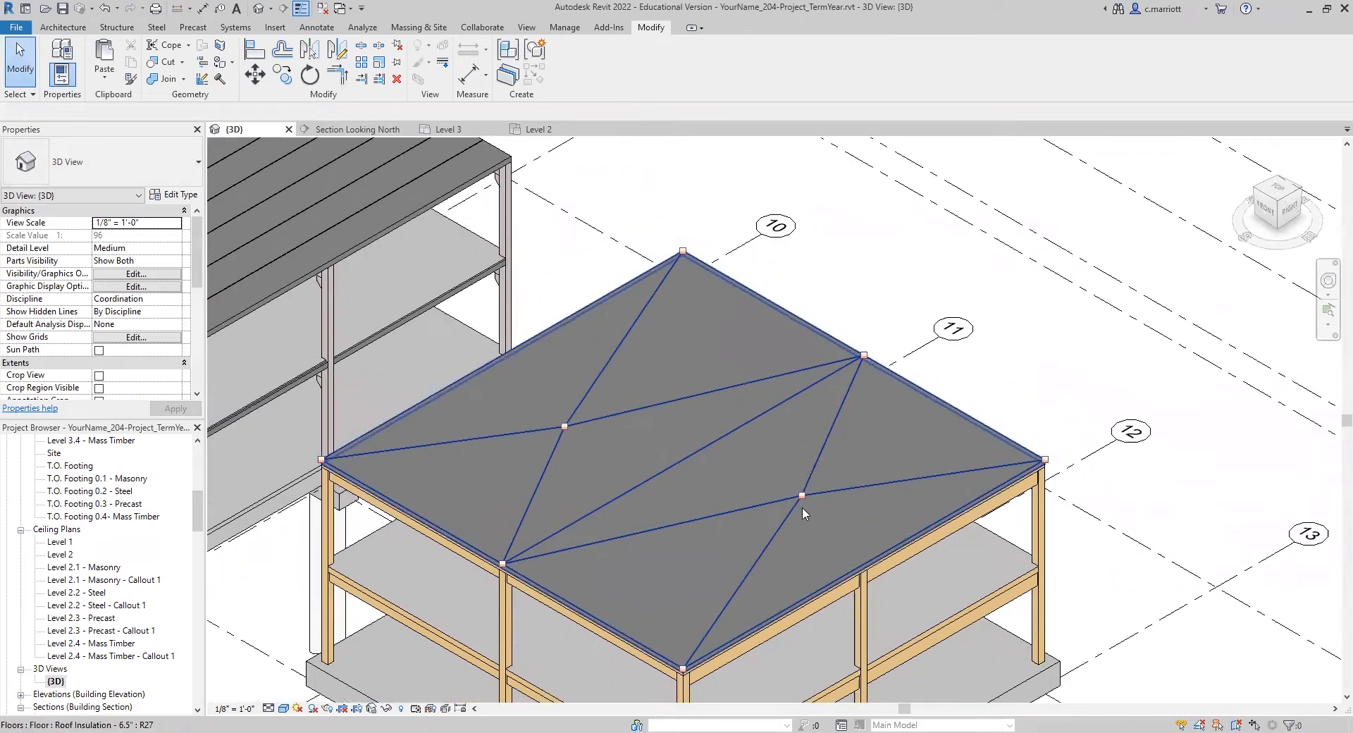
pyautogui.scroll(-2, 802, 506)
pyautogui.press('Escape')
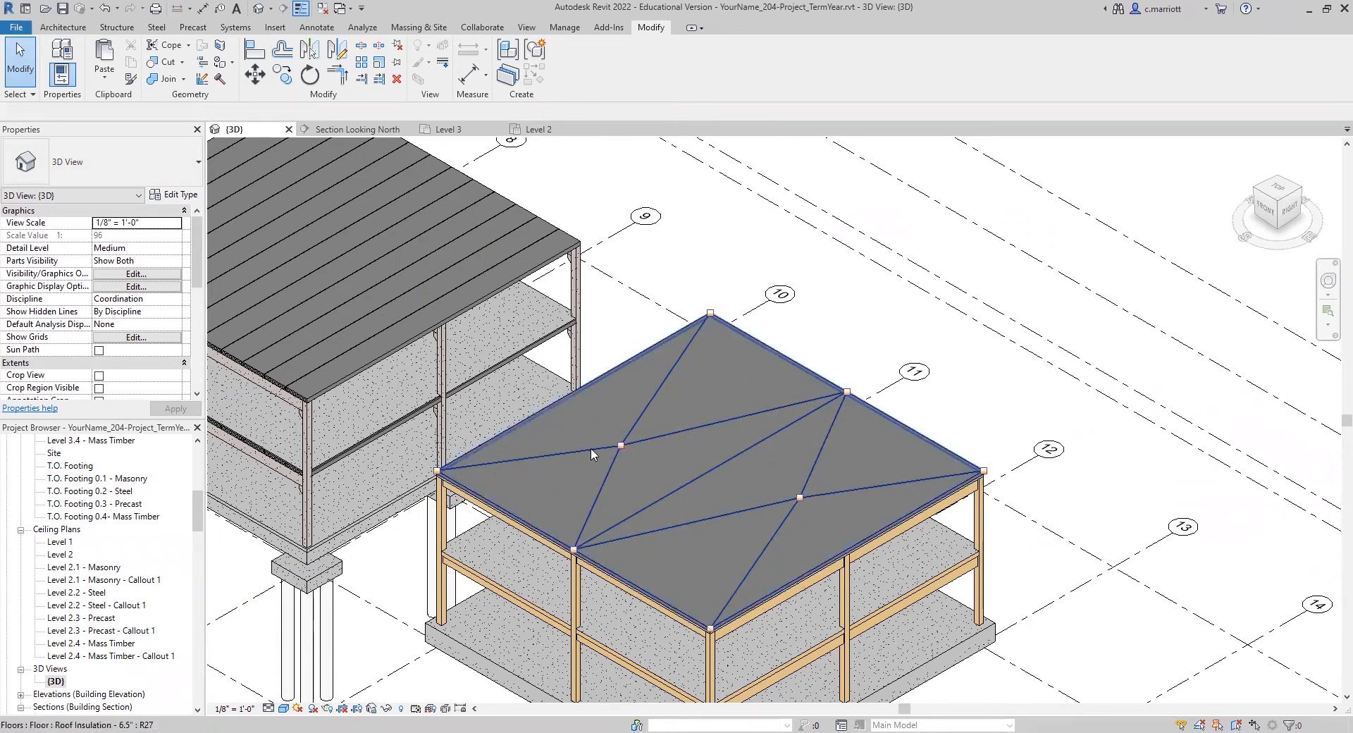
pyautogui.scroll(-2, 613, 446)
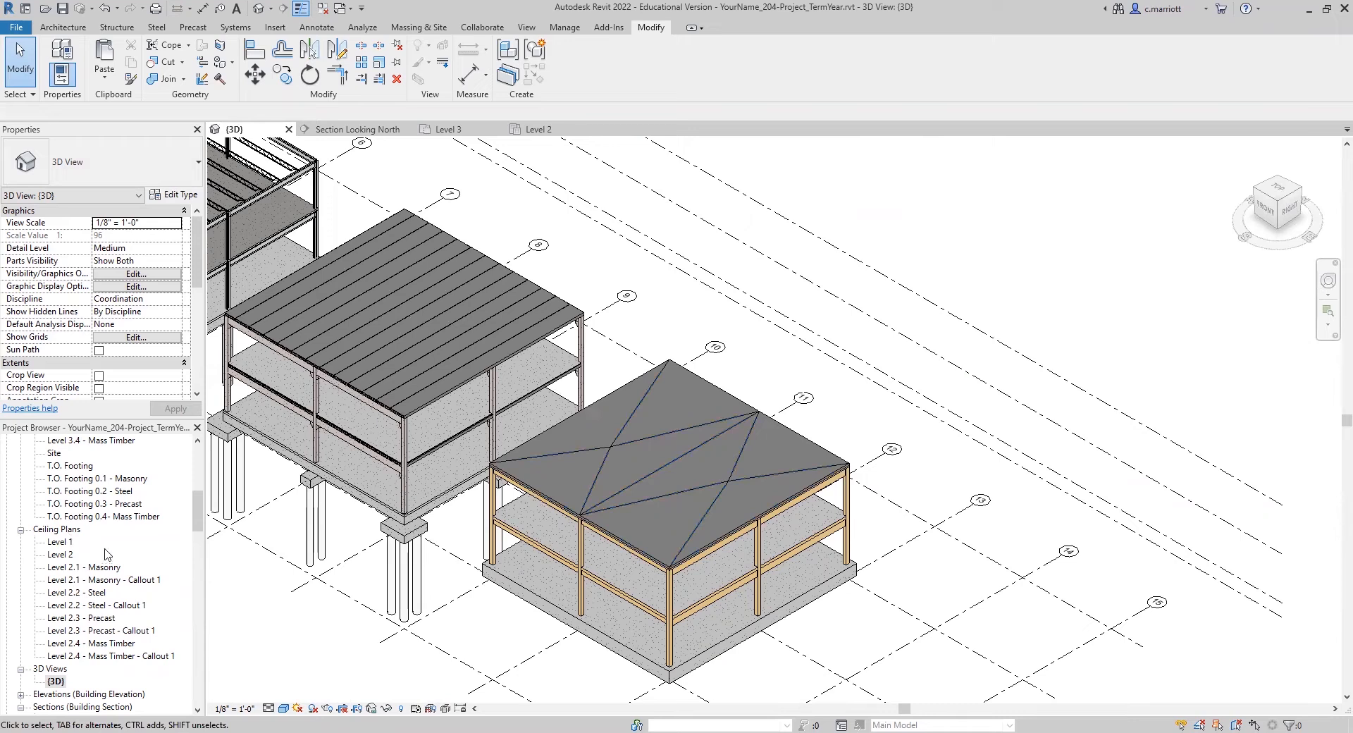
pyautogui.scroll(-3, 50, 622)
pyautogui.scroll(4, 67, 621)
pyautogui.scroll(2, 66, 620)
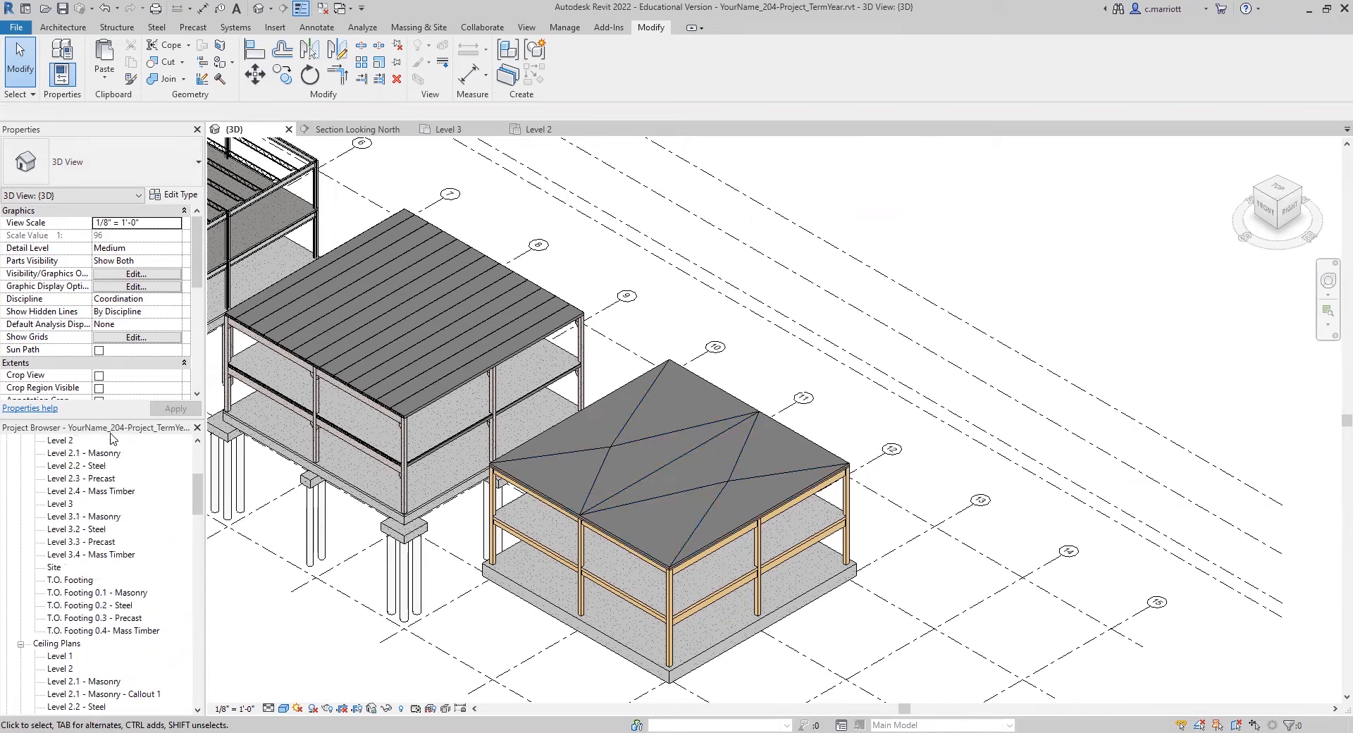
# Step: Reopen the Level 3 plan and examine the mass timber roof's drainage layout and the neighbouring precast roof
pyautogui.doubleClick(69, 508)
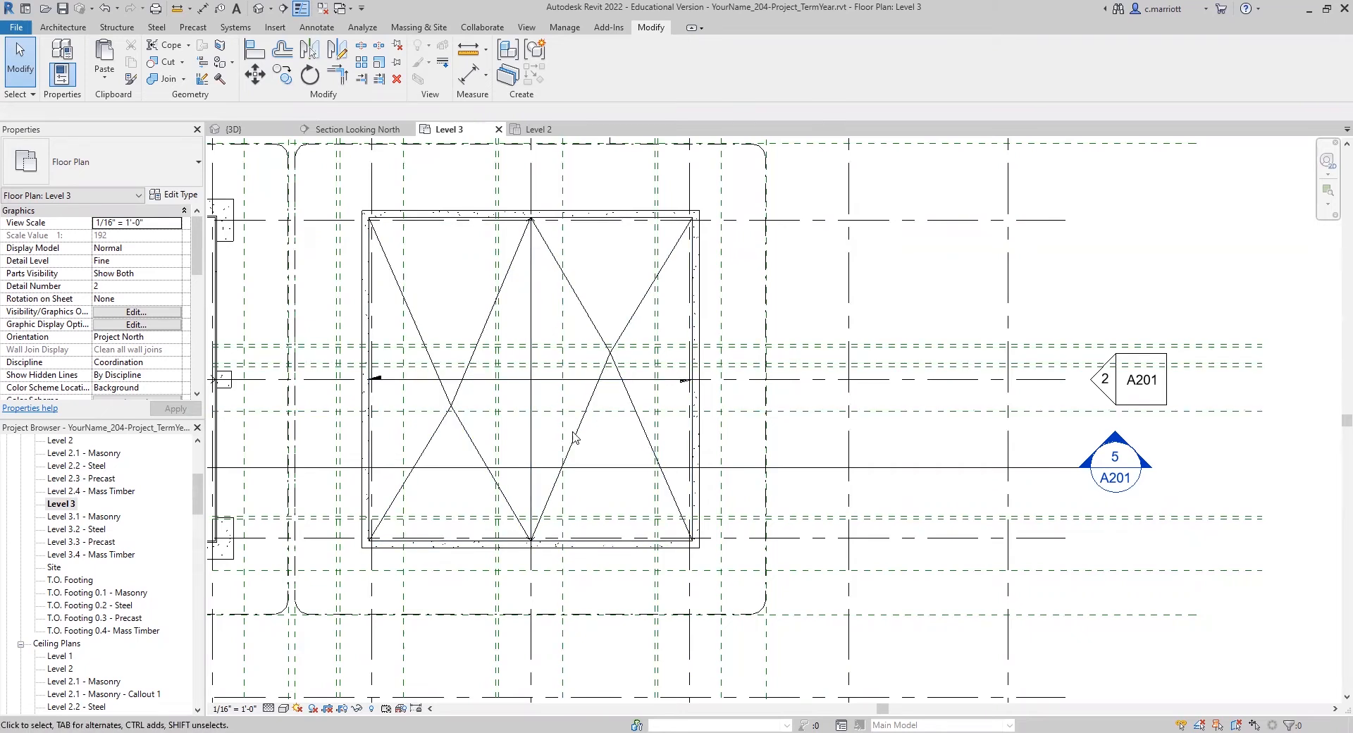
pyautogui.scroll(1, 560, 452)
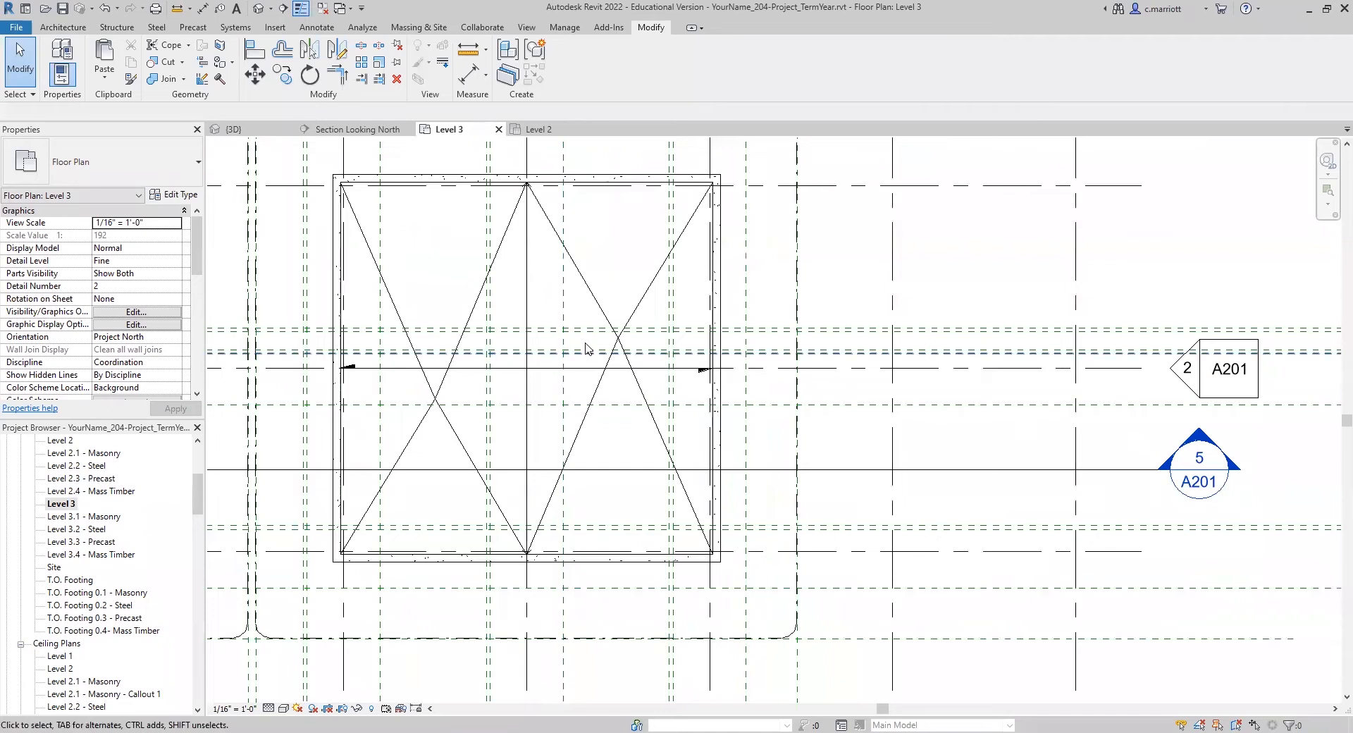
pyautogui.scroll(3, 586, 348)
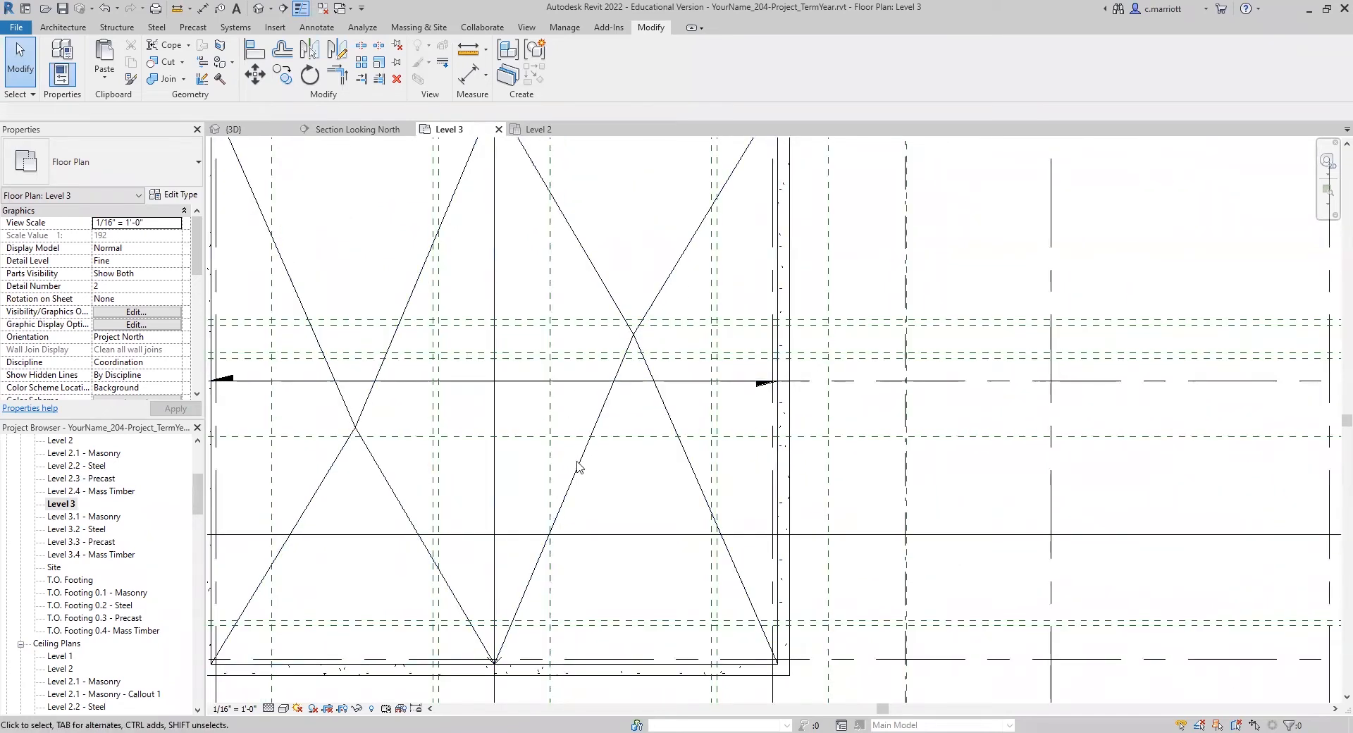
pyautogui.scroll(-2, 578, 465)
pyautogui.scroll(-3, 583, 471)
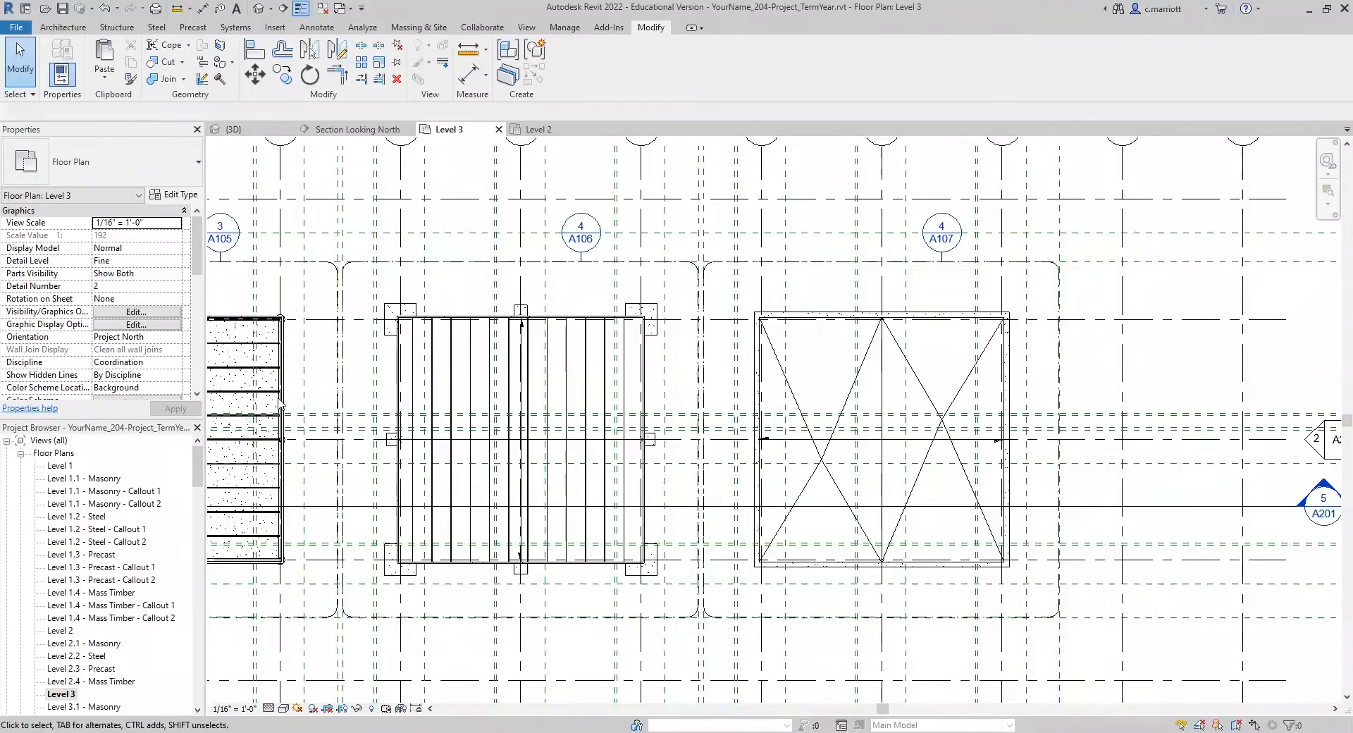
pyautogui.scroll(3, 349, 332)
pyautogui.moveTo(508, 286); pyautogui.dragTo(547, 239, button='middle')
pyautogui.scroll(-2, 367, 243)
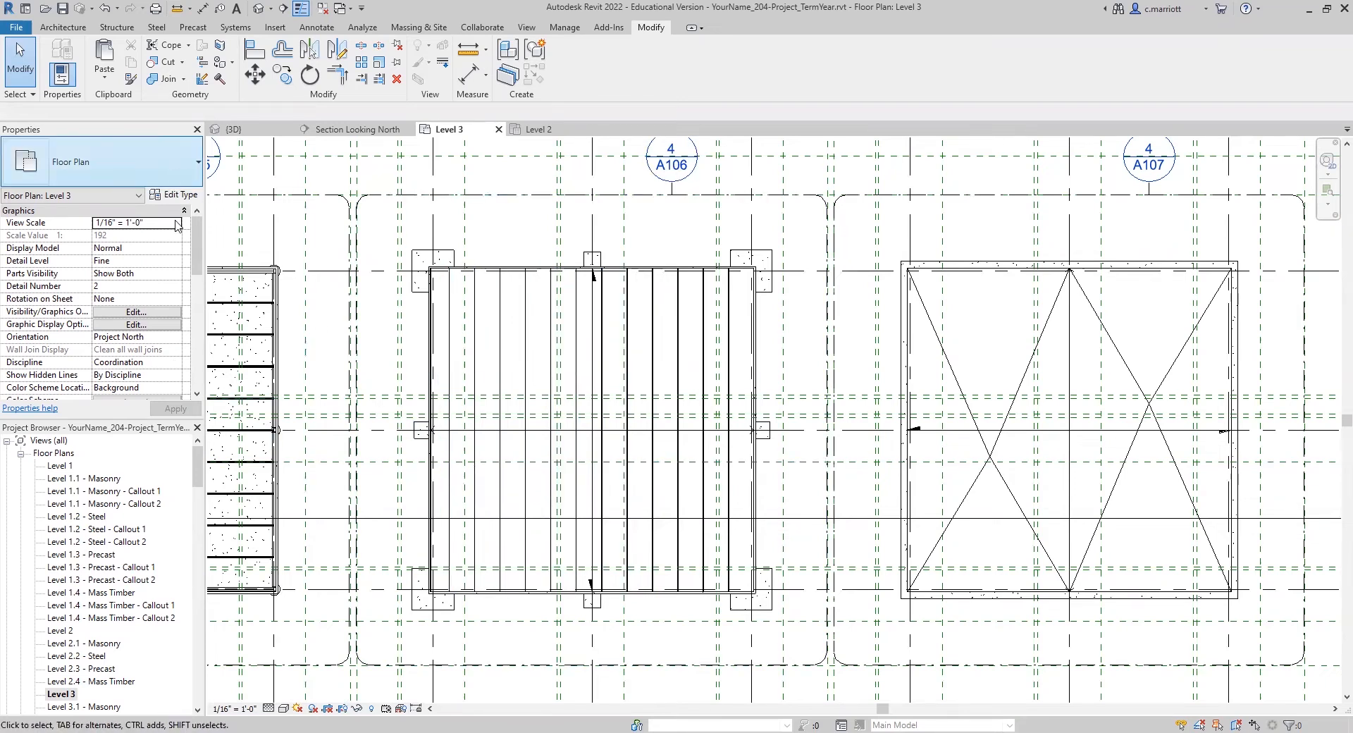
# Step: Start a new floor on Level 3 and duplicate its Roof Insulation - 6.5" type as Roof Insulation - 7.5"
pyautogui.click(59, 27)
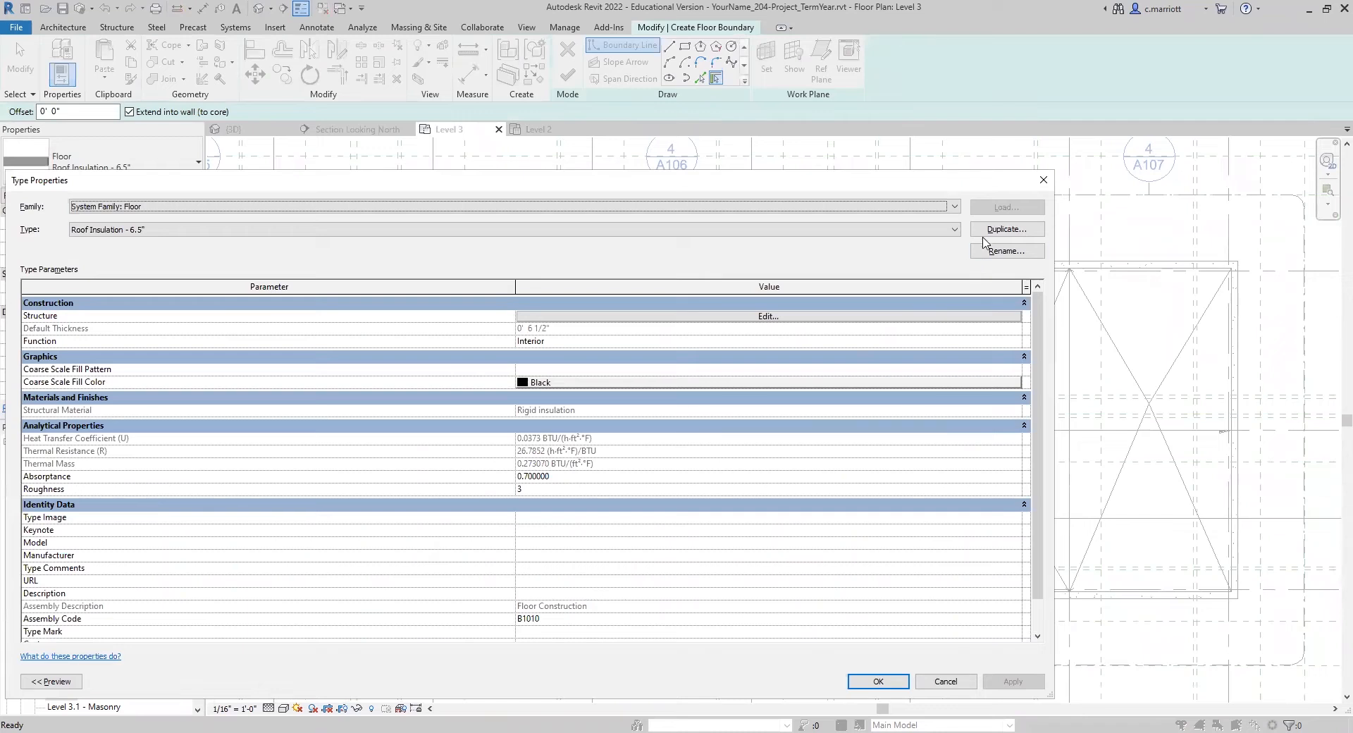
pyautogui.click(994, 232)
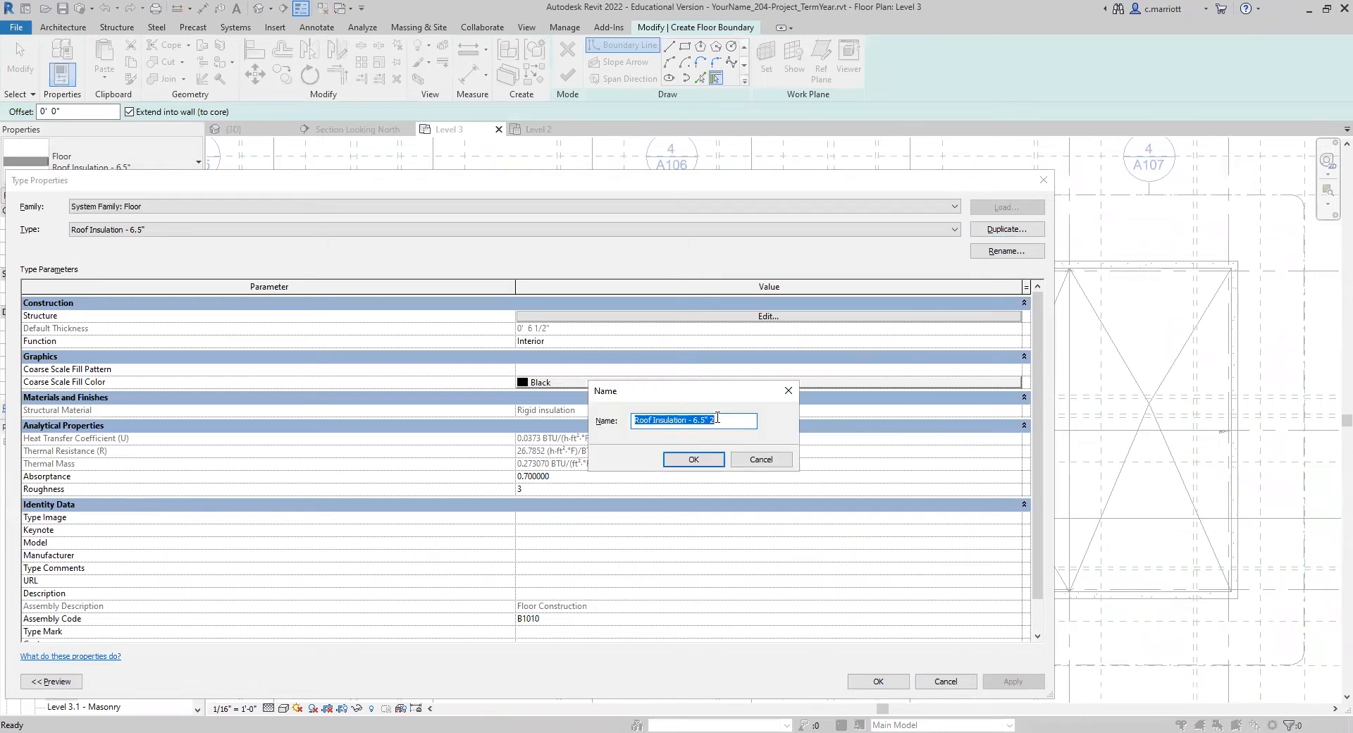
pyautogui.click(717, 418)
pyautogui.click(696, 420)
pyautogui.click(691, 460)
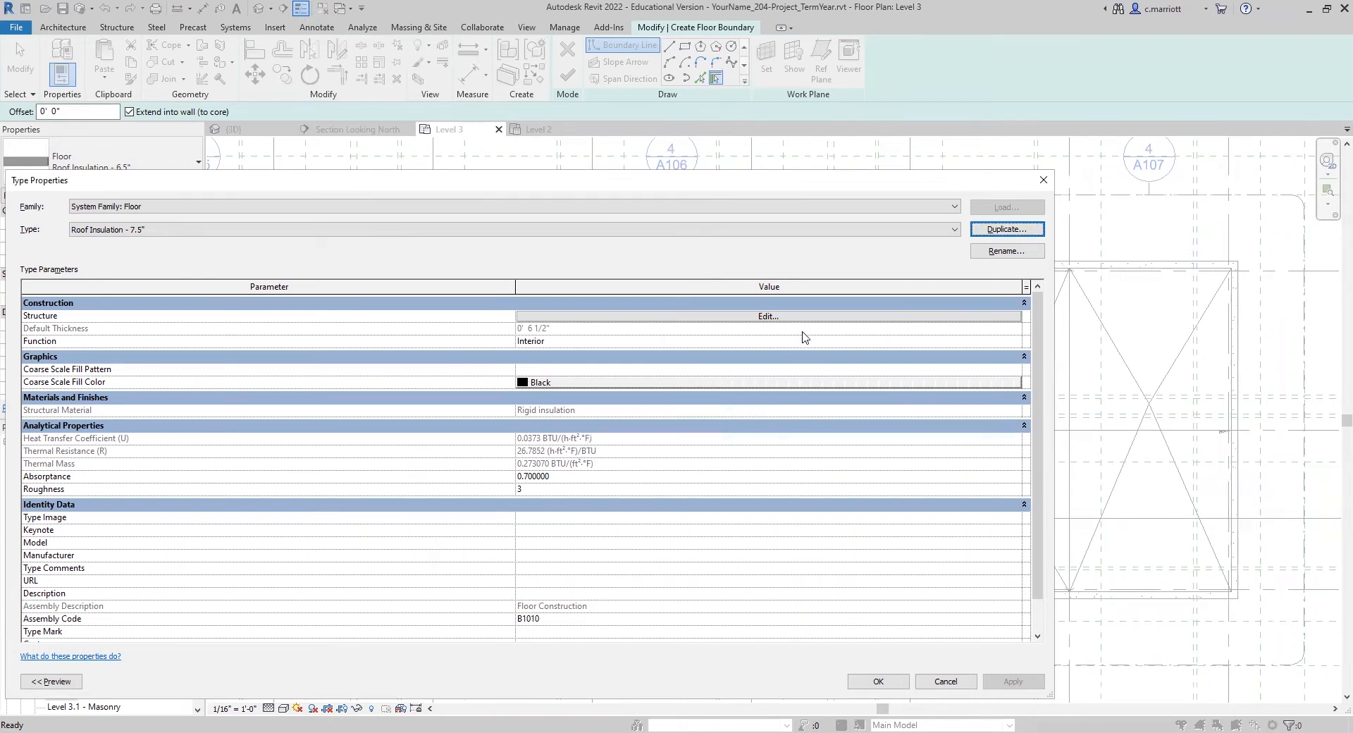
# Step: Set the new floor type's rigid insulation layer thickness to 7 1/2" and accept the type properties
pyautogui.click(769, 317)
pyautogui.click(498, 316)
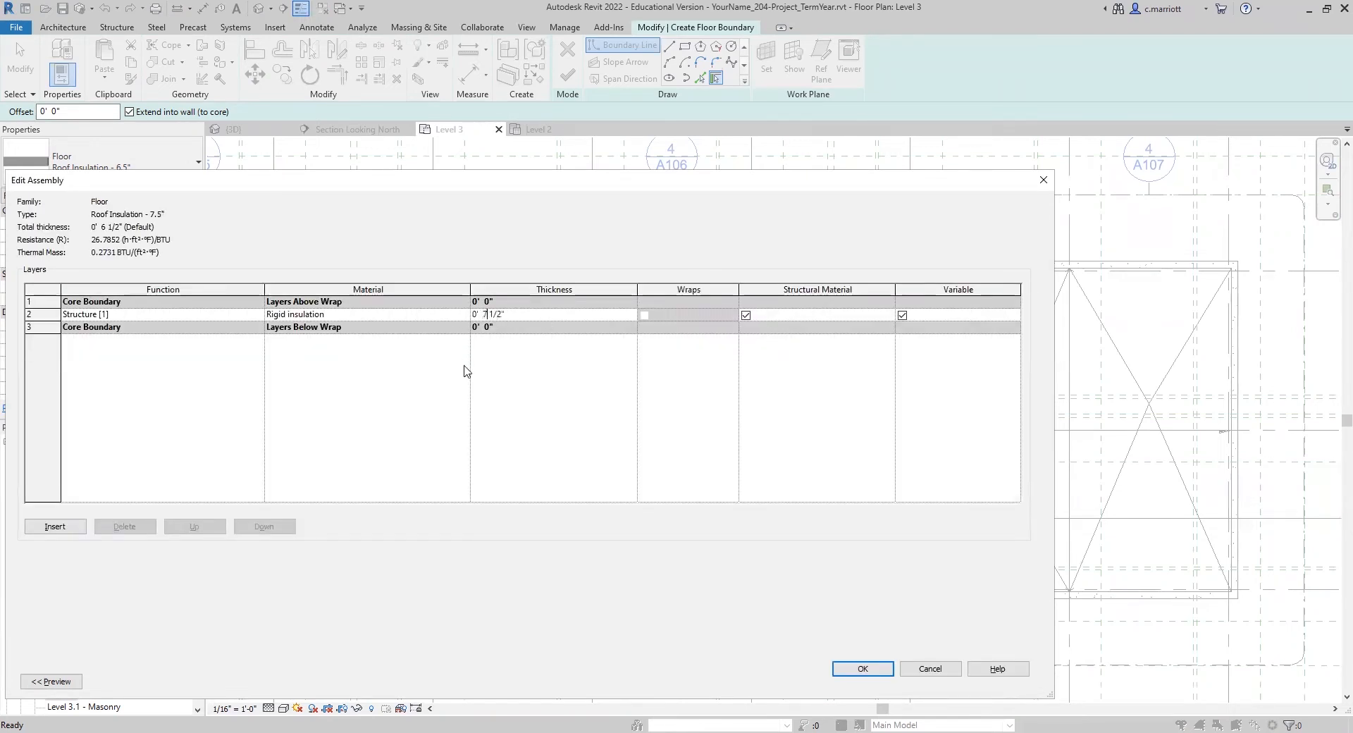
pyautogui.click(861, 669)
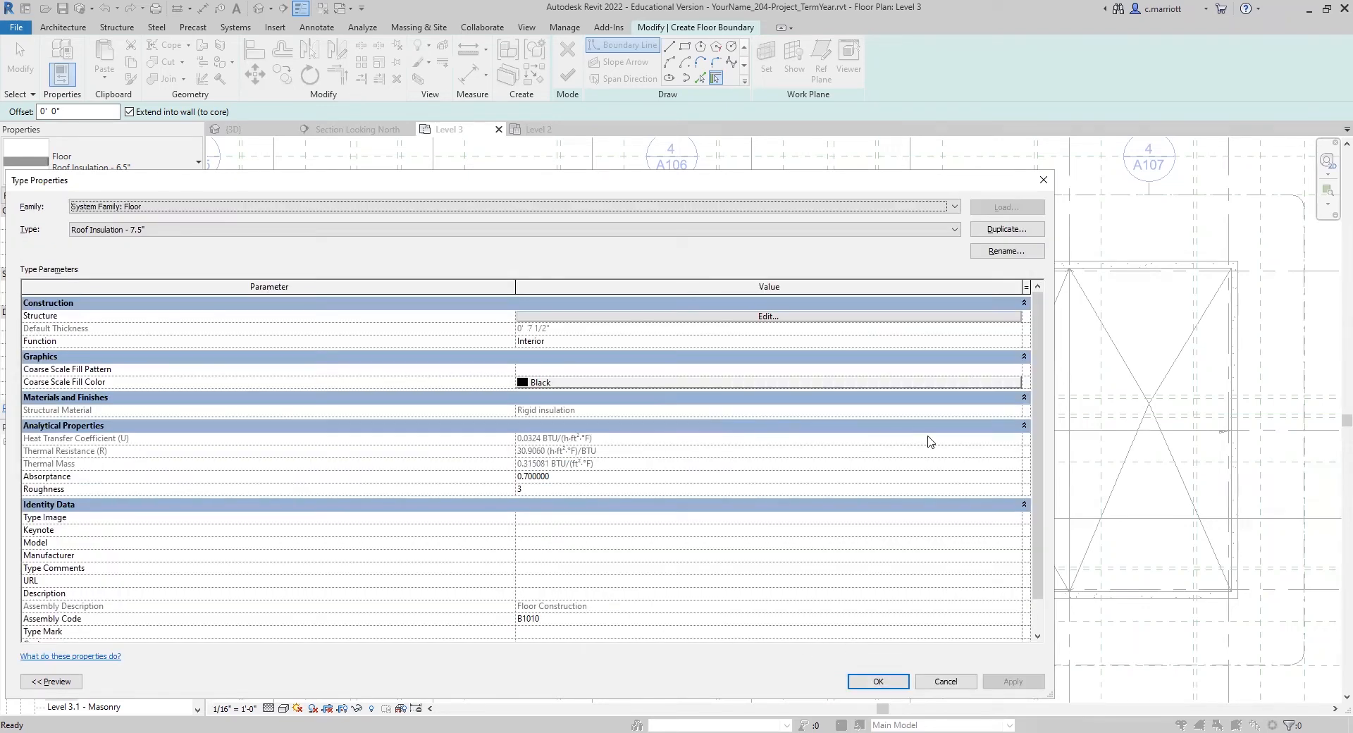
pyautogui.click(878, 681)
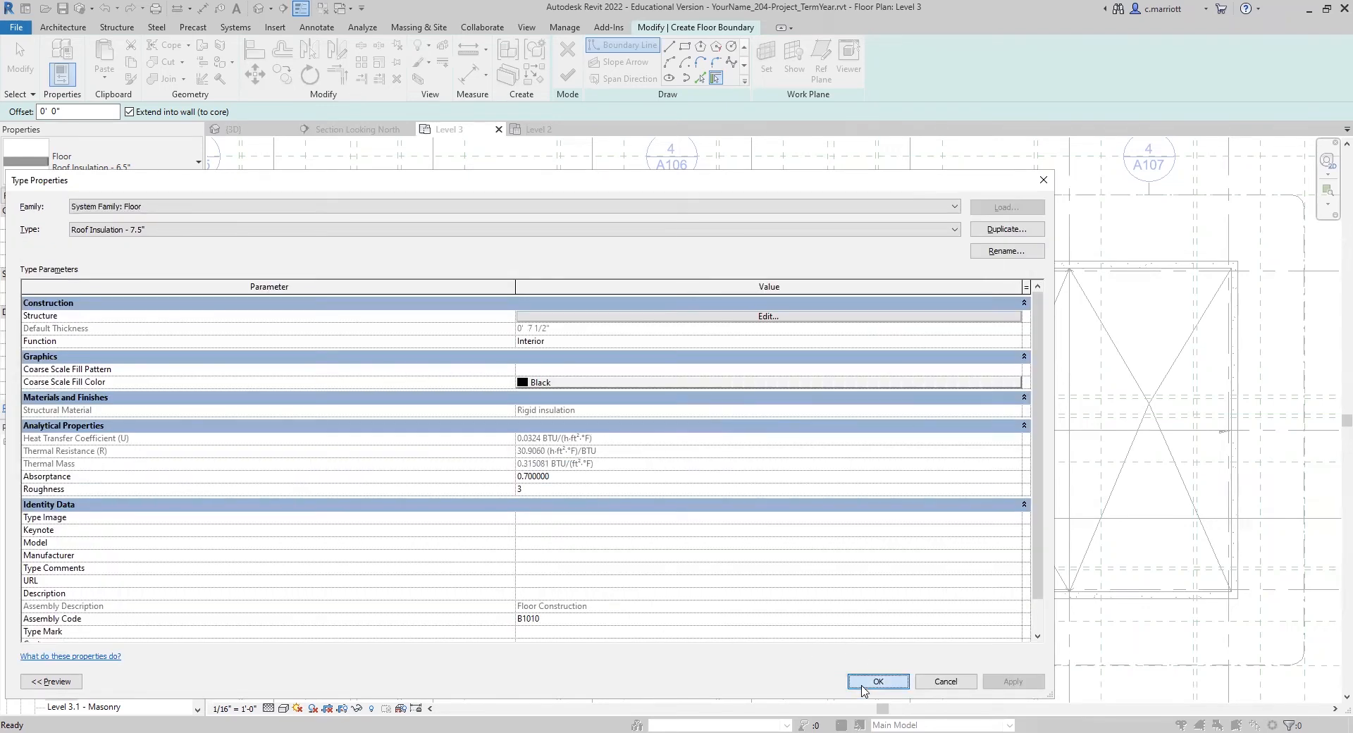
# Step: Sketch a rectangular floor boundary between opposite corners of the precast building's roof slab and finish the insulation floor
pyautogui.scroll(2, 402, 270)
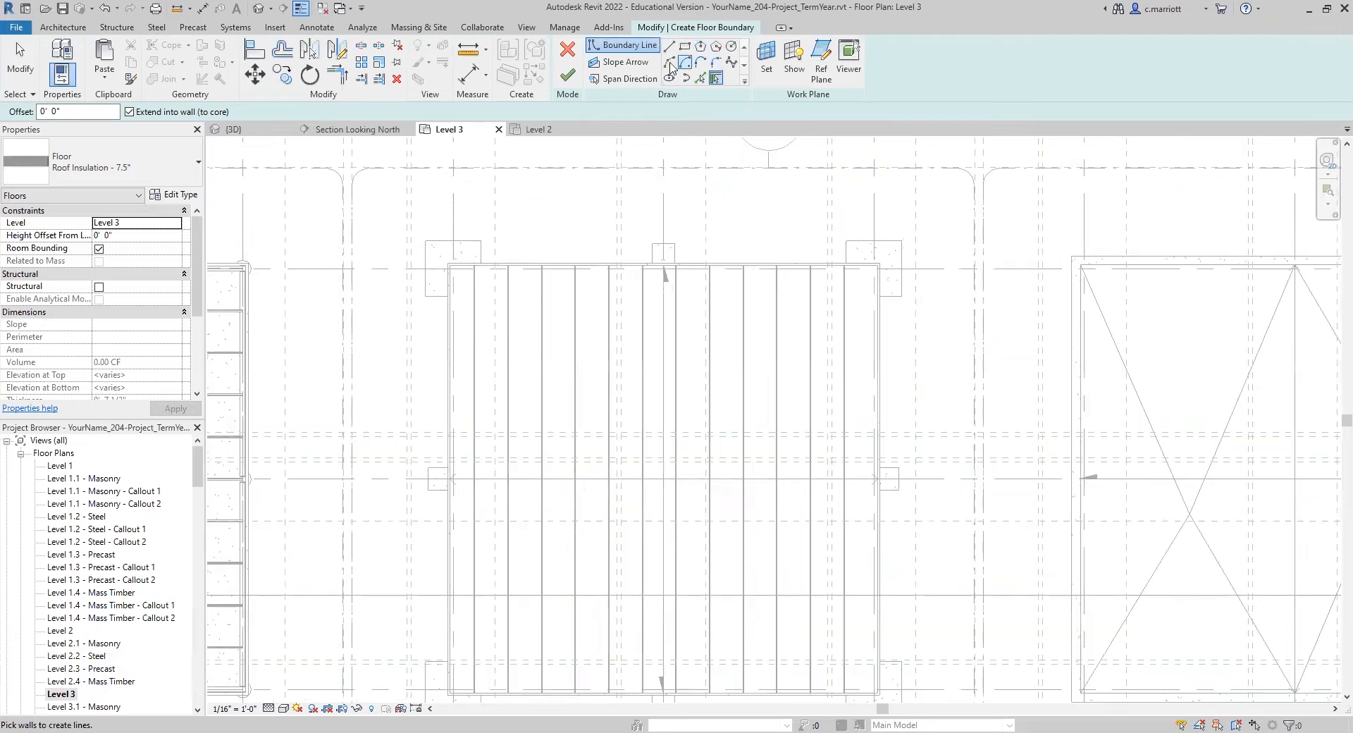
pyautogui.click(685, 46)
pyautogui.scroll(-3, 529, 589)
pyautogui.scroll(4, 553, 493)
pyautogui.scroll(2, 553, 464)
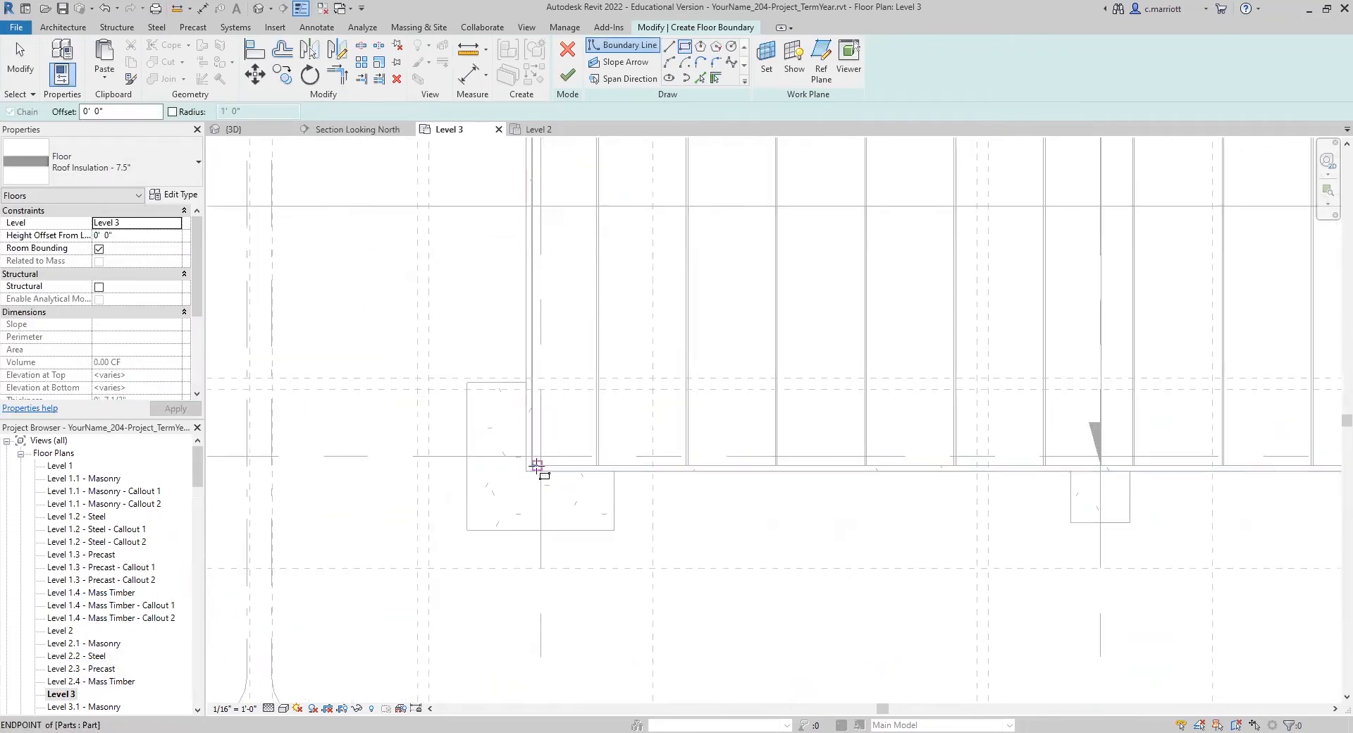
pyautogui.click(532, 465)
pyautogui.scroll(-7, 613, 360)
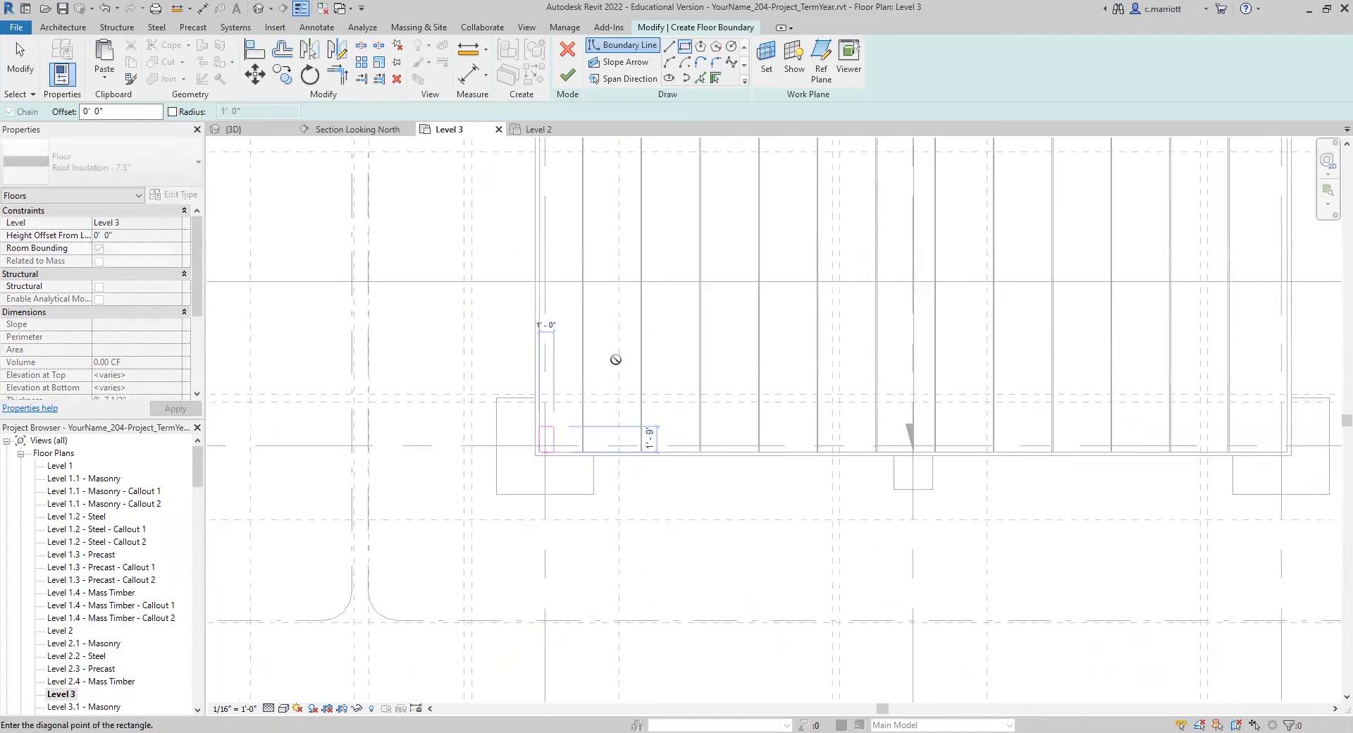
pyautogui.moveTo(804, 284); pyautogui.dragTo(672, 511, button='middle')
pyautogui.scroll(3, 707, 395)
pyautogui.scroll(2, 730, 356)
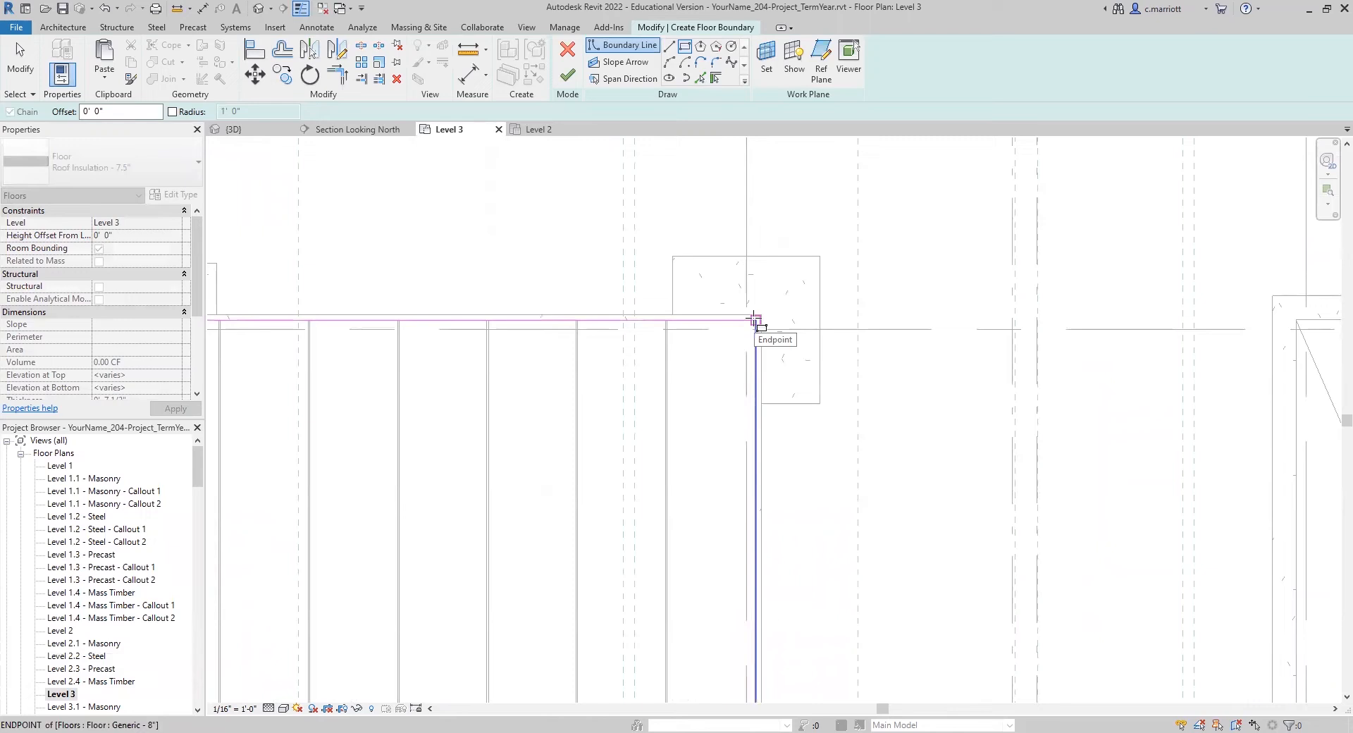
pyautogui.click(754, 319)
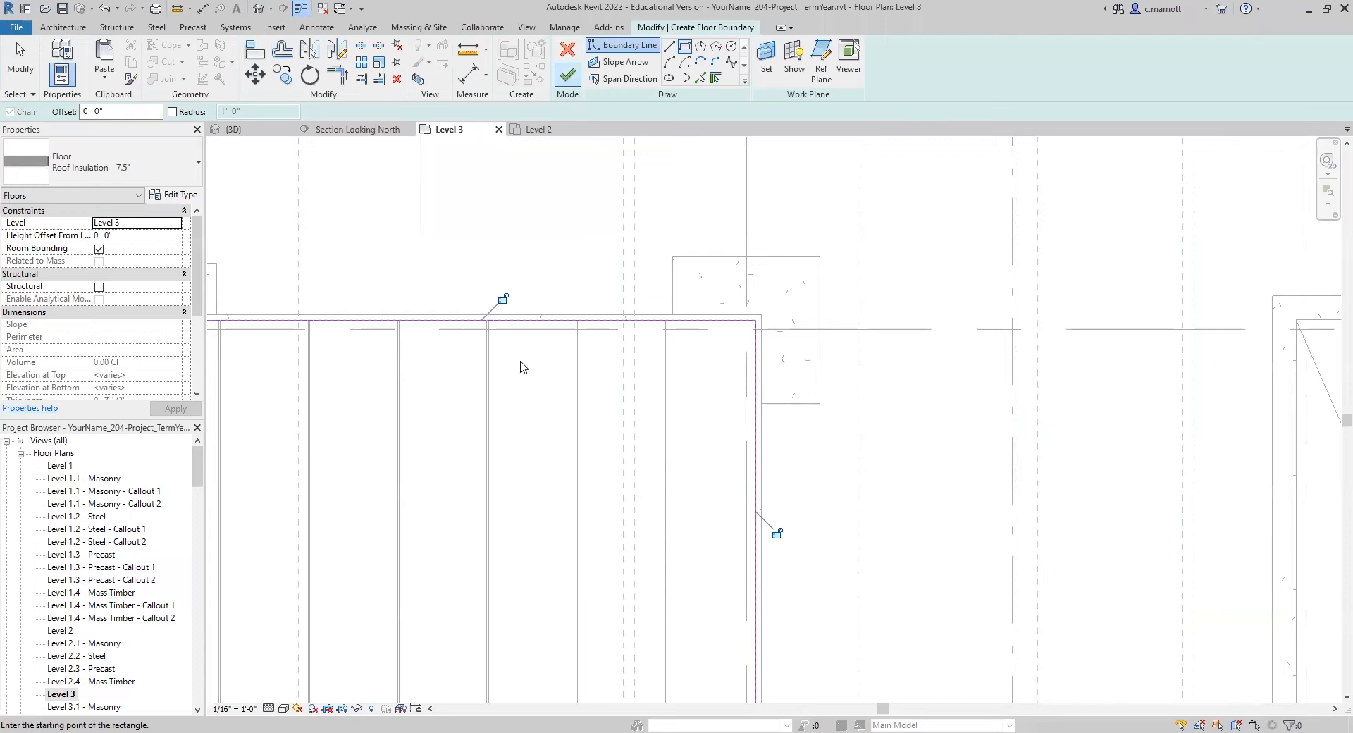
pyautogui.scroll(-3, 564, 437)
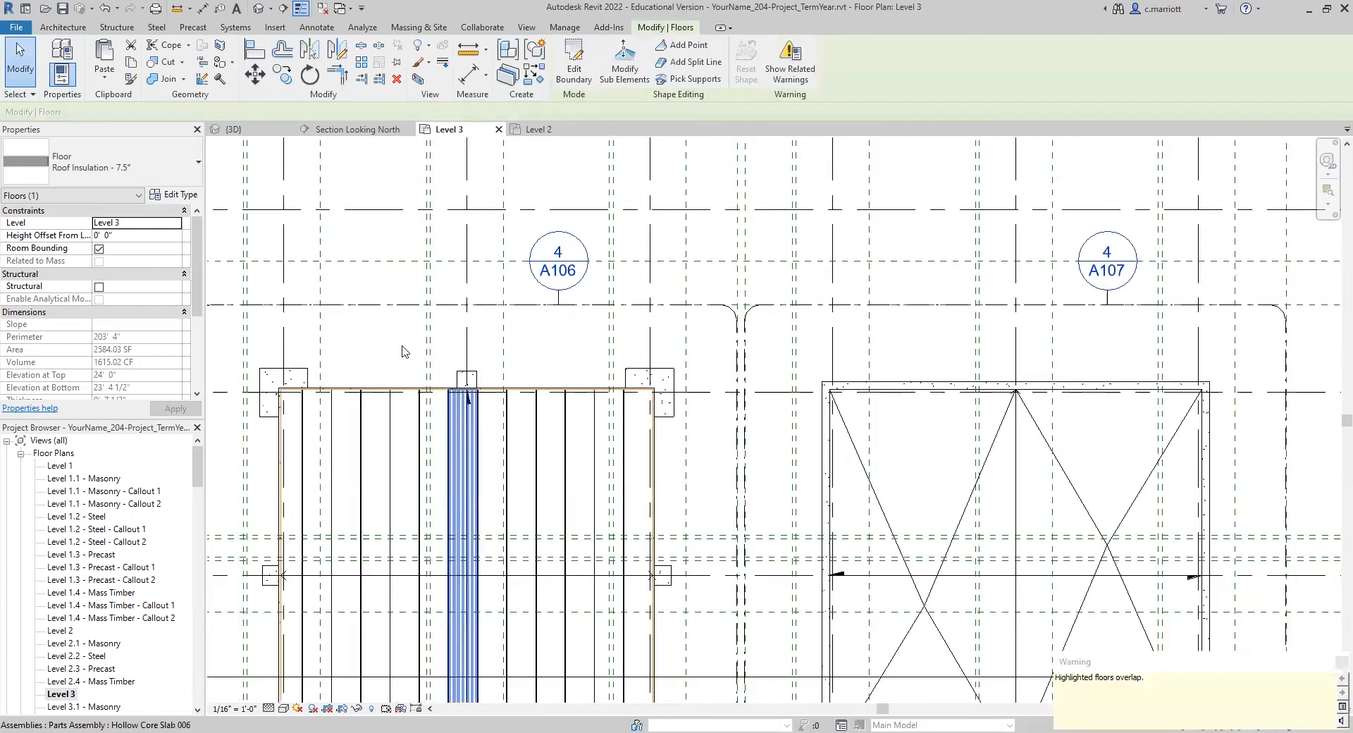
# Step: Open the Section Looking North view and set the precast roof's 7.5" insulation floor to a height offset of 7.5" from Level 3
pyautogui.scroll(-6, 92, 687)
pyautogui.scroll(-6, 92, 687)
pyautogui.scroll(-1, 89, 689)
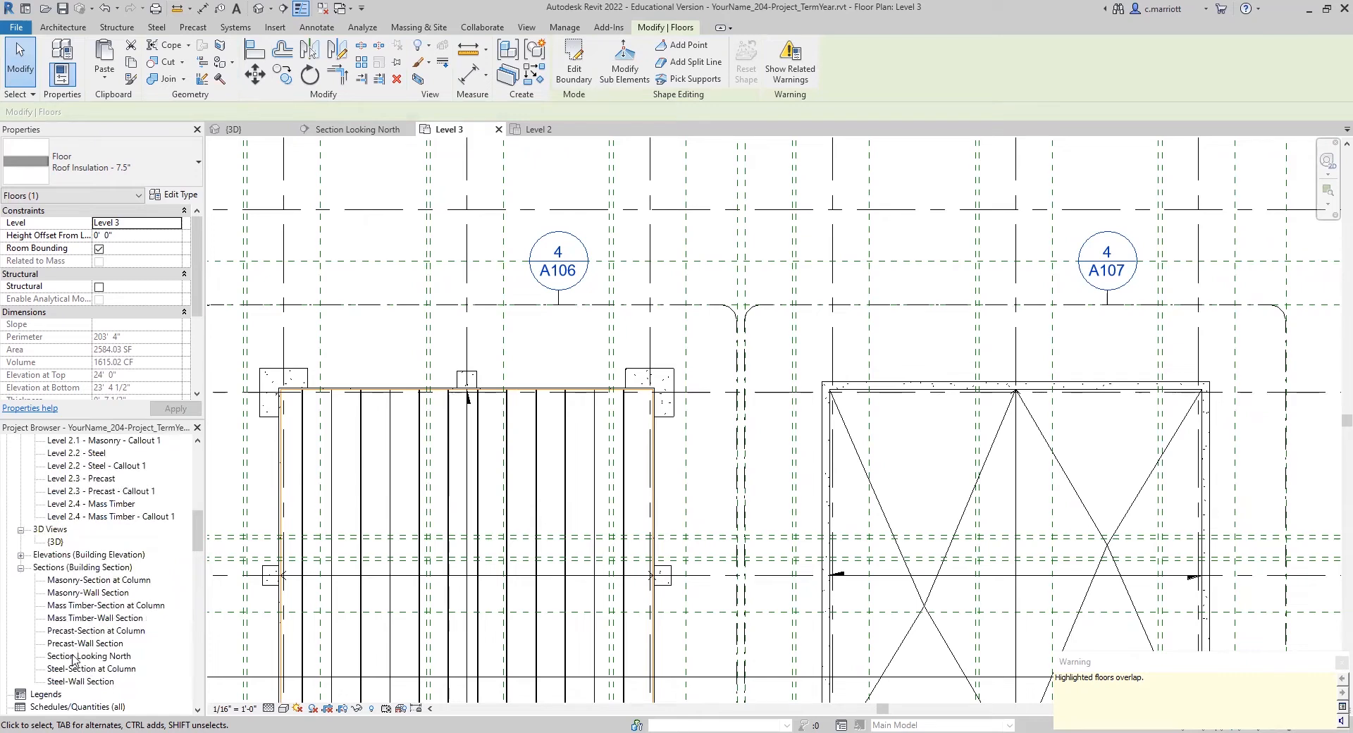
pyautogui.doubleClick(73, 656)
pyautogui.scroll(4, 683, 498)
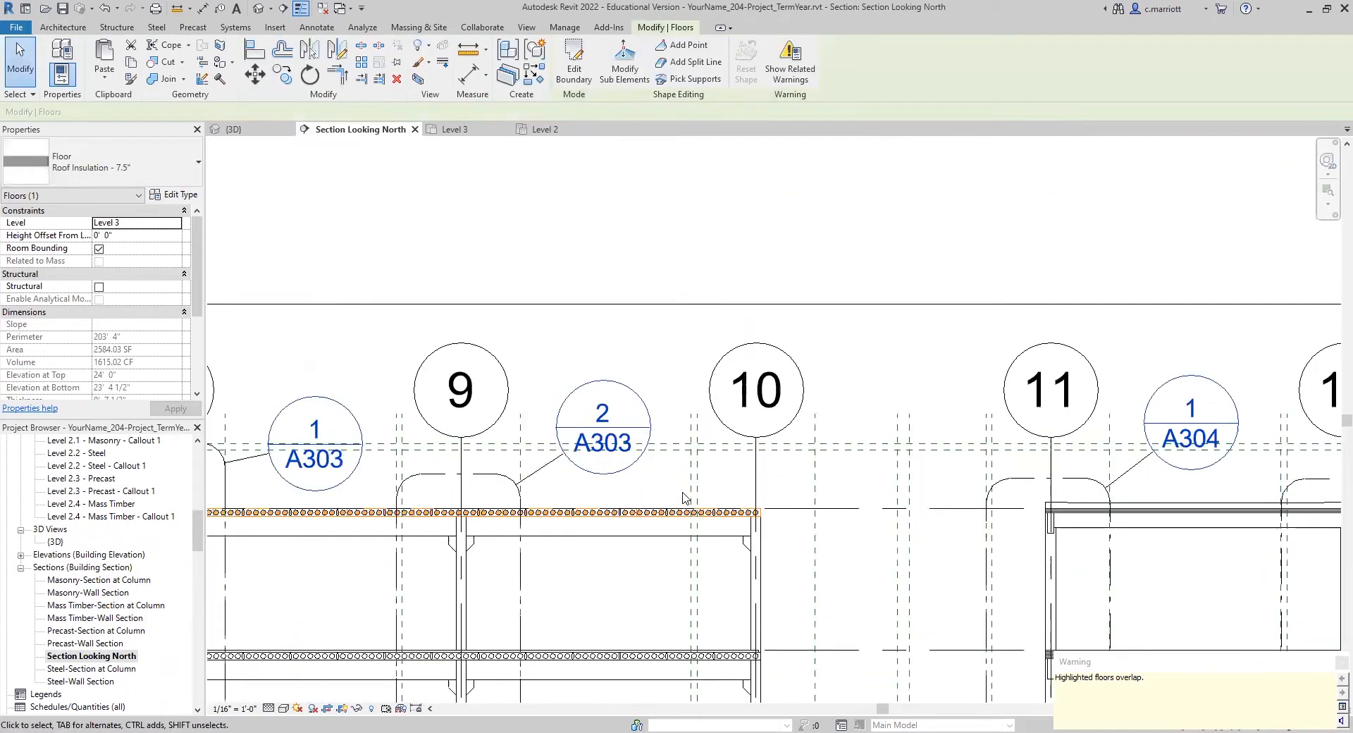
pyautogui.scroll(5, 683, 498)
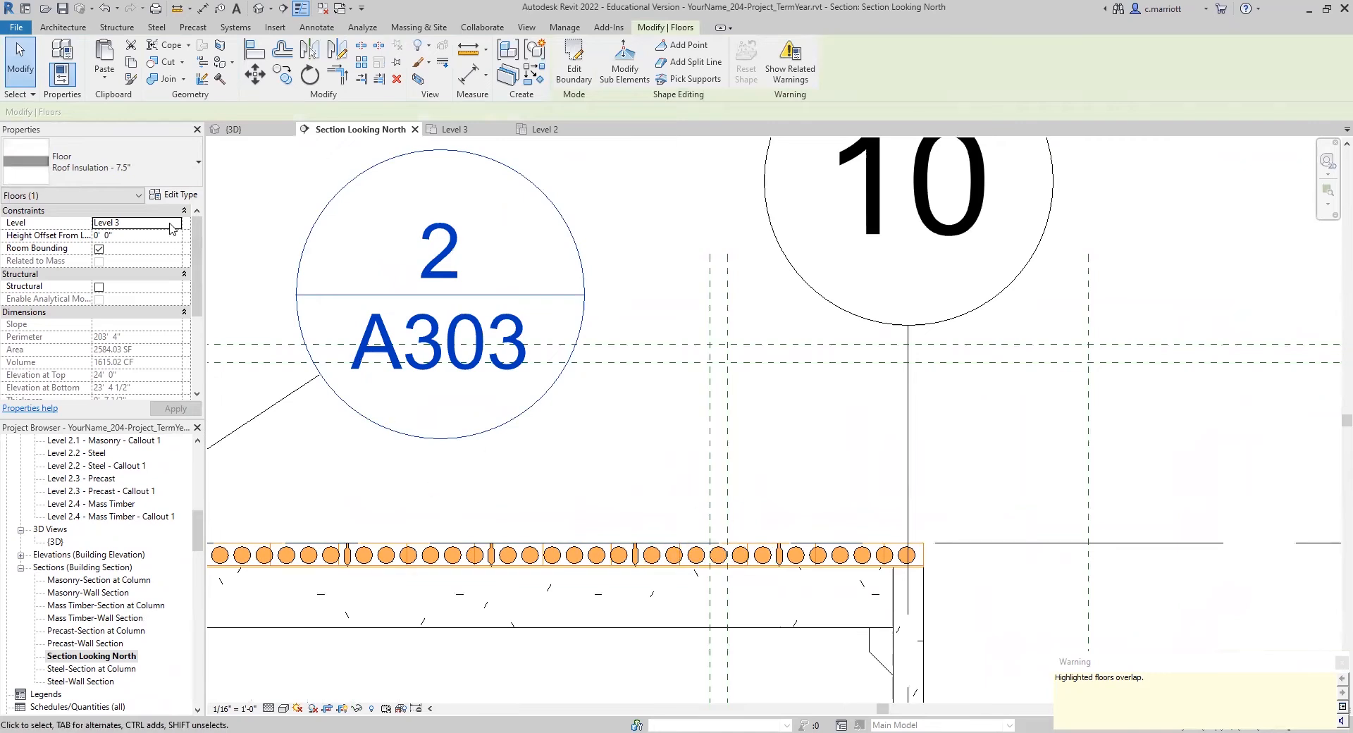
pyautogui.click(108, 237)
pyautogui.write('7.5')
pyautogui.press('Return')
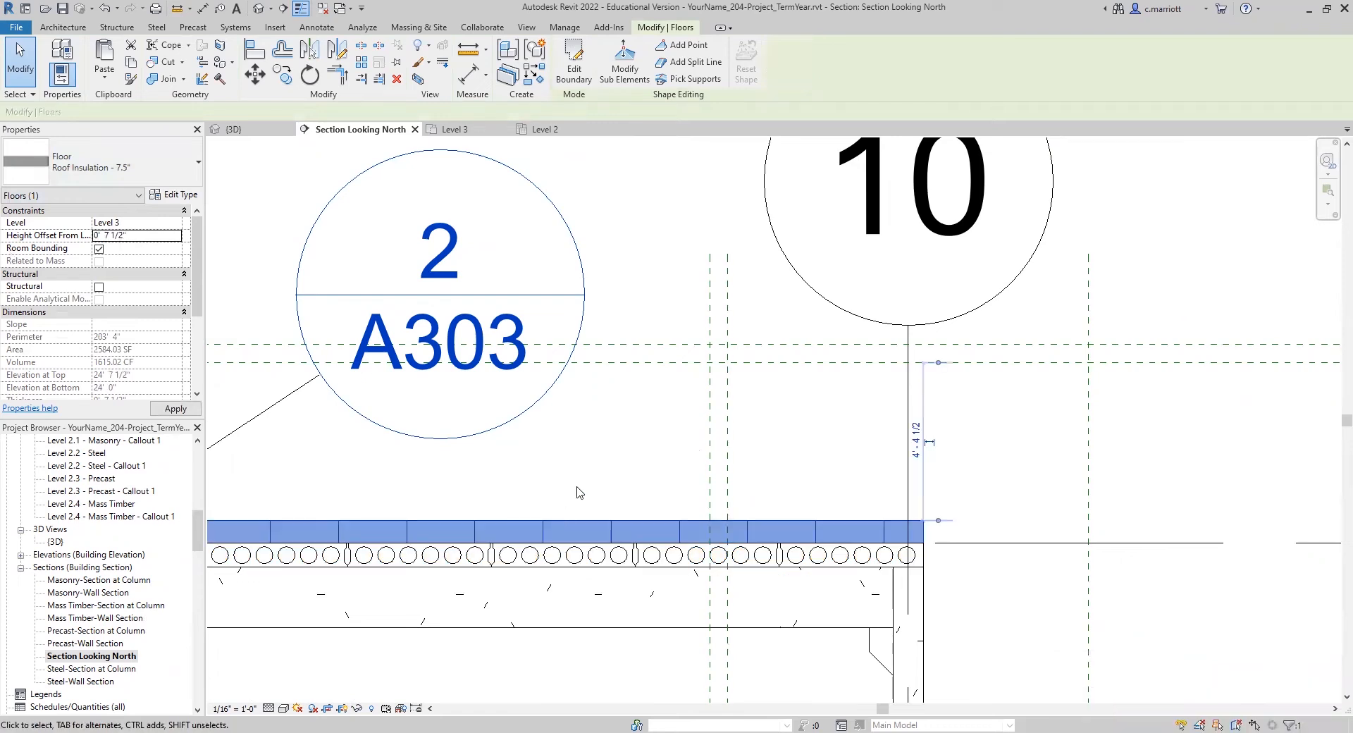
pyautogui.scroll(-1, 599, 490)
pyautogui.scroll(-1, 602, 493)
pyautogui.scroll(-1, 317, 627)
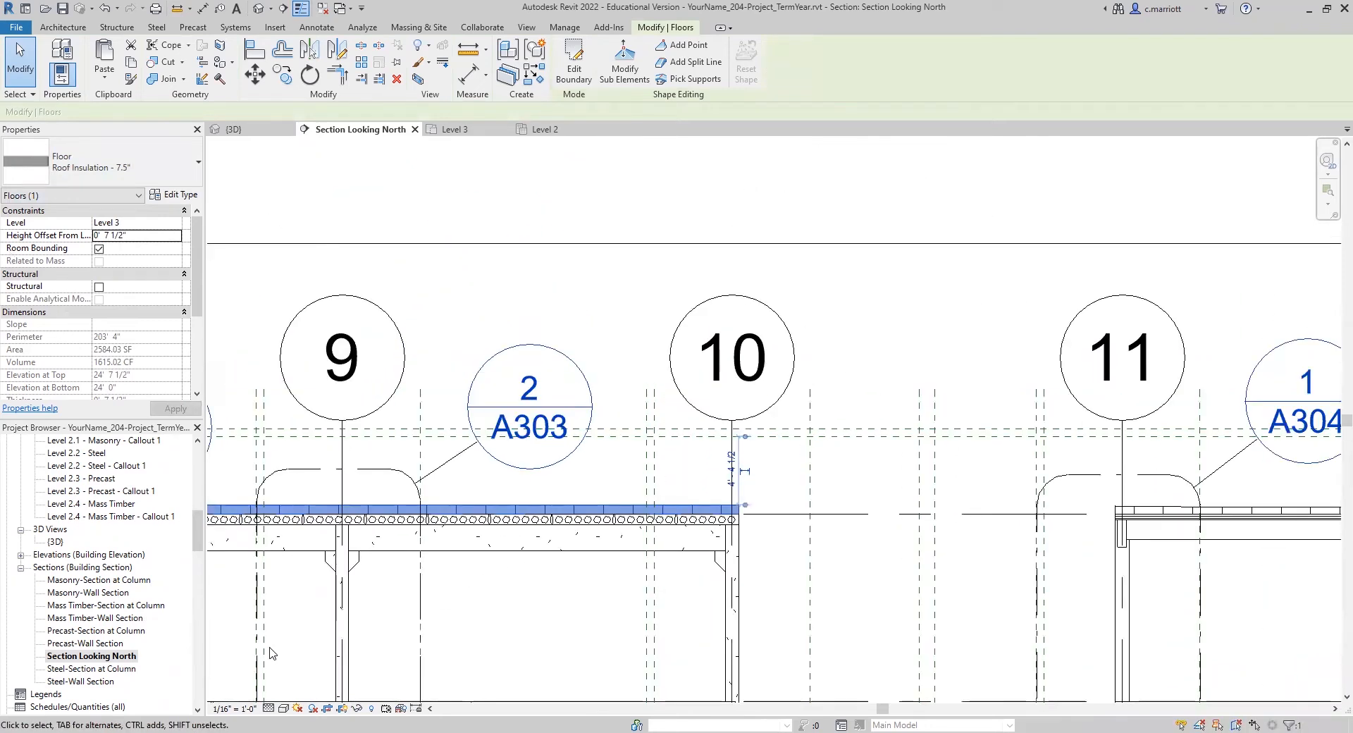
pyautogui.press('Escape')
# Step: Reopen the Level 3 floor plan, select the precast building's 7.5" roof insulation and examine its extent over the roof slab
pyautogui.scroll(5, 105, 592)
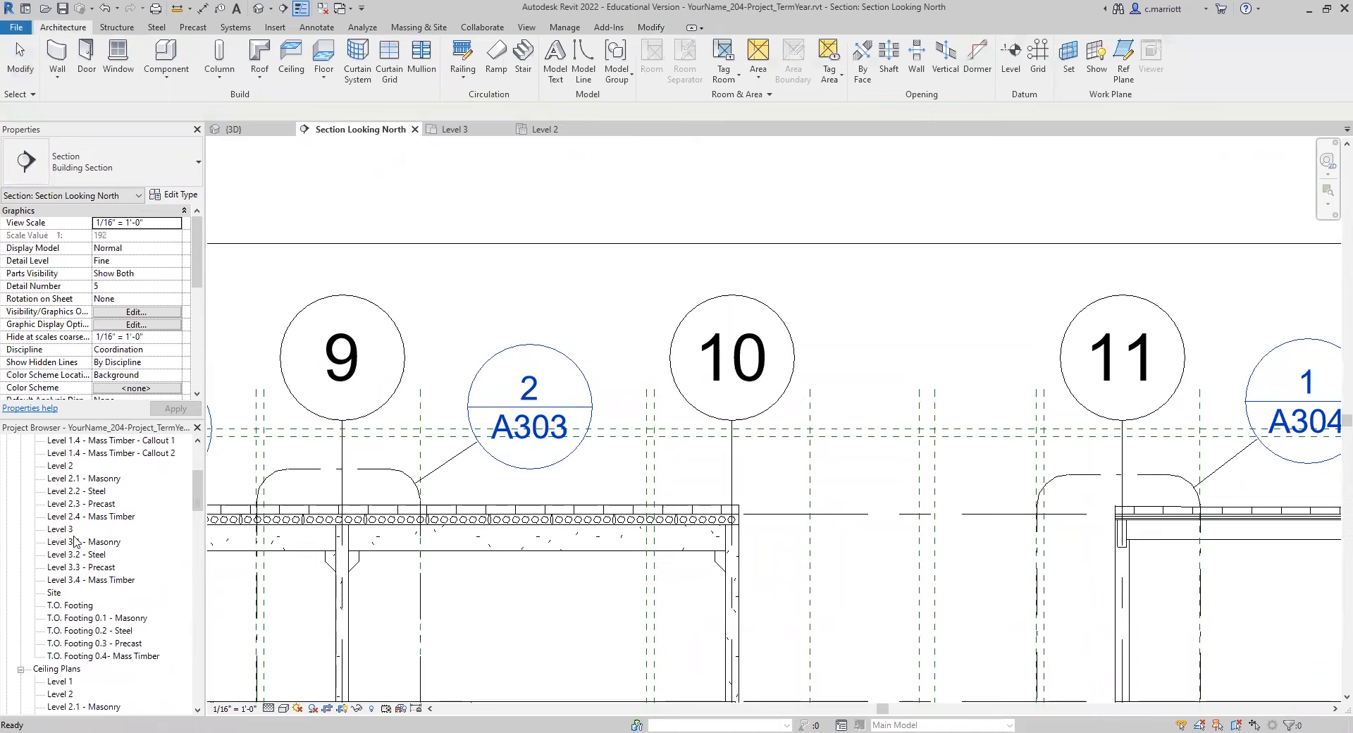
pyautogui.doubleClick(62, 529)
pyautogui.click(648, 497)
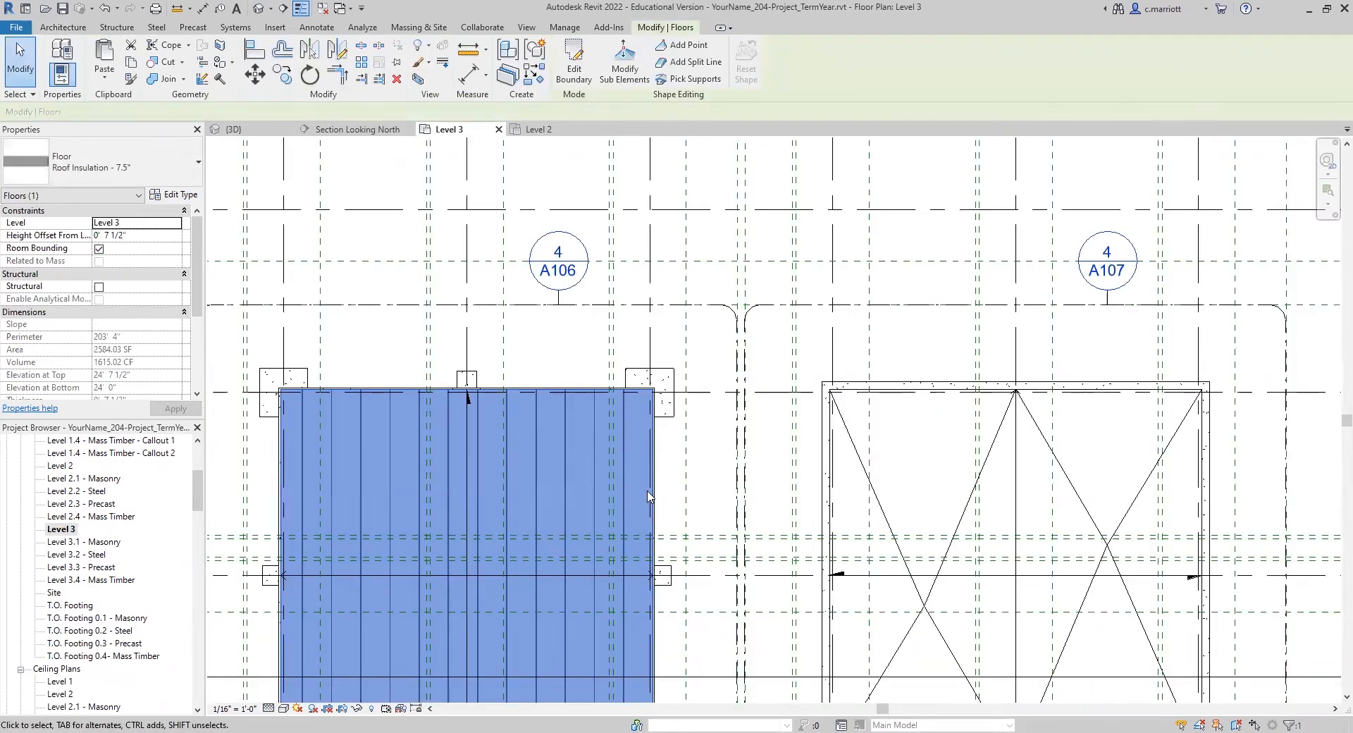
pyautogui.scroll(-3, 648, 496)
pyautogui.scroll(3, 513, 487)
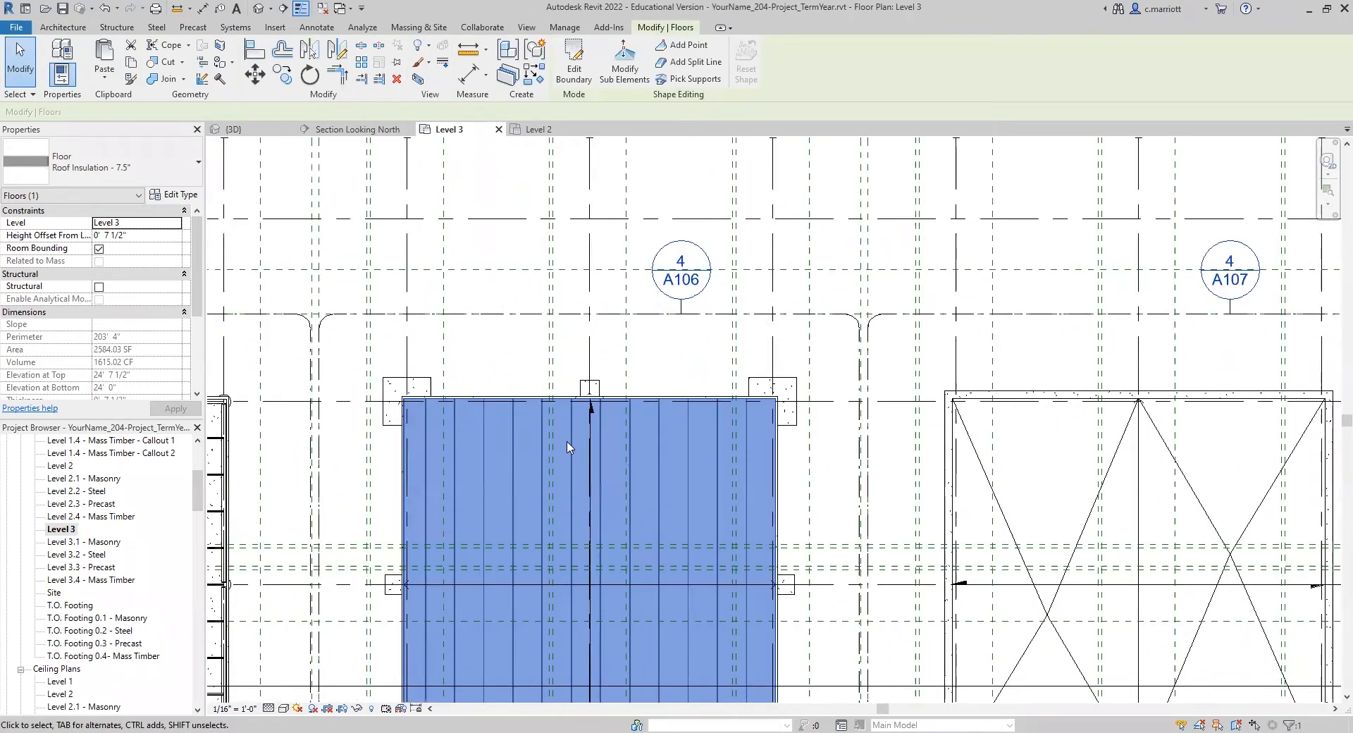
pyautogui.scroll(-2, 678, 423)
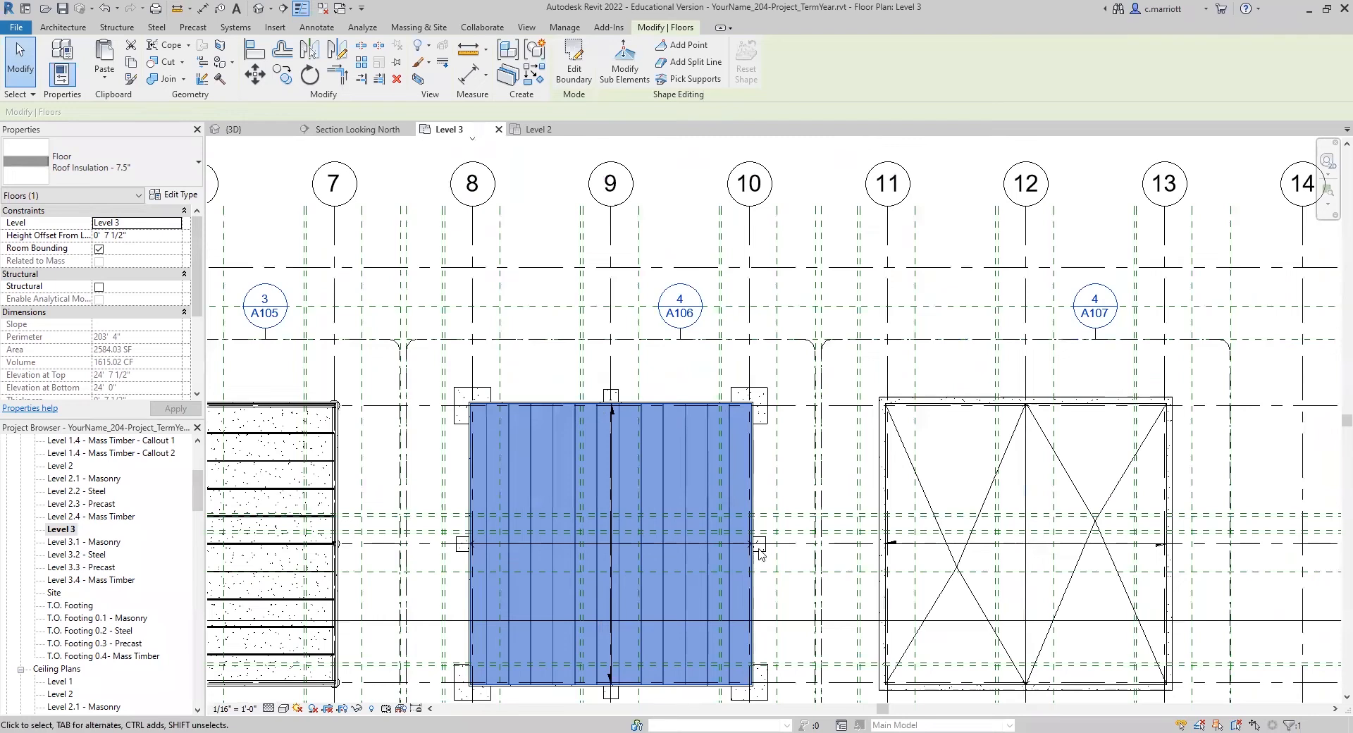
pyautogui.scroll(1, 761, 555)
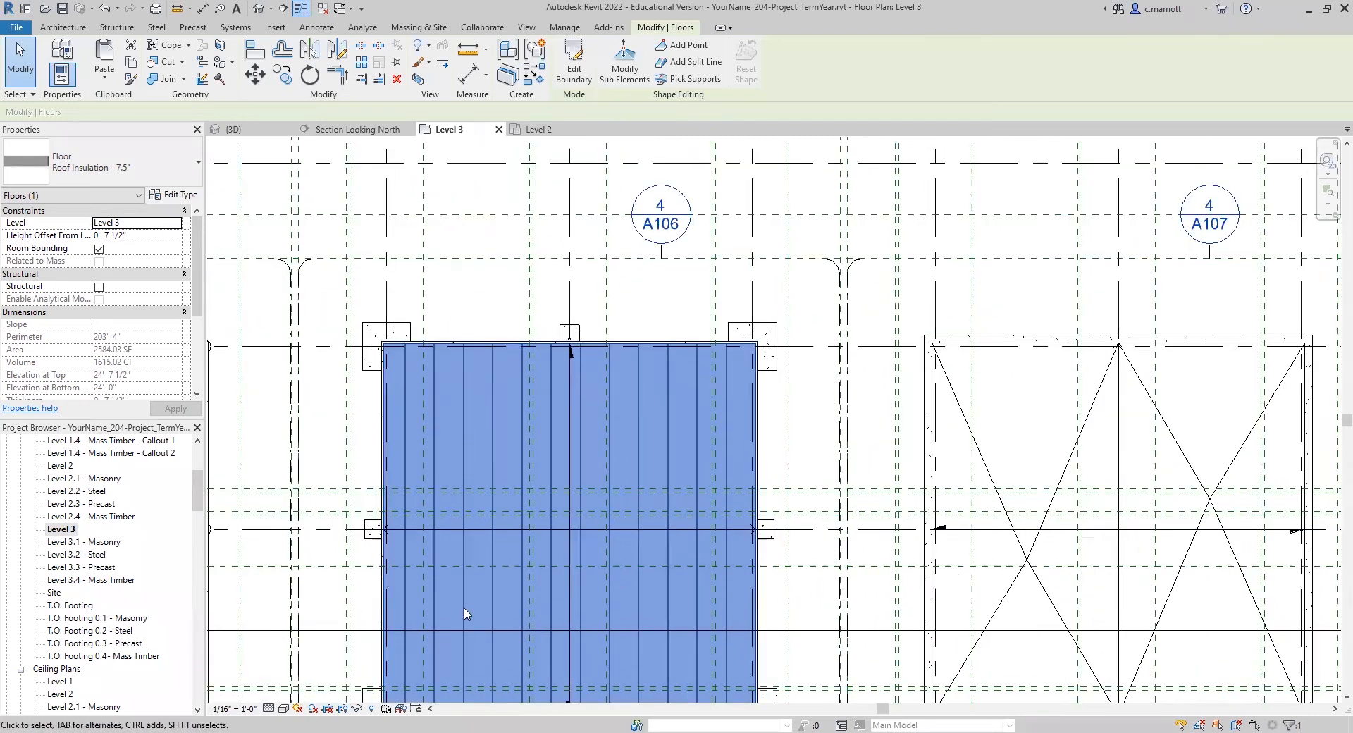
# Step: Open the Level 2 reflected ceiling plan and examine the precast building's beam and hollow core slab layout
pyautogui.scroll(-1, 79, 674)
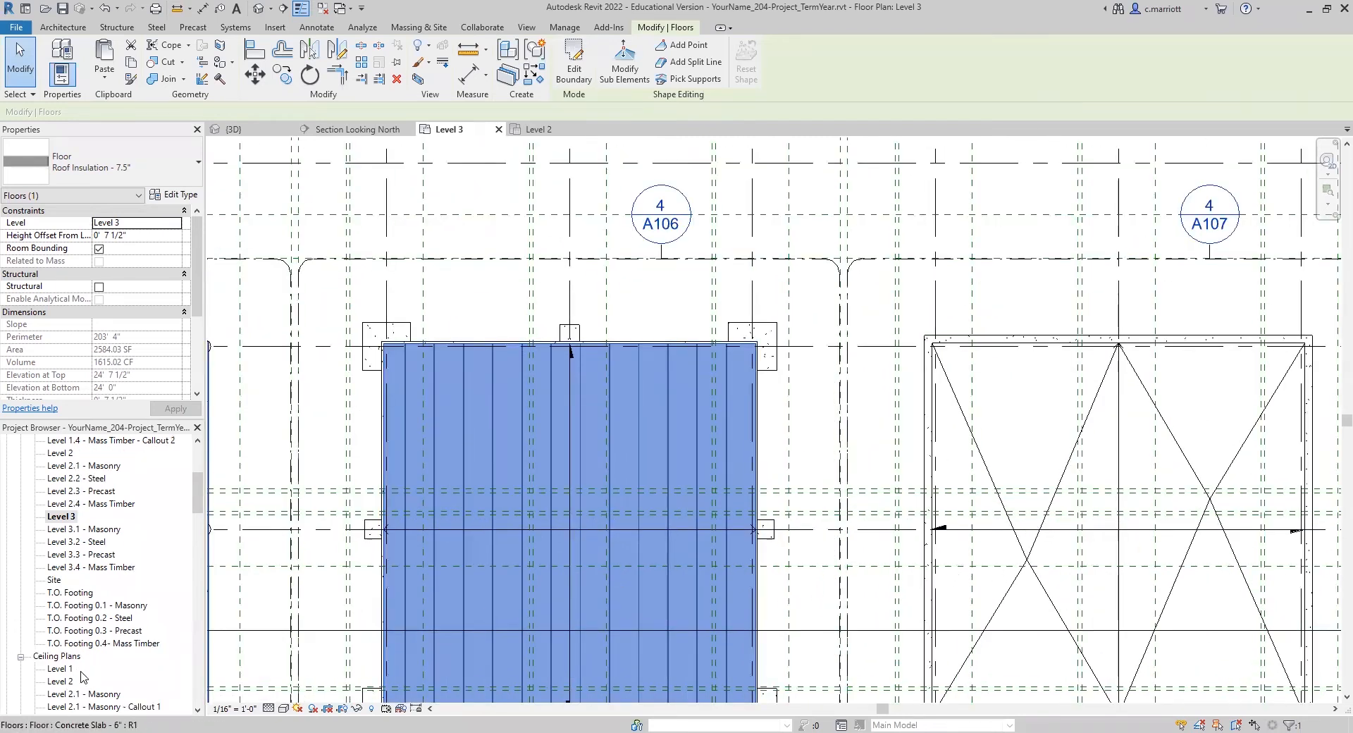
pyautogui.doubleClick(62, 681)
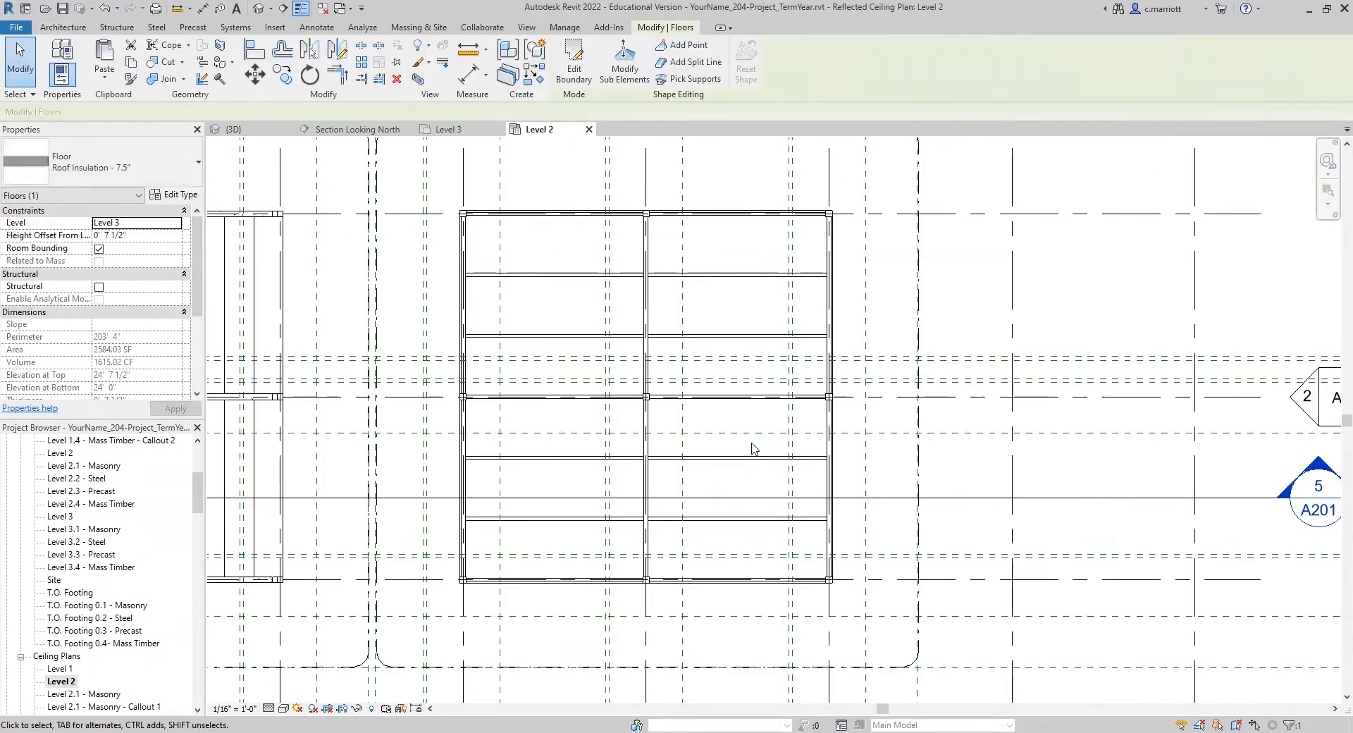
pyautogui.scroll(-1, 766, 463)
pyautogui.moveTo(652, 467); pyautogui.dragTo(834, 456, button='middle')
pyautogui.scroll(1, 527, 432)
pyautogui.scroll(1, 639, 403)
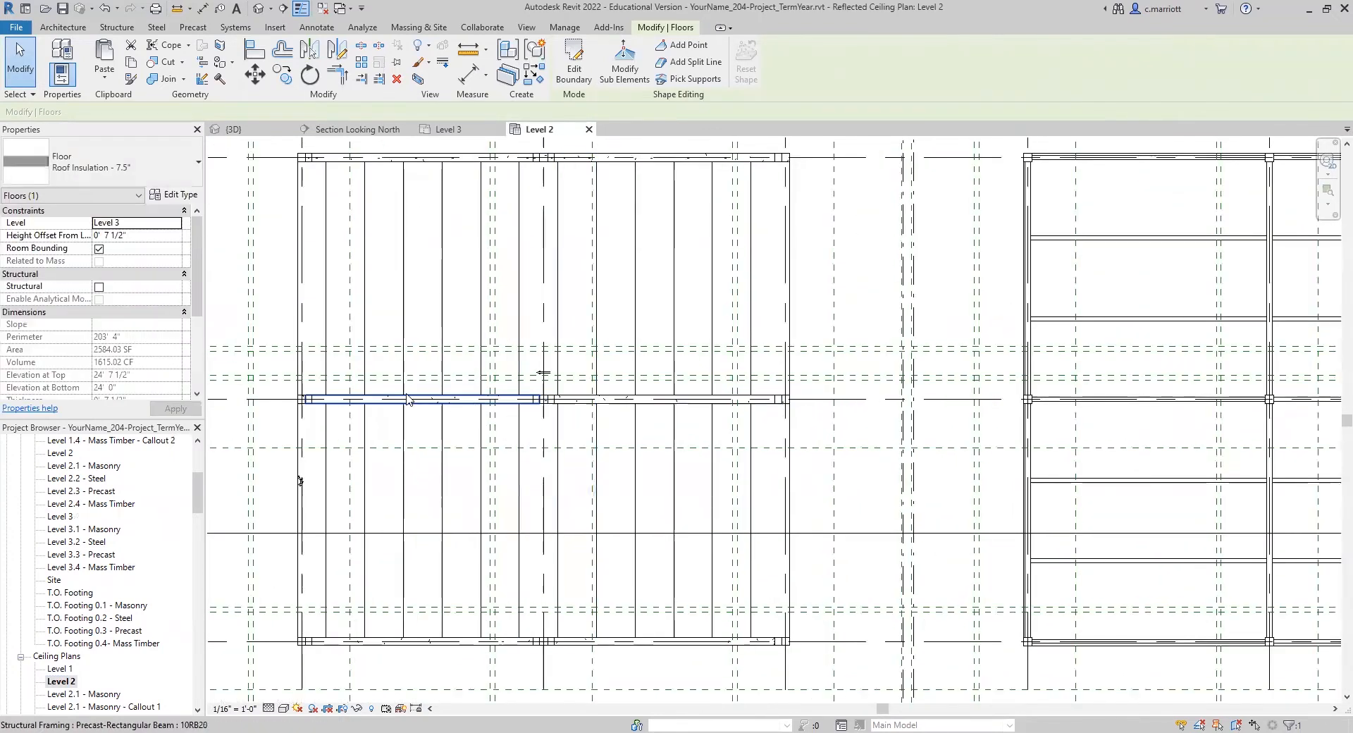
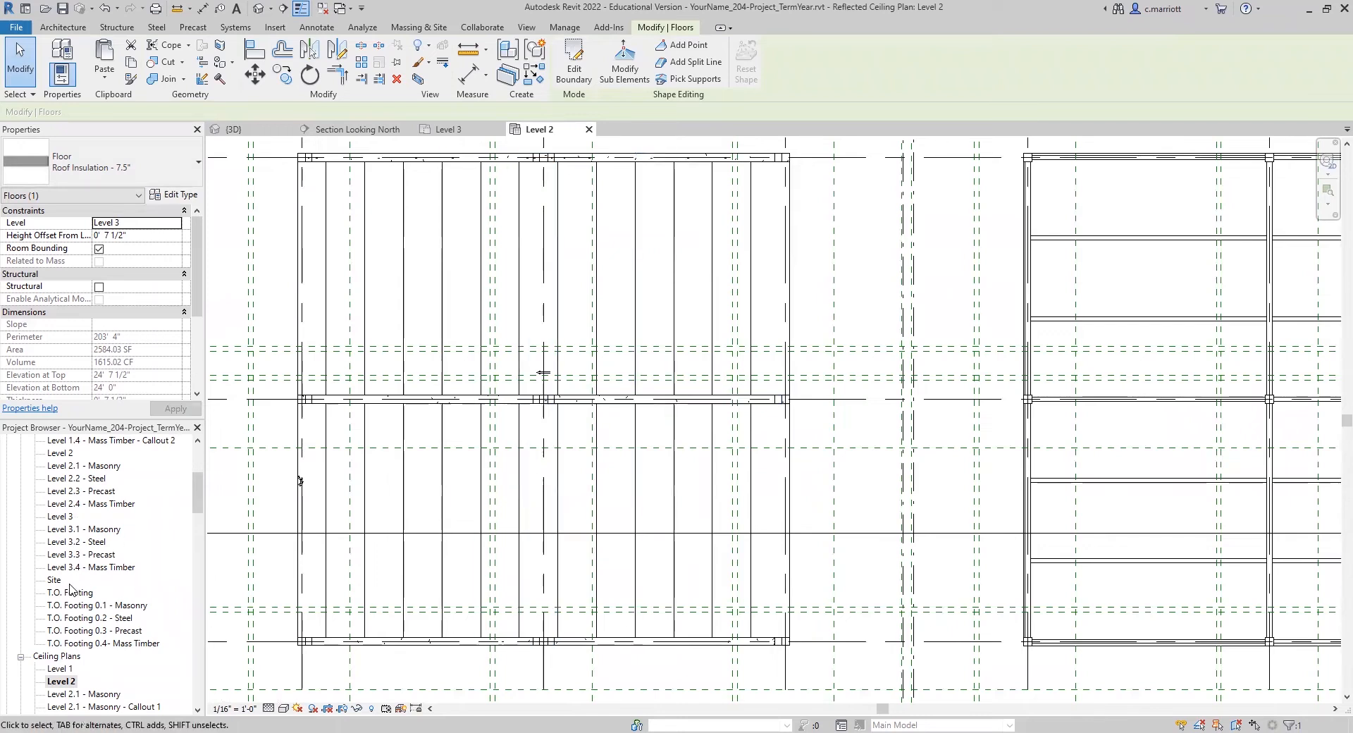
# Step: Reopen the Level 3 floor plan and add a split line across the precast roof insulation along grid 9, from north edge to south edge
pyautogui.doubleClick(63, 518)
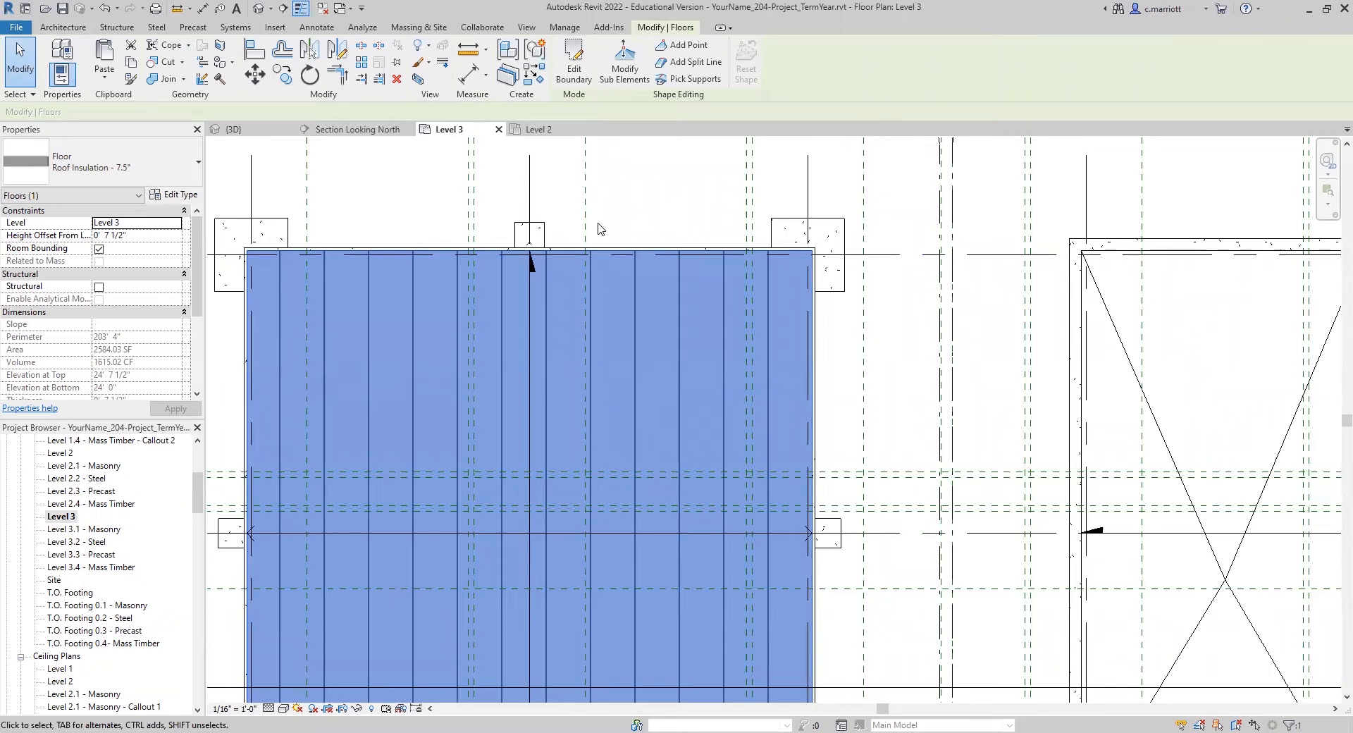
pyautogui.scroll(-2, 598, 228)
pyautogui.click(691, 62)
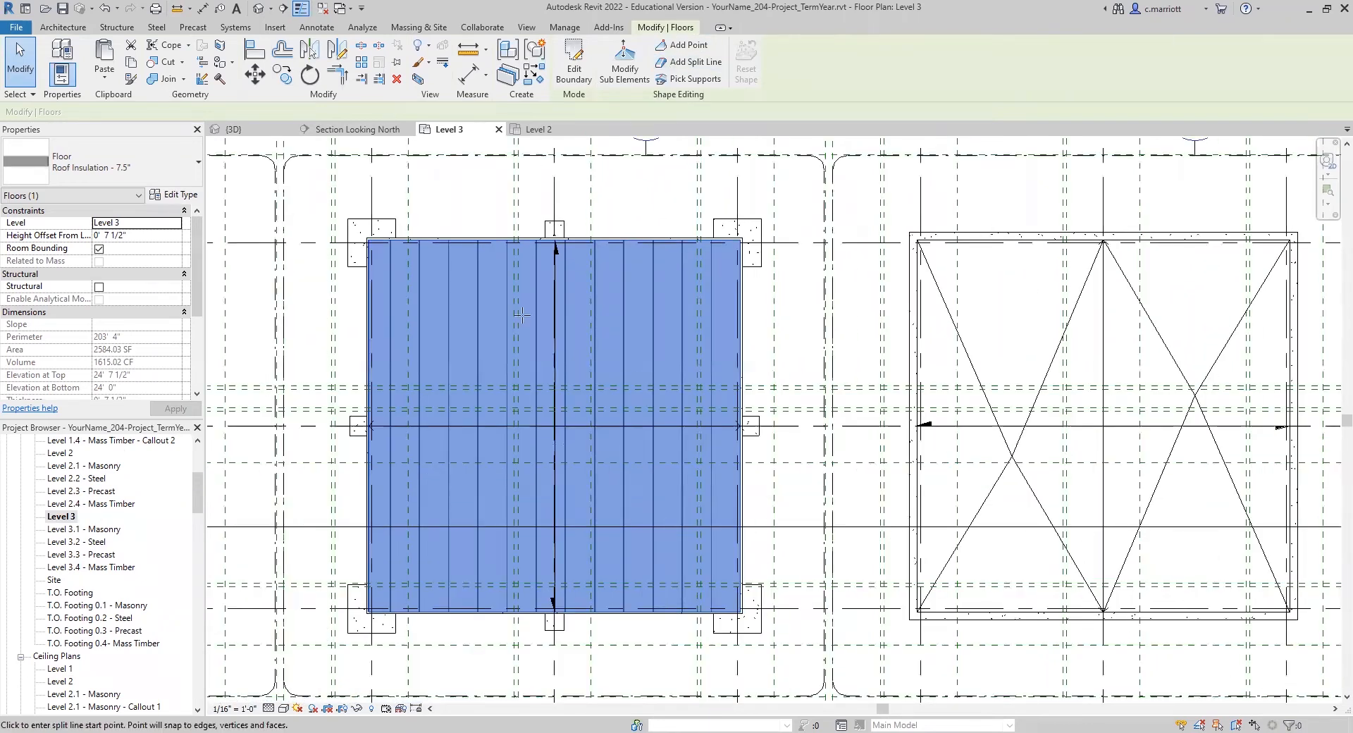
pyautogui.scroll(2, 538, 287)
pyautogui.scroll(2, 545, 256)
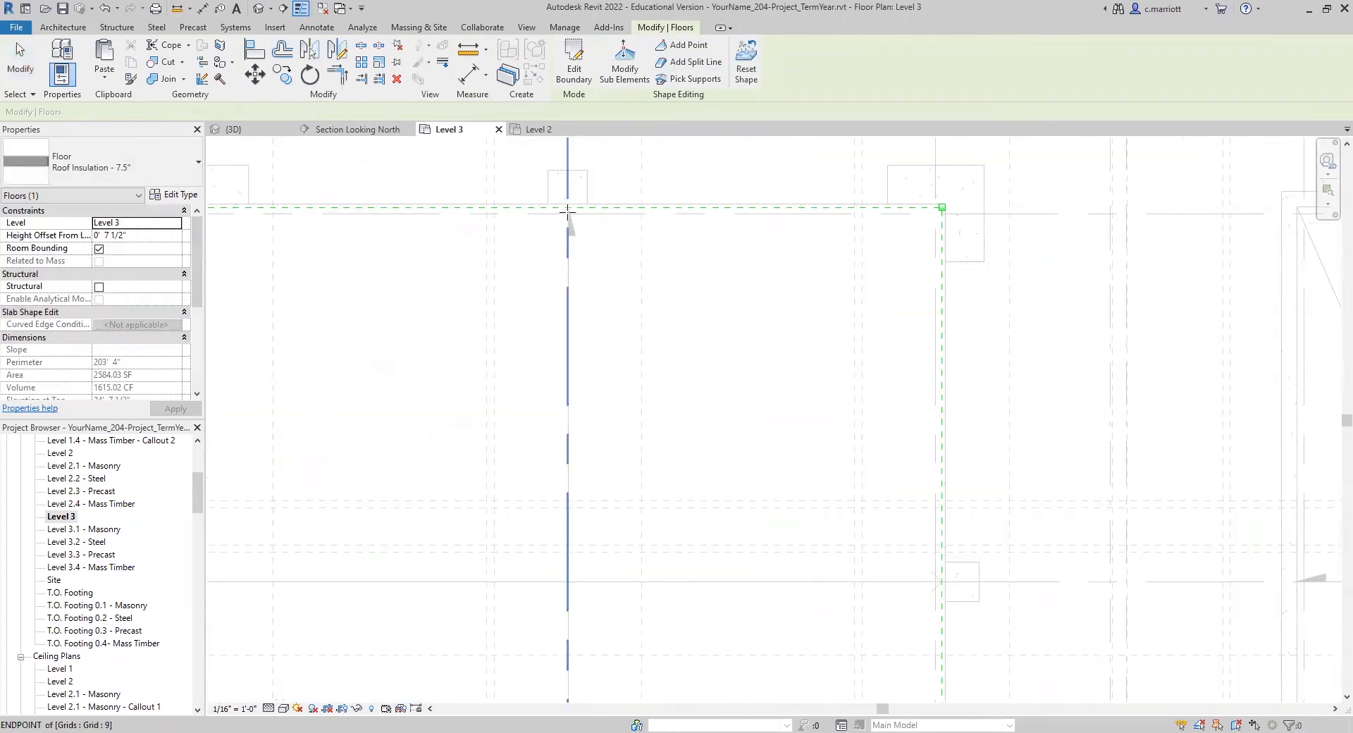
pyautogui.click(567, 208)
pyautogui.scroll(-3, 499, 607)
pyautogui.scroll(5, 550, 533)
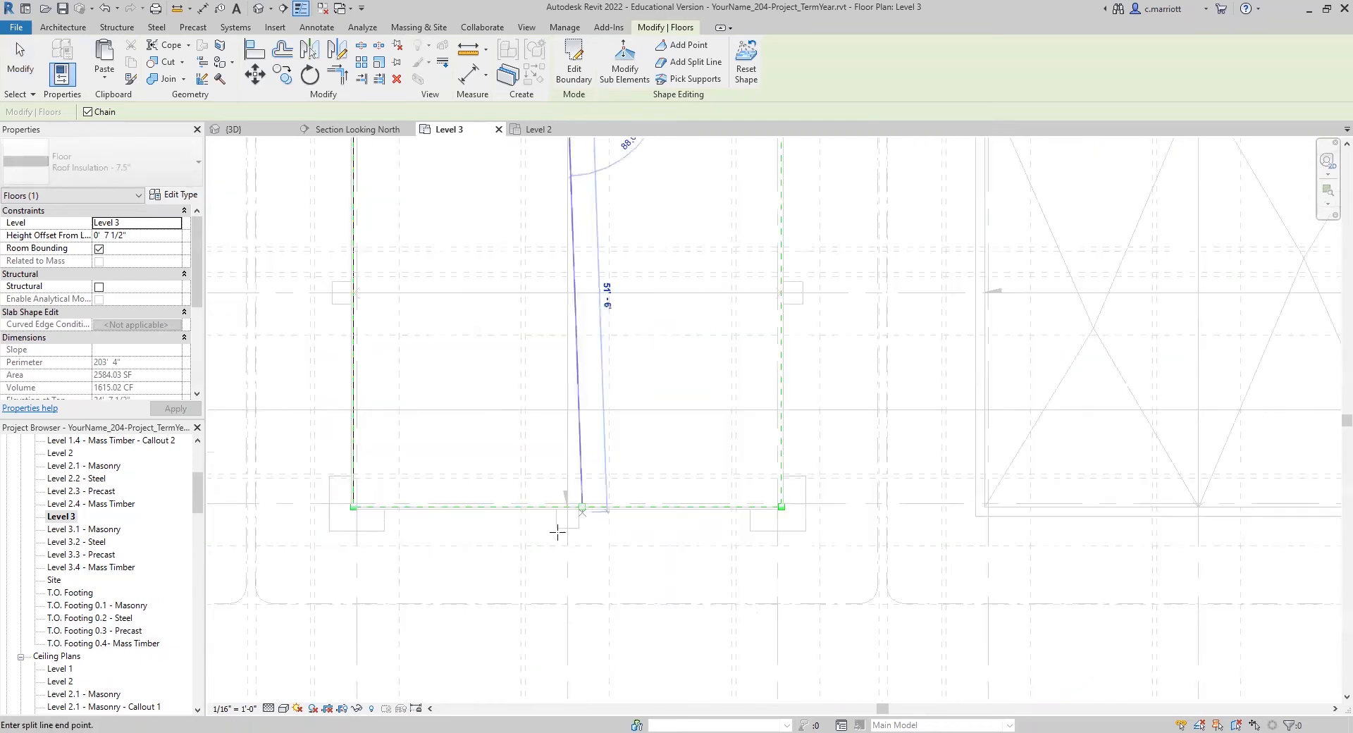
pyautogui.click(568, 471)
pyautogui.scroll(-8, 633, 355)
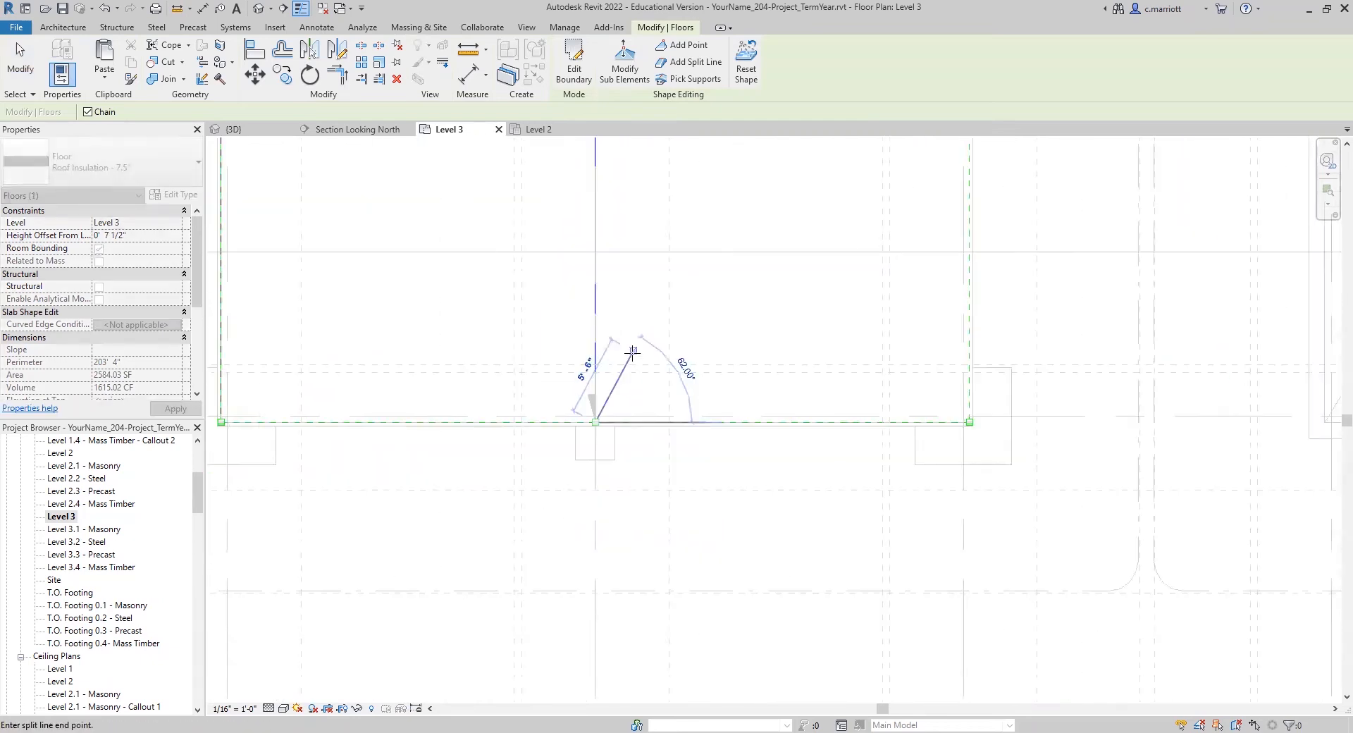
pyautogui.press('Escape')
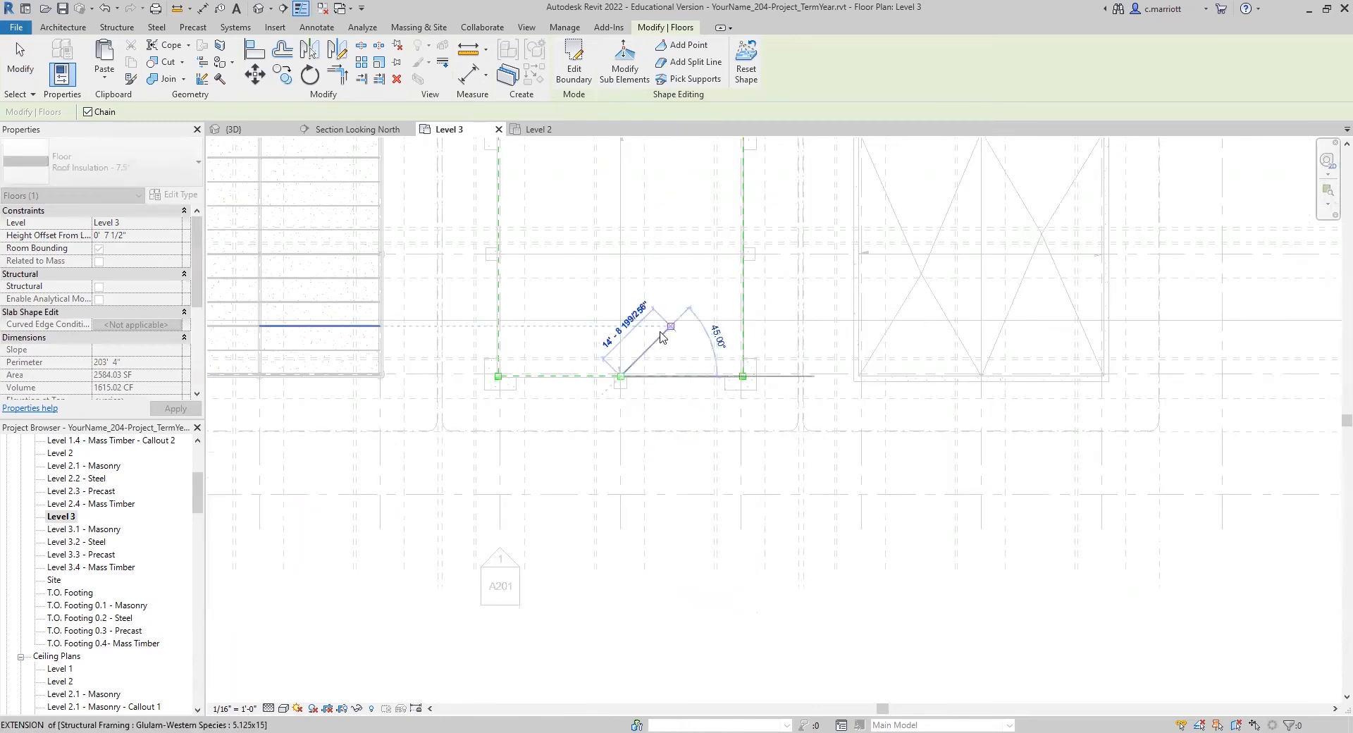
pyautogui.press('Escape')
pyautogui.moveTo(672, 203); pyautogui.dragTo(643, 345, button='middle')
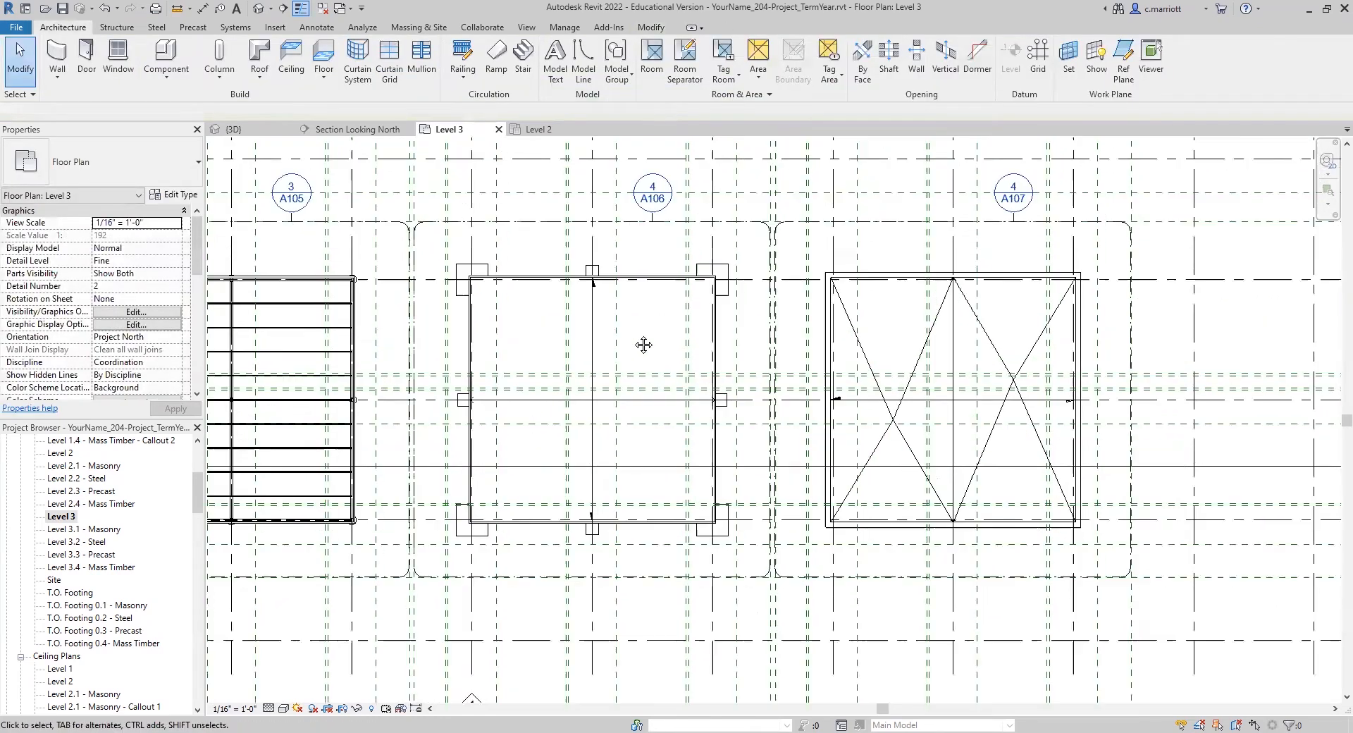
pyautogui.moveTo(611, 288); pyautogui.dragTo(610, 292, button='middle')
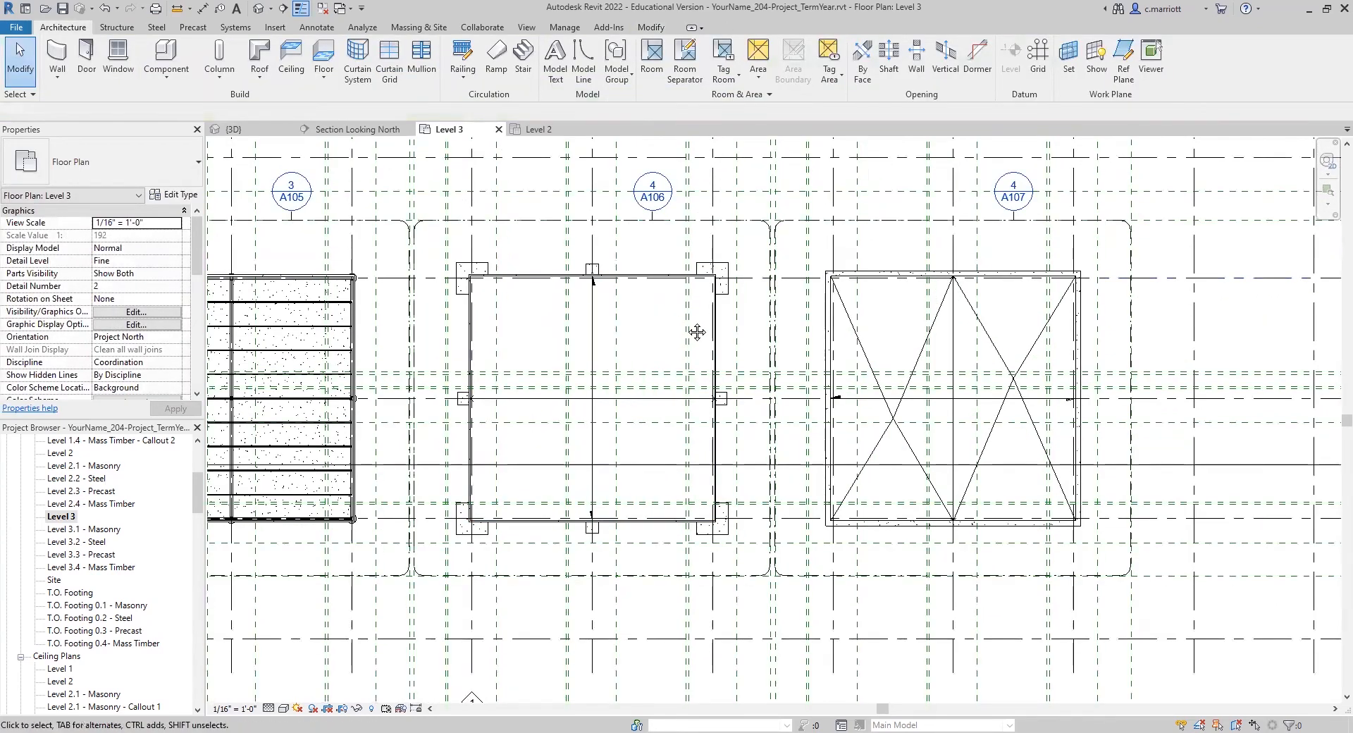
pyautogui.scroll(4, 688, 321)
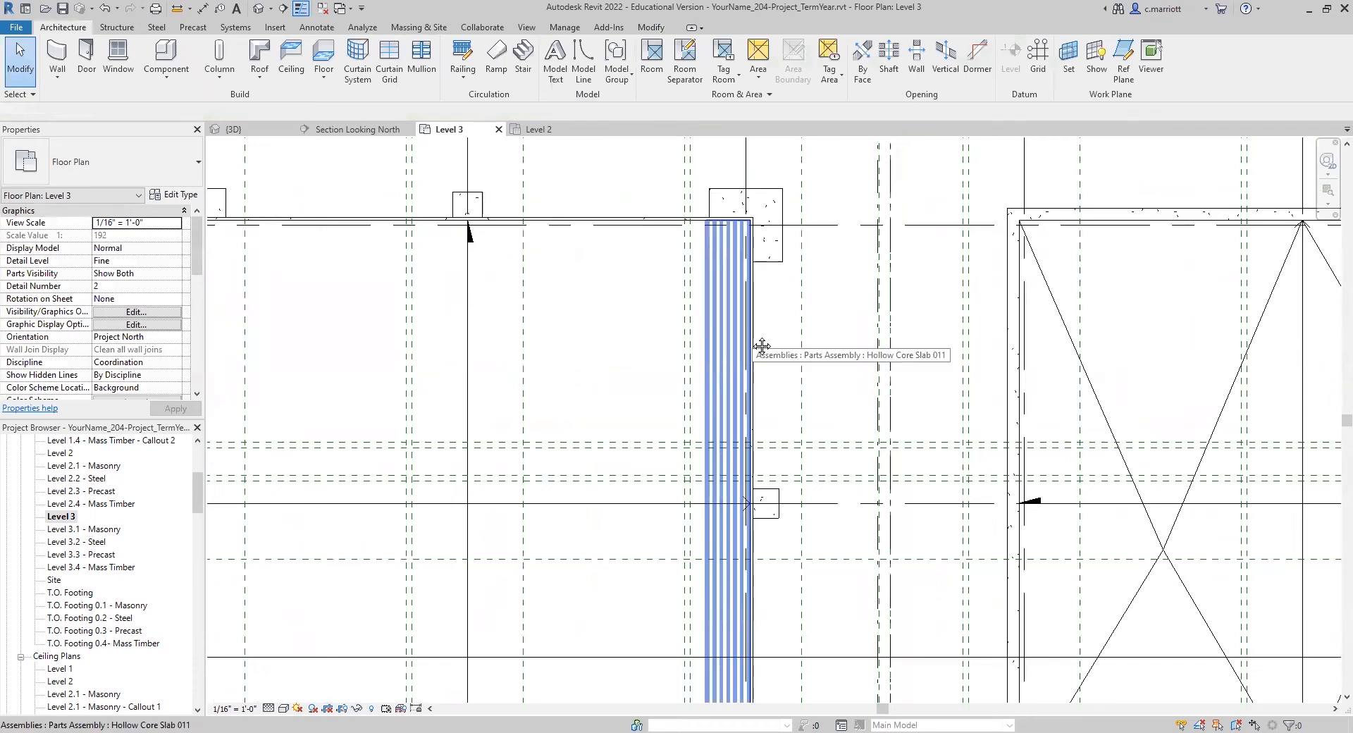
pyautogui.press('Tab')
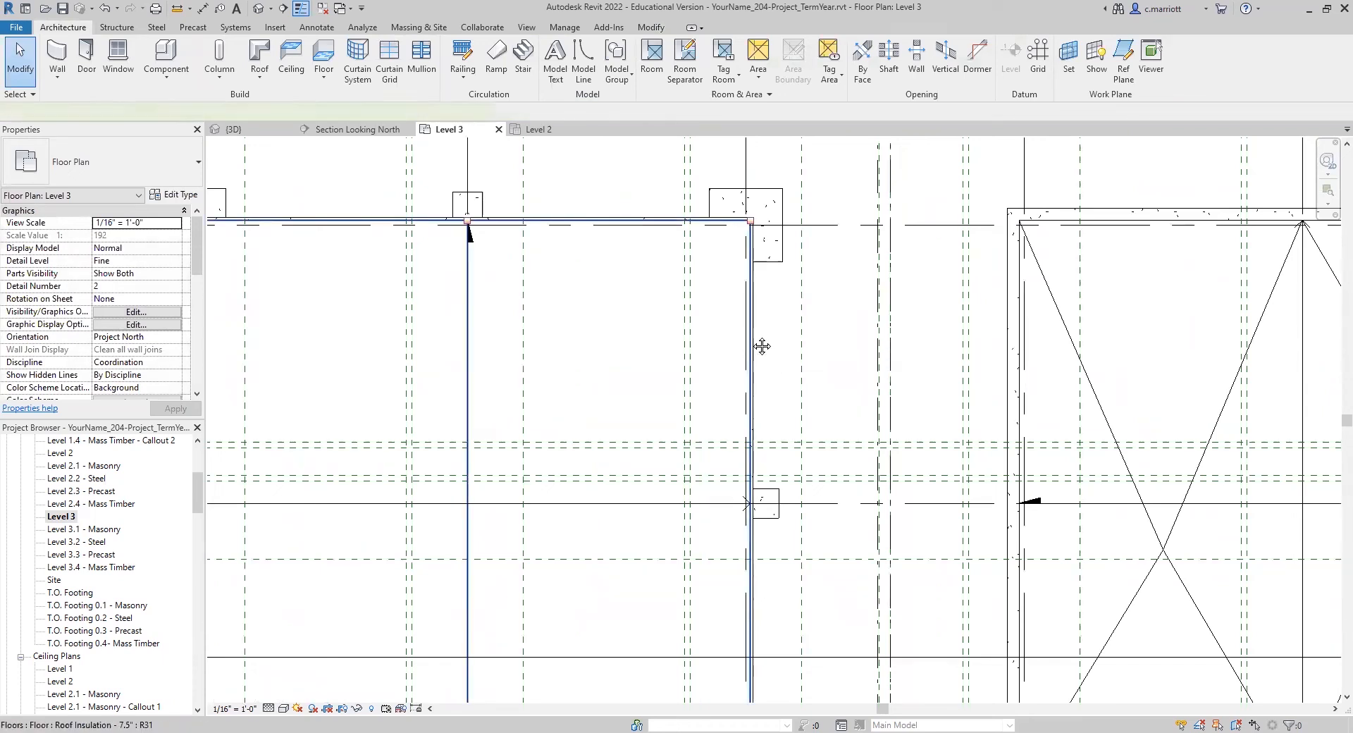
pyautogui.click(762, 346)
pyautogui.press('Escape')
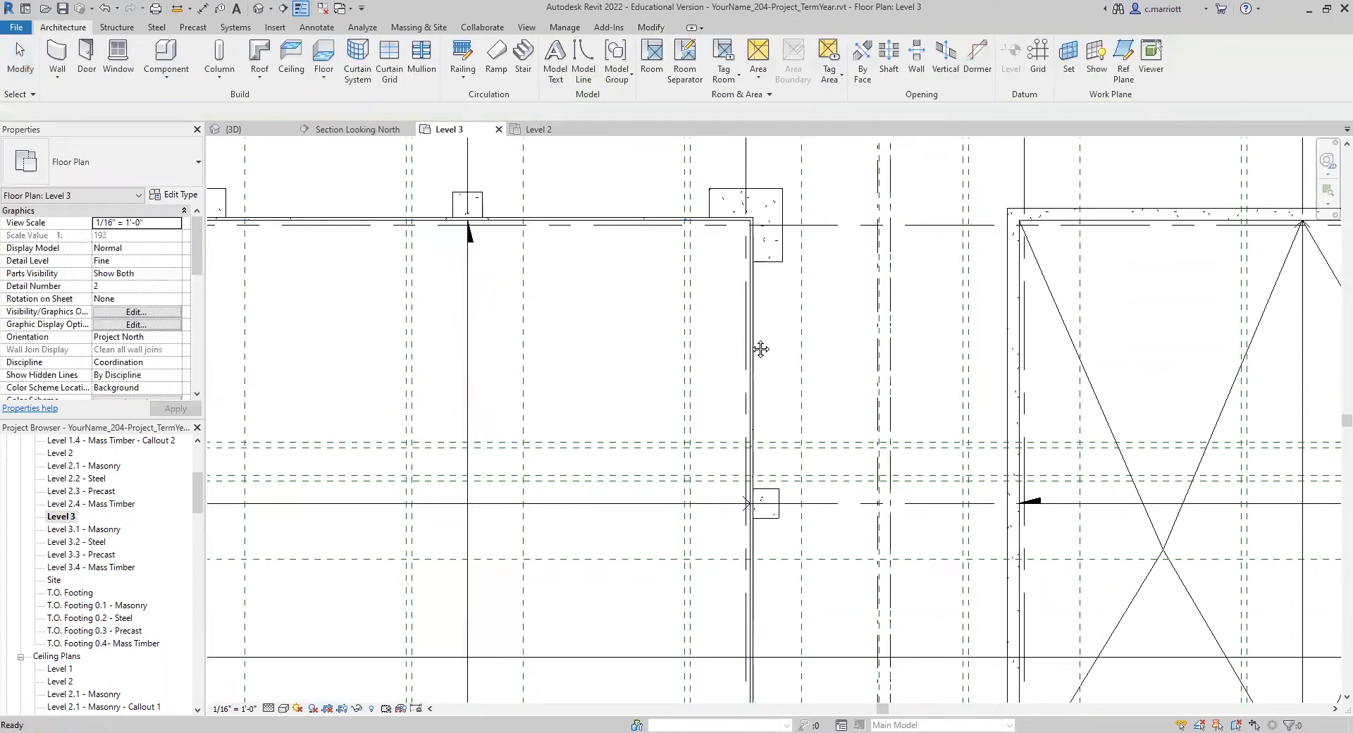
pyautogui.scroll(-2, 661, 365)
pyautogui.scroll(-1, 661, 365)
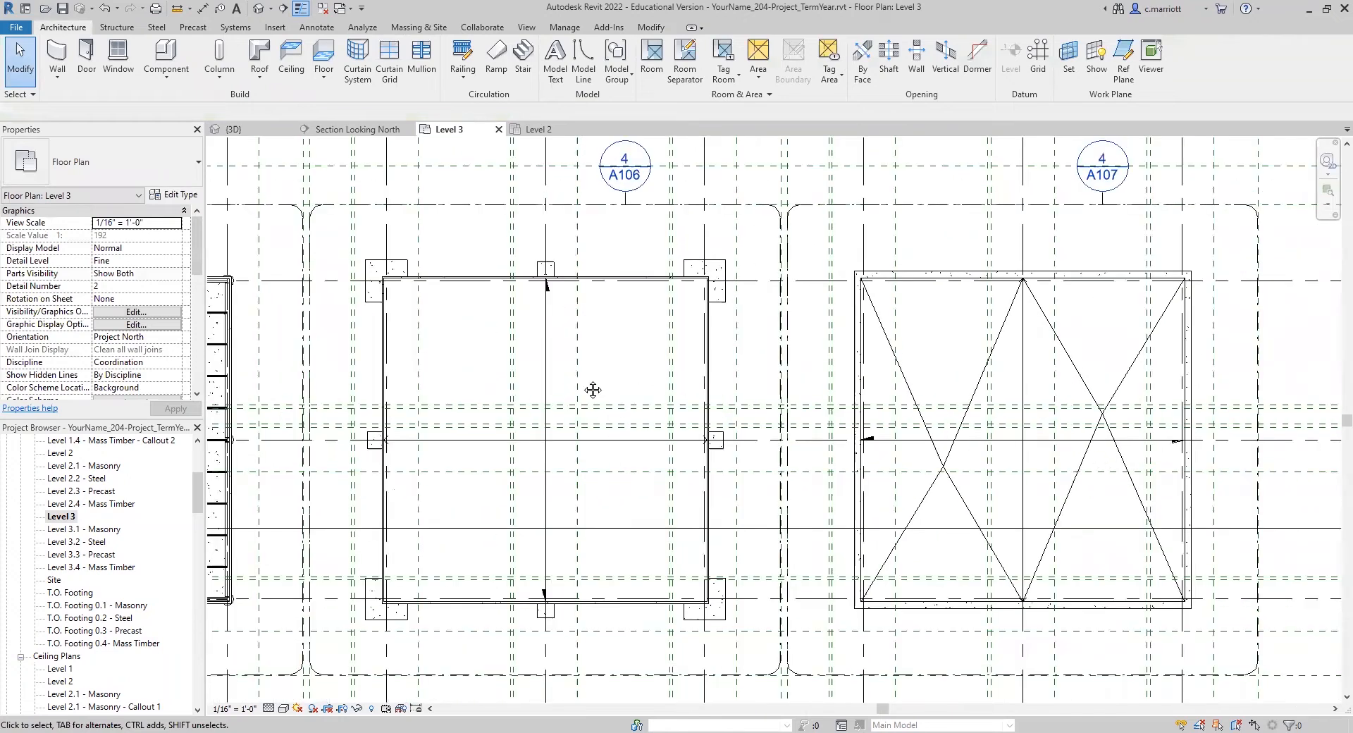
# Step: Select the precast building's 7.5" roof insulation and add a shape point at its center, where the split line meets the mid-span grid
pyautogui.scroll(4, 713, 344)
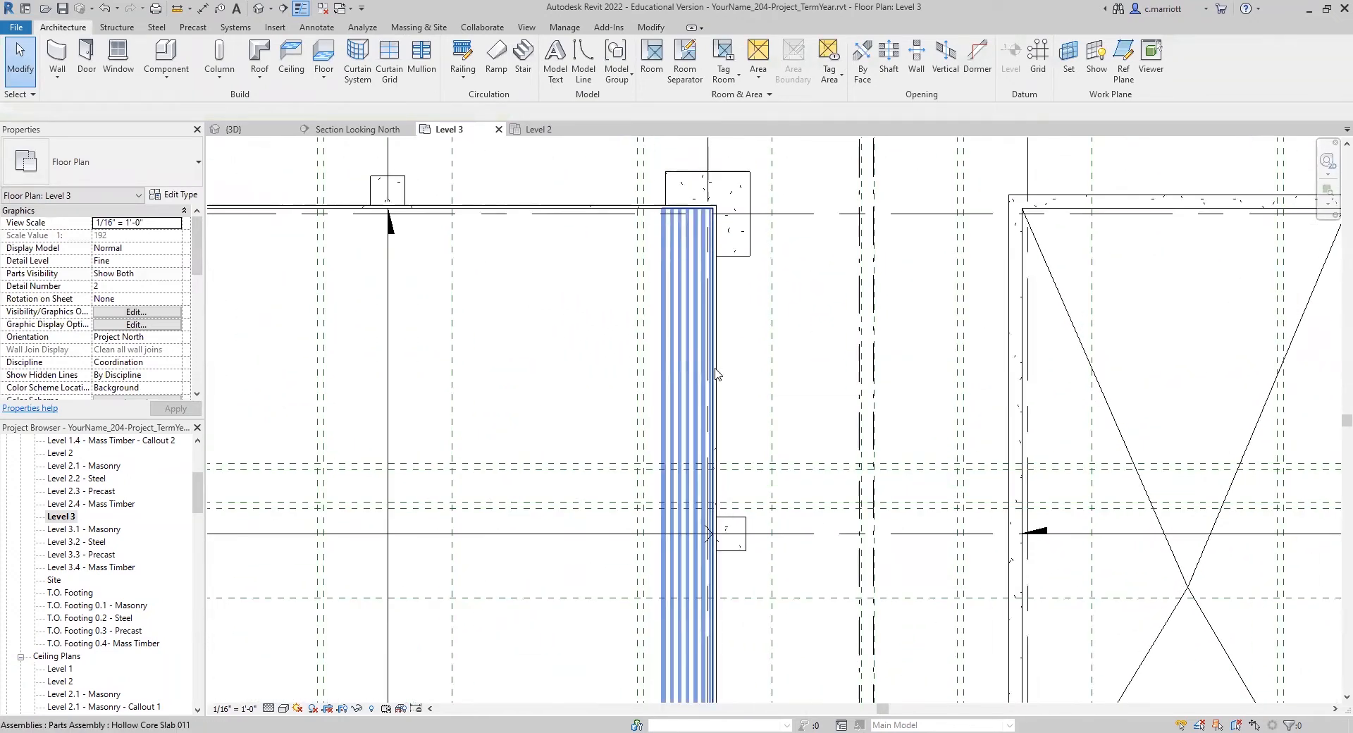
pyautogui.press('Tab')
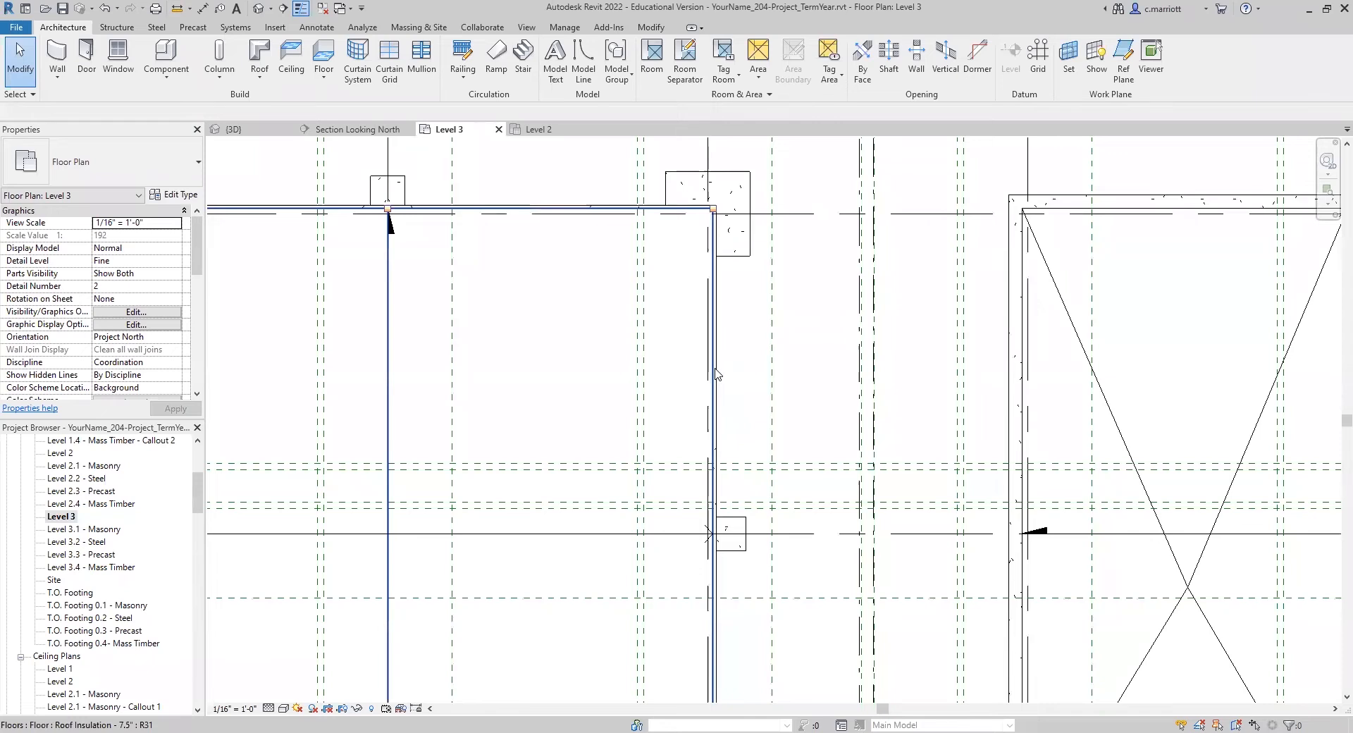
pyautogui.click(716, 373)
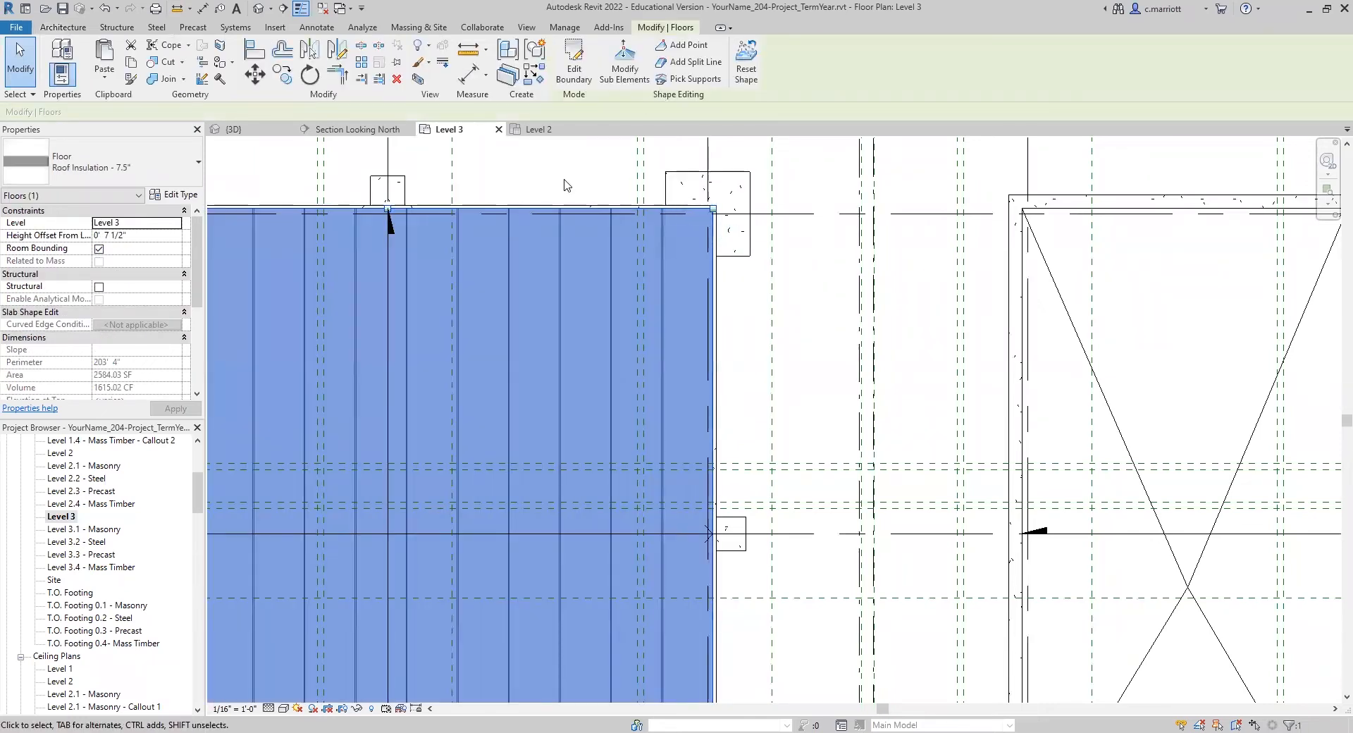
pyautogui.click(683, 48)
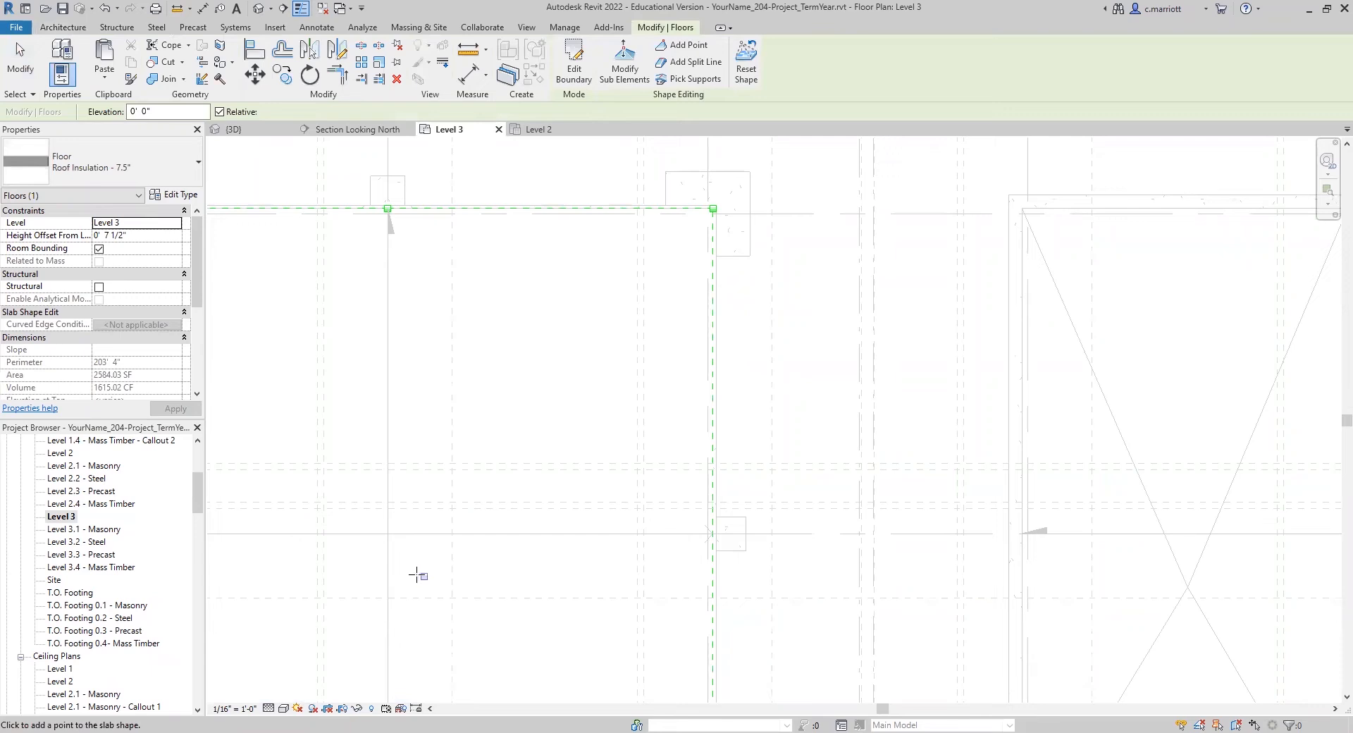
pyautogui.scroll(2, 387, 538)
pyautogui.click(387, 538)
pyautogui.click(683, 48)
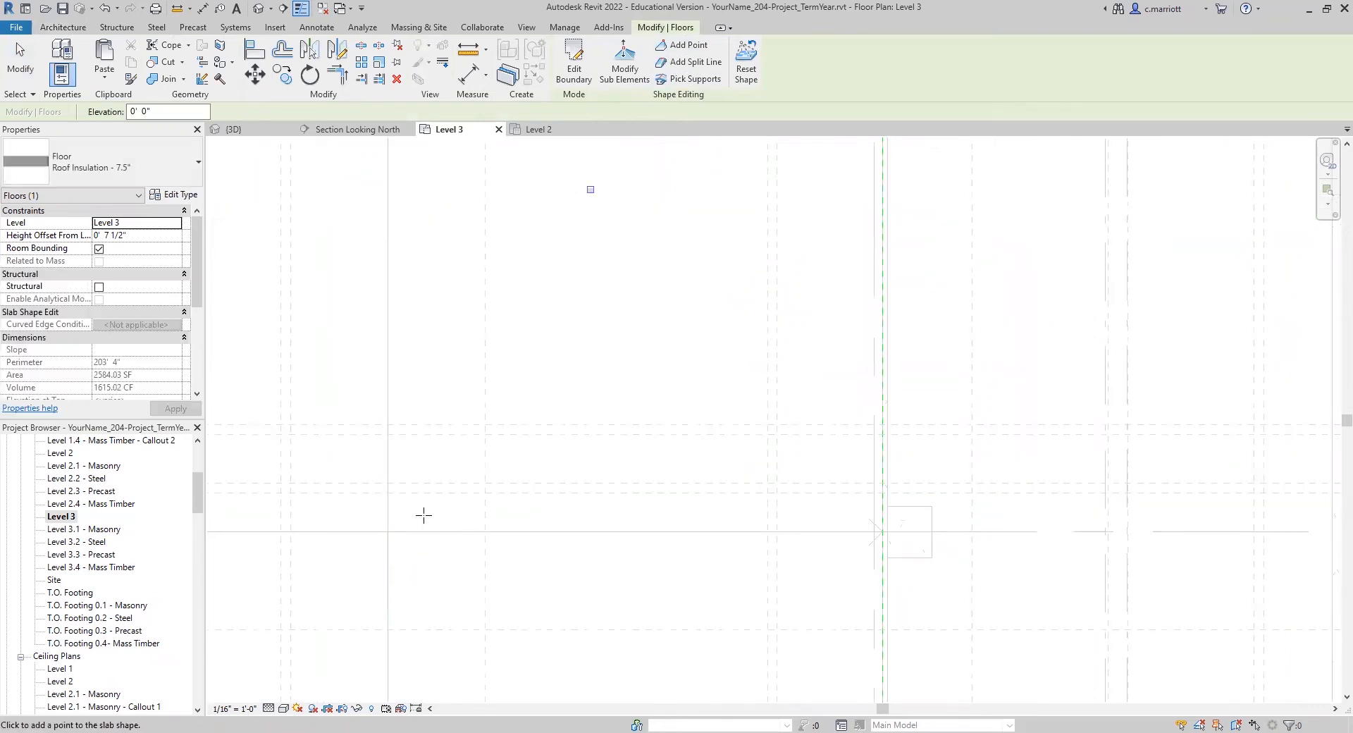
pyautogui.click(388, 534)
pyautogui.click(257, 80)
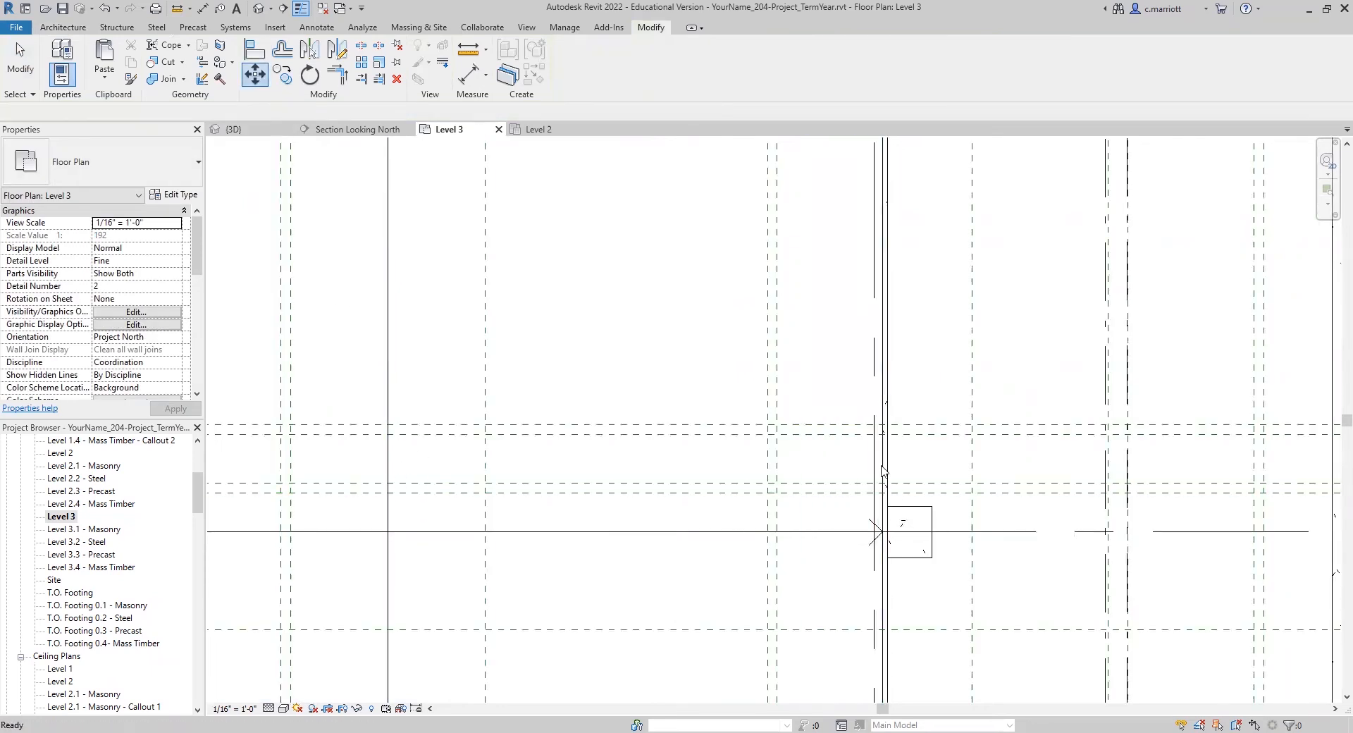
pyautogui.press('Escape')
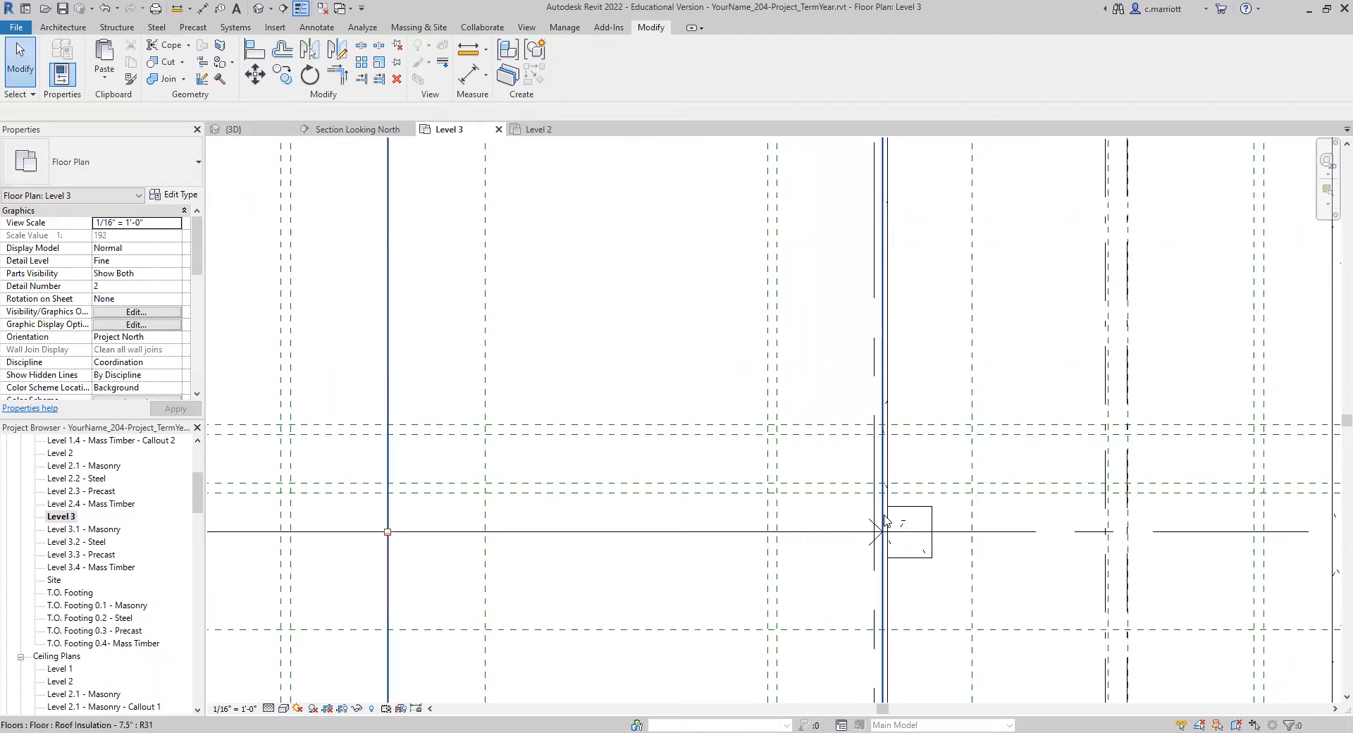
# Step: Modify the insulation's sub-elements and set the center point's elevation to -2.5"
pyautogui.click(388, 536)
pyautogui.click(599, 79)
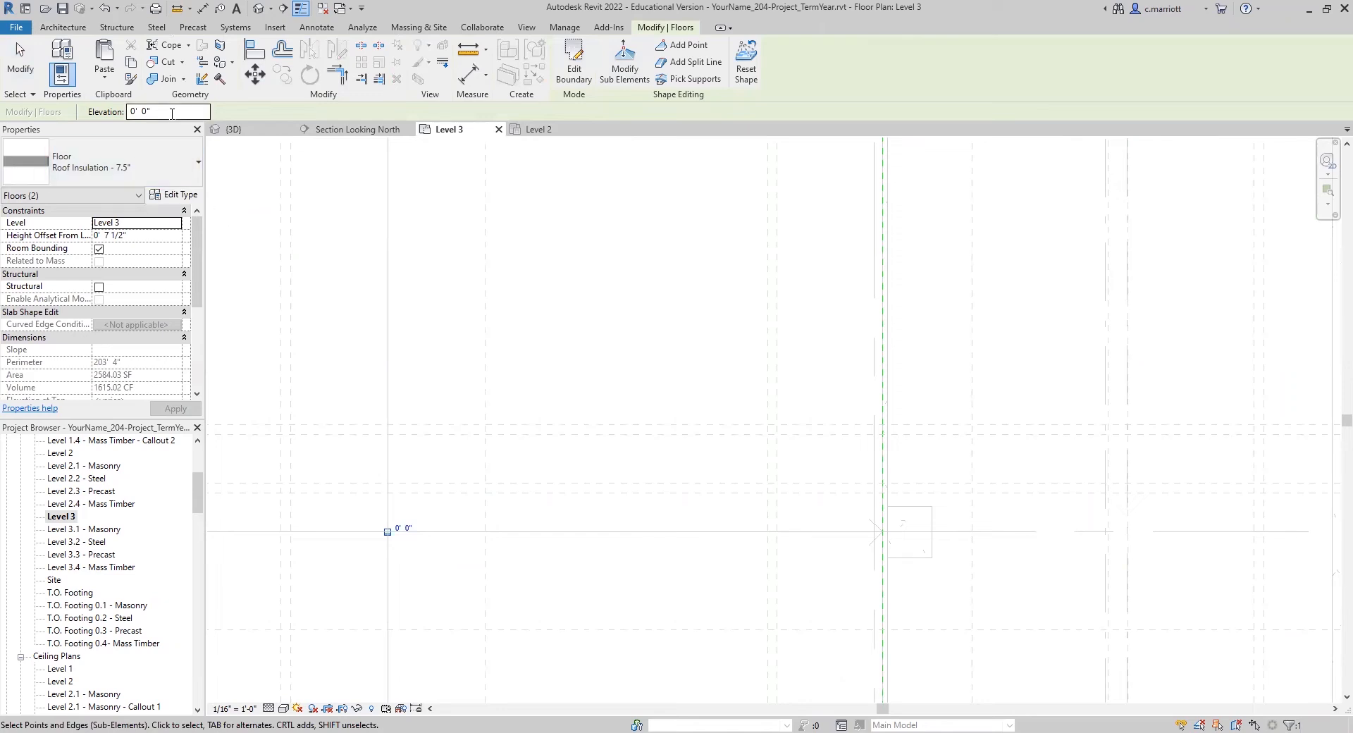
pyautogui.click(130, 114)
pyautogui.write('-2.5"')
pyautogui.press('Return')
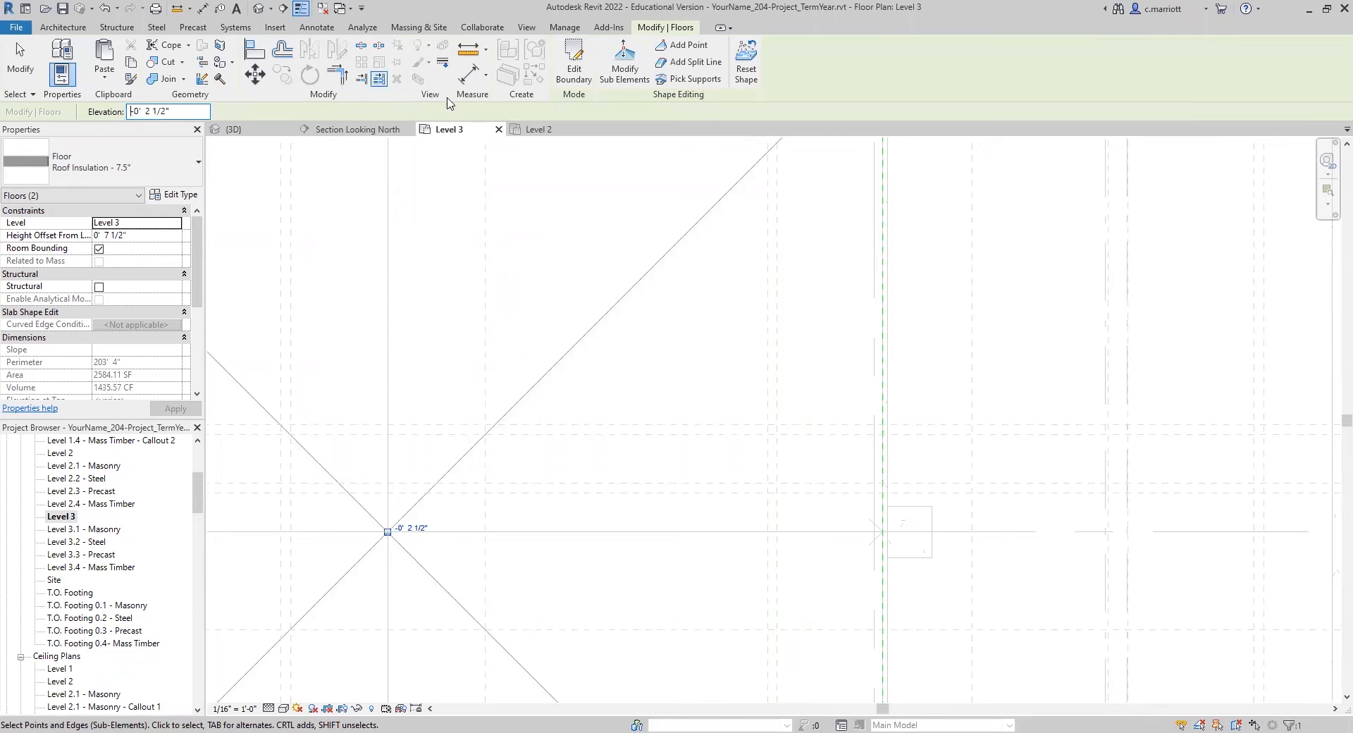
# Step: Move the lowered insulation point 12.5' east, then 2' north, and deselect it
pyautogui.click(255, 74)
pyautogui.click(446, 530)
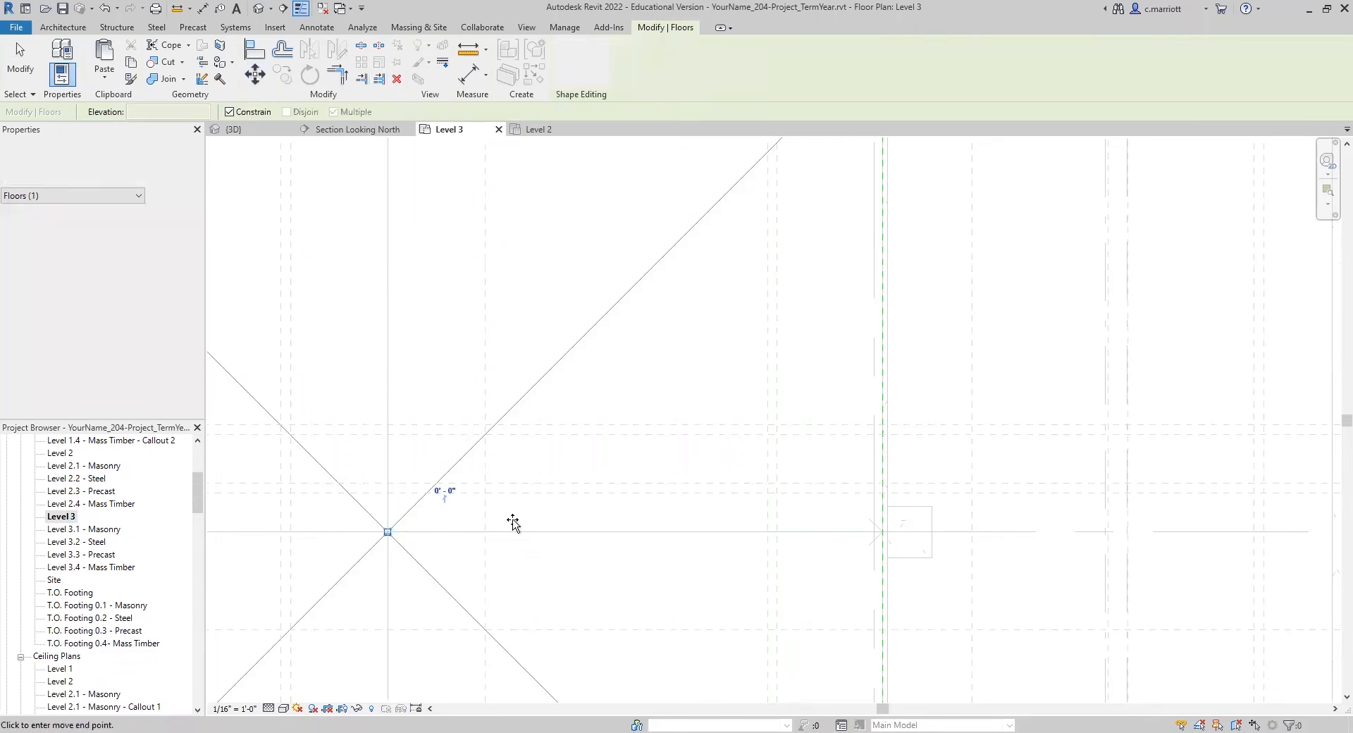
pyautogui.write('12')
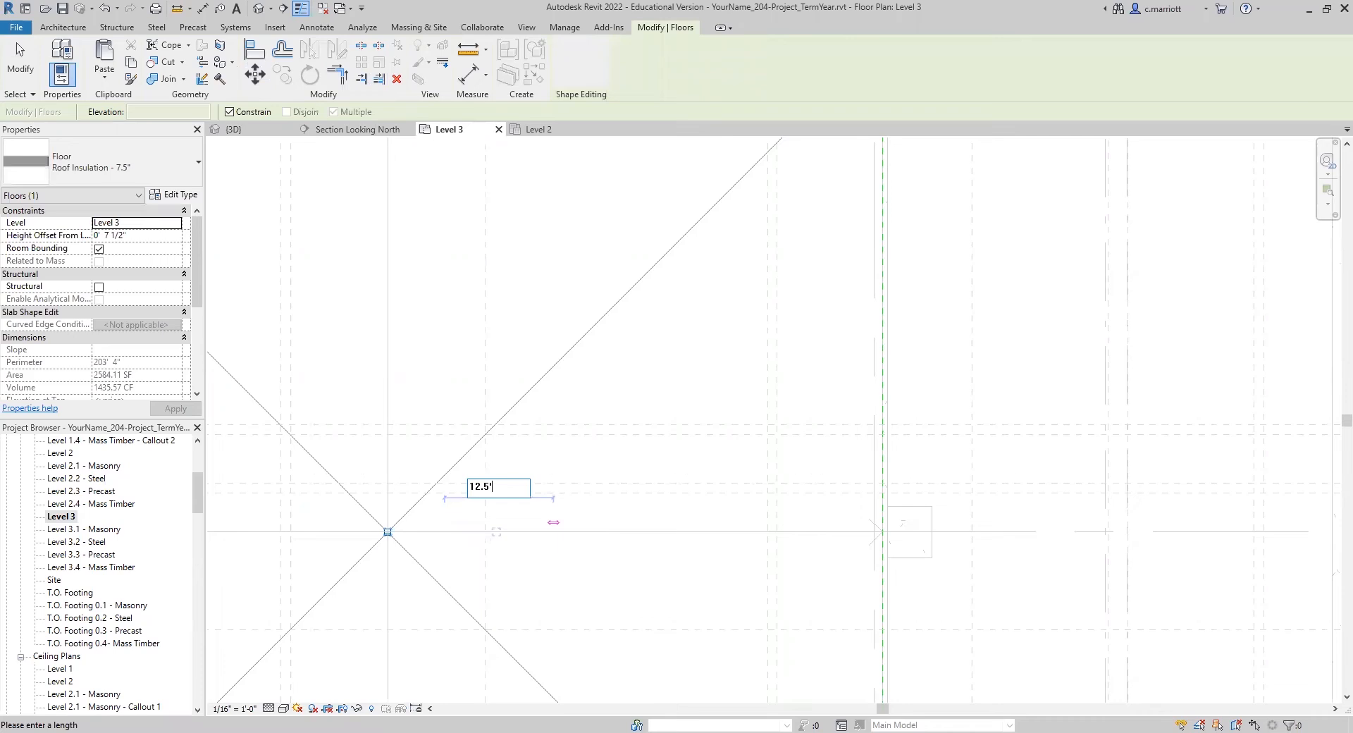
pyautogui.write(".5'")
pyautogui.press('Return')
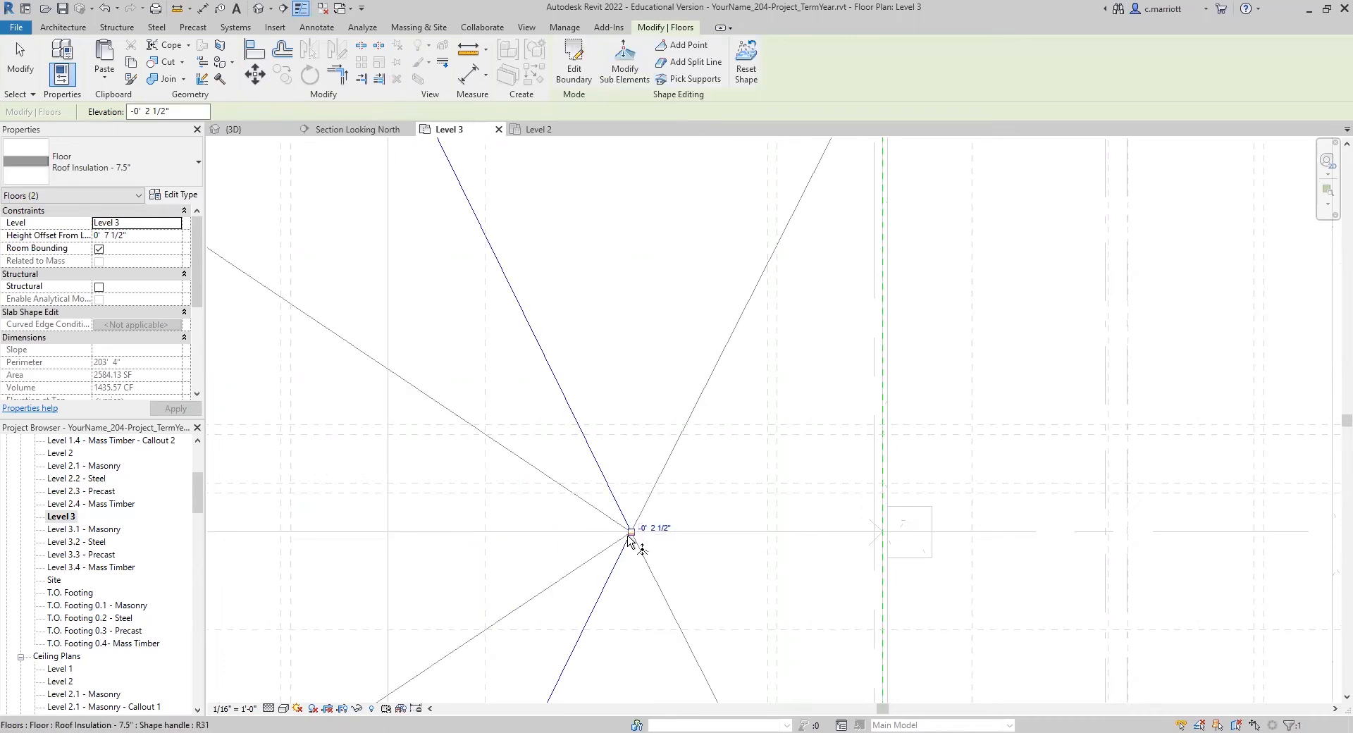
pyautogui.click(255, 74)
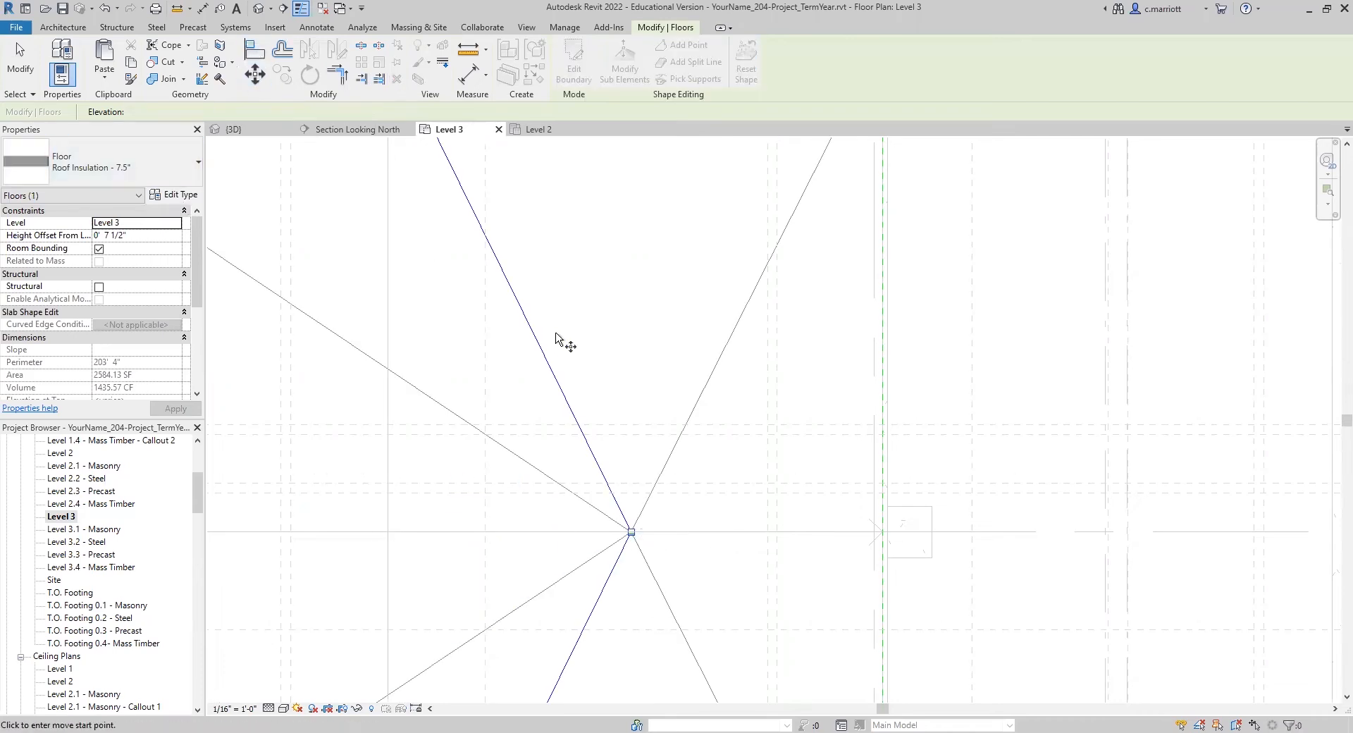
pyautogui.click(630, 392)
pyautogui.write('2')
pyautogui.press('Return')
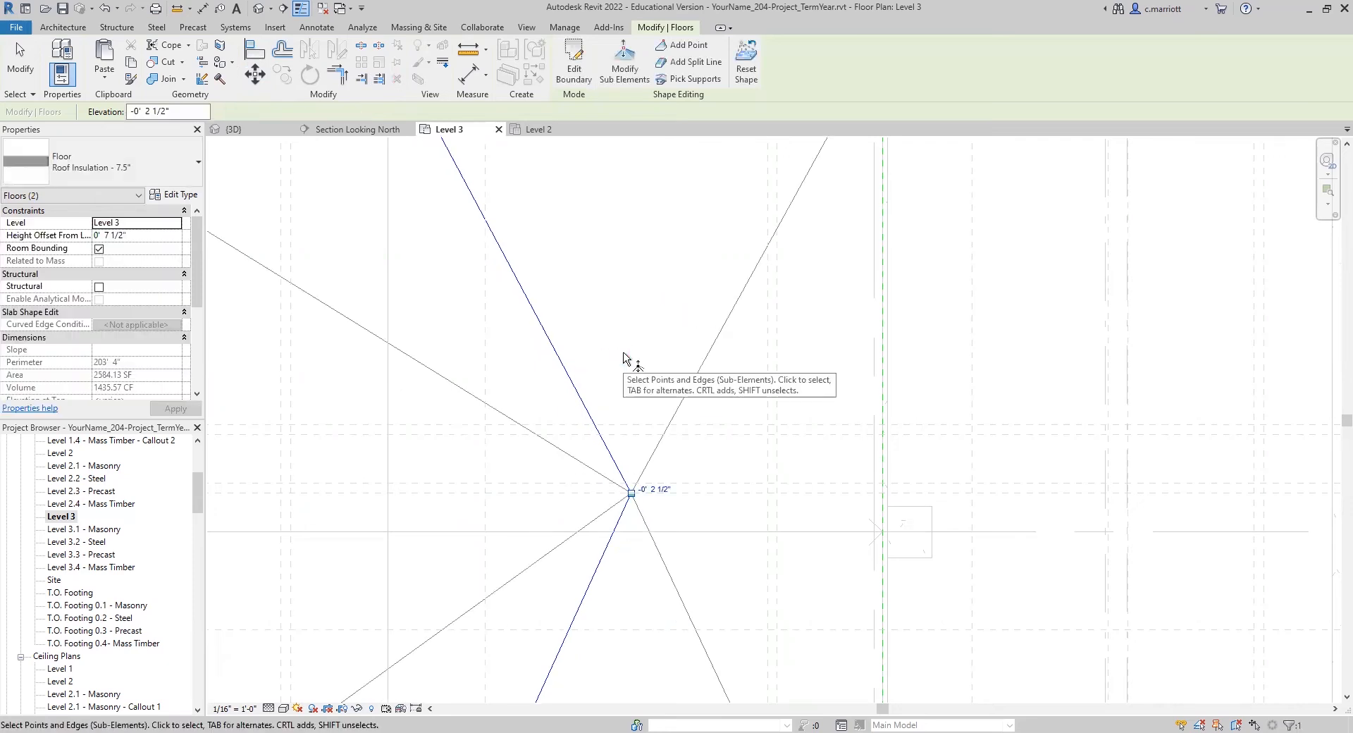
pyautogui.click(597, 335)
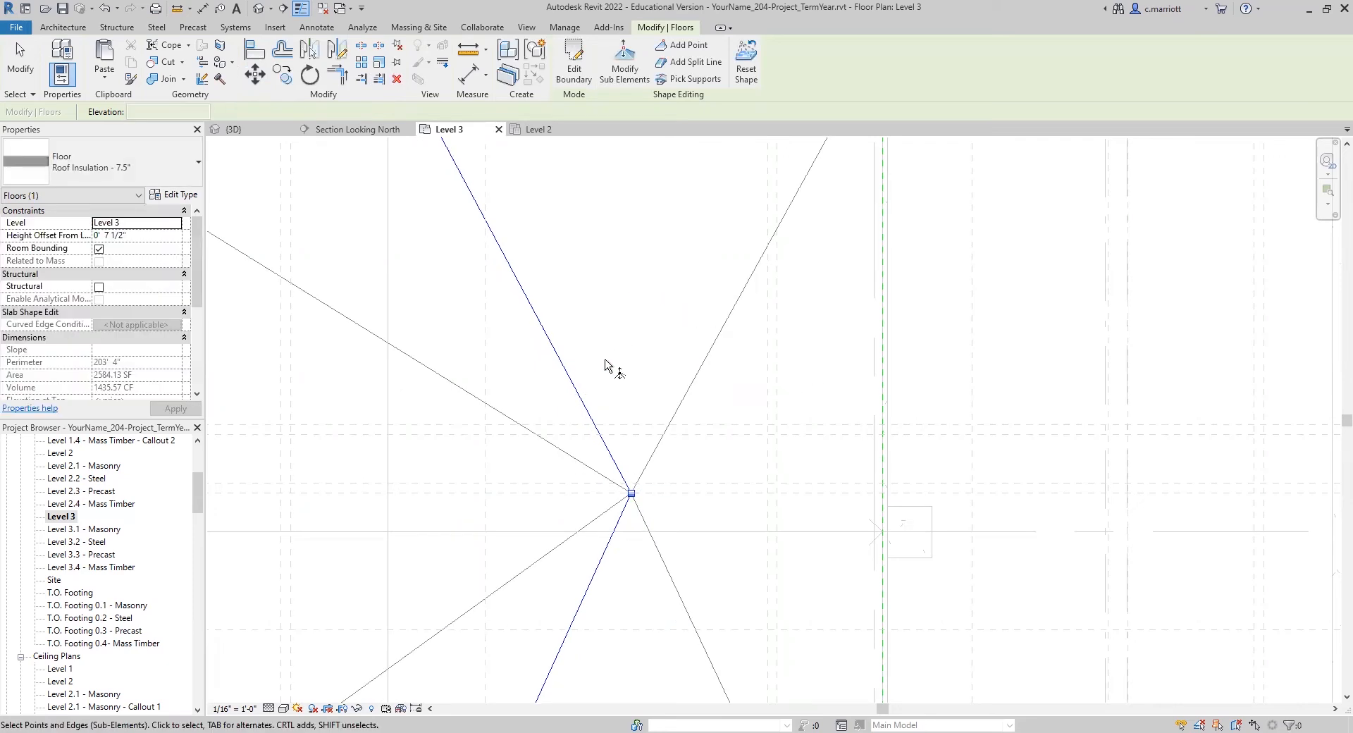
# Step: Add a second shape point to the insulation at the roof's center, where grids C and 9 cross
pyautogui.scroll(-5, 497, 387)
pyautogui.moveTo(524, 414); pyautogui.dragTo(634, 399, button='middle')
pyautogui.click(688, 62)
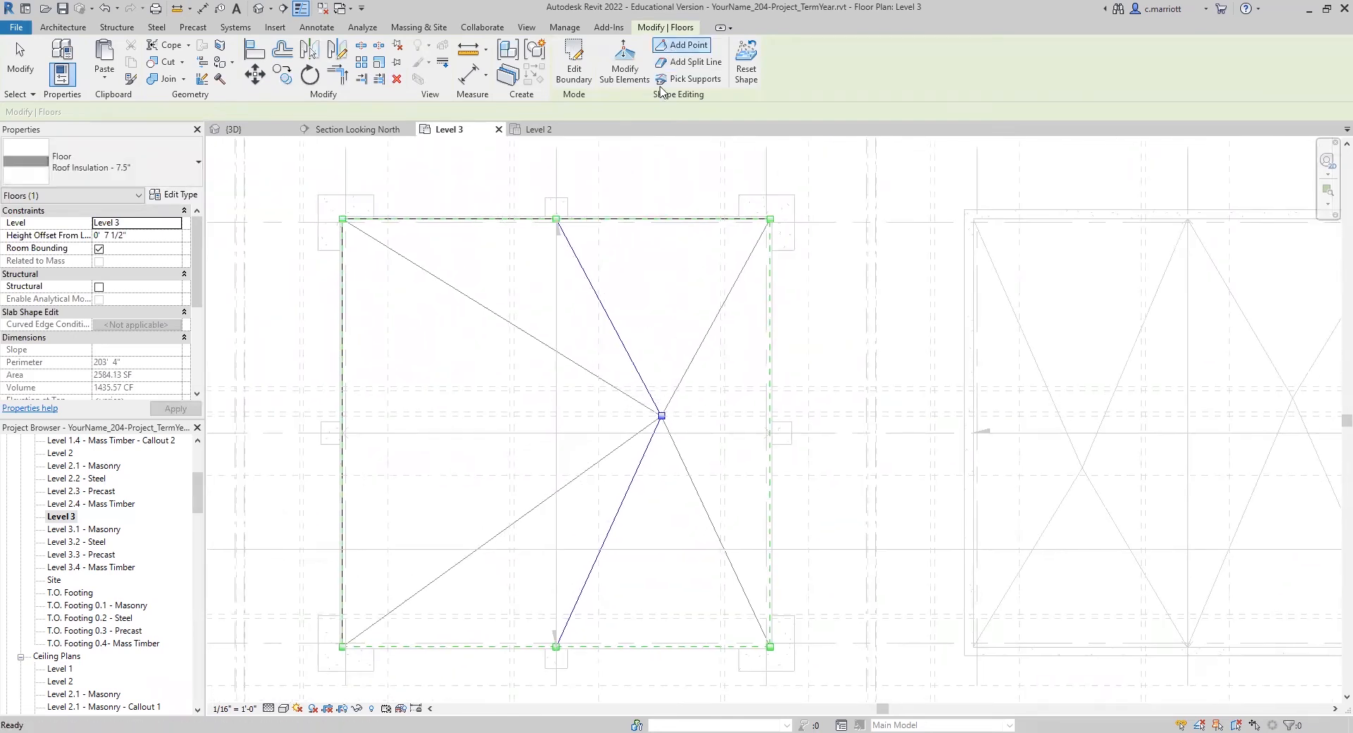
pyautogui.click(555, 433)
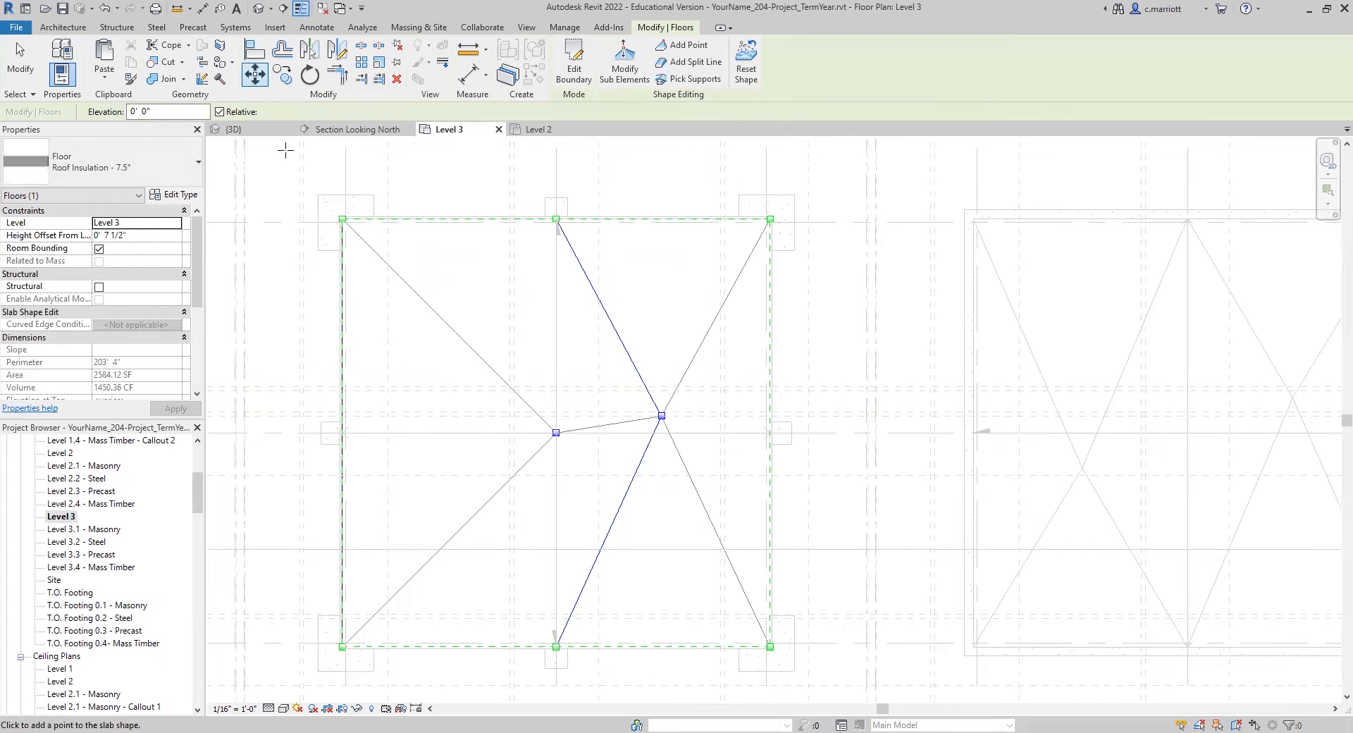
pyautogui.click(258, 82)
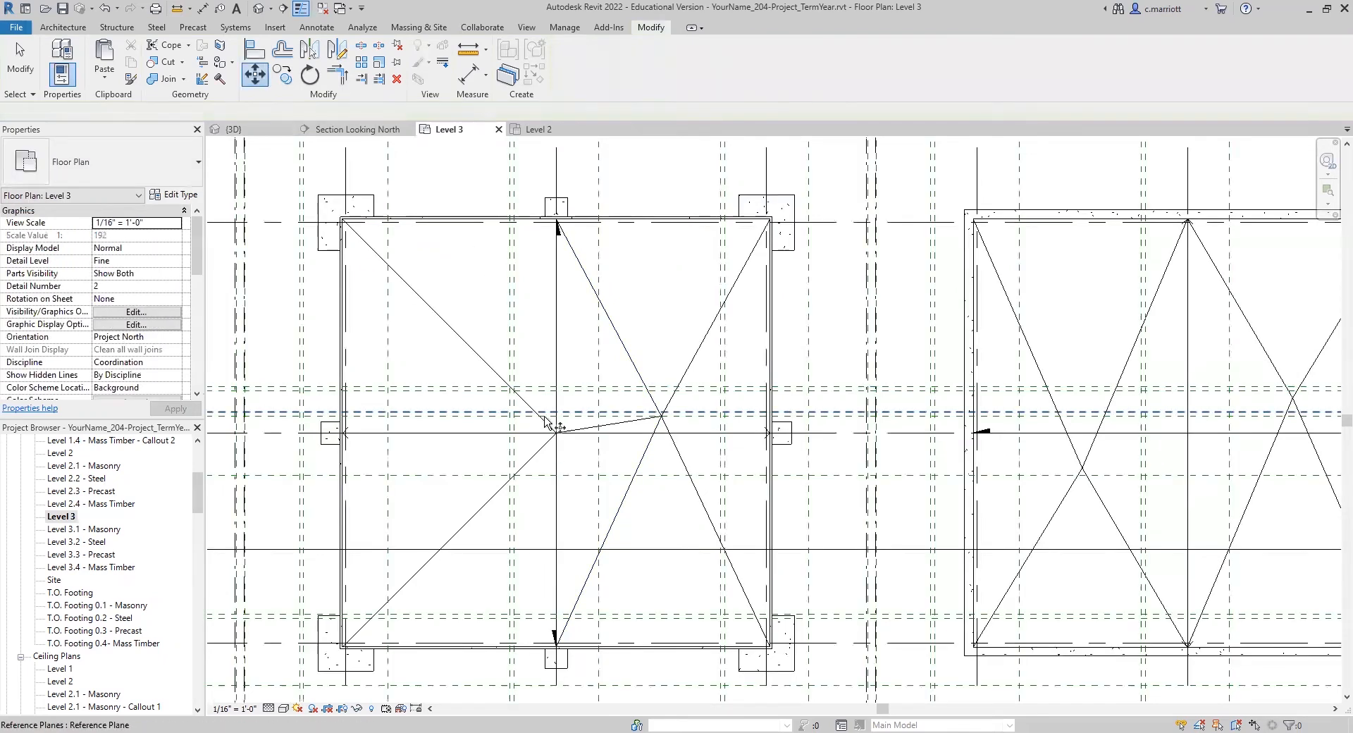
pyautogui.press('Escape')
# Step: Modify the precast roof insulation's sub-elements and move its center point 12.5' west
pyautogui.click(371, 250)
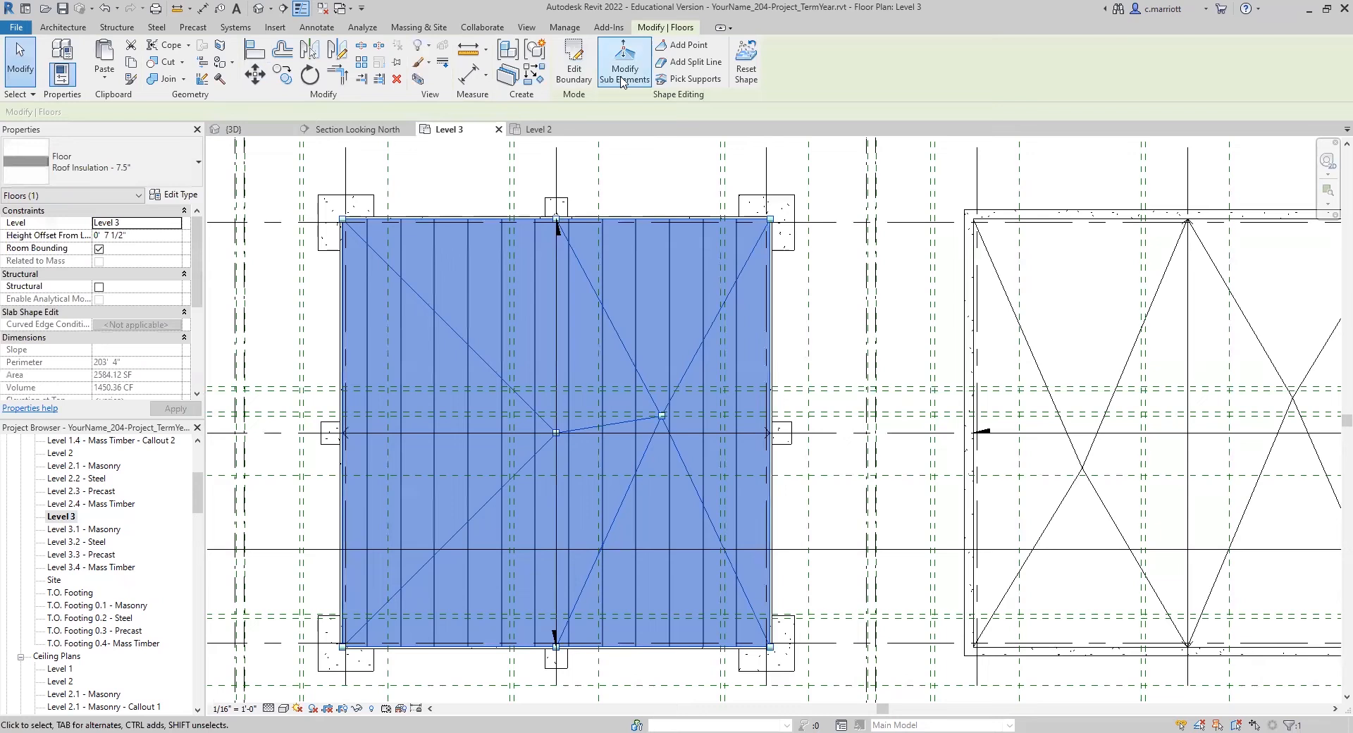
pyautogui.click(621, 79)
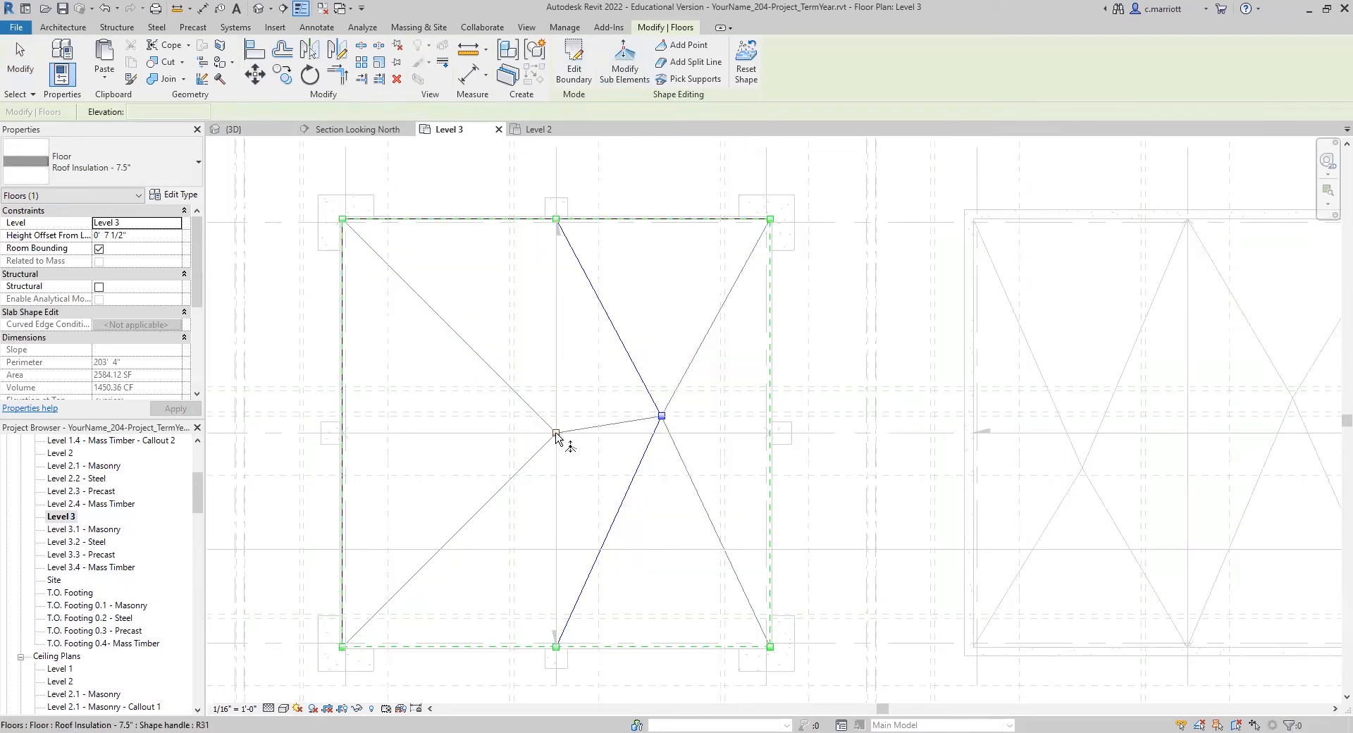
pyautogui.press('Tab')
pyautogui.press('Tab')
pyautogui.press('Tab')
pyautogui.press('Tab')
pyautogui.press('Tab')
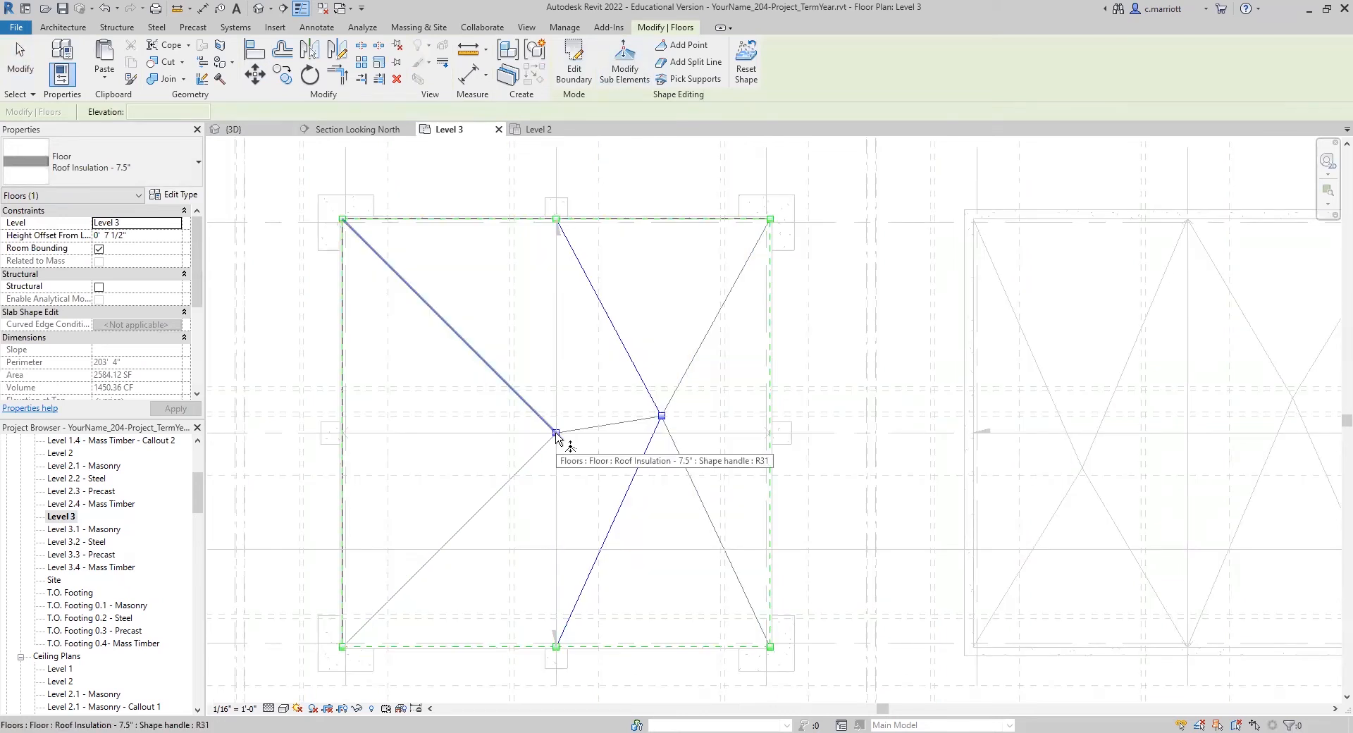
pyautogui.click(557, 436)
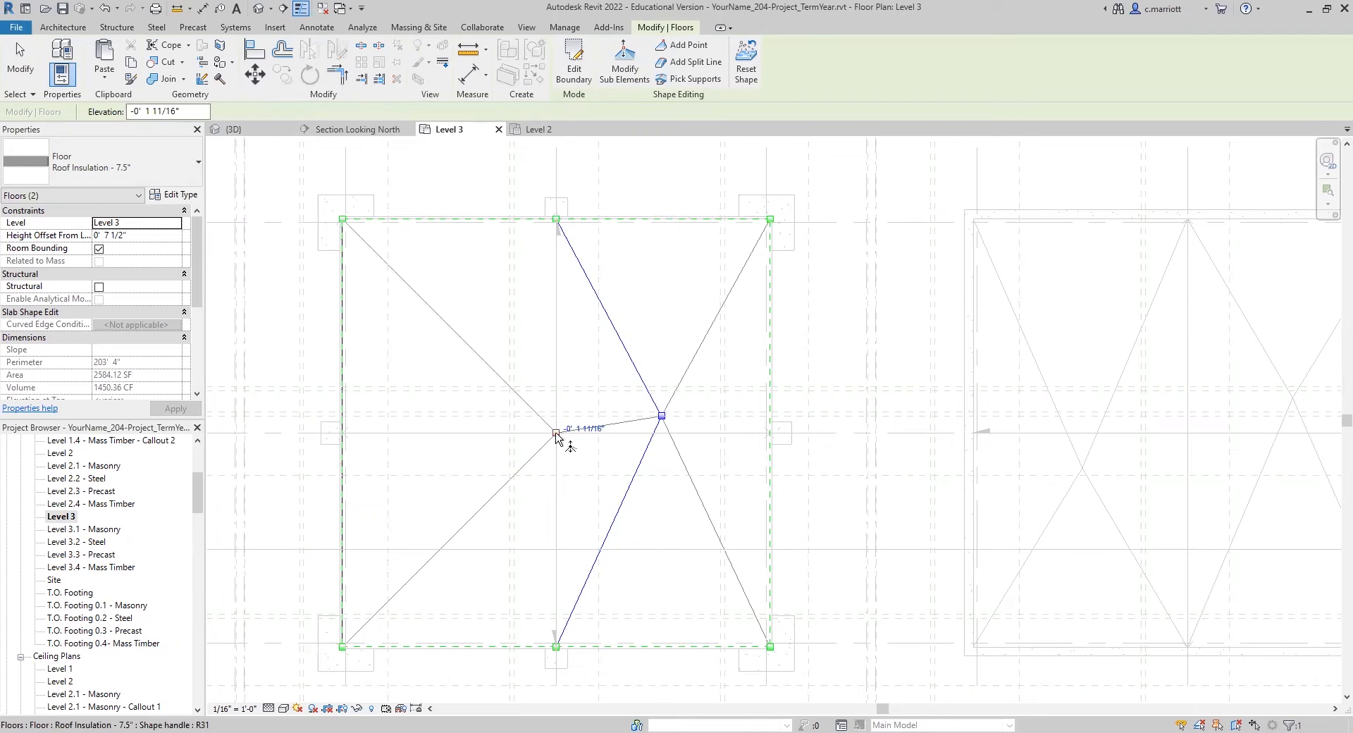
pyautogui.click(256, 76)
pyautogui.click(452, 275)
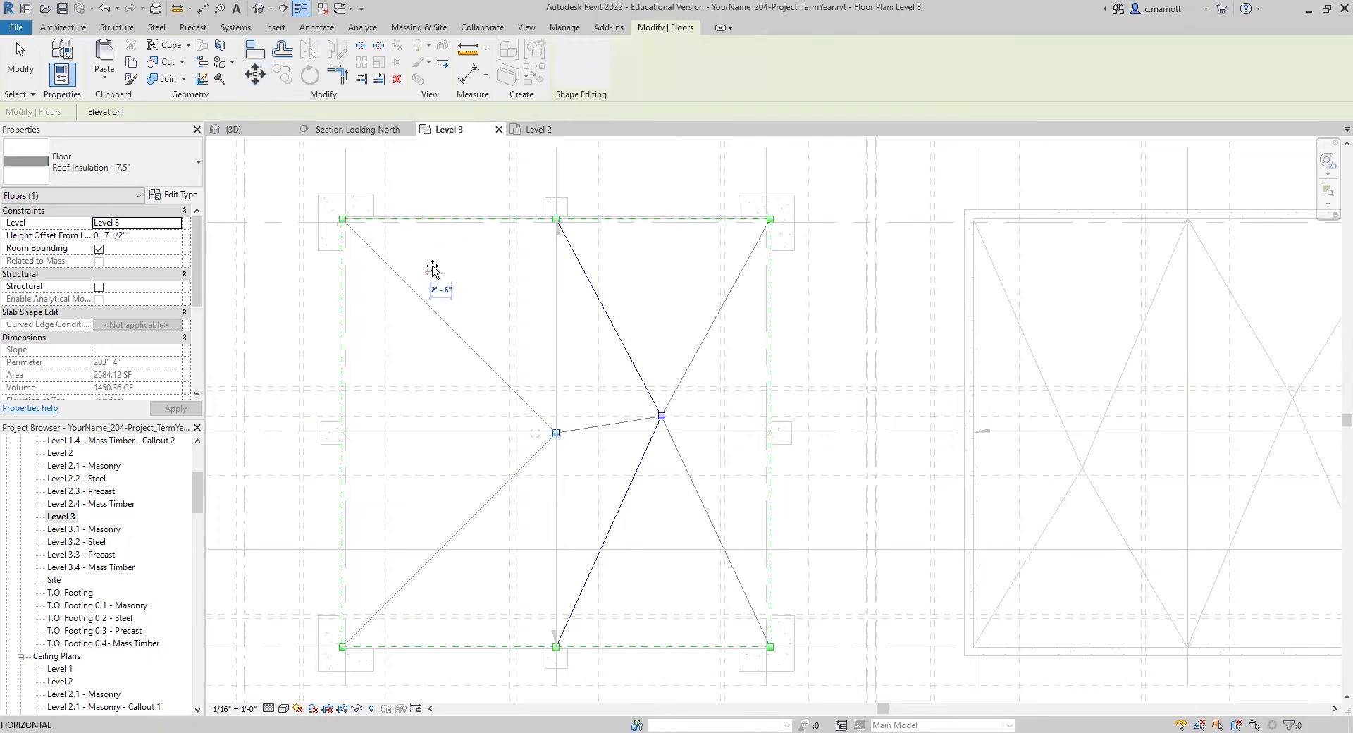
pyautogui.write('14 6')
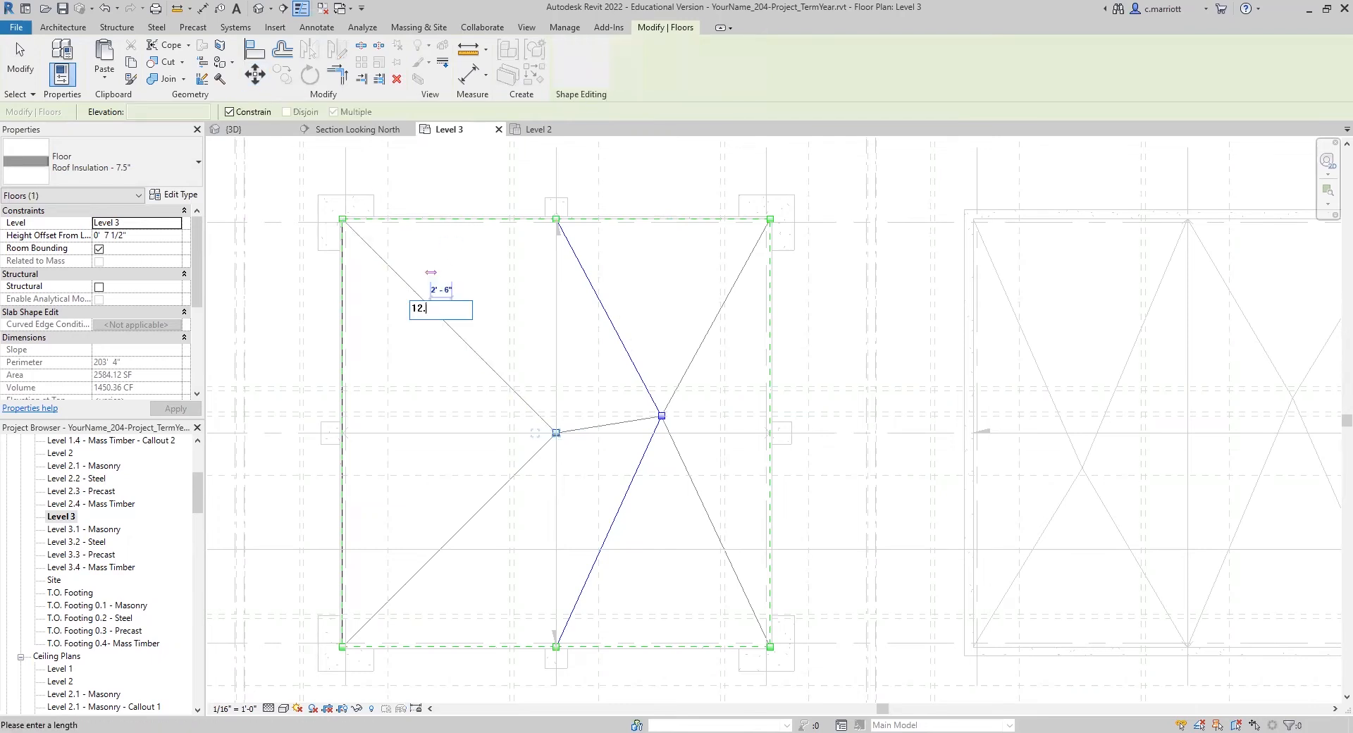
pyautogui.press('Return')
# Step: Move the same insulation point 2' south and leave shape editing
pyautogui.click(255, 76)
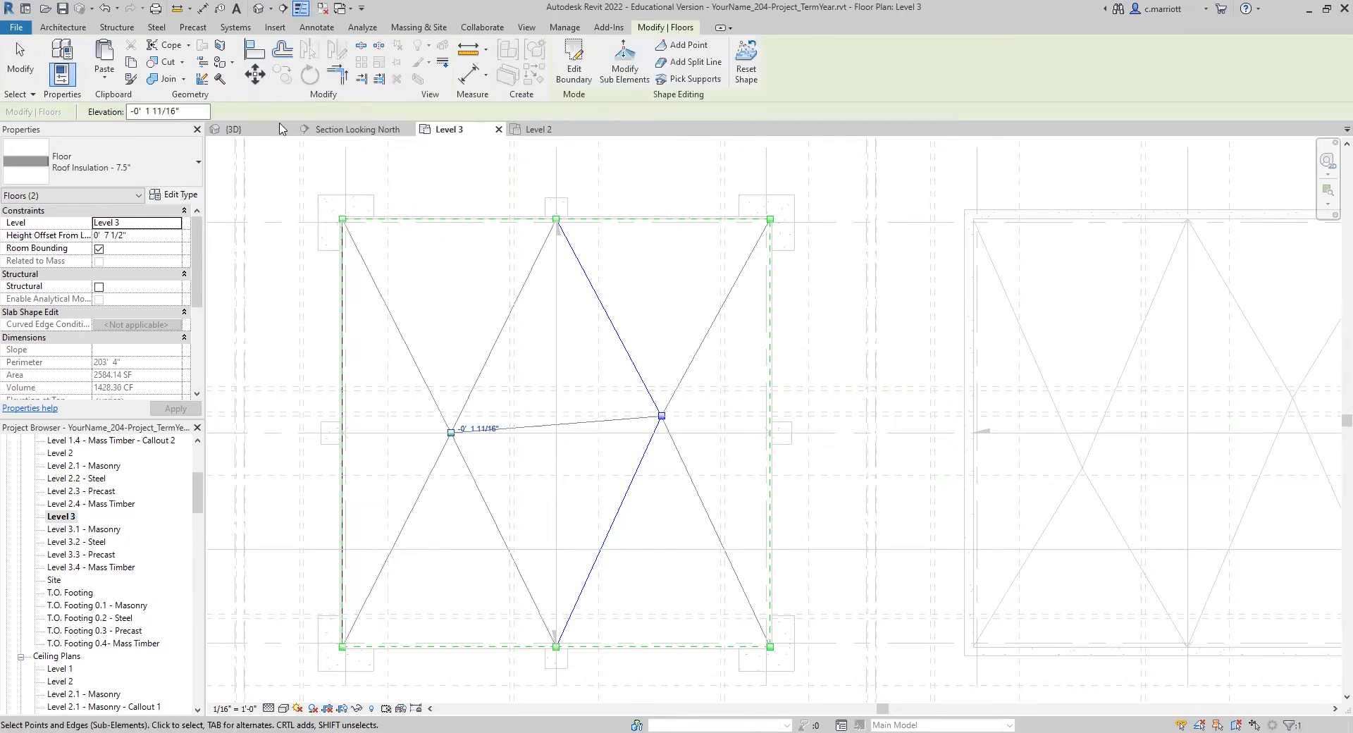
pyautogui.click(439, 272)
pyautogui.write('2')
pyautogui.press('Return')
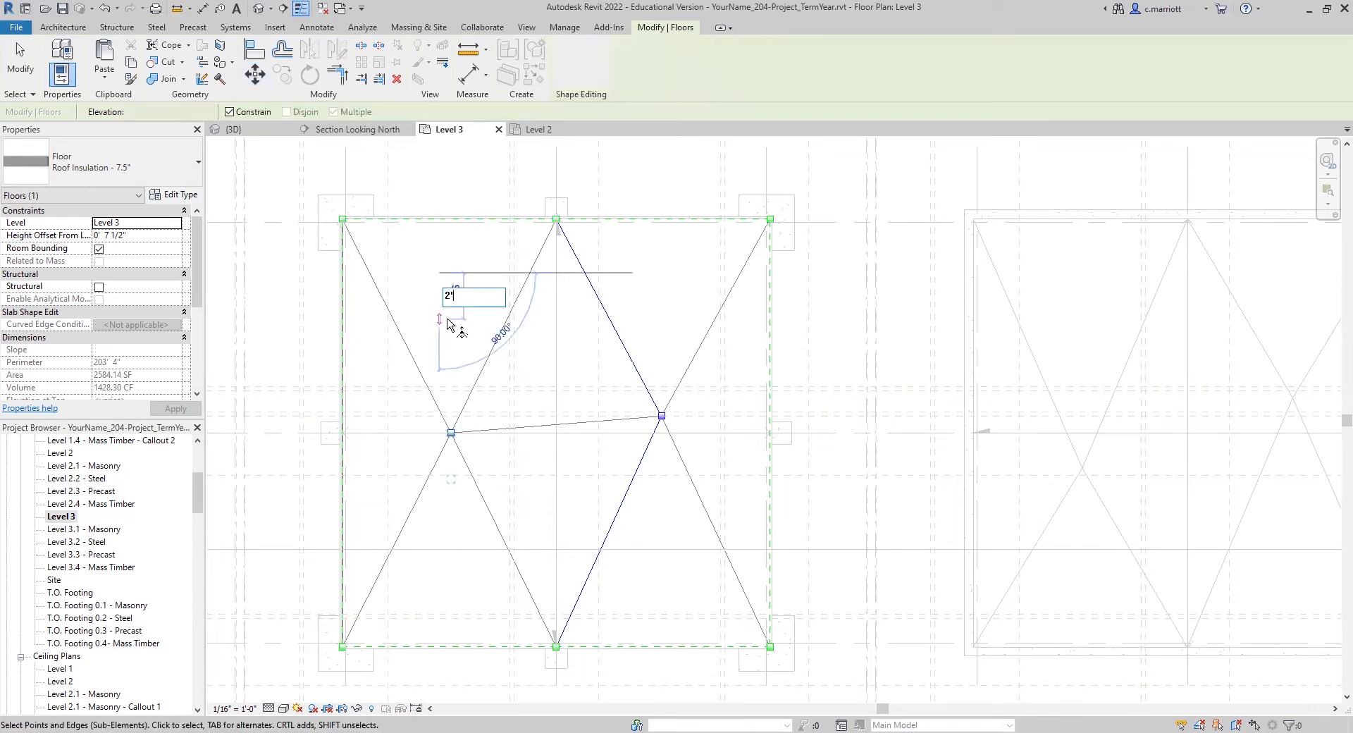
pyautogui.click(446, 322)
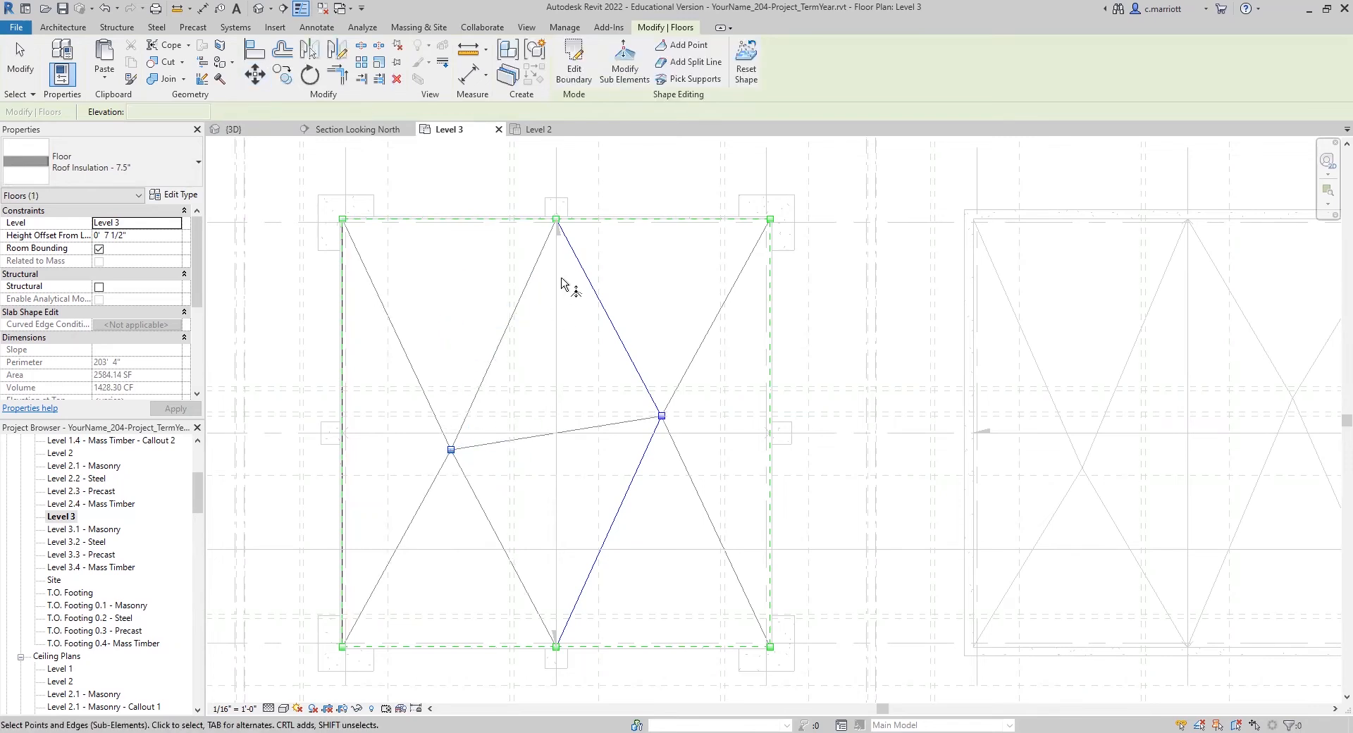
pyautogui.press('Escape')
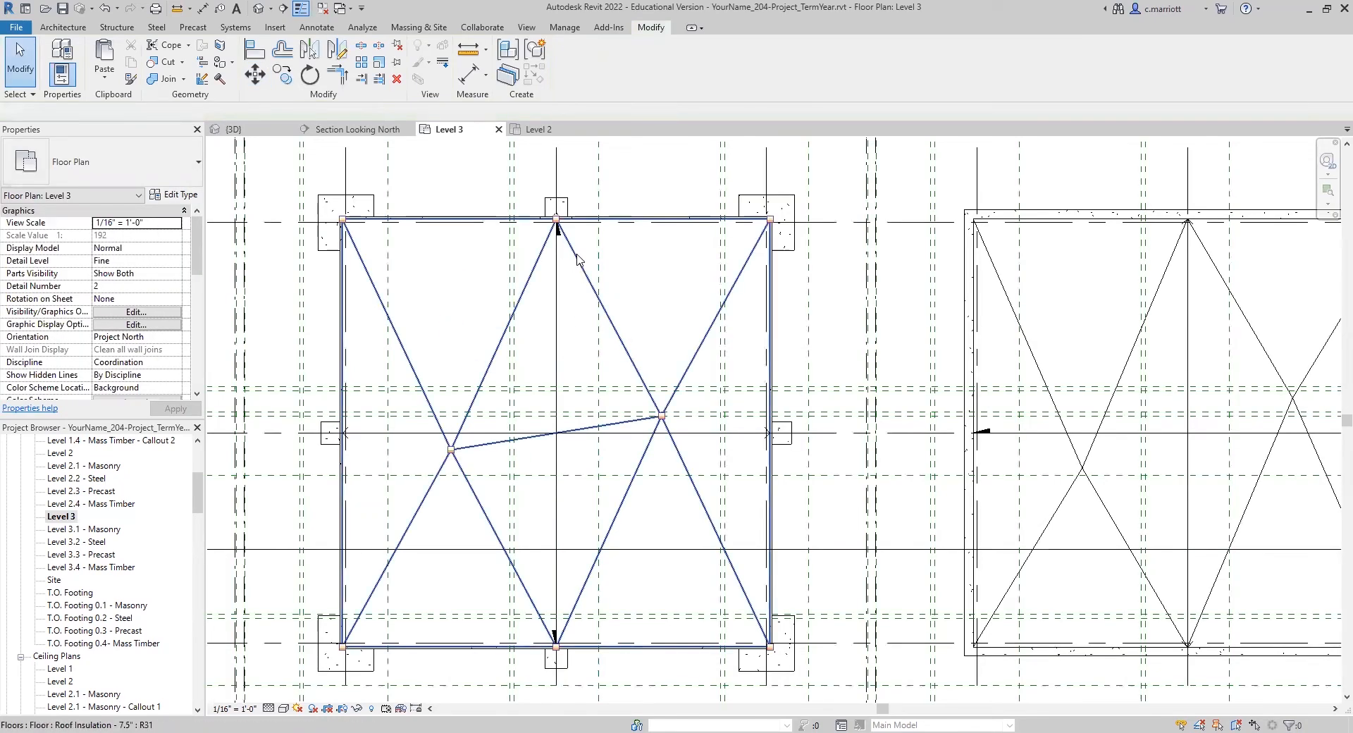
# Step: Add a split line to the insulation along grid 9, from the north edge's midpoint to the south edge's midpoint, and deselect it
pyautogui.click(578, 260)
pyautogui.click(688, 62)
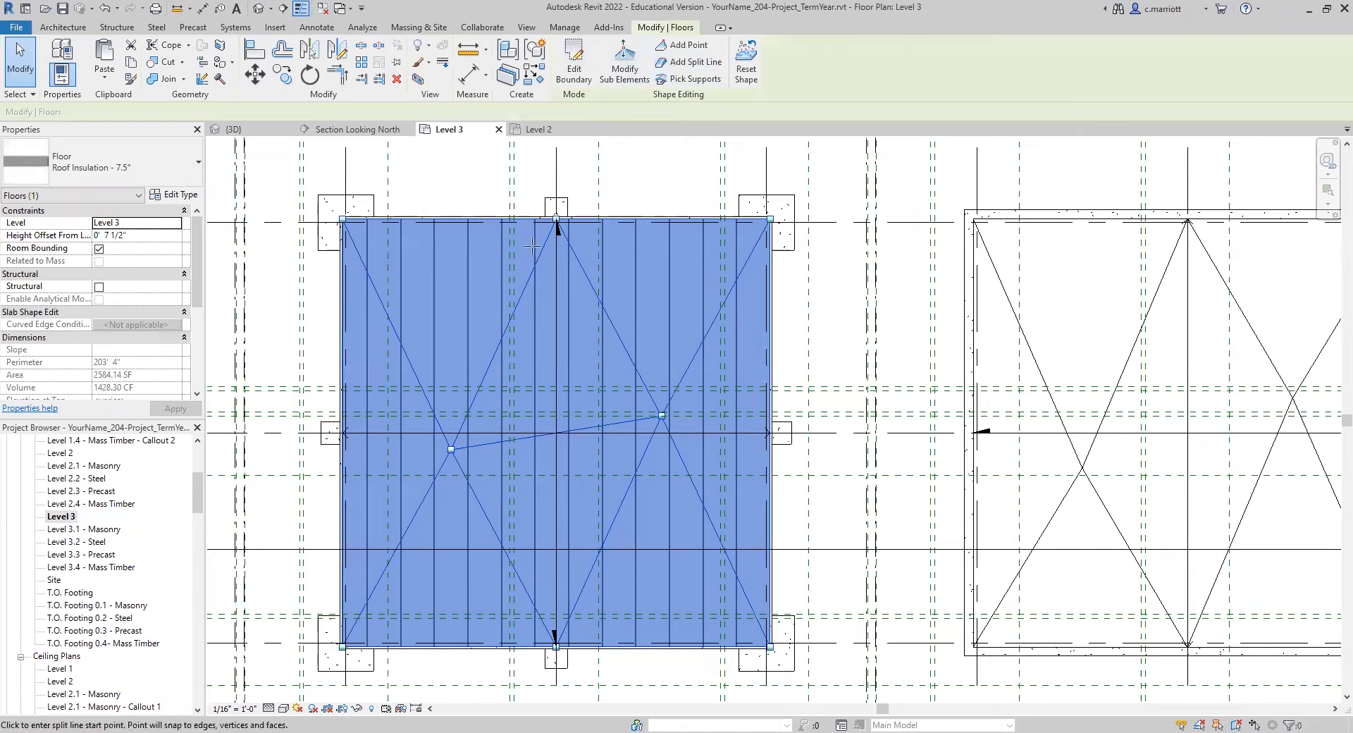
pyautogui.click(556, 219)
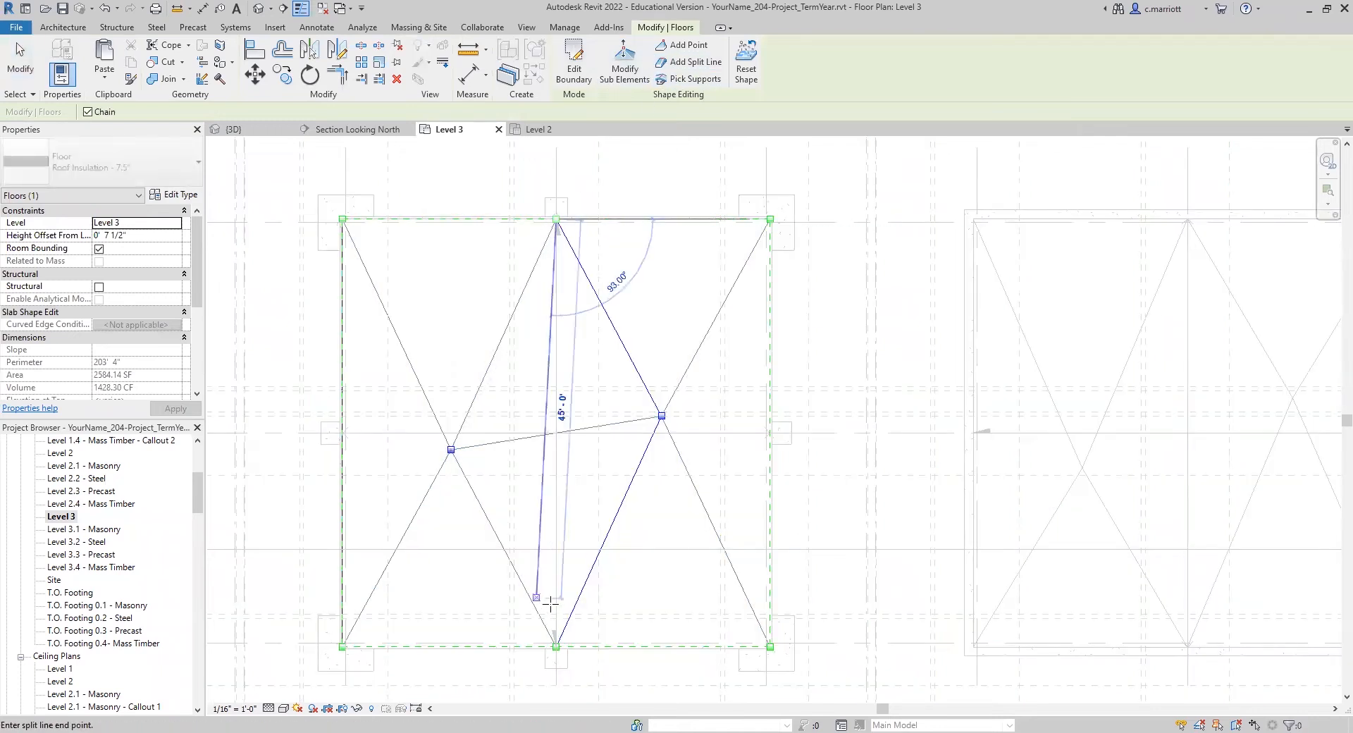
pyautogui.click(556, 646)
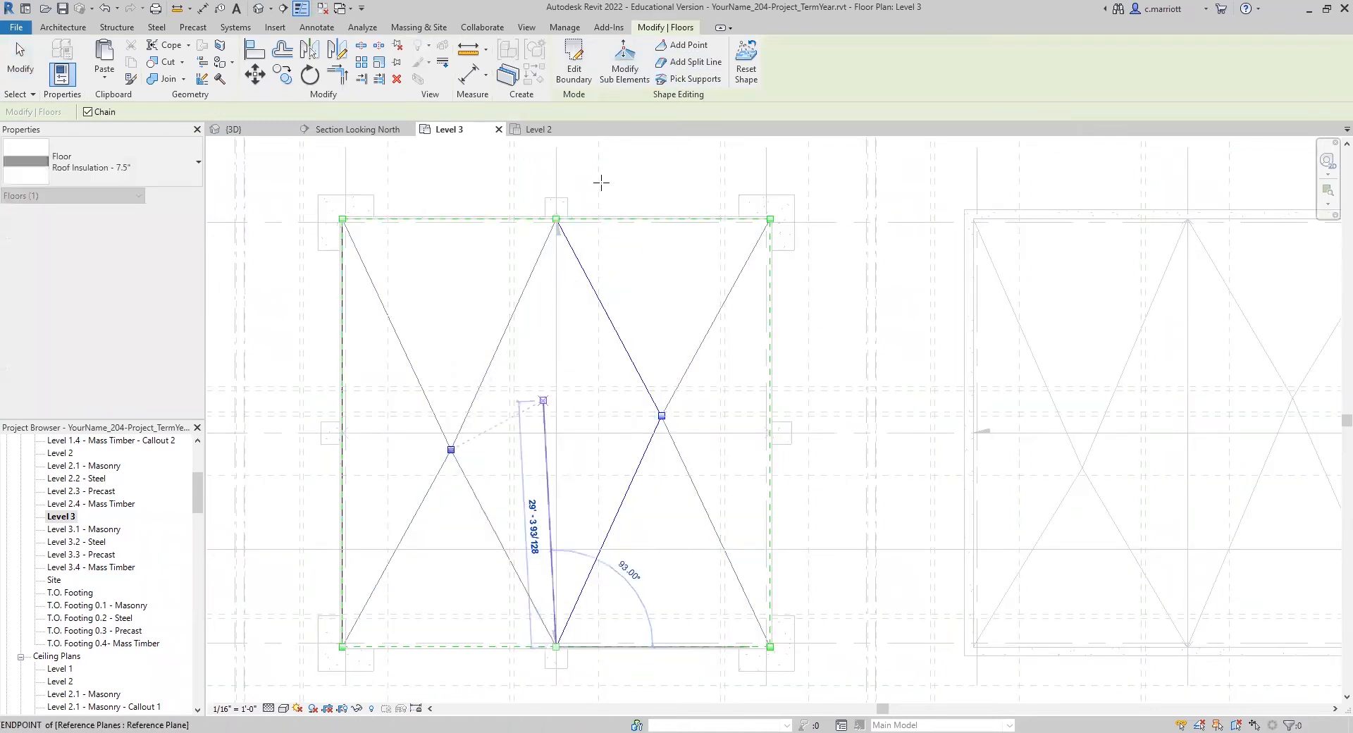
pyautogui.press('Escape')
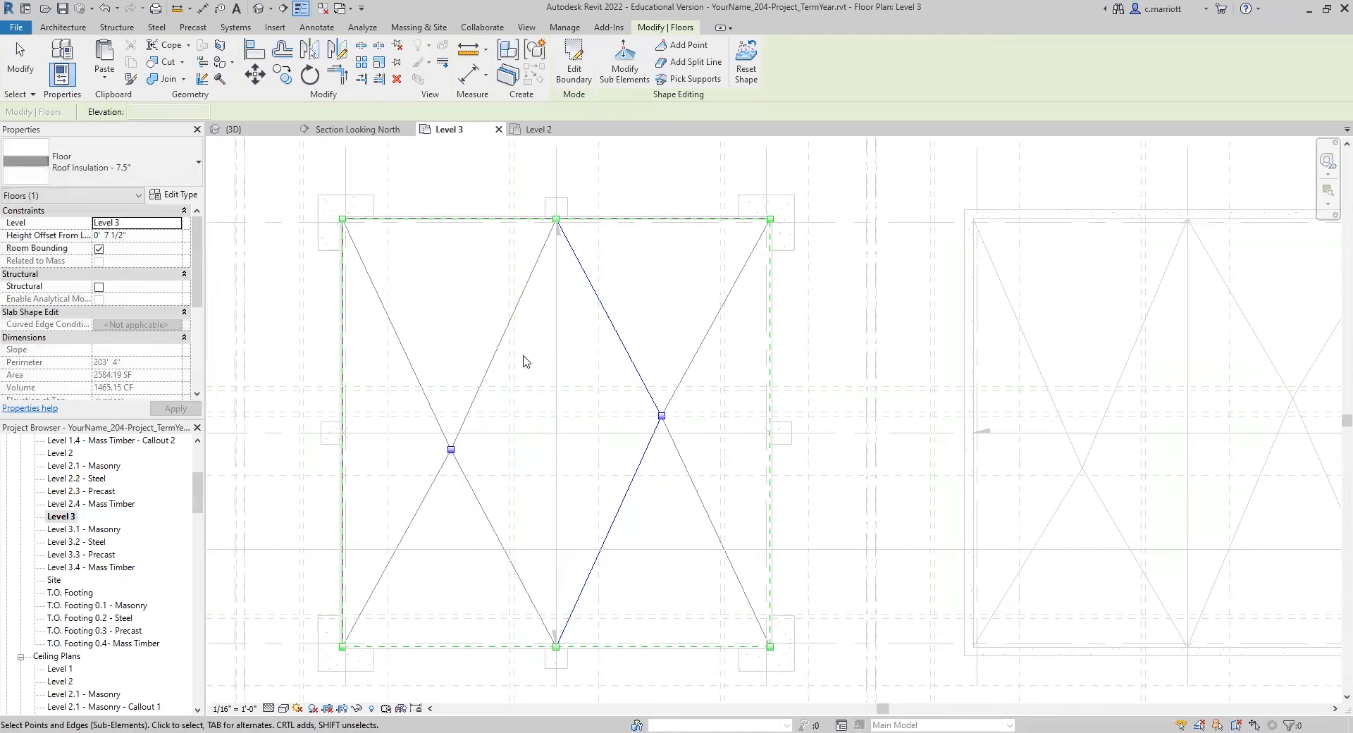
pyautogui.press('Escape')
pyautogui.click(481, 381)
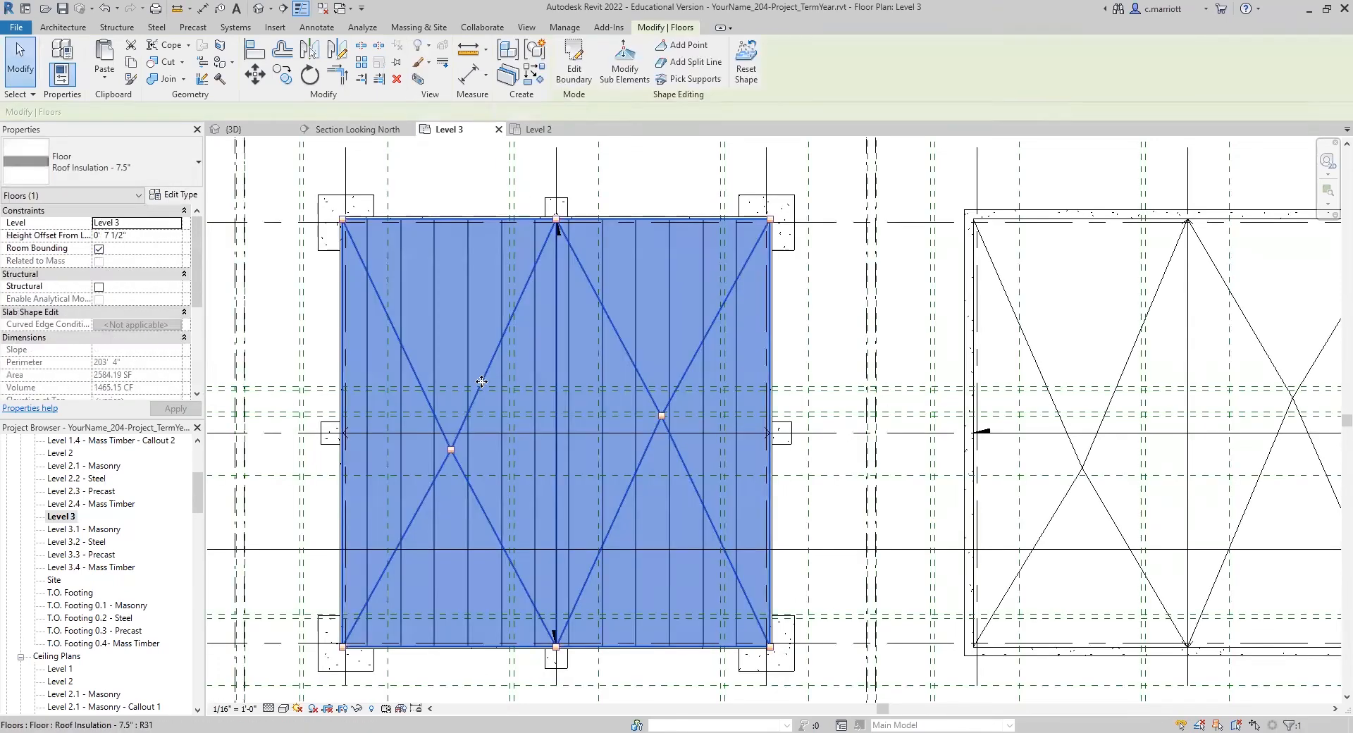
pyautogui.scroll(-3, 513, 397)
pyautogui.press('Escape')
# Step: Start a structural floor for the steel building between grids 5 and 7 and open its type properties
pyautogui.scroll(-4, 432, 401)
pyautogui.moveTo(387, 451); pyautogui.dragTo(584, 479, button='middle')
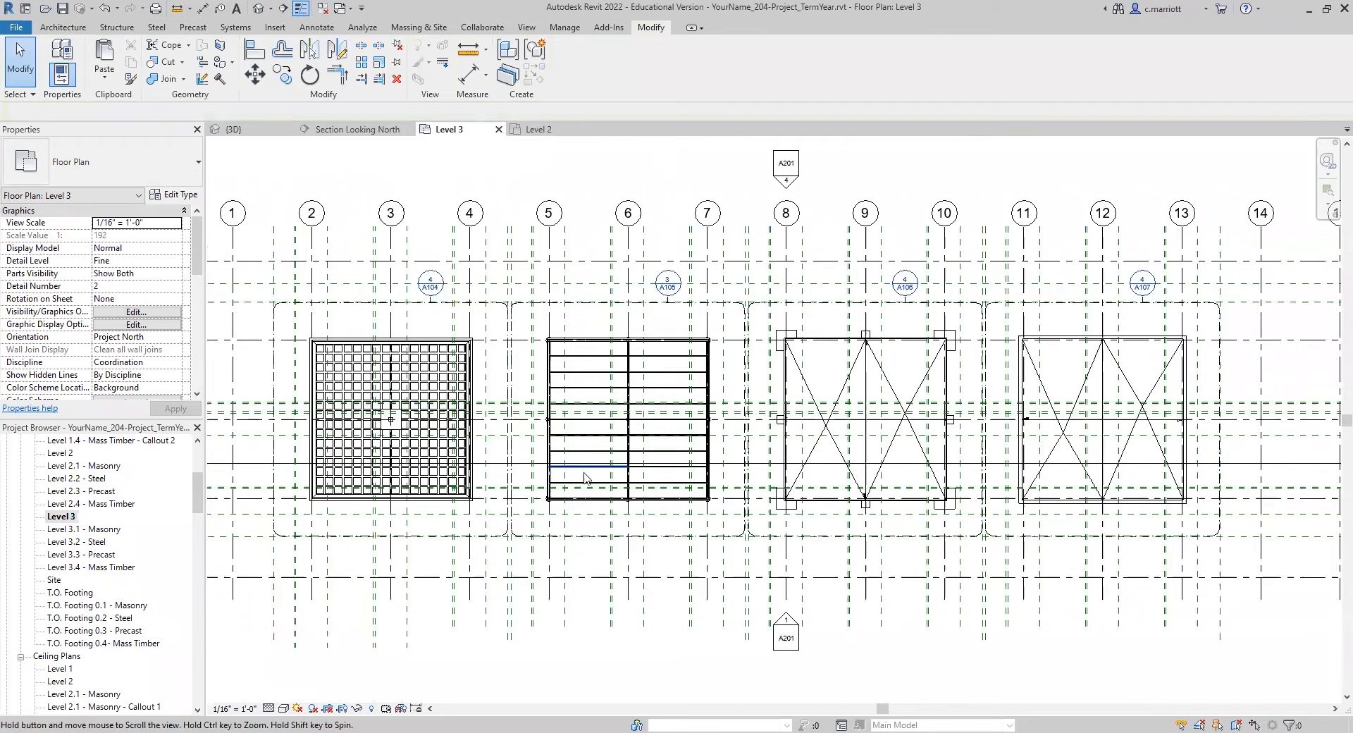
pyautogui.scroll(5, 622, 423)
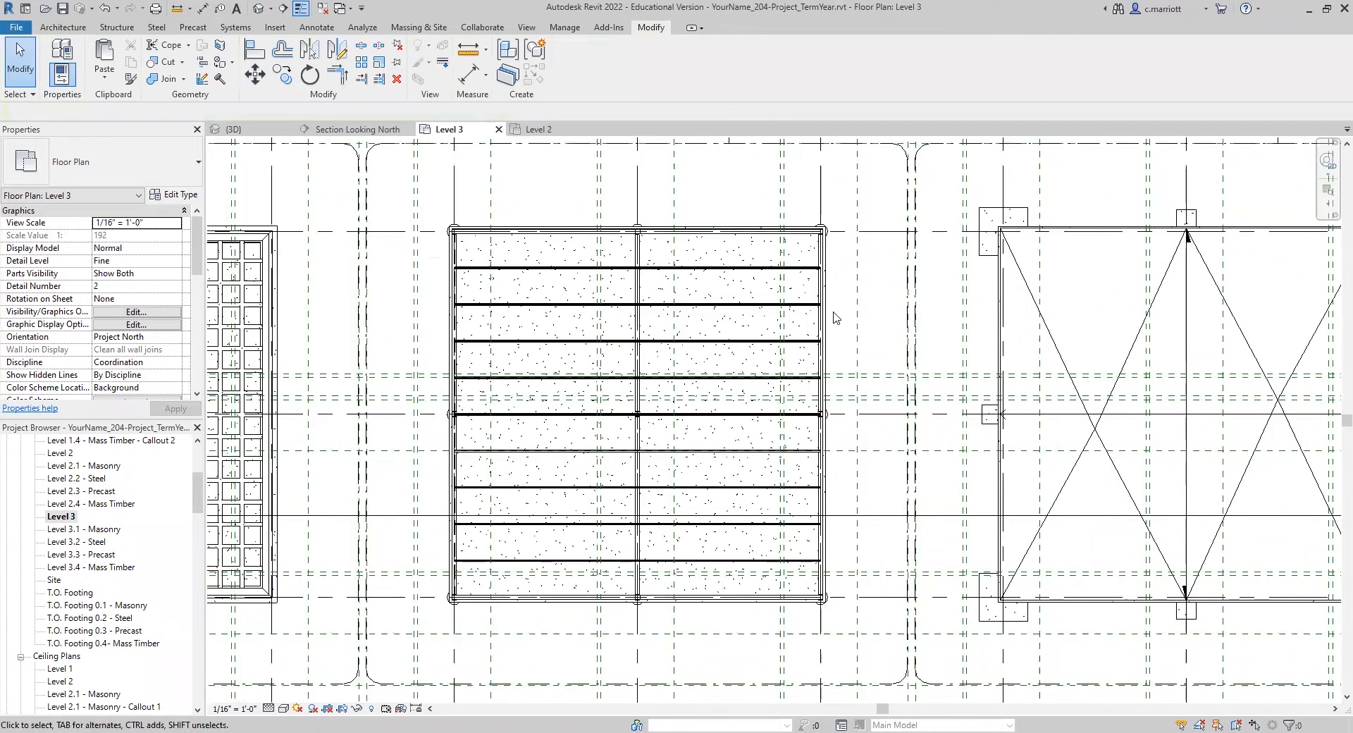
pyautogui.moveTo(832, 345); pyautogui.dragTo(747, 332, button='middle')
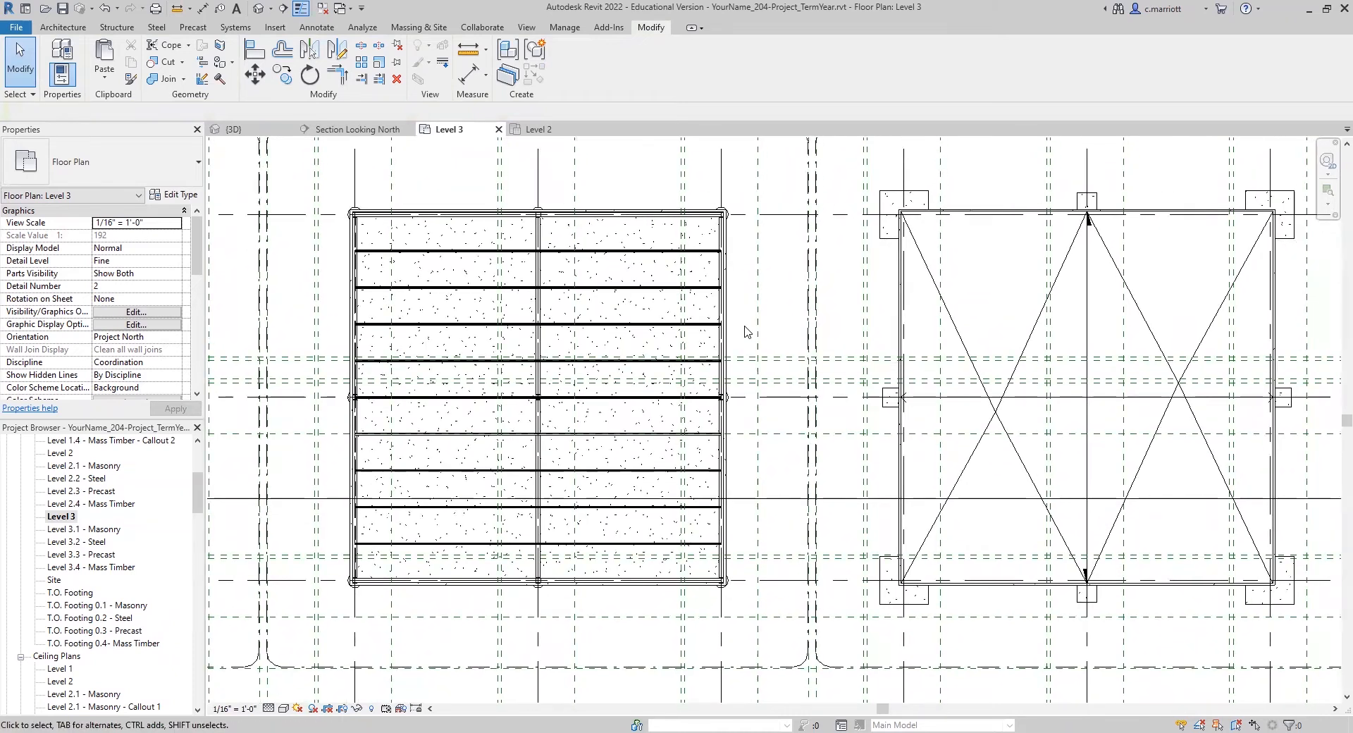
pyautogui.press('s')
pyautogui.press('b')
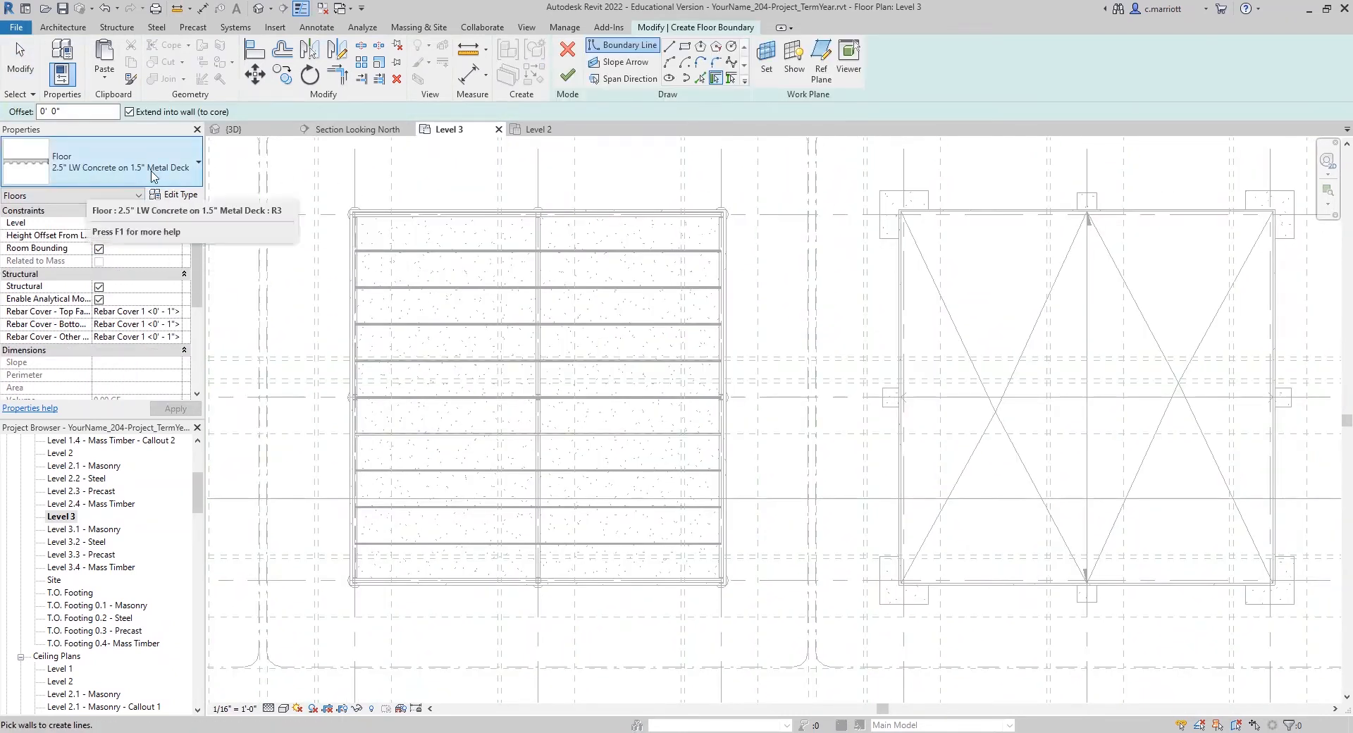
pyautogui.click(178, 196)
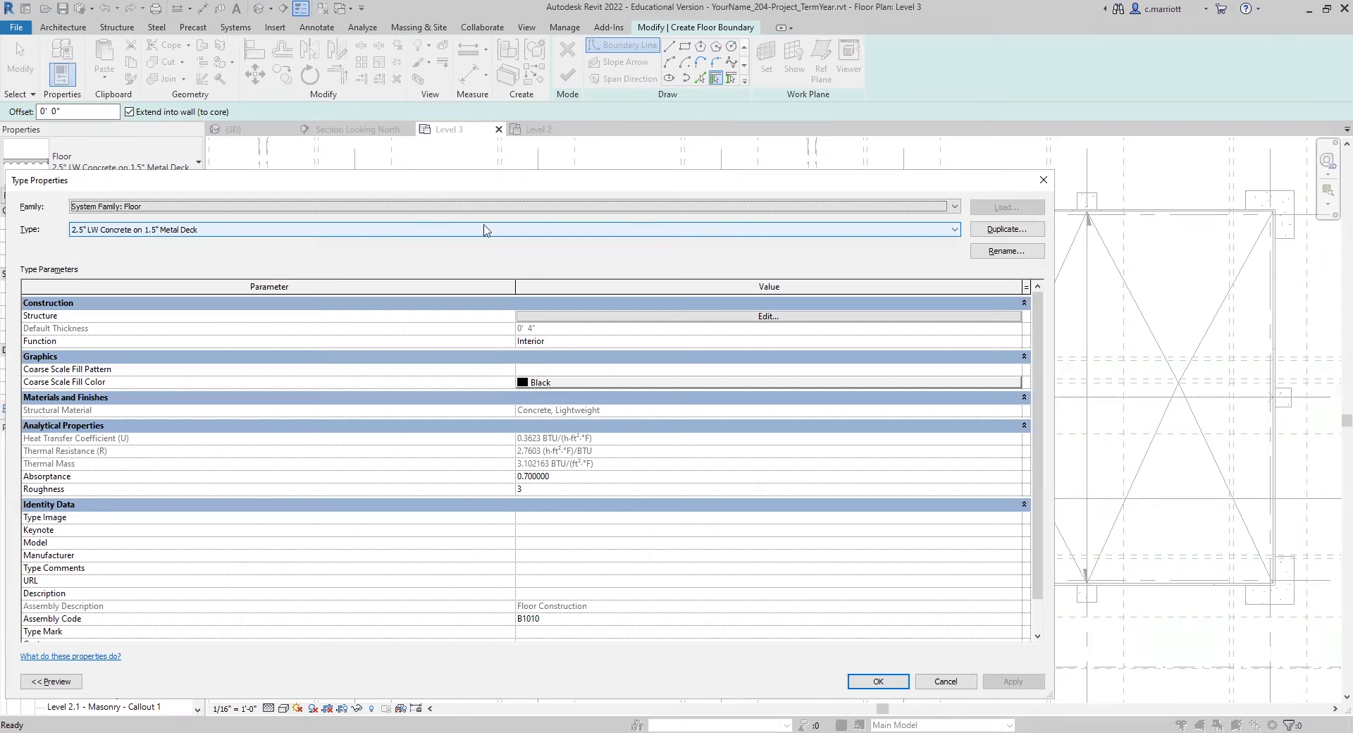
# Step: Duplicate the 2.5" LW Concrete on 1.5" Metal Deck floor type as Rigid Insulation 1.5" Metal Deck
pyautogui.click(991, 230)
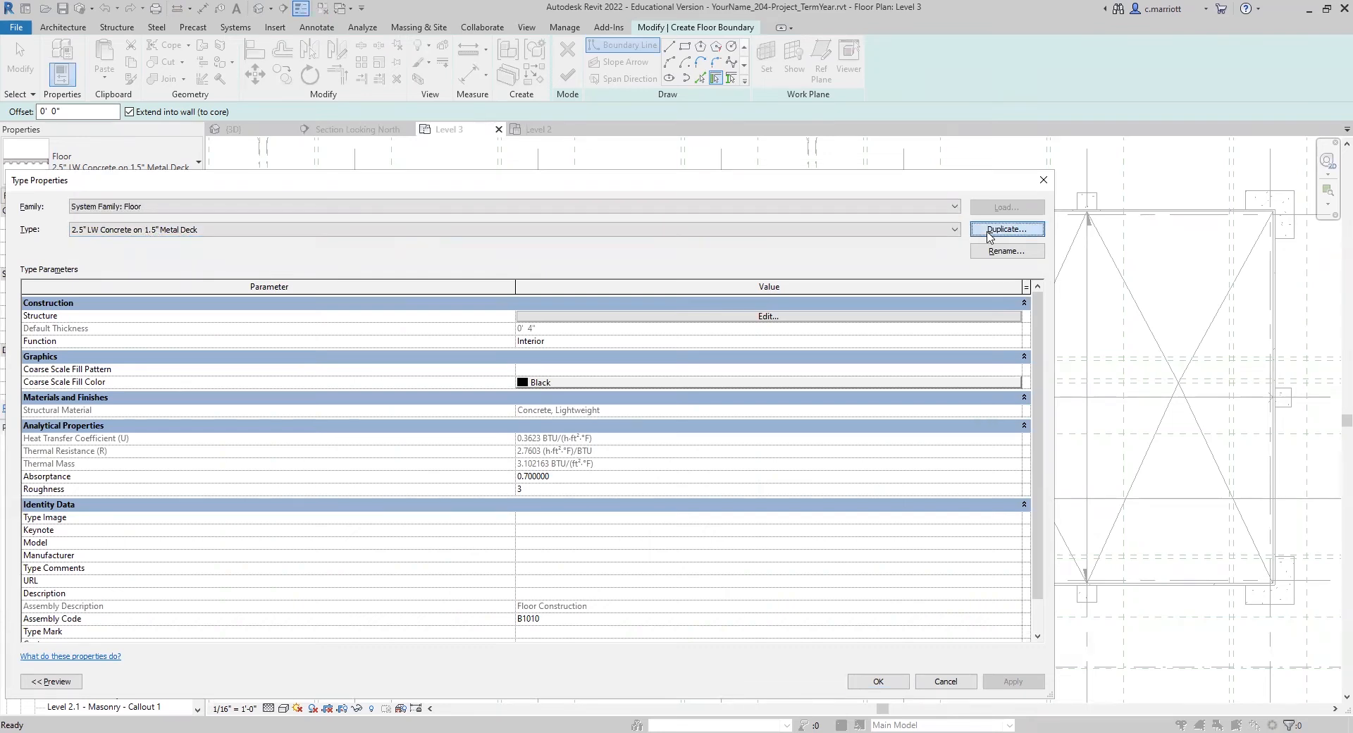
pyautogui.click(696, 420)
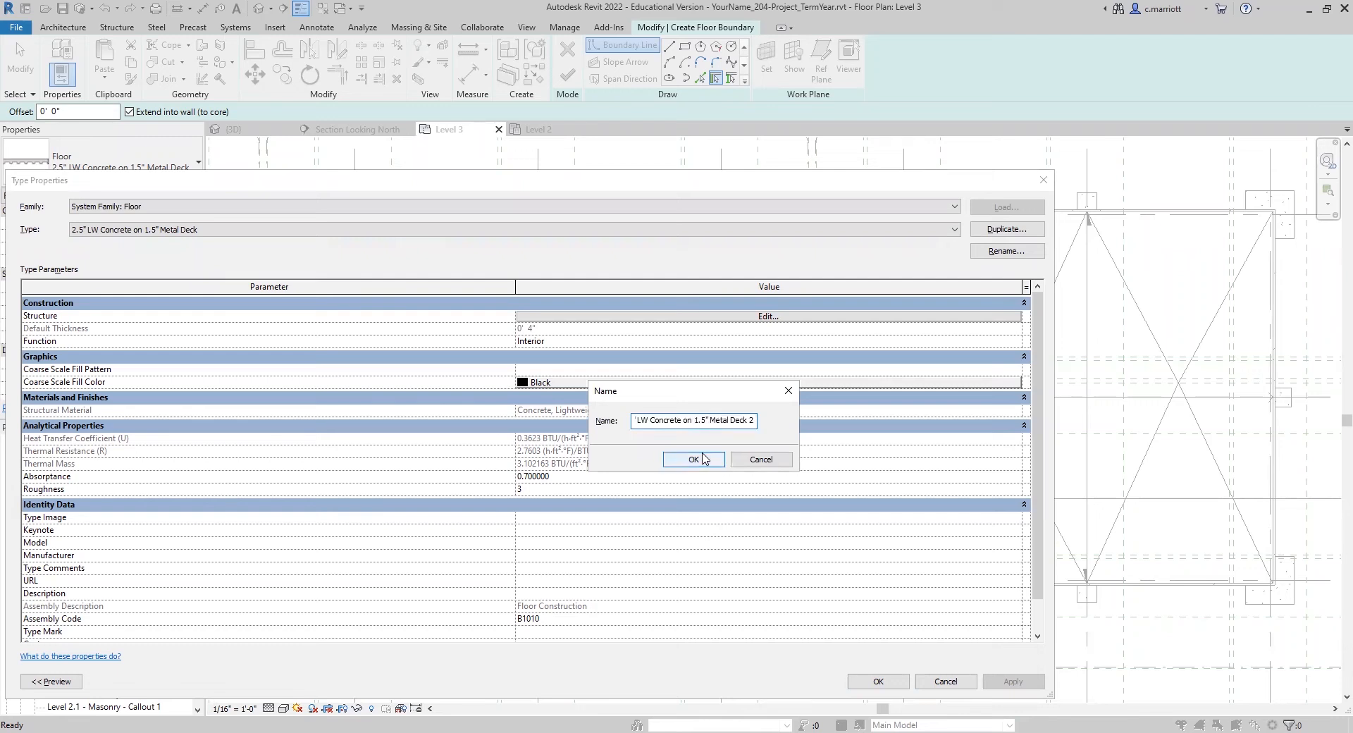
pyautogui.press('BackSpace')
pyautogui.press('BackSpace')
pyautogui.press('BackSpace')
pyautogui.press('BackSpace')
pyautogui.press('BackSpace')
pyautogui.press('BackSpace')
pyautogui.press('BackSpace')
pyautogui.press('BackSpace')
pyautogui.press('BackSpace')
pyautogui.press('BackSpace')
pyautogui.press('BackSpace')
pyautogui.press('BackSpace')
pyautogui.press('BackSpace')
pyautogui.press('BackSpace')
pyautogui.press('BackSpace')
pyautogui.press('BackSpace')
pyautogui.press('BackSpace')
pyautogui.press('BackSpace')
pyautogui.press('BackSpace')
pyautogui.press('BackSpace')
pyautogui.write('Rigid Insulation')
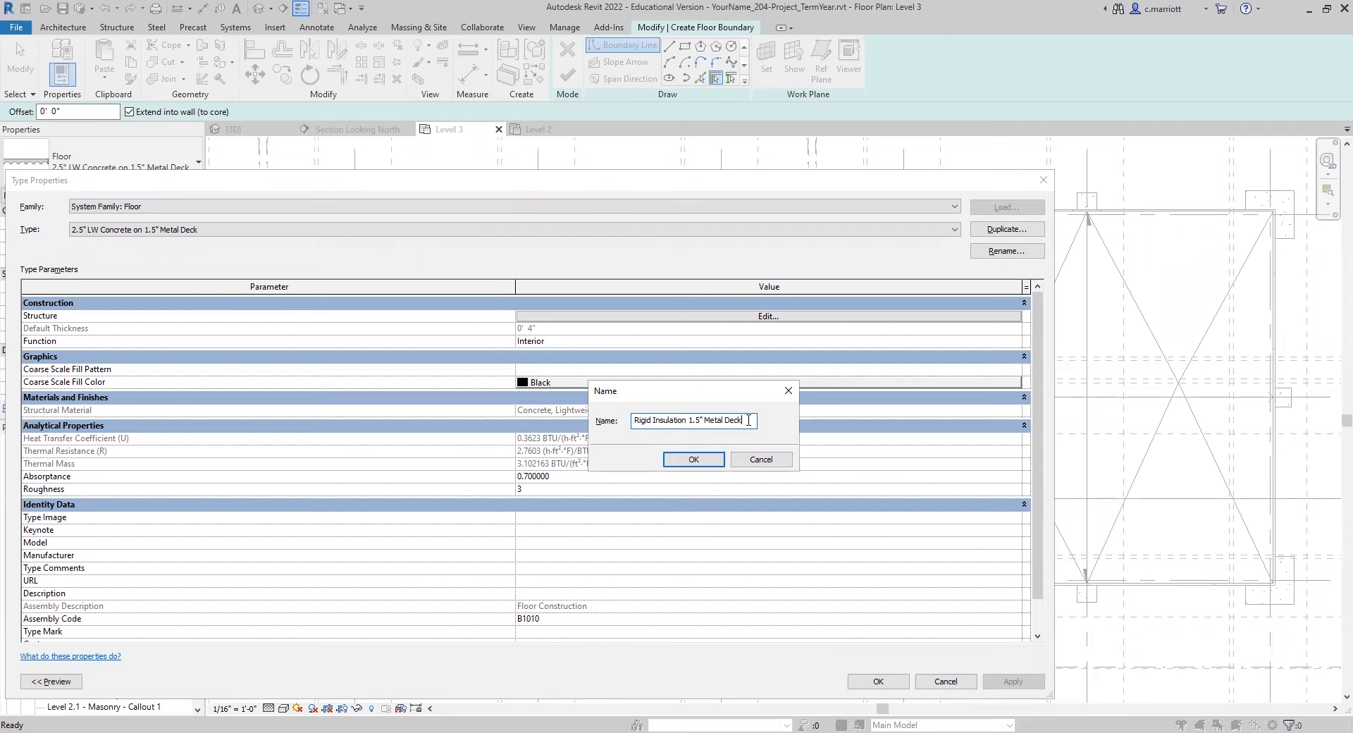
pyautogui.click(690, 459)
# Step: Edit the new floor type's structure and change the Concrete, Lightweight layer's material to Rigid insulation
pyautogui.click(635, 316)
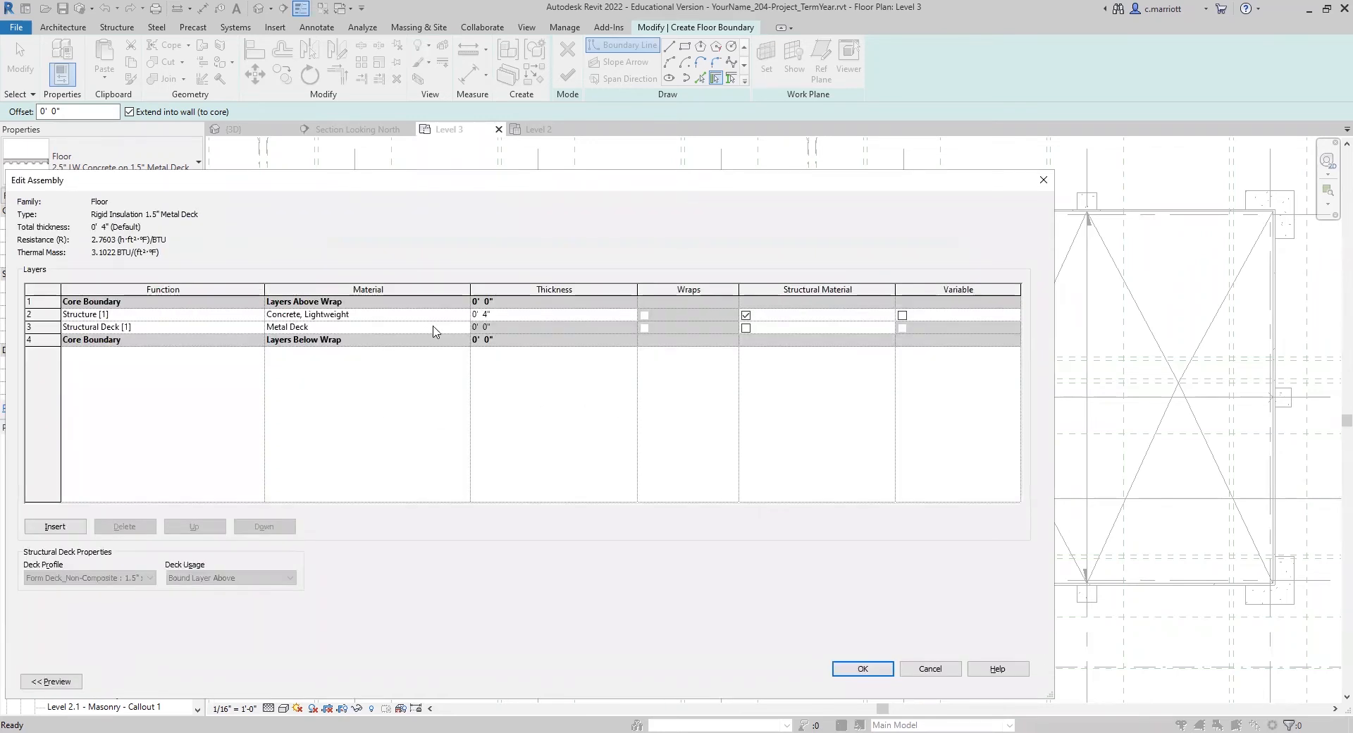
pyautogui.click(458, 316)
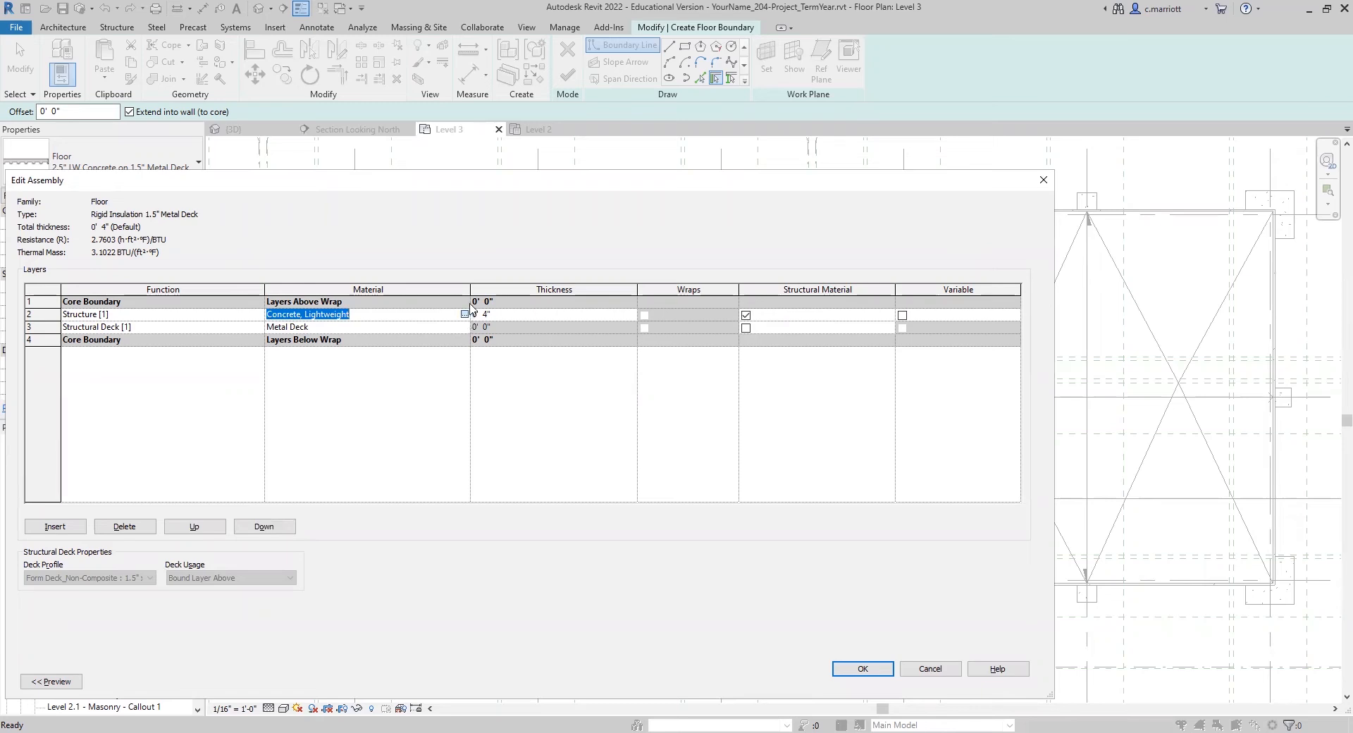
pyautogui.click(465, 314)
pyautogui.click(348, 274)
pyautogui.write('ridi')
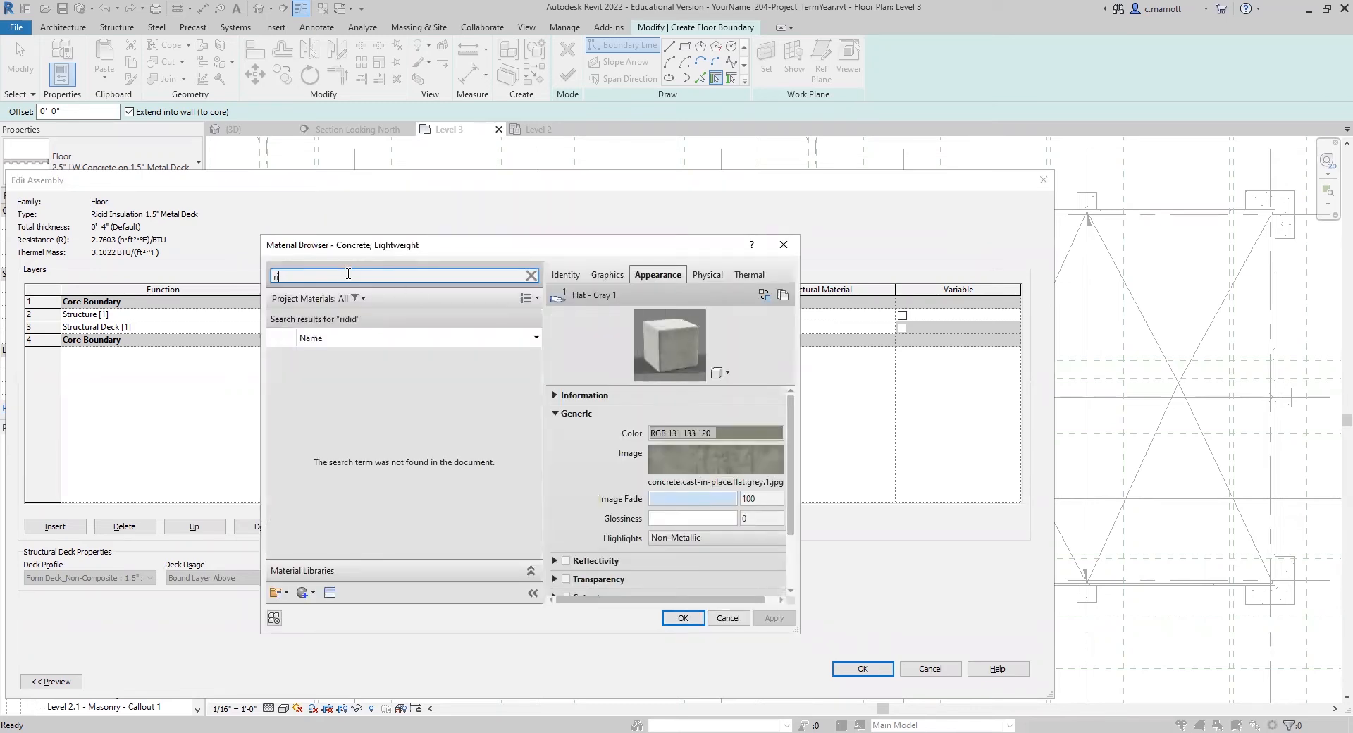
pyautogui.write('d')
pyautogui.click(337, 365)
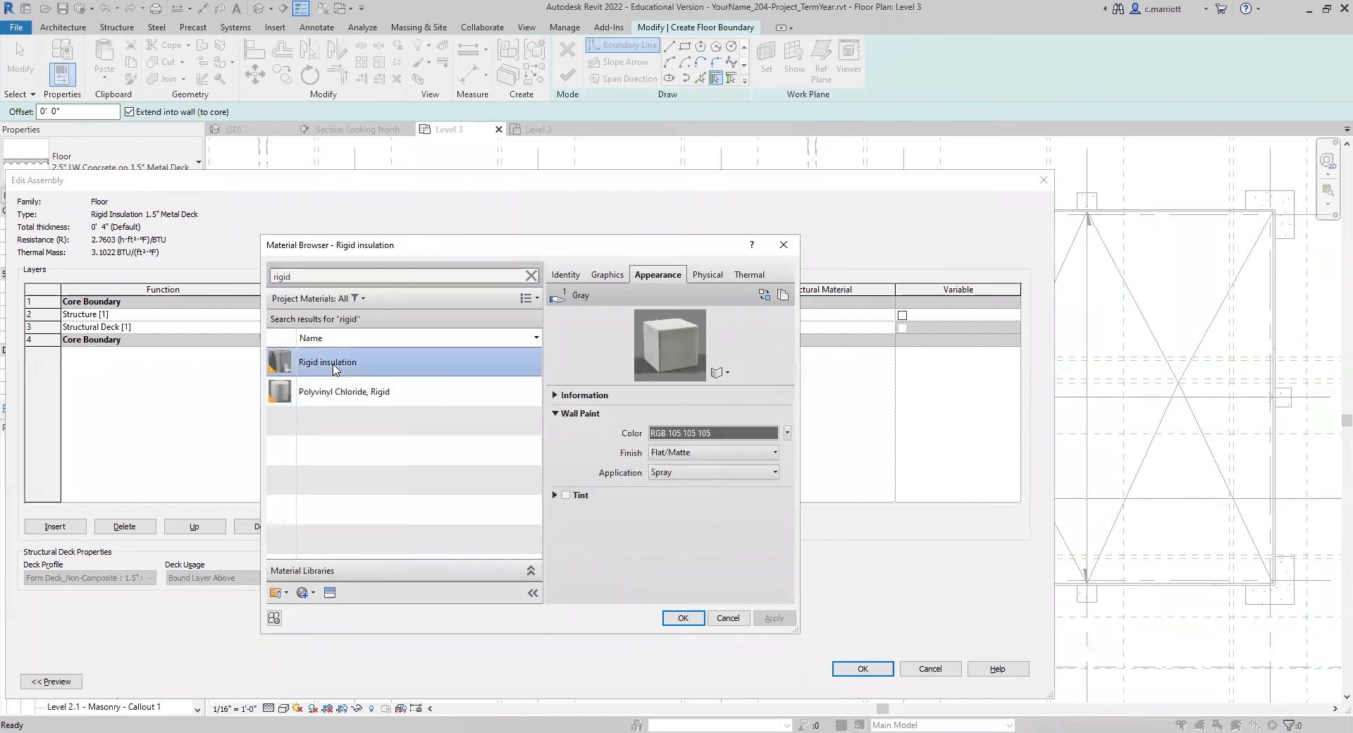
pyautogui.click(683, 618)
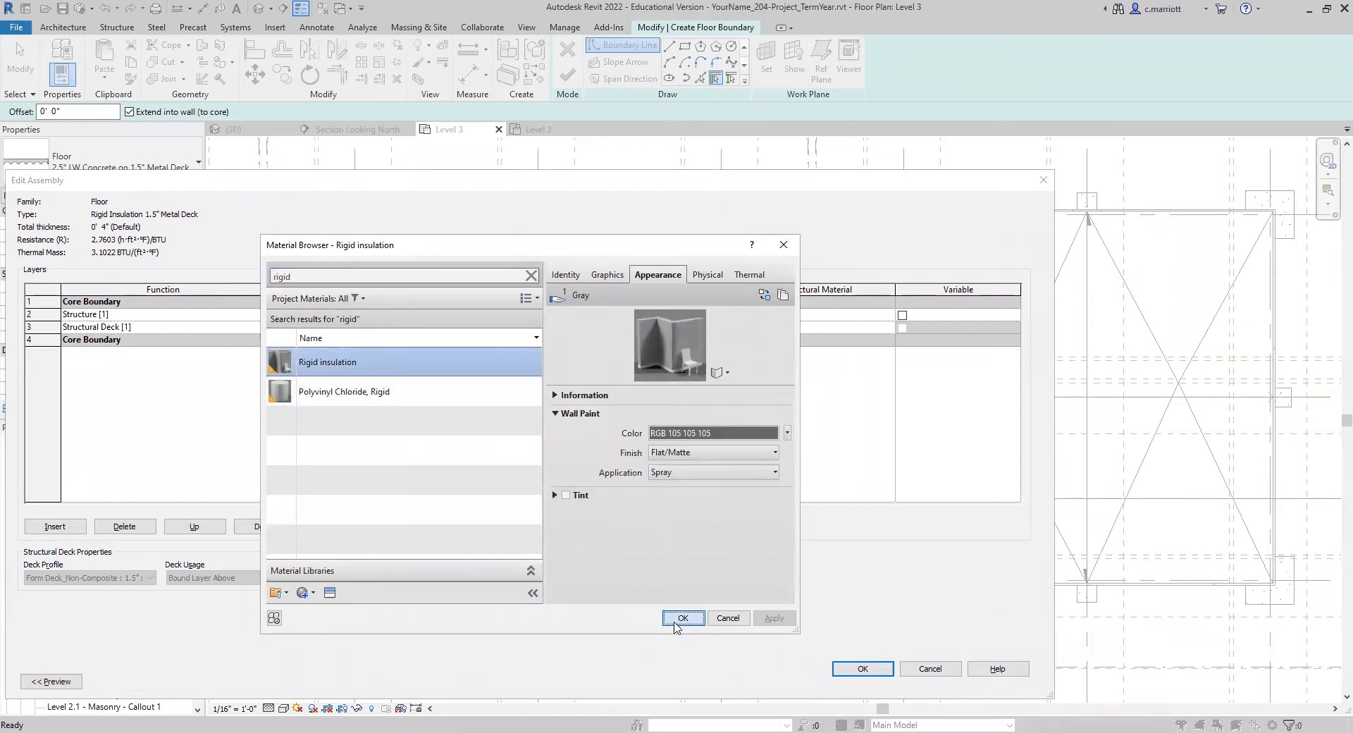
# Step: Set the rigid insulation layer's thickness to 9" and its function to Thermal/Air Layer [3]
pyautogui.click(482, 317)
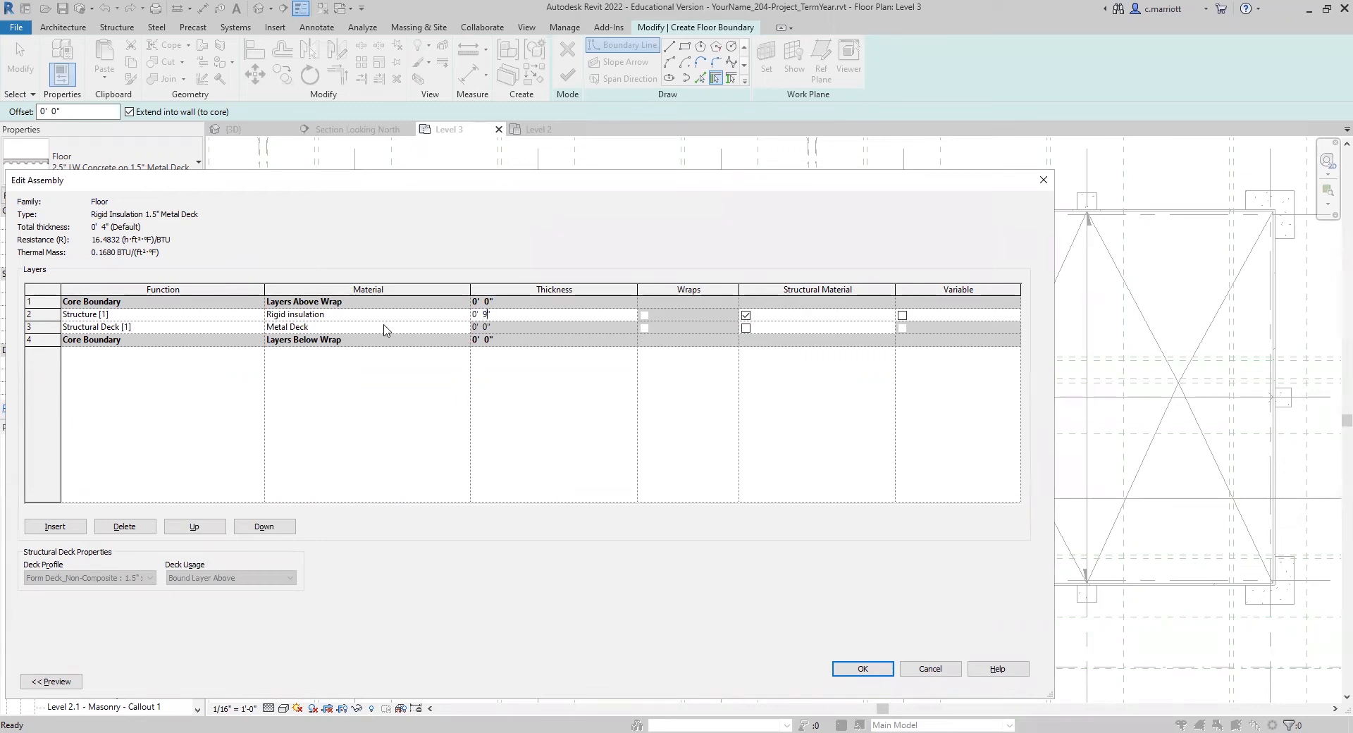
pyautogui.click(258, 316)
pyautogui.click(258, 314)
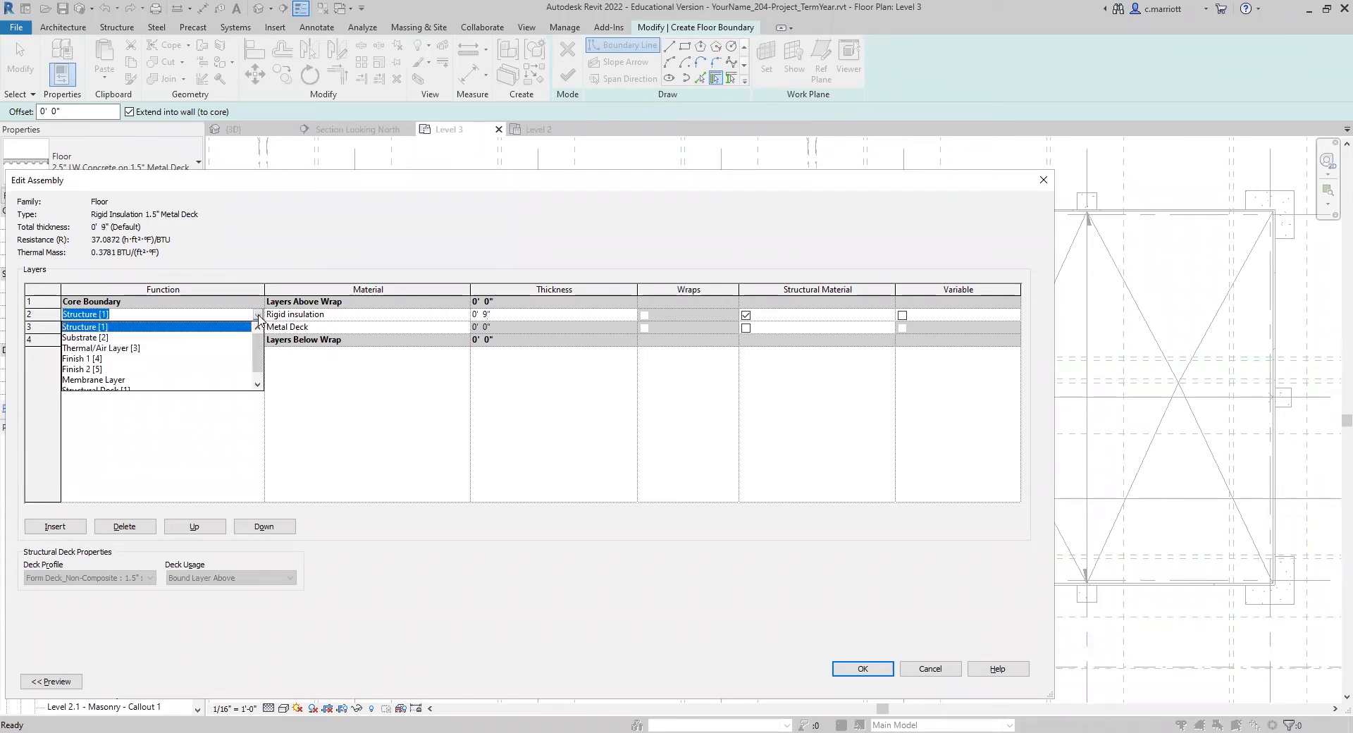
pyautogui.click(129, 348)
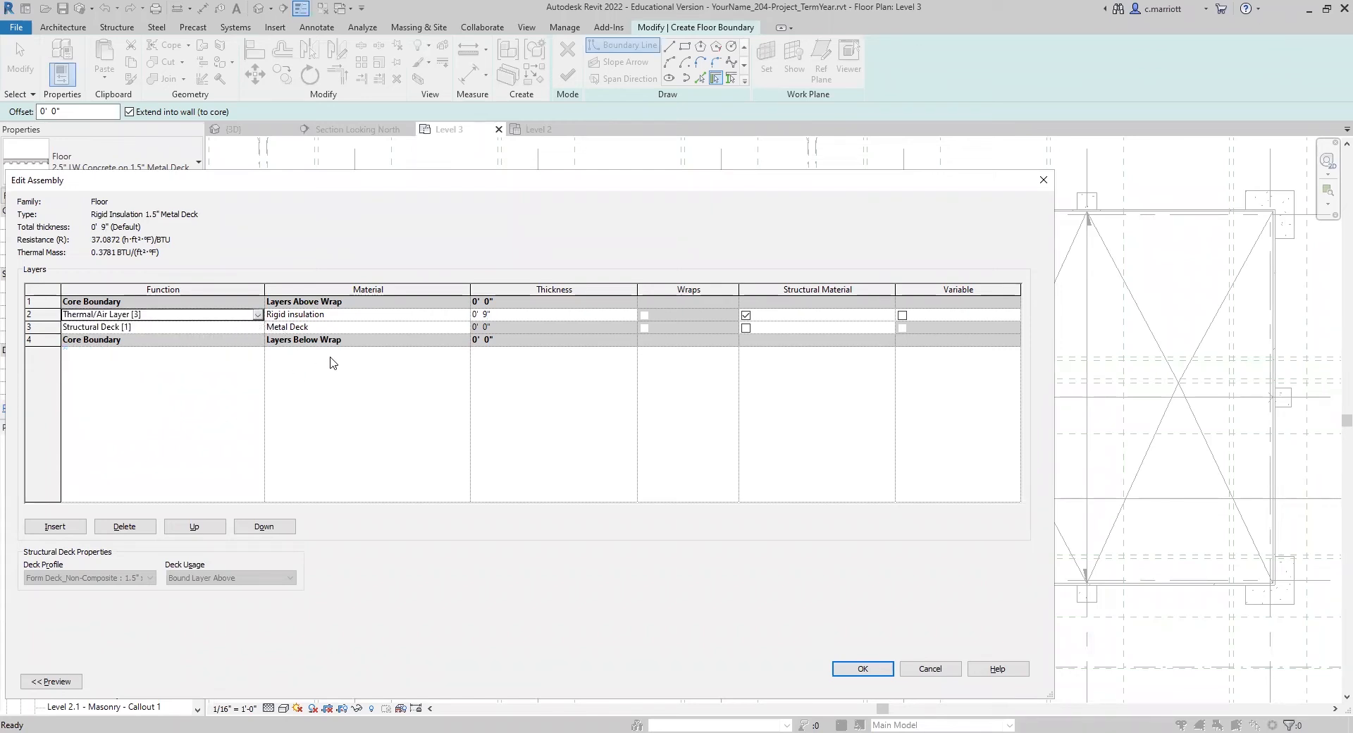
# Step: Mark the metal deck as the structural material, make the rigid insulation layer variable, and accept the assembly
pyautogui.click(753, 329)
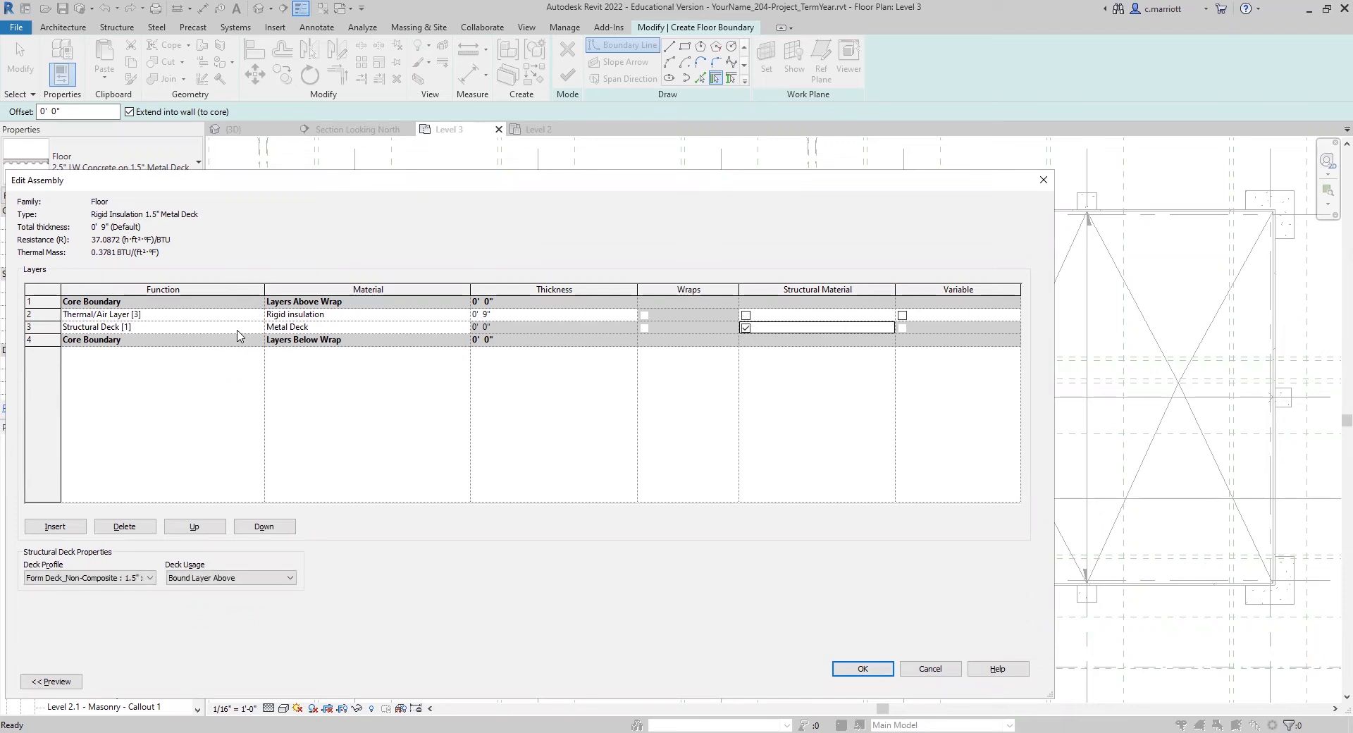
pyautogui.click(903, 316)
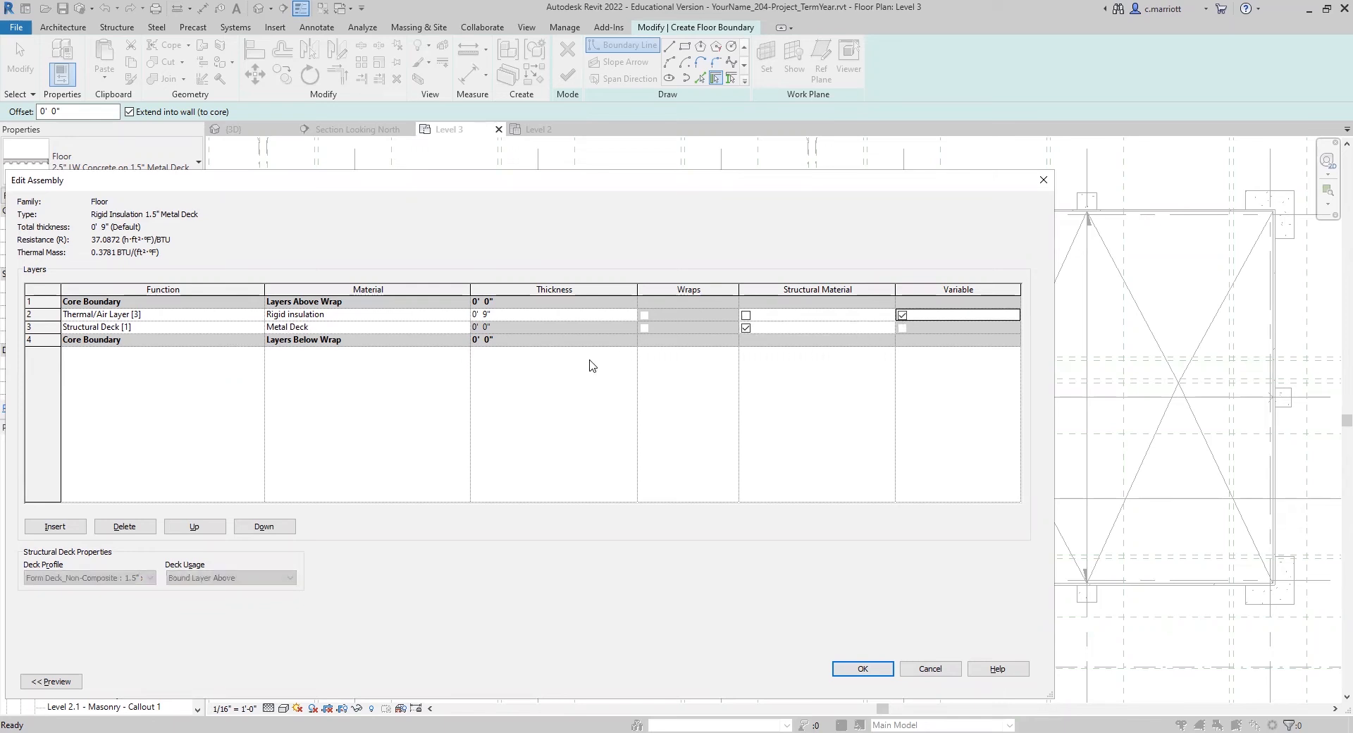
pyautogui.click(864, 672)
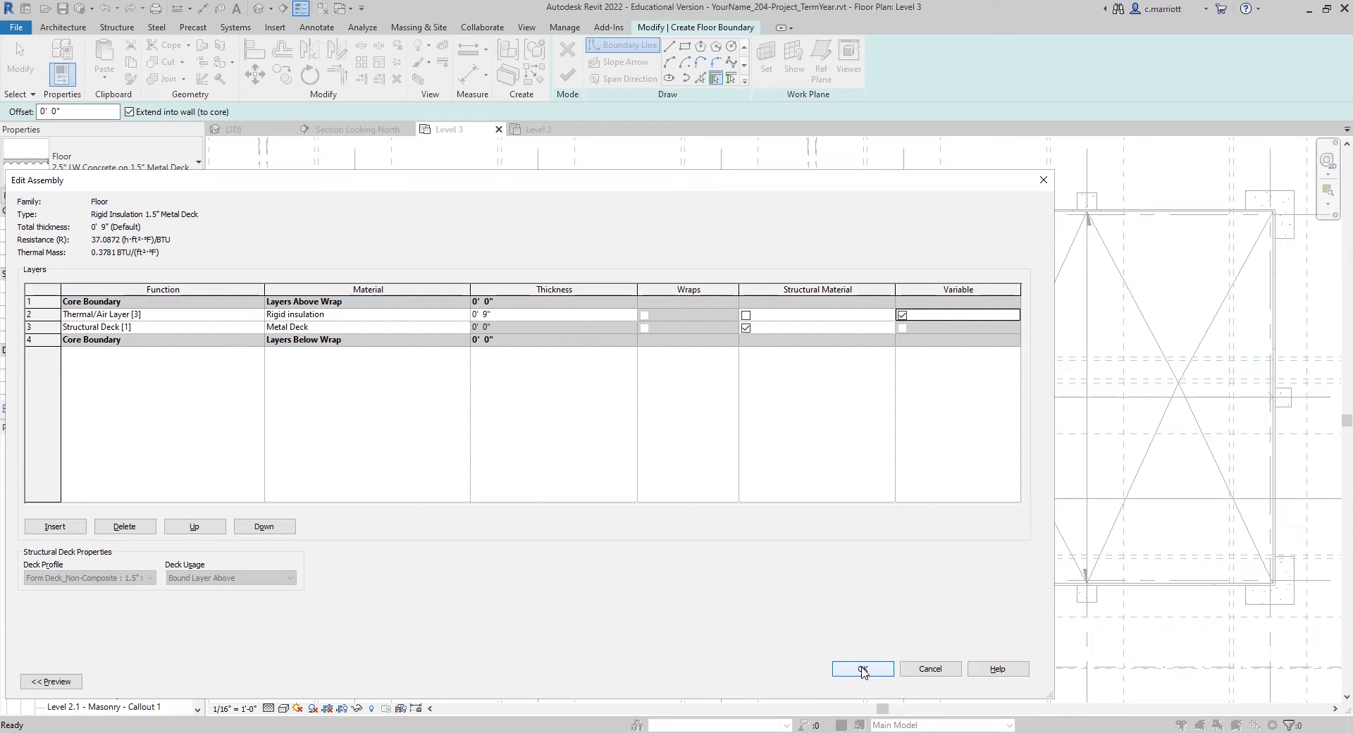
pyautogui.click(863, 670)
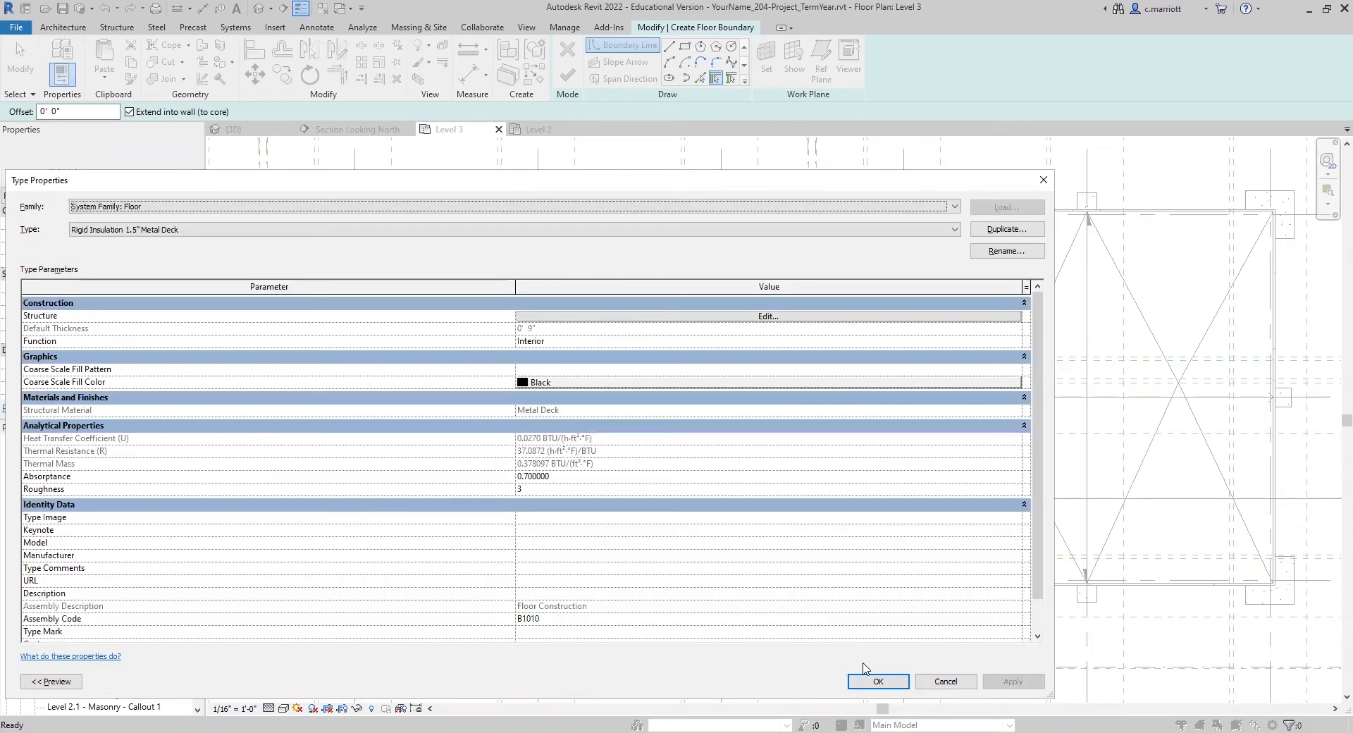
# Step: Draw a rectangular boundary along the outer edges of the steel building's roof framing, finish the floor, and dismiss the save reminder
pyautogui.click(878, 682)
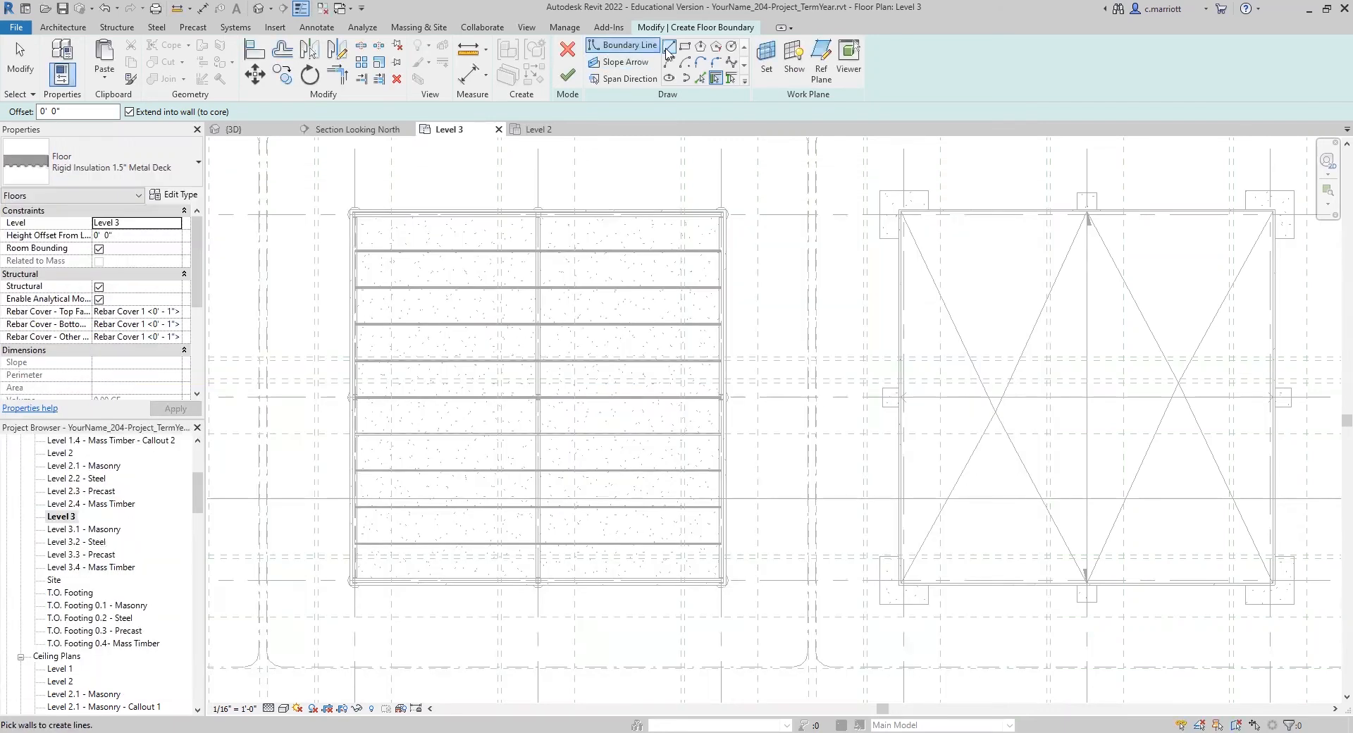
pyautogui.click(685, 47)
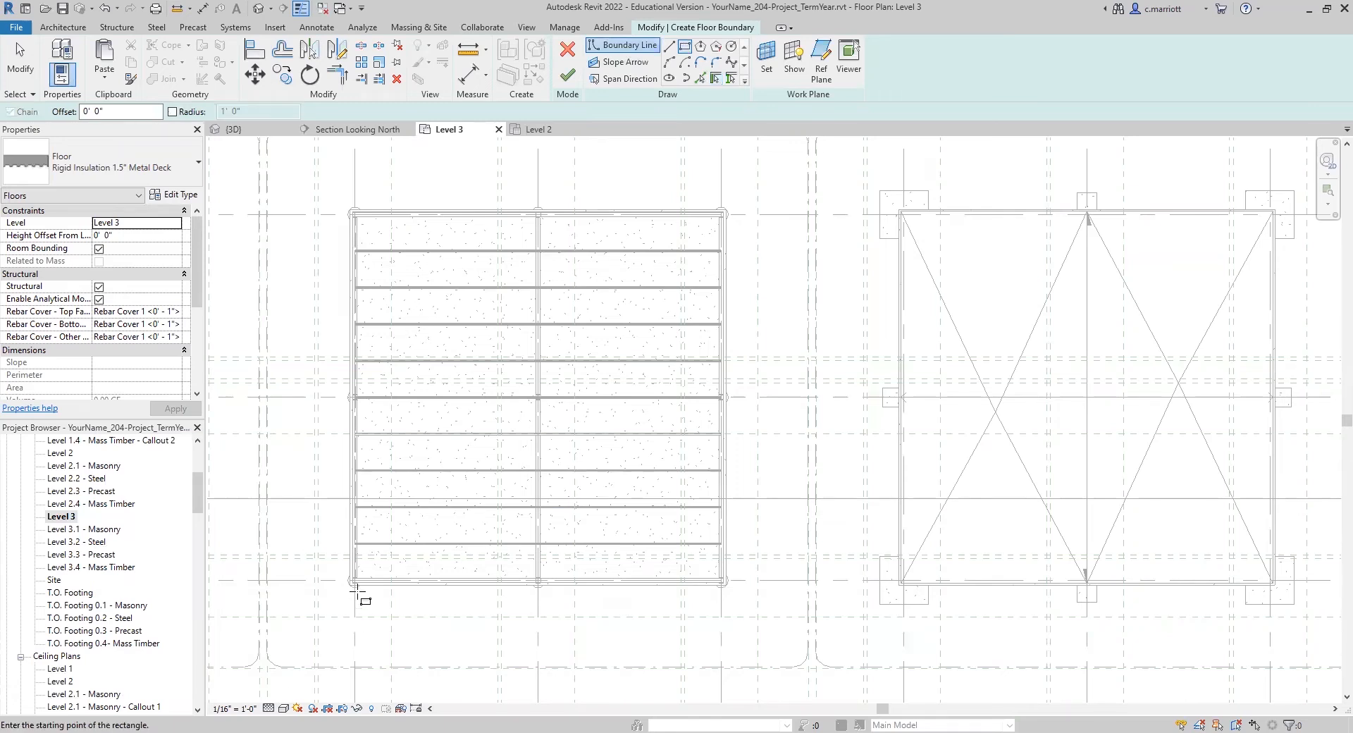
pyautogui.scroll(5, 367, 585)
pyautogui.scroll(3, 377, 523)
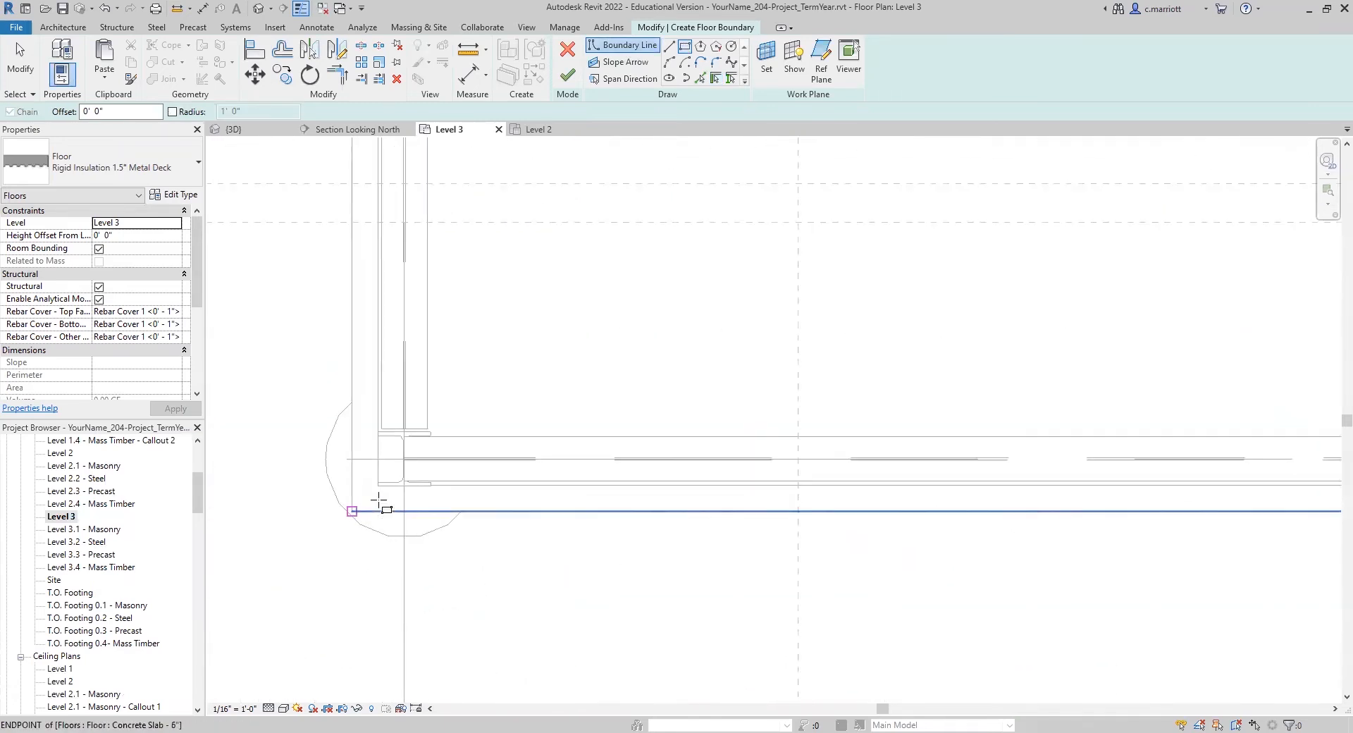
pyautogui.click(378, 485)
pyautogui.scroll(-5, 677, 372)
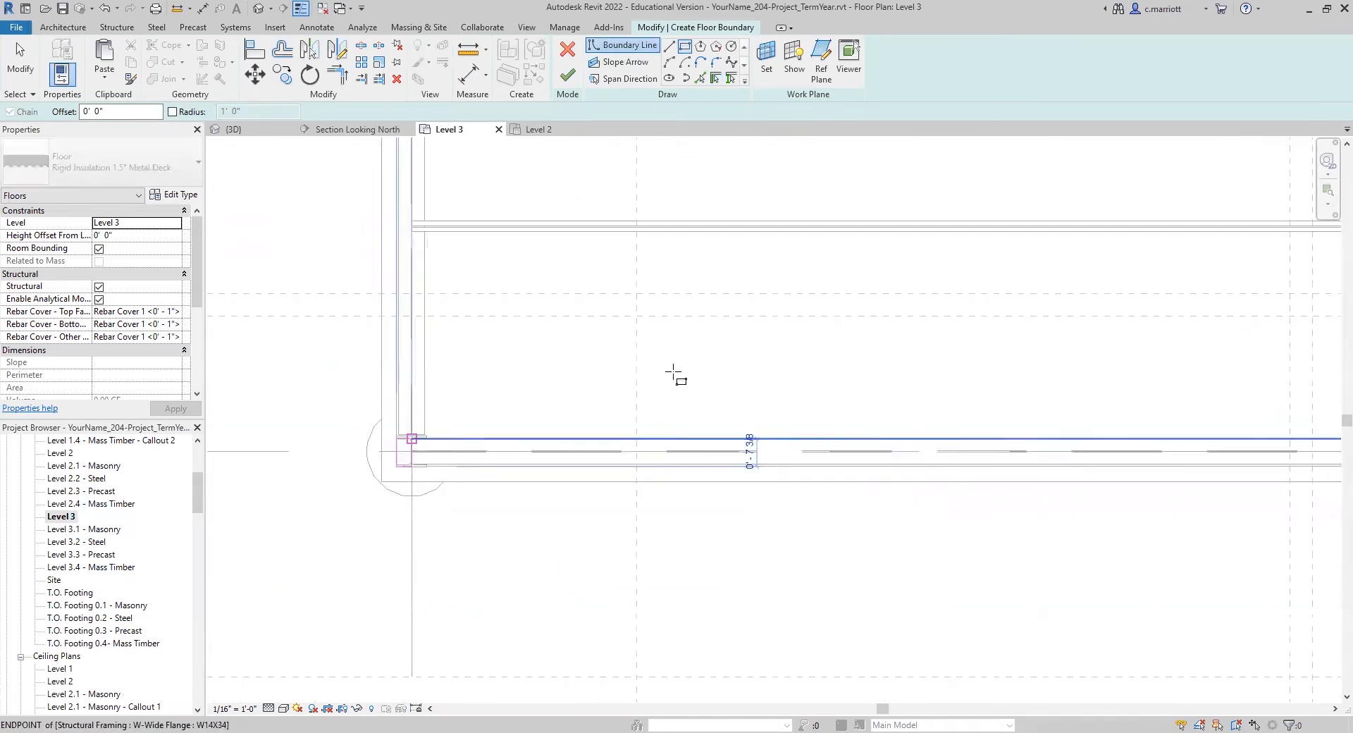
pyautogui.scroll(4, 783, 420)
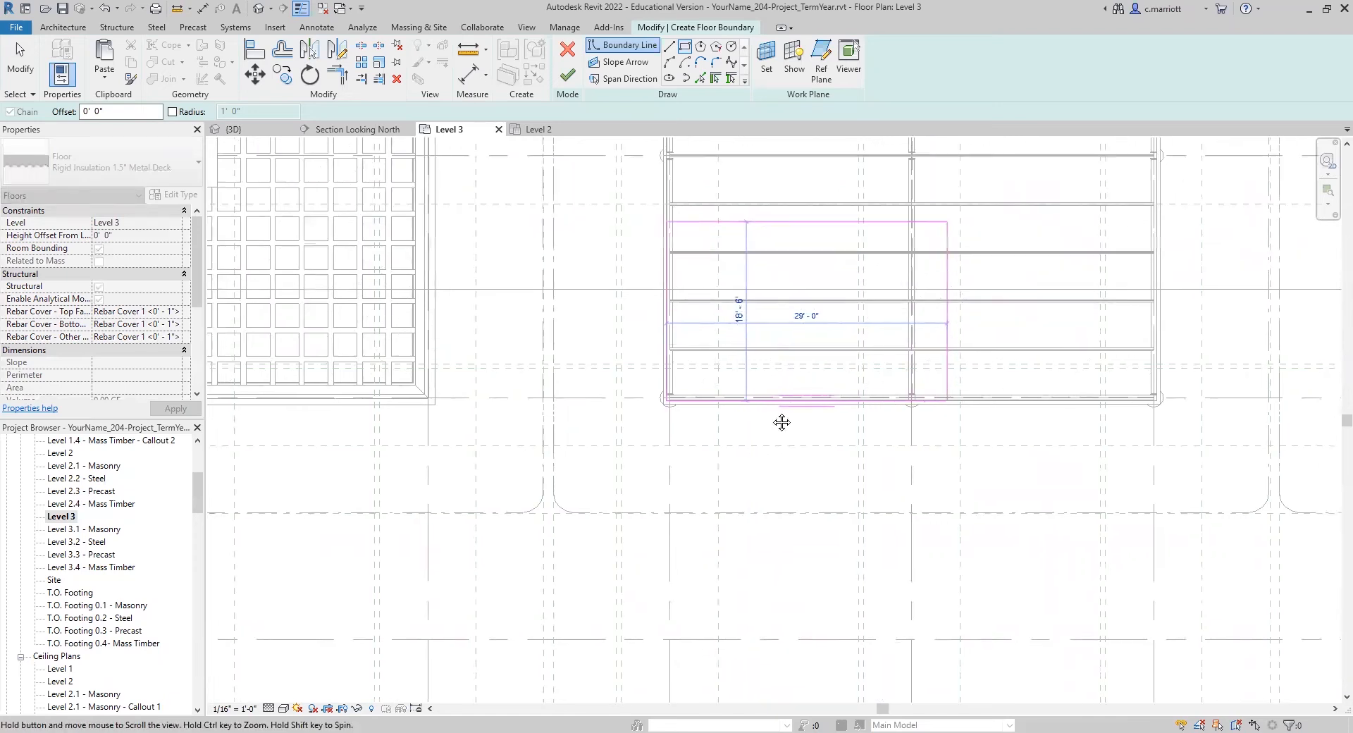
pyautogui.scroll(3, 806, 266)
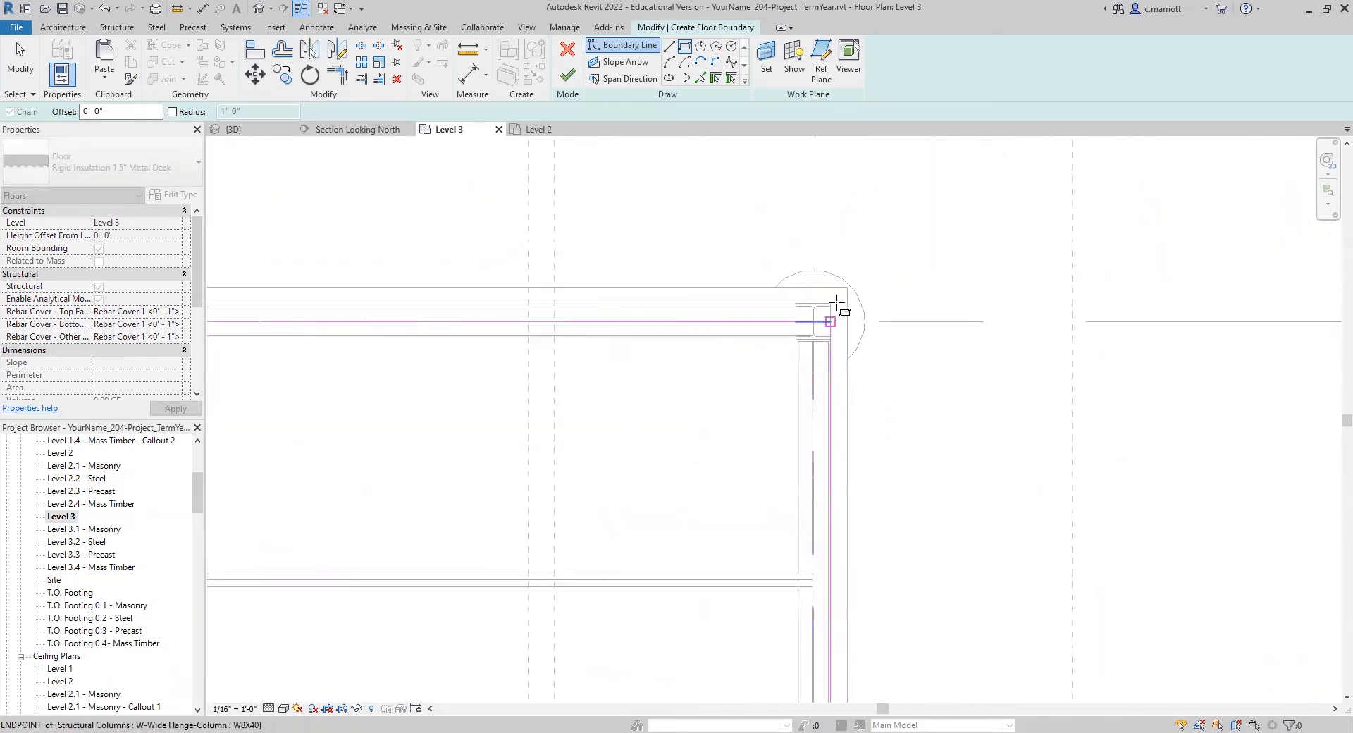
pyautogui.click(830, 303)
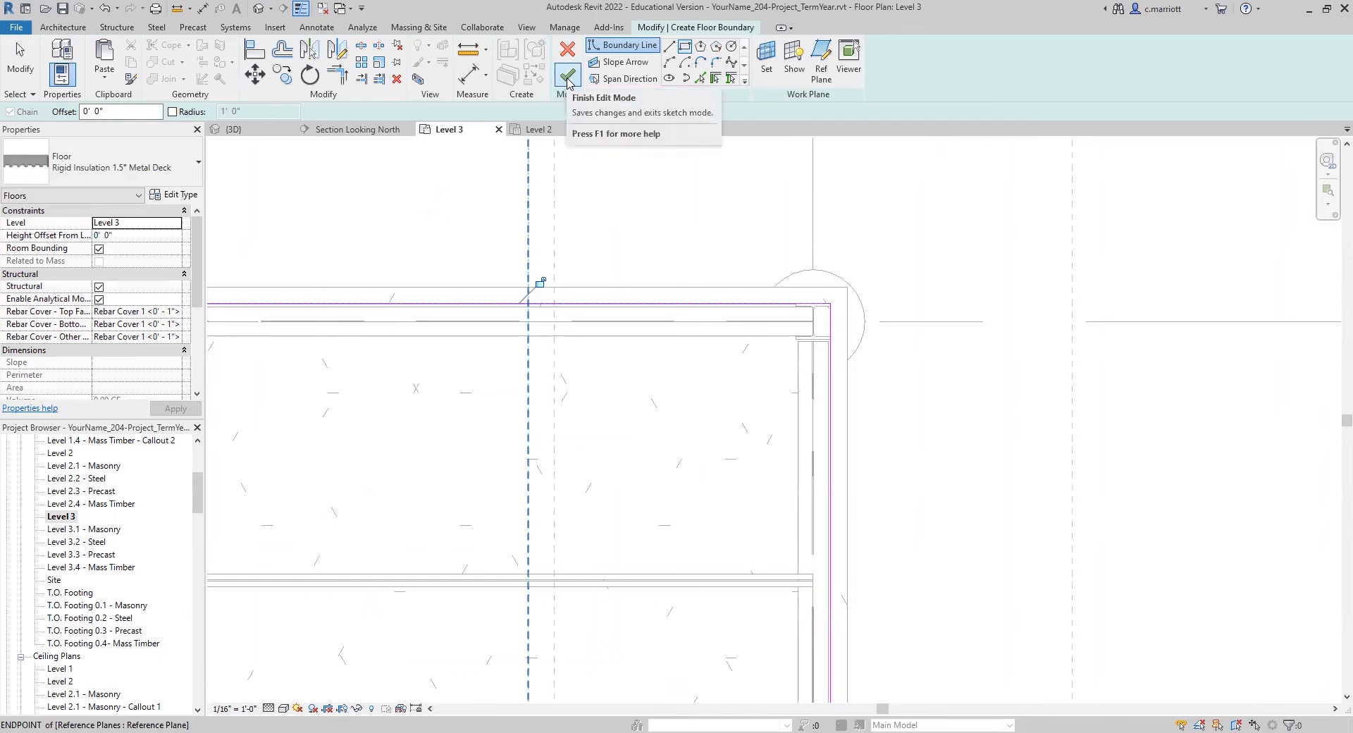
pyautogui.click(568, 80)
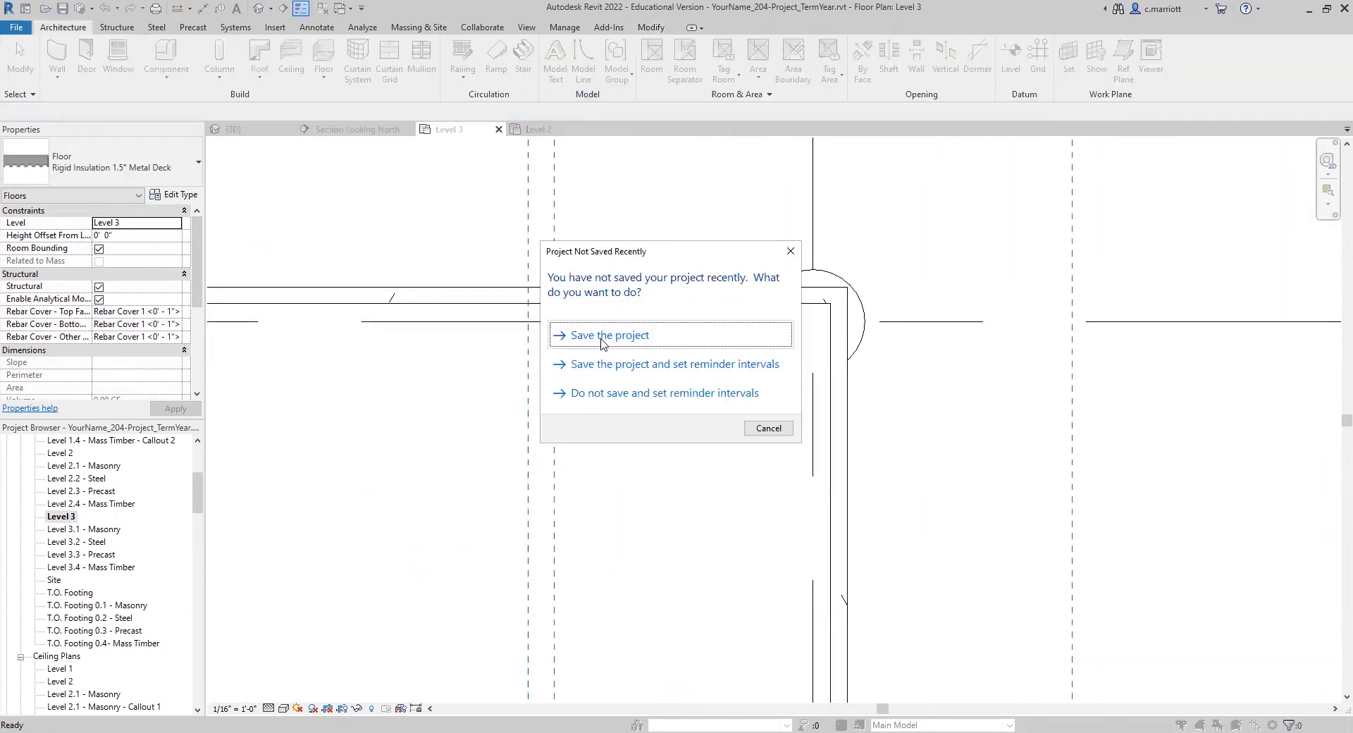
pyautogui.click(755, 429)
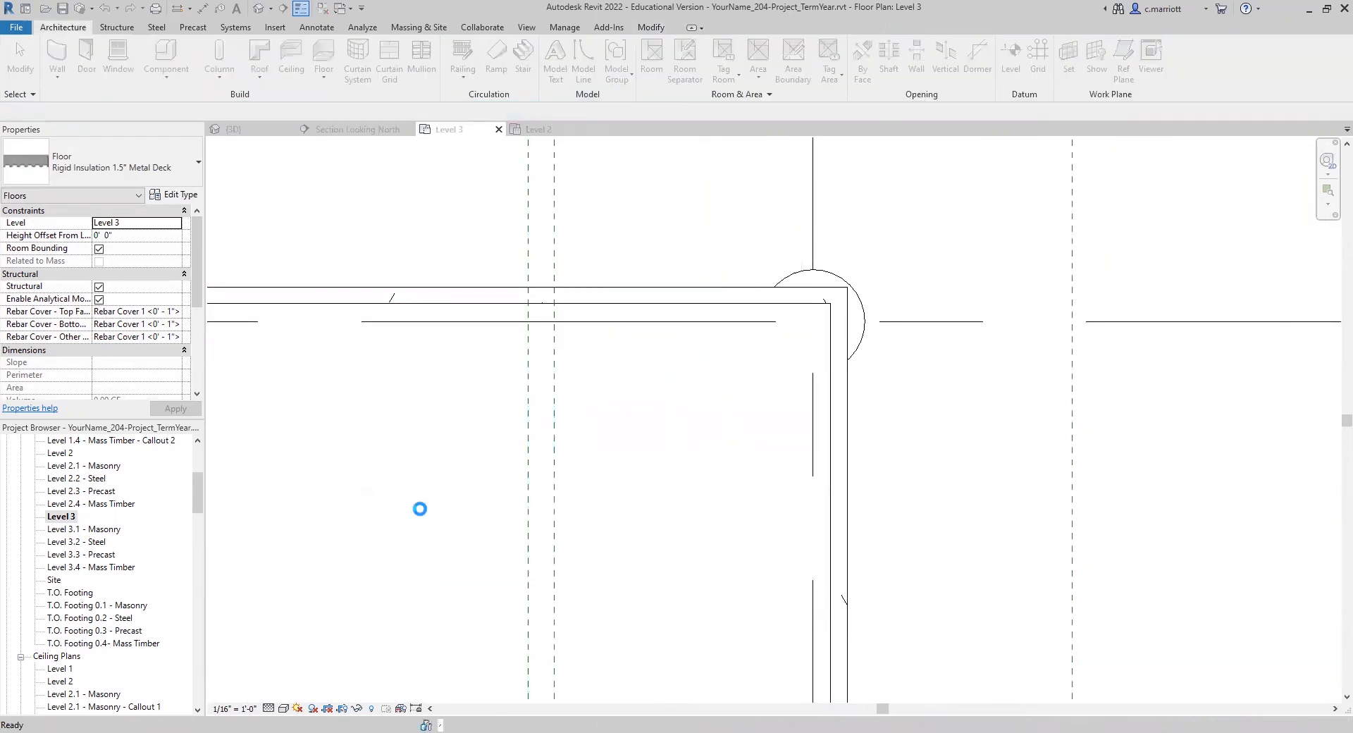
# Step: Select the new rigid insulation roof floor and open the Section Looking North view
pyautogui.click(609, 303)
pyautogui.scroll(-4, 517, 380)
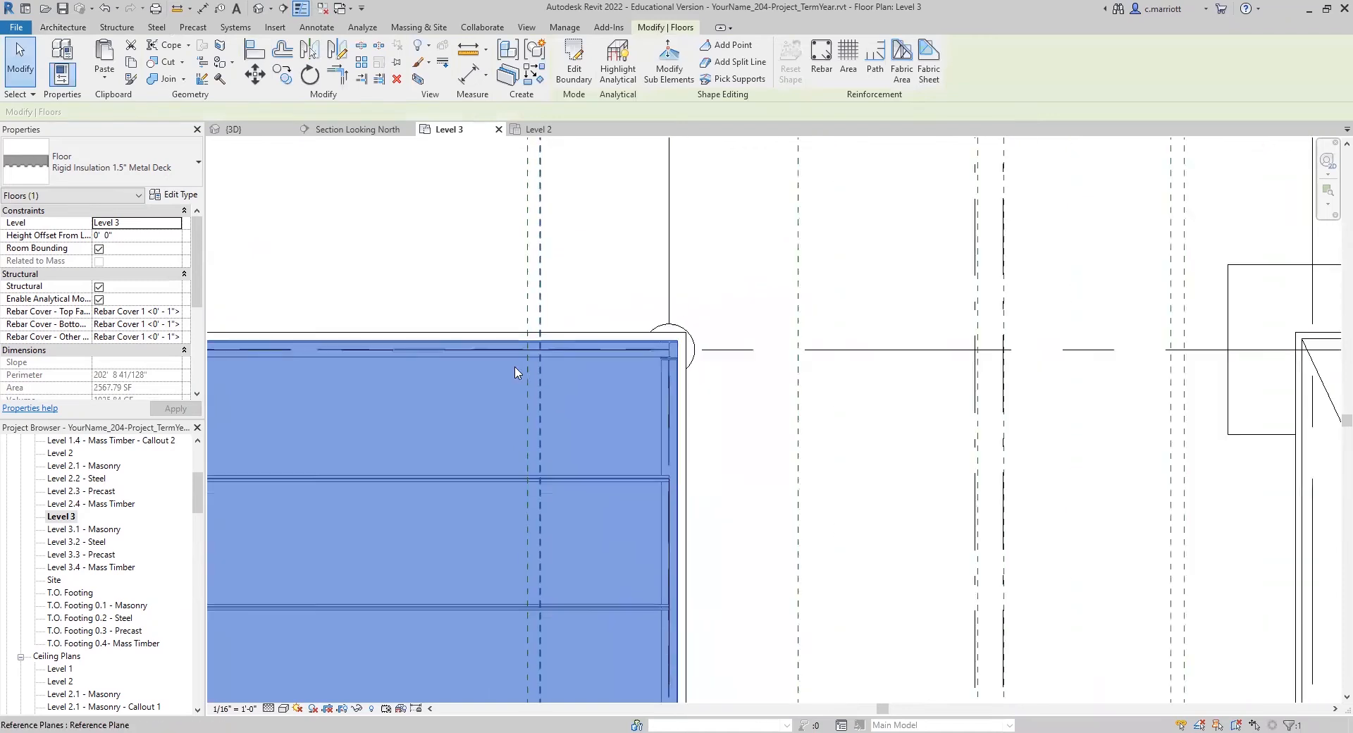
pyautogui.moveTo(453, 265); pyautogui.dragTo(621, 206, button='middle')
pyautogui.scroll(-7, 77, 642)
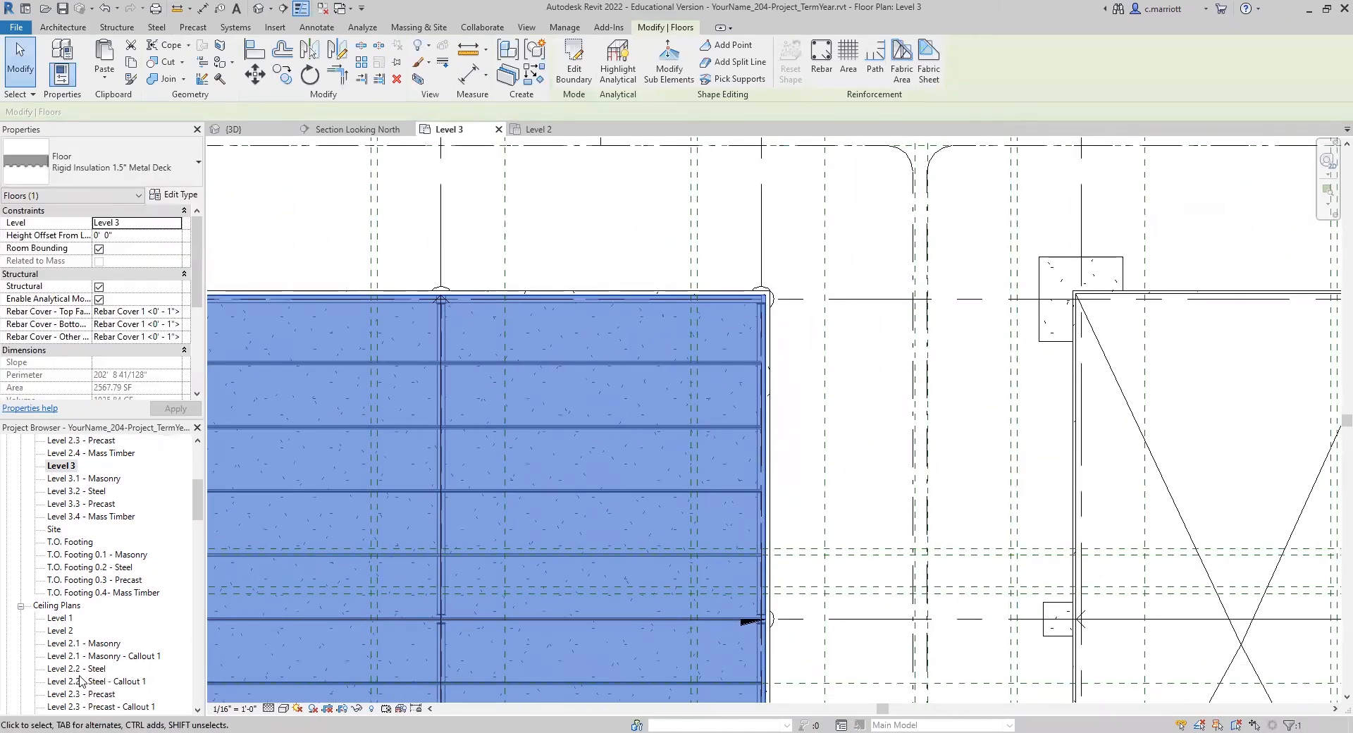
pyautogui.scroll(-2, 81, 667)
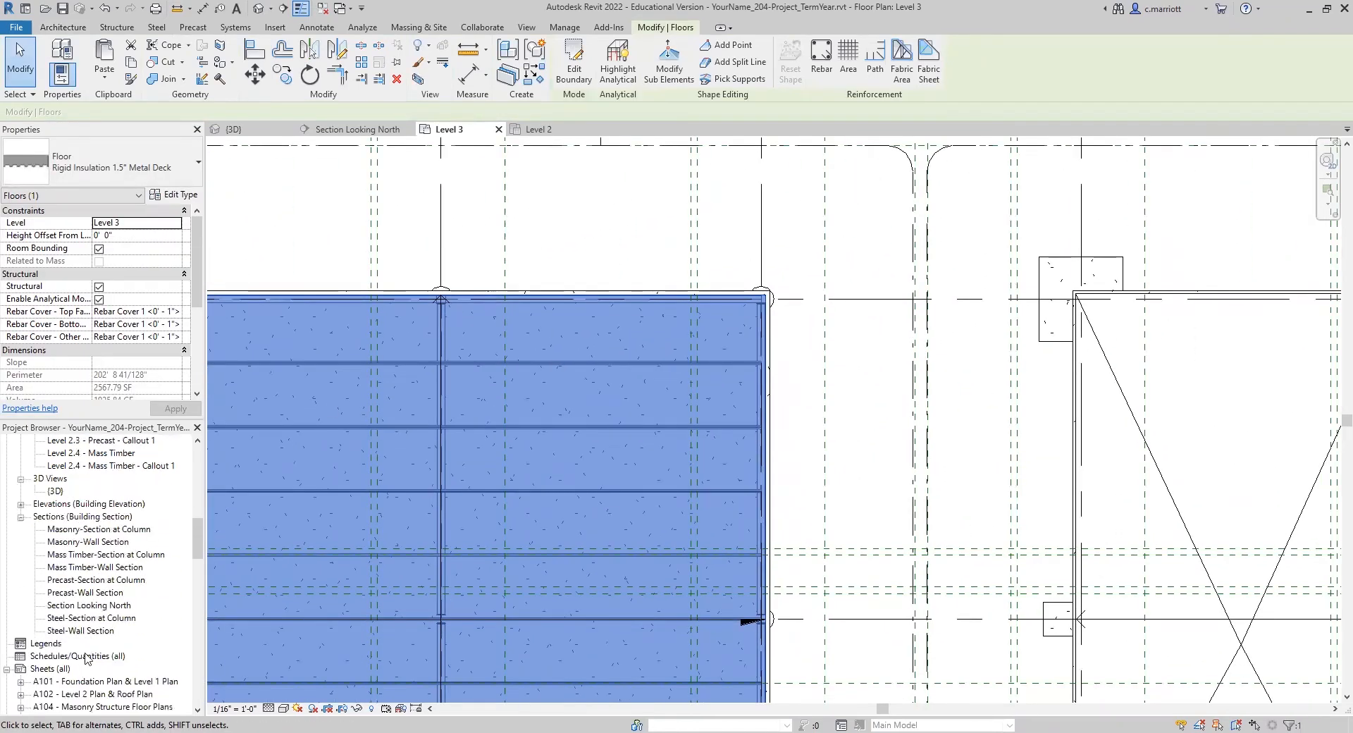
pyautogui.doubleClick(85, 606)
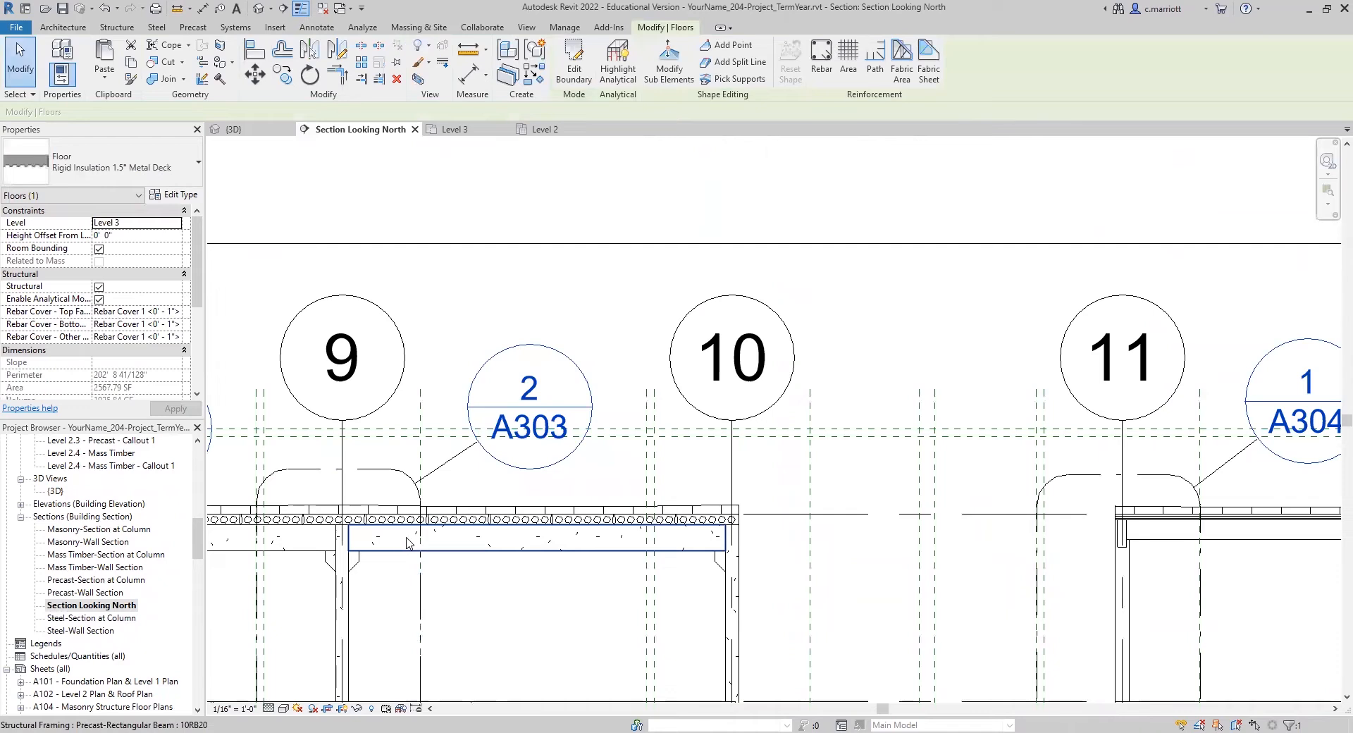
# Step: Set the roof floor's height offset from Level 3 to 0' 7 1/2" so its deck rests on the joists
pyautogui.scroll(-4, 446, 471)
pyautogui.moveTo(309, 309); pyautogui.dragTo(803, 281, button='middle')
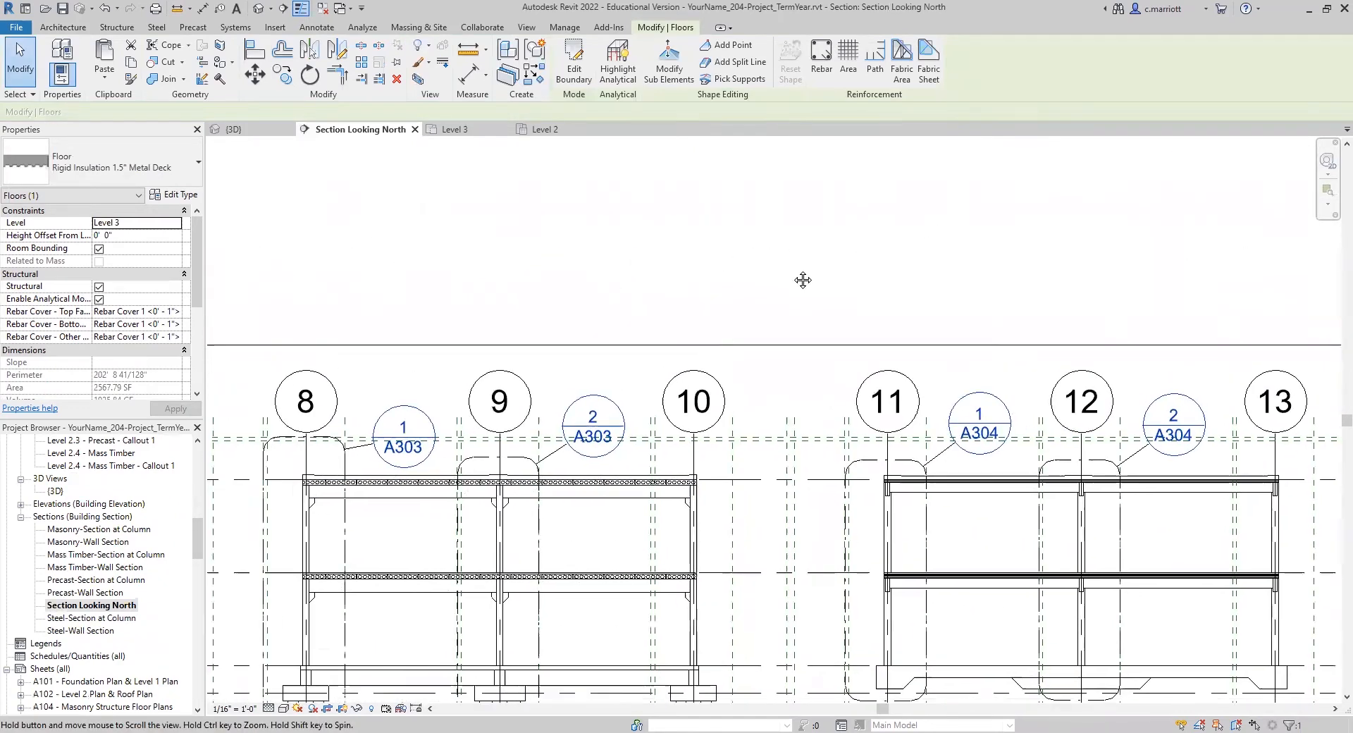
pyautogui.moveTo(447, 432); pyautogui.dragTo(627, 395, button='middle')
pyautogui.scroll(3, 409, 459)
pyautogui.moveTo(384, 520); pyautogui.dragTo(656, 596, button='middle')
pyautogui.scroll(6, 499, 468)
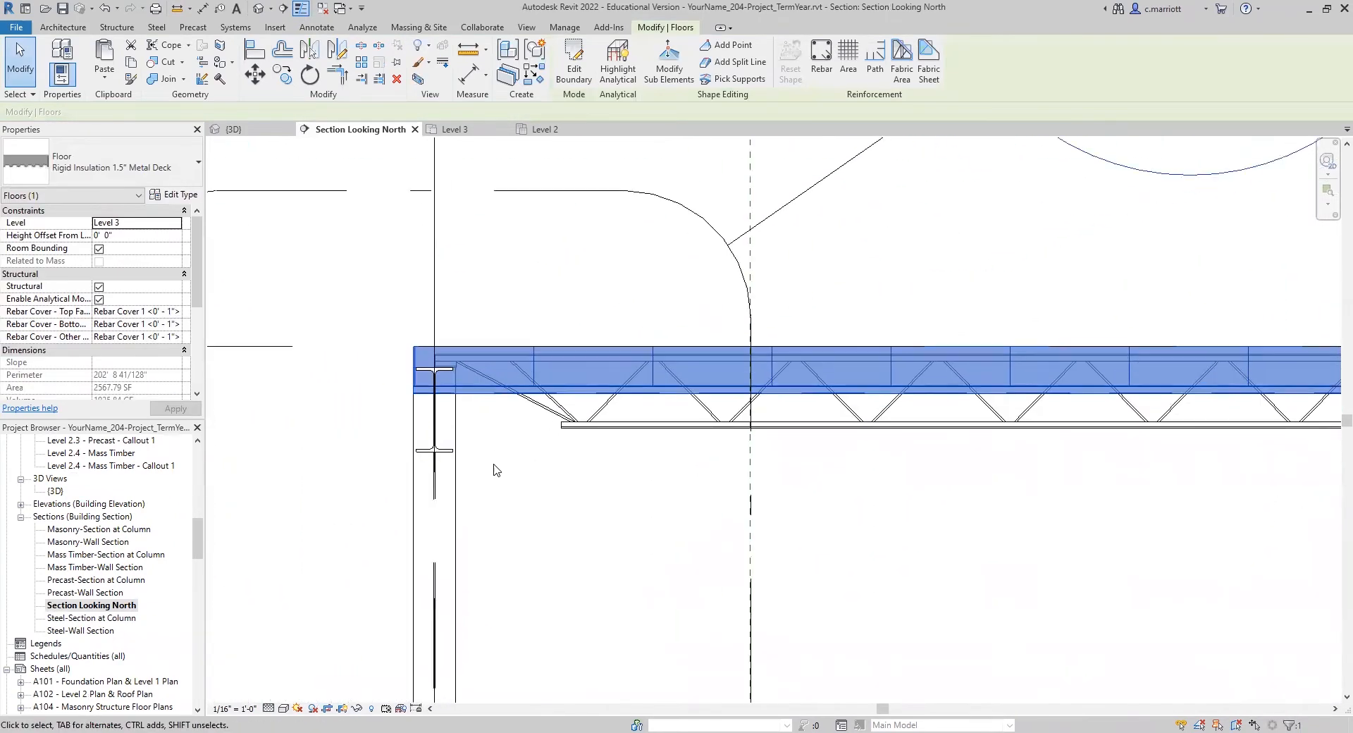
pyautogui.scroll(1, 448, 458)
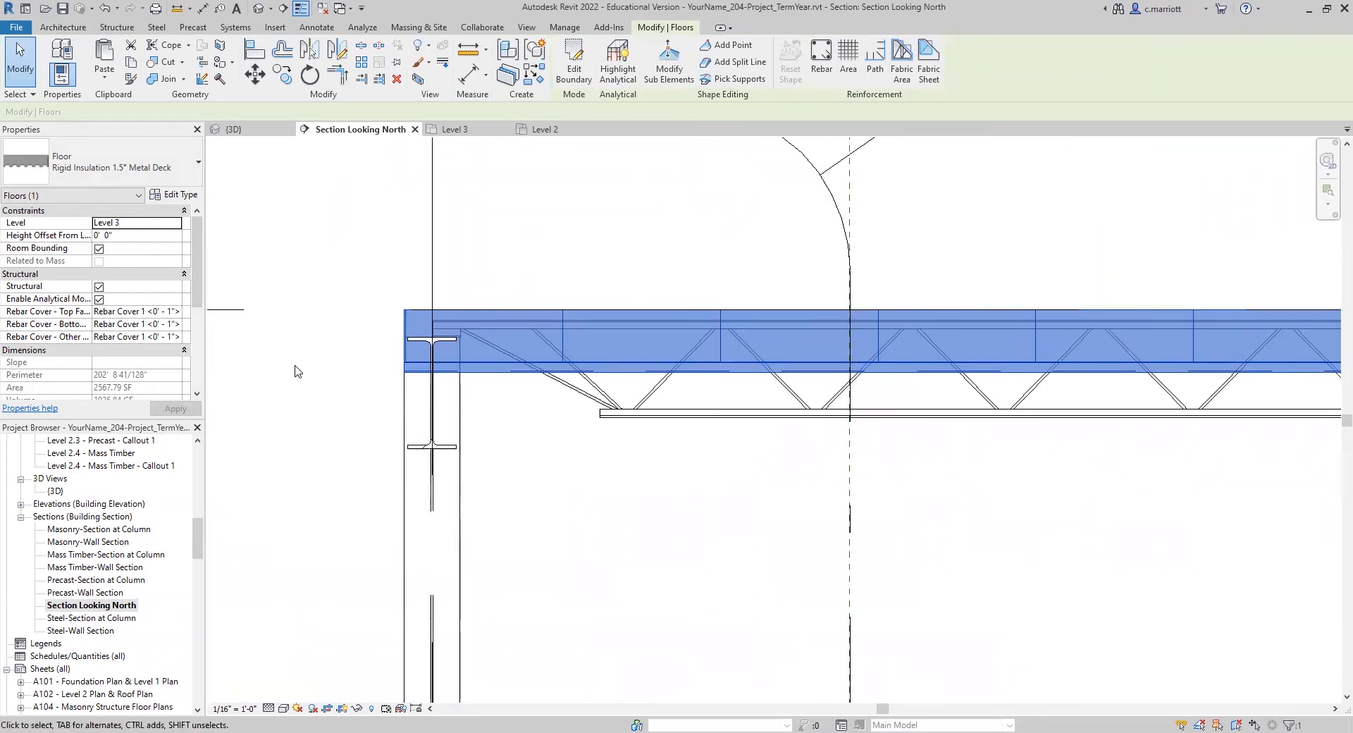
pyautogui.click(120, 235)
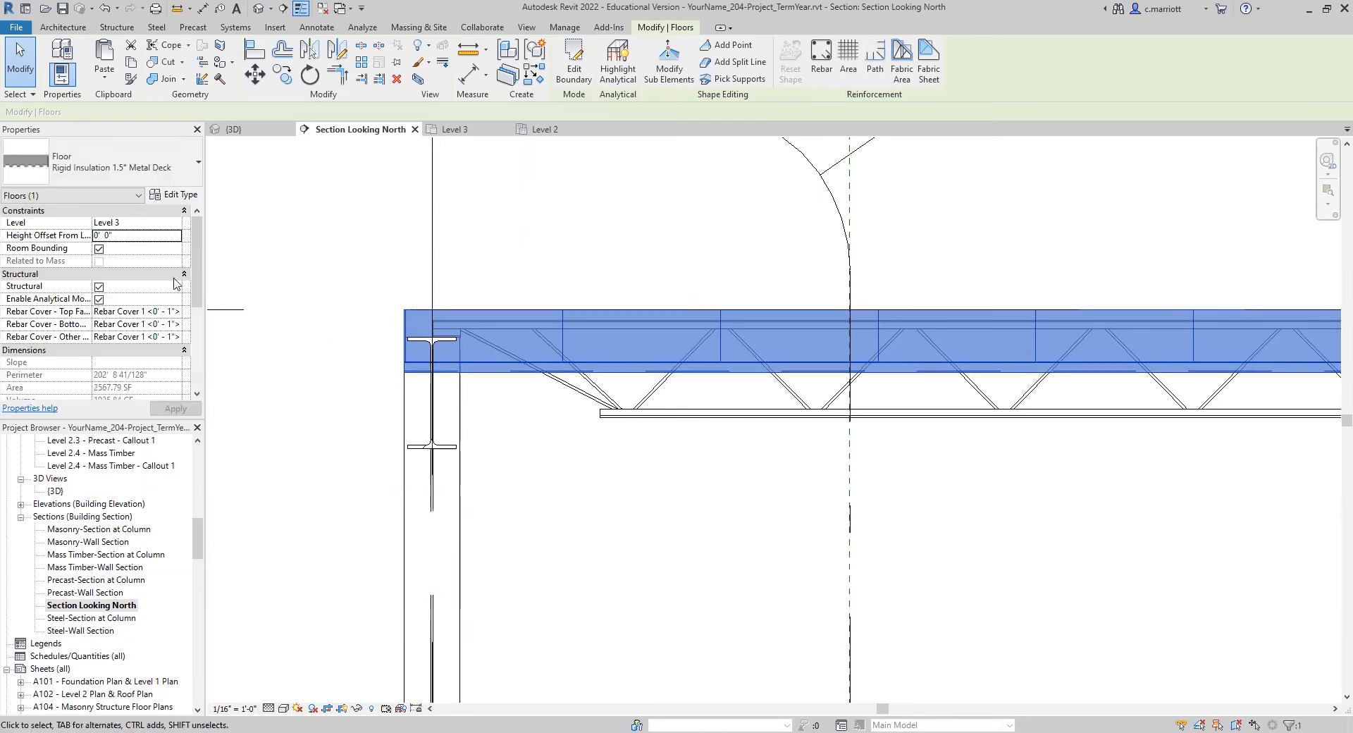
pyautogui.click(129, 238)
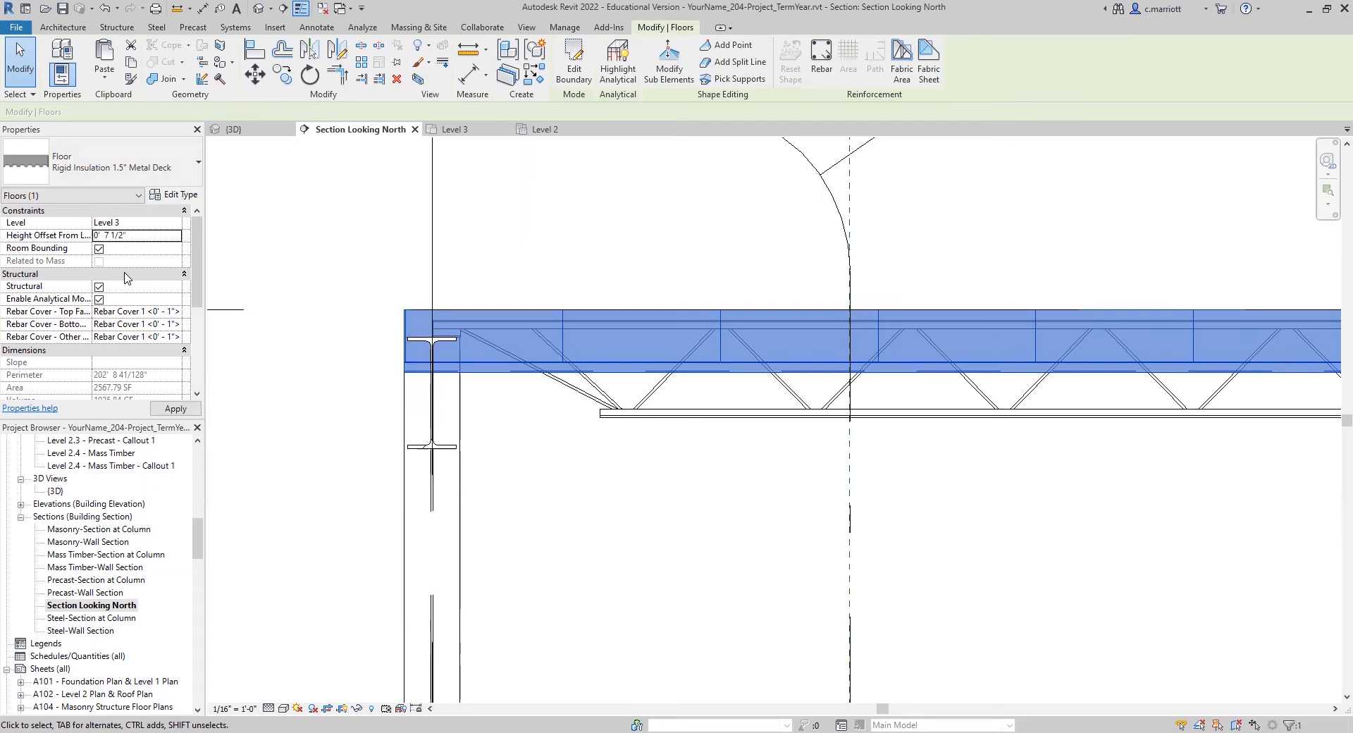
pyautogui.press('Return')
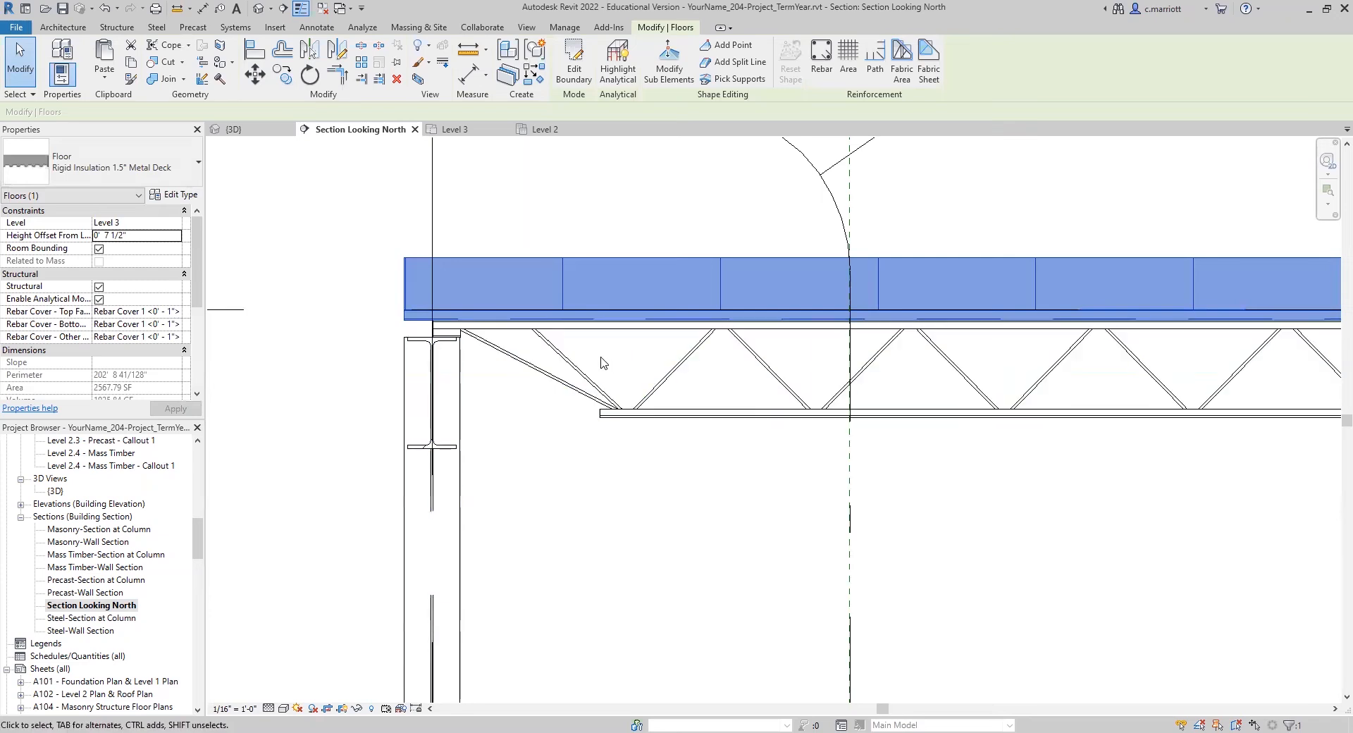
# Step: Examine how the raised roof floor sits on the joists across the steel building in section
pyautogui.scroll(5, 451, 317)
pyautogui.scroll(-7, 430, 328)
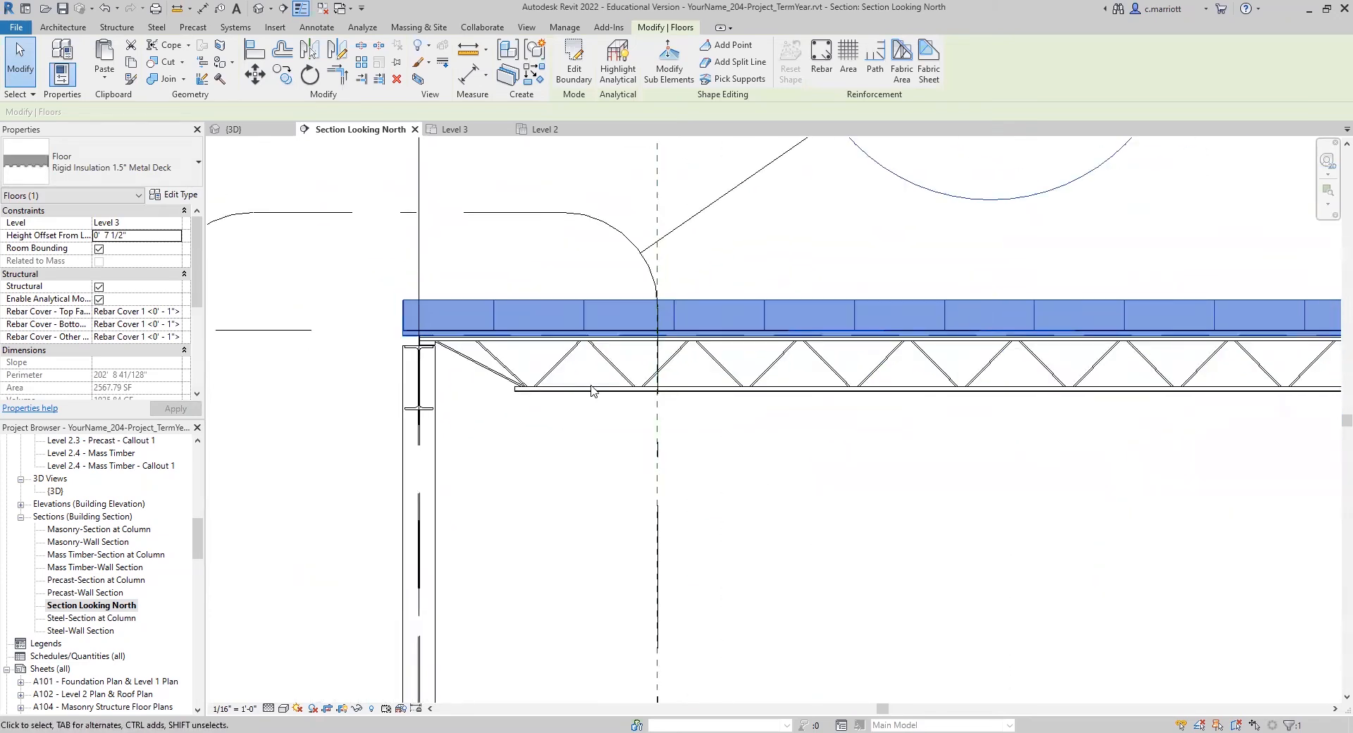
pyautogui.scroll(-6, 594, 391)
pyautogui.moveTo(642, 470); pyautogui.dragTo(423, 472, button='middle')
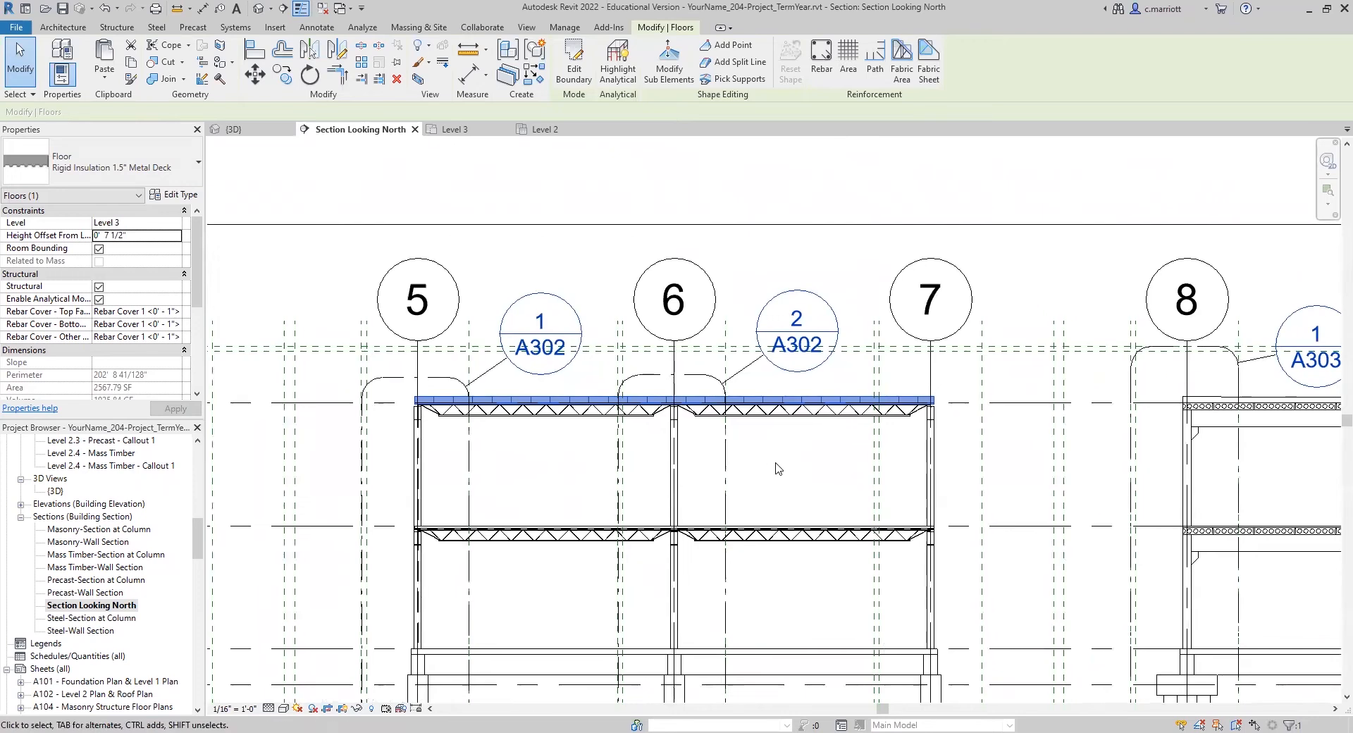
pyautogui.moveTo(539, 519); pyautogui.dragTo(432, 516, button='middle')
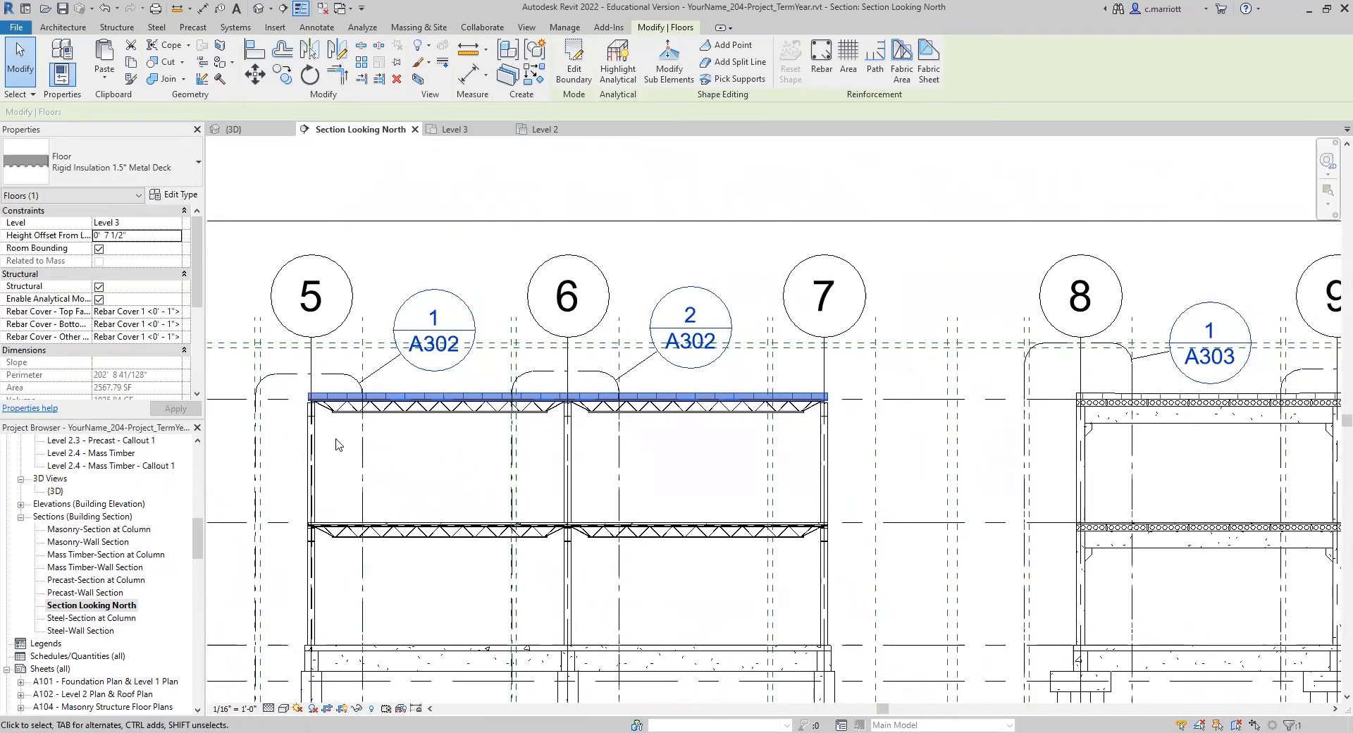
pyautogui.scroll(1, 92, 536)
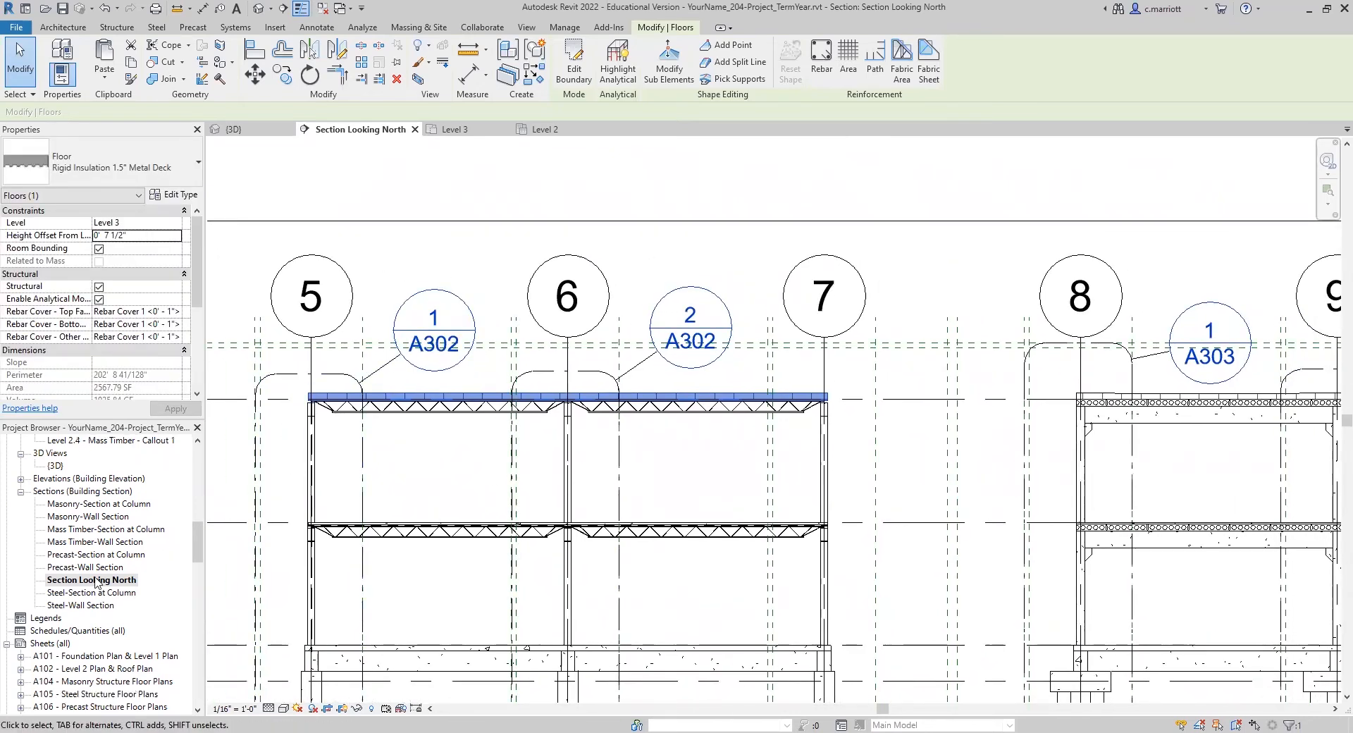
pyautogui.scroll(4, 92, 535)
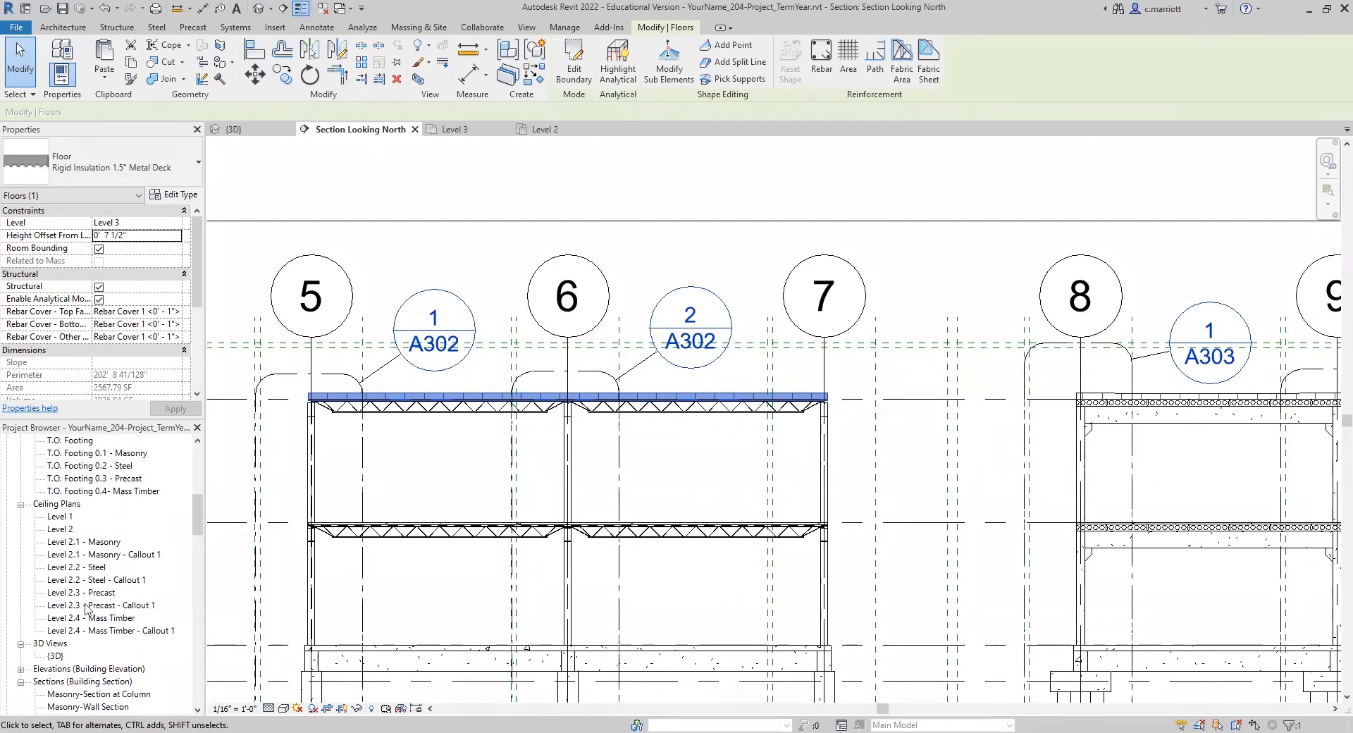
# Step: Examine the steel building's roof floor in the Level 2 reflected ceiling plan
pyautogui.doubleClick(56, 530)
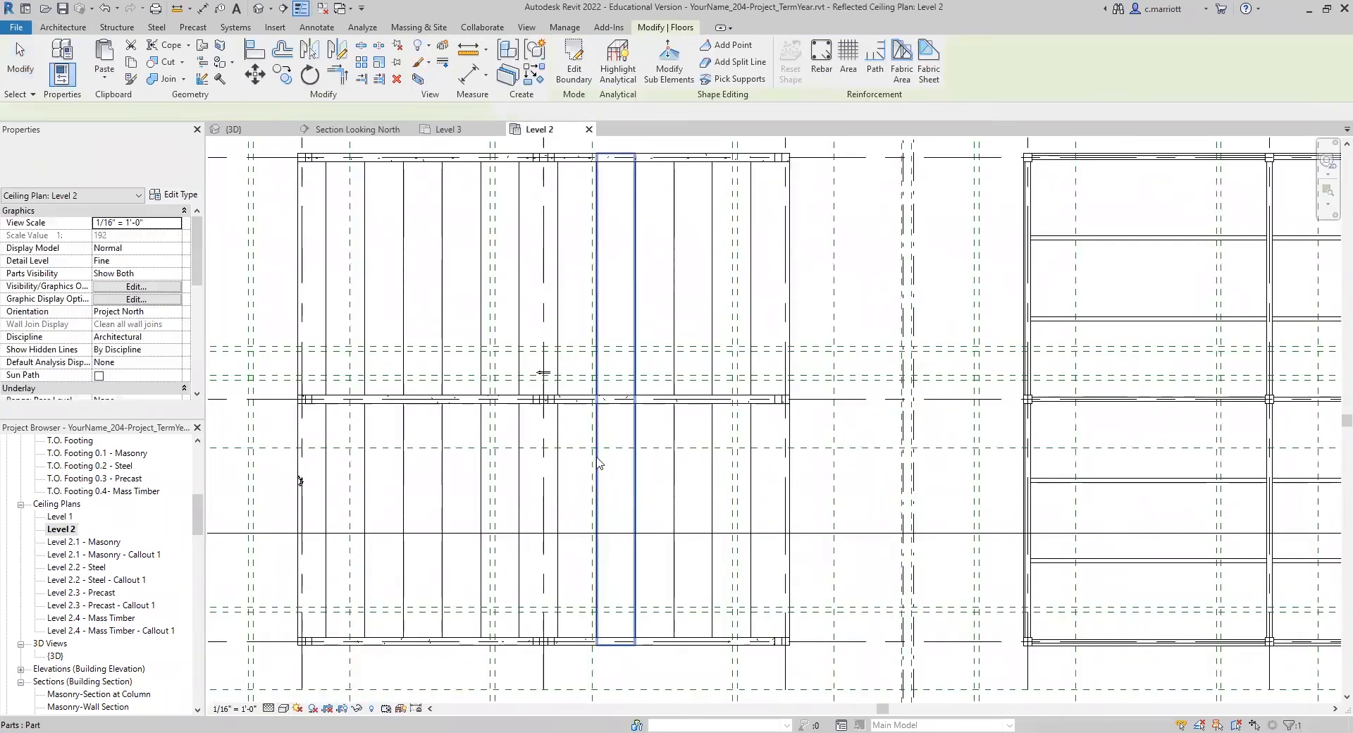
pyautogui.scroll(-3, 590, 443)
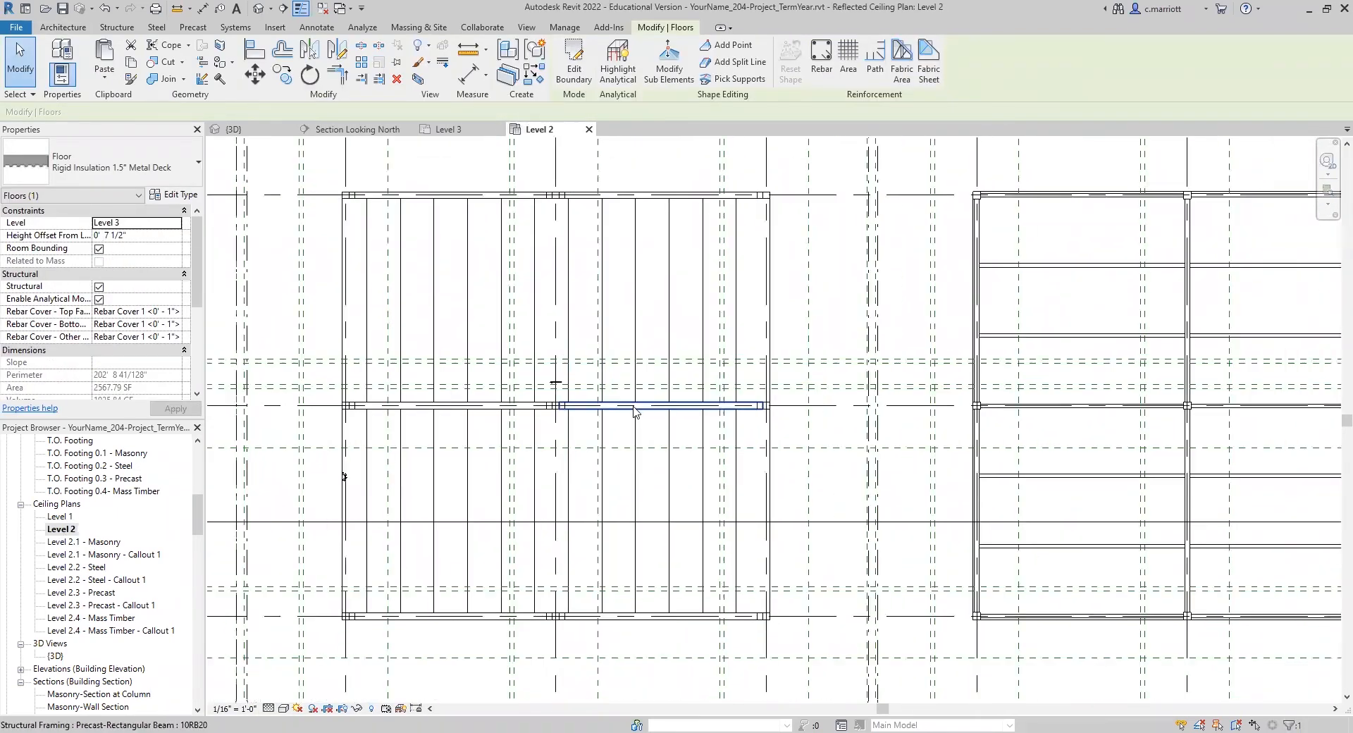
pyautogui.moveTo(530, 307); pyautogui.dragTo(679, 306, button='middle')
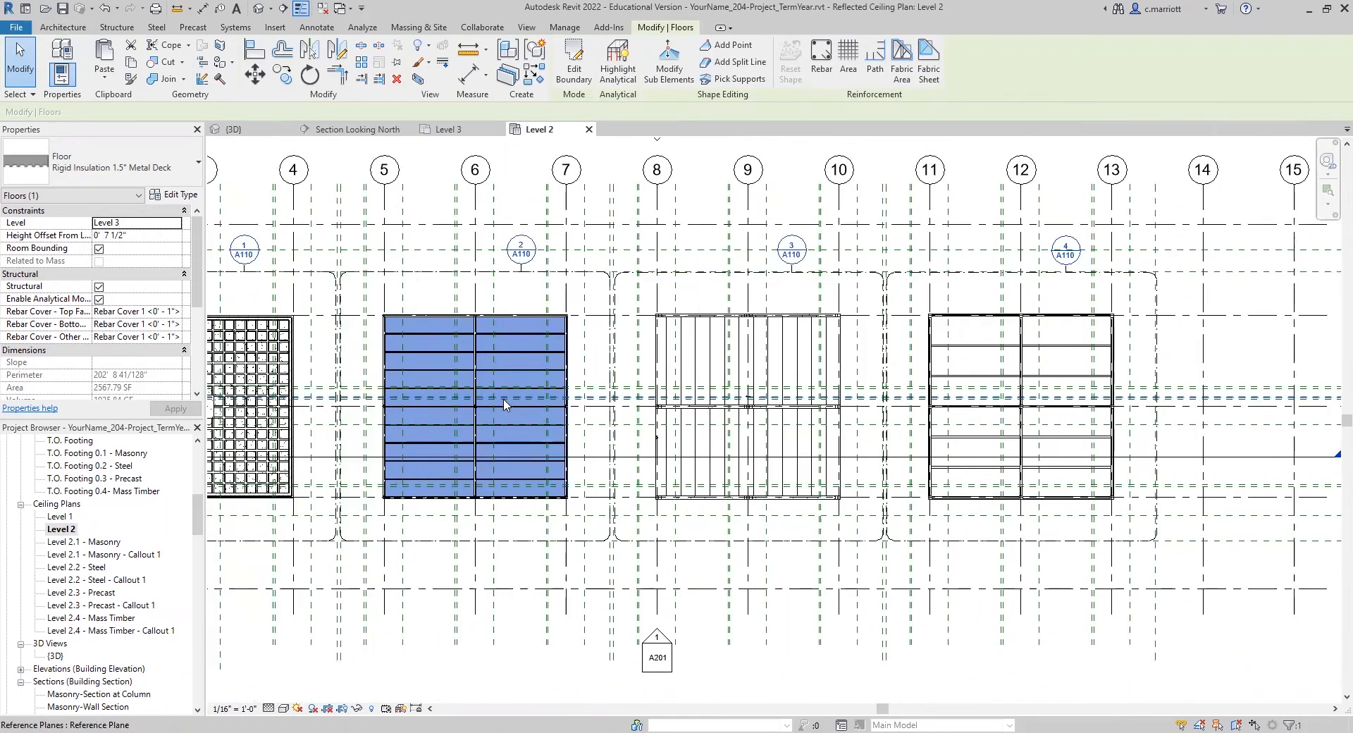
pyautogui.scroll(4, 525, 402)
pyautogui.moveTo(578, 367); pyautogui.dragTo(598, 461, button='middle')
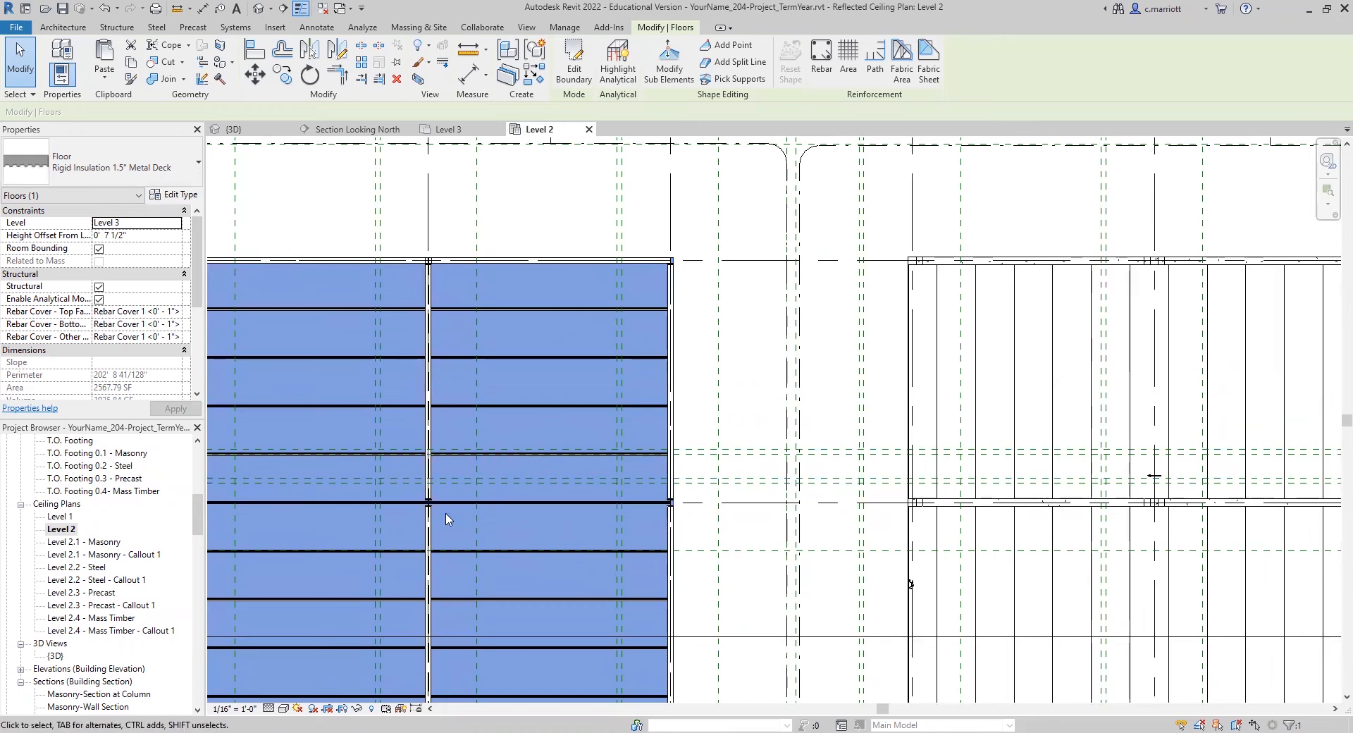
pyautogui.scroll(-1, 428, 503)
pyautogui.scroll(-2, 463, 451)
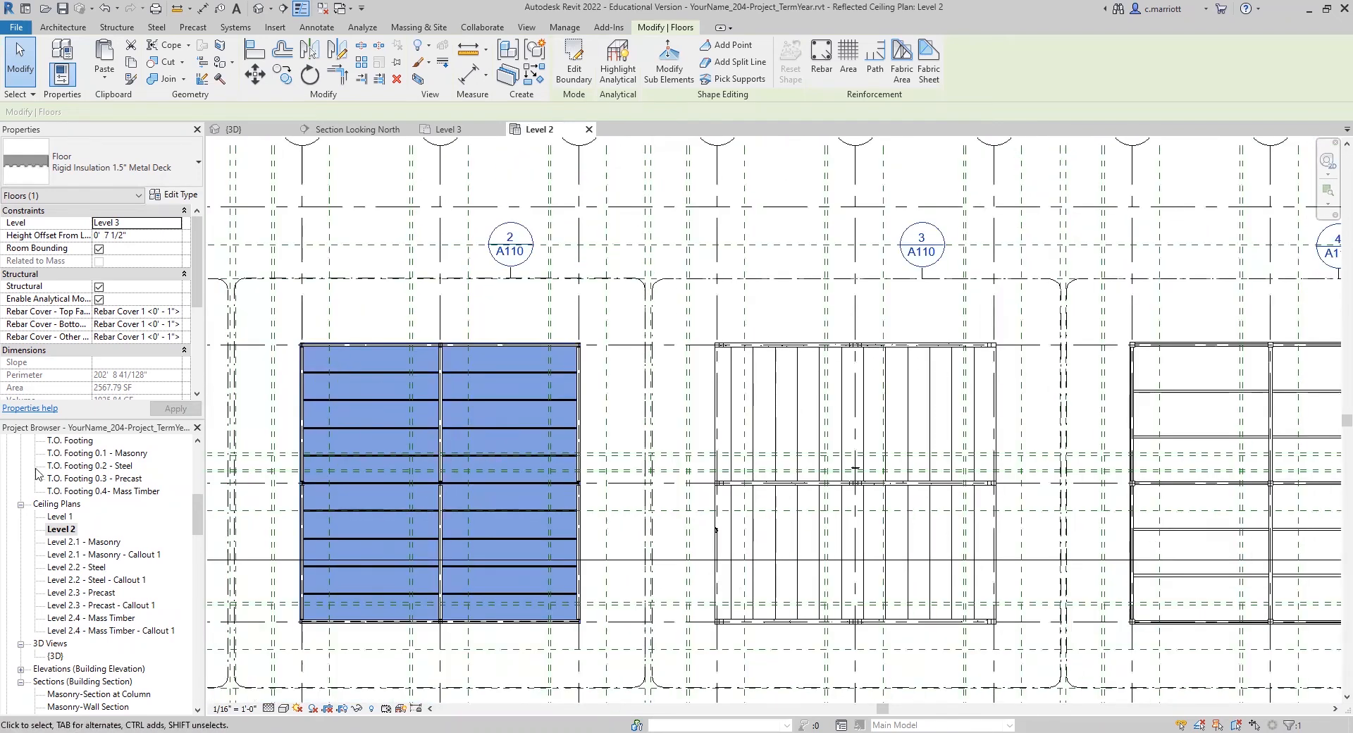
# Step: Open the Level 3 floor plan and select the steel building's rigid insulation roof floor
pyautogui.moveTo(193, 510); pyautogui.dragTo(191, 465)
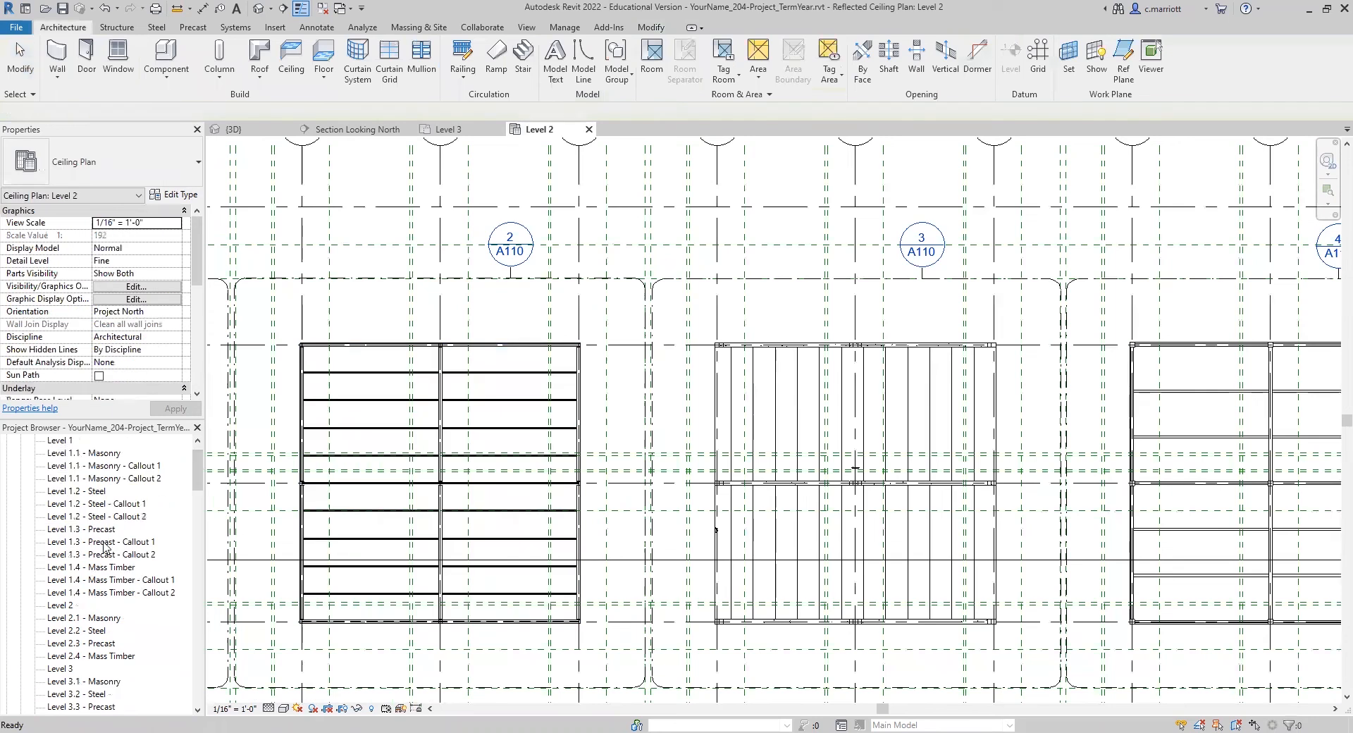
pyautogui.scroll(-1, 86, 620)
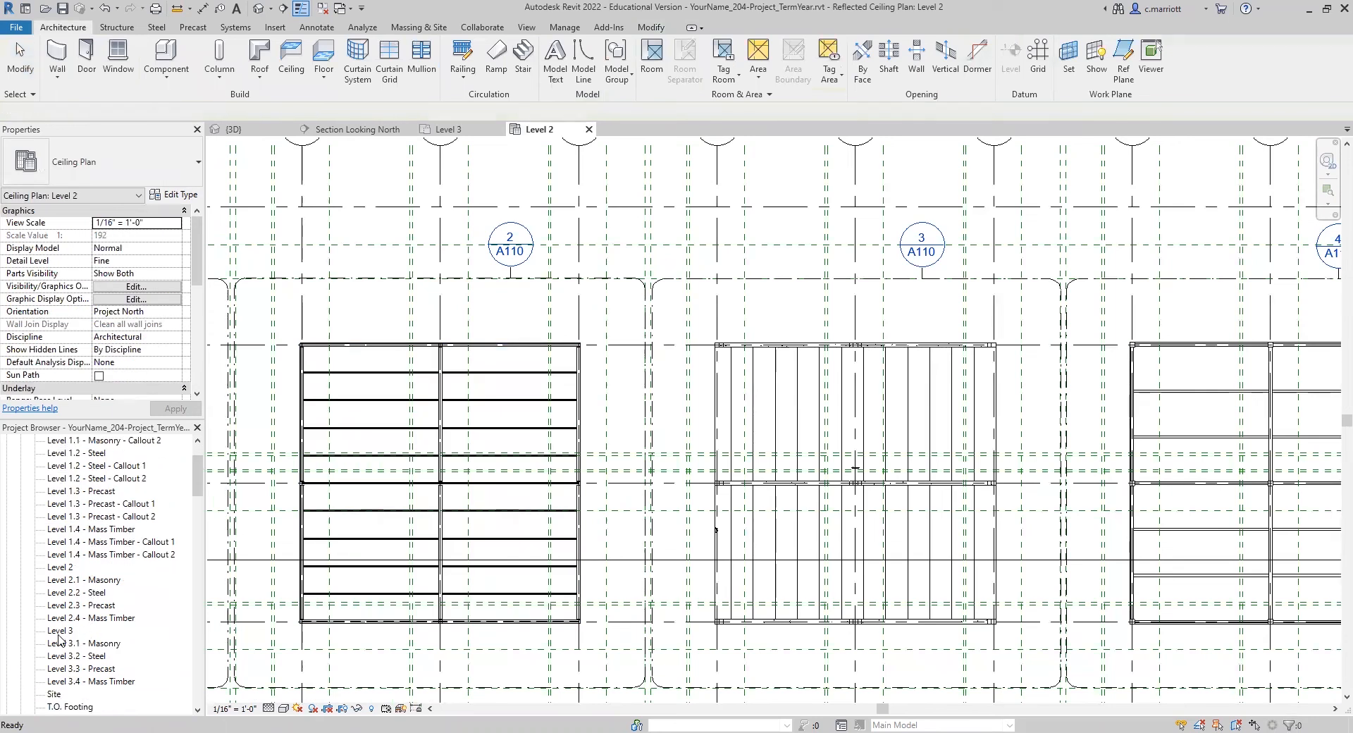
pyautogui.doubleClick(60, 631)
pyautogui.click(619, 354)
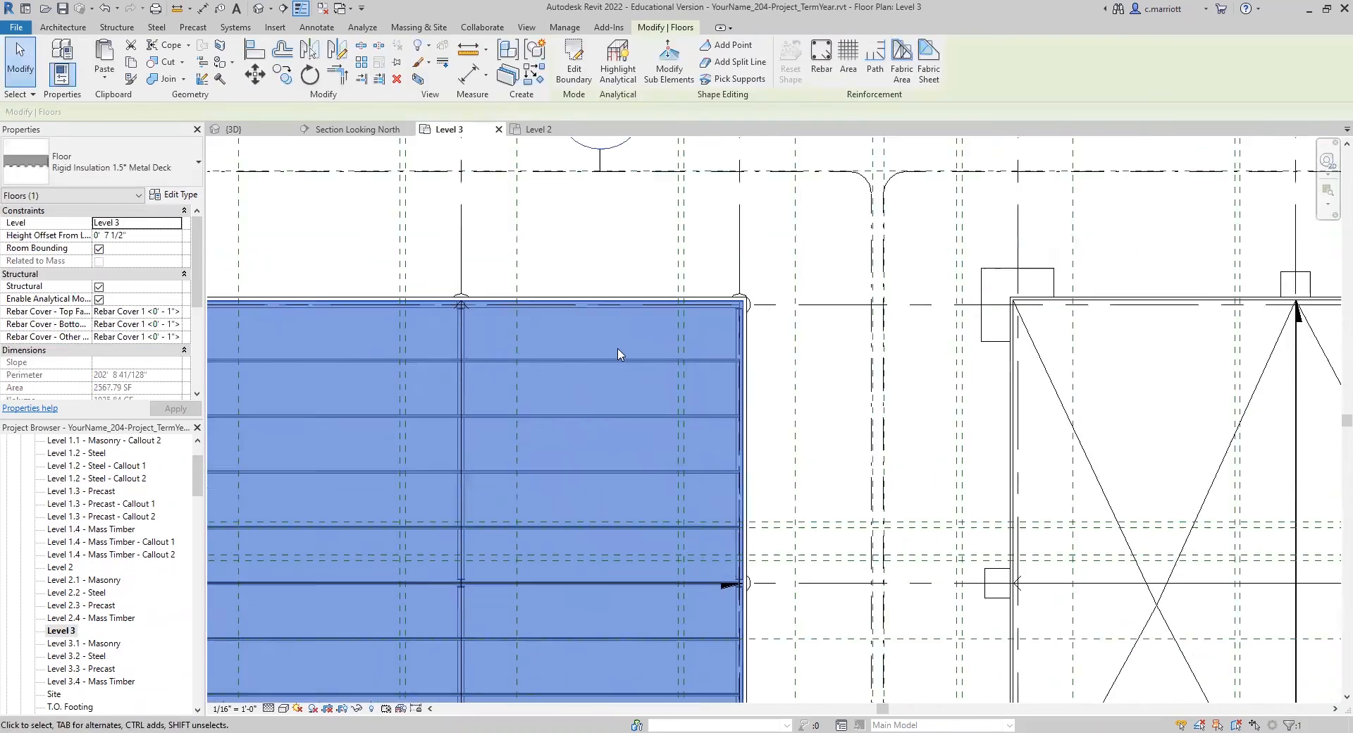
# Step: Add a slab shape point at the center of the steel roof floor, where the middle grid lines cross
pyautogui.scroll(-2, 619, 354)
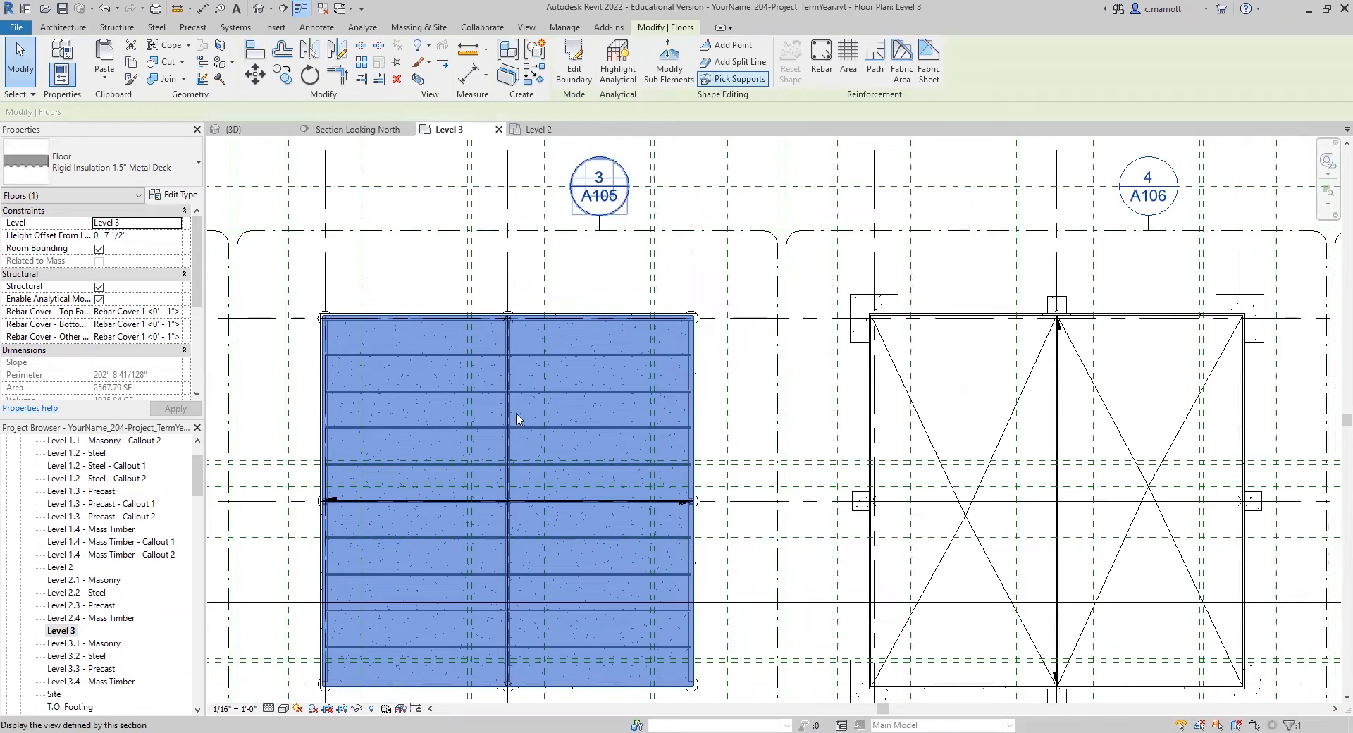
pyautogui.scroll(3, 505, 523)
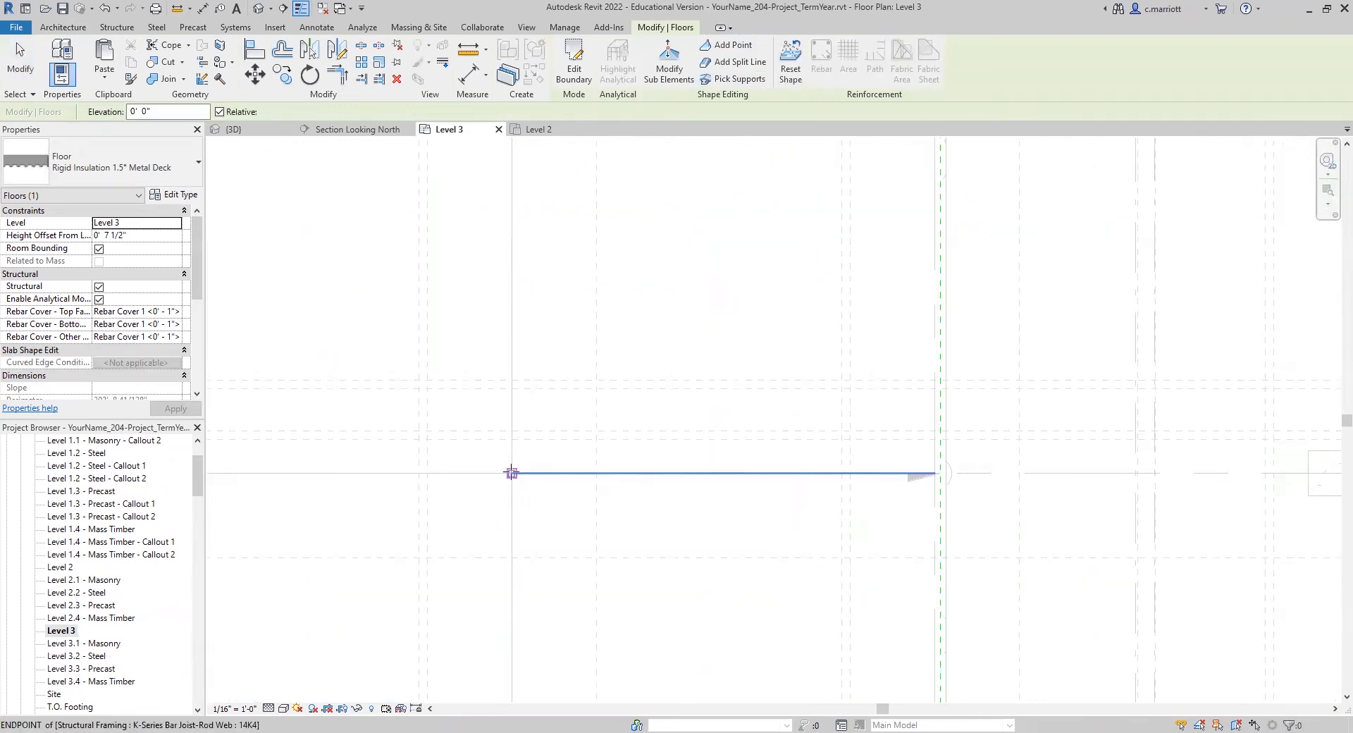
pyautogui.click(512, 472)
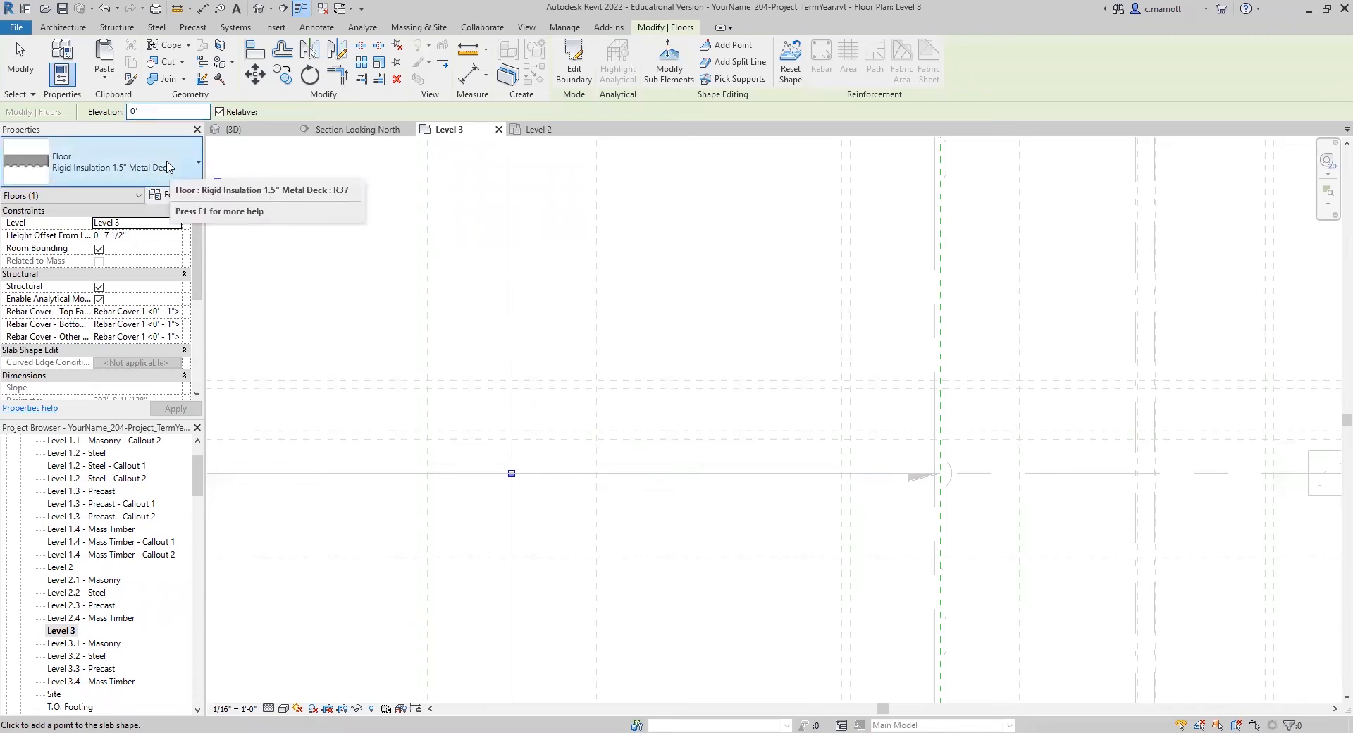
pyautogui.press('BackSpace')
pyautogui.press('BackSpace')
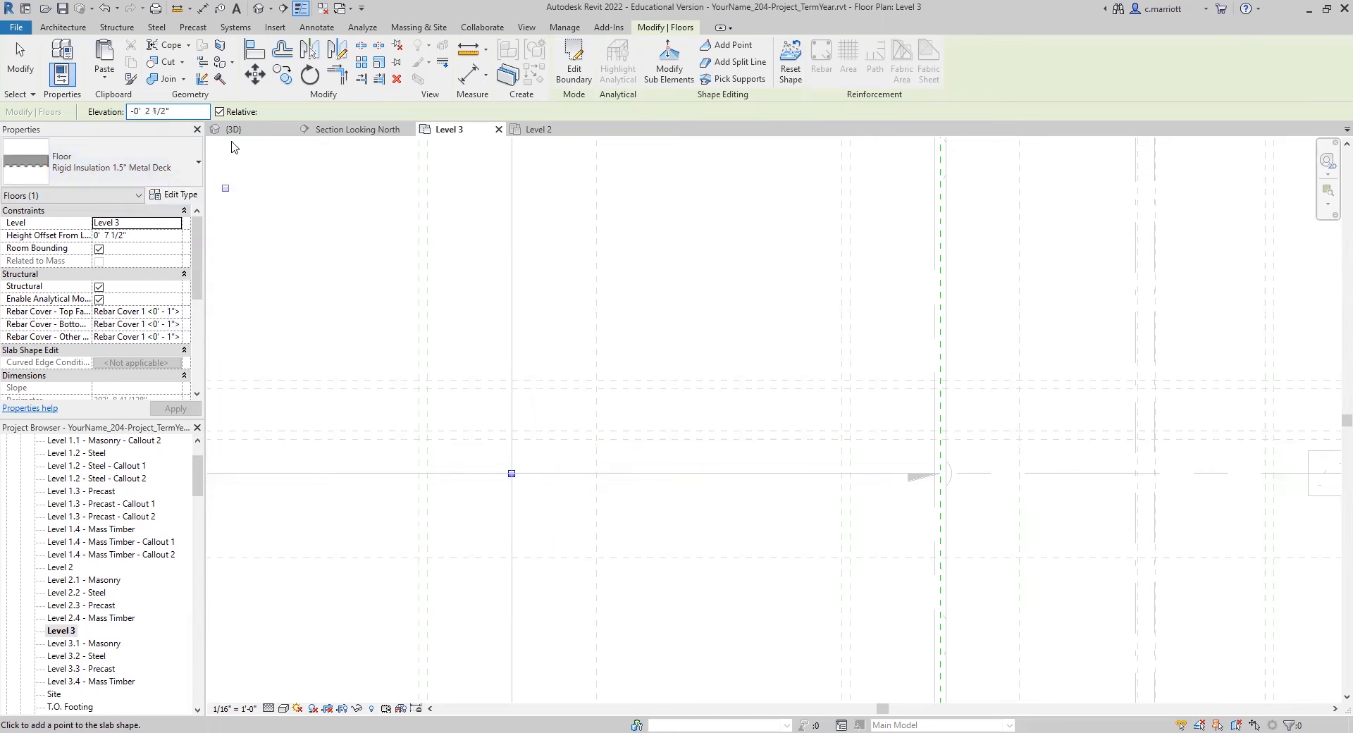
pyautogui.click(255, 75)
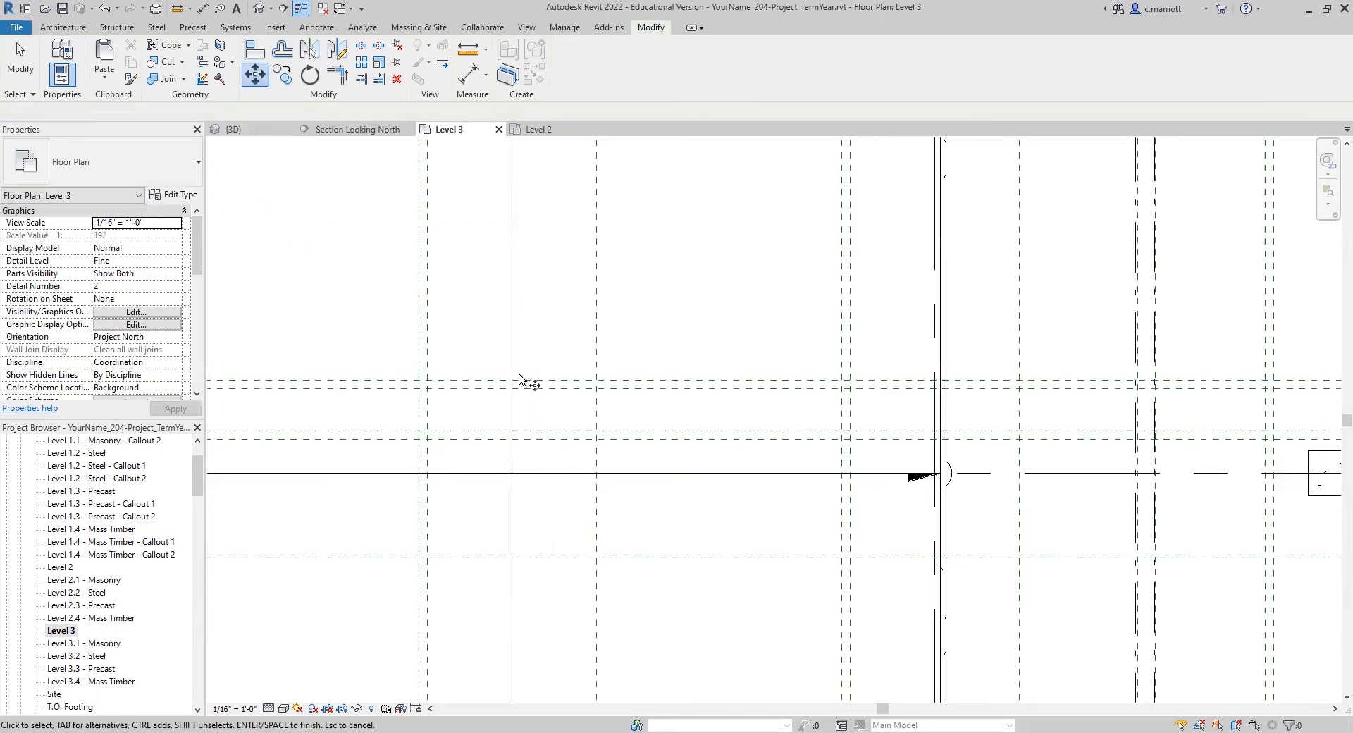
pyautogui.click(945, 472)
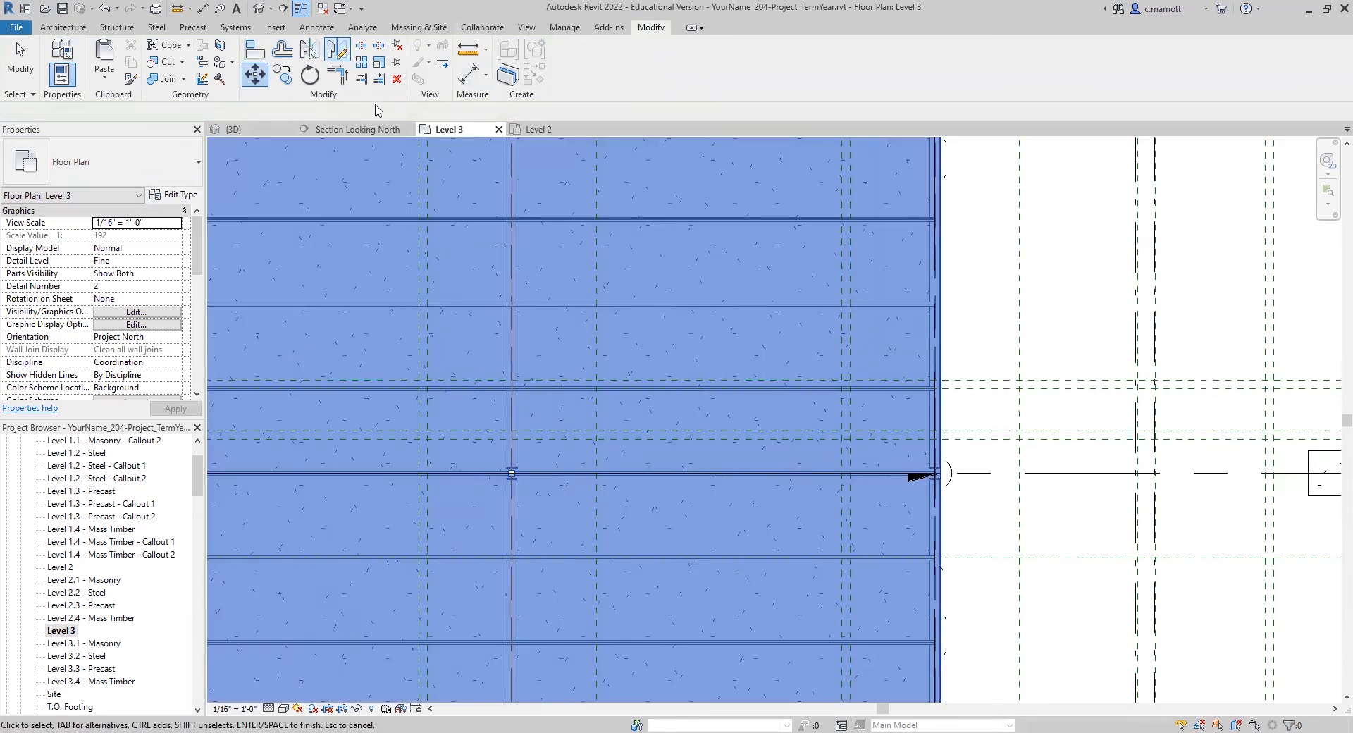
pyautogui.press('Escape')
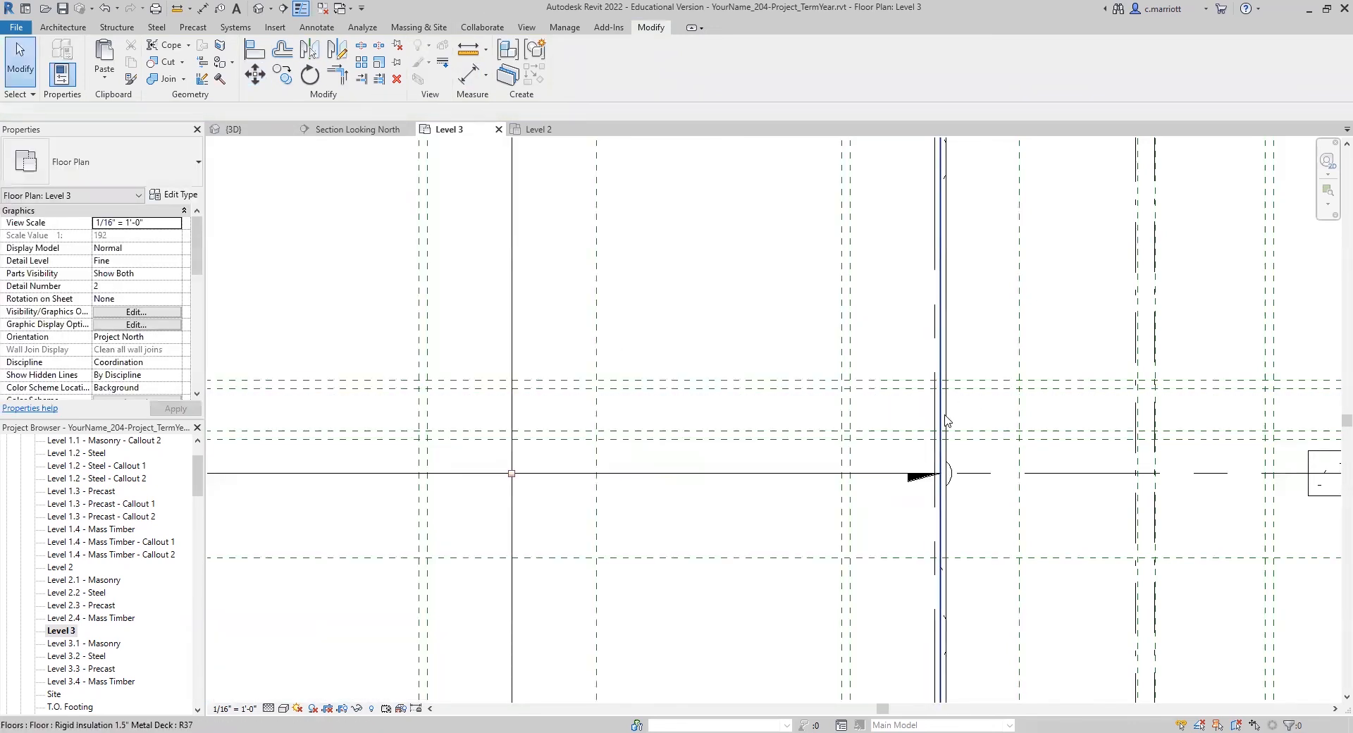
# Step: Move the steel roof floor's center shape point 12.5' toward grid 7 and 2.5' toward grid B
pyautogui.click(945, 420)
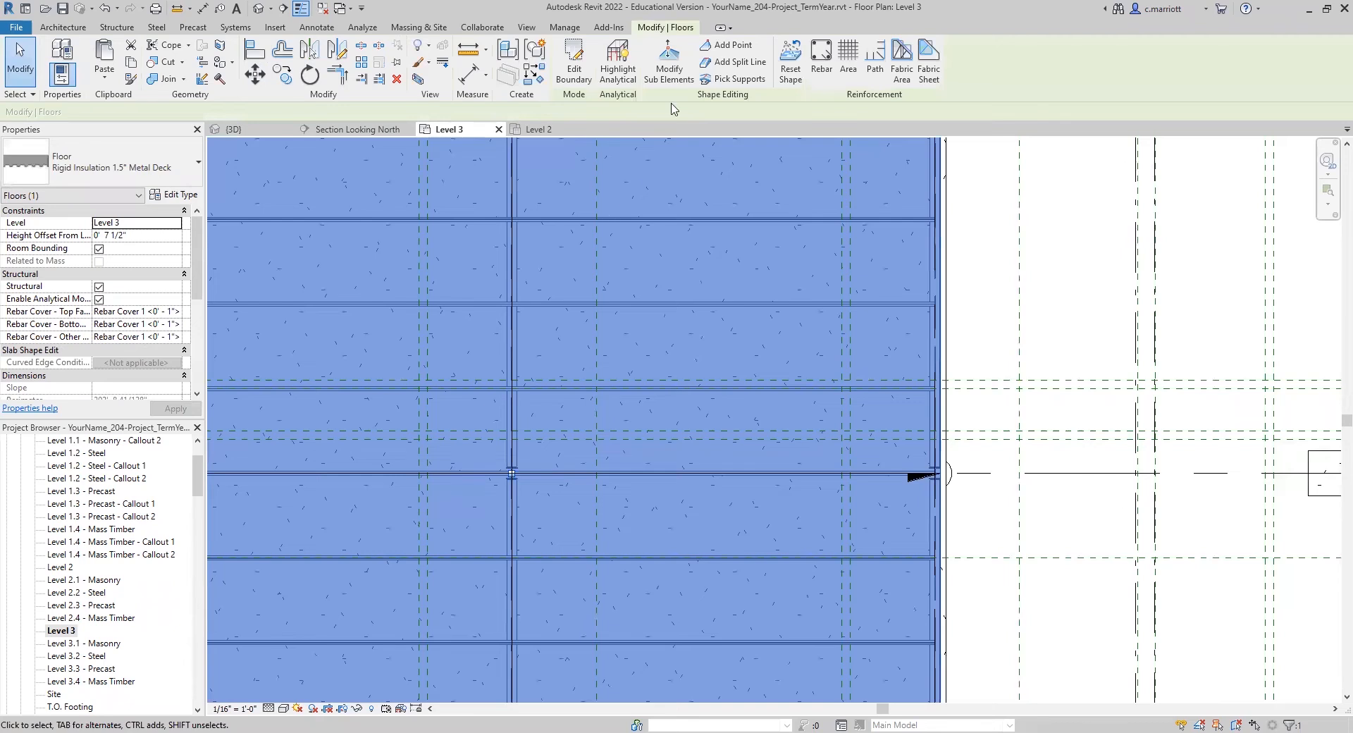
pyautogui.click(669, 69)
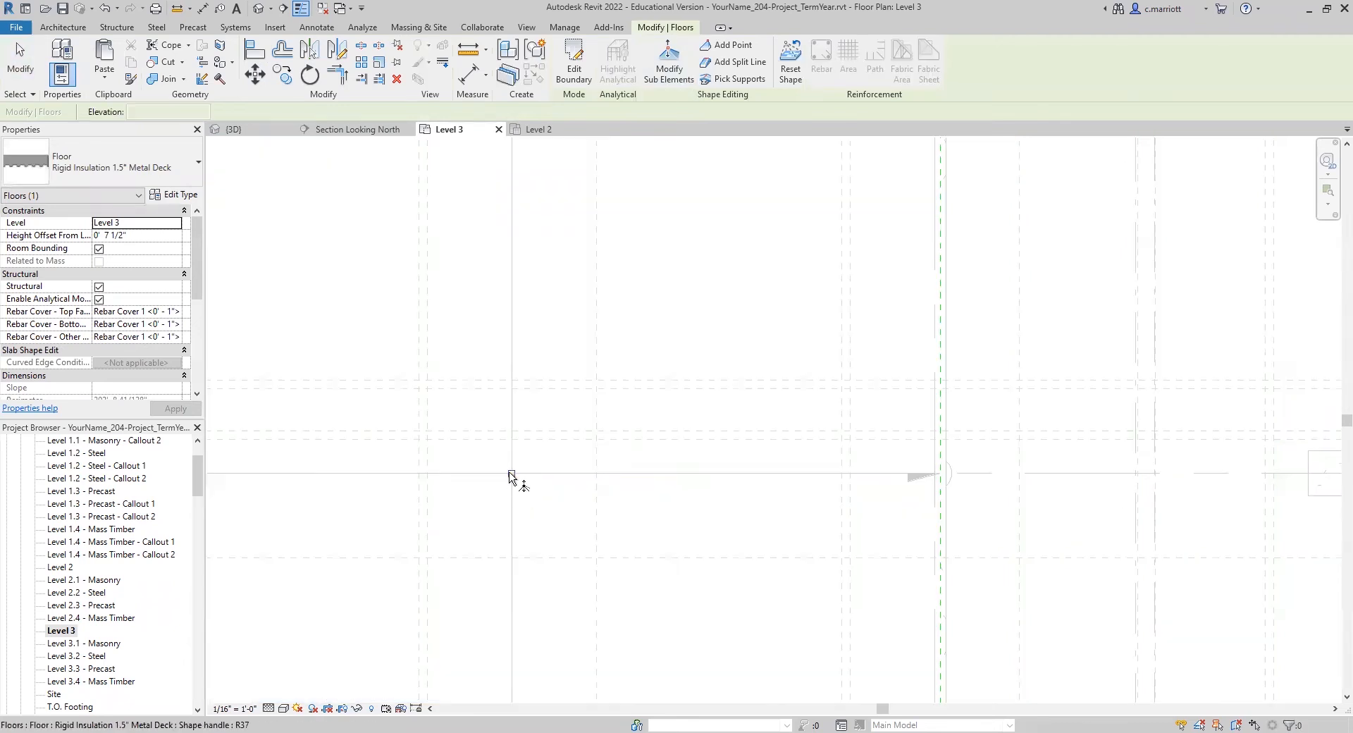
pyautogui.click(511, 474)
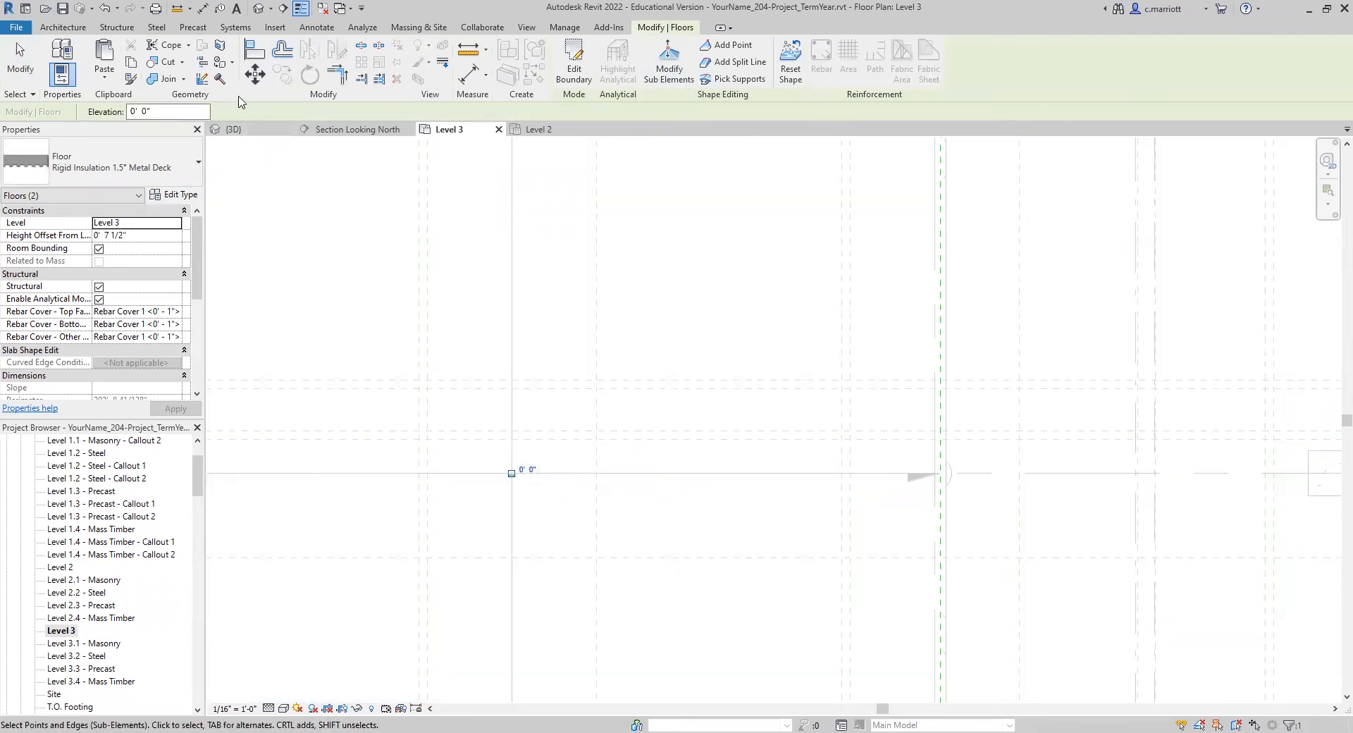
pyautogui.click(642, 340)
pyautogui.write("12.5'")
pyautogui.press('Return')
pyautogui.click(258, 80)
pyautogui.click(694, 349)
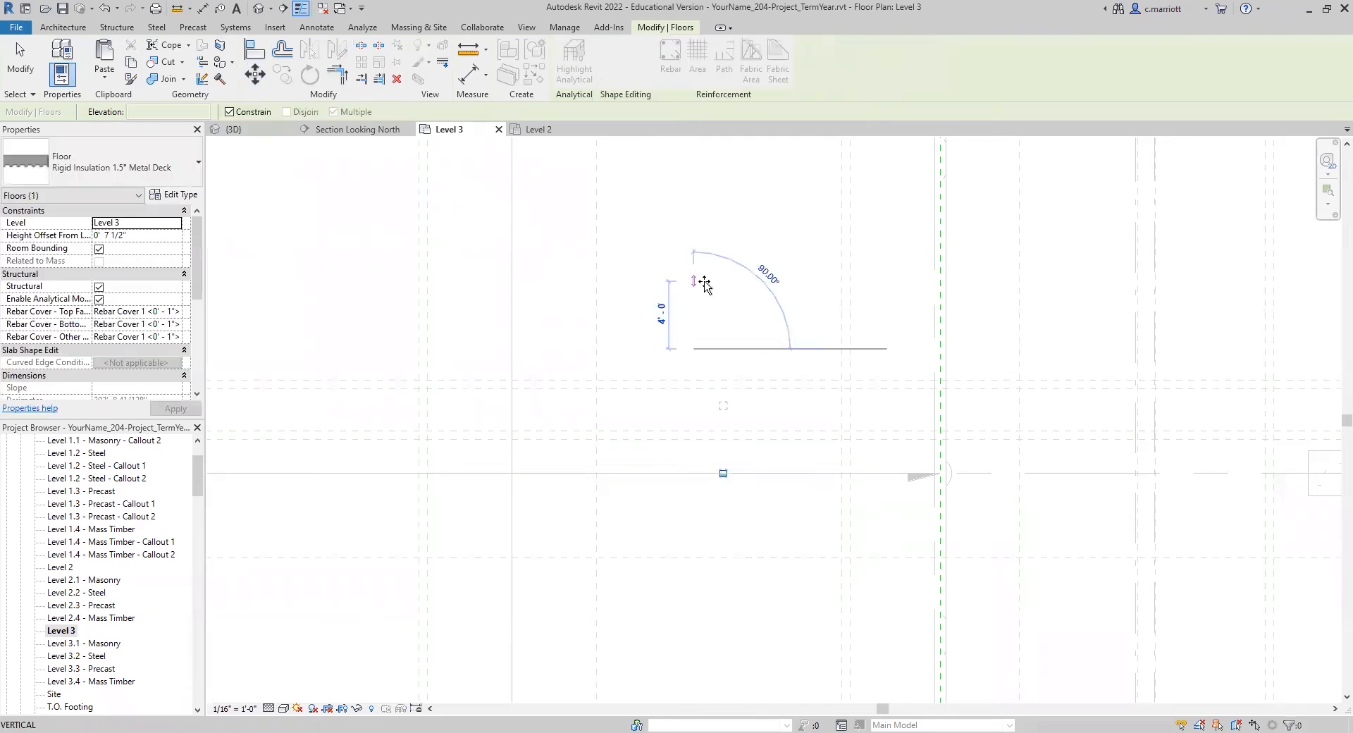
pyautogui.write("2.5'")
pyautogui.press('Return')
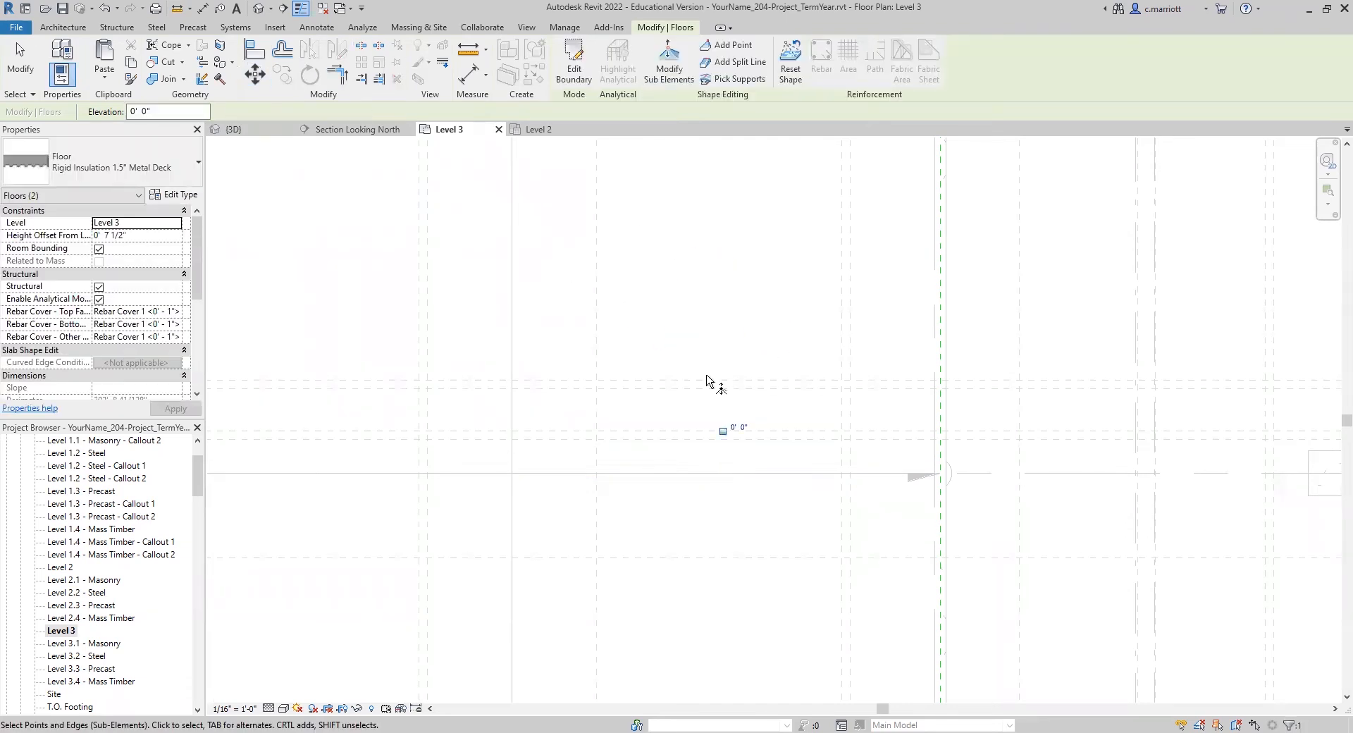
# Step: Add a second shape point at the floor's center where grids 6 and C cross, and set its elevation to -0' 2 1/2"
pyautogui.click(727, 46)
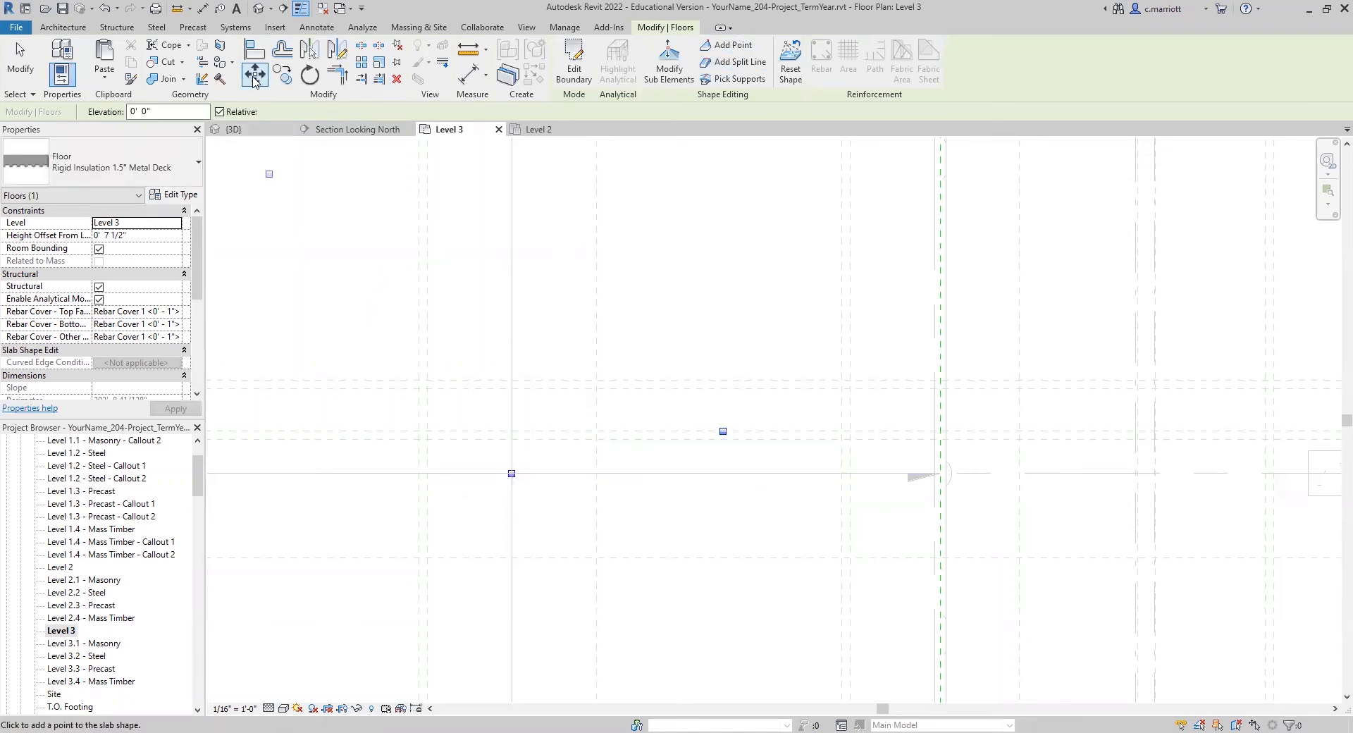
pyautogui.press('Escape')
pyautogui.press('Escape')
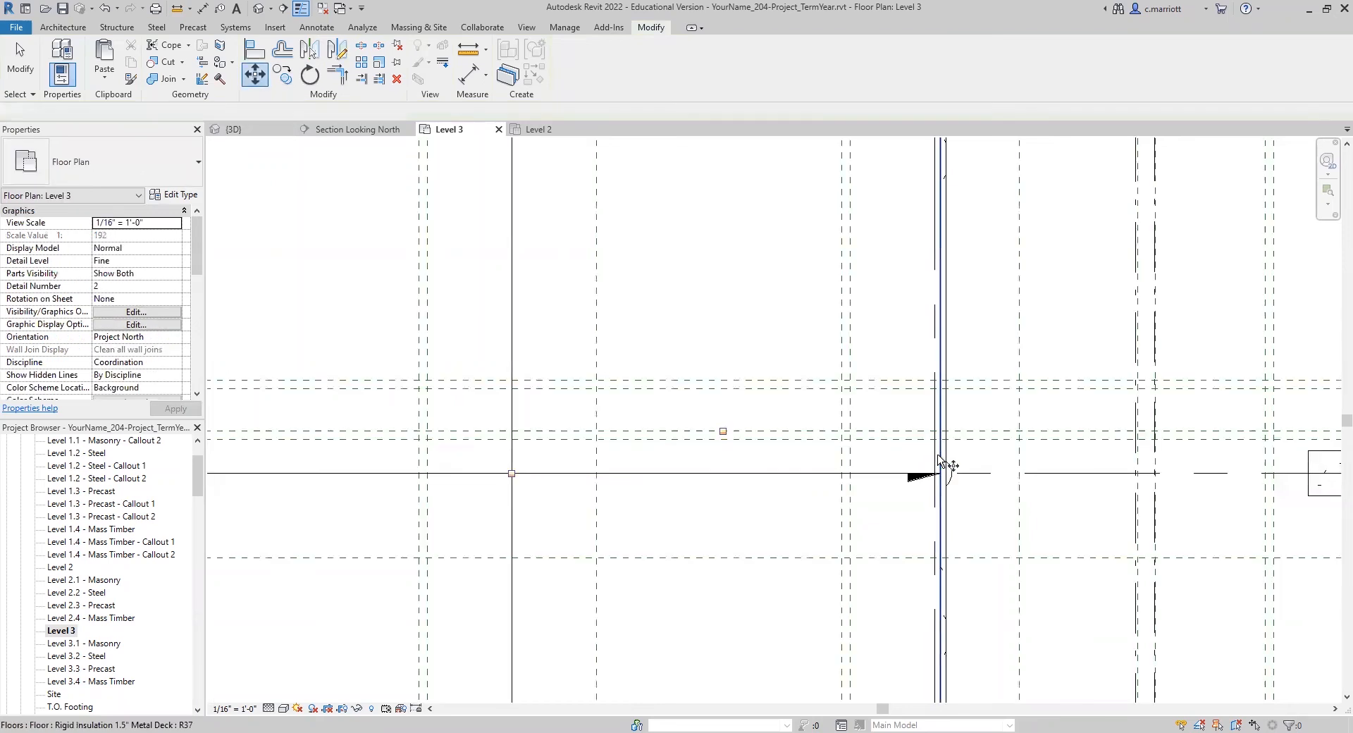
pyautogui.click(939, 458)
pyautogui.click(669, 67)
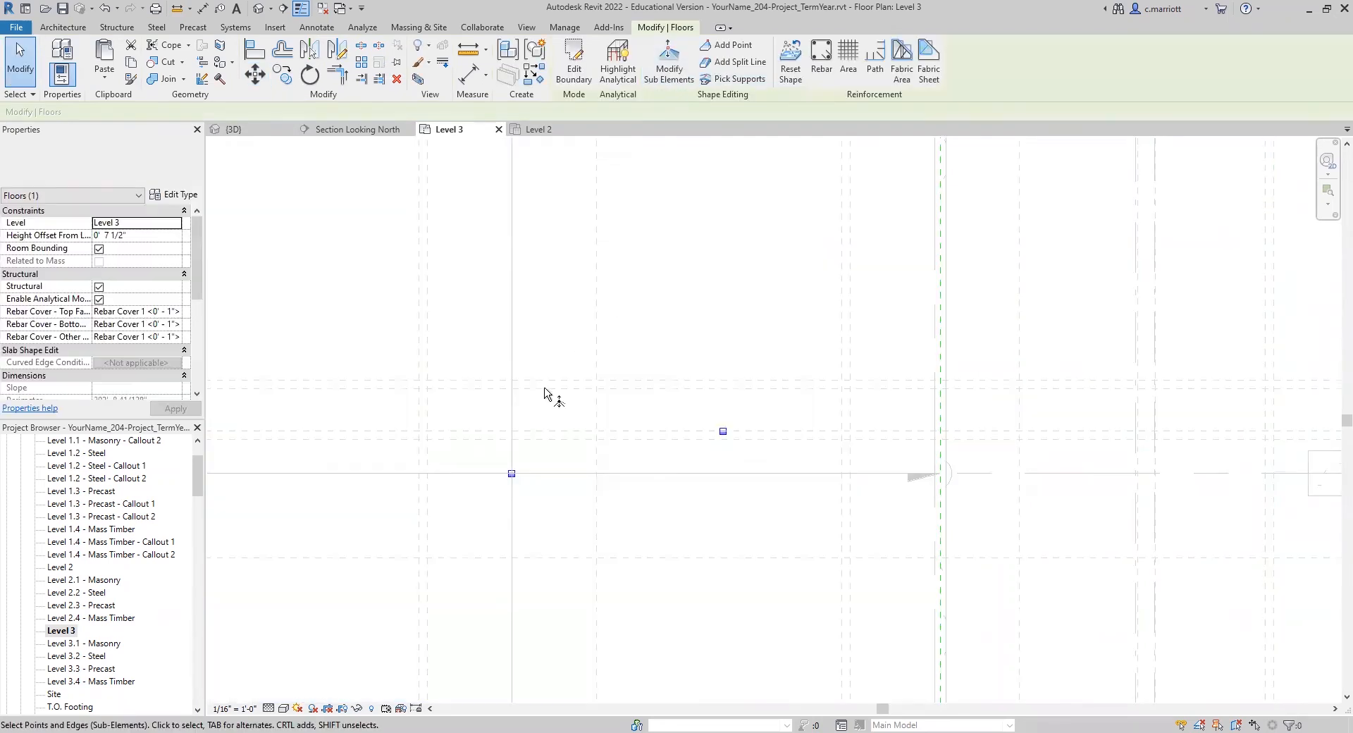
pyautogui.click(512, 473)
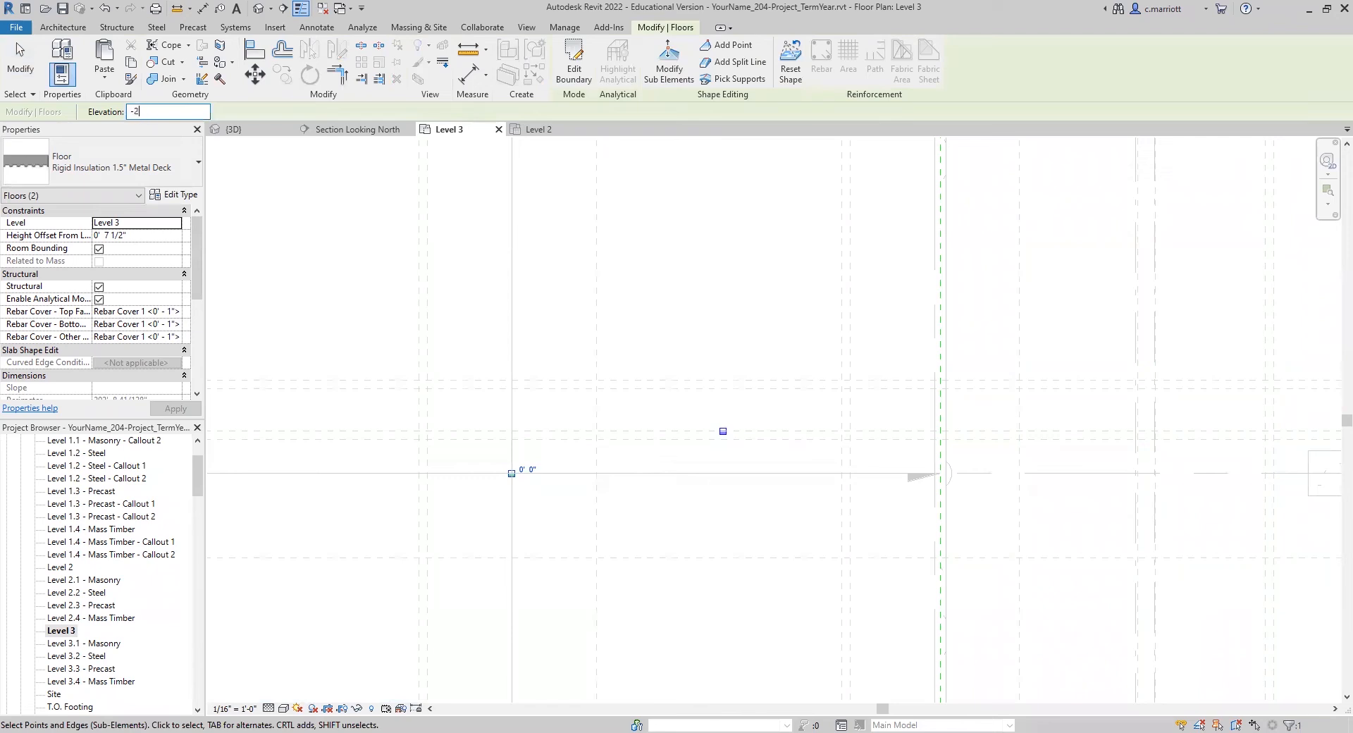
pyautogui.press('Return')
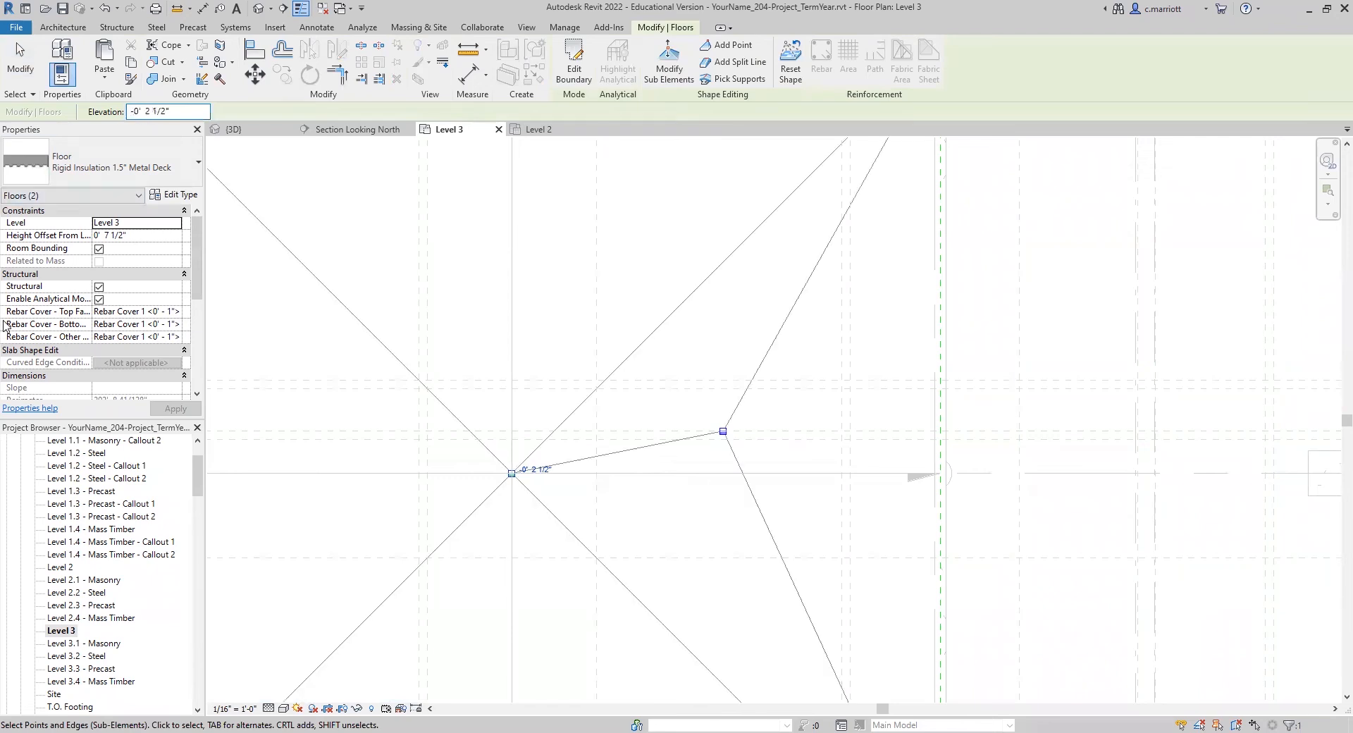
# Step: Move the lowered center point 12.5' toward grid 5 and 2.5' toward grid D
pyautogui.click(255, 73)
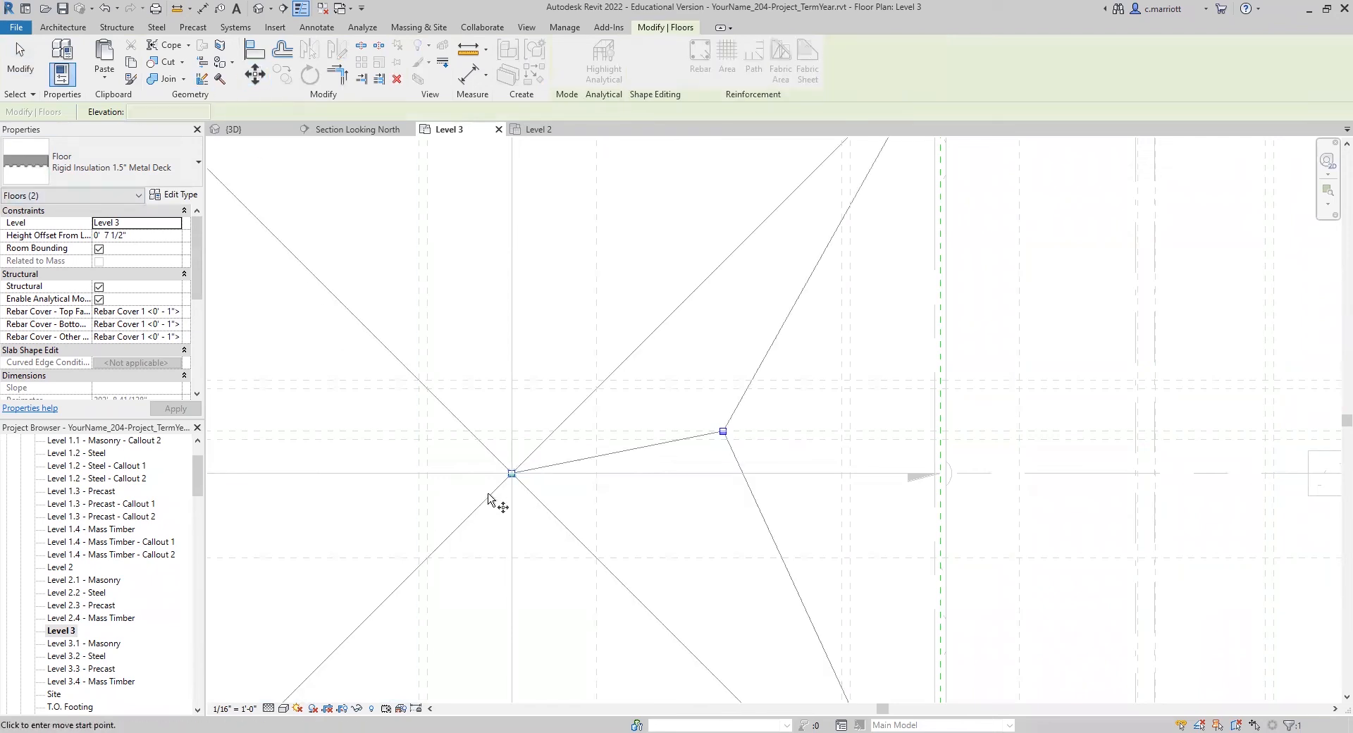
pyautogui.click(512, 473)
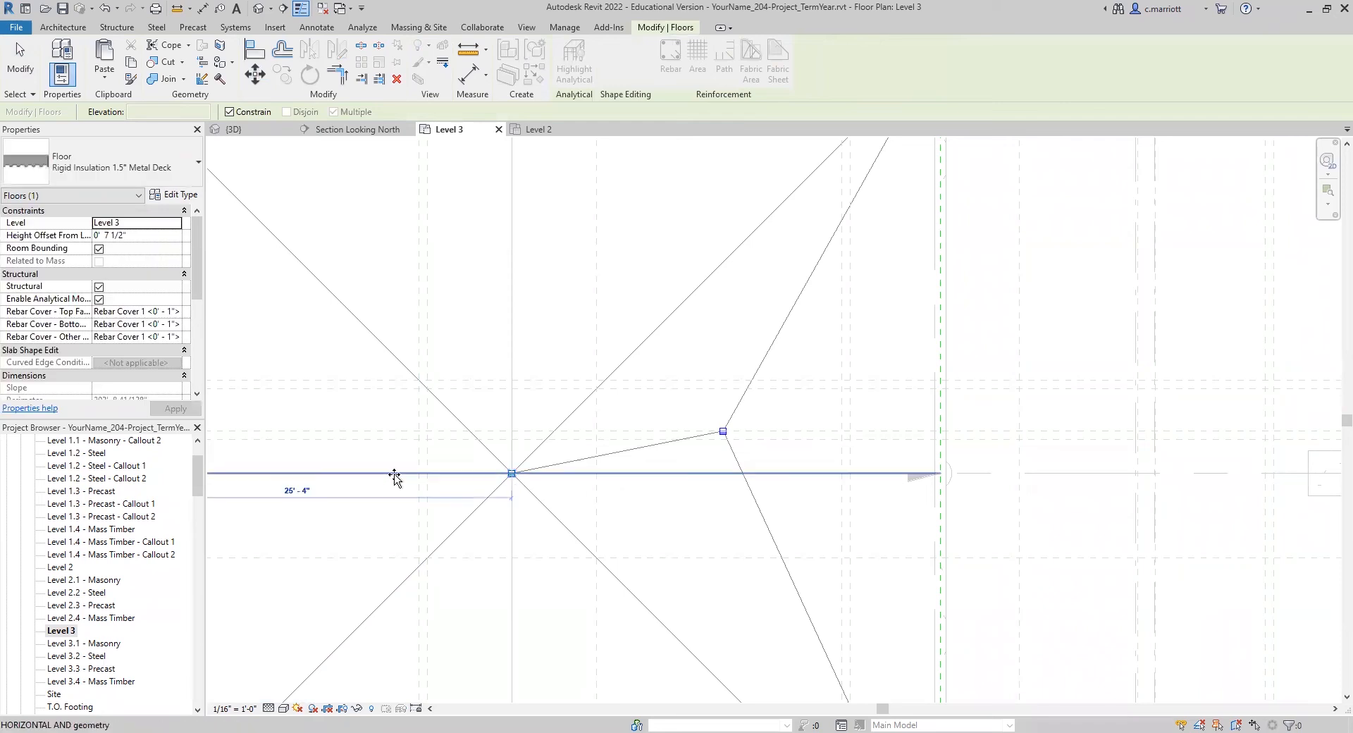
pyautogui.write('1')
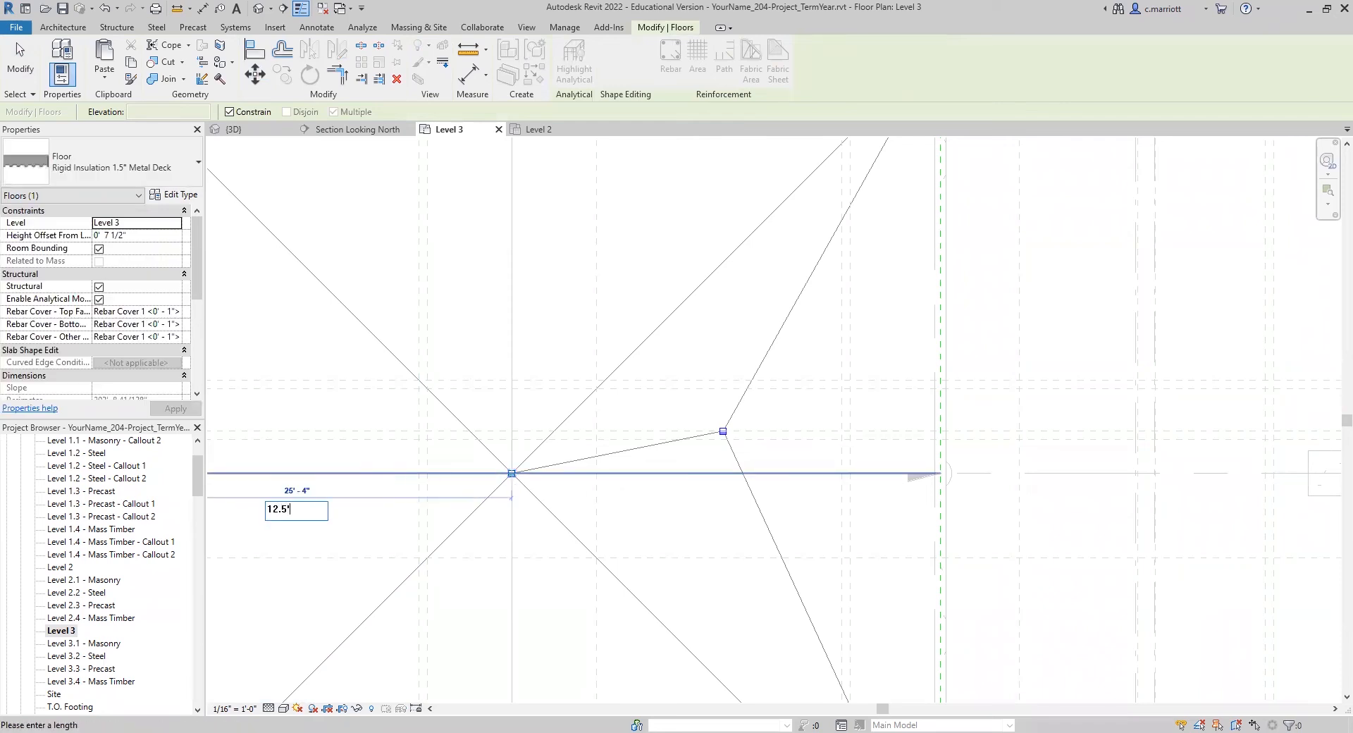
pyautogui.write("2.5'")
pyautogui.press('Return')
pyautogui.moveTo(366, 478); pyautogui.dragTo(680, 387, button='middle')
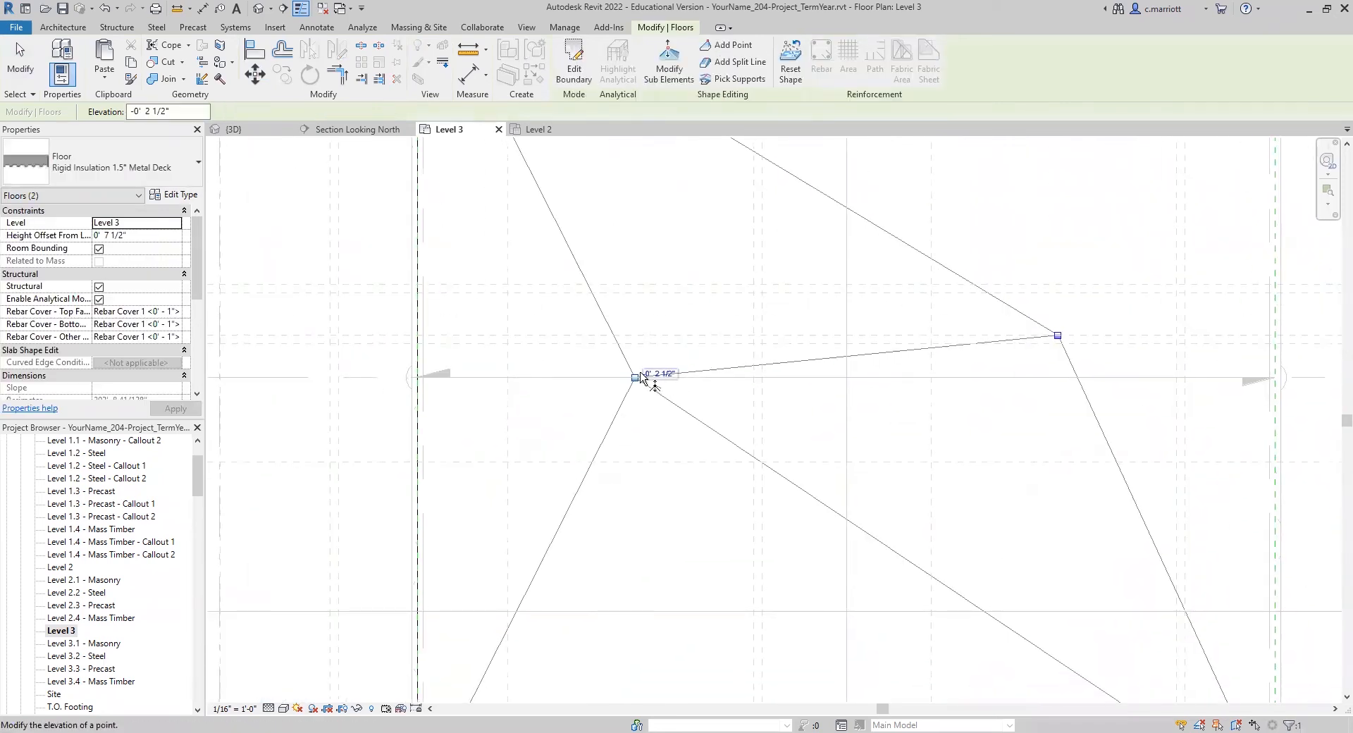
pyautogui.click(258, 83)
pyautogui.click(645, 219)
pyautogui.write("2.5'")
pyautogui.press('Return')
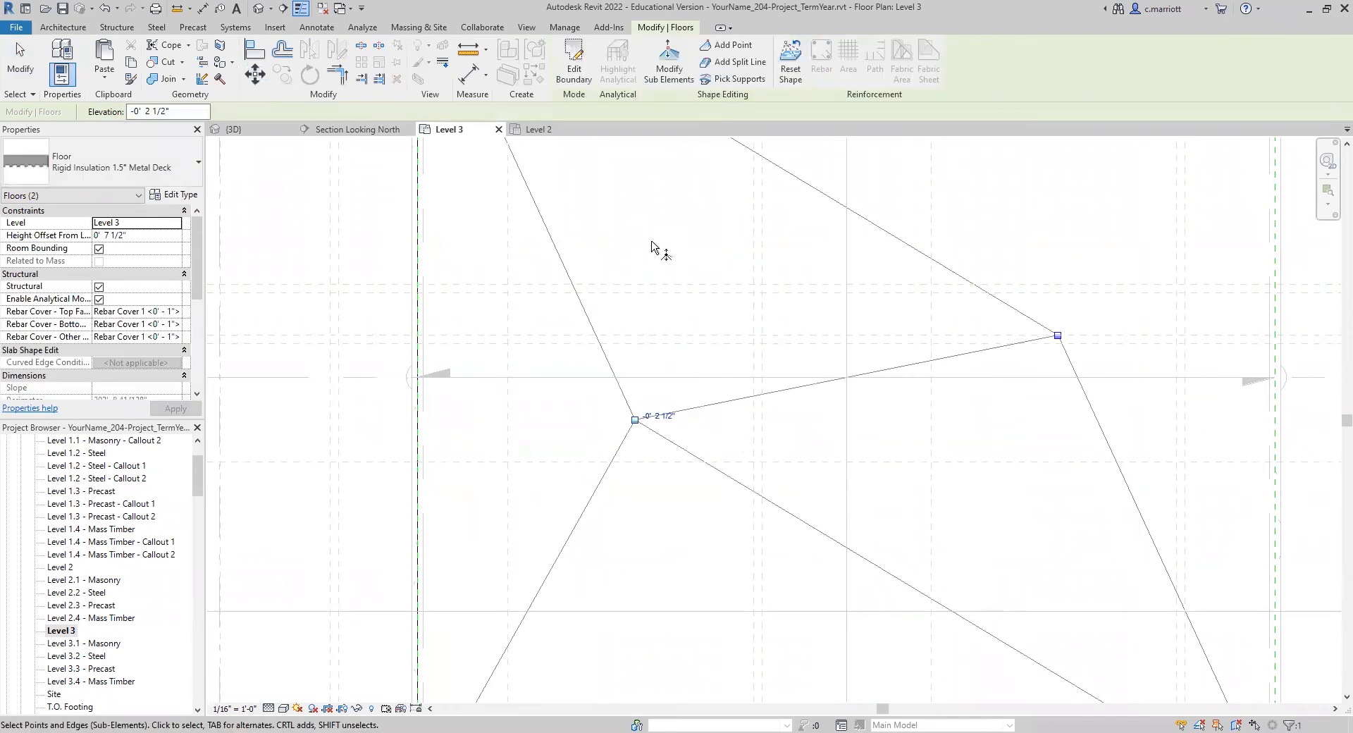
pyautogui.click(661, 275)
# Step: Lower the shape point between grids 6 and 7 to -0' 2 1/2" to match the other drain point
pyautogui.scroll(-4, 671, 246)
pyautogui.moveTo(678, 516); pyautogui.dragTo(637, 616, button='middle')
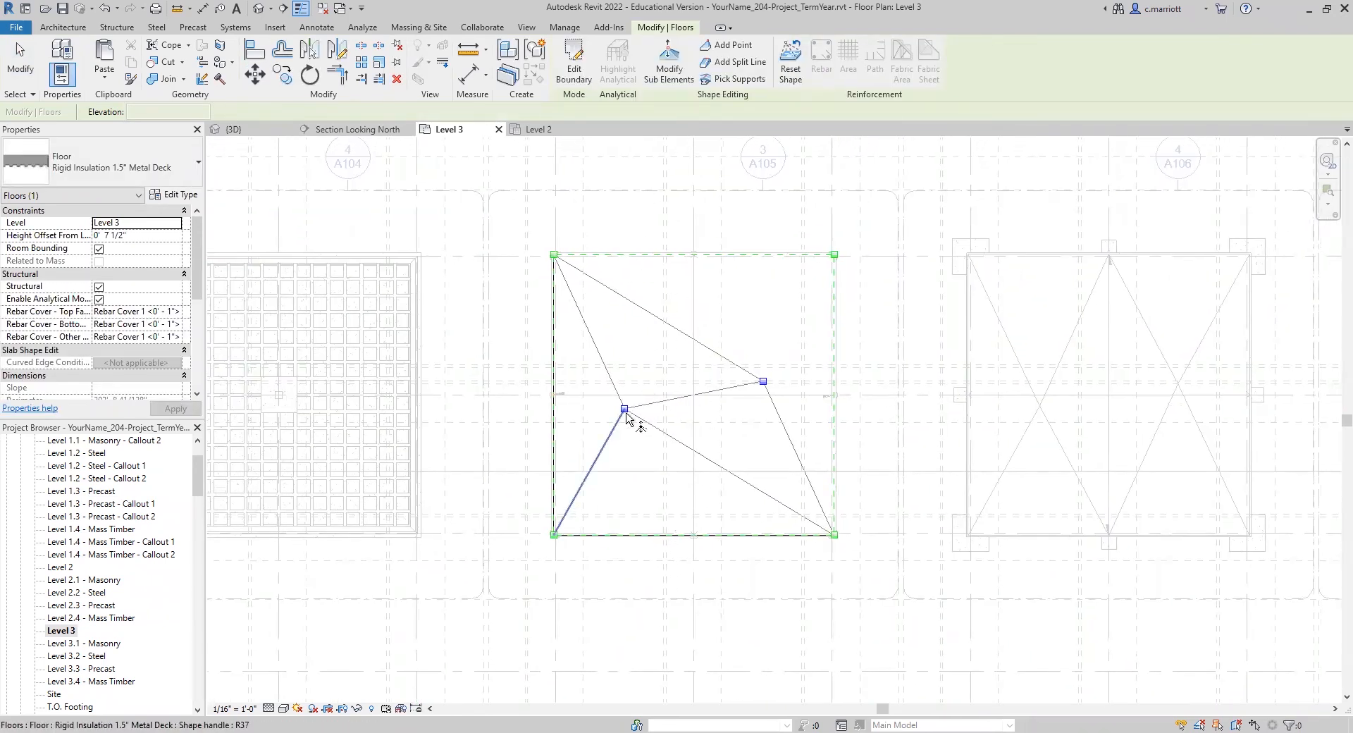
pyautogui.scroll(2, 765, 386)
pyautogui.scroll(1, 763, 386)
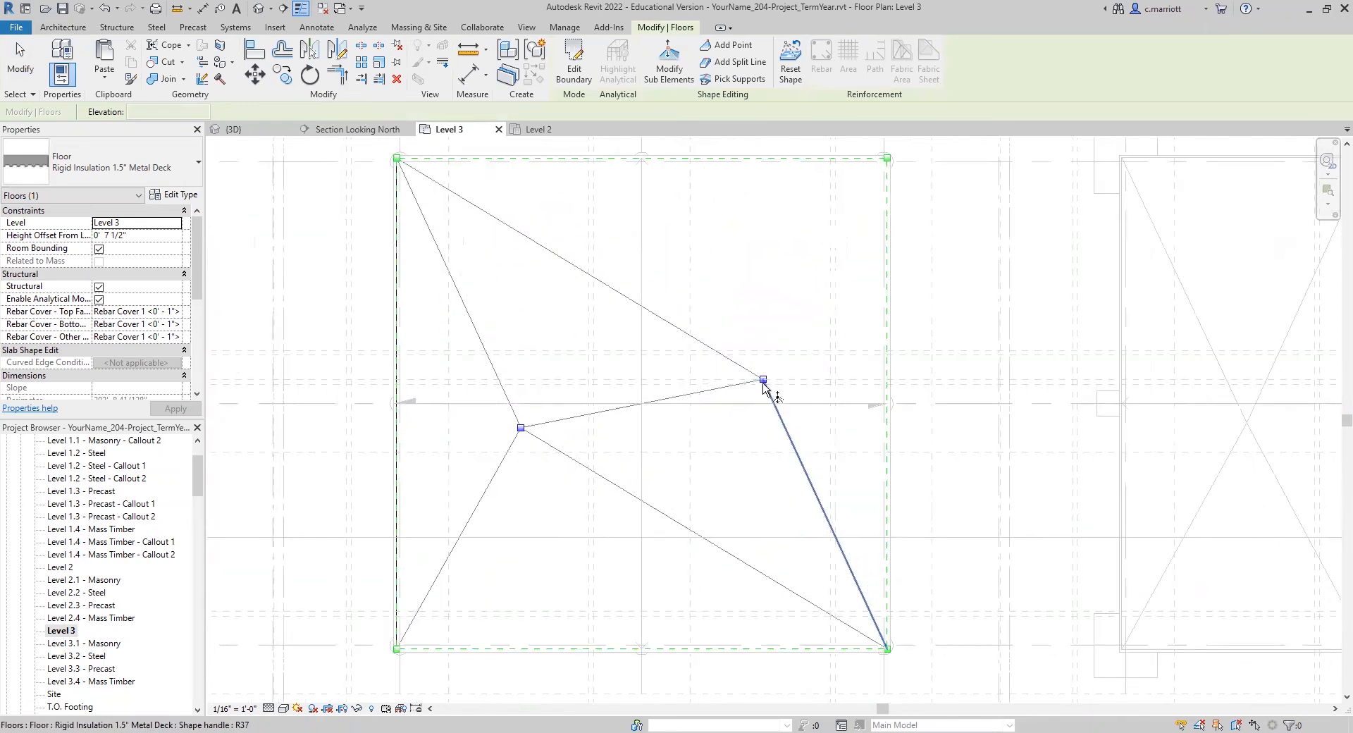
pyautogui.click(670, 71)
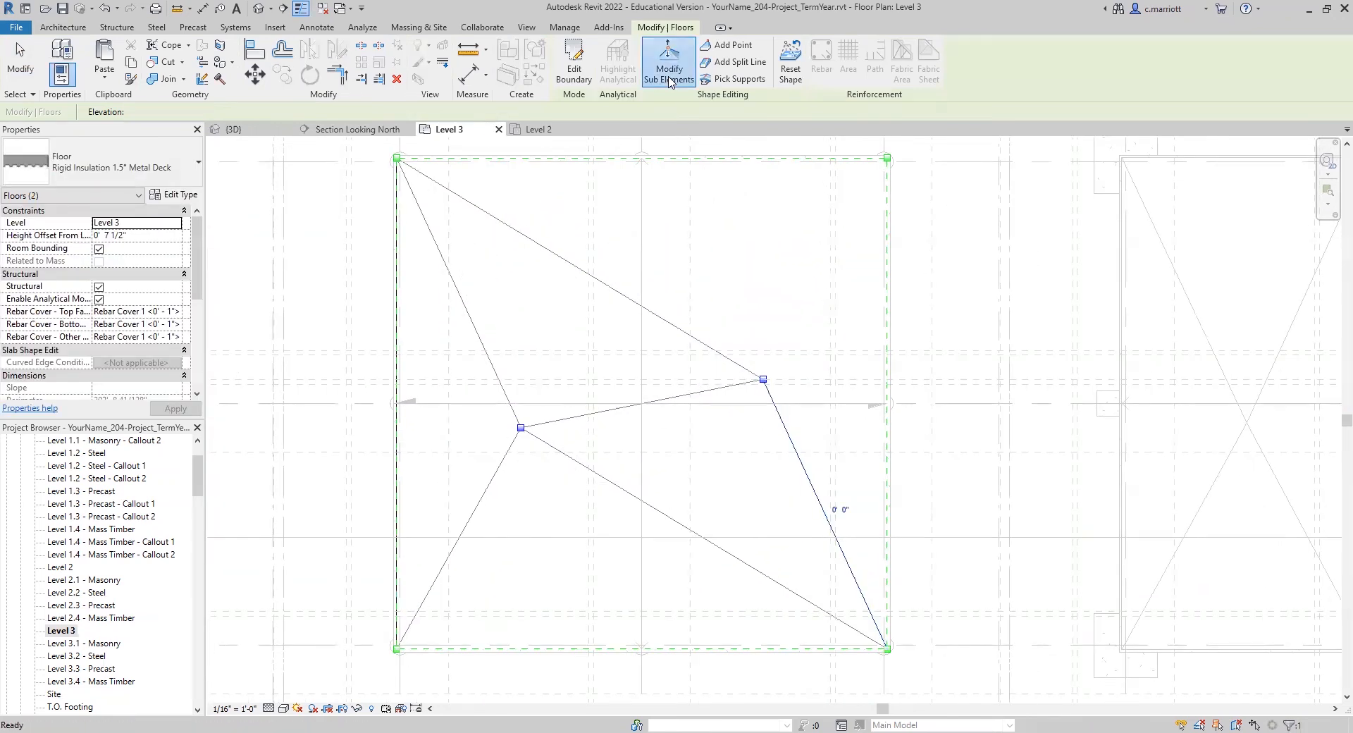
pyautogui.click(764, 380)
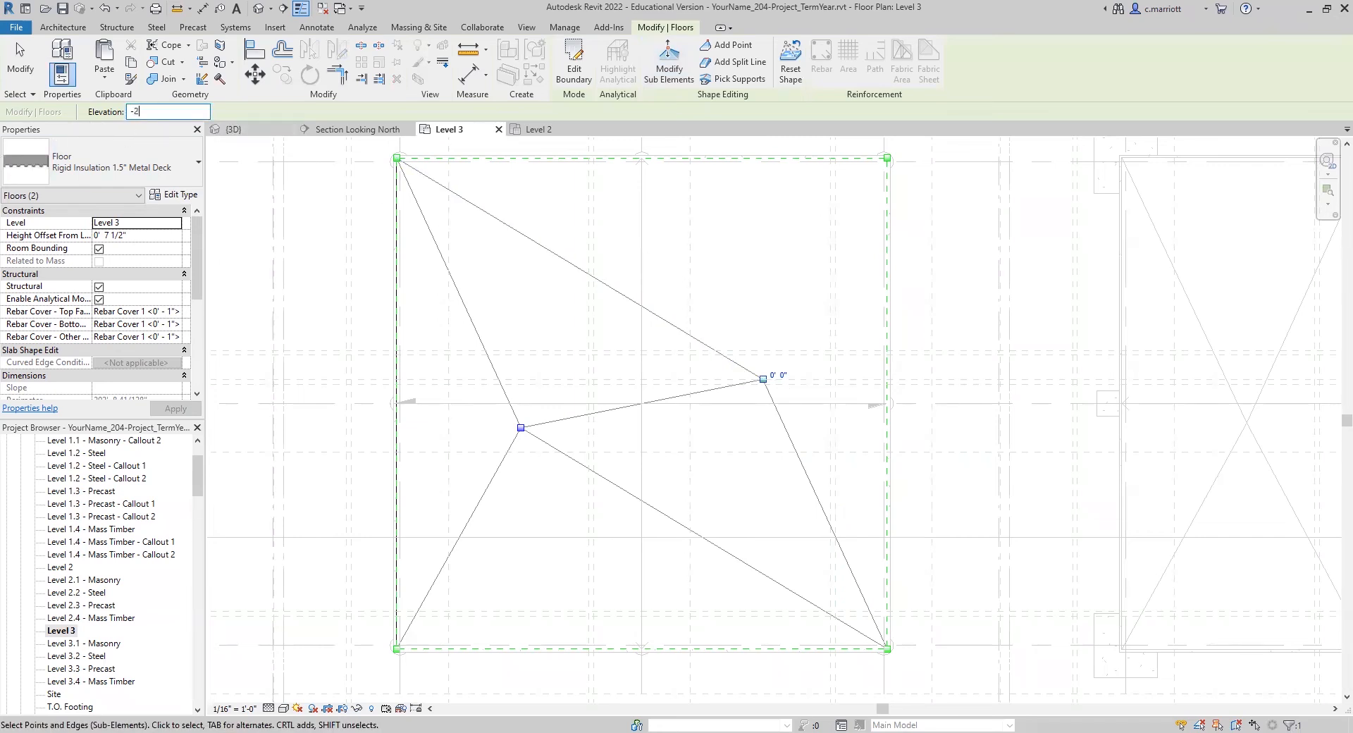
pyautogui.press('Return')
pyautogui.click(578, 391)
pyautogui.scroll(-3, 610, 428)
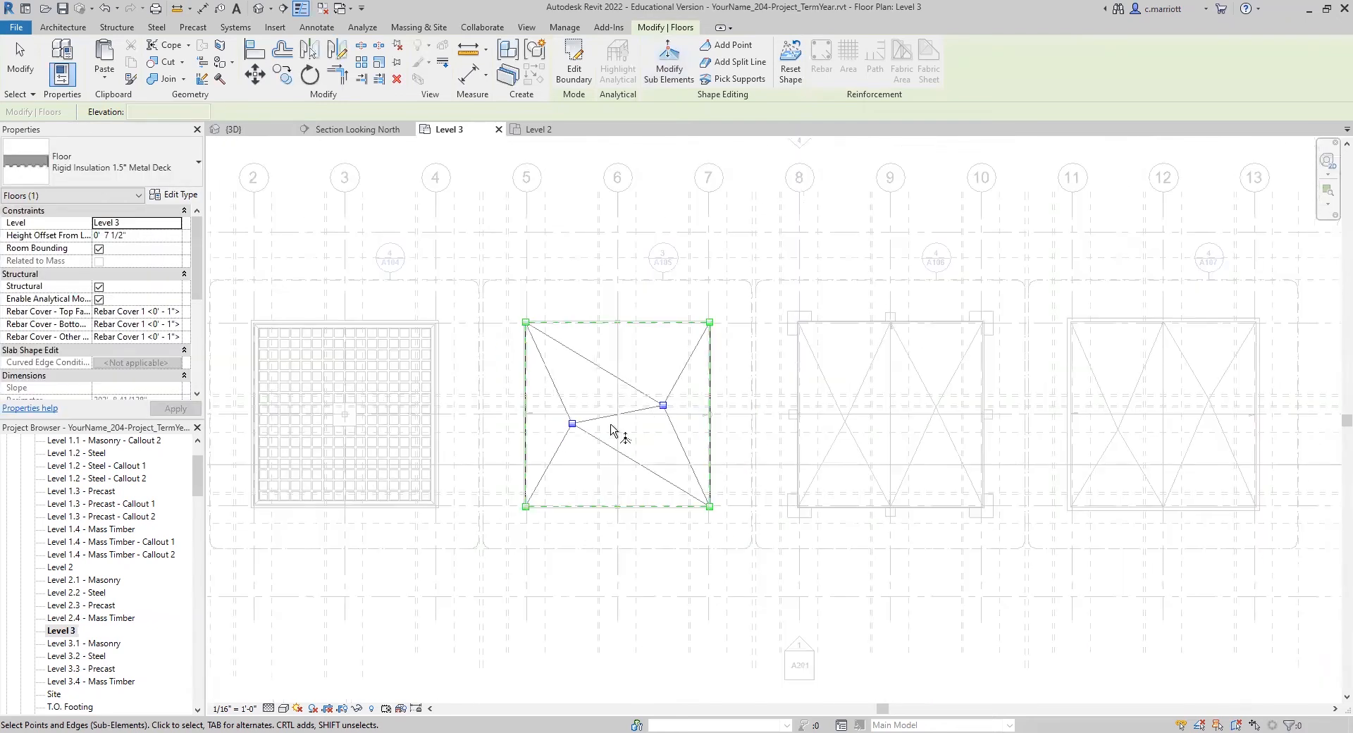
pyautogui.scroll(1, 601, 269)
# Step: Add a split line along grid 6 from the steel roof floor's edge at grid B to its edge at grid D
pyautogui.click(728, 64)
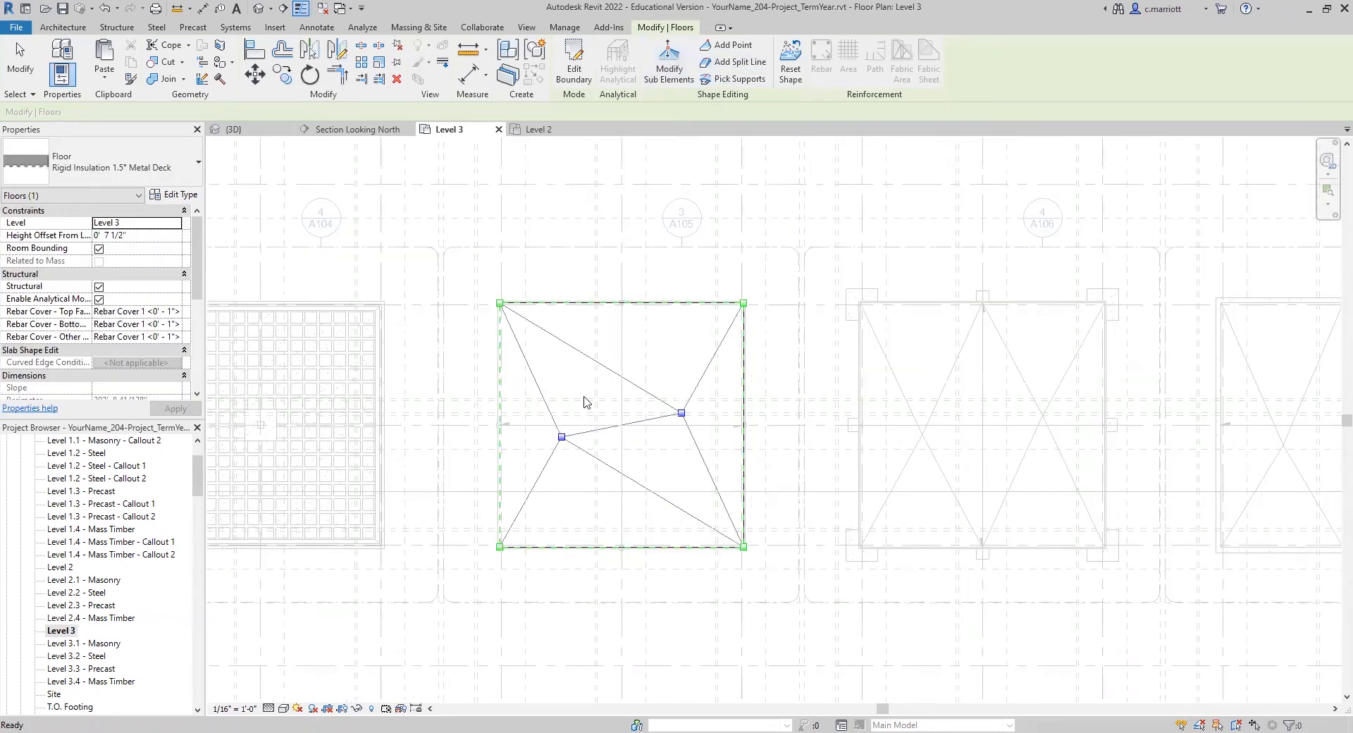
pyautogui.scroll(4, 616, 310)
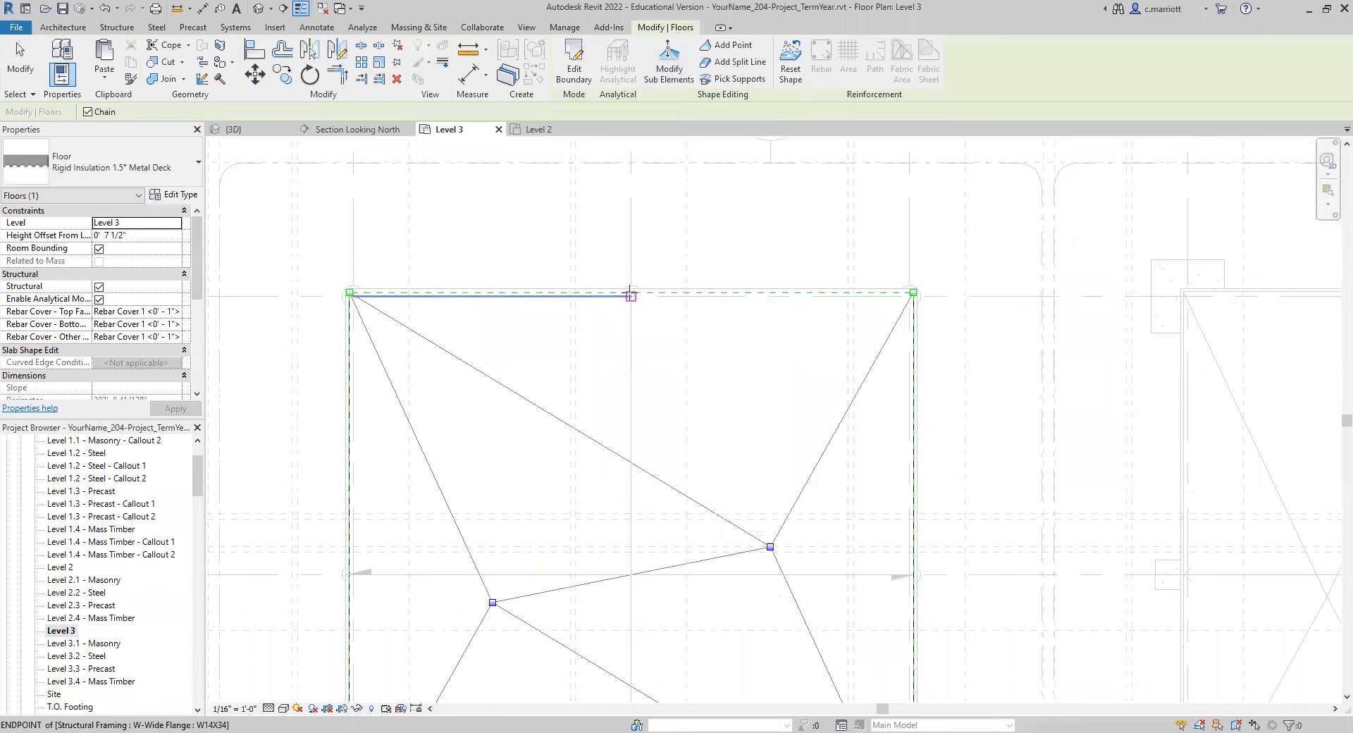
pyautogui.click(631, 293)
pyautogui.scroll(-2, 598, 416)
pyautogui.scroll(-5, 604, 546)
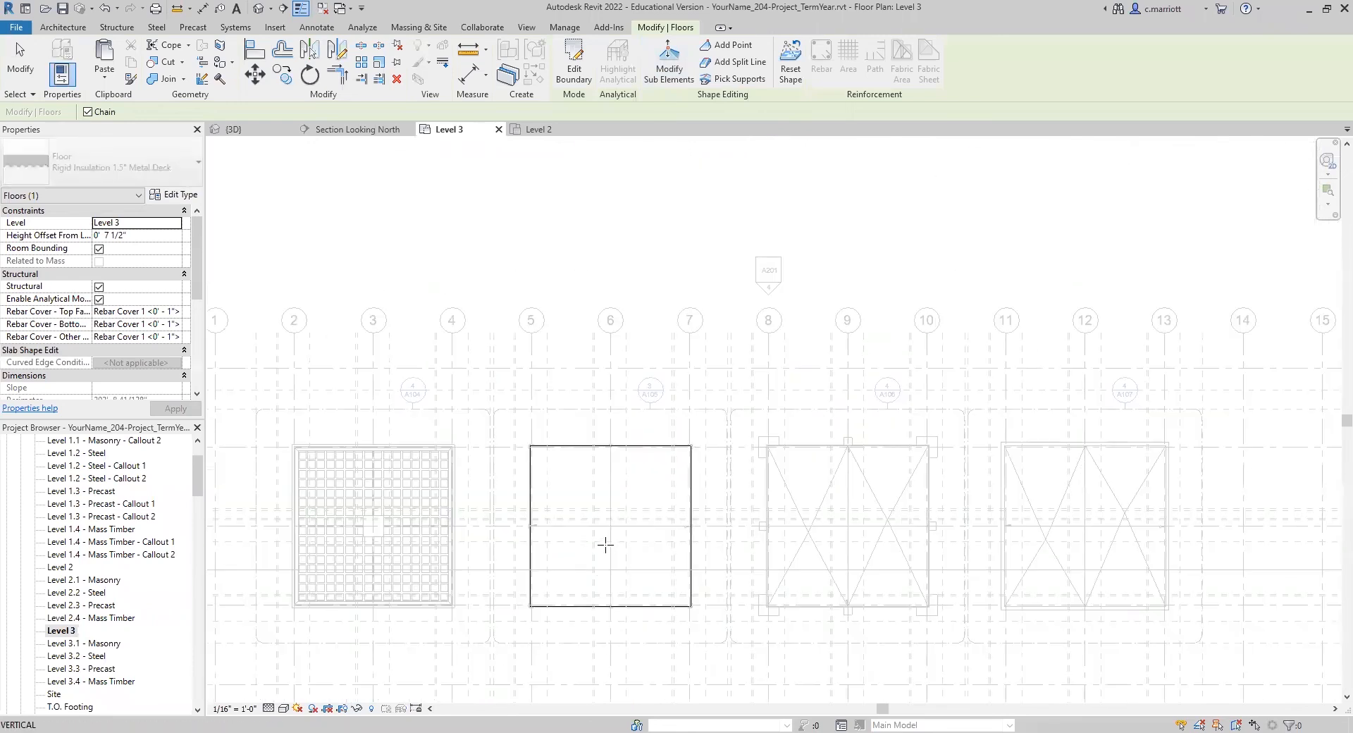
pyautogui.scroll(1, 615, 615)
pyautogui.scroll(4, 605, 604)
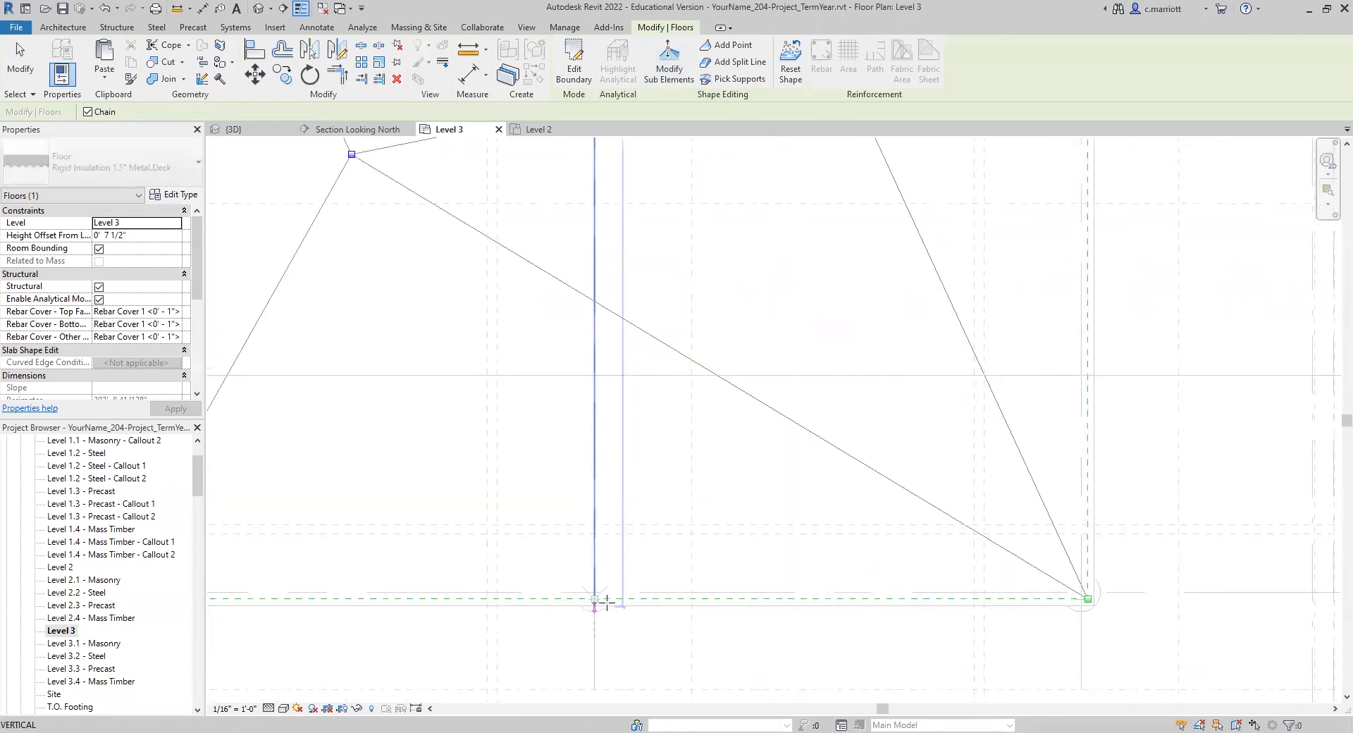
pyautogui.click(592, 598)
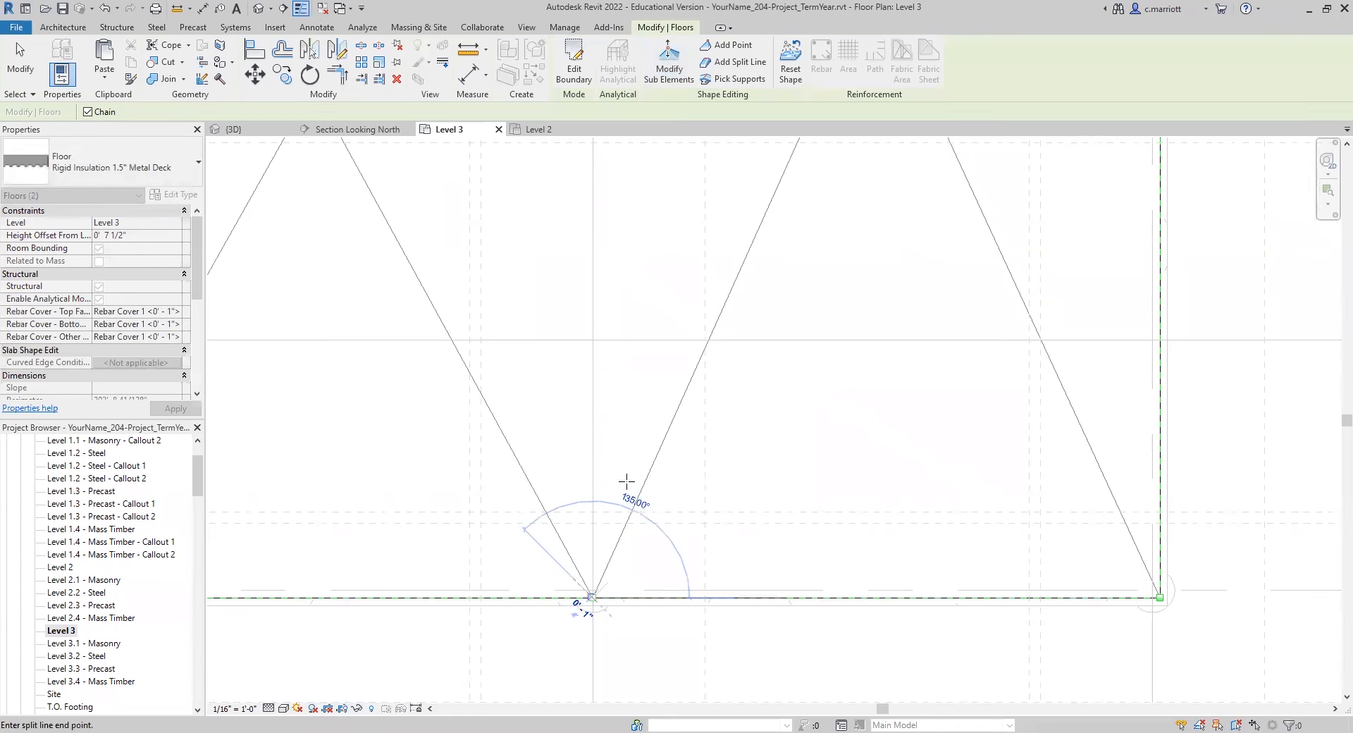
pyautogui.scroll(-1, 619, 426)
pyautogui.scroll(-6, 623, 432)
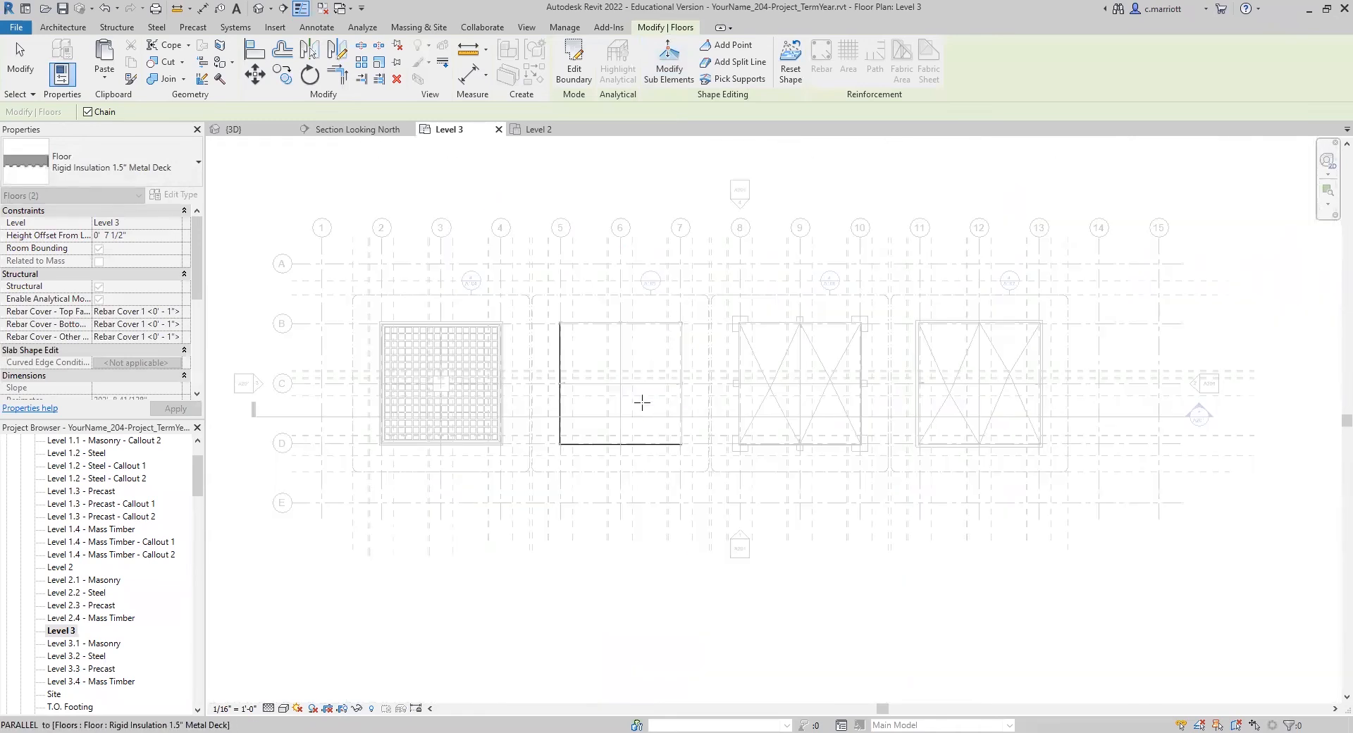
pyautogui.scroll(3, 601, 306)
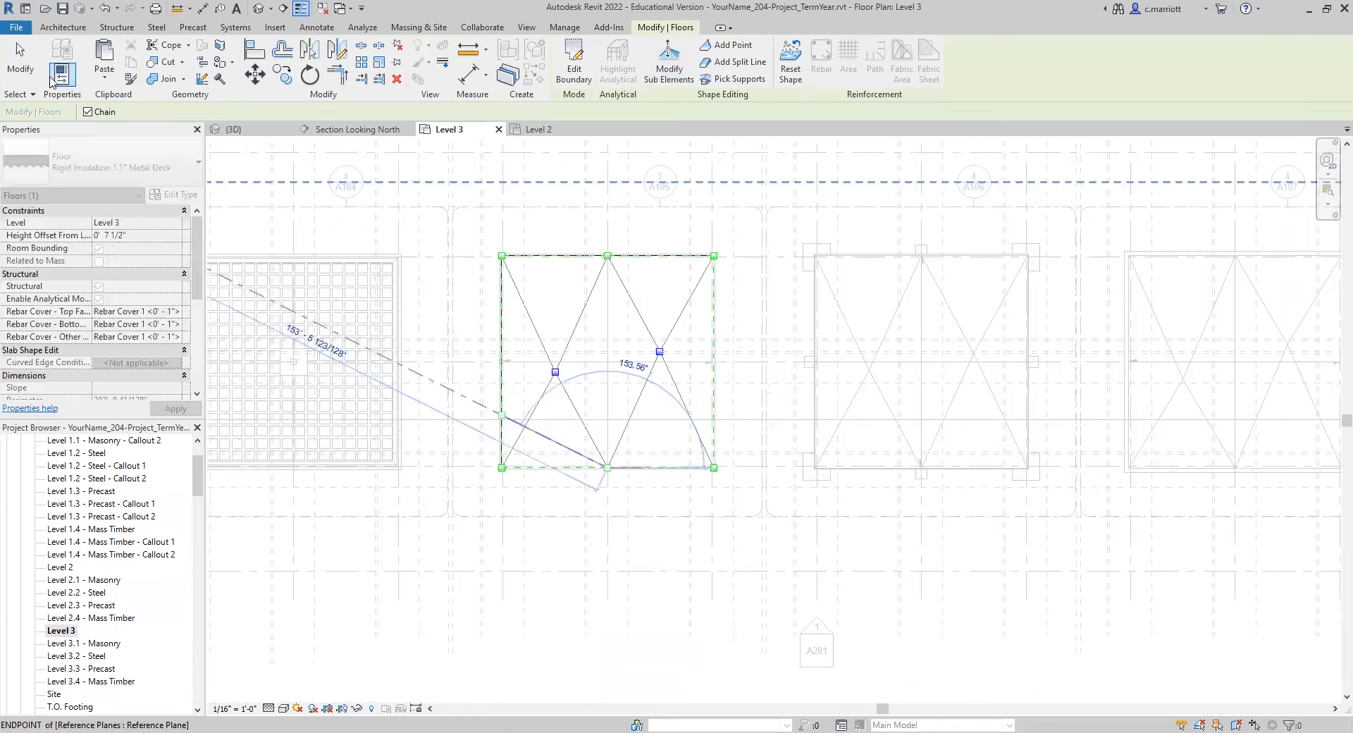
pyautogui.click(20, 62)
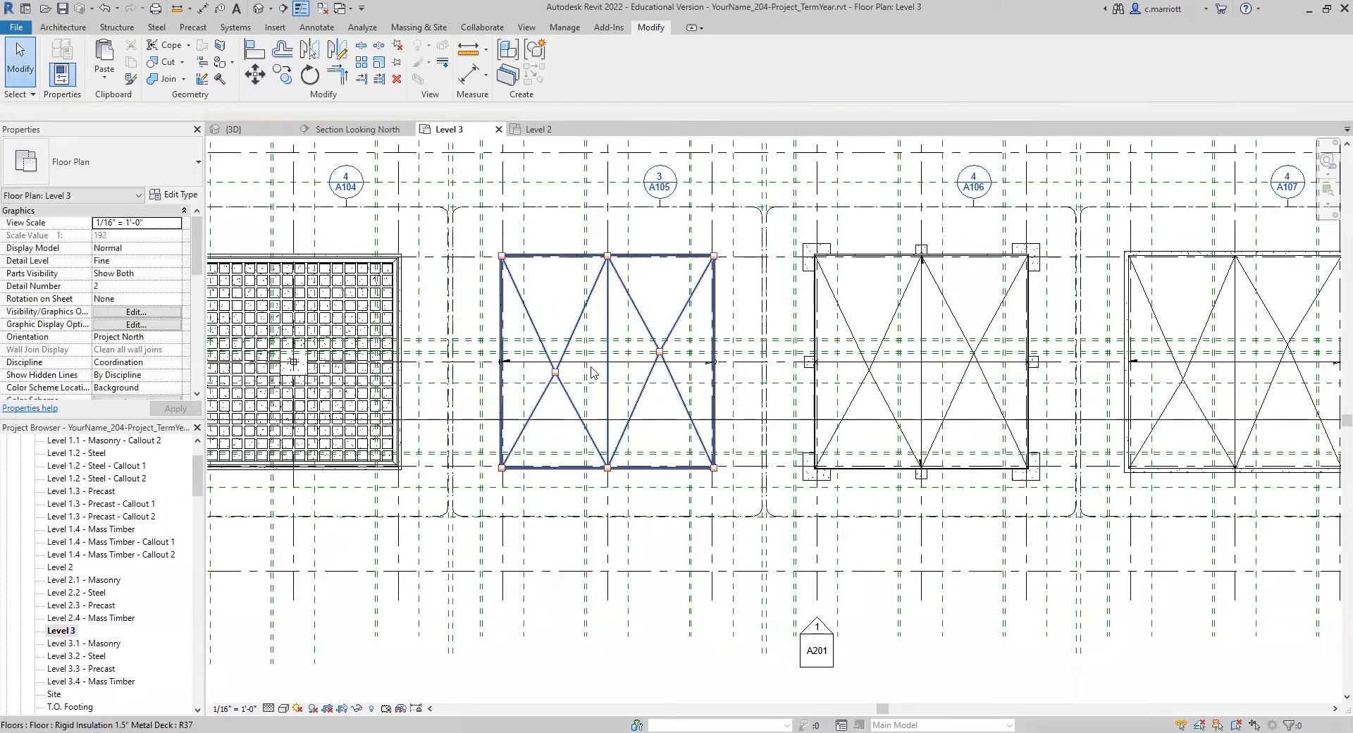
pyautogui.scroll(2, 562, 334)
pyautogui.scroll(-4, 571, 395)
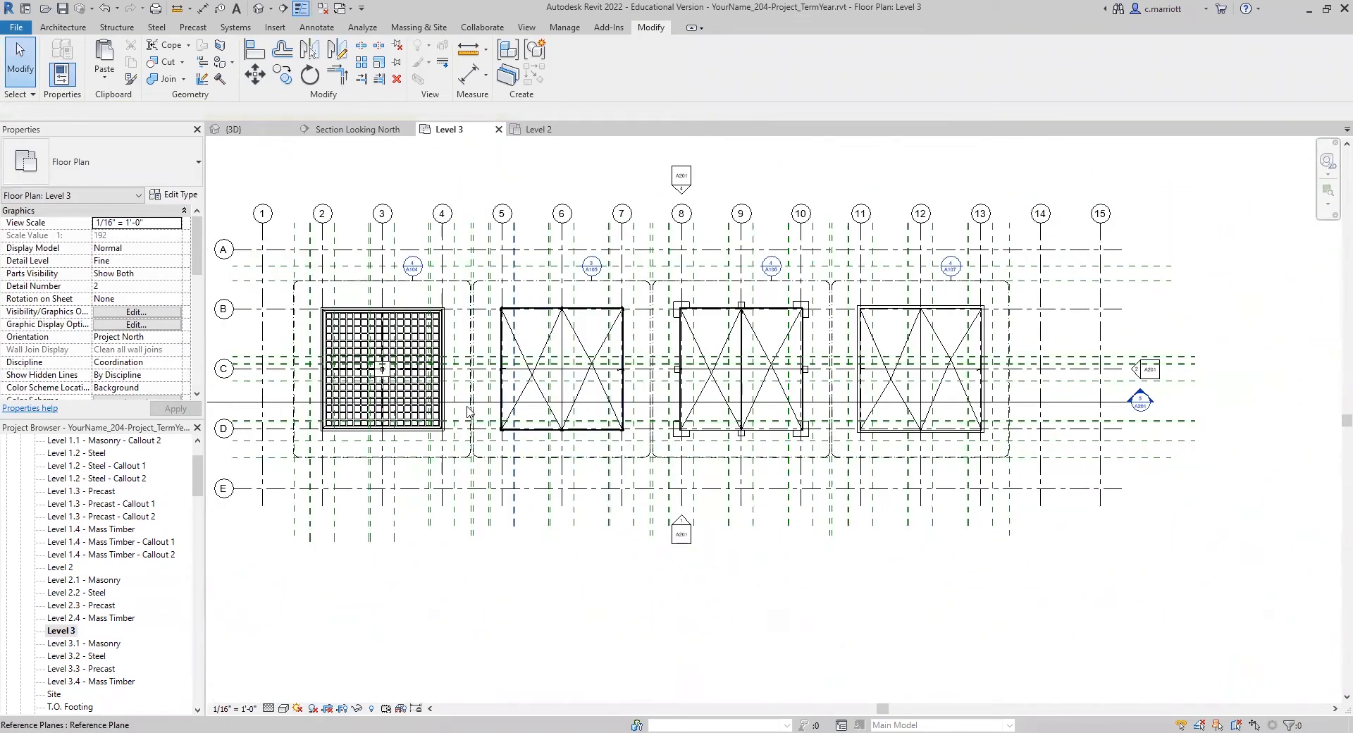
pyautogui.moveTo(516, 467); pyautogui.dragTo(541, 501, button='middle')
pyautogui.moveTo(406, 472); pyautogui.dragTo(511, 466, button='middle')
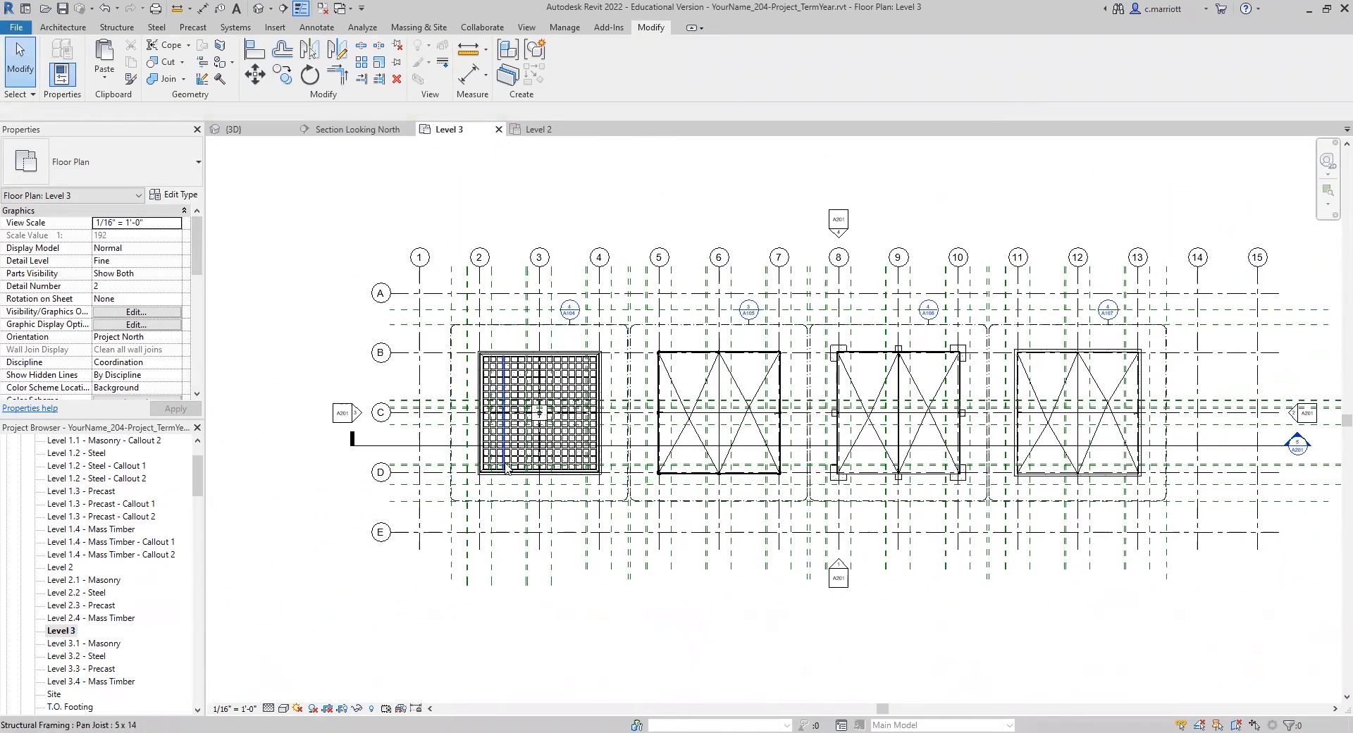
pyautogui.scroll(2, 510, 466)
pyautogui.click(1003, 323)
pyautogui.press('Escape')
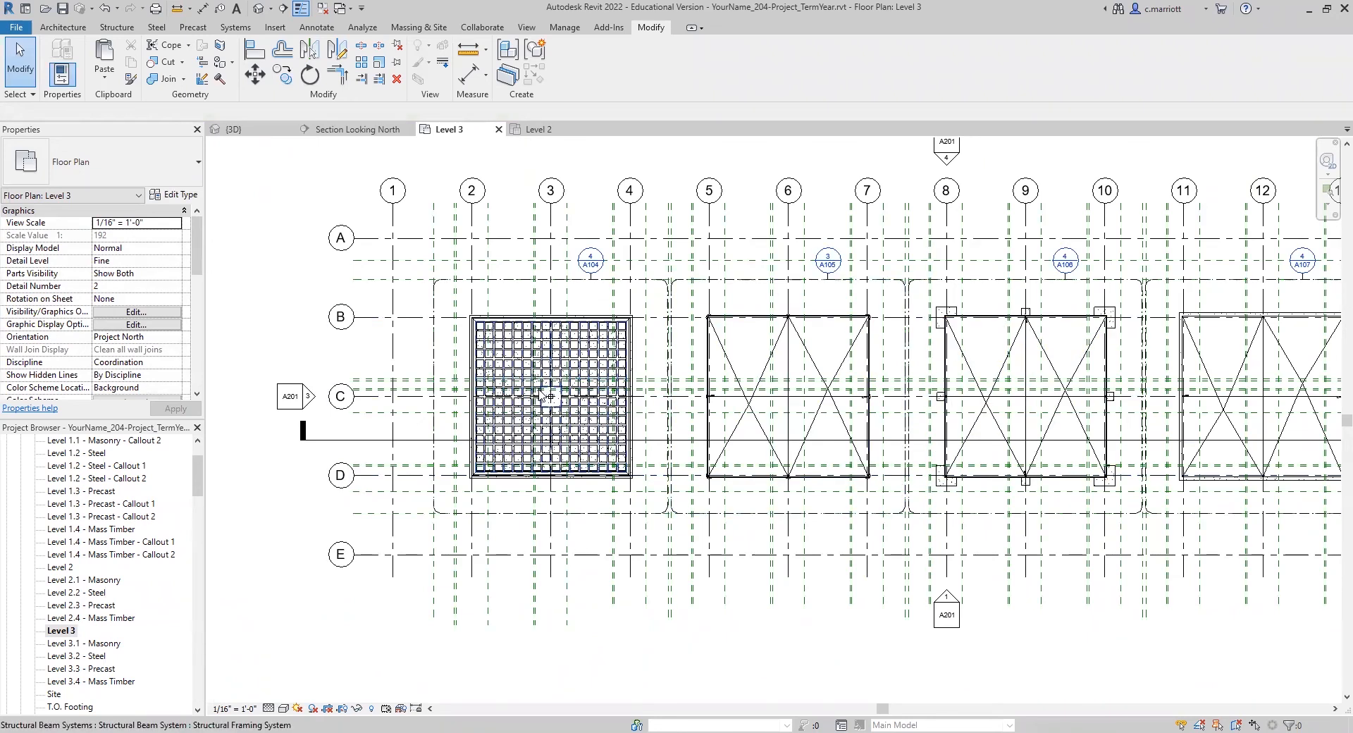
# Step: Examine the masonry building's waffle slab and surrounding walls between grids 2 and 4 in the Level 3 floor plan
pyautogui.scroll(2, 516, 368)
pyautogui.scroll(3, 515, 368)
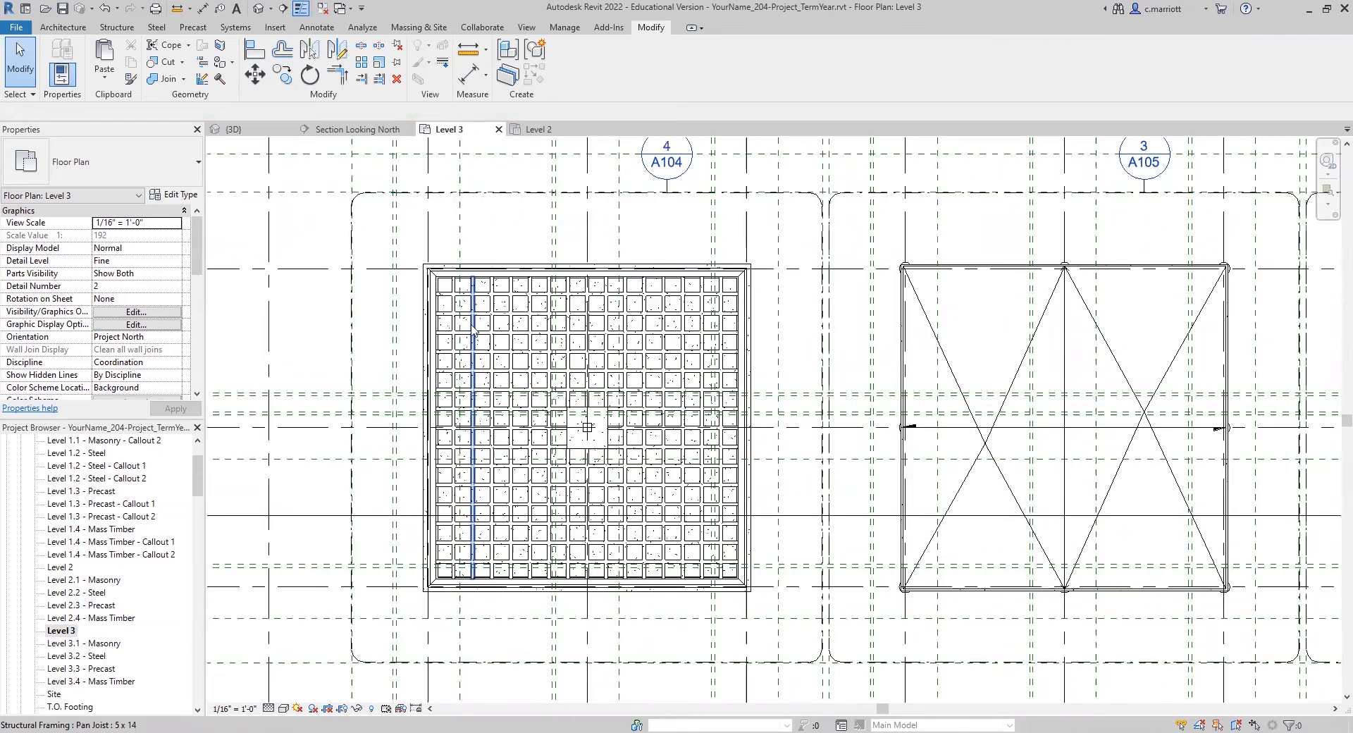
pyautogui.scroll(3, 451, 282)
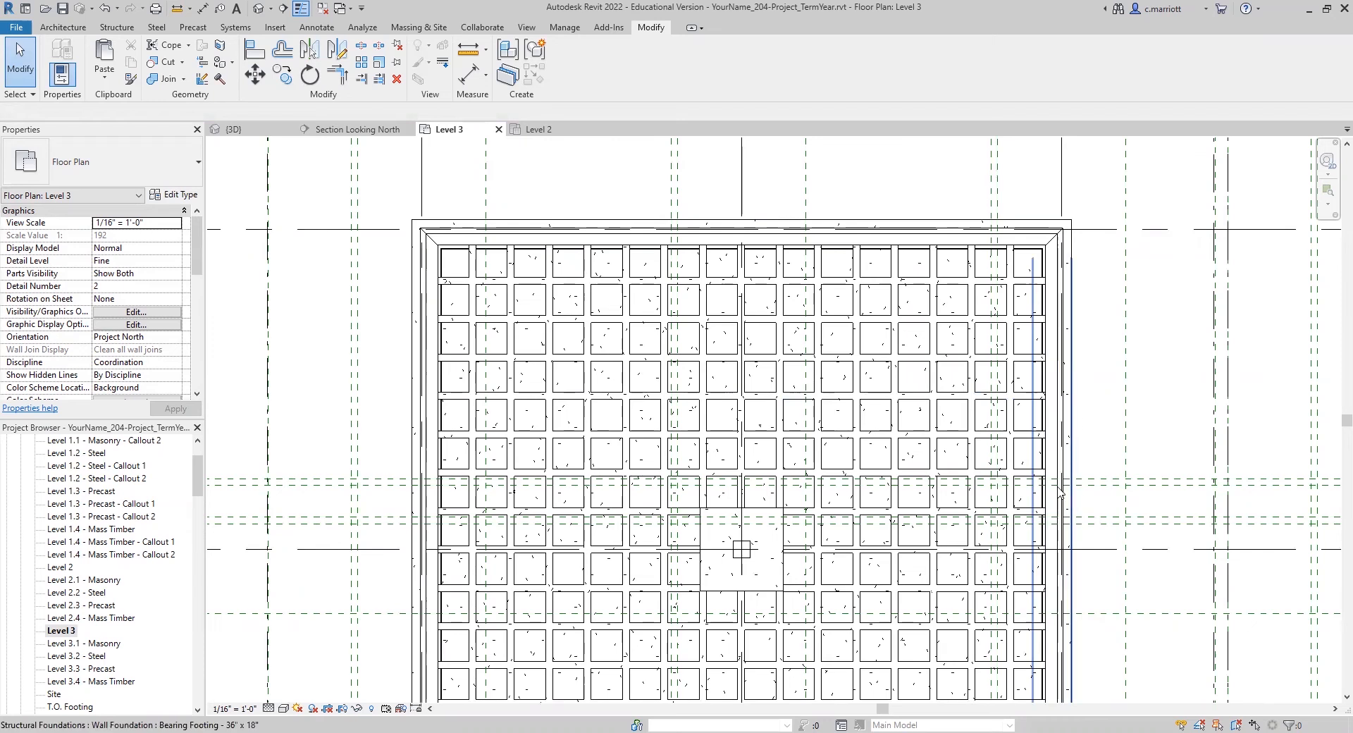
pyautogui.scroll(-2, 1020, 303)
pyautogui.scroll(-1, 1017, 318)
pyautogui.moveTo(927, 335); pyautogui.dragTo(716, 345, button='middle')
pyautogui.moveTo(539, 520); pyautogui.dragTo(622, 424, button='middle')
pyautogui.scroll(2, 621, 425)
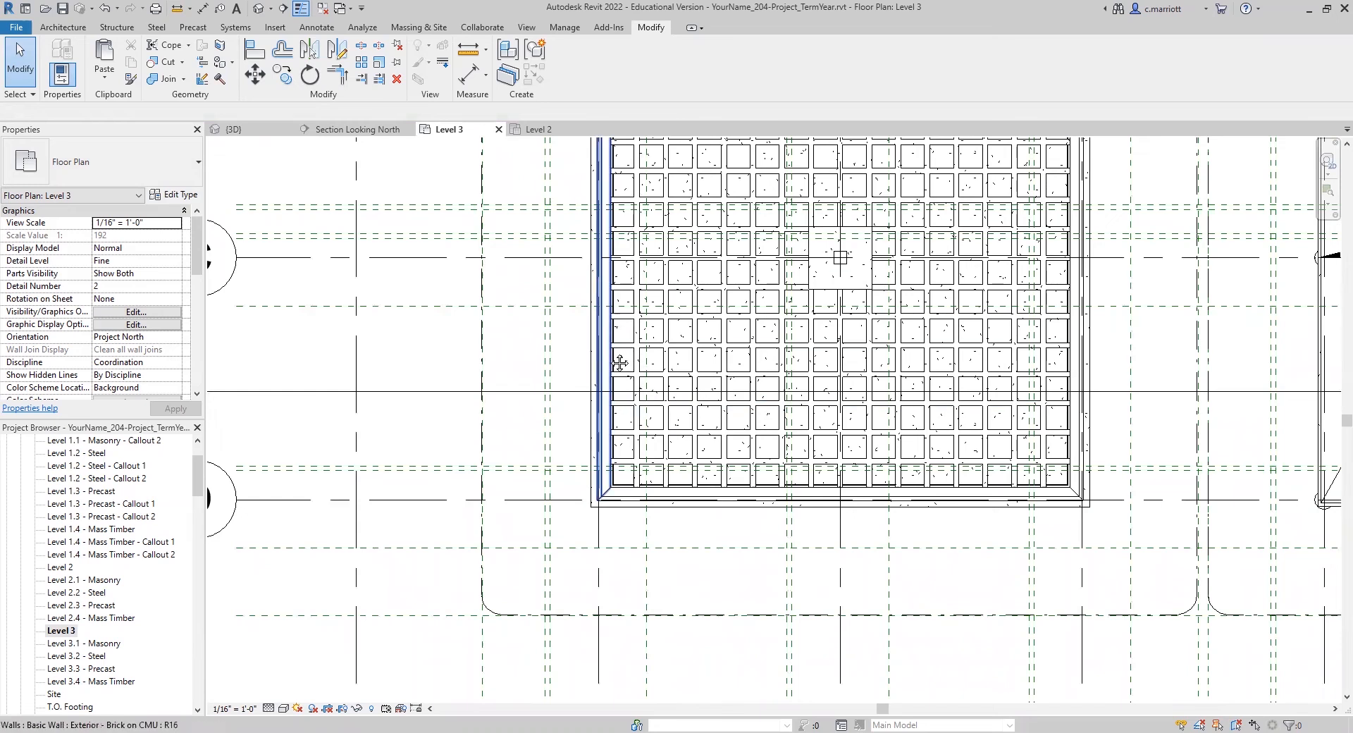
# Step: Open the Section Looking North view and examine the masonry building's roof slab where it meets the parapet wall at grid 4
pyautogui.scroll(-4, 148, 555)
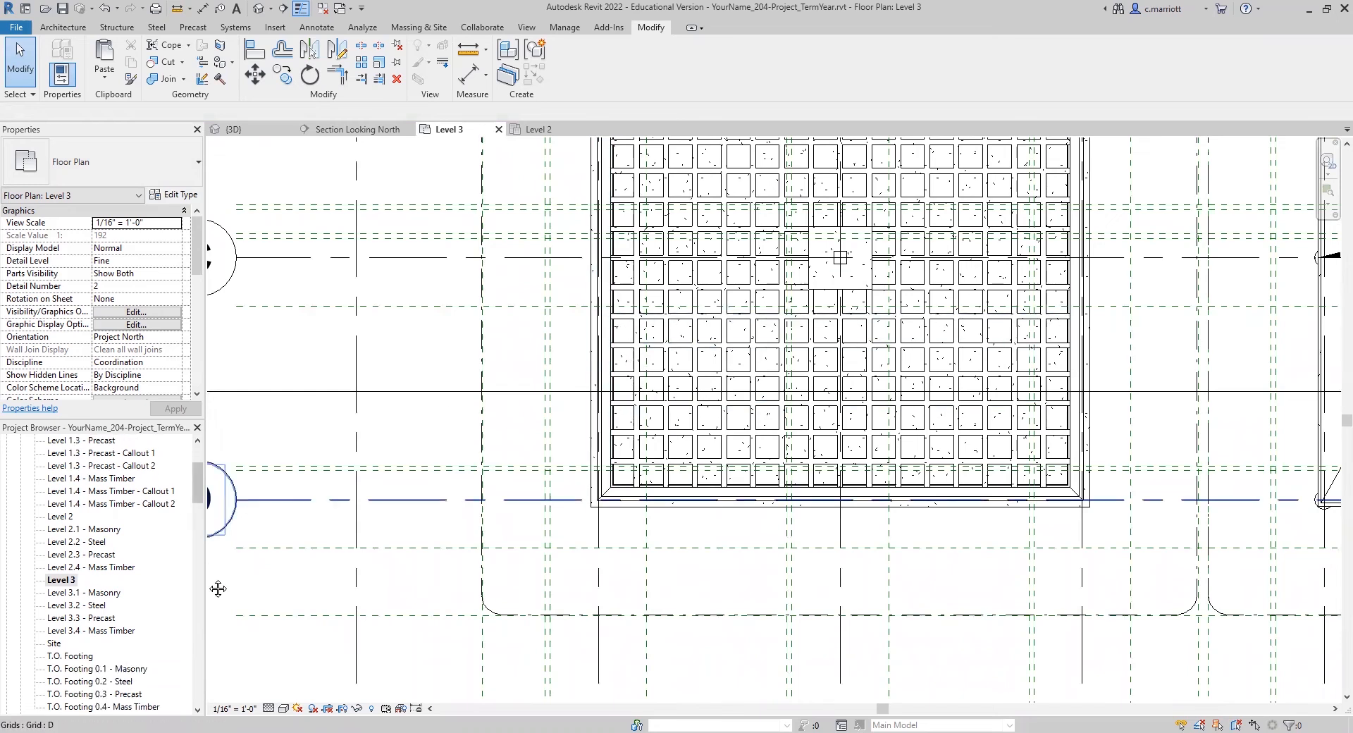
pyautogui.scroll(-5, 81, 645)
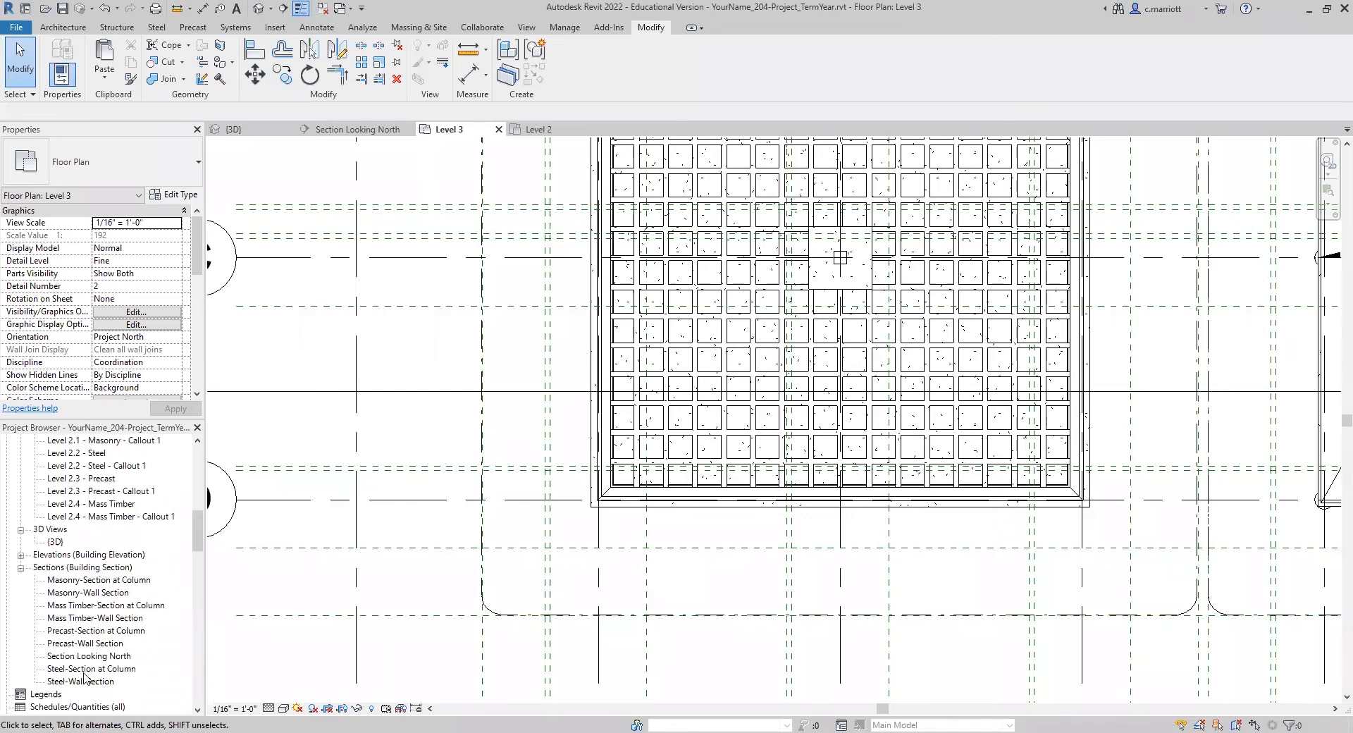
pyautogui.doubleClick(73, 656)
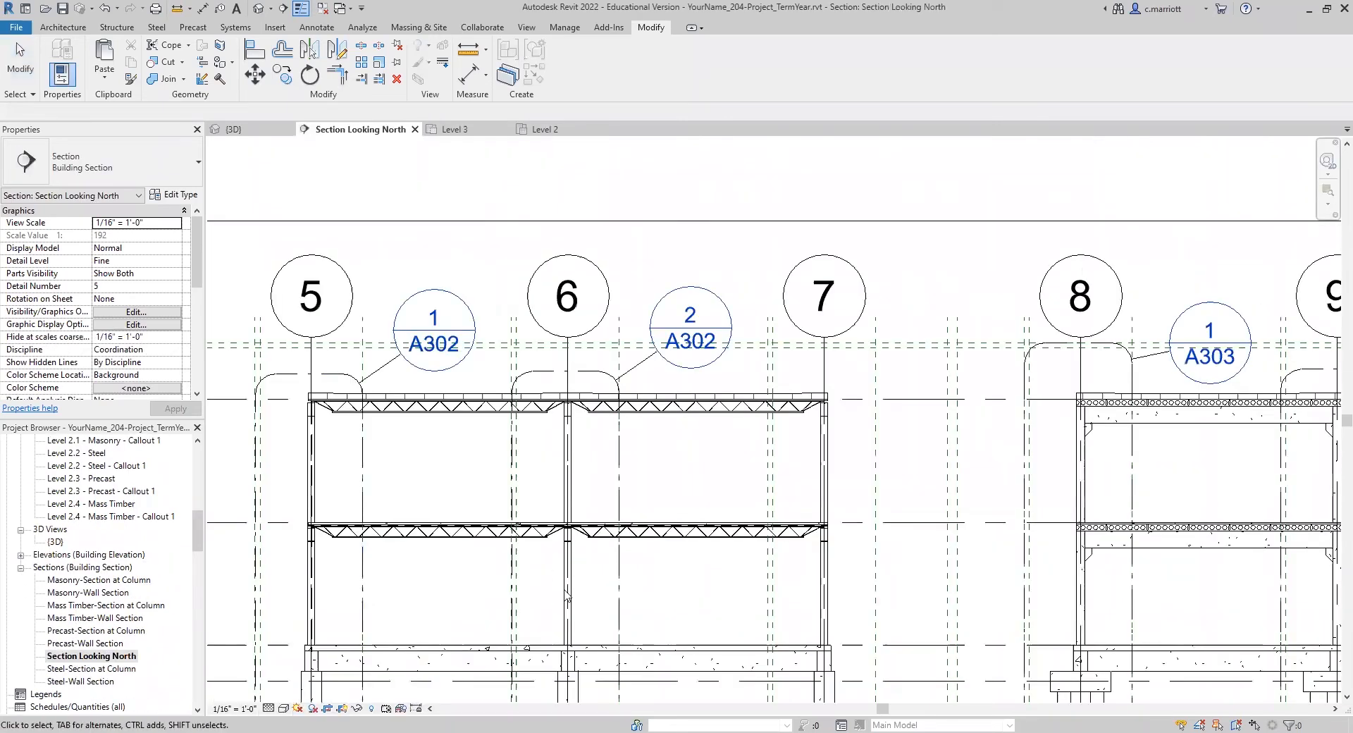
pyautogui.moveTo(600, 475); pyautogui.dragTo(890, 447, button='middle')
pyautogui.scroll(4, 608, 377)
pyautogui.scroll(-1, 575, 399)
pyautogui.scroll(-4, 509, 450)
pyautogui.moveTo(542, 480); pyautogui.dragTo(742, 486, button='middle')
pyautogui.scroll(6, 444, 440)
pyautogui.moveTo(527, 510); pyautogui.dragTo(744, 562, button='middle')
pyautogui.scroll(-6, 412, 526)
pyautogui.moveTo(464, 547); pyautogui.dragTo(492, 562, button='middle')
pyautogui.scroll(6, 690, 491)
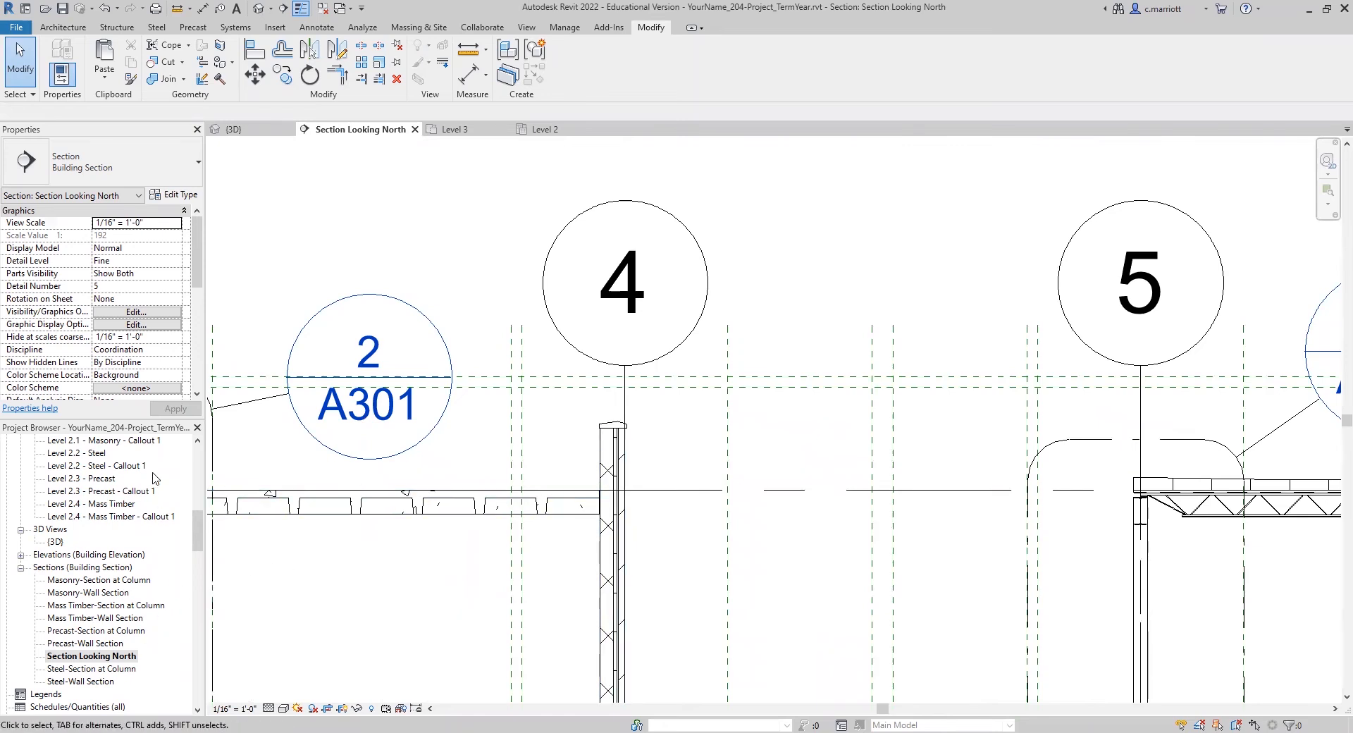
# Step: Reopen the Level 3 floor plan and start a new floor of type Roof Insulation - 7.5"
pyautogui.scroll(5, 86, 547)
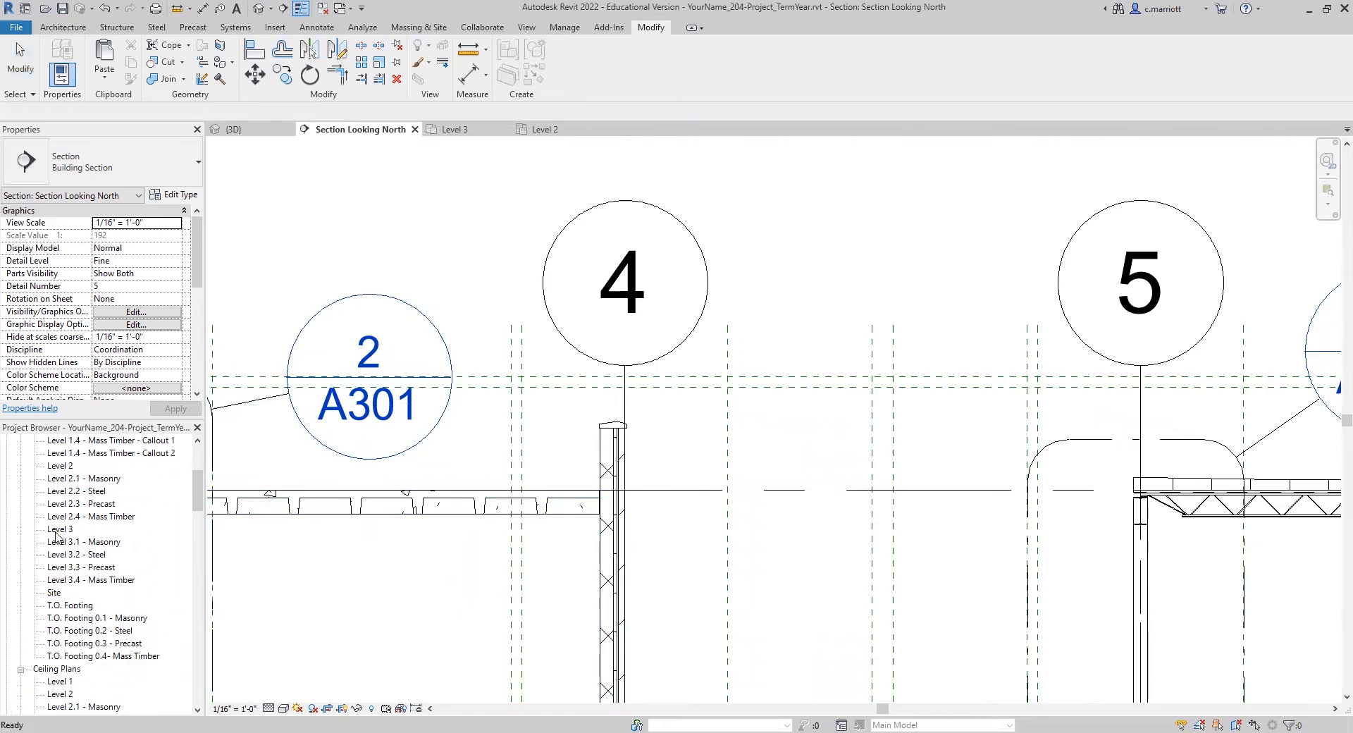
pyautogui.doubleClick(59, 531)
pyautogui.moveTo(520, 525); pyautogui.dragTo(342, 664, button='middle')
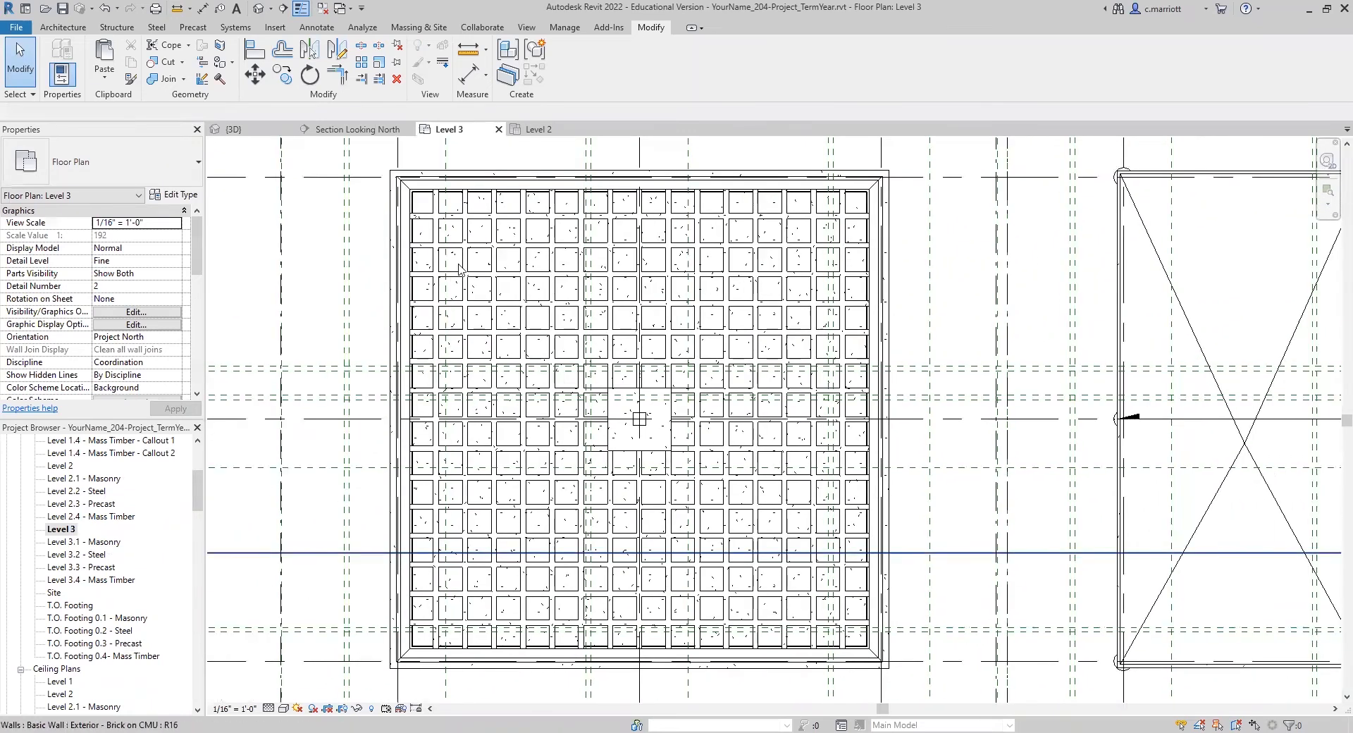
pyautogui.click(65, 28)
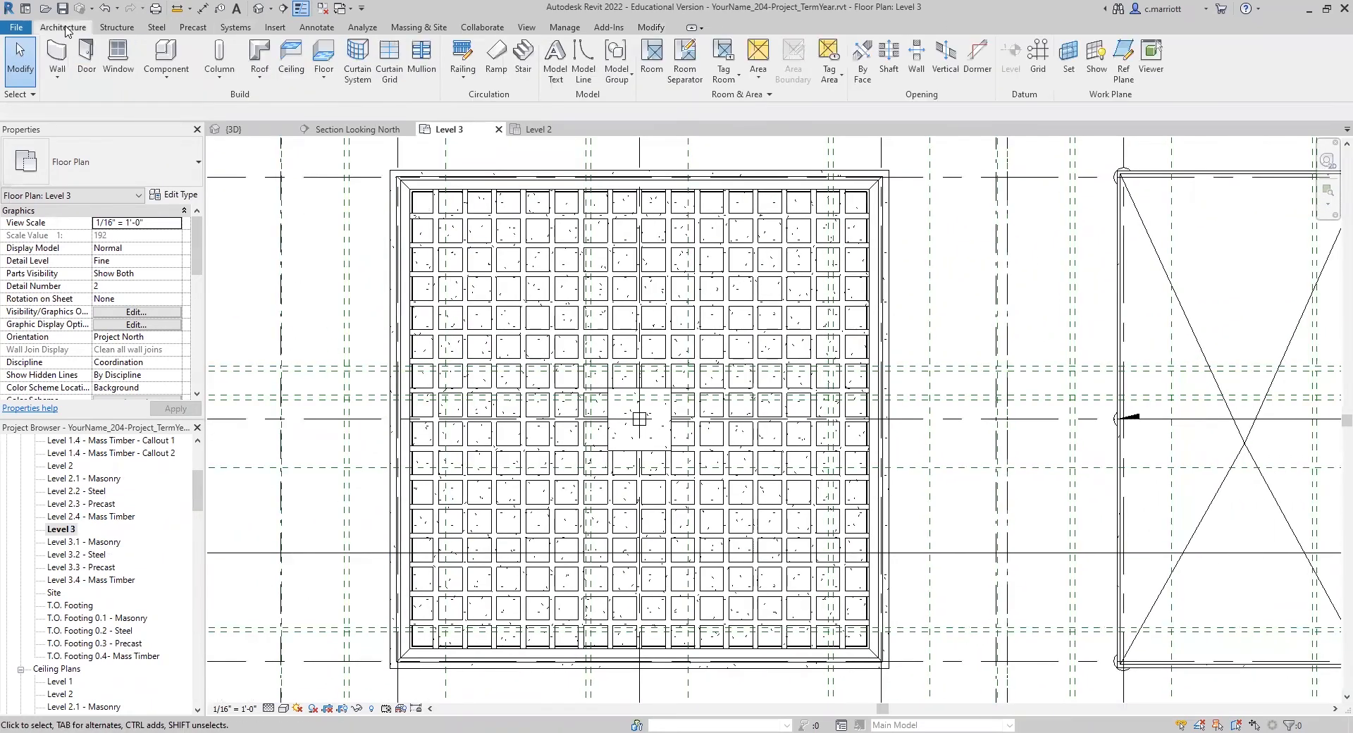
pyautogui.click(321, 83)
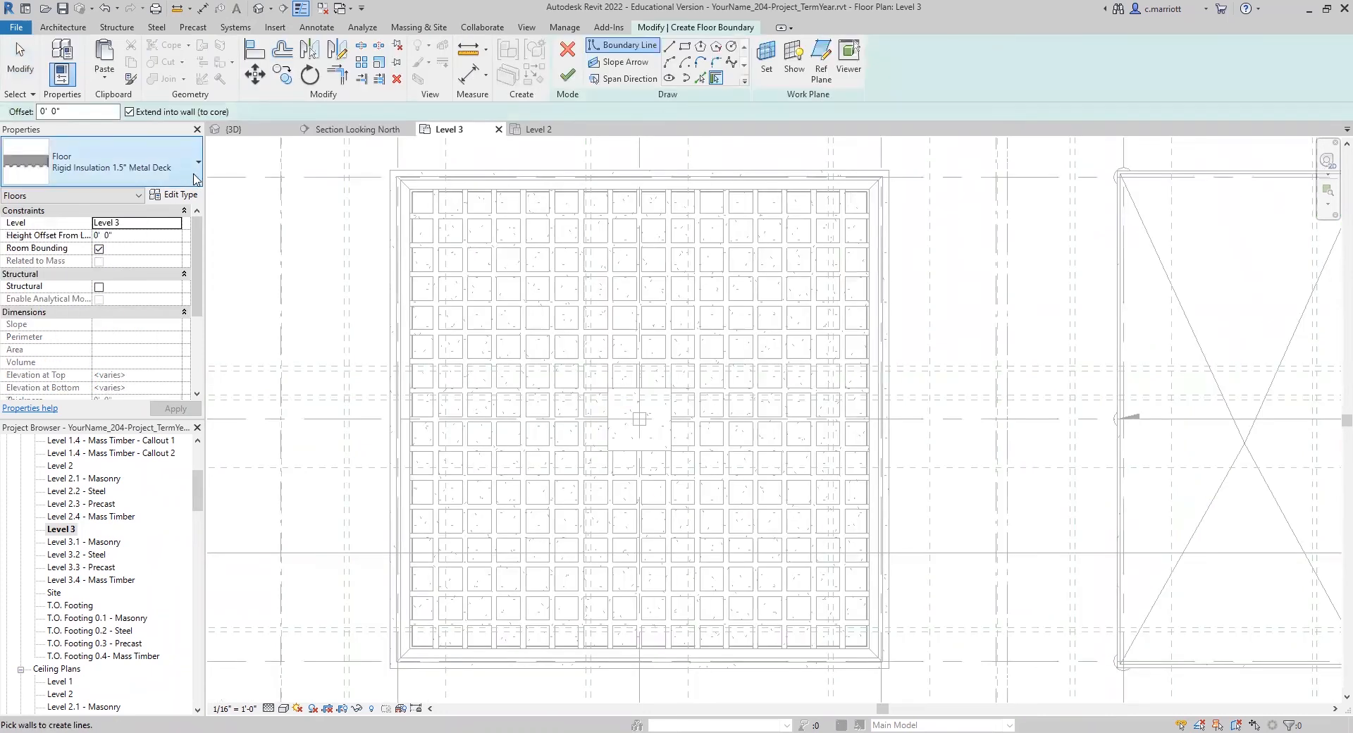
pyautogui.click(197, 179)
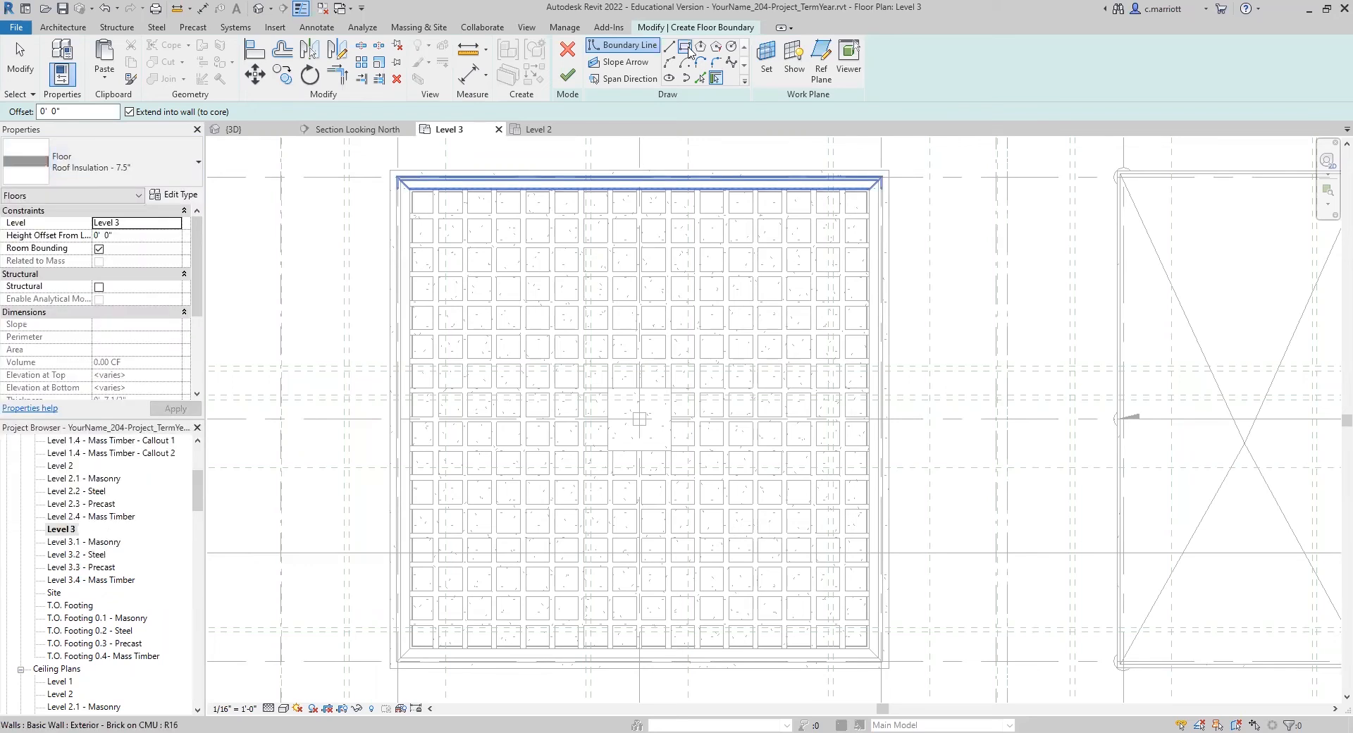
# Step: Sketch a rectangular floor boundary along the inner faces of the masonry building's exterior walls, from the grid 2/D corner to the grid 4/B corner
pyautogui.scroll(5, 410, 652)
pyautogui.click(411, 642)
pyautogui.scroll(-4, 589, 450)
pyautogui.scroll(-3, 747, 363)
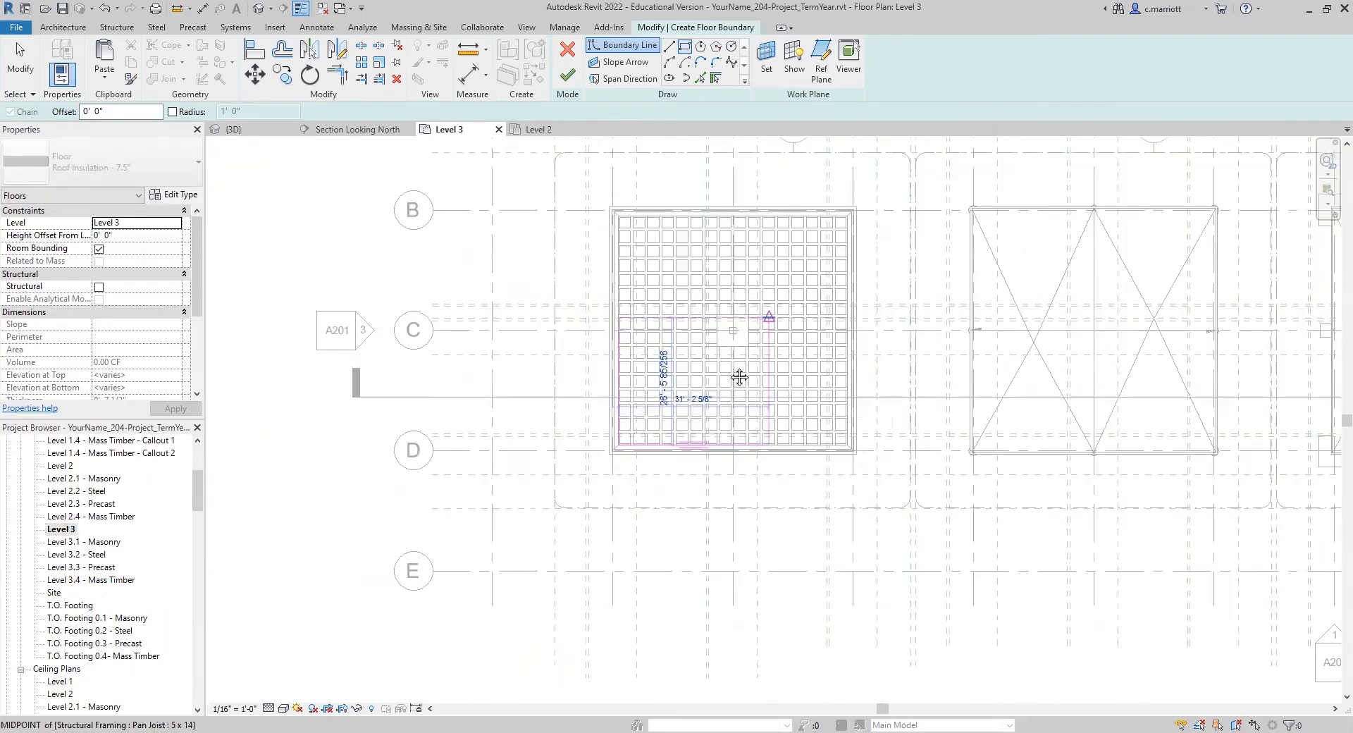
pyautogui.moveTo(734, 374); pyautogui.dragTo(619, 453, button='middle')
pyautogui.scroll(3, 641, 423)
pyautogui.scroll(4, 667, 403)
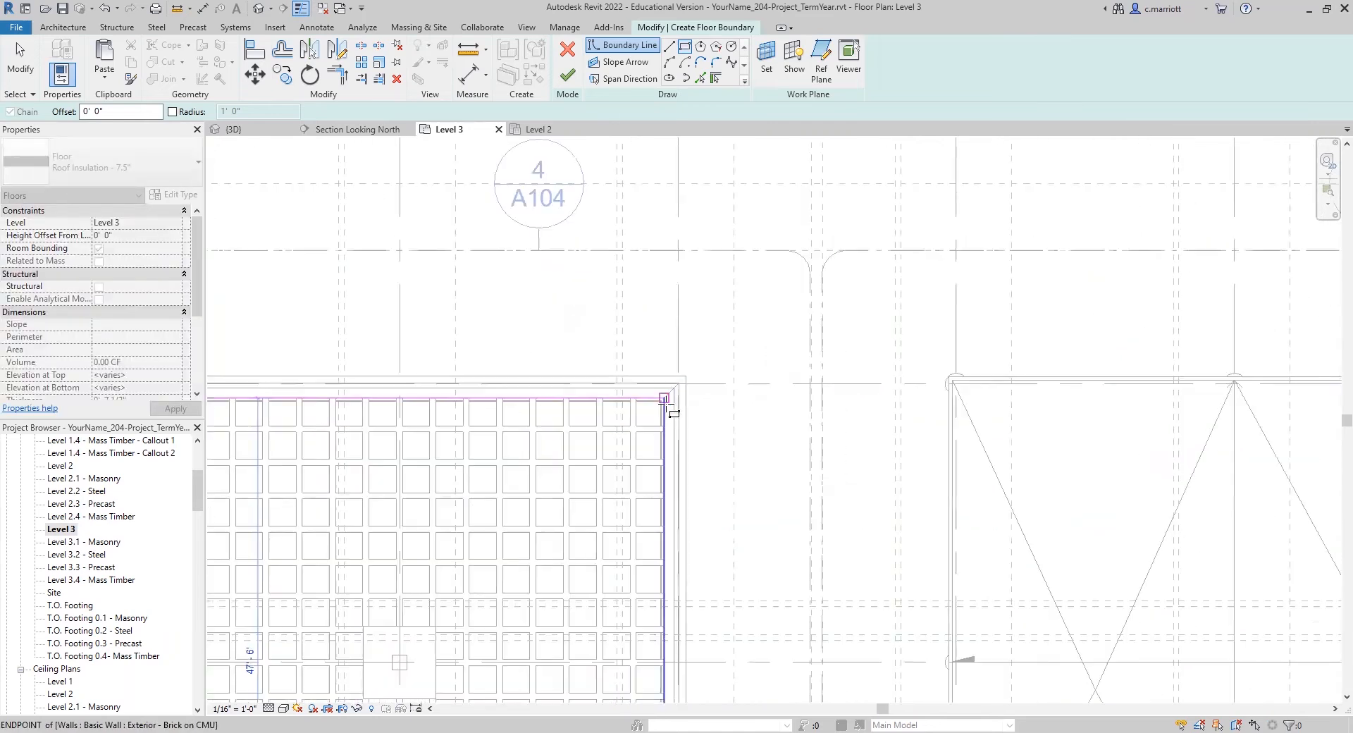
pyautogui.click(662, 393)
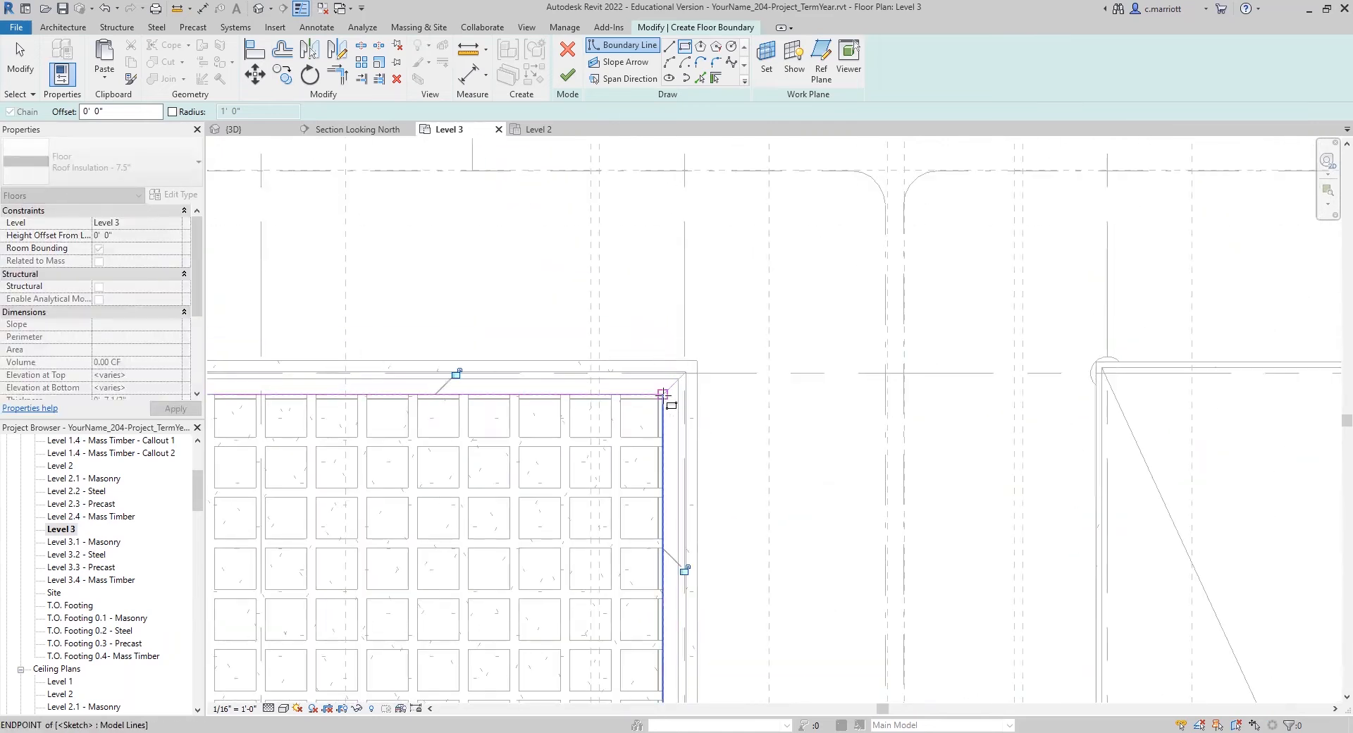
pyautogui.scroll(-3, 468, 514)
pyautogui.moveTo(477, 520)
pyautogui.mouseDown(button='middle')
pyautogui.moveTo(557, 470)
pyautogui.moveTo(635, 456)
pyautogui.mouseUp(button='middle')
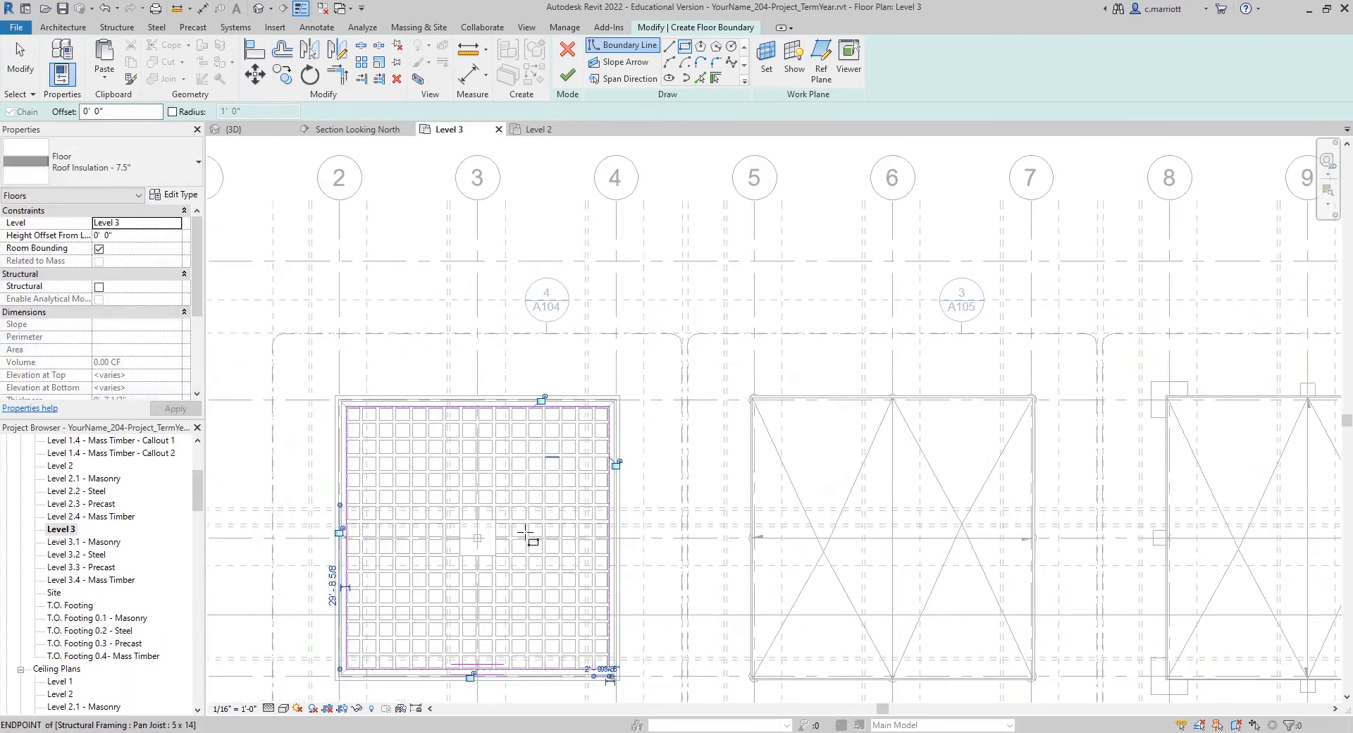
# Step: Measure the perpendicular distance from a waffle pan east of the center column to grid C
pyautogui.scroll(3, 528, 537)
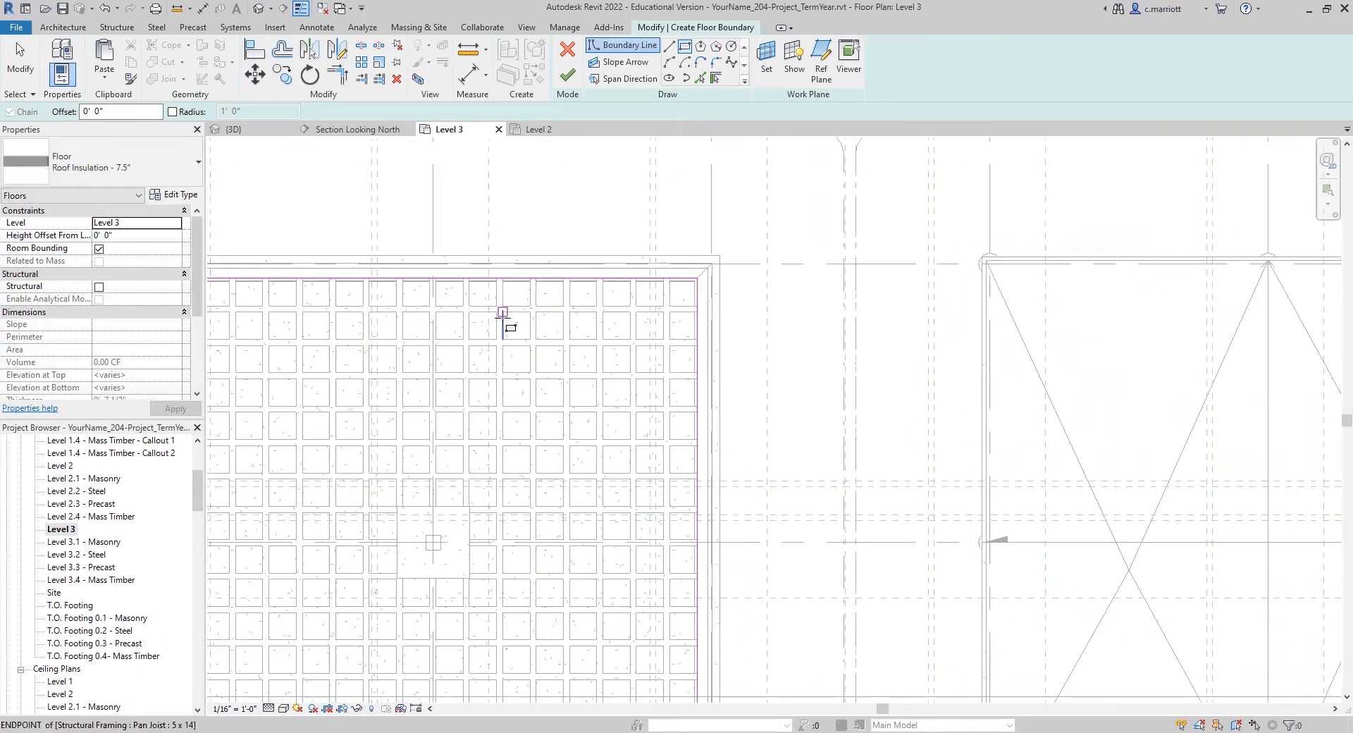
pyautogui.scroll(1, 538, 534)
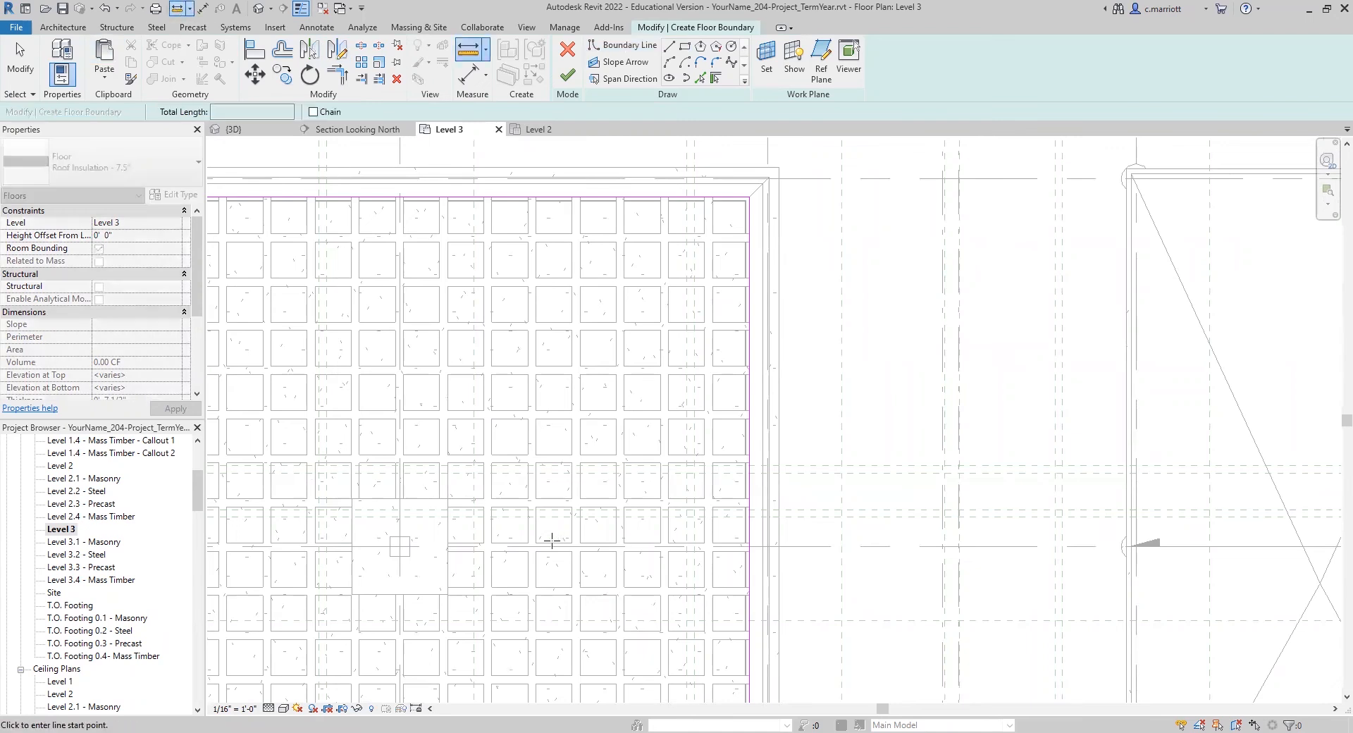
pyautogui.click(536, 526)
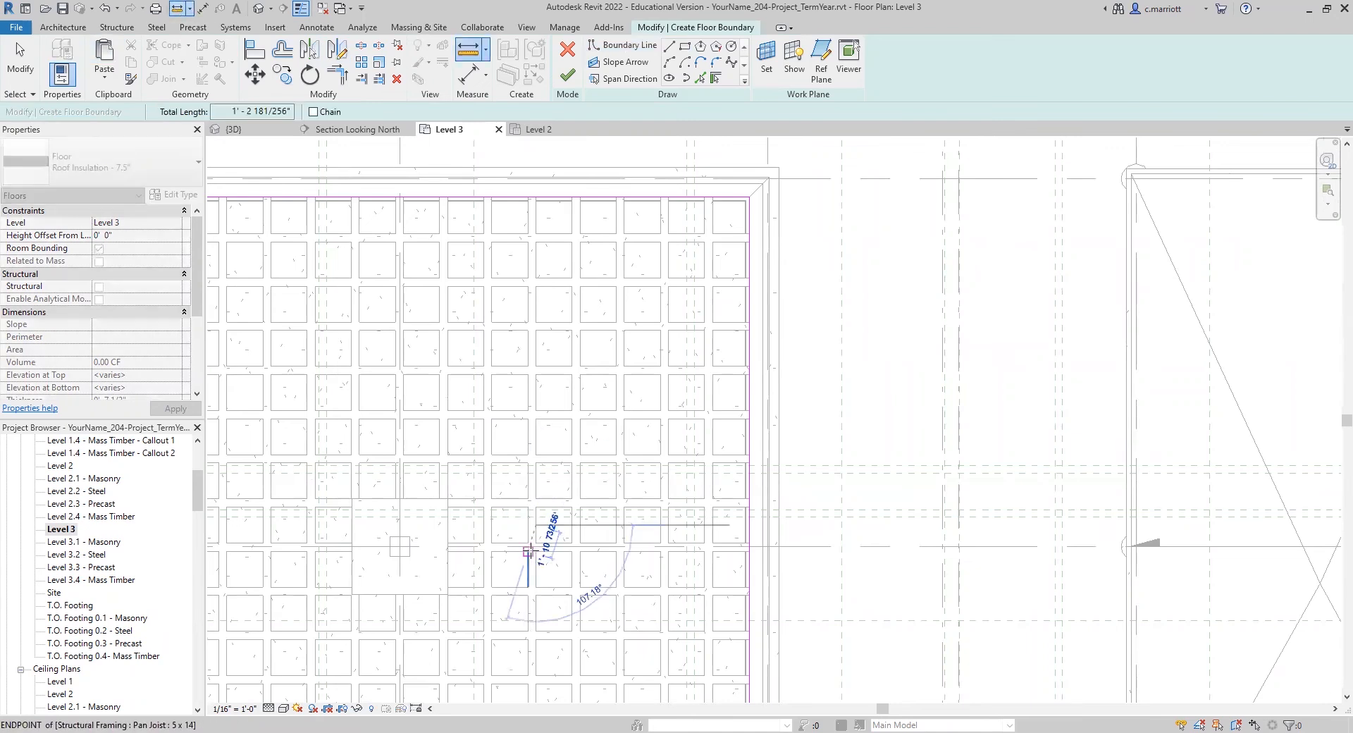
pyautogui.scroll(3, 536, 529)
pyautogui.rightClick(542, 548)
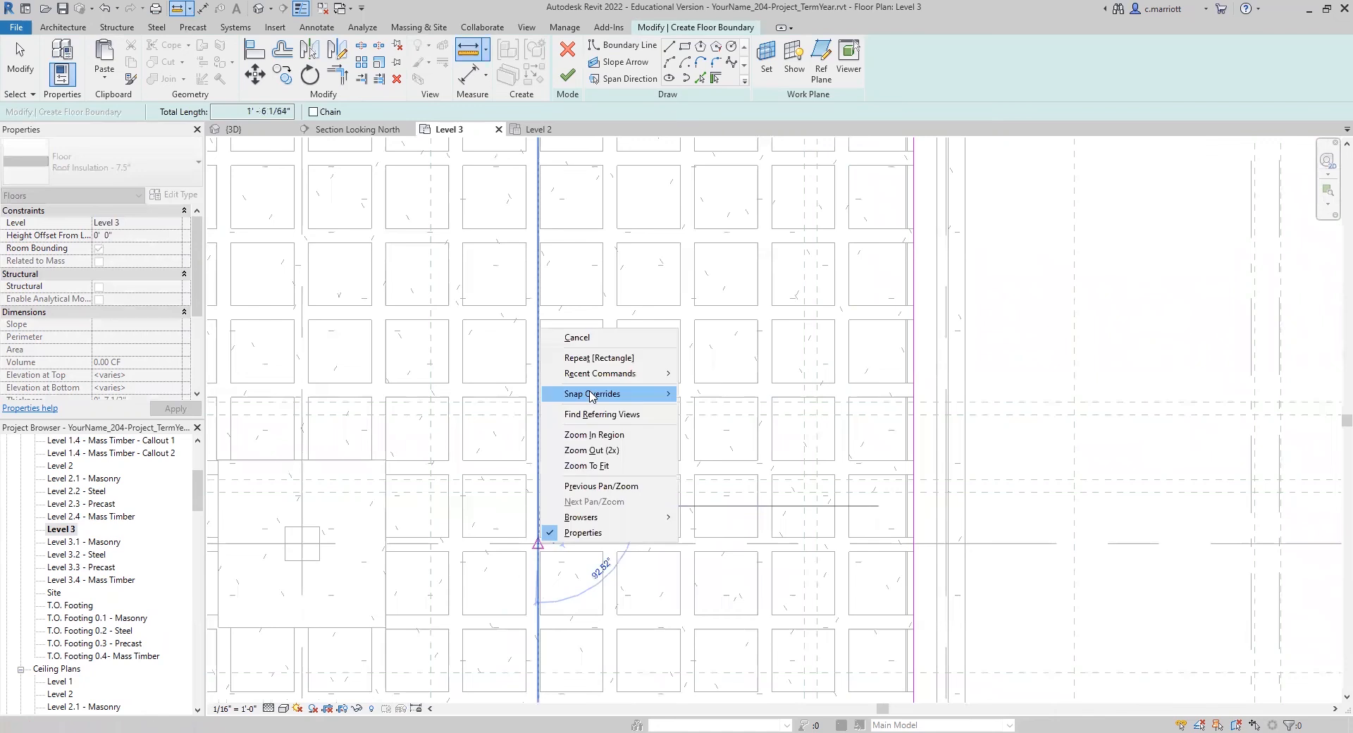
pyautogui.moveTo(591, 396)
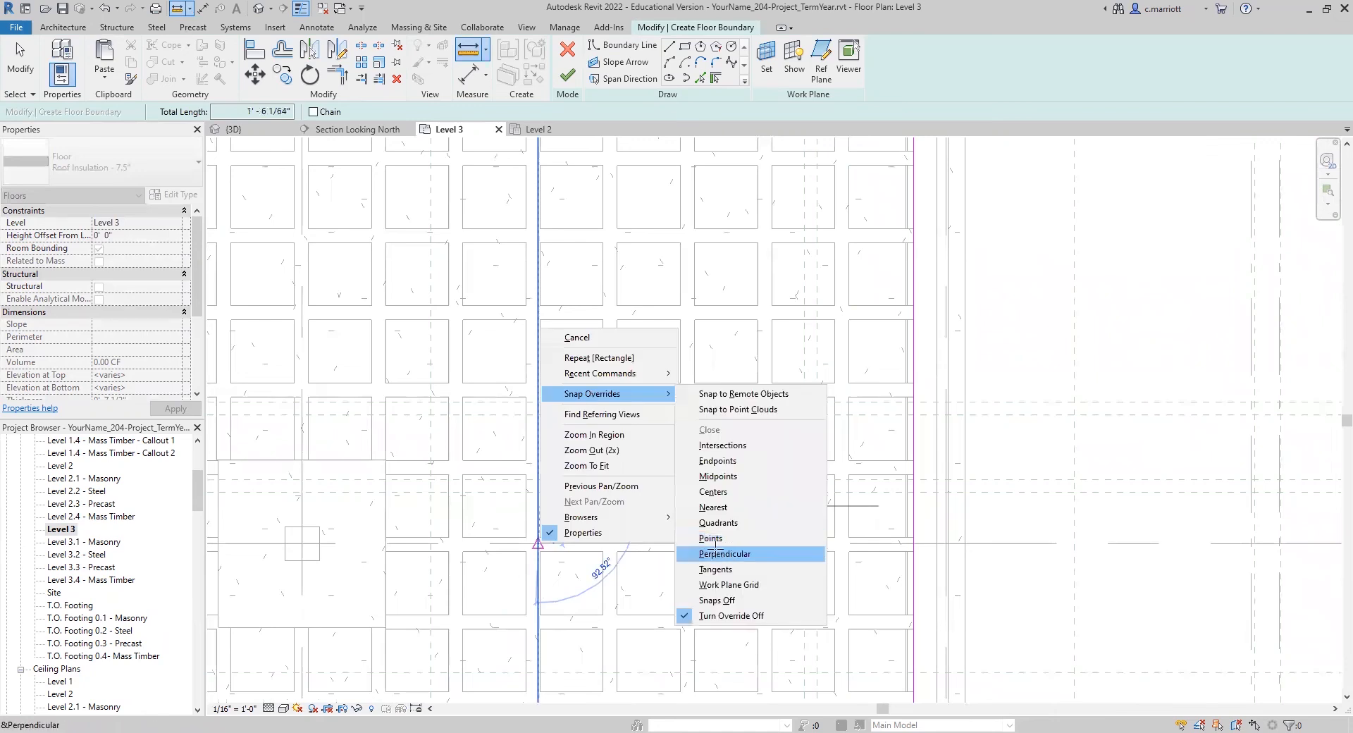
pyautogui.click(716, 553)
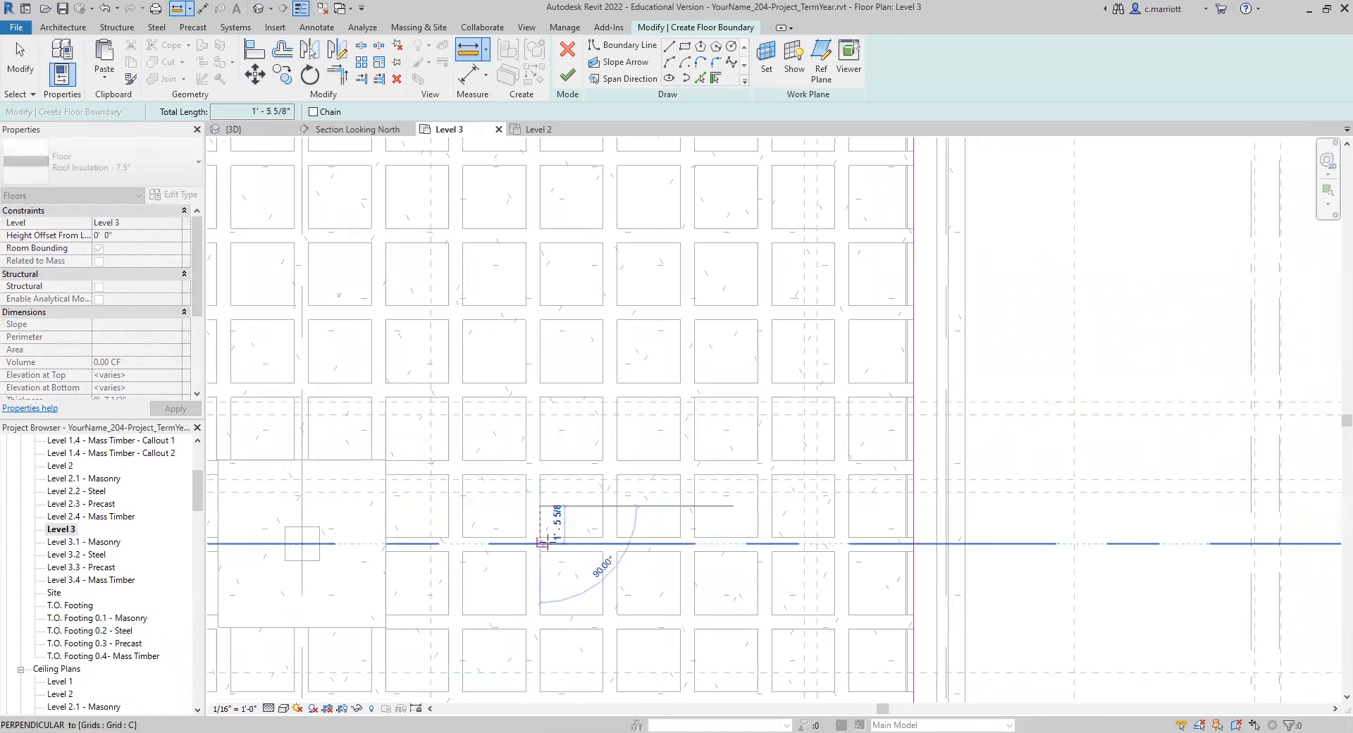
pyautogui.press('Escape')
pyautogui.press('Escape')
pyautogui.scroll(-2, 582, 523)
pyautogui.scroll(-1, 582, 523)
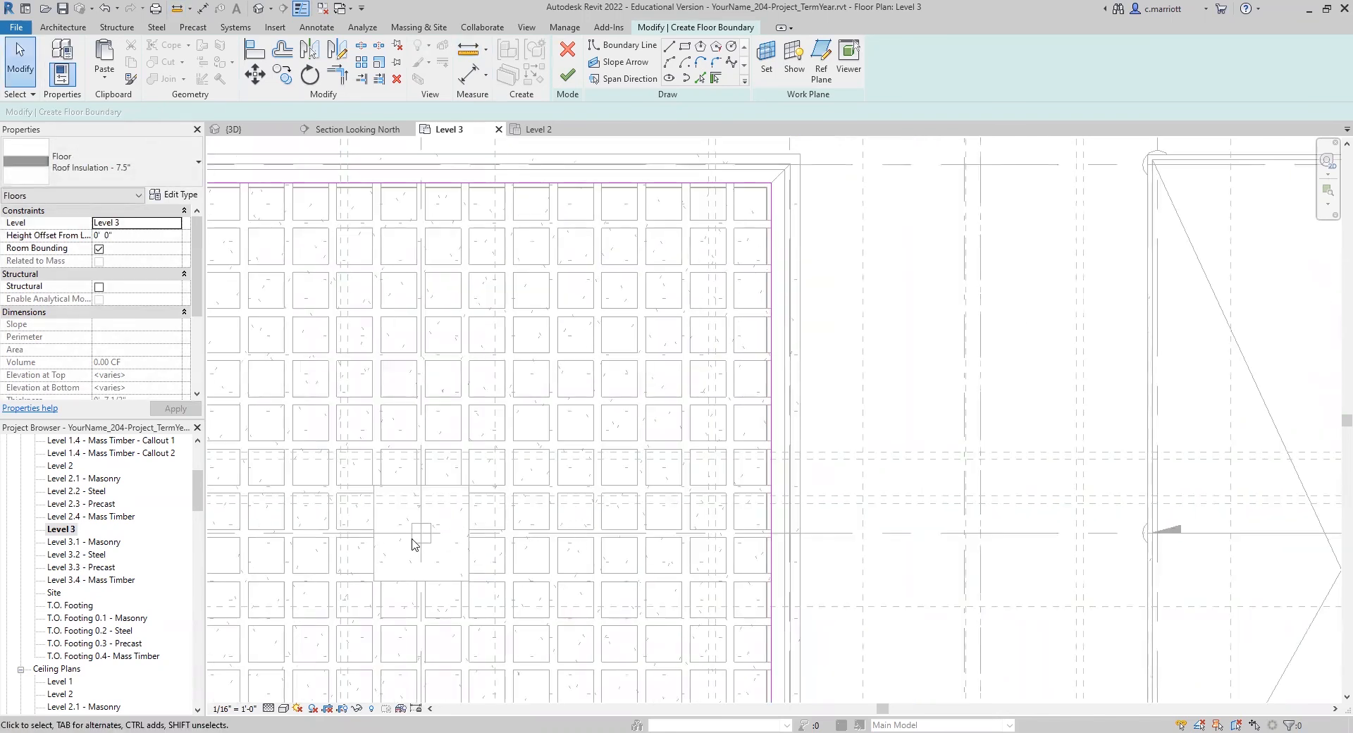
# Step: Finish the roof insulation floor sketch without attaching the walls to the floor's bottom
pyautogui.scroll(1, 684, 534)
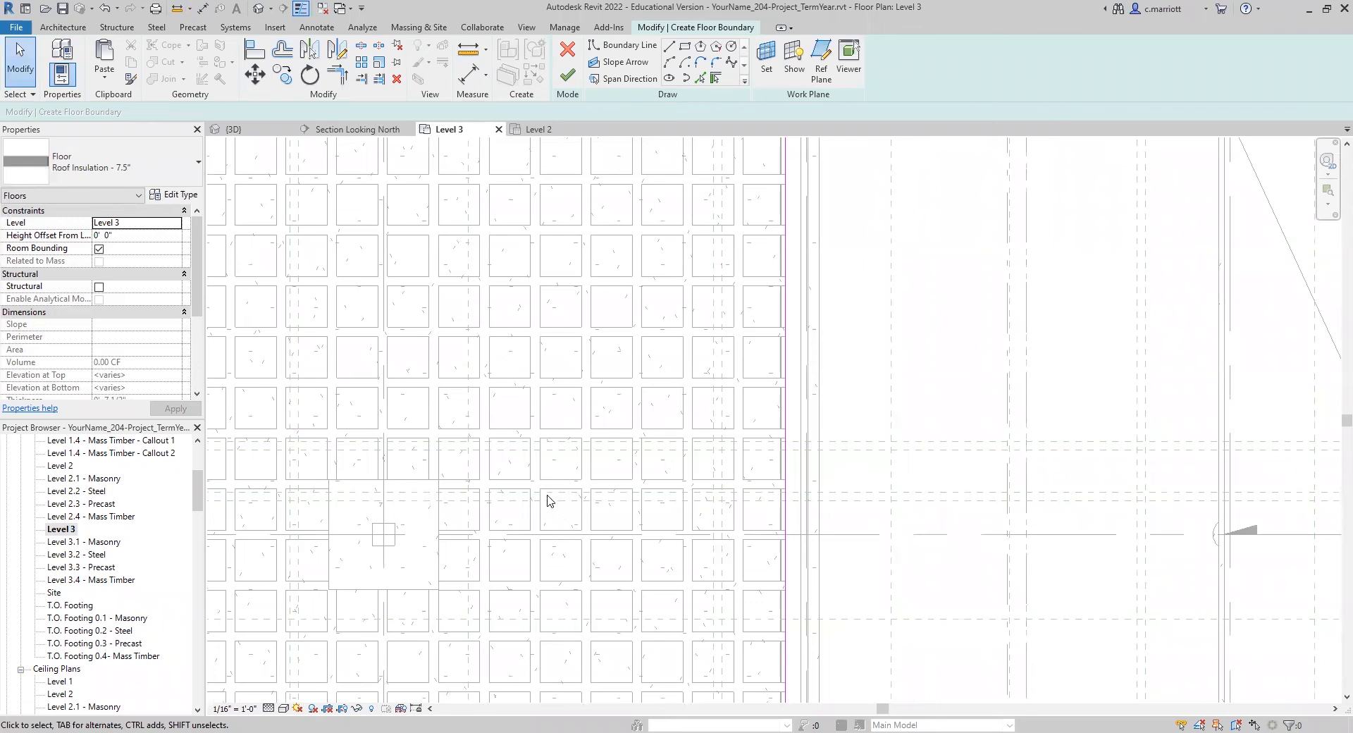
pyautogui.scroll(-3, 514, 273)
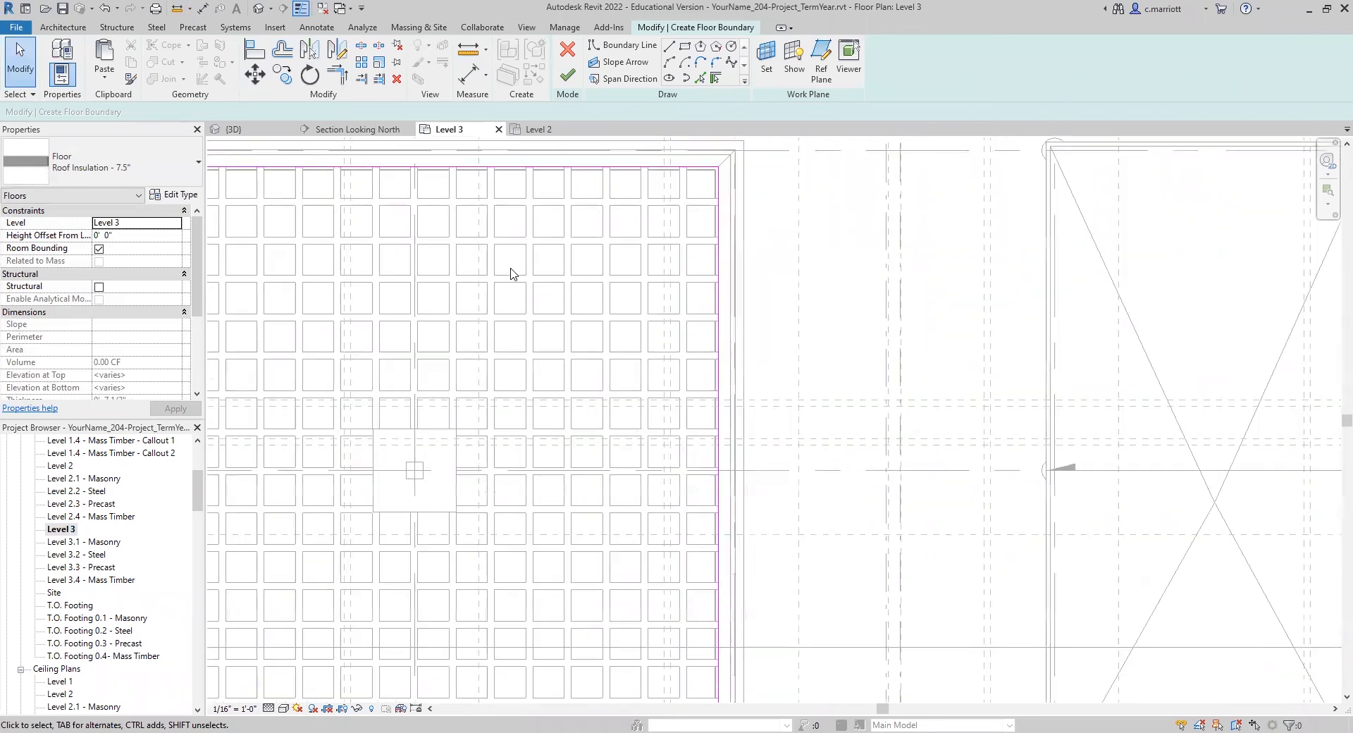
pyautogui.scroll(-2, 433, 410)
pyautogui.scroll(1, 460, 354)
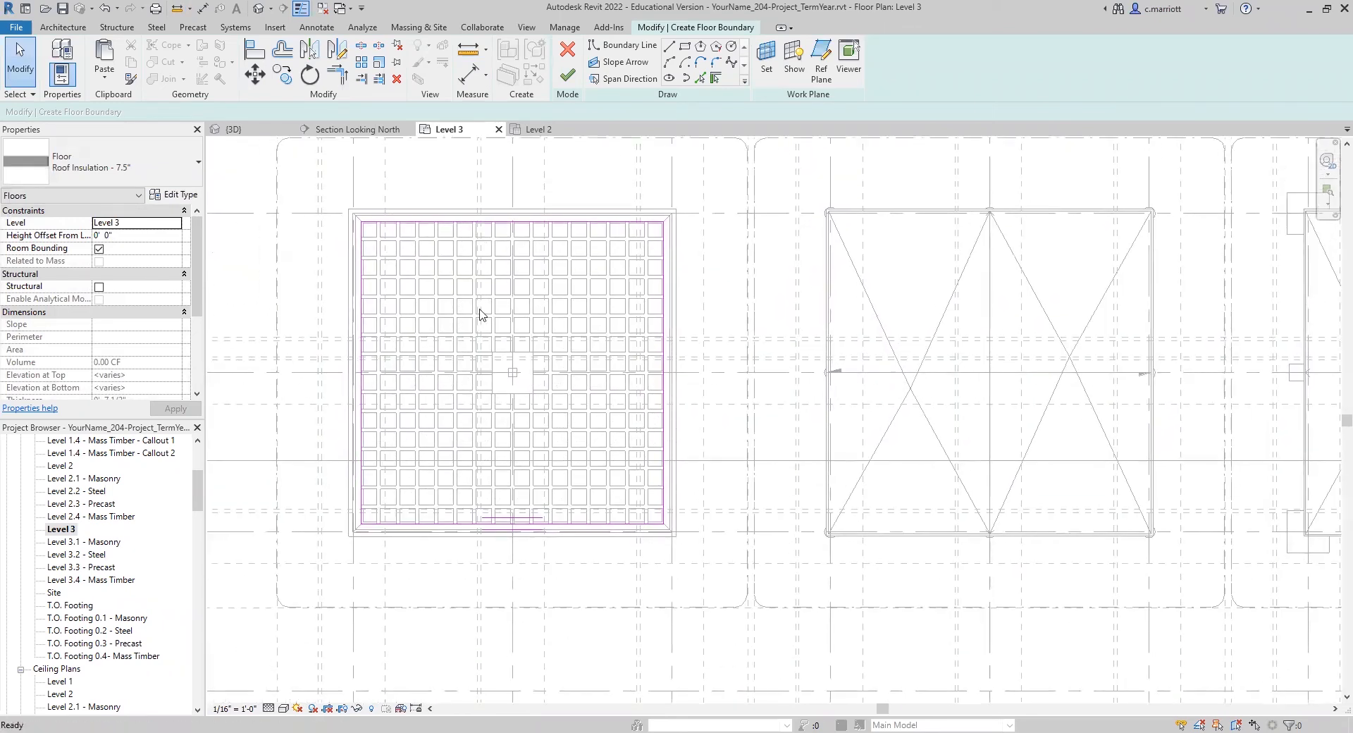
pyautogui.click(566, 86)
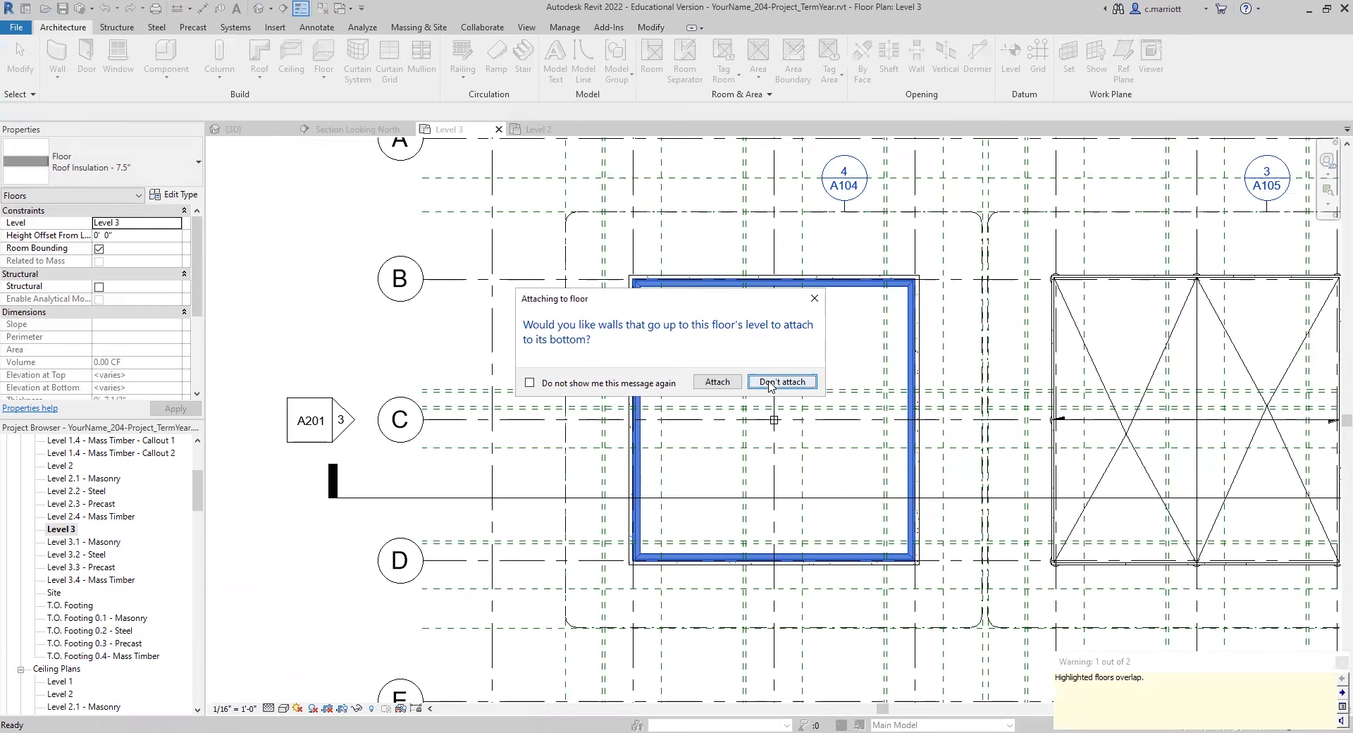
pyautogui.press('Return')
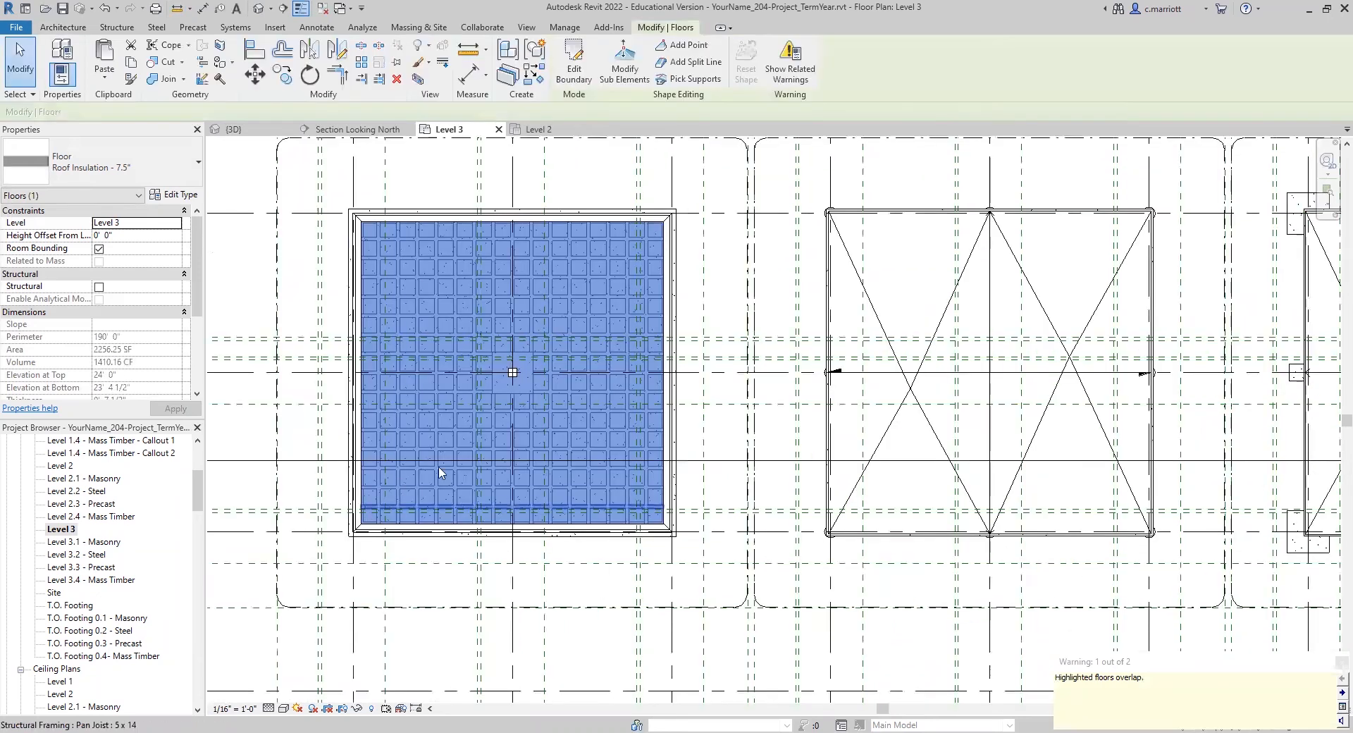
# Step: Open the Section Looking North view and set the roof insulation floor's height offset from Level 3 to 0' 7 1/2"
pyautogui.scroll(-10, 73, 643)
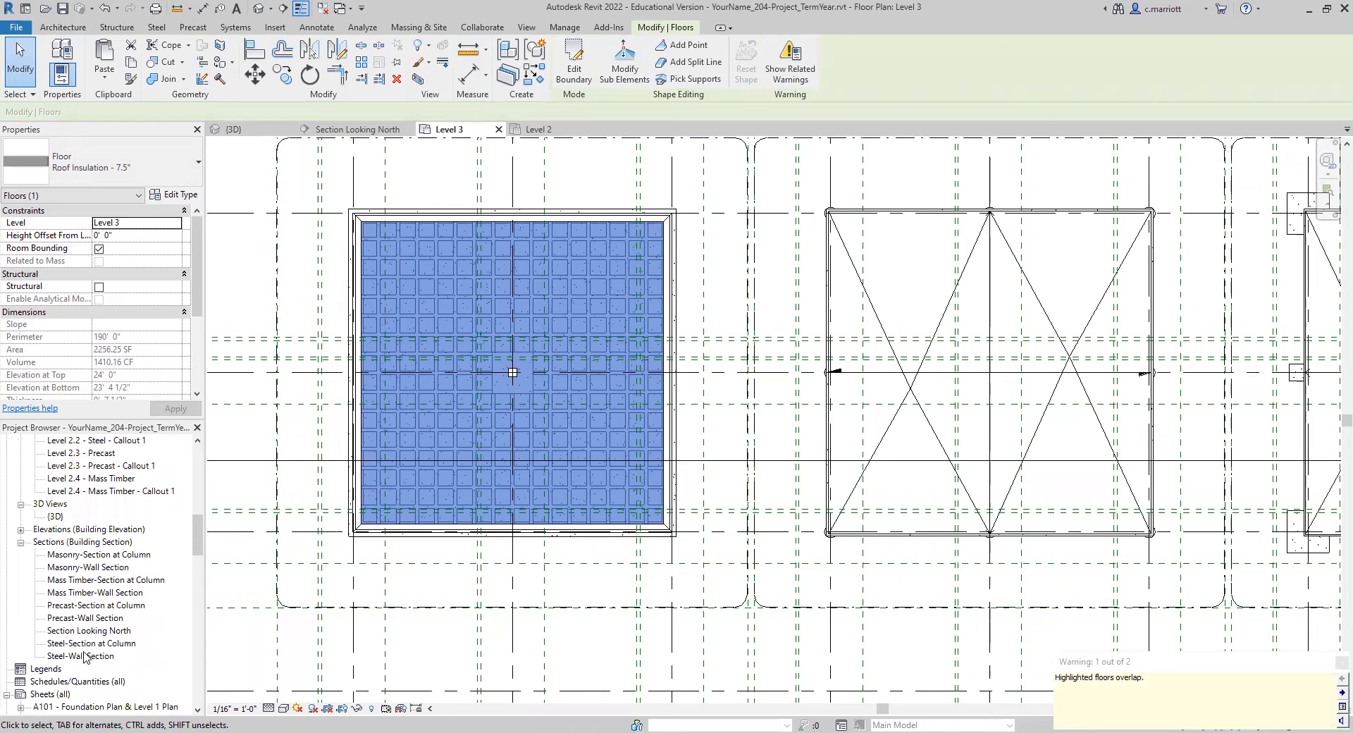
pyautogui.doubleClick(75, 633)
pyautogui.scroll(5, 612, 509)
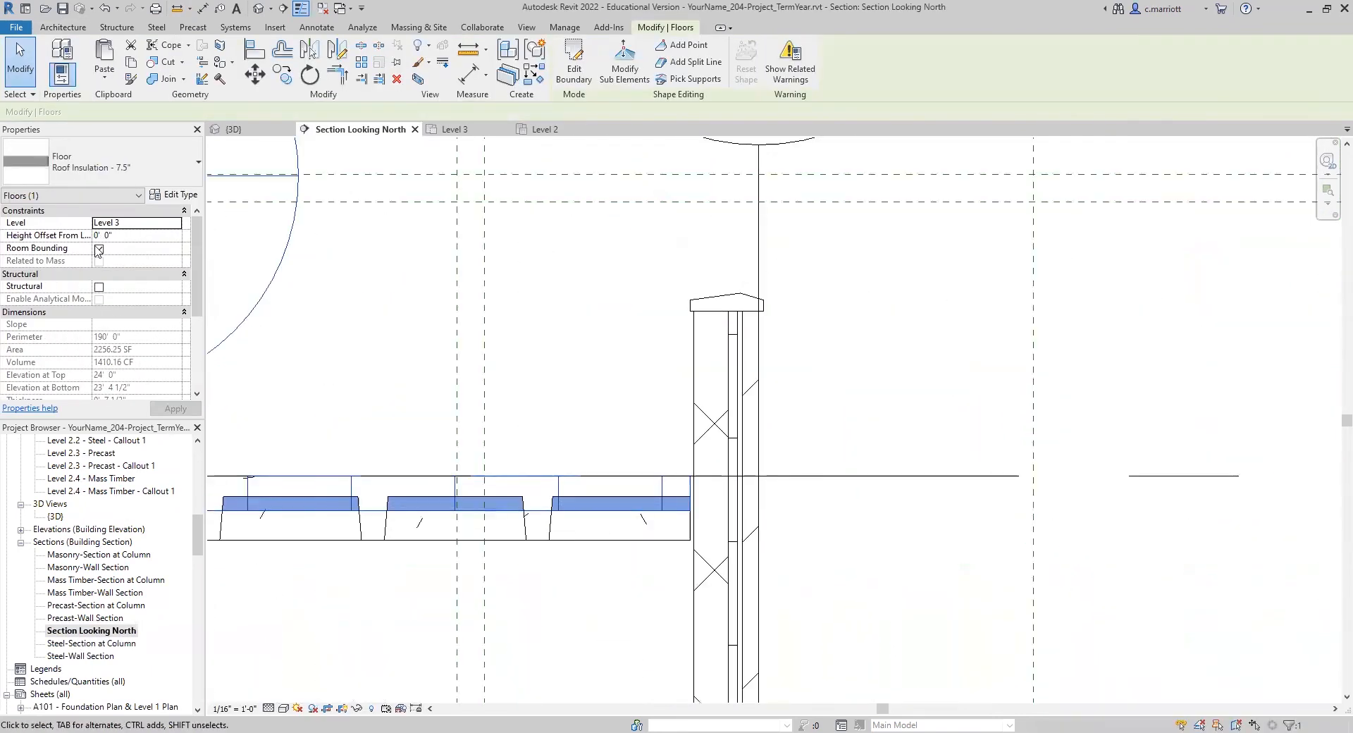
pyautogui.click(117, 238)
pyautogui.write('0\' 7 1/2"')
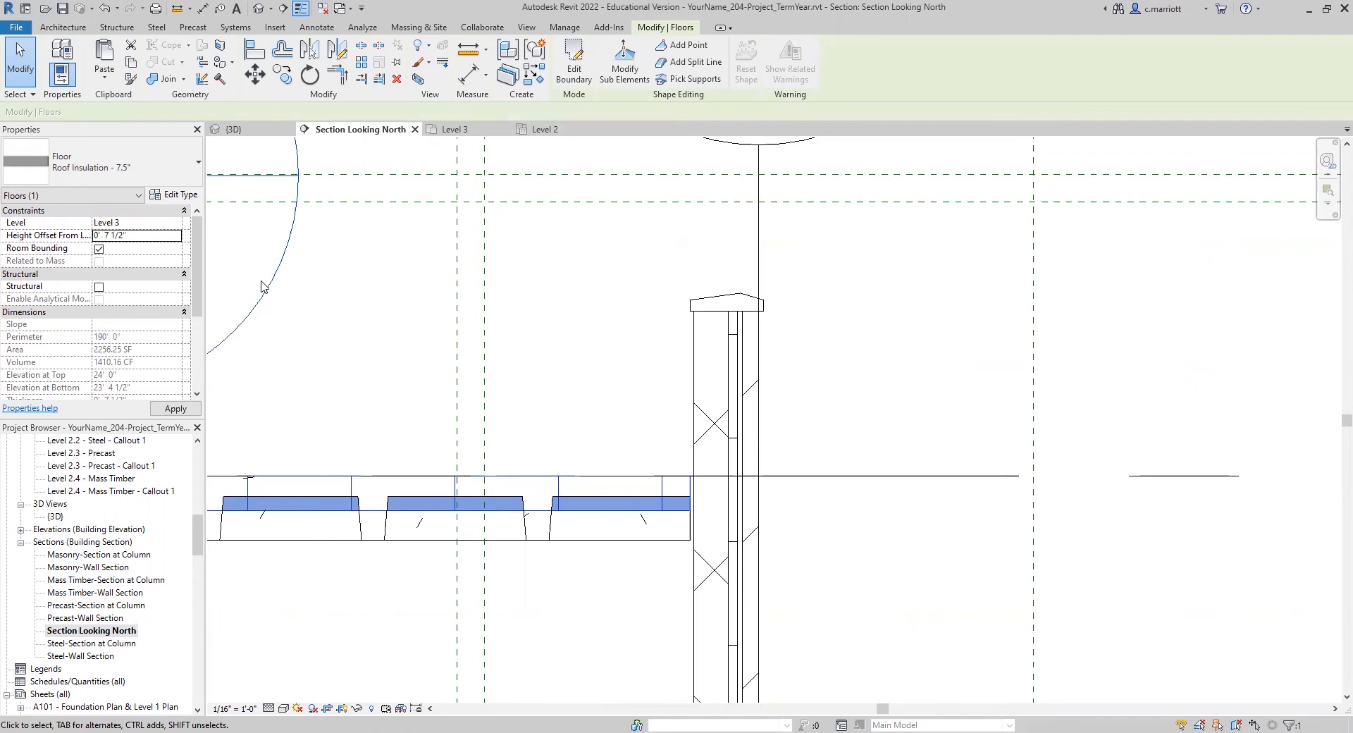
# Step: Return to the Level 3 plan and add a shape point to the masonry roof insulation floor, just southeast of the crossing of grids 3 and C
pyautogui.scroll(5, 108, 485)
pyautogui.scroll(3, 78, 493)
pyautogui.doubleClick(66, 533)
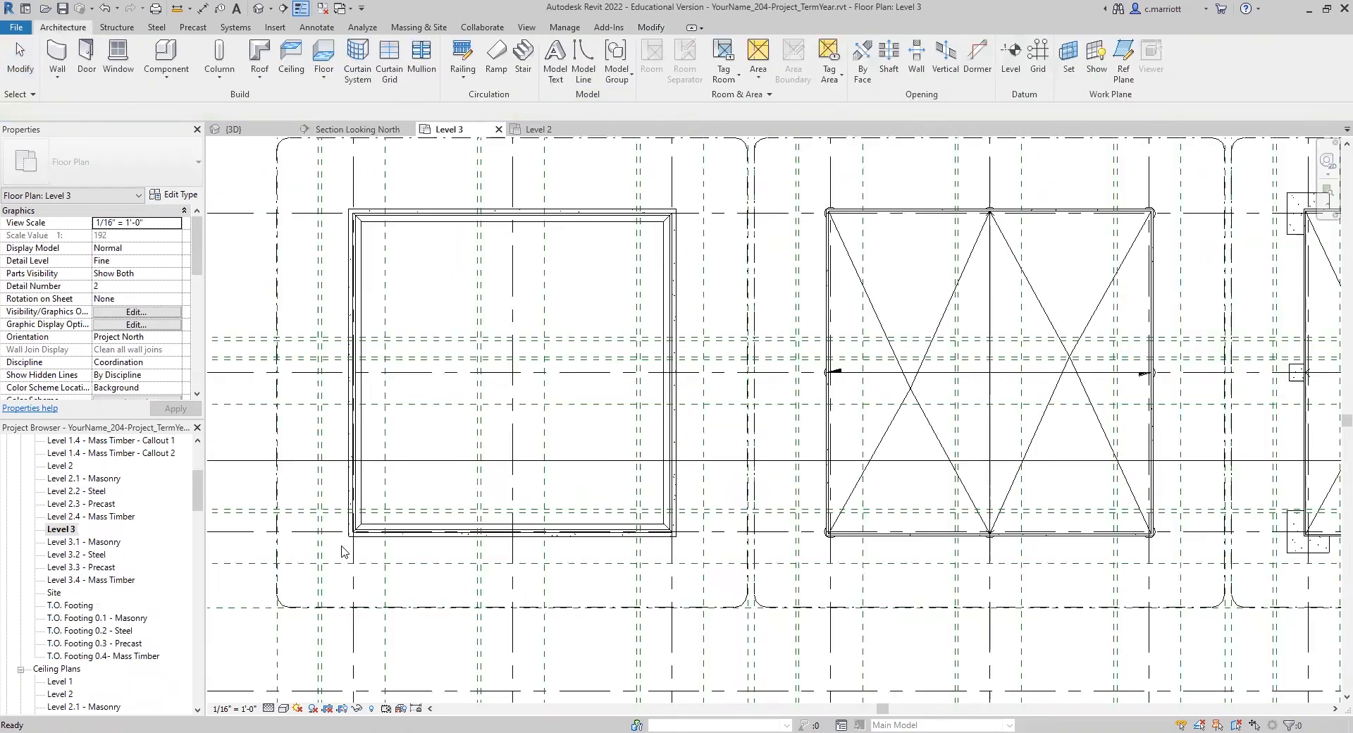
pyautogui.scroll(2, 633, 368)
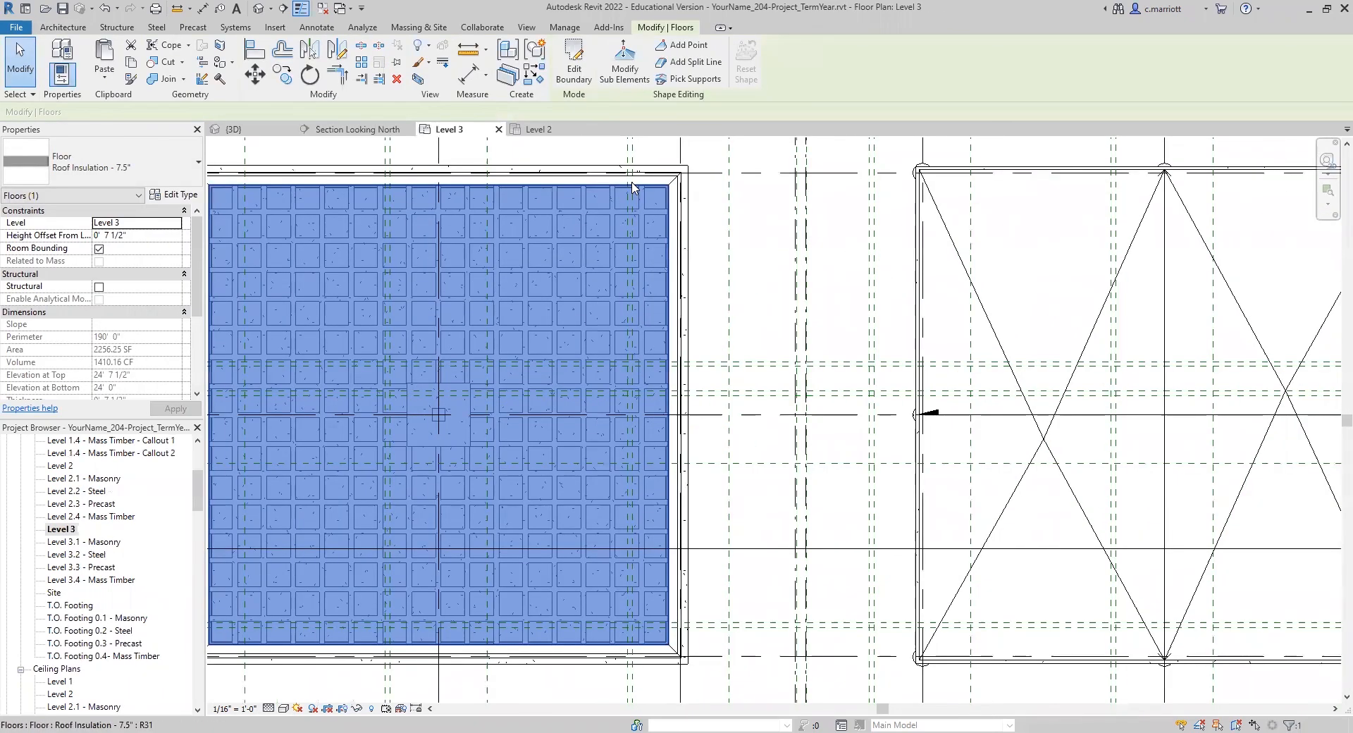
pyautogui.click(680, 46)
pyautogui.scroll(4, 441, 412)
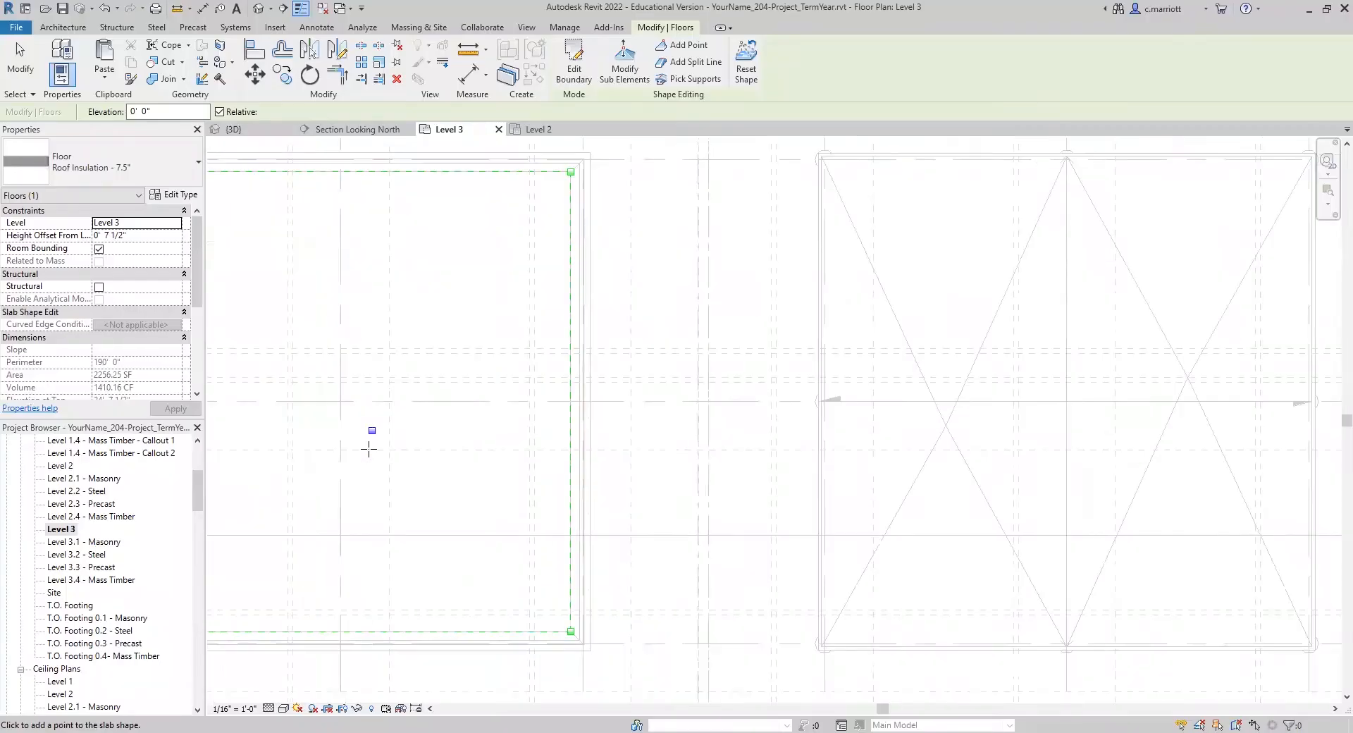
pyautogui.scroll(5, 373, 429)
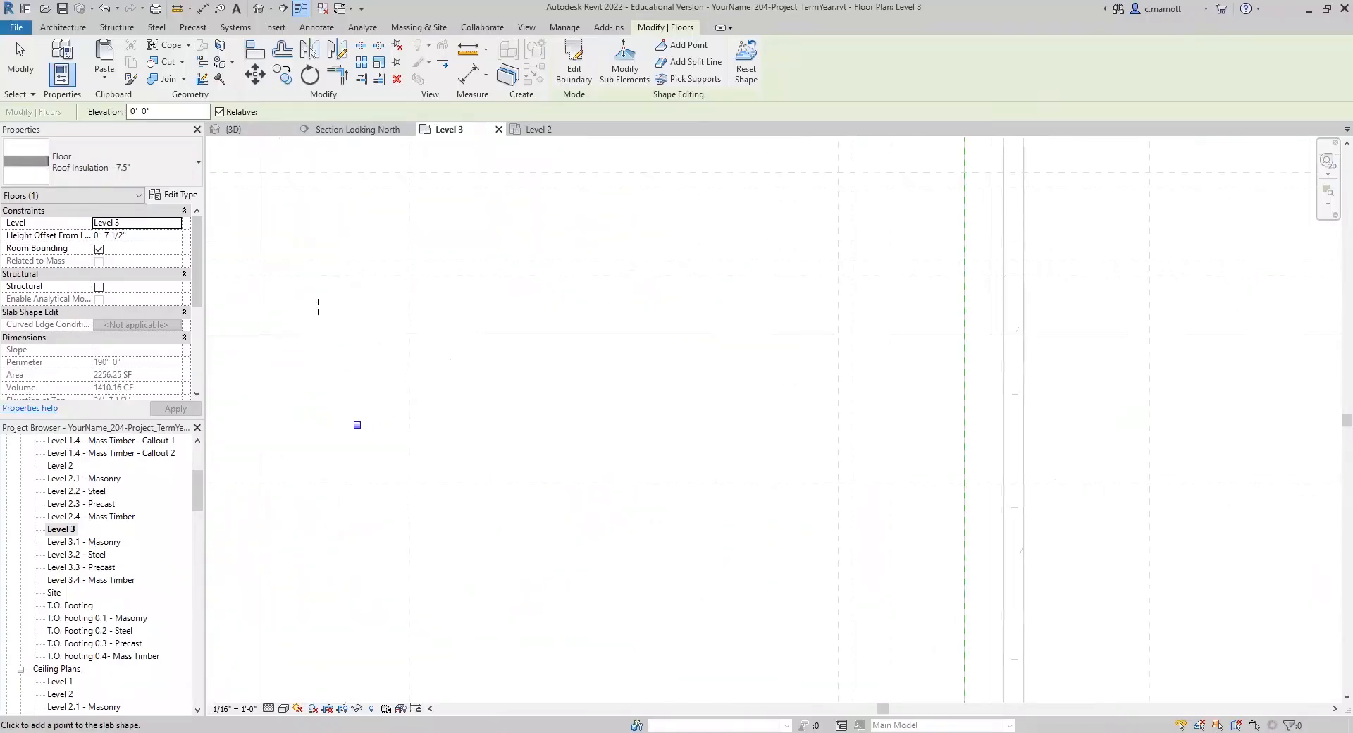
pyautogui.scroll(-3, 334, 410)
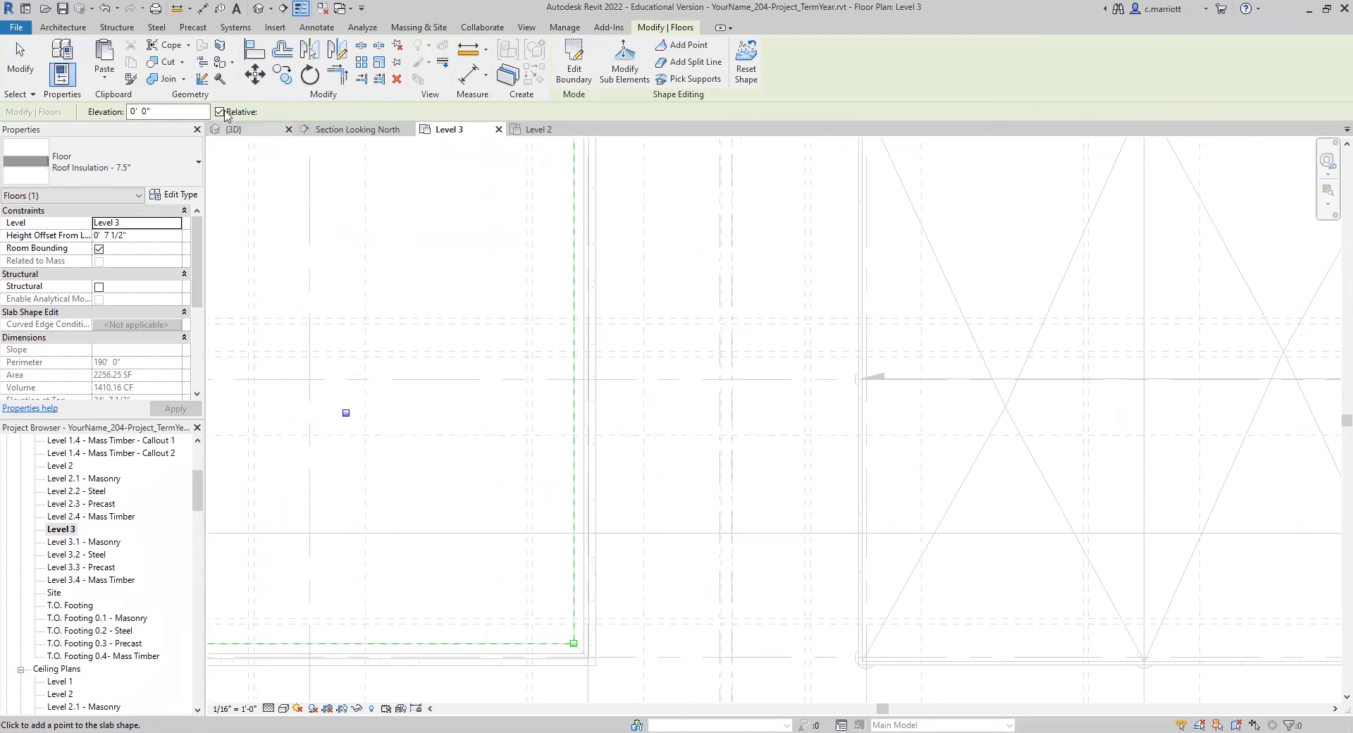
# Step: Set the elevation of the masonry roof insulation floor's shape point to -2.5"
pyautogui.press('Escape')
pyautogui.press('Escape')
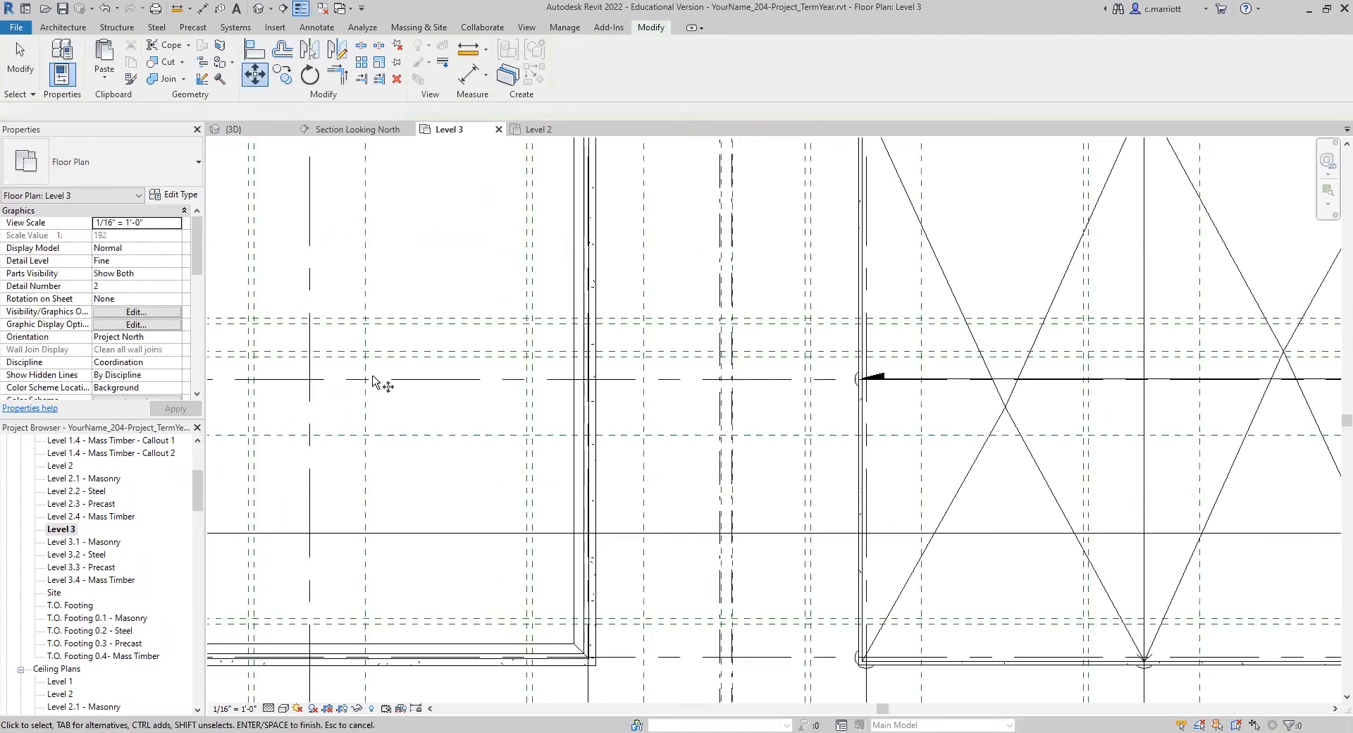
pyautogui.press('Tab')
pyautogui.press('Tab')
pyautogui.click(576, 303)
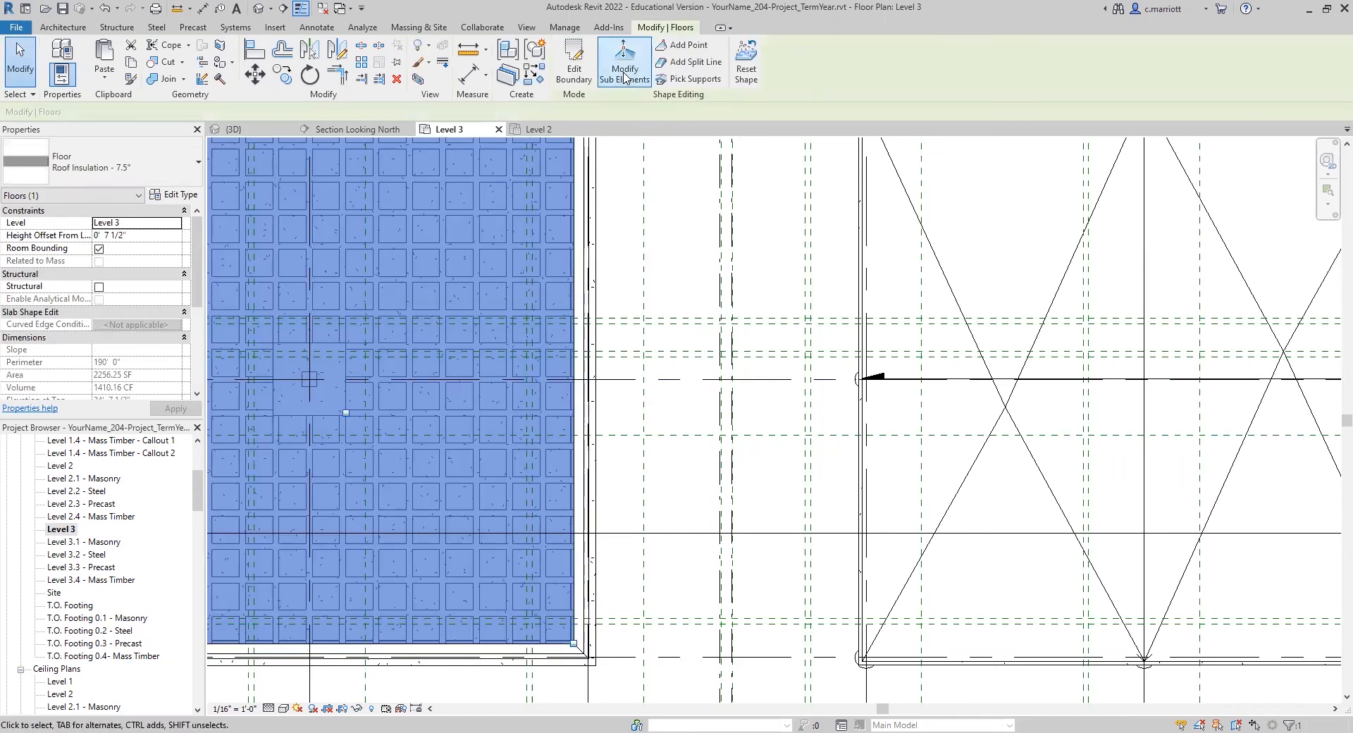
pyautogui.click(346, 413)
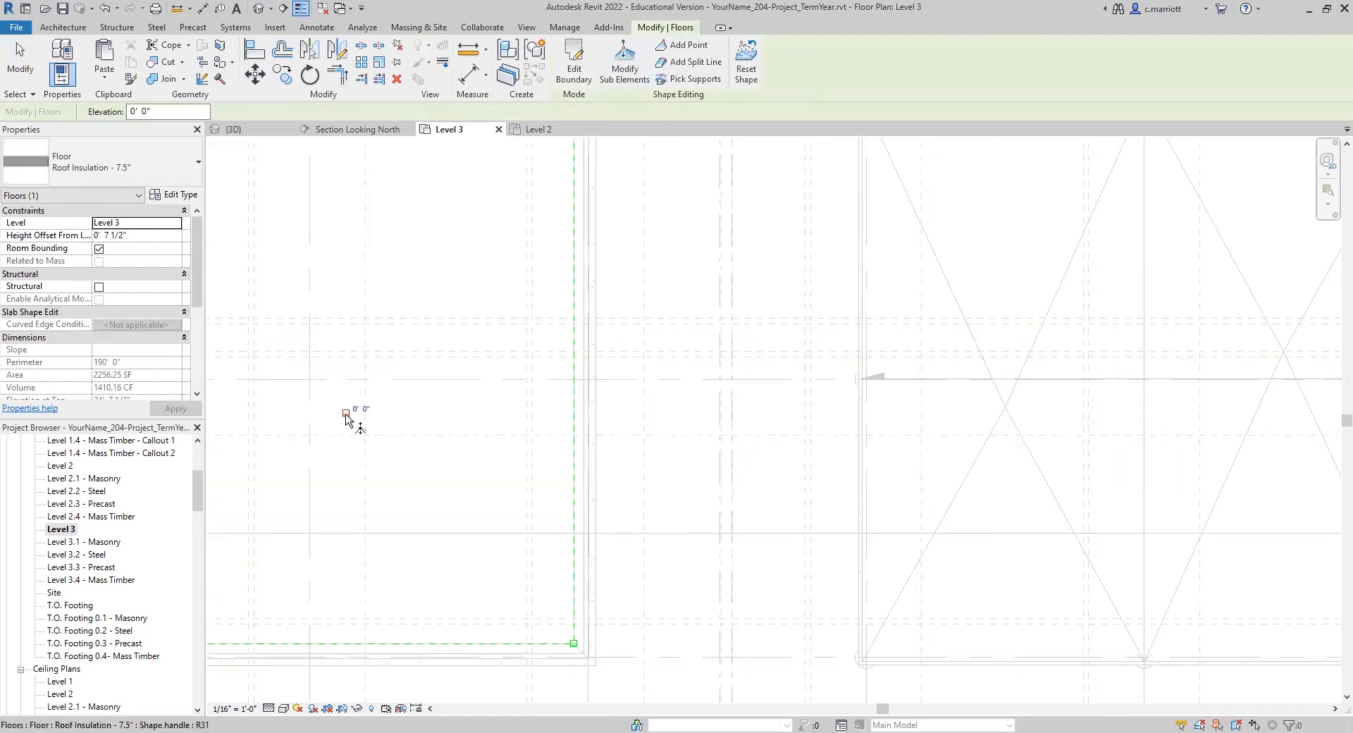
pyautogui.click(162, 111)
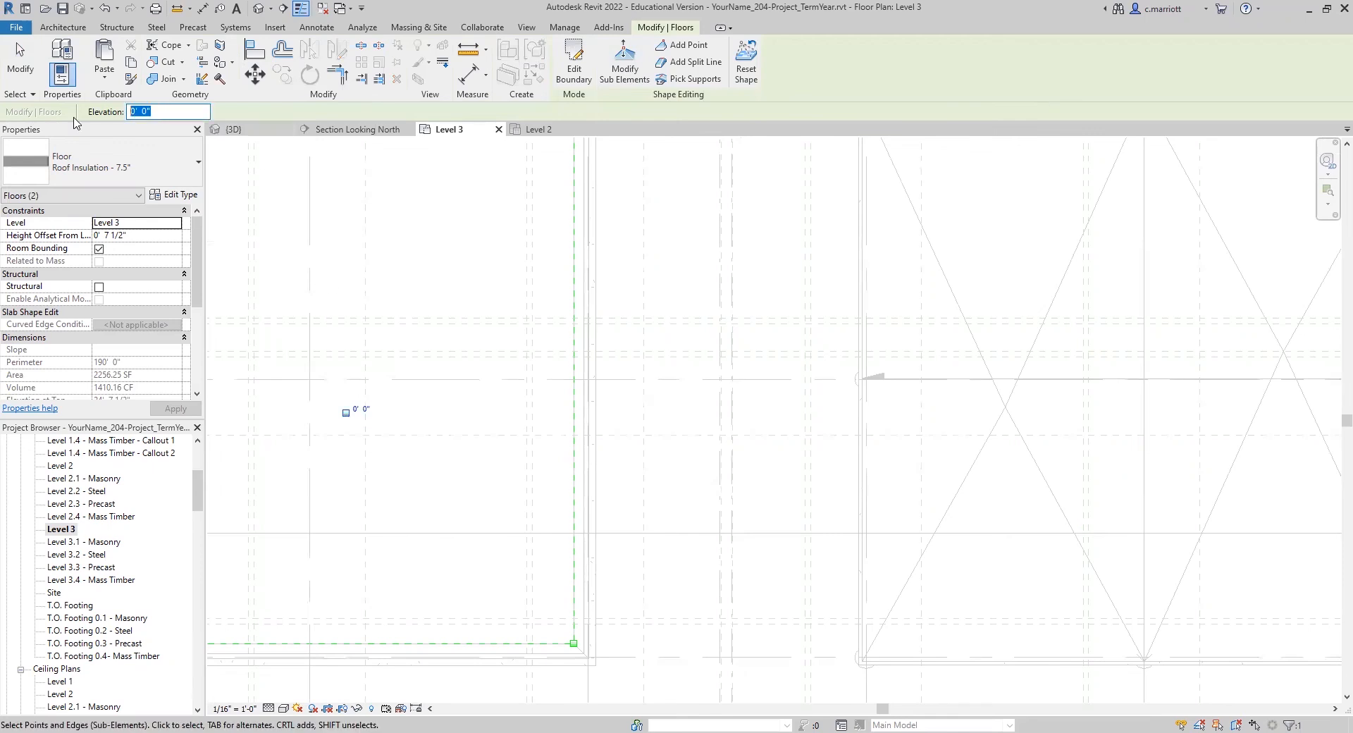
pyautogui.write('-2.5"')
pyautogui.press('Return')
pyautogui.scroll(-2, 352, 469)
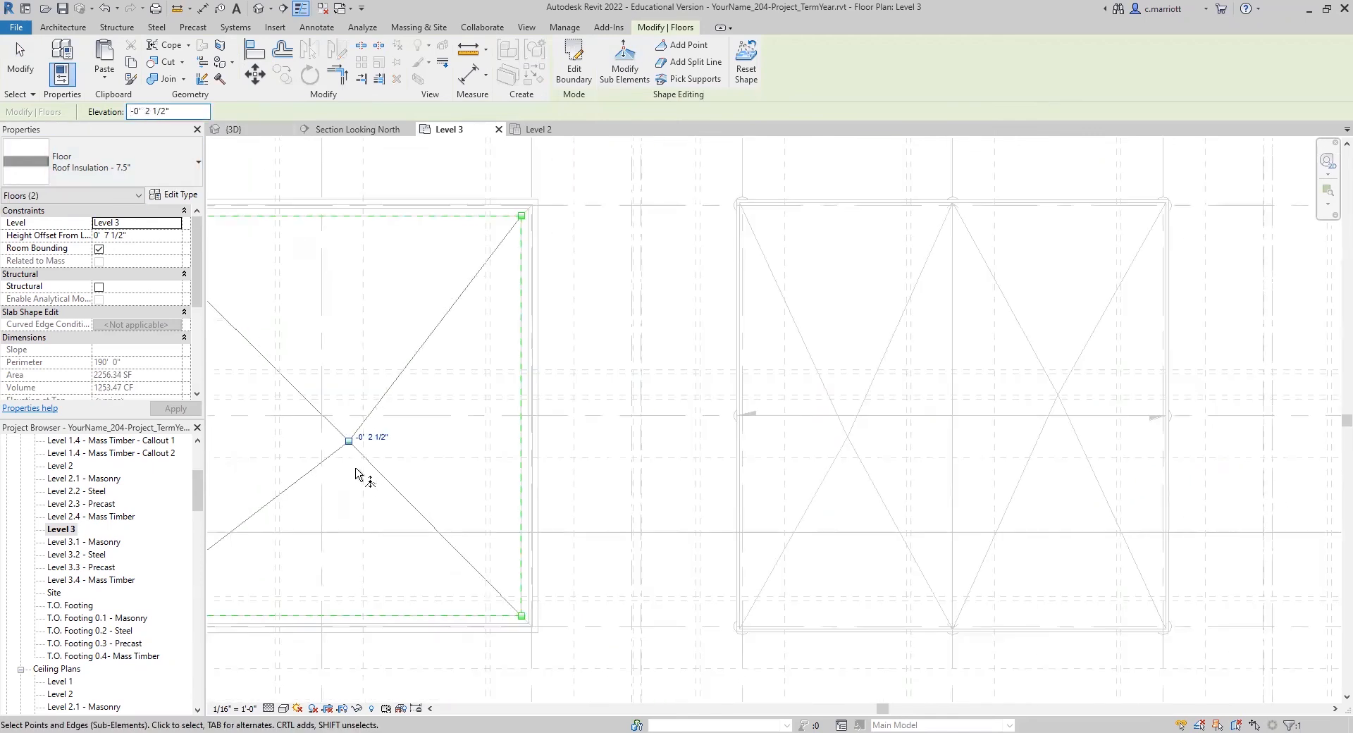
# Step: Move the shape point straight north onto grid C using a perpendicular snap
pyautogui.click(254, 73)
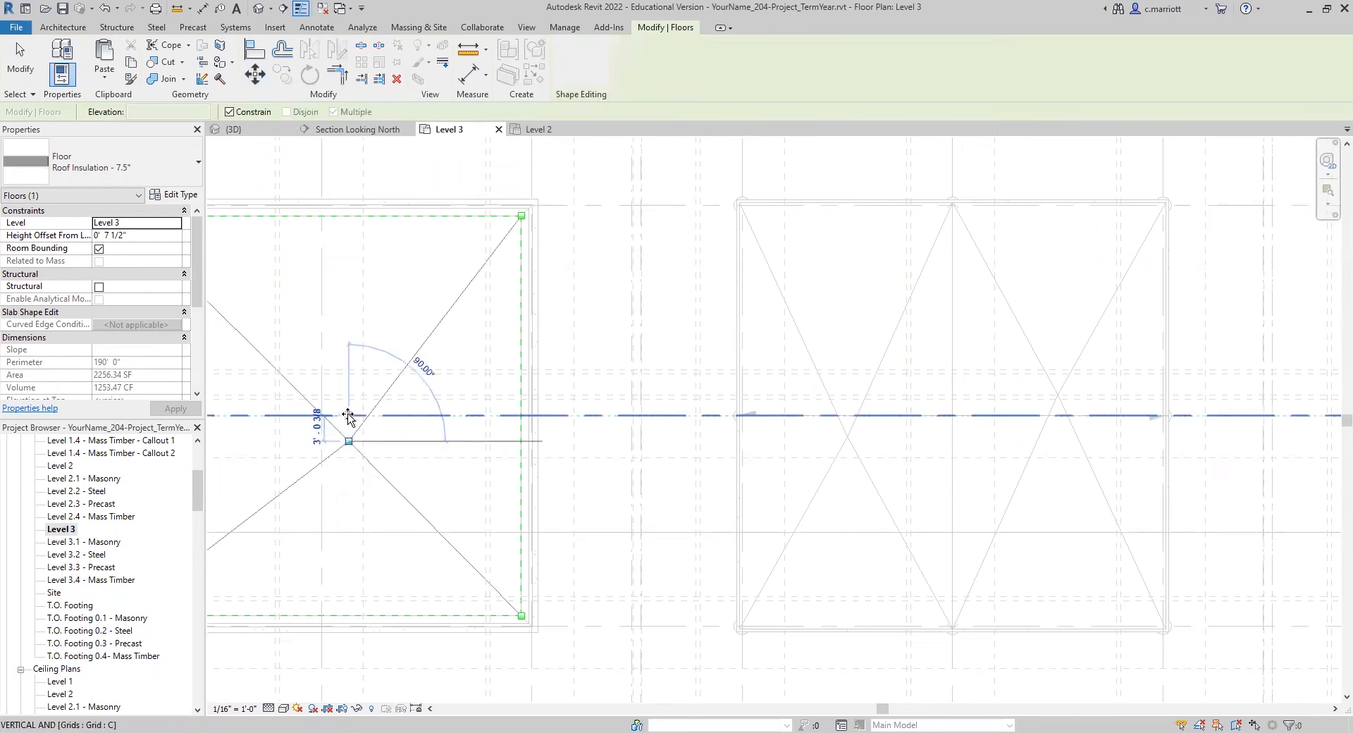
pyautogui.rightClick(349, 417)
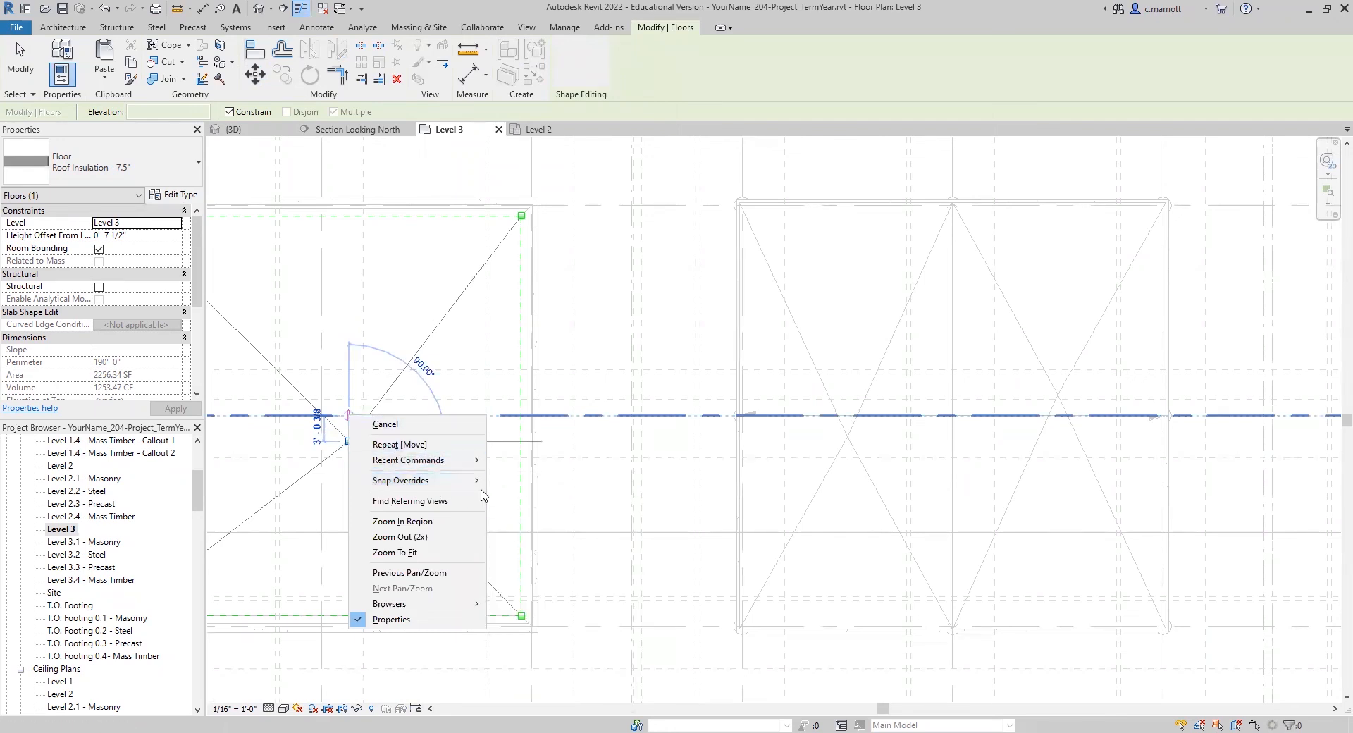
pyautogui.moveTo(429, 480)
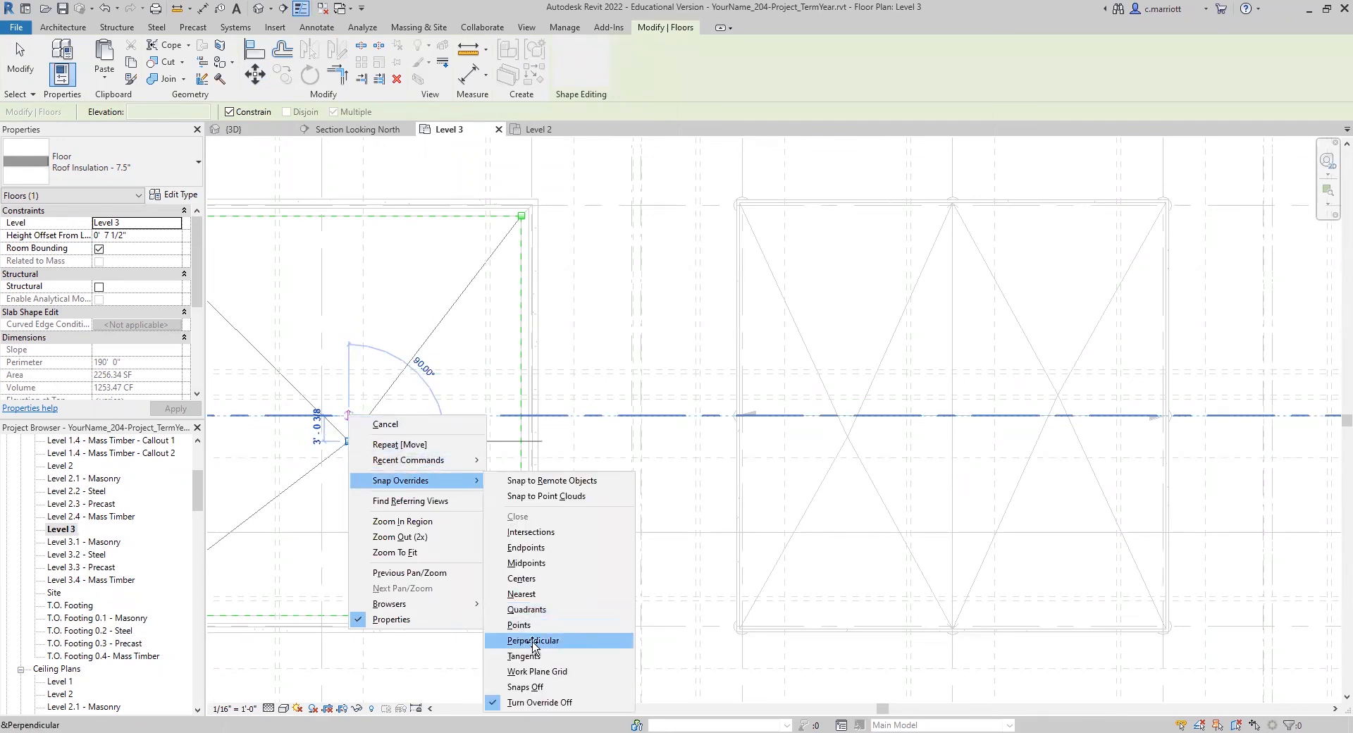
pyautogui.click(533, 640)
pyautogui.click(356, 439)
pyautogui.scroll(4, 357, 435)
pyautogui.moveTo(399, 509); pyautogui.dragTo(416, 517, button='middle')
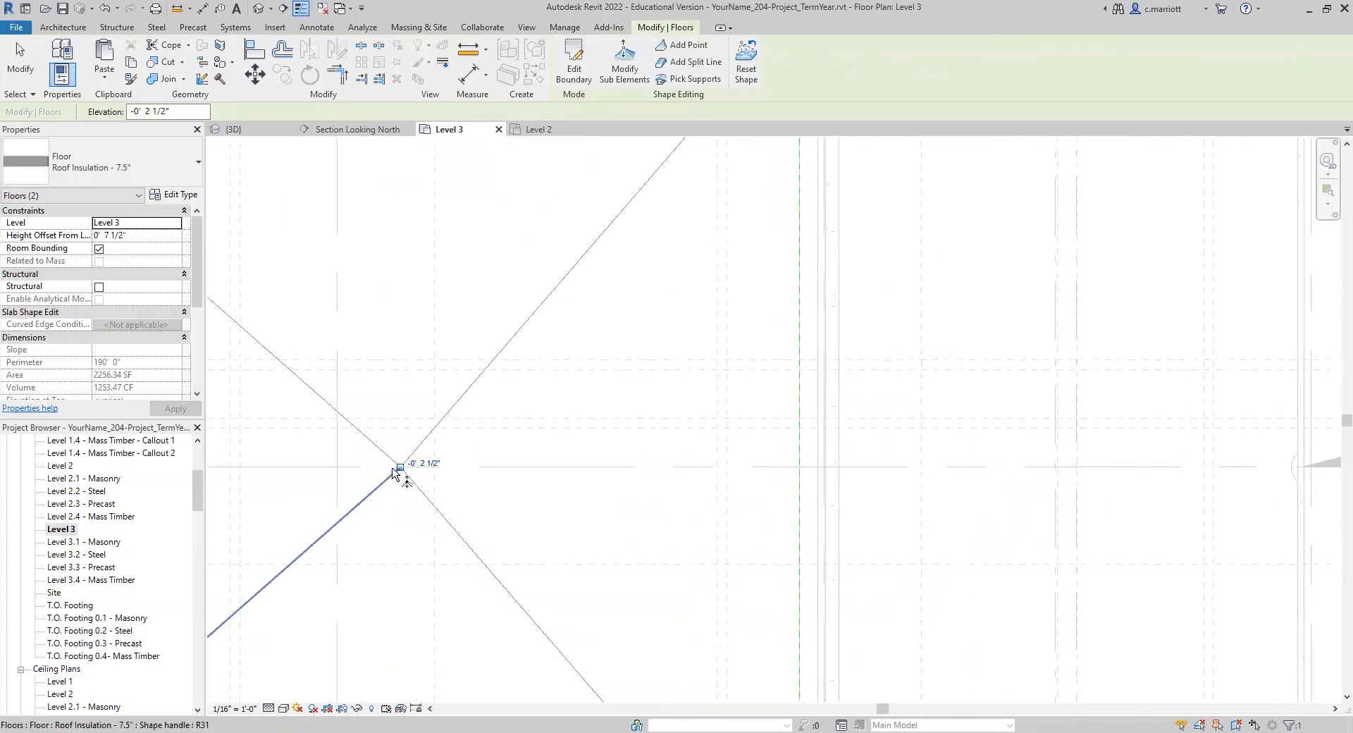
# Step: Move the shape point west along grid C onto its crossing with grid 3, using a perpendicular snap override
pyautogui.click(255, 73)
pyautogui.click(400, 466)
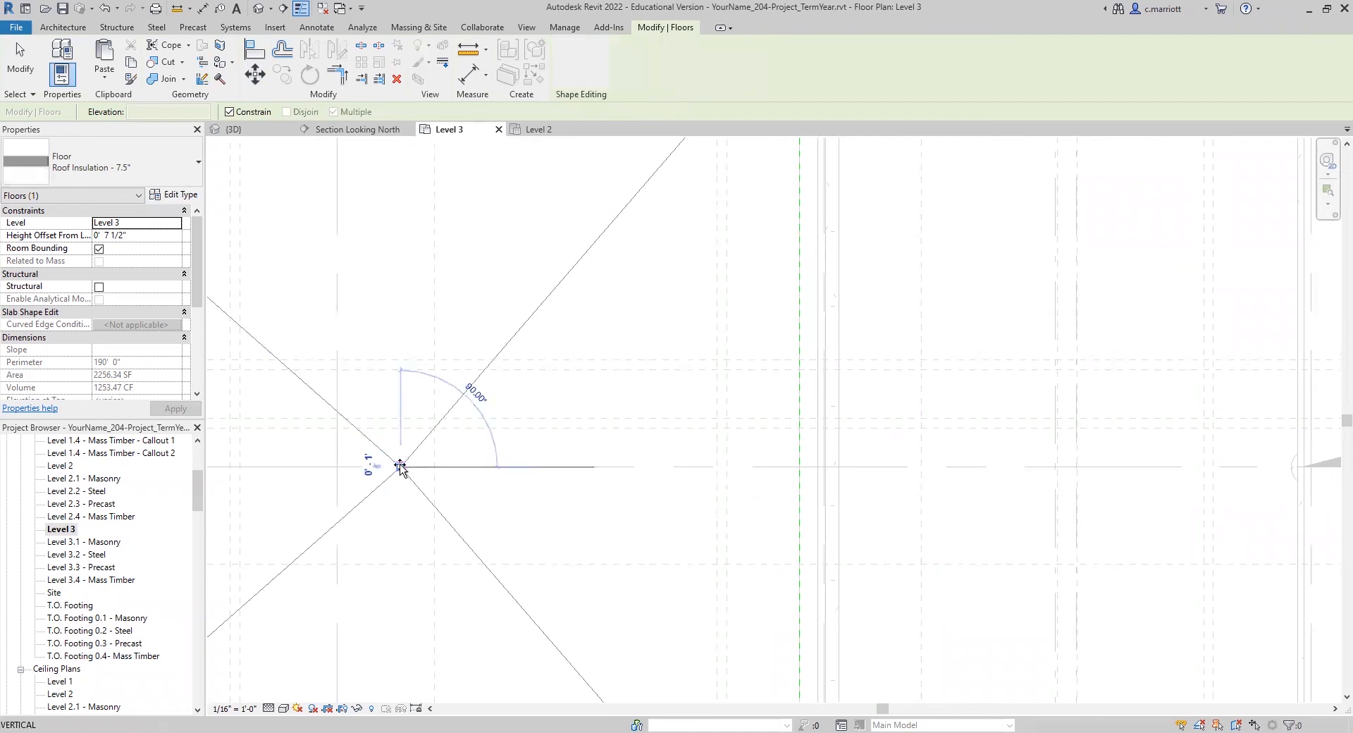
pyautogui.rightClick(348, 473)
pyautogui.moveTo(389, 543)
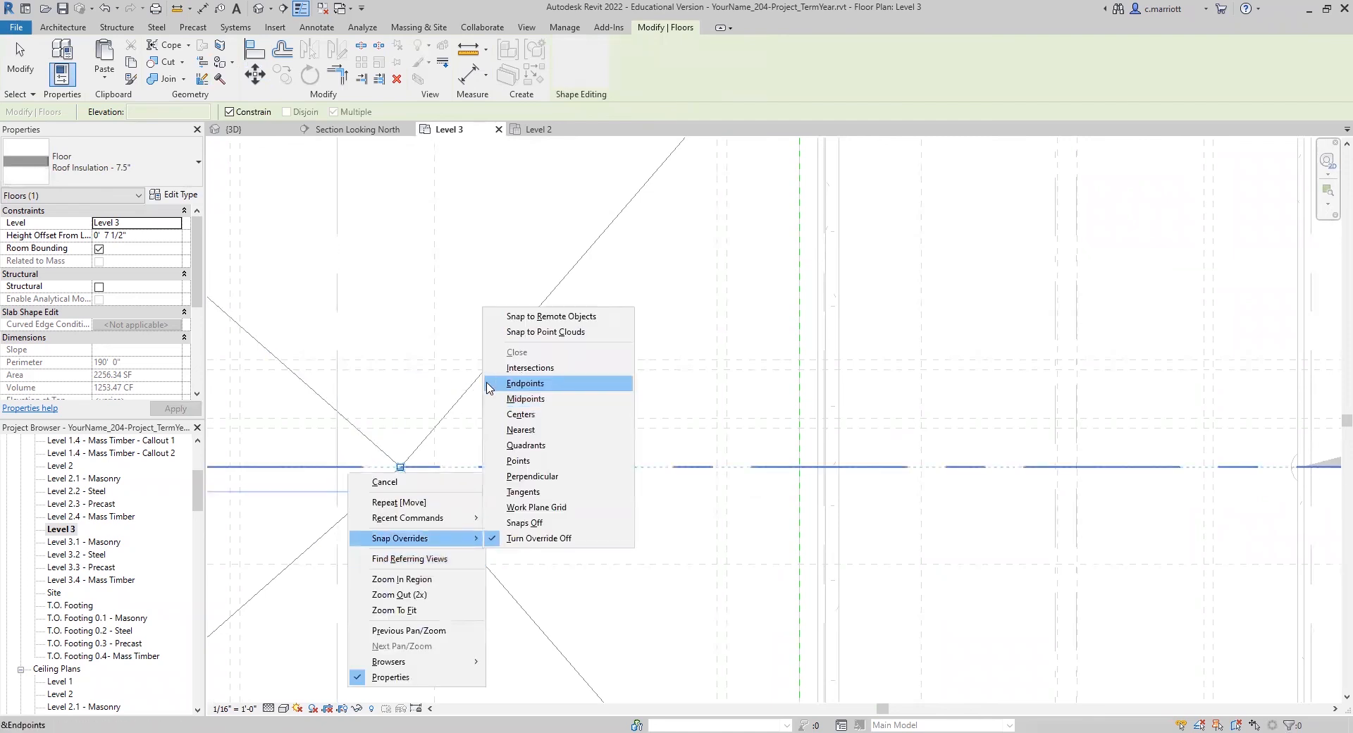
pyautogui.click(519, 492)
pyautogui.click(337, 466)
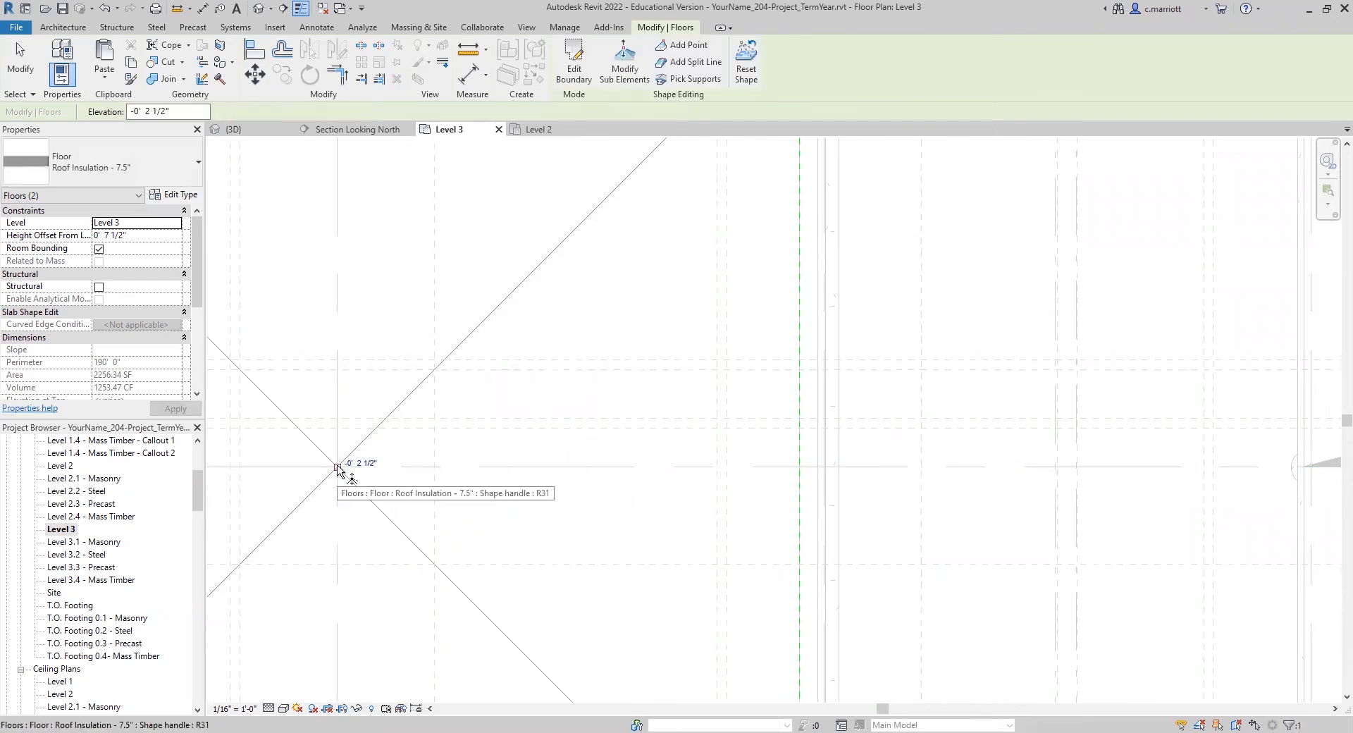
# Step: Move the shape point 12.5' east along grid C from the crossing with grid 3
pyautogui.click(256, 75)
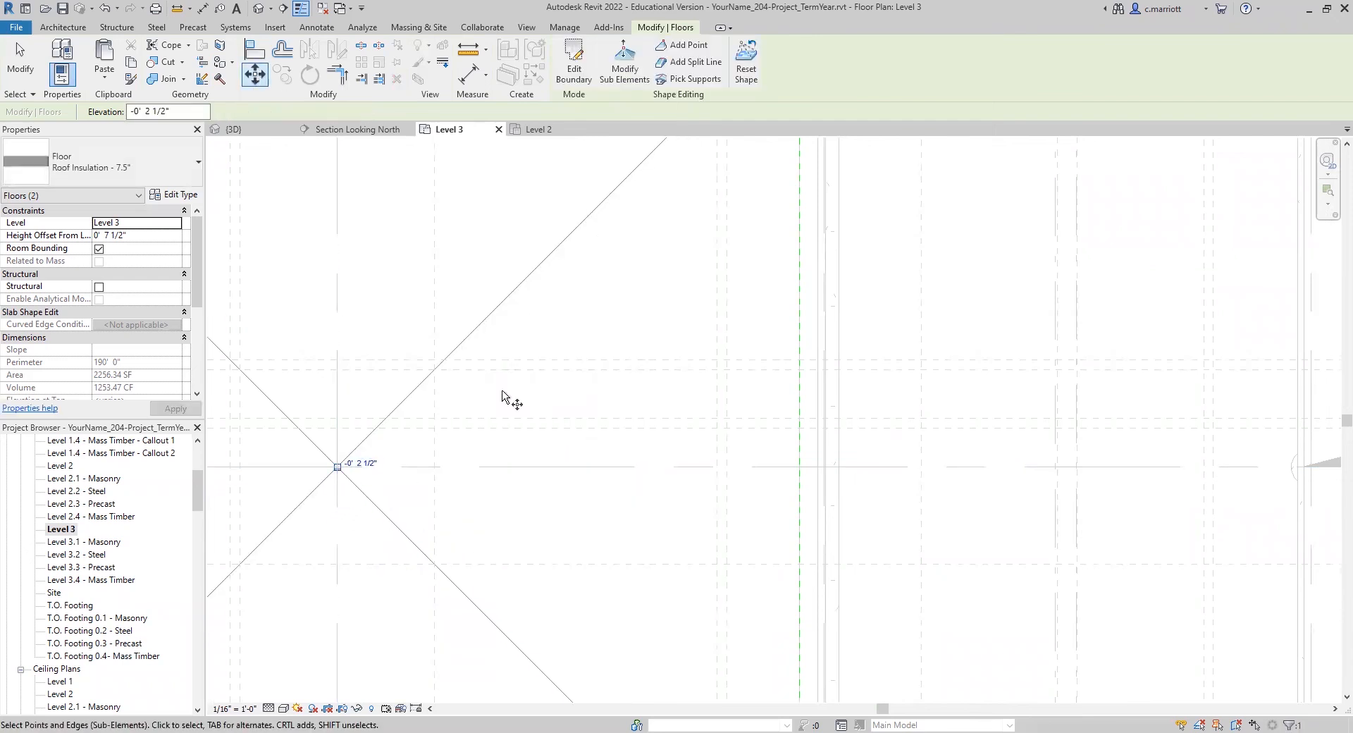
pyautogui.click(483, 395)
pyautogui.write('12 3')
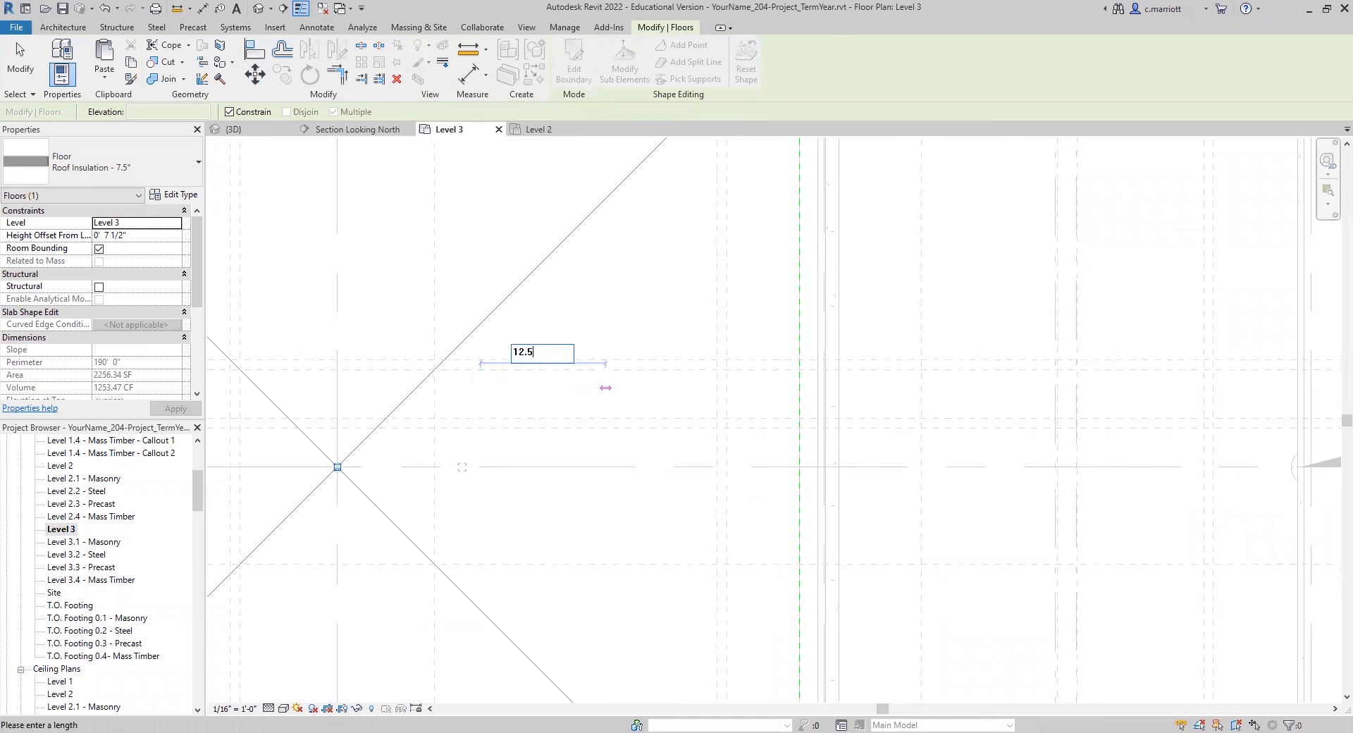
pyautogui.press('Return')
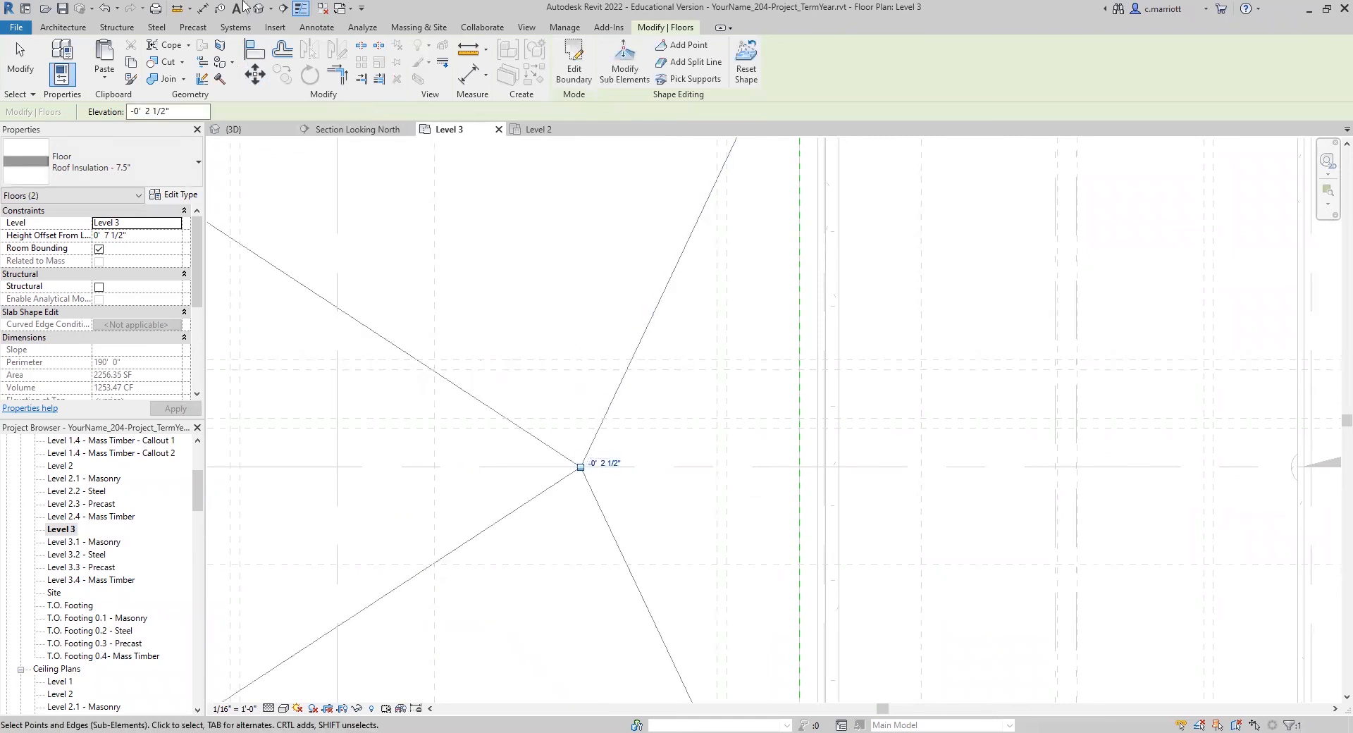
# Step: Move the east shape point 1' 5.625" north of grid C
pyautogui.click(255, 74)
pyautogui.click(517, 315)
pyautogui.write("1'5.625")
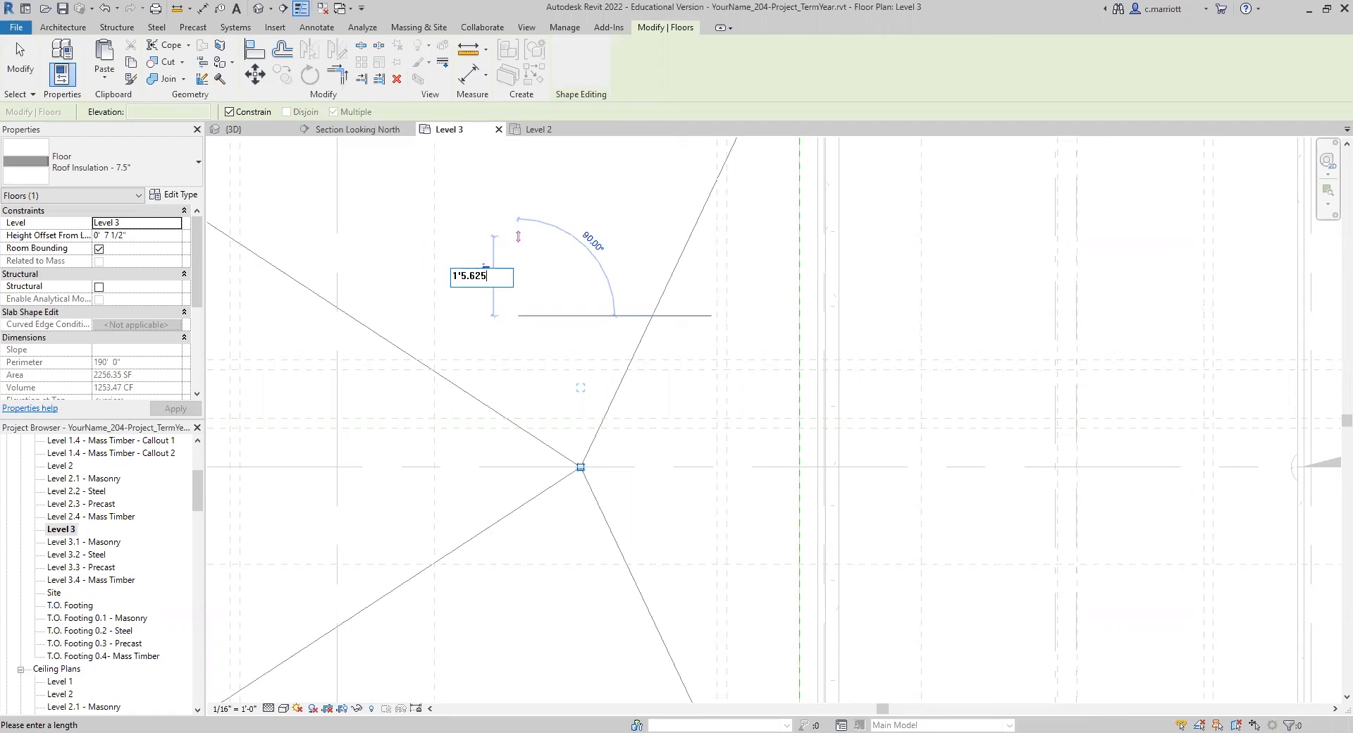
pyautogui.press('Return')
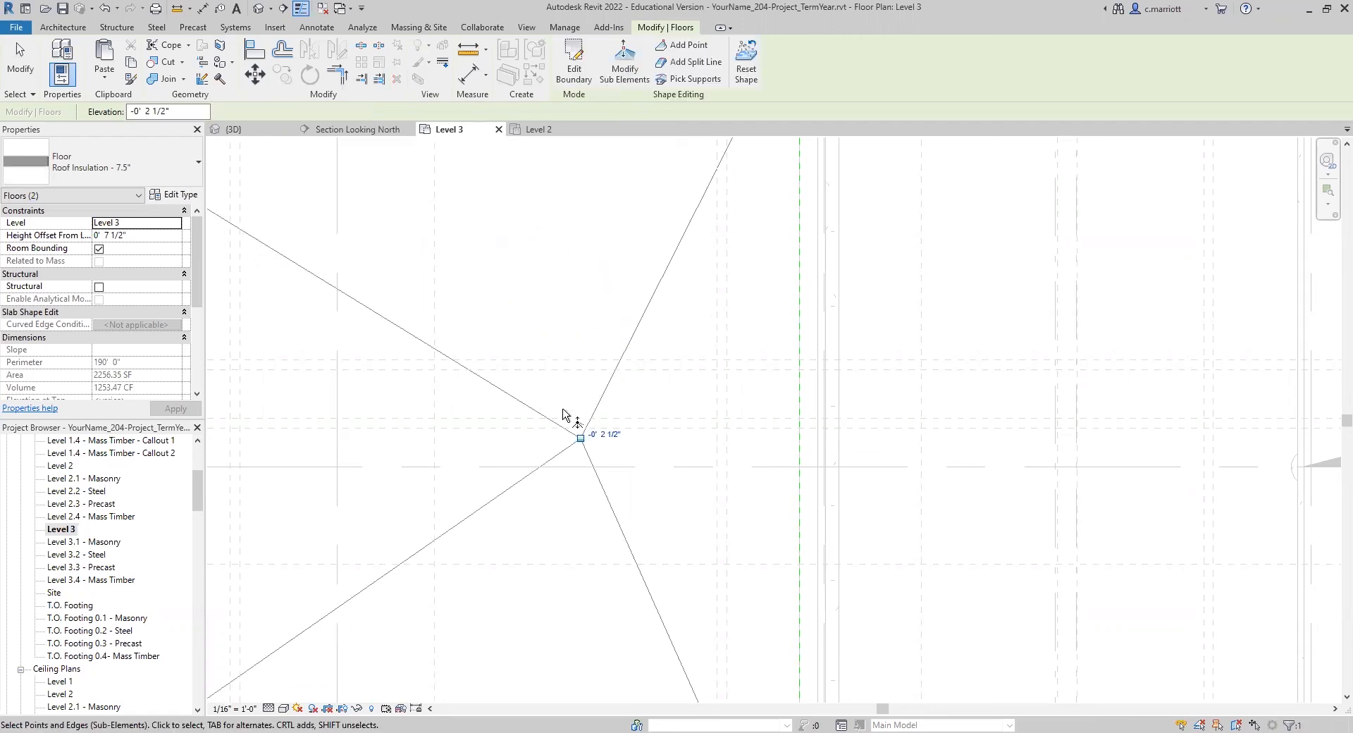
pyautogui.scroll(-2, 492, 325)
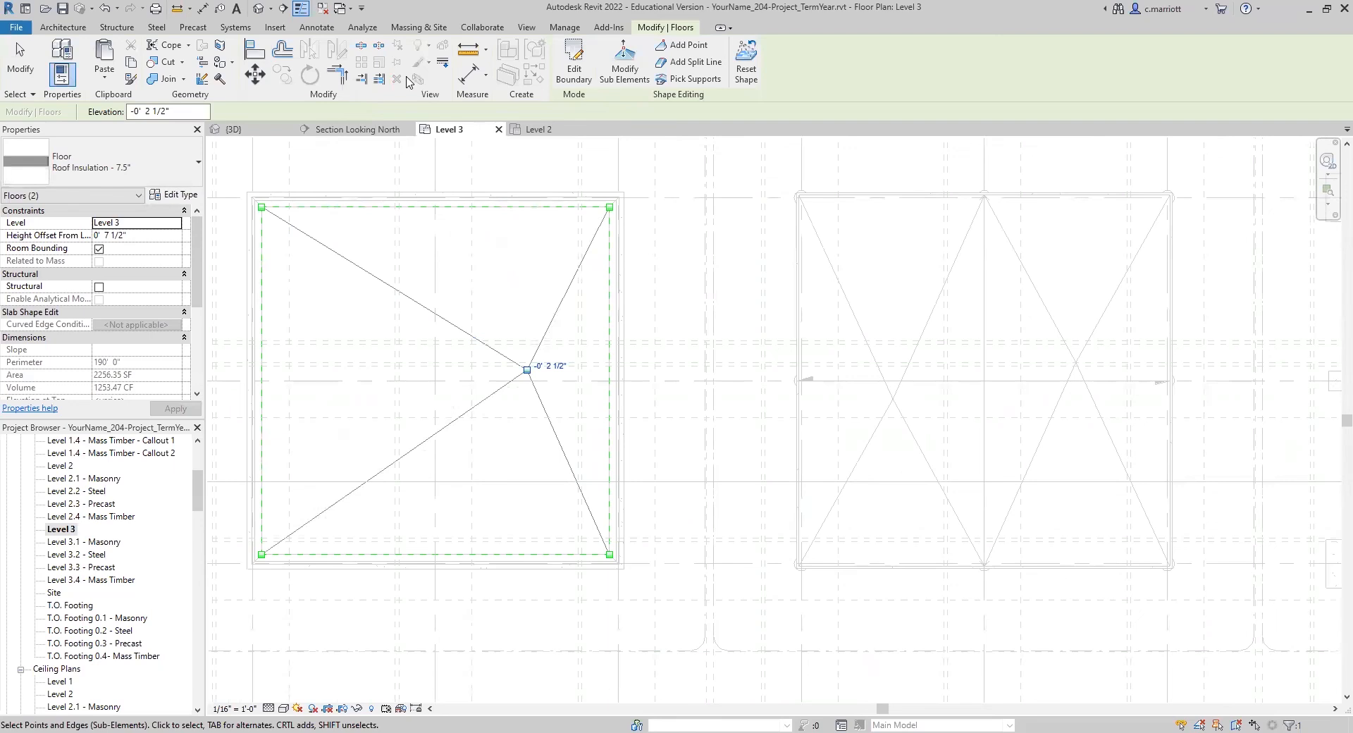
# Step: Add a second shape point just southwest of the crossing of grids 3 and C and set its elevation to -0' 2 1/2"
pyautogui.click(682, 44)
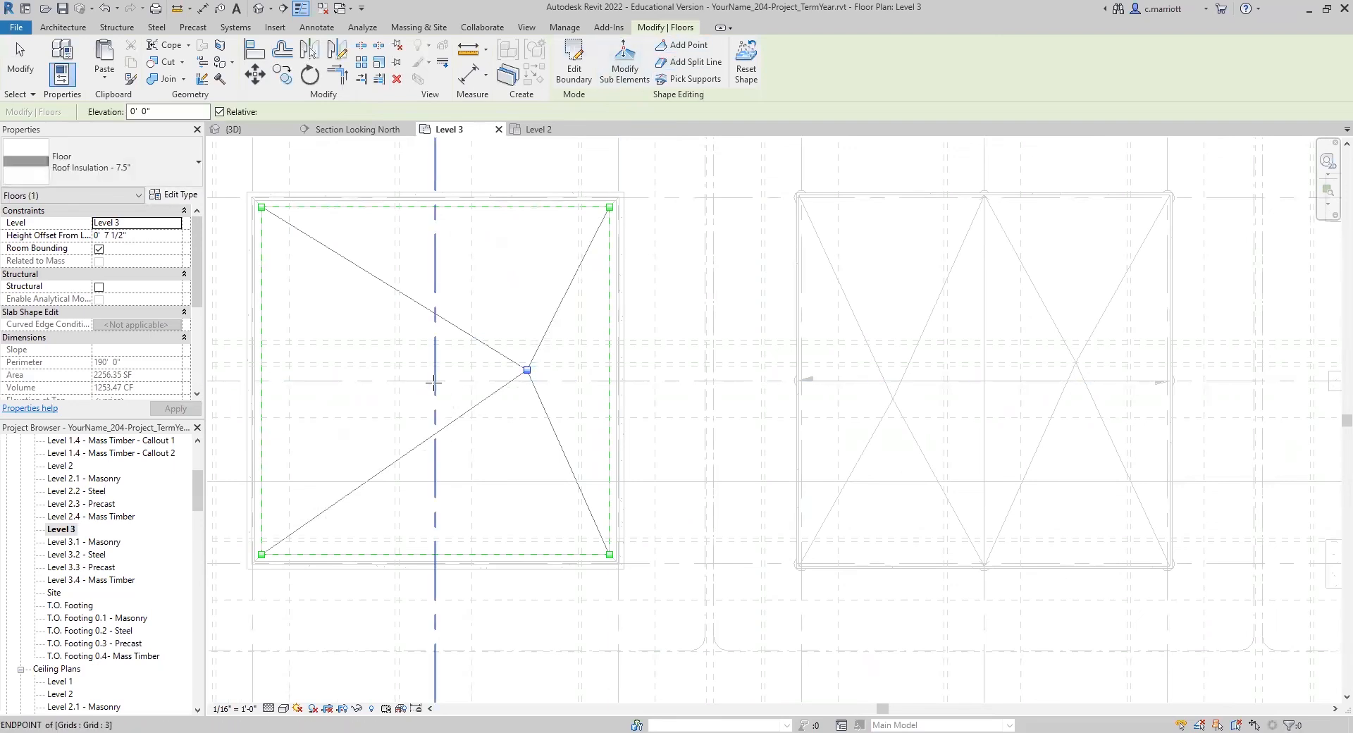
pyautogui.click(417, 399)
pyautogui.scroll(3, 415, 398)
pyautogui.press('Escape')
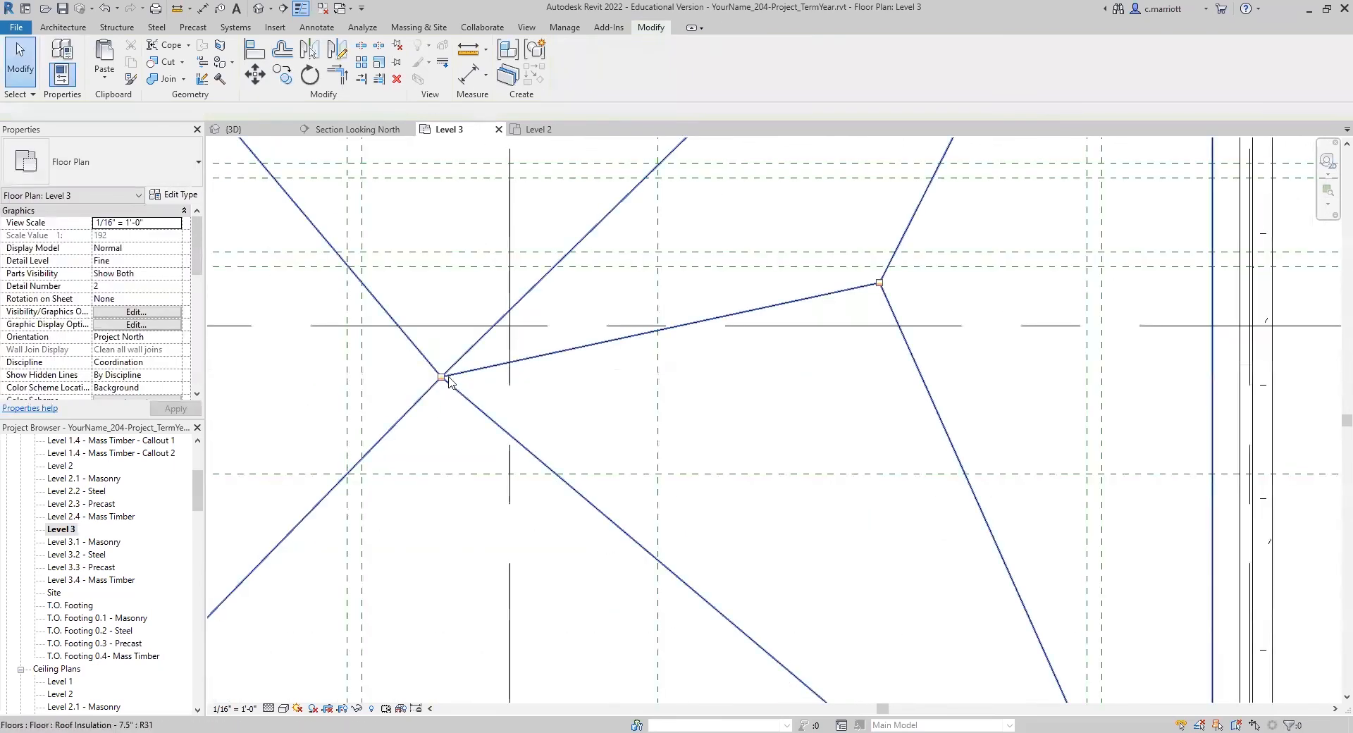
pyautogui.click(449, 372)
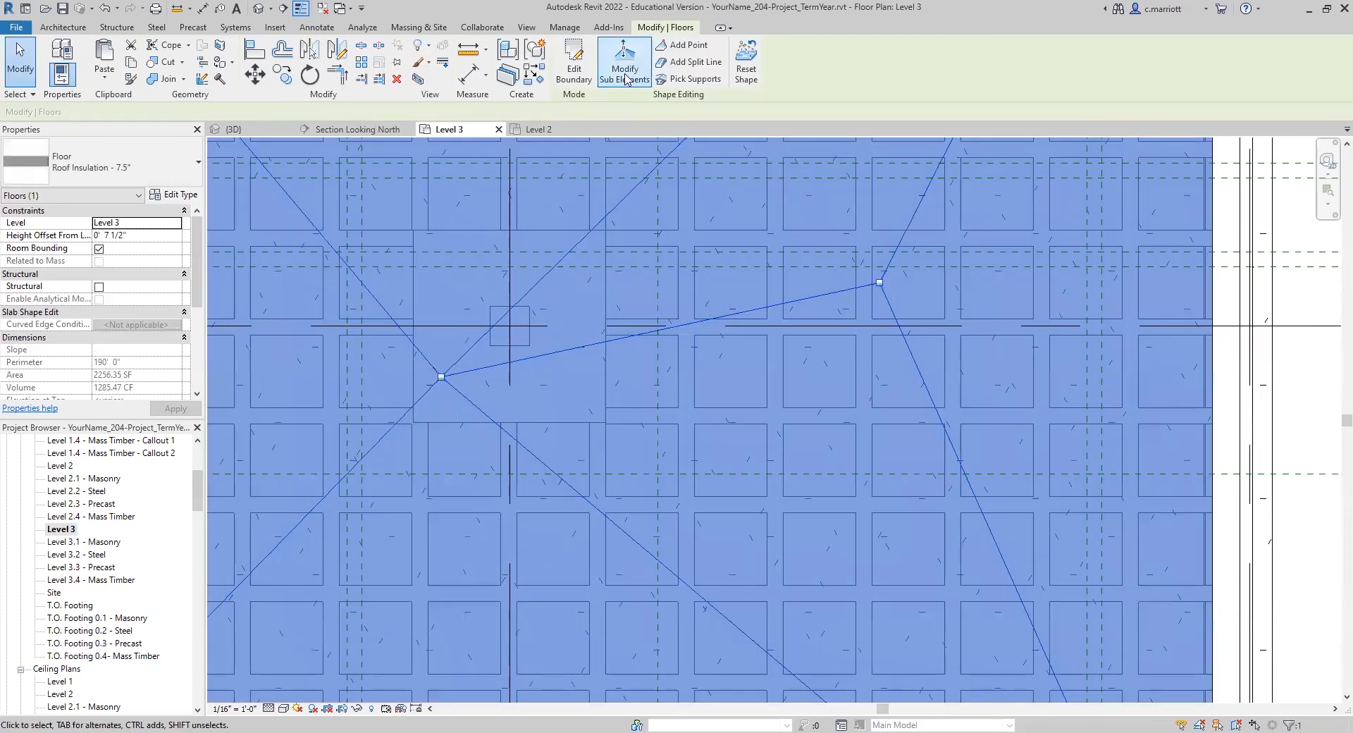
pyautogui.click(441, 379)
pyautogui.moveTo(179, 107); pyautogui.dragTo(120, 121)
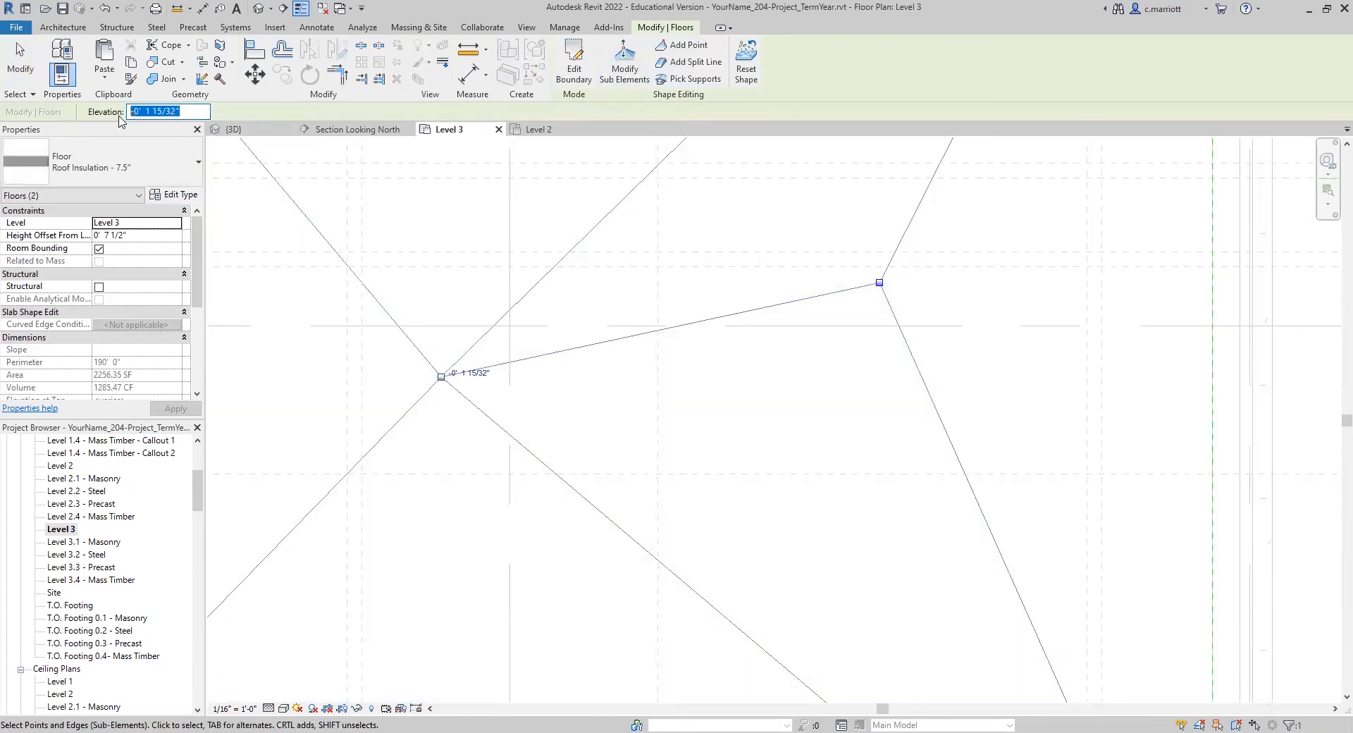
pyautogui.write('-')
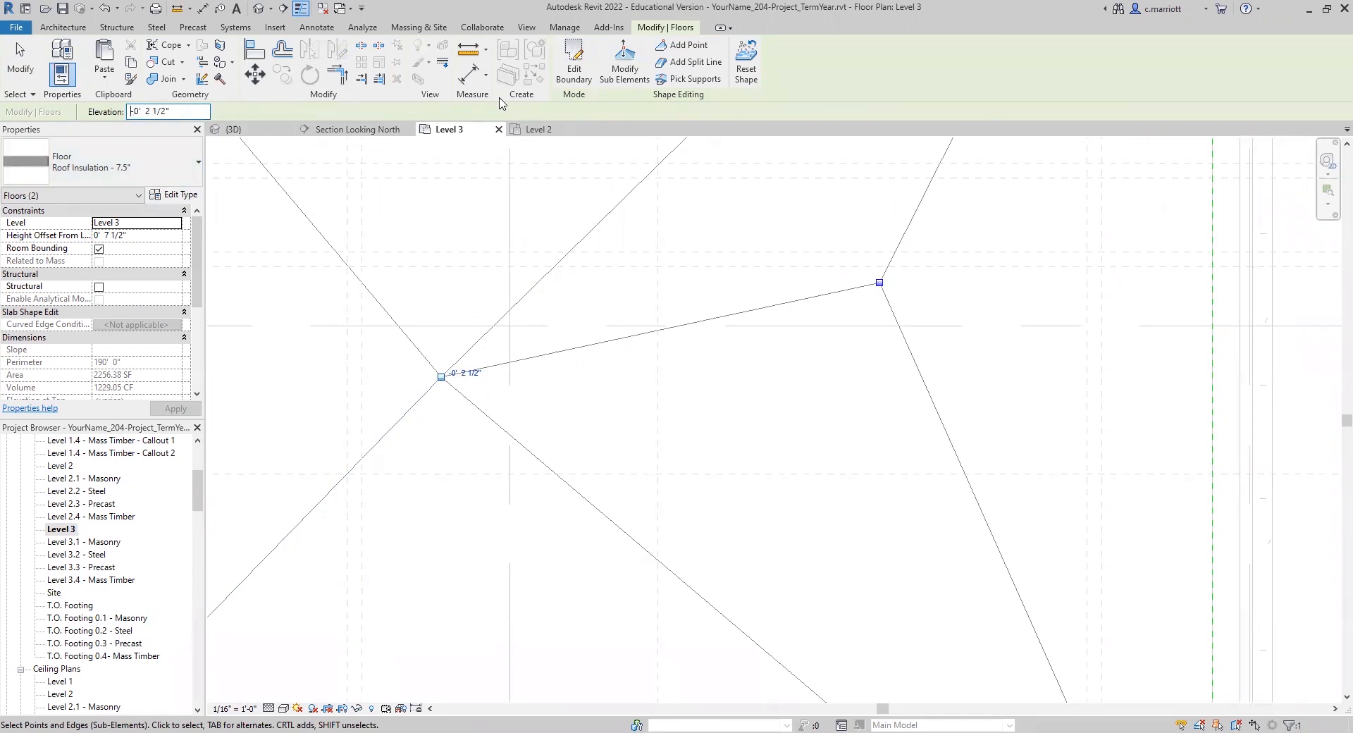
# Step: Move the second shape point straight east onto grid 3 with a perpendicular snap
pyautogui.click(256, 74)
pyautogui.click(440, 377)
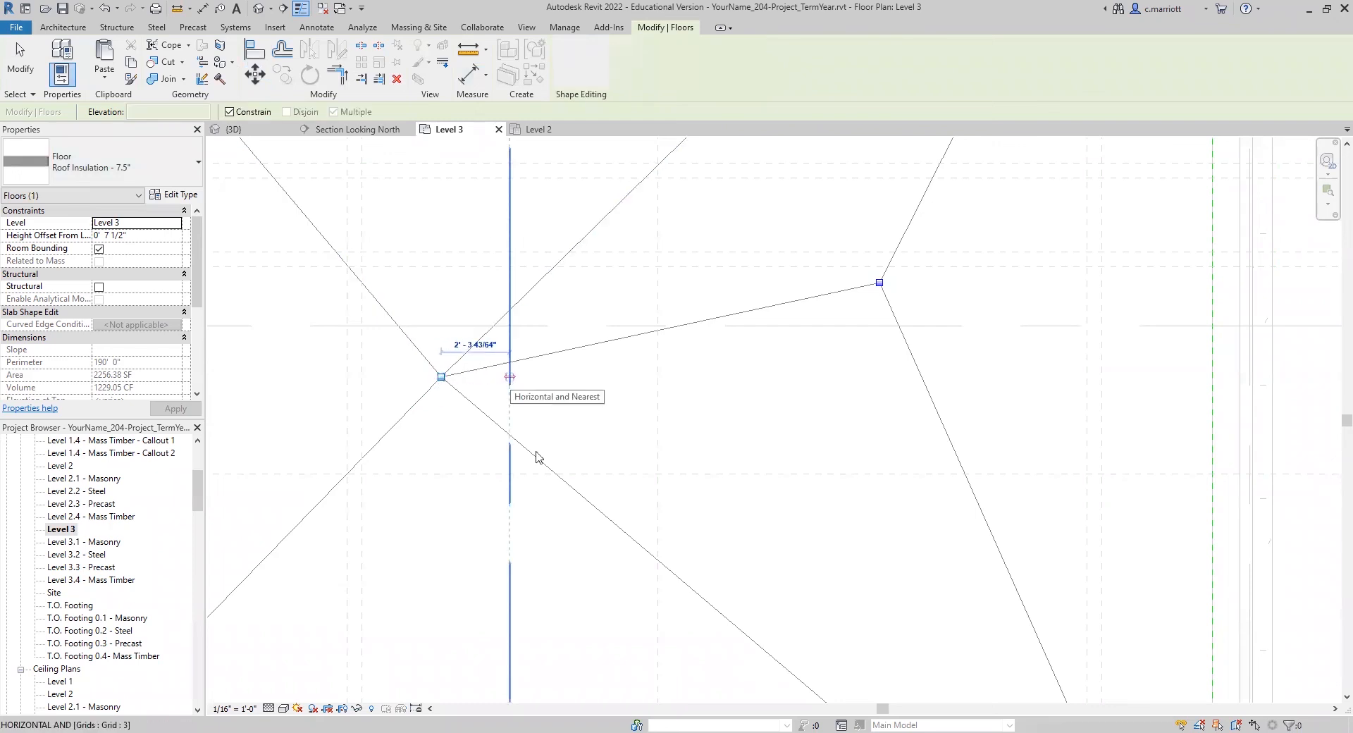
pyautogui.rightClick(511, 377)
pyautogui.moveTo(578, 441)
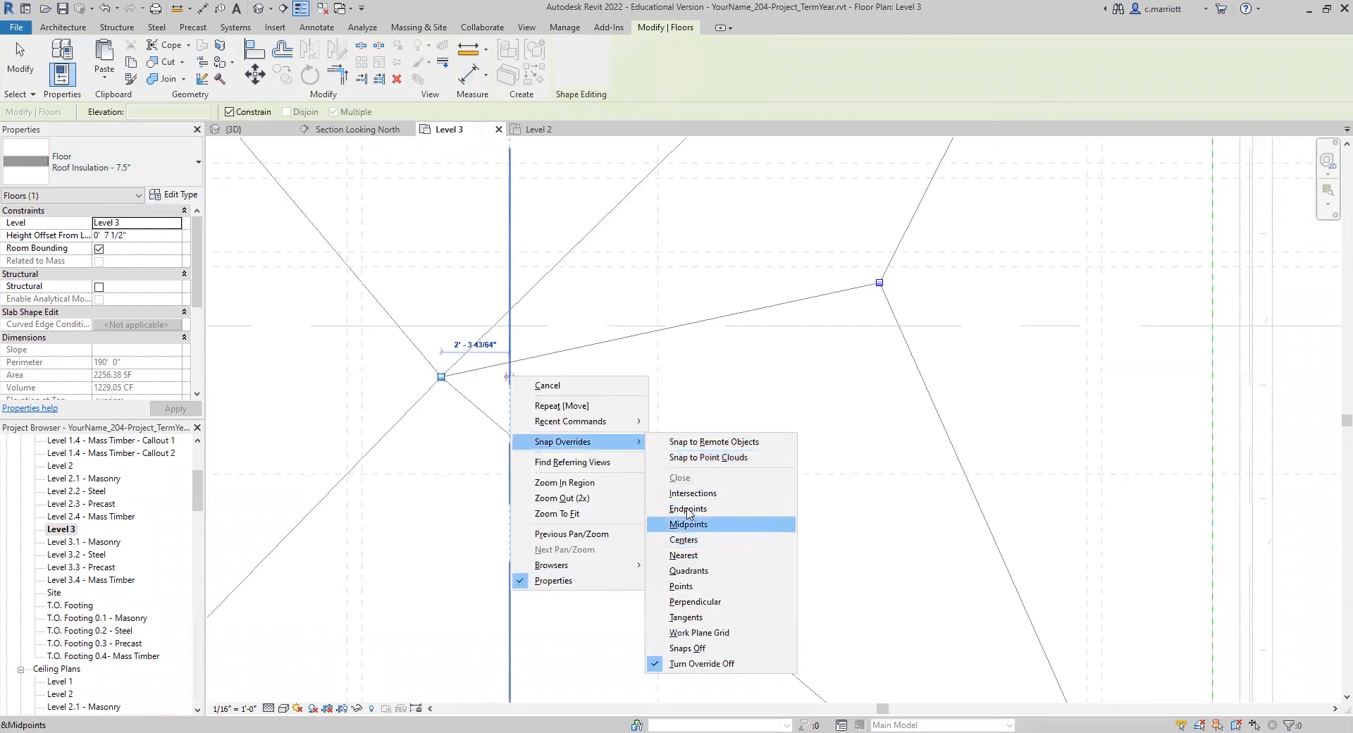
pyautogui.click(681, 601)
pyautogui.click(509, 377)
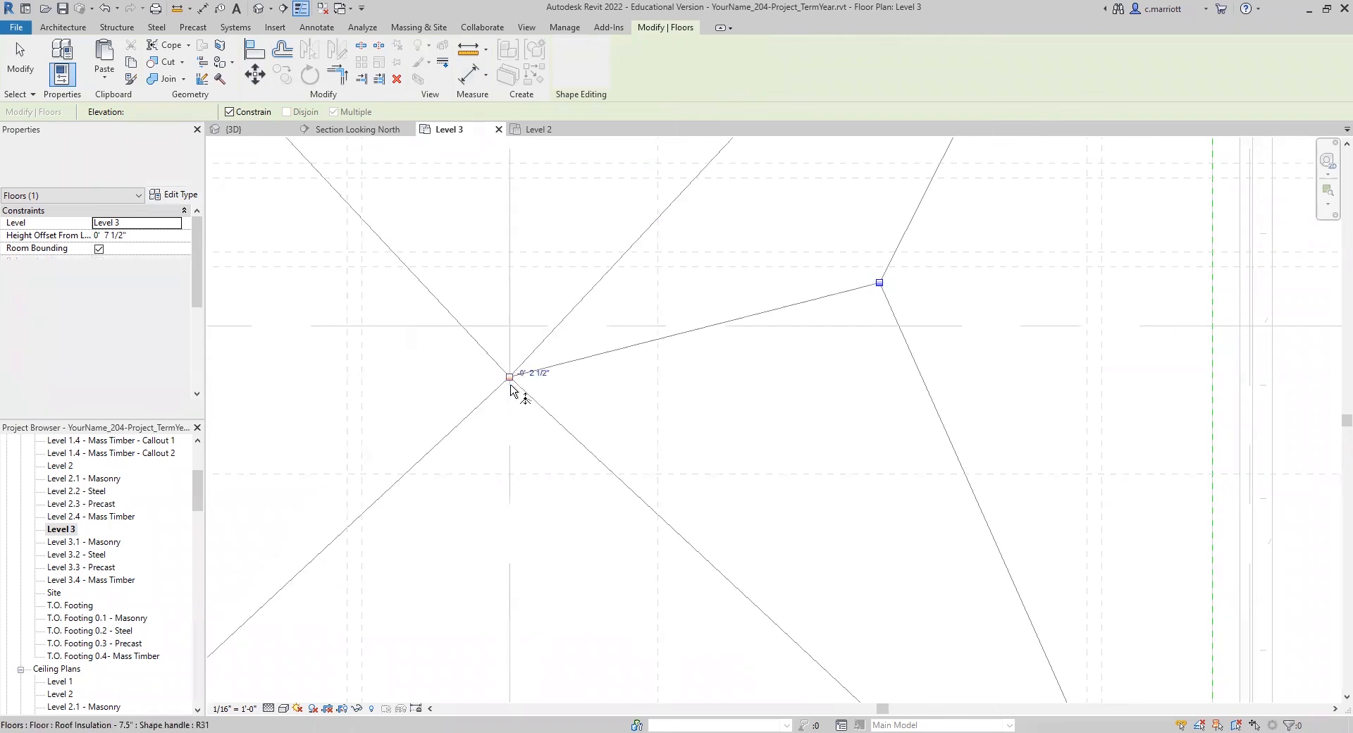
# Step: Move the second shape point north along grid 3 onto grid C using a perpendicular snap override
pyautogui.press('m')
pyautogui.press('v')
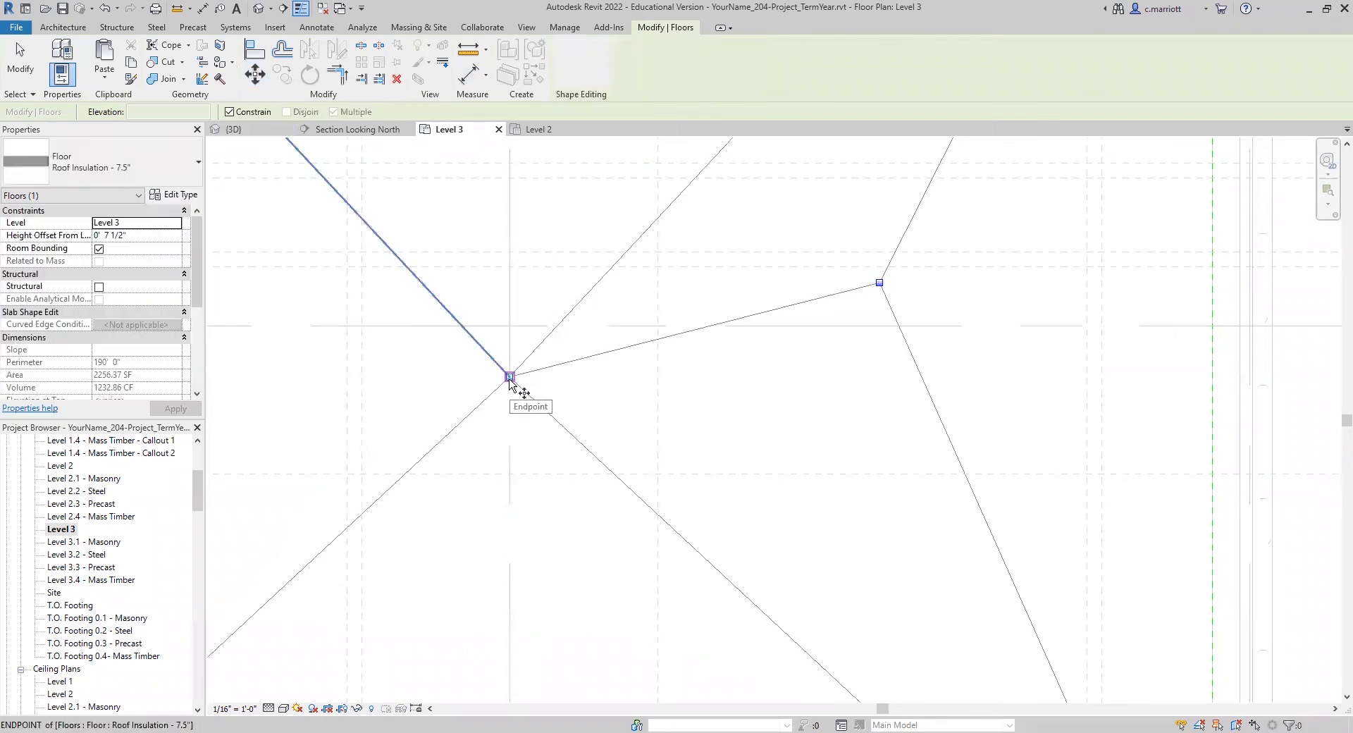
pyautogui.click(509, 377)
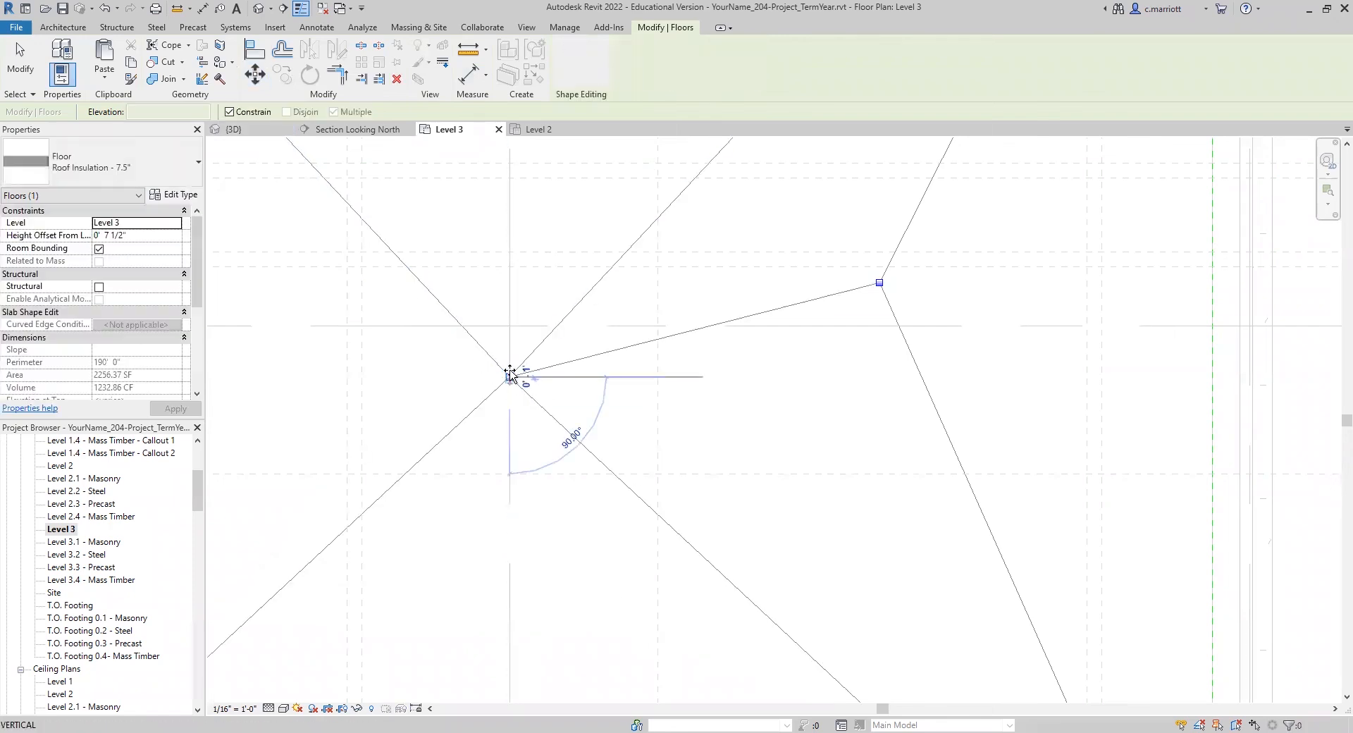
pyautogui.rightClick(511, 328)
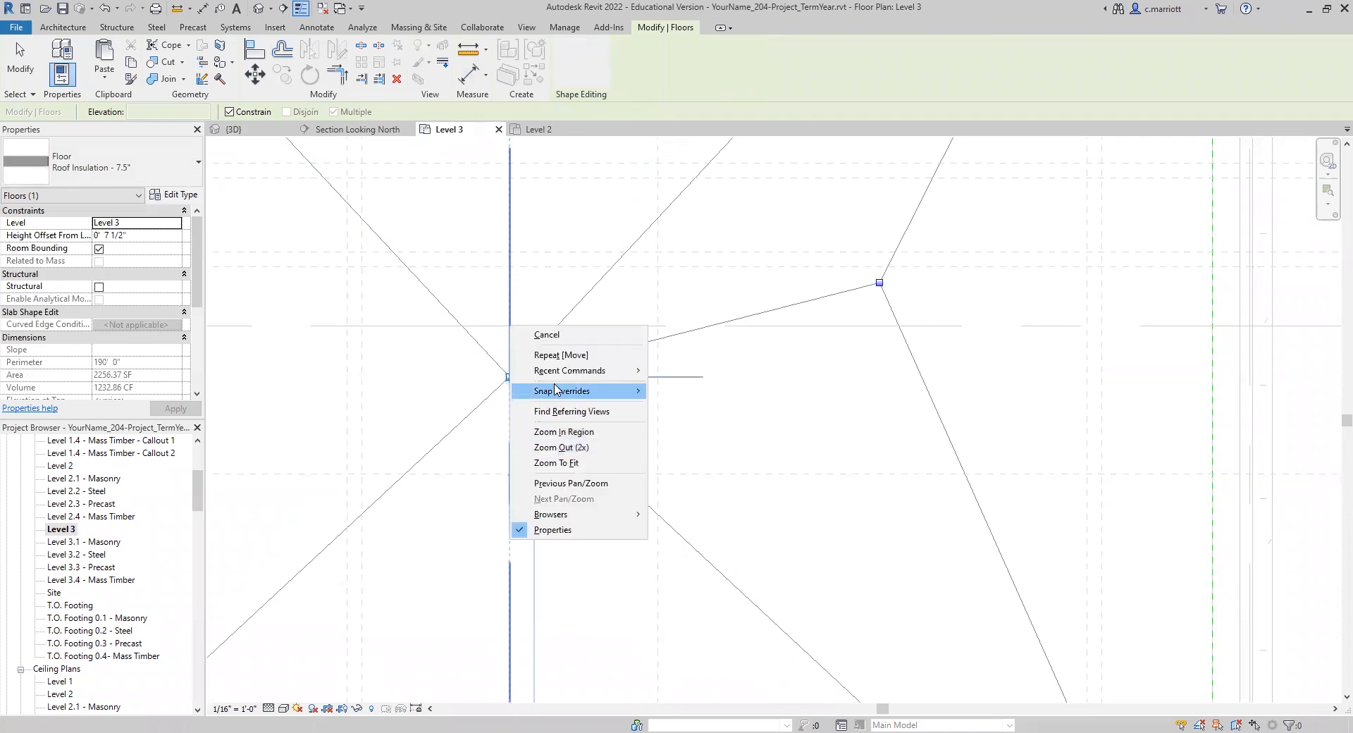
pyautogui.moveTo(554, 391)
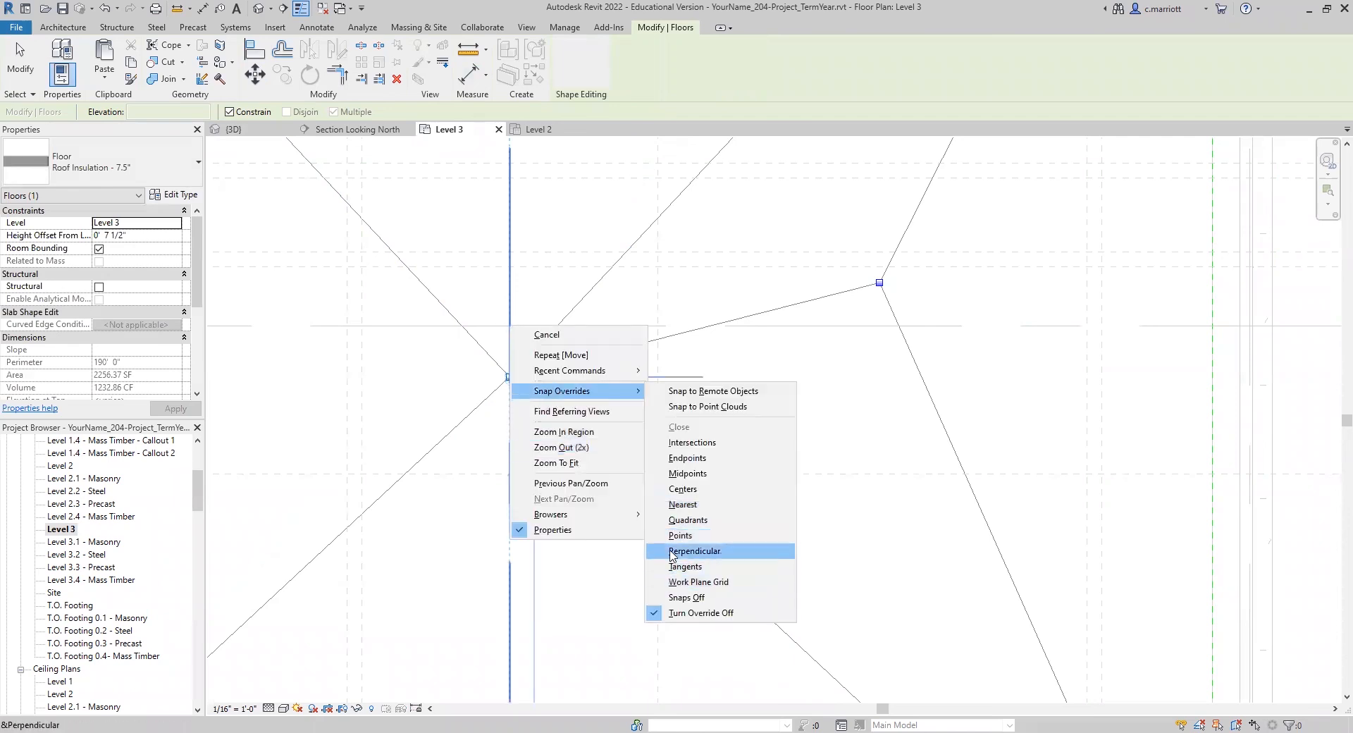
pyautogui.click(670, 551)
pyautogui.click(510, 326)
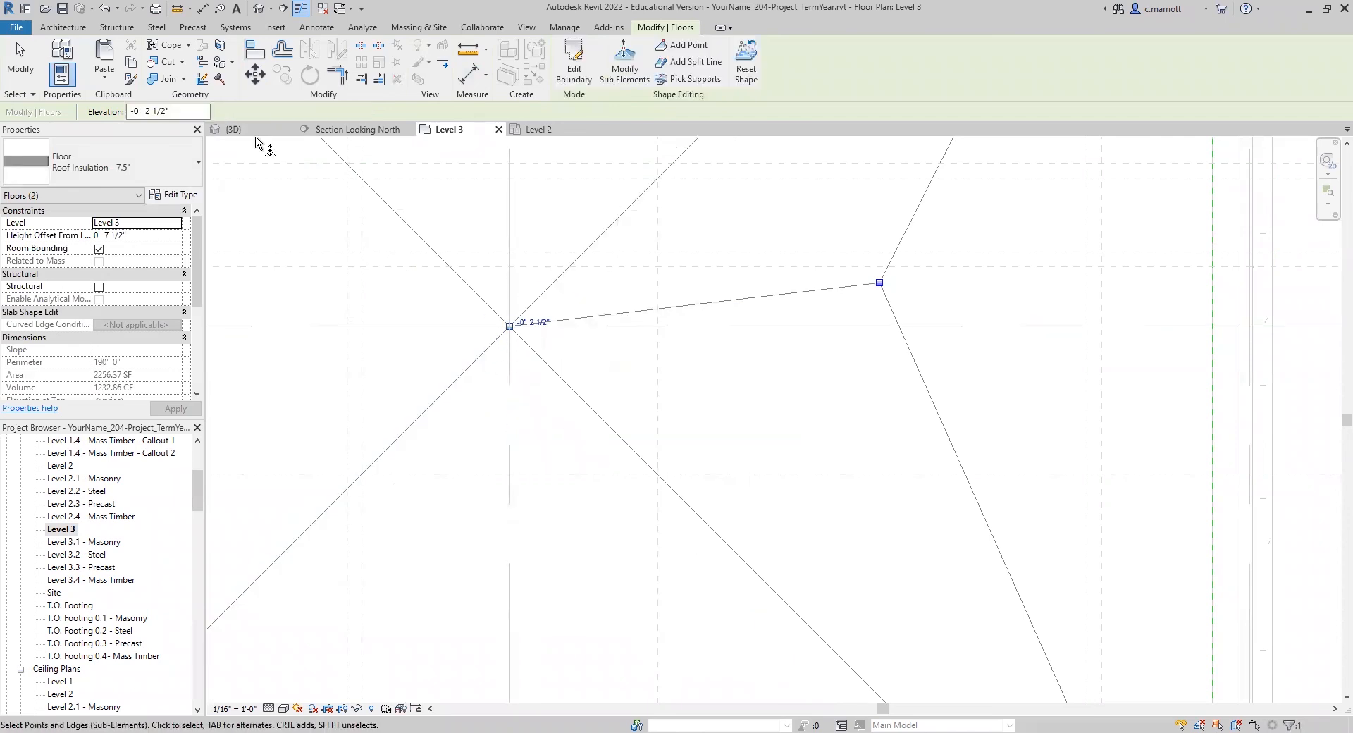
# Step: Move the second shape point west along grid C, as far from grid 3 as the first point is to the east
pyautogui.click(517, 327)
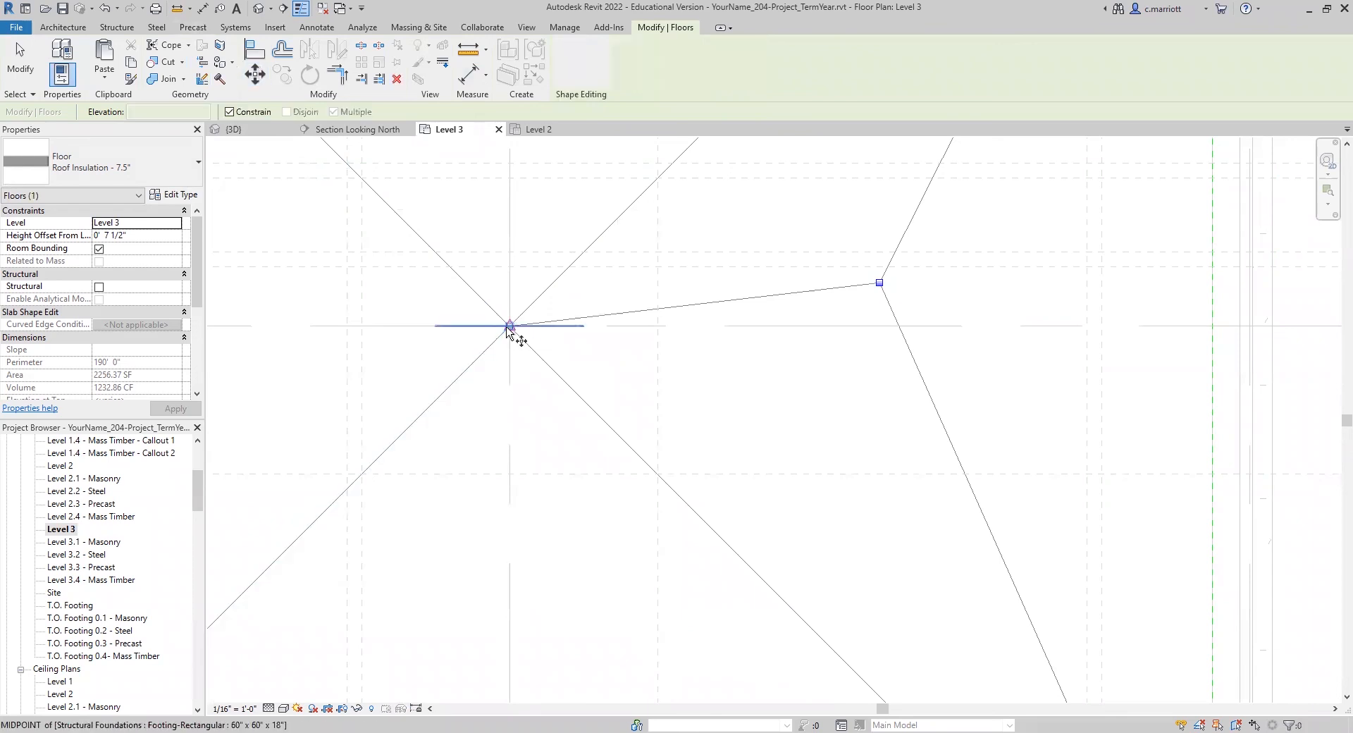
pyautogui.moveTo(359, 358); pyautogui.dragTo(287, 369, button='middle')
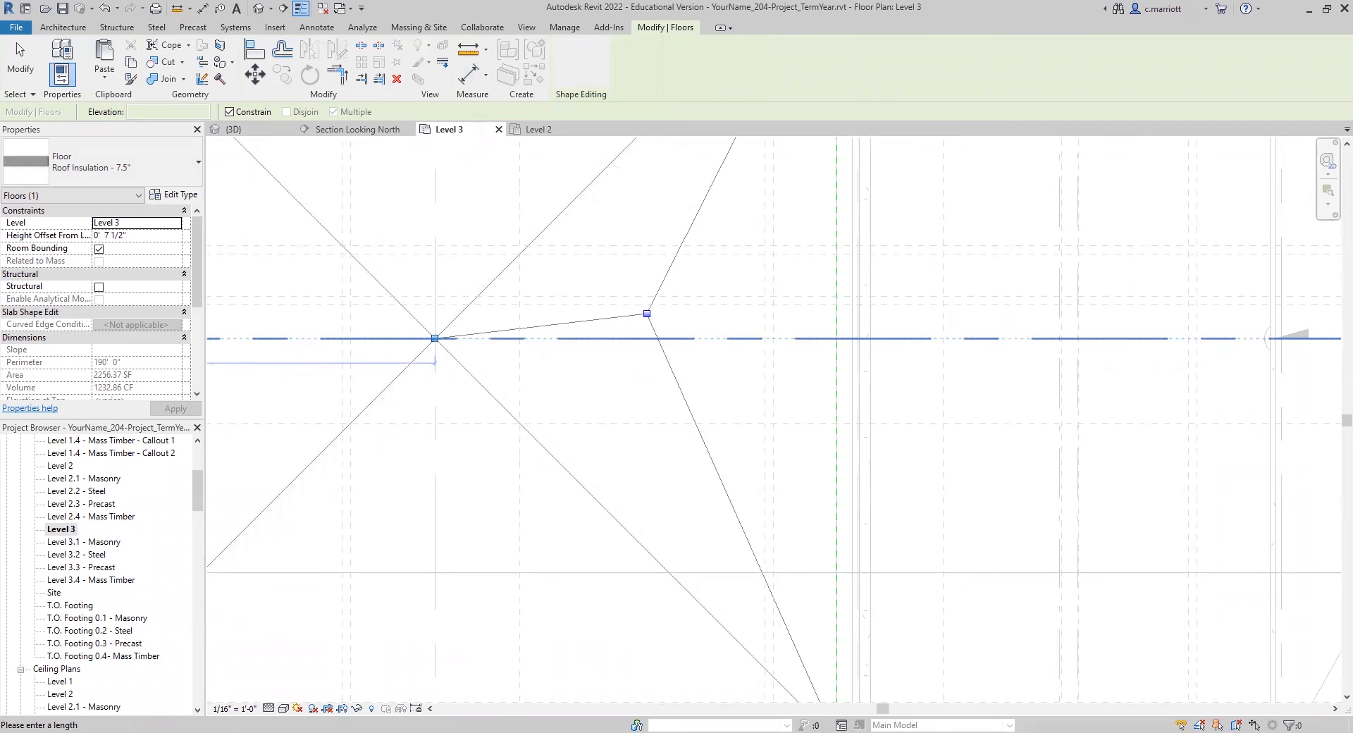
pyautogui.press('Return')
pyautogui.moveTo(417, 386); pyautogui.dragTo(686, 392, button='middle')
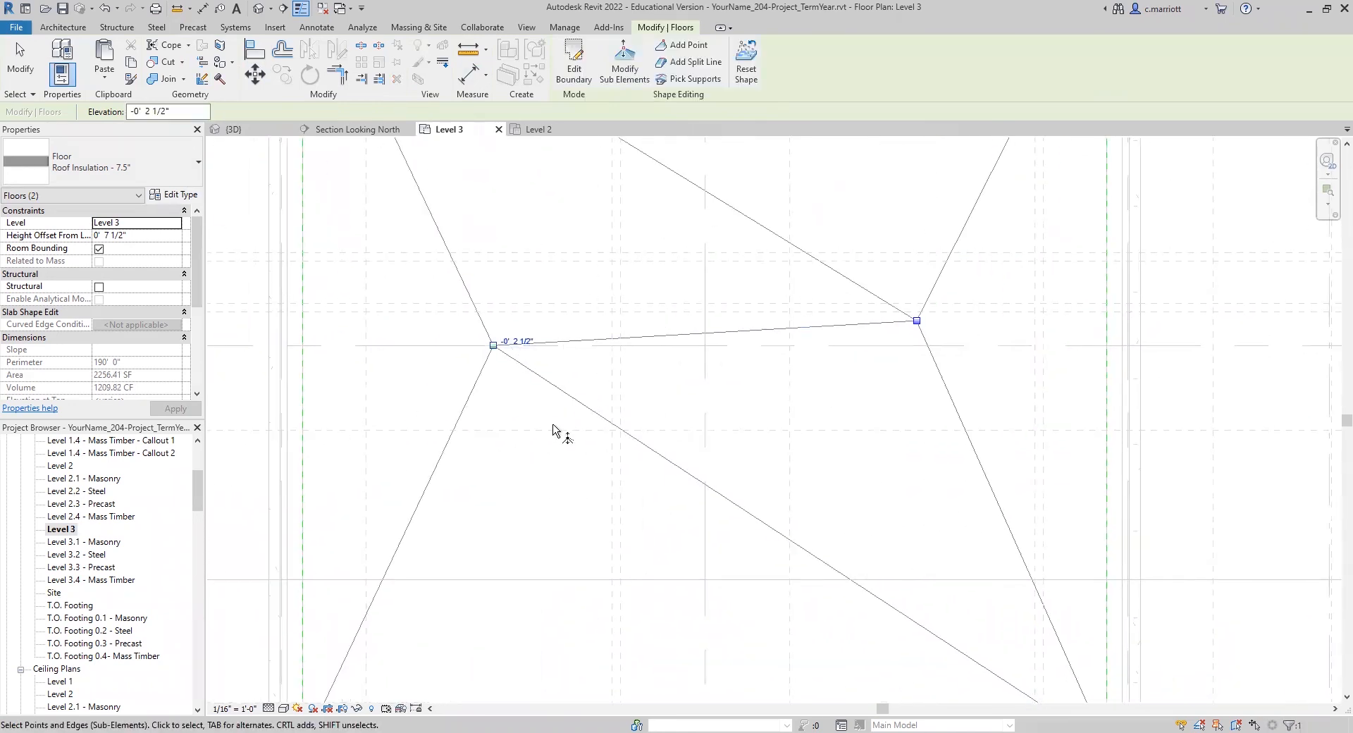
# Step: Move the second shape point straight south from grid C by 1' 5.625"
pyautogui.click(493, 345)
pyautogui.press('m')
pyautogui.press('v')
pyautogui.click(478, 483)
pyautogui.write("1'")
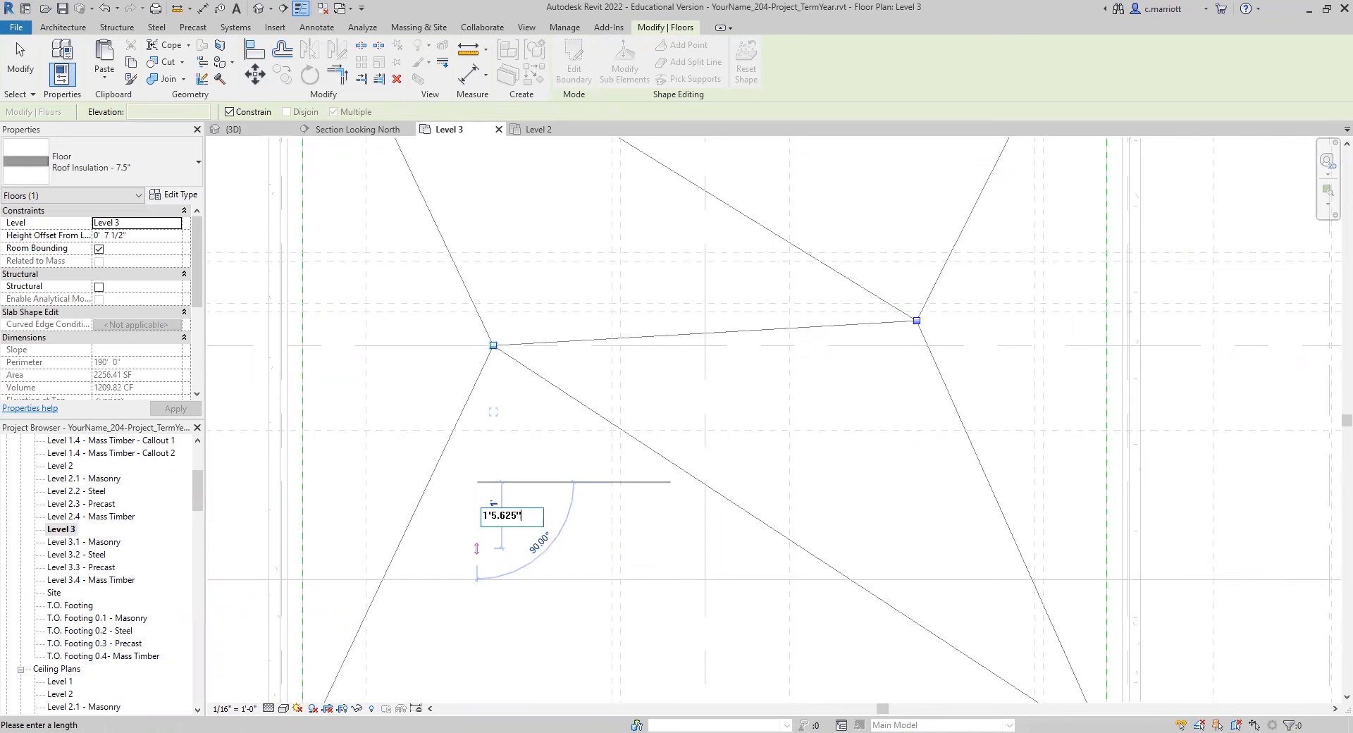
pyautogui.write('5.625"')
pyautogui.press('Return')
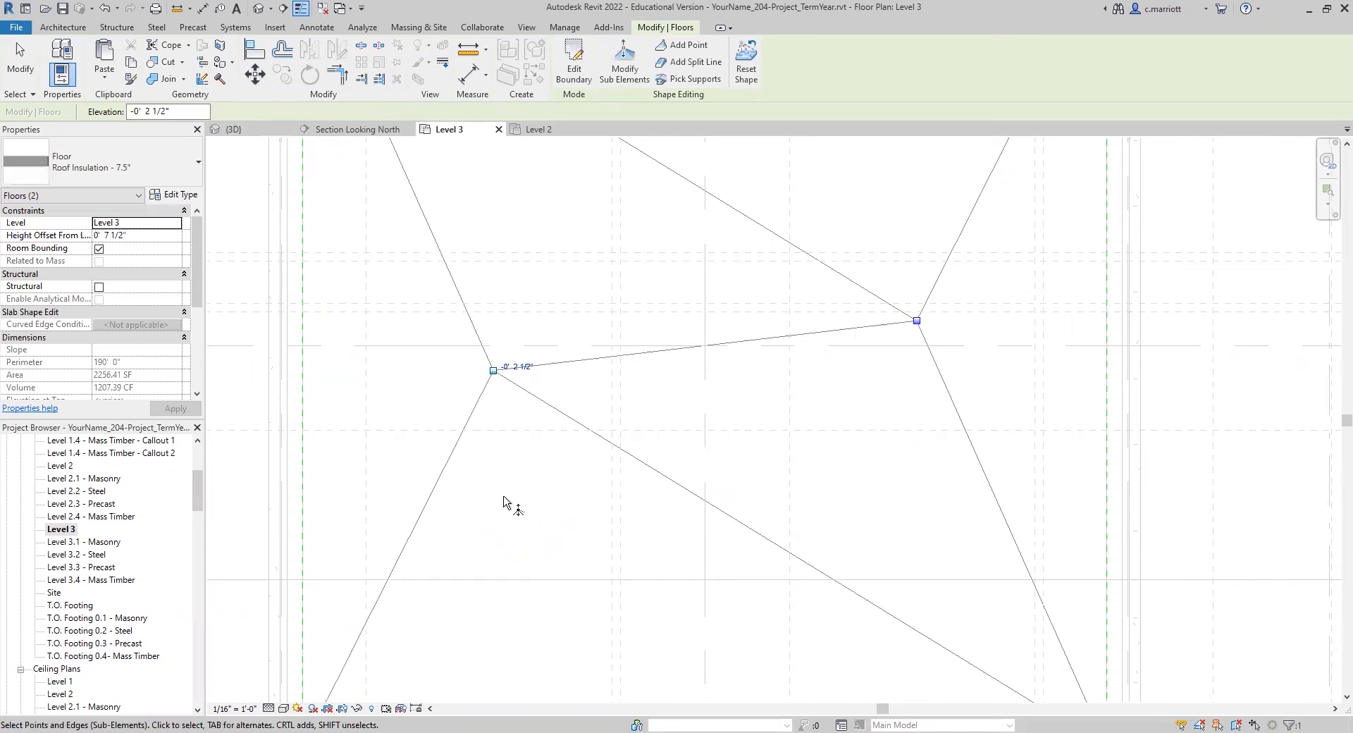
pyautogui.click(504, 501)
# Step: Add a split line along grid 3 from the north edge to the south edge of the masonry roof insulation, and finish the shape editing
pyautogui.scroll(-5, 638, 437)
pyautogui.click(695, 62)
pyautogui.scroll(2, 654, 261)
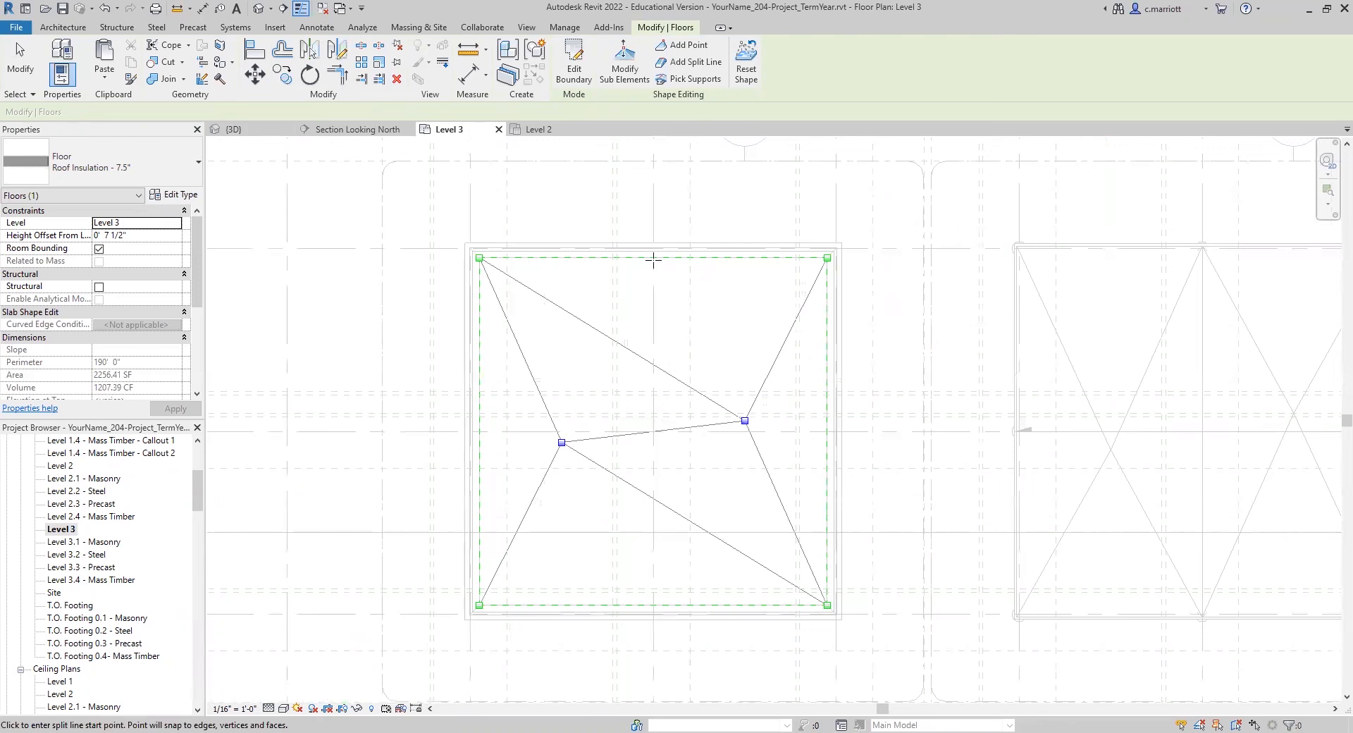
pyautogui.scroll(1, 653, 260)
pyautogui.click(653, 258)
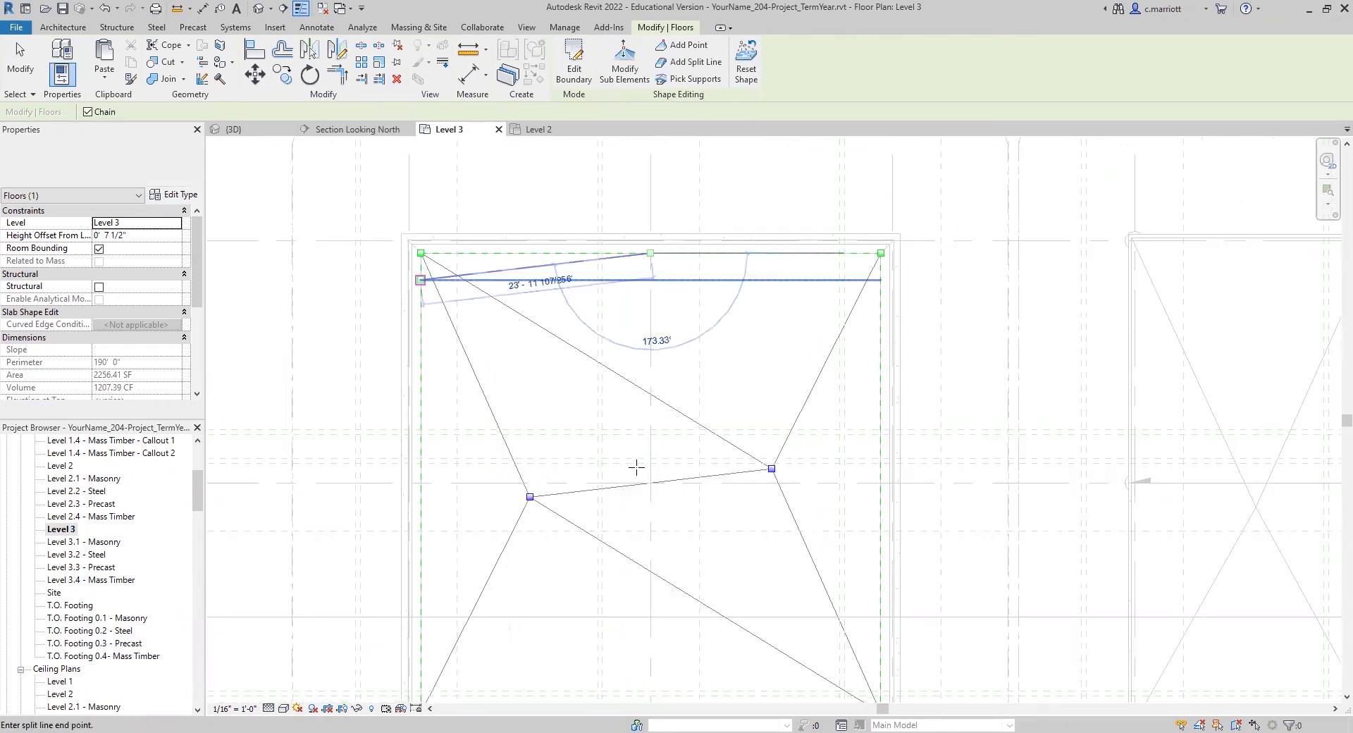
pyautogui.scroll(-5, 636, 468)
pyautogui.scroll(3, 655, 506)
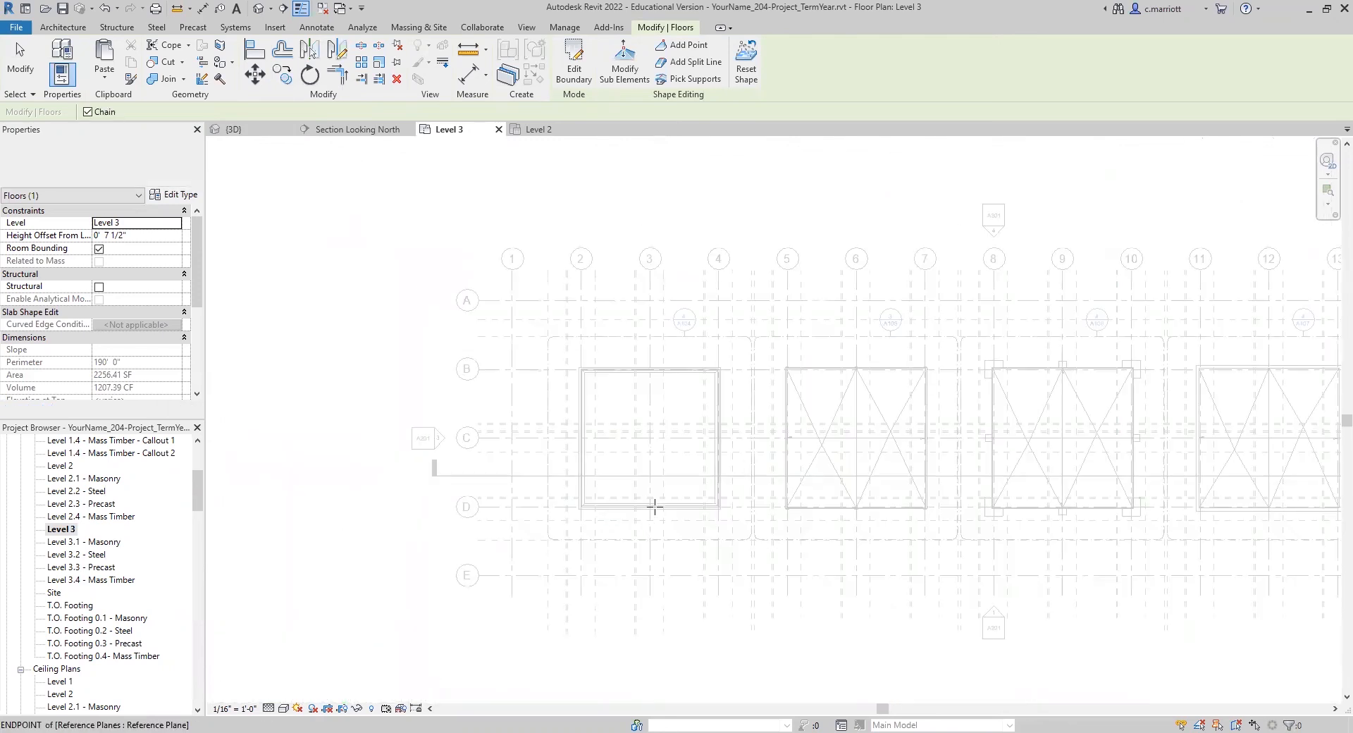
pyautogui.scroll(3, 655, 507)
pyautogui.scroll(2, 652, 486)
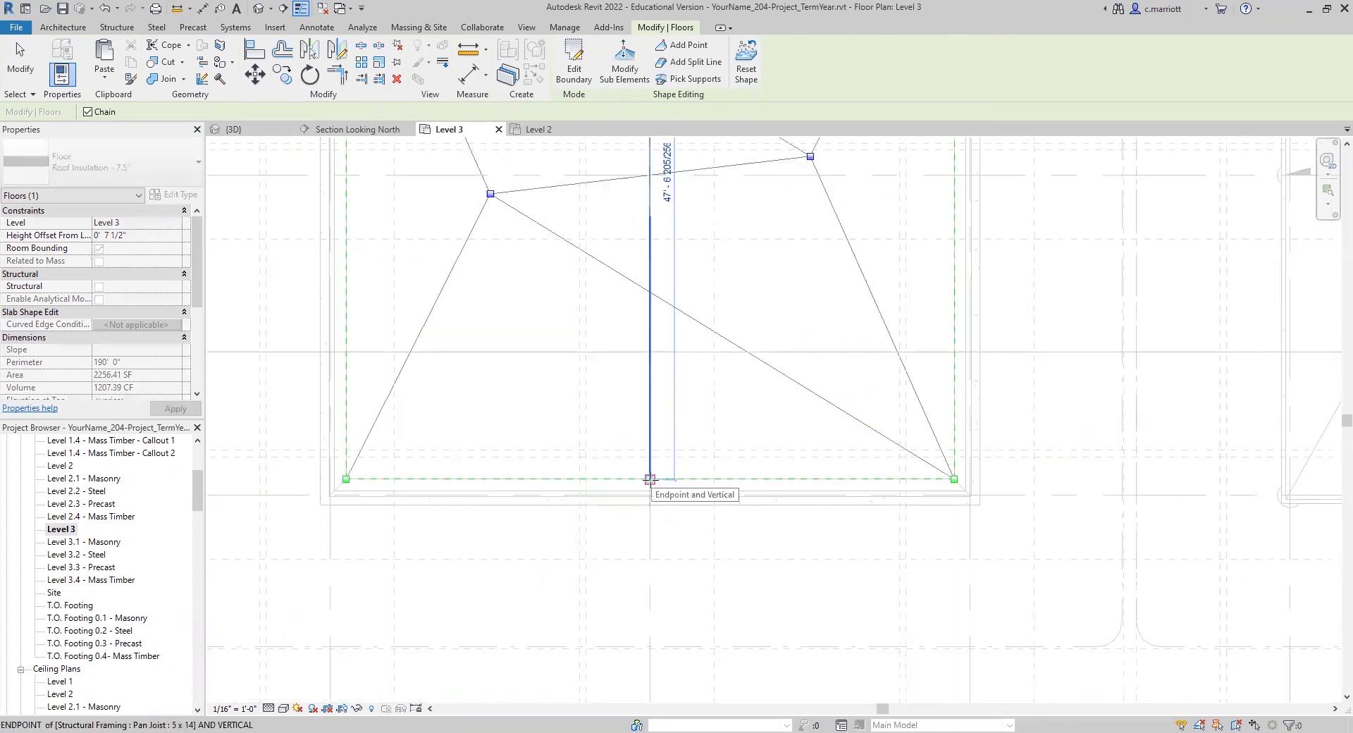
pyautogui.click(650, 479)
pyautogui.press('Escape')
pyautogui.scroll(-1, 634, 282)
pyautogui.scroll(-4, 338, 271)
pyautogui.click(20, 69)
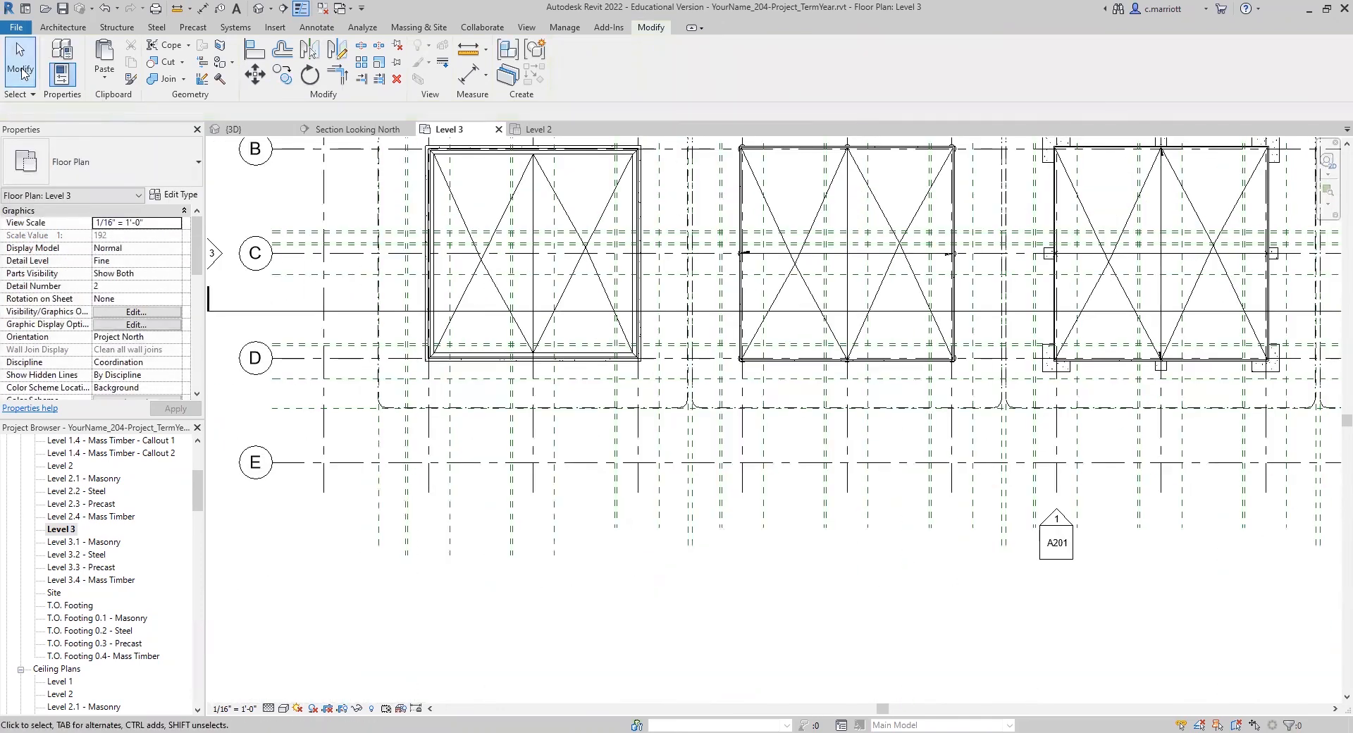
# Step: Open sheet A301 - Masonry Structure Details and examine the sloped roof insulation in its section views
pyautogui.scroll(3, 547, 423)
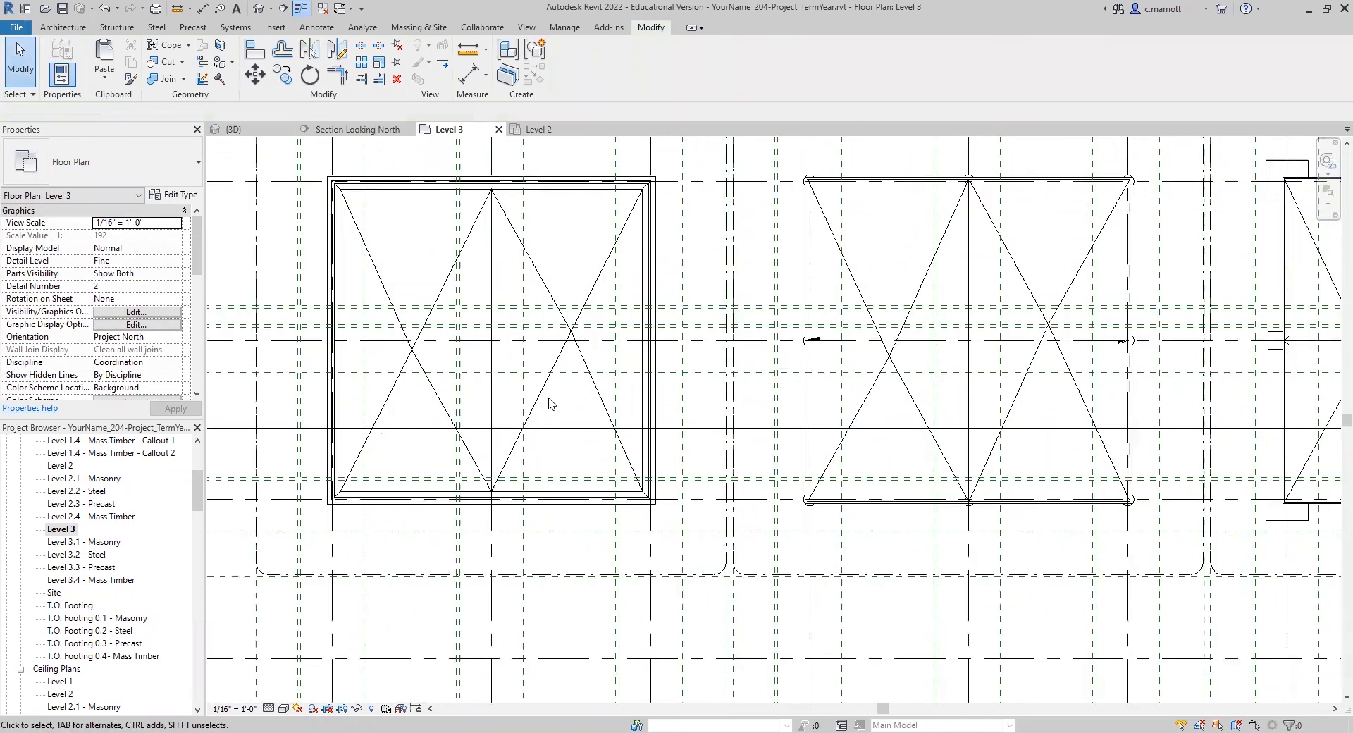
pyautogui.scroll(-5, 559, 403)
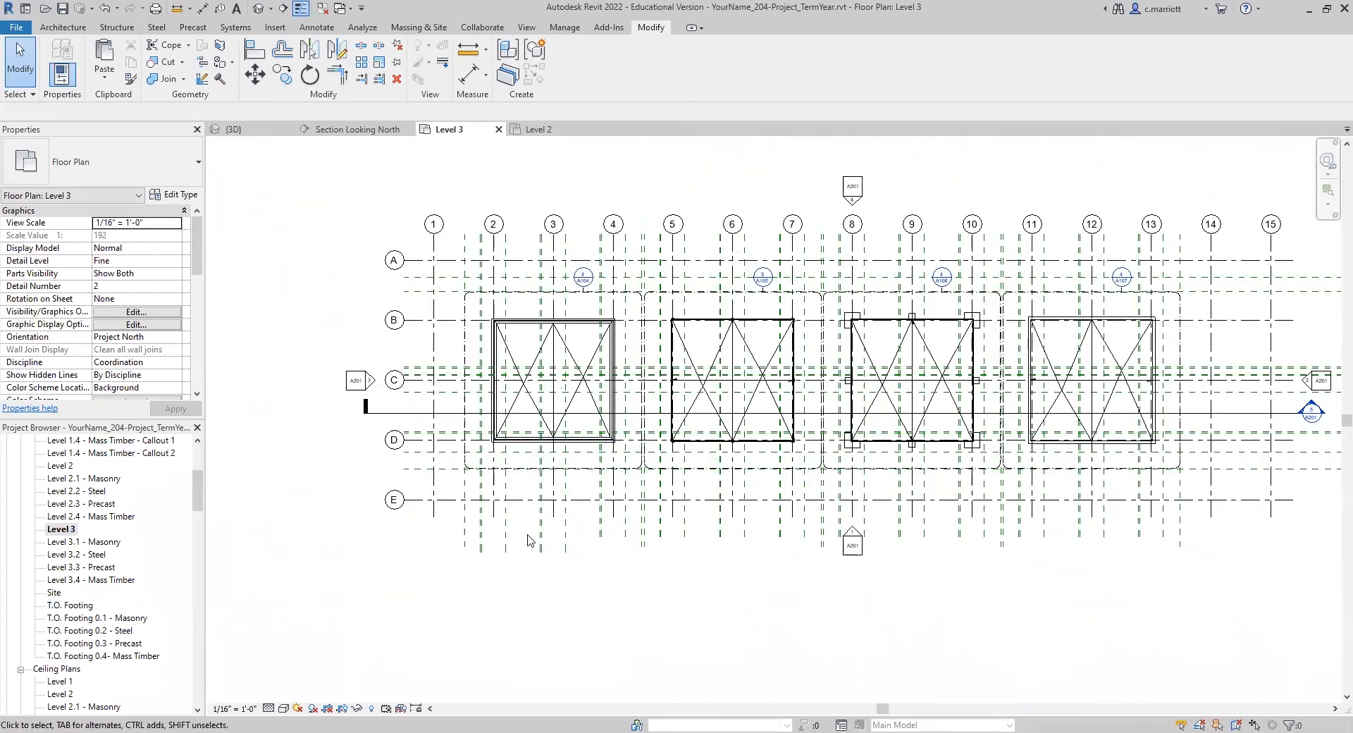
pyautogui.scroll(-1, 540, 525)
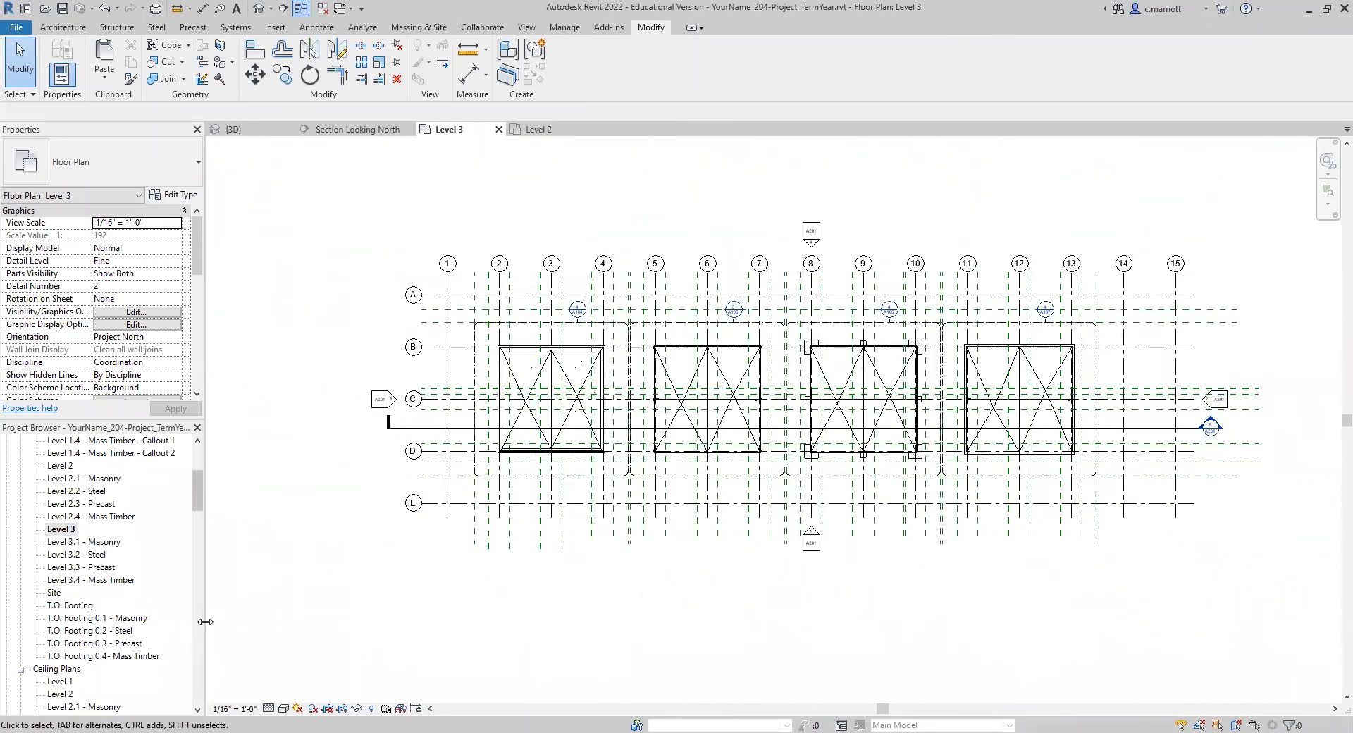
pyautogui.scroll(1, 484, 443)
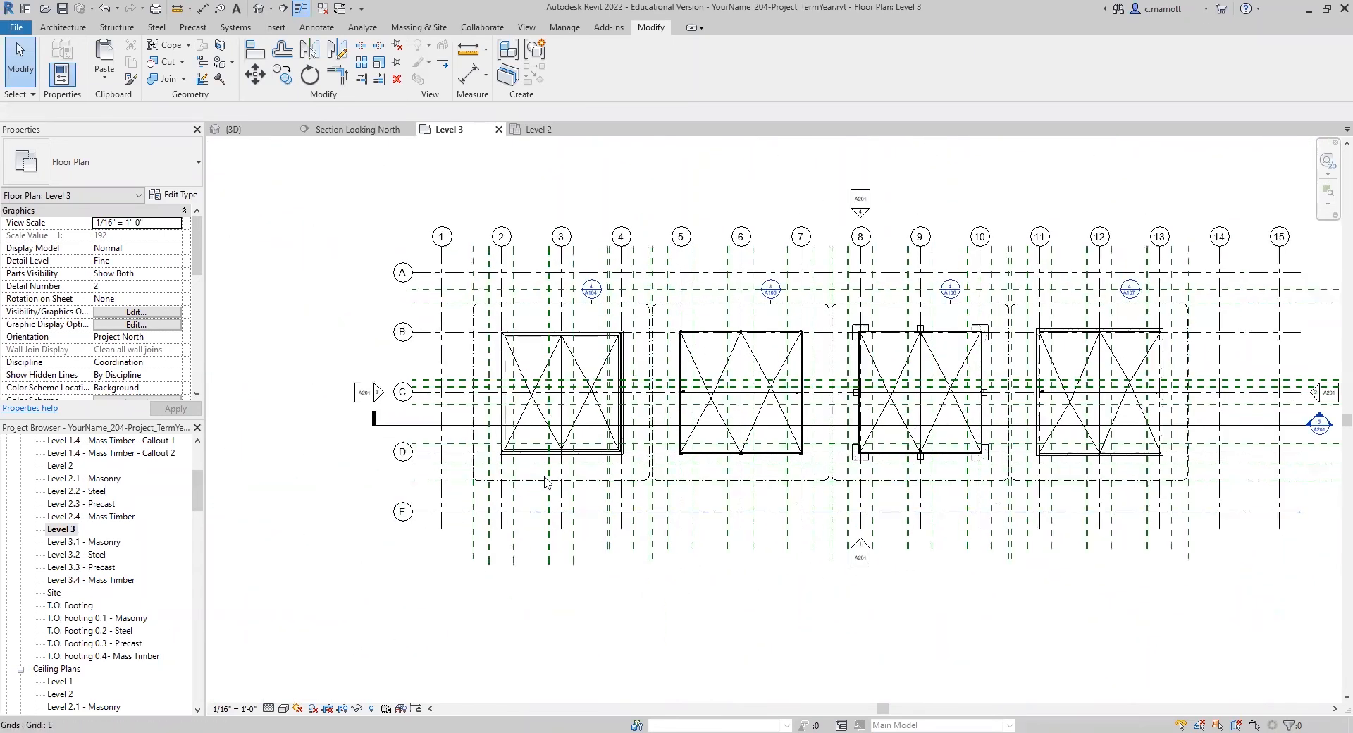
pyautogui.scroll(-9, 158, 677)
pyautogui.scroll(-5, 88, 668)
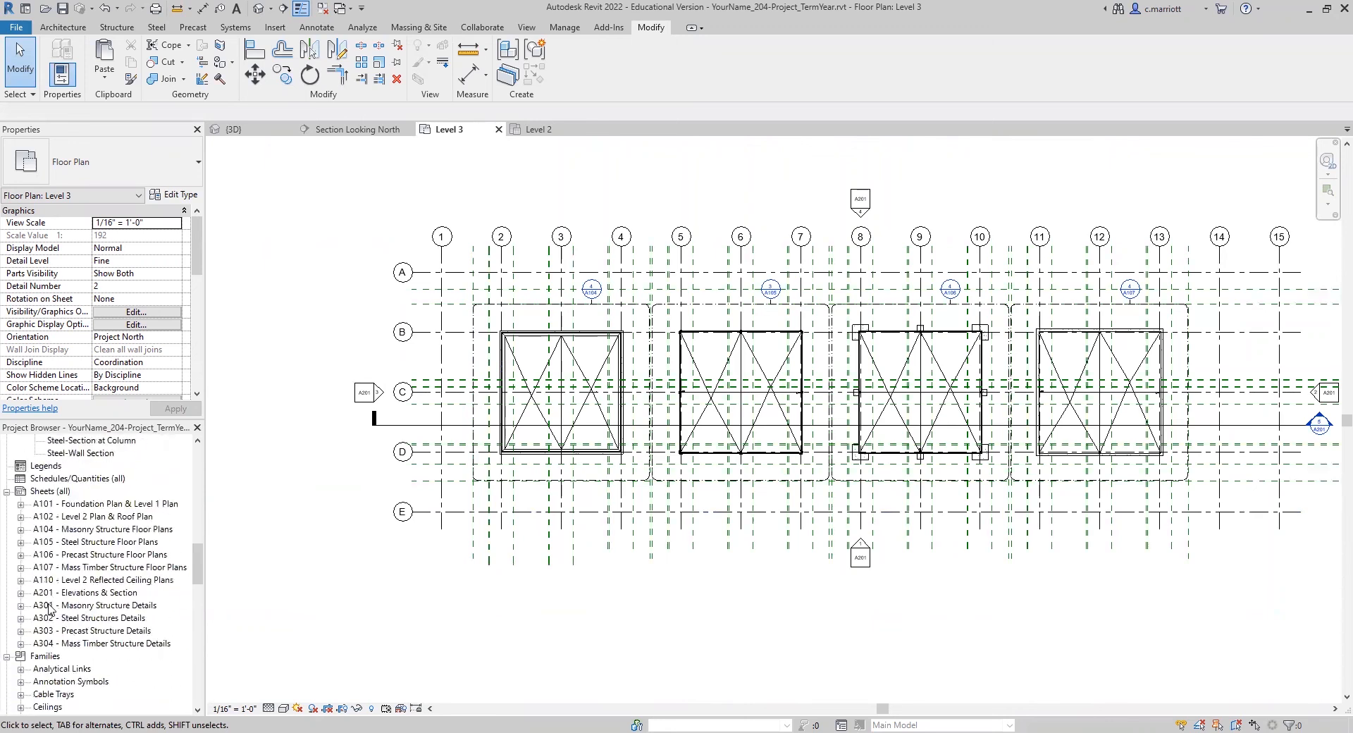
pyautogui.doubleClick(50, 606)
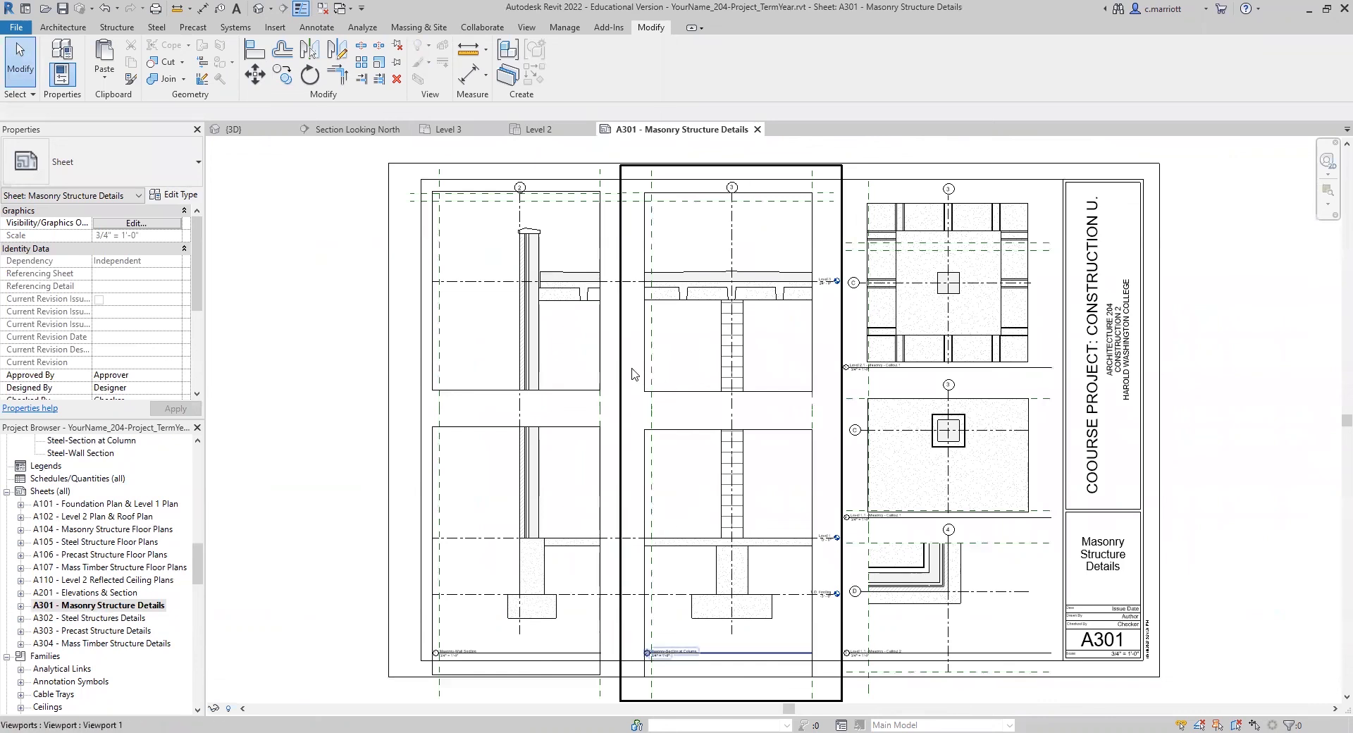
pyautogui.scroll(5, 759, 285)
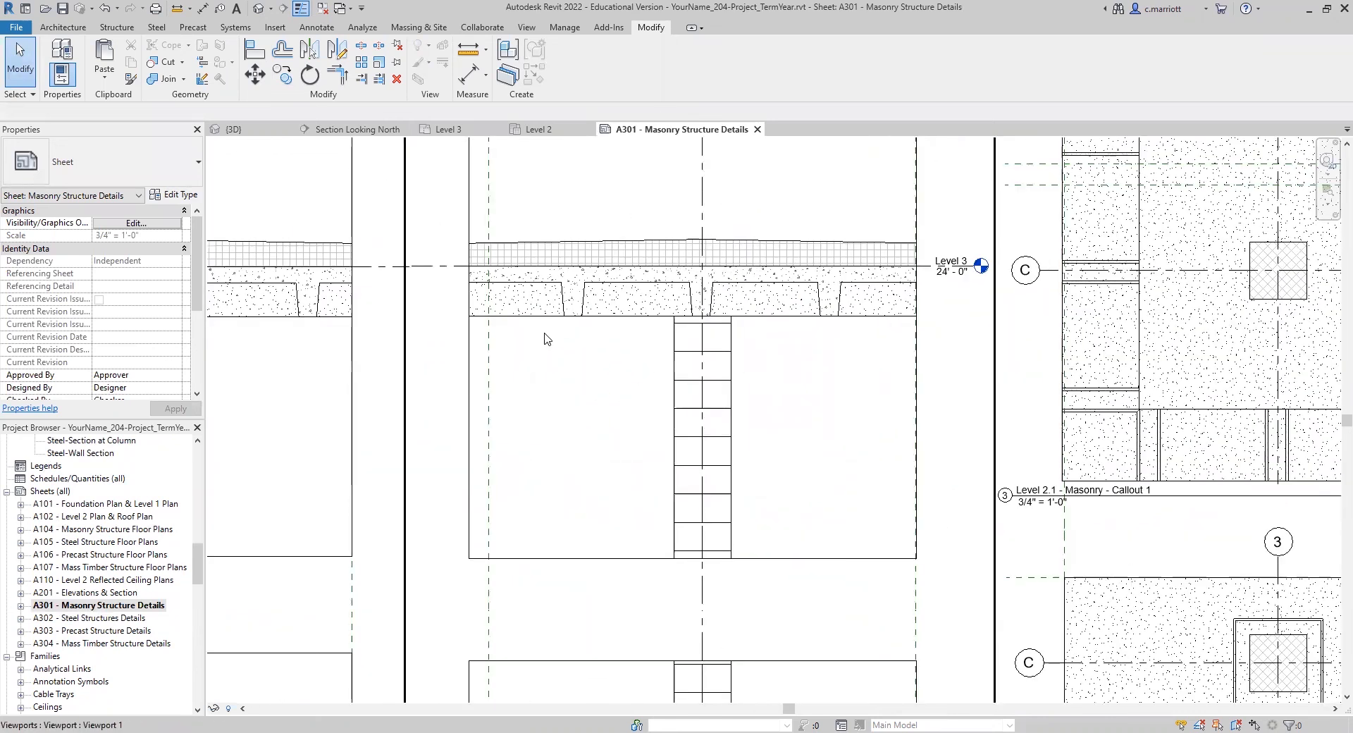
pyautogui.scroll(-6, 545, 339)
# Step: Open sheet A302 - Steel Structures Details and inspect the roof insulation above Level 3 in the sections
pyautogui.click(71, 618)
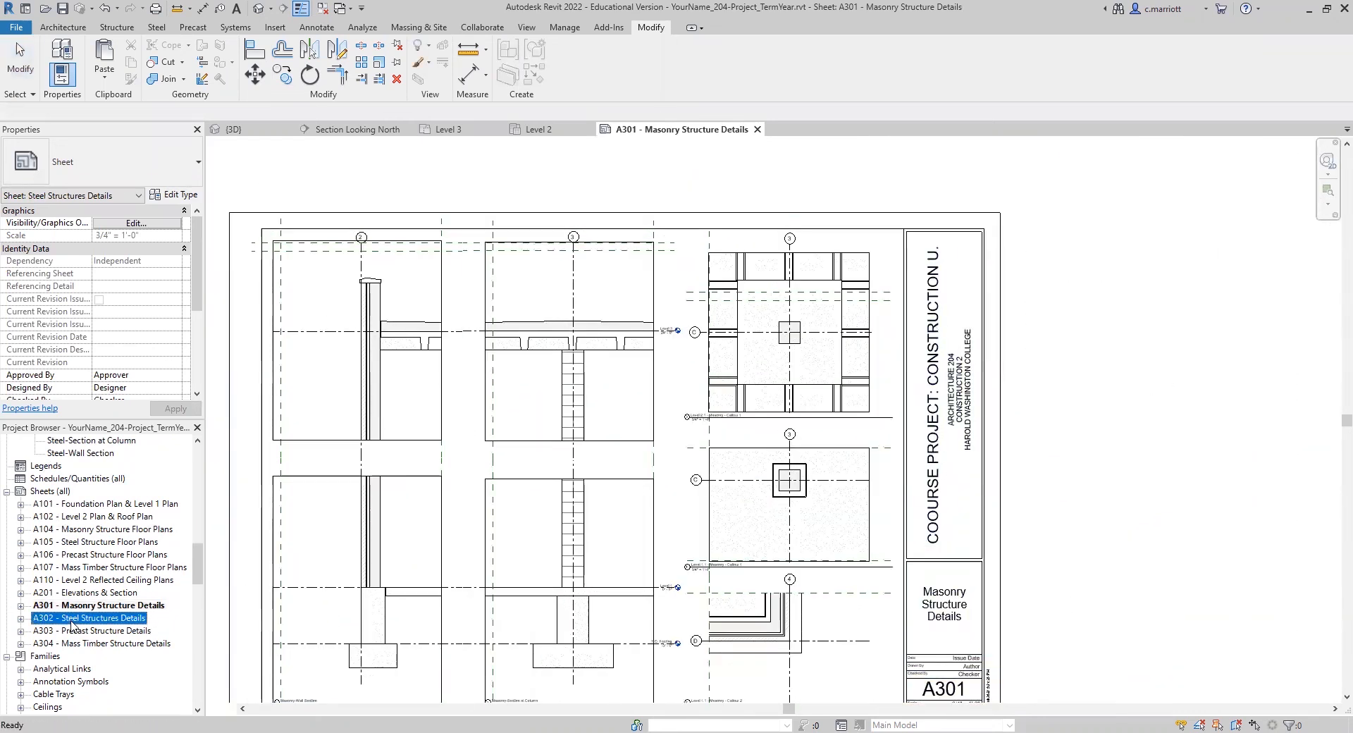
pyautogui.scroll(3, 723, 255)
pyautogui.scroll(-3, 617, 305)
pyautogui.scroll(5, 617, 305)
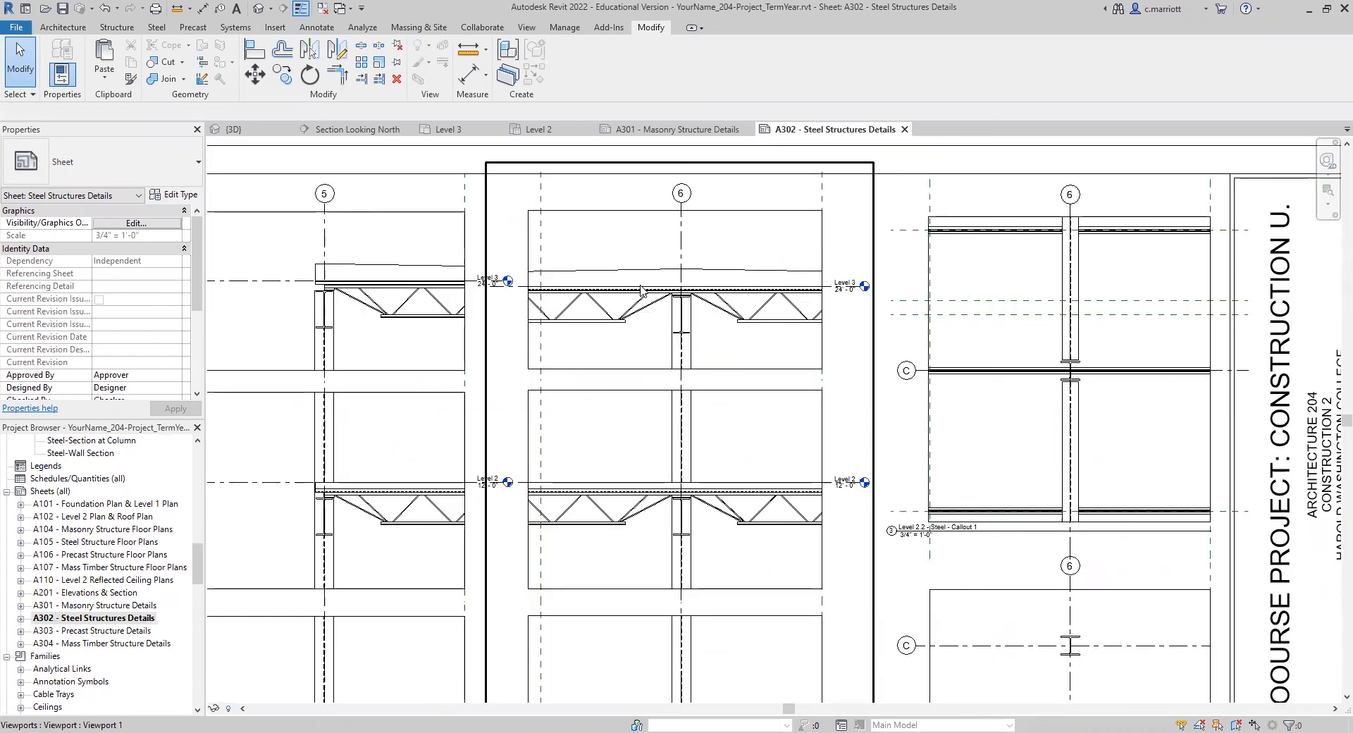
pyautogui.scroll(-5, 592, 367)
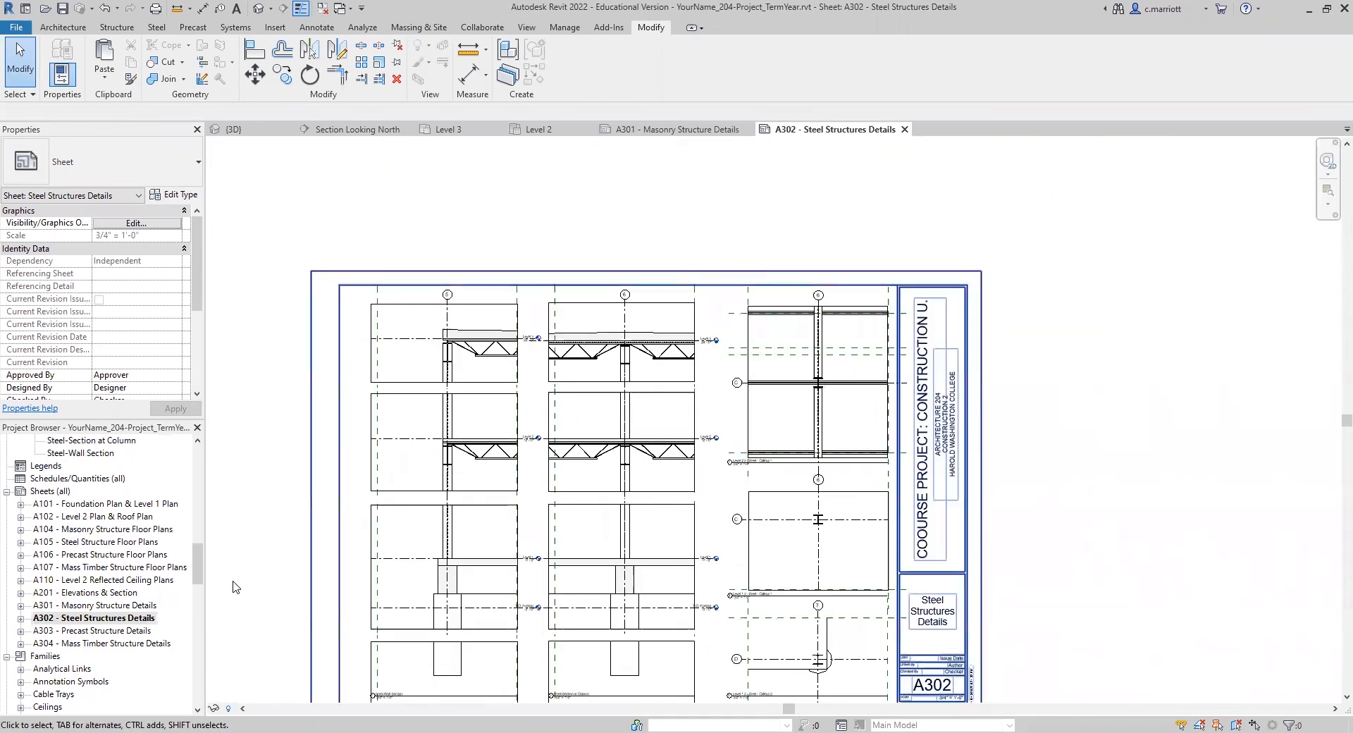
# Step: Open sheet A303 - Precast Structure Details and check the roof insulation over the hollow-core planks at grids 8 and 9
pyautogui.click(68, 631)
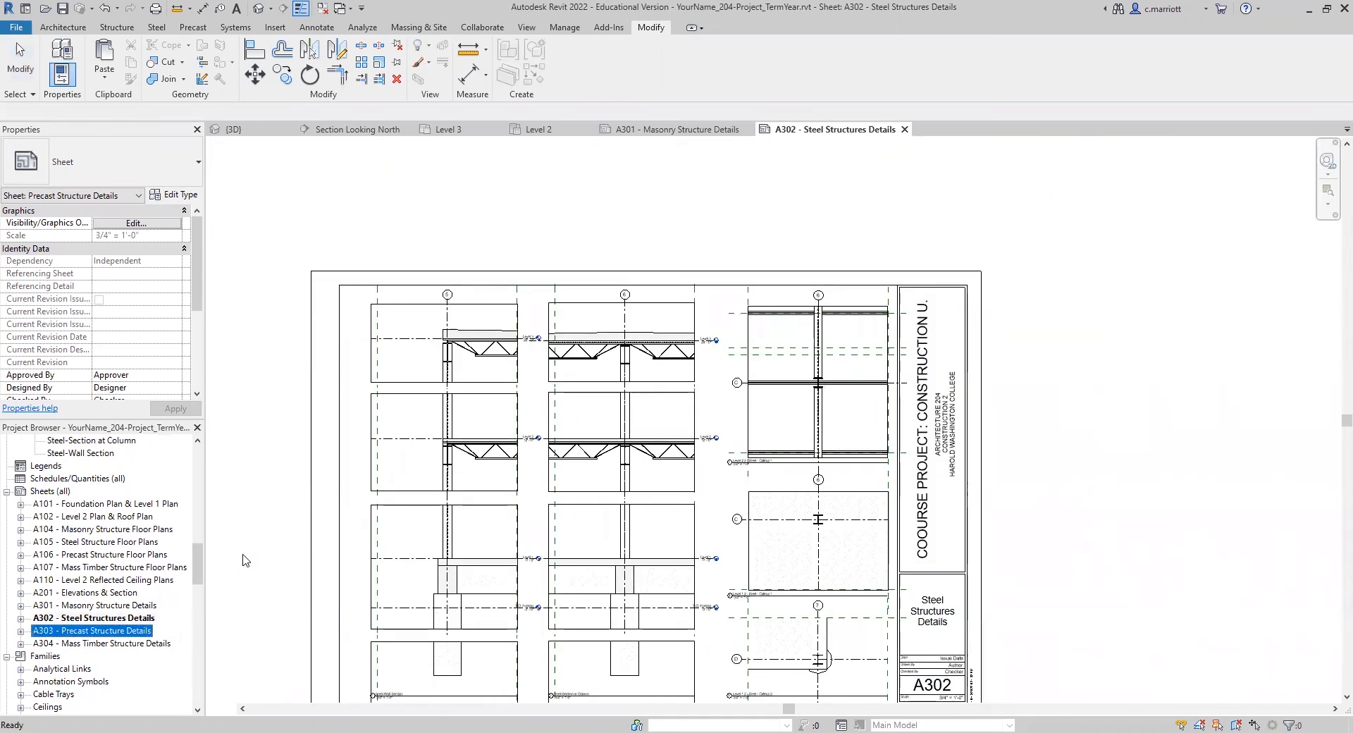
pyautogui.scroll(5, 719, 243)
pyautogui.scroll(5, 701, 301)
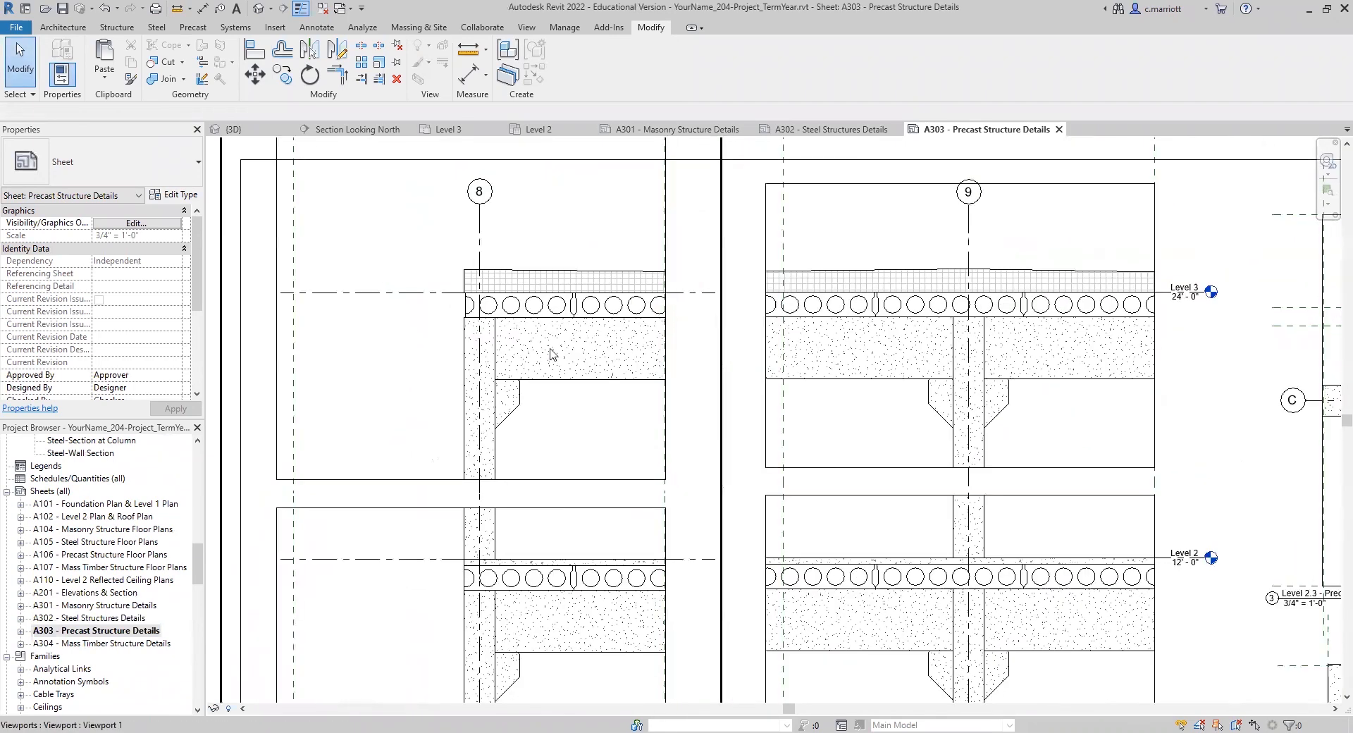
pyautogui.scroll(-5, 526, 341)
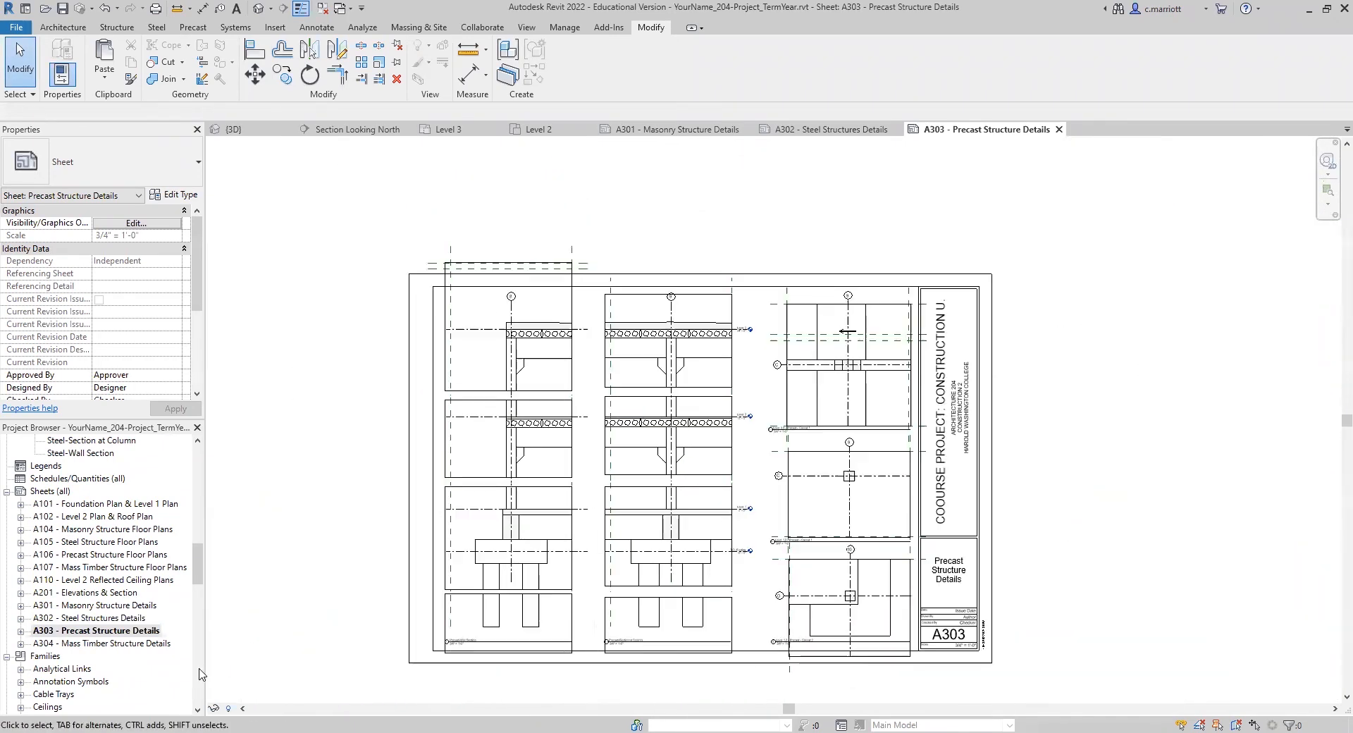
# Step: Open sheet A304 - Mass Timber Structure Details and review the roof insulation slope at Level 3 in the sections
pyautogui.doubleClick(88, 644)
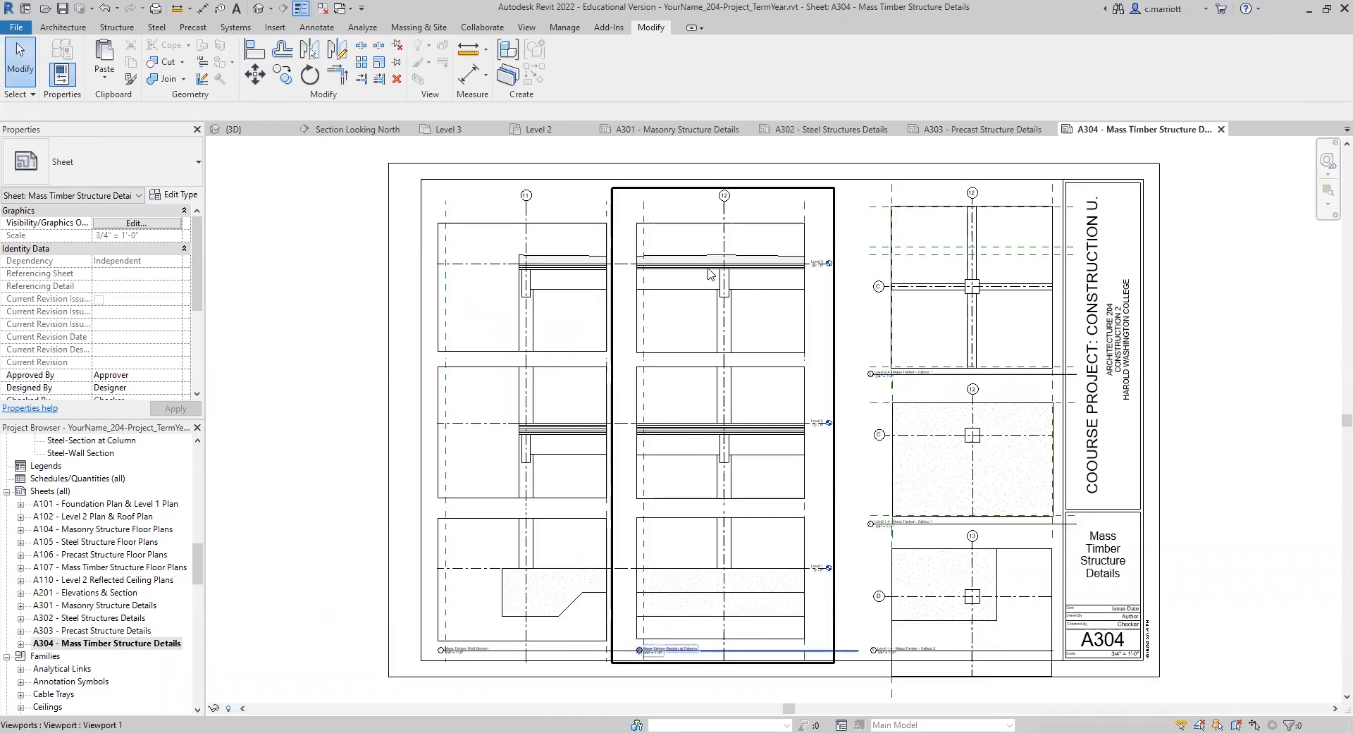
pyautogui.scroll(6, 709, 275)
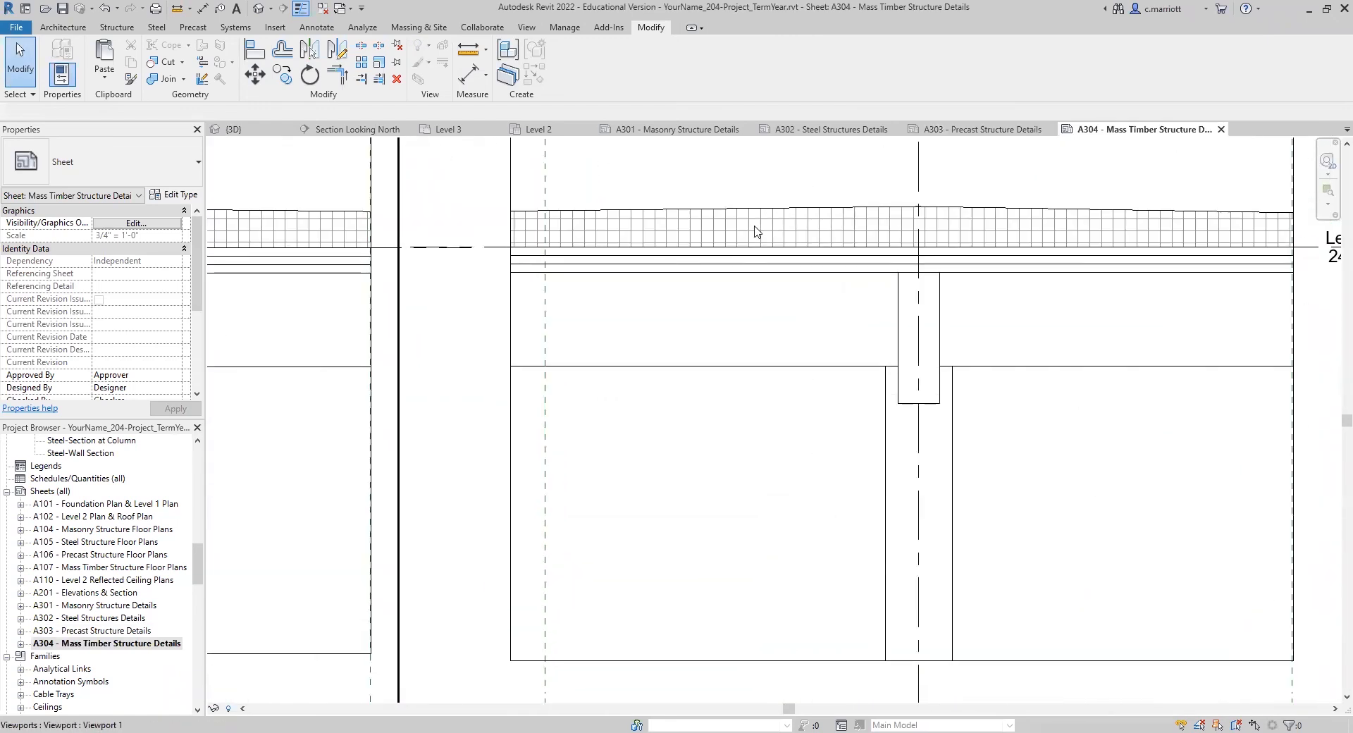
pyautogui.scroll(-4, 756, 233)
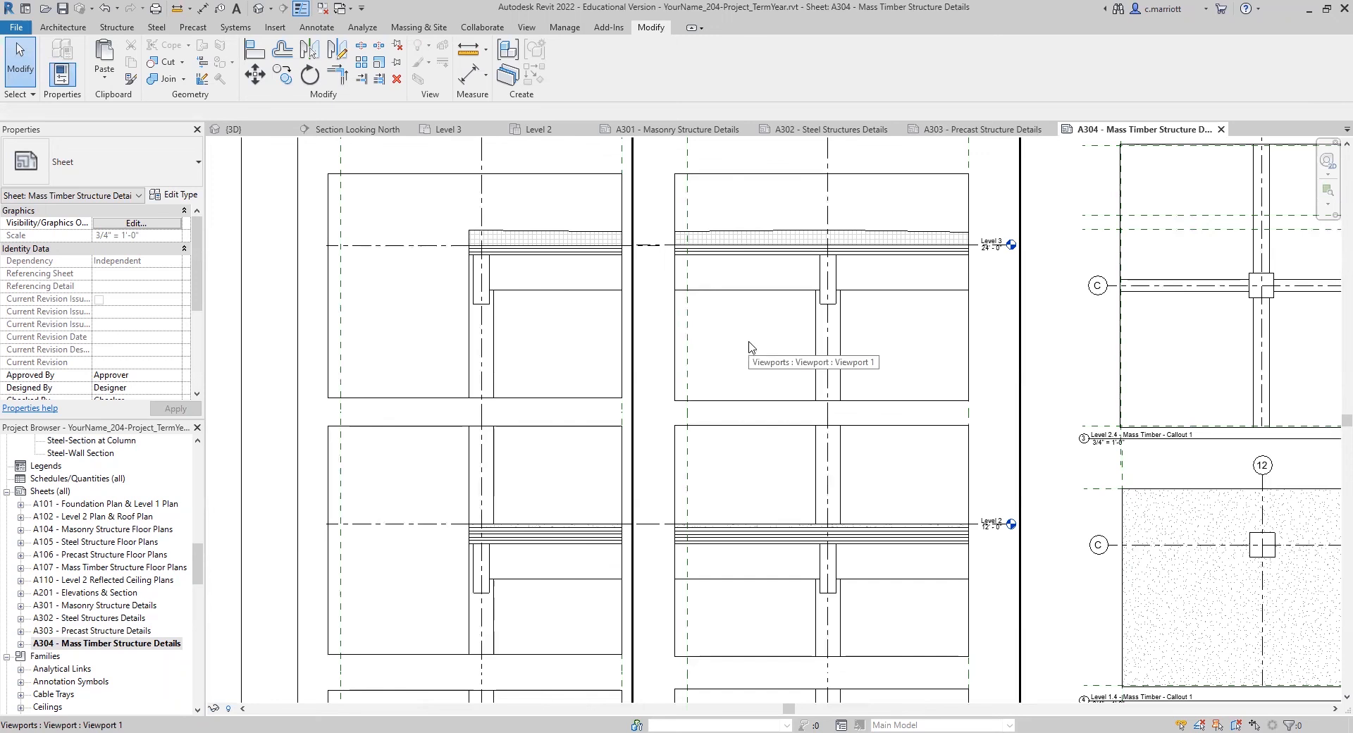
pyautogui.scroll(-5, 752, 346)
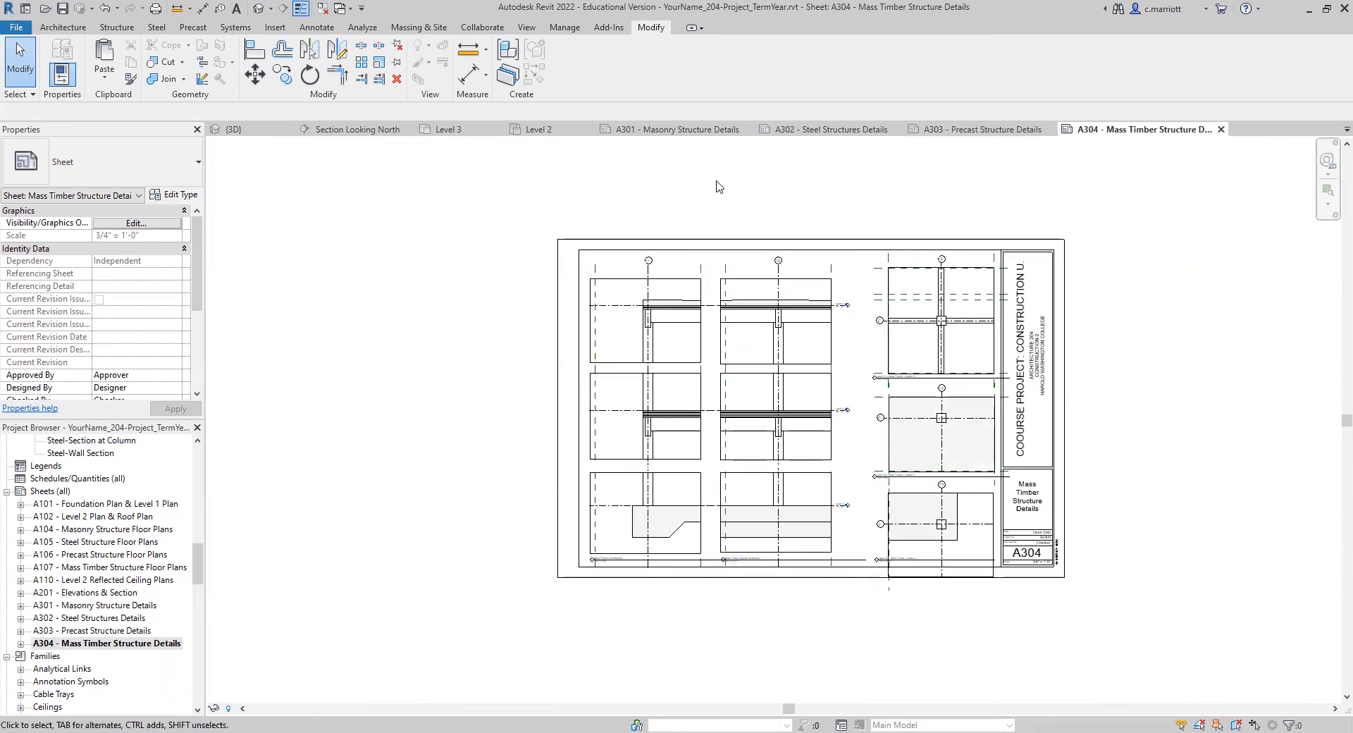